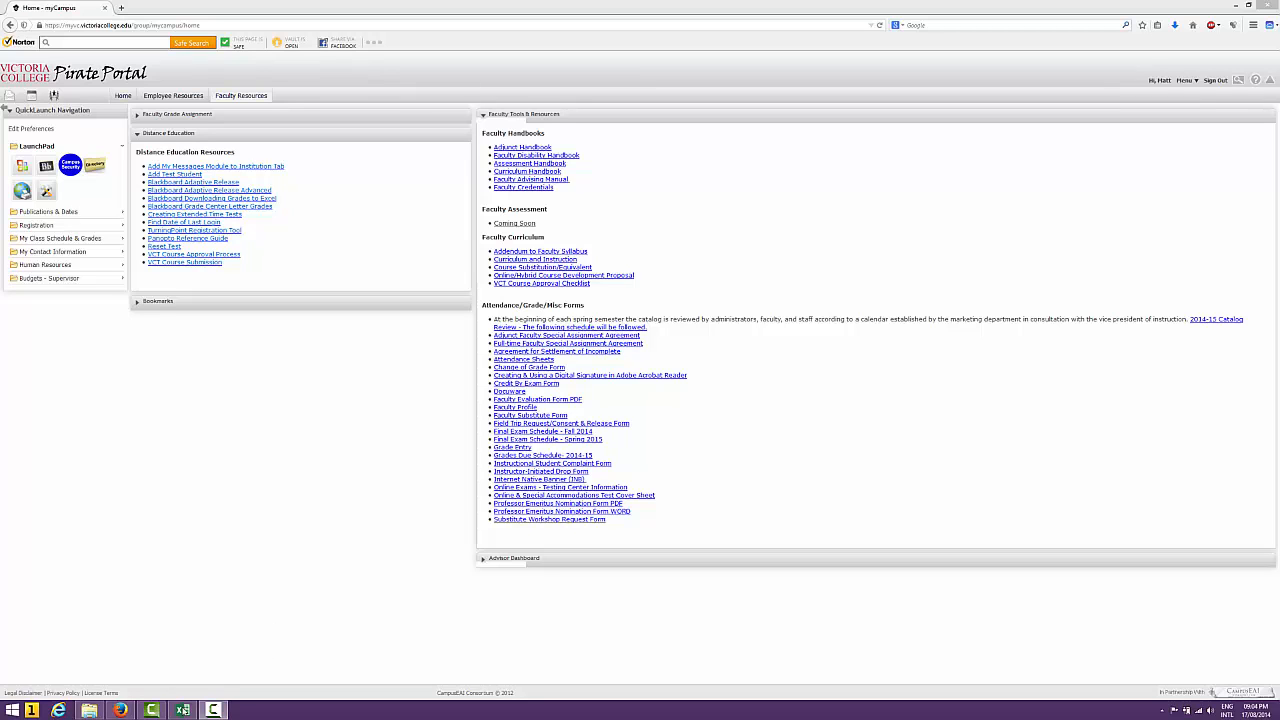
Switch to the VCGradeBook_Fall.xlsx workbook in Excel and look over the weekly grid on the Attendence sheet
{"action": "left_click", "coordinate": [183, 711]}
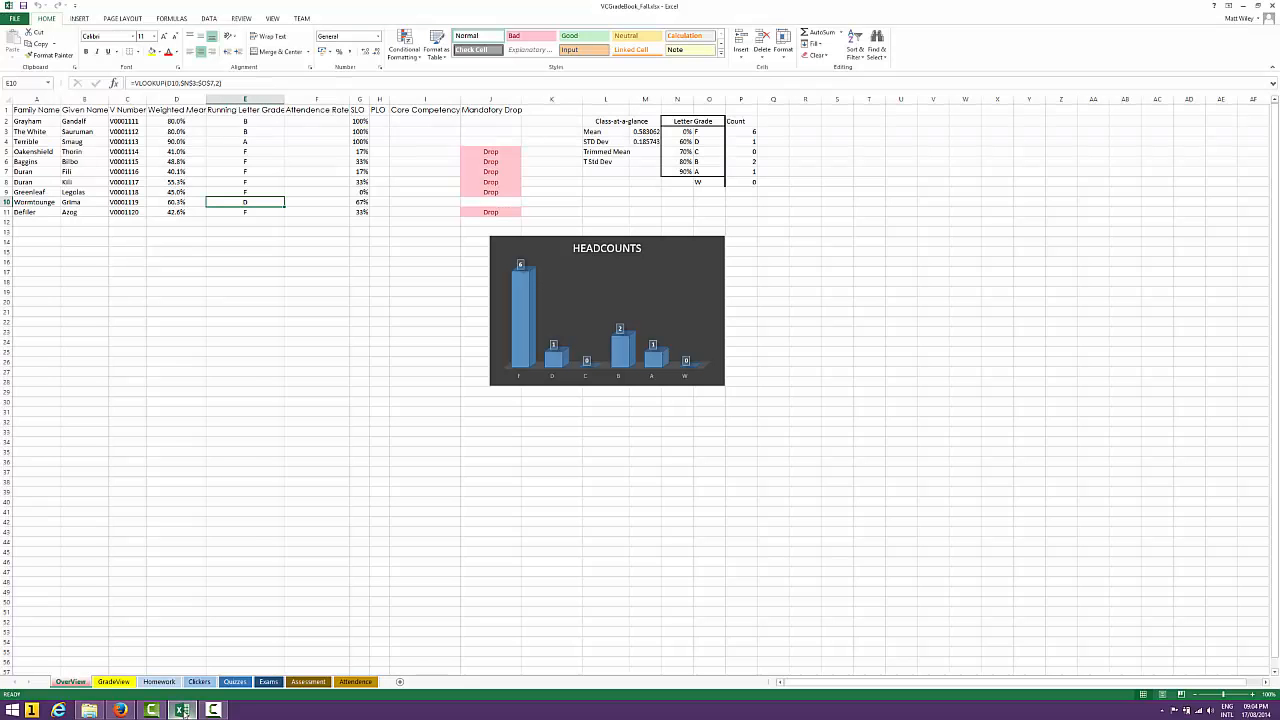
{"action": "left_click", "coordinate": [356, 682]}
{"action": "scroll", "coordinate": [395, 475], "scroll_direction": "down", "scroll_amount": 3}
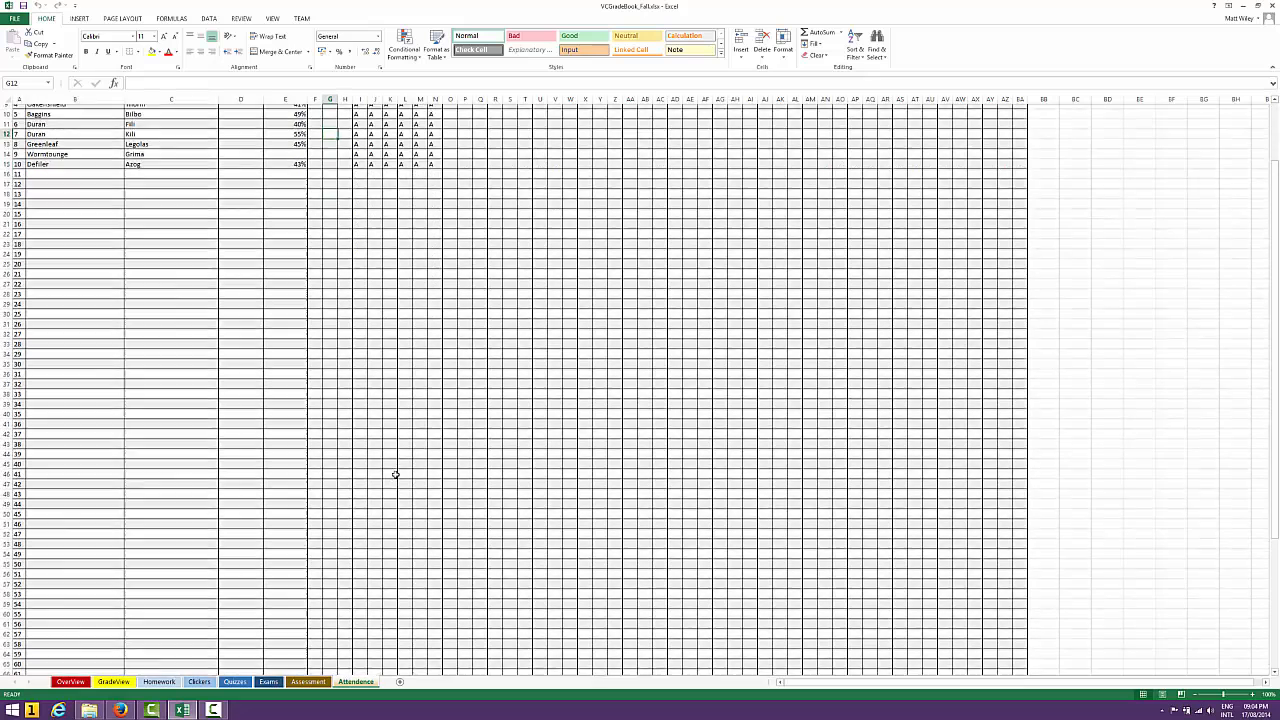
{"action": "scroll", "coordinate": [395, 475], "scroll_direction": "up", "scroll_amount": 3}
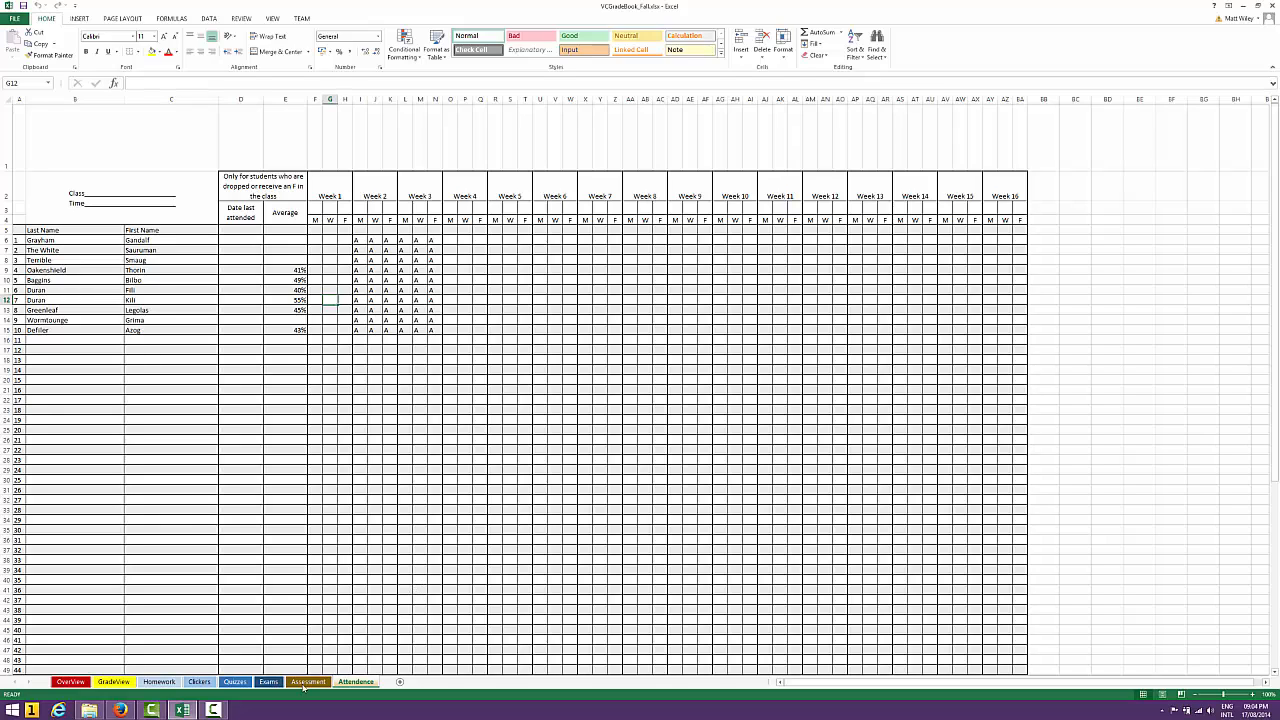
{"action": "left_click", "coordinate": [213, 709]}
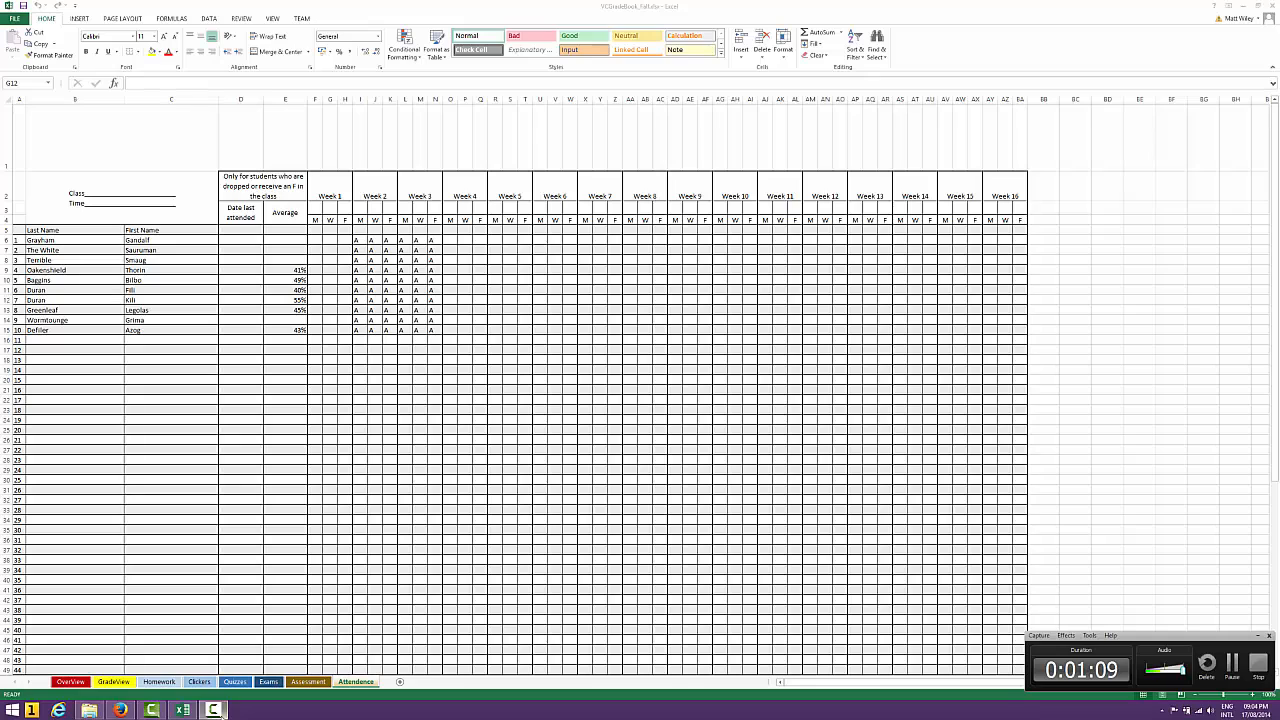
{"action": "left_click", "coordinate": [213, 709]}
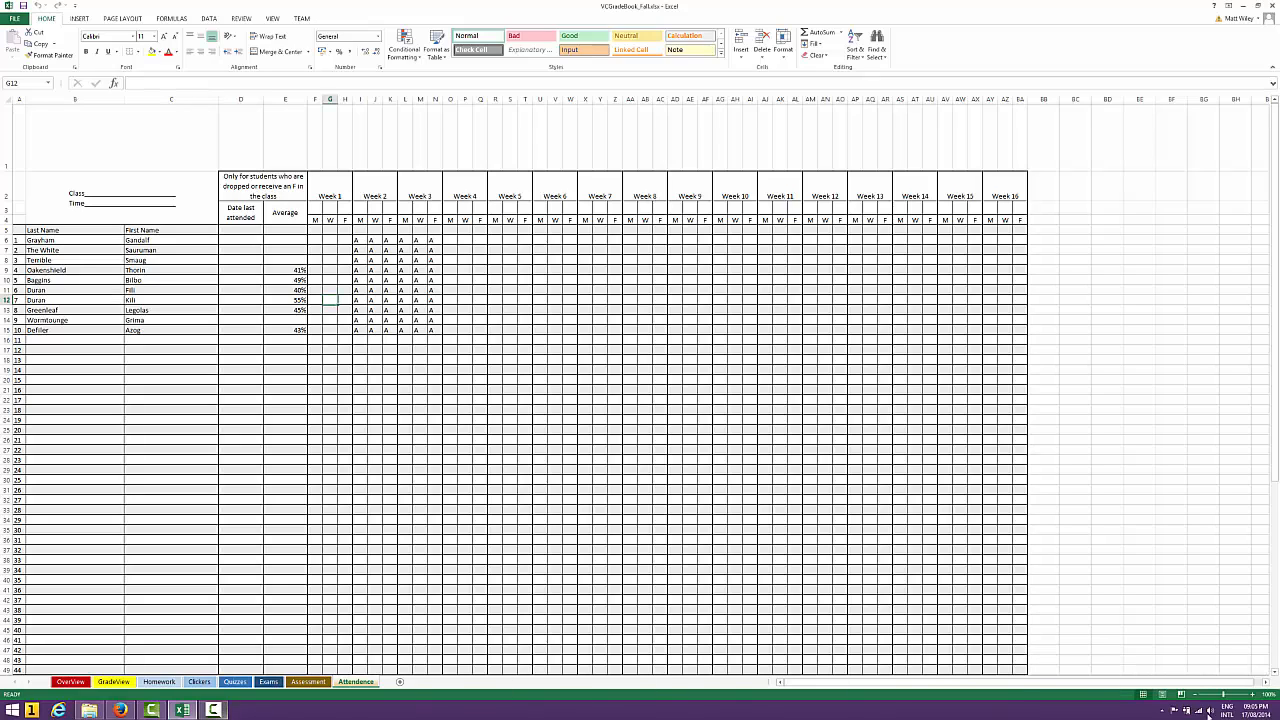
{"action": "left_click", "coordinate": [1265, 714]}
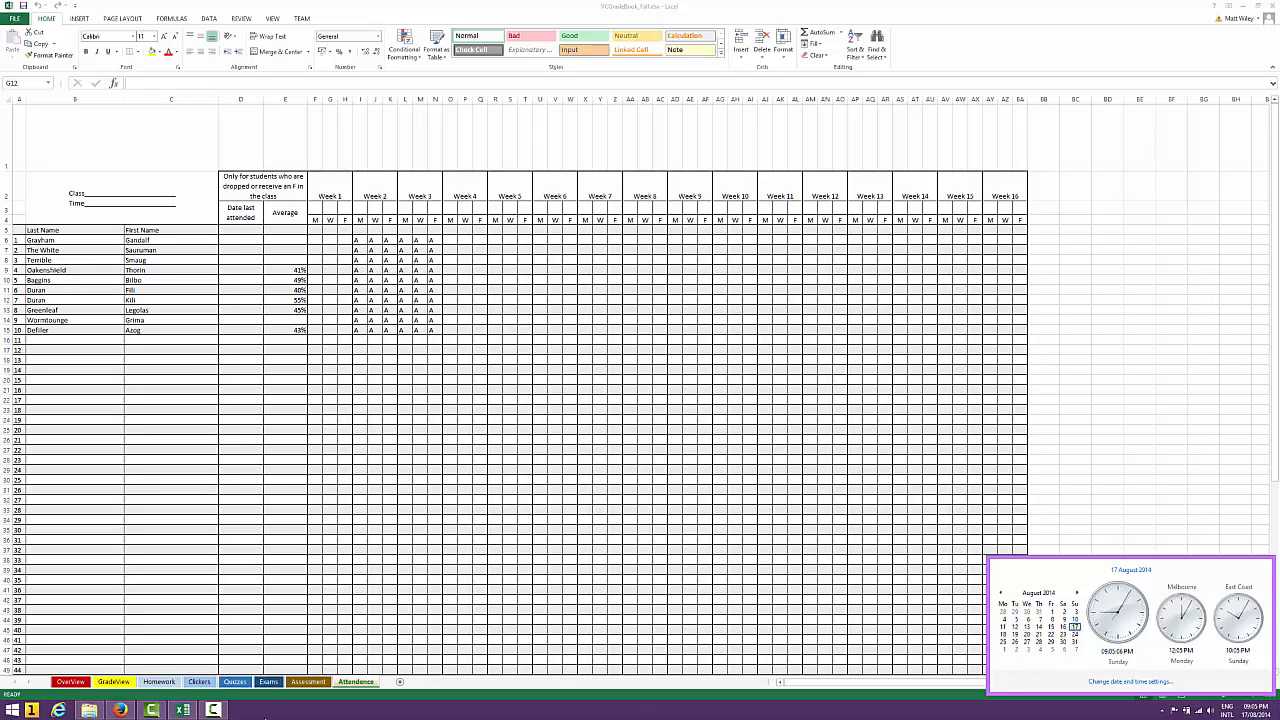
{"action": "left_click", "coordinate": [264, 717]}
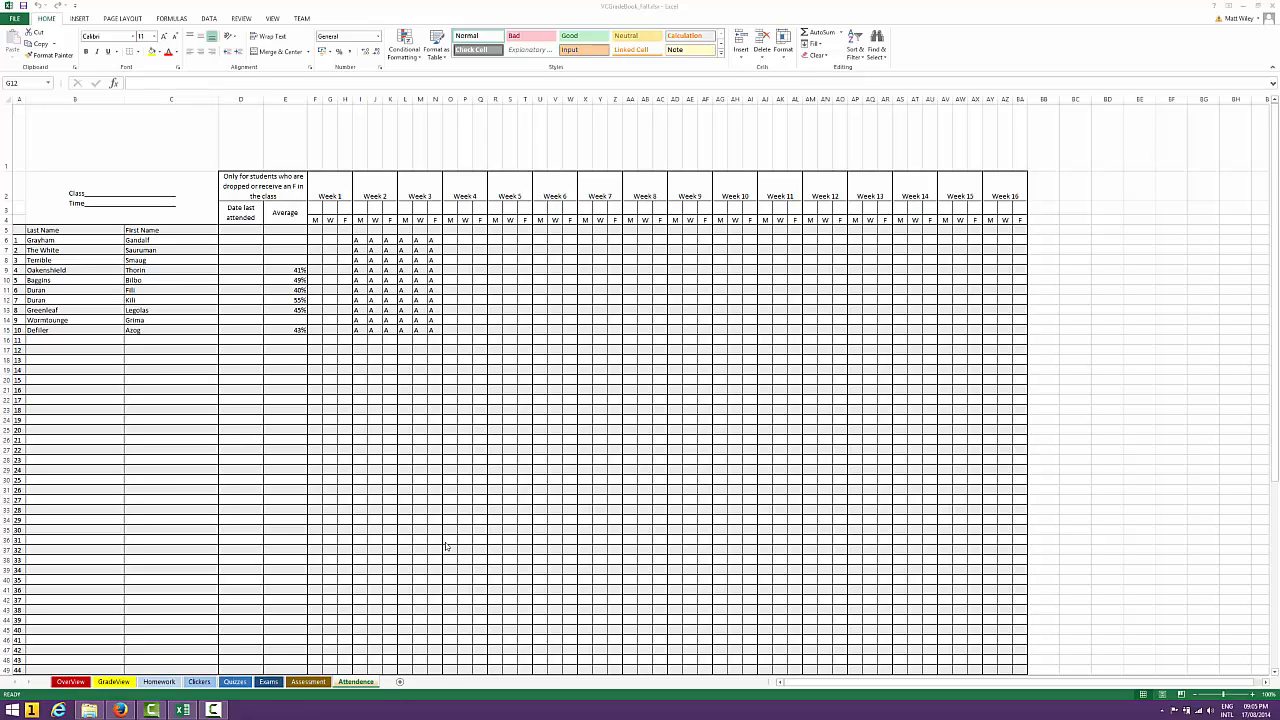
{"action": "left_click", "coordinate": [356, 684]}
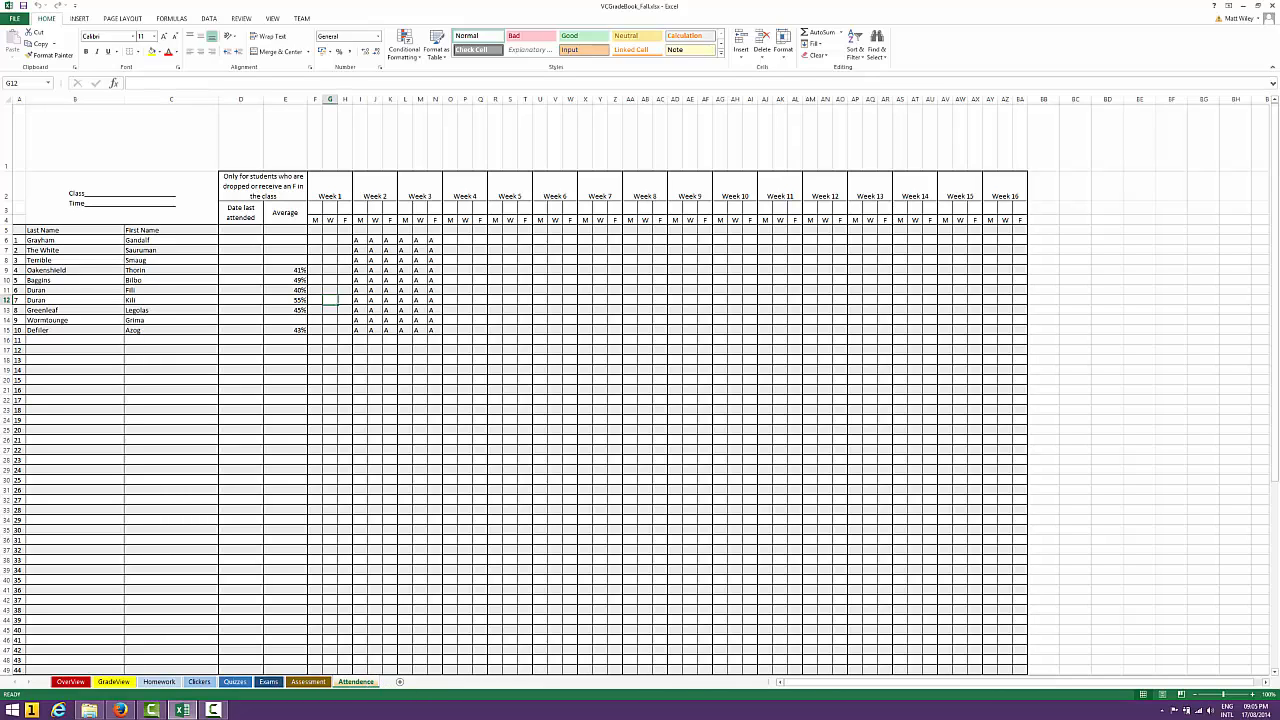
Add a new worksheet after the Attendence sheet and name it Overview1
{"action": "left_click", "coordinate": [400, 683]}
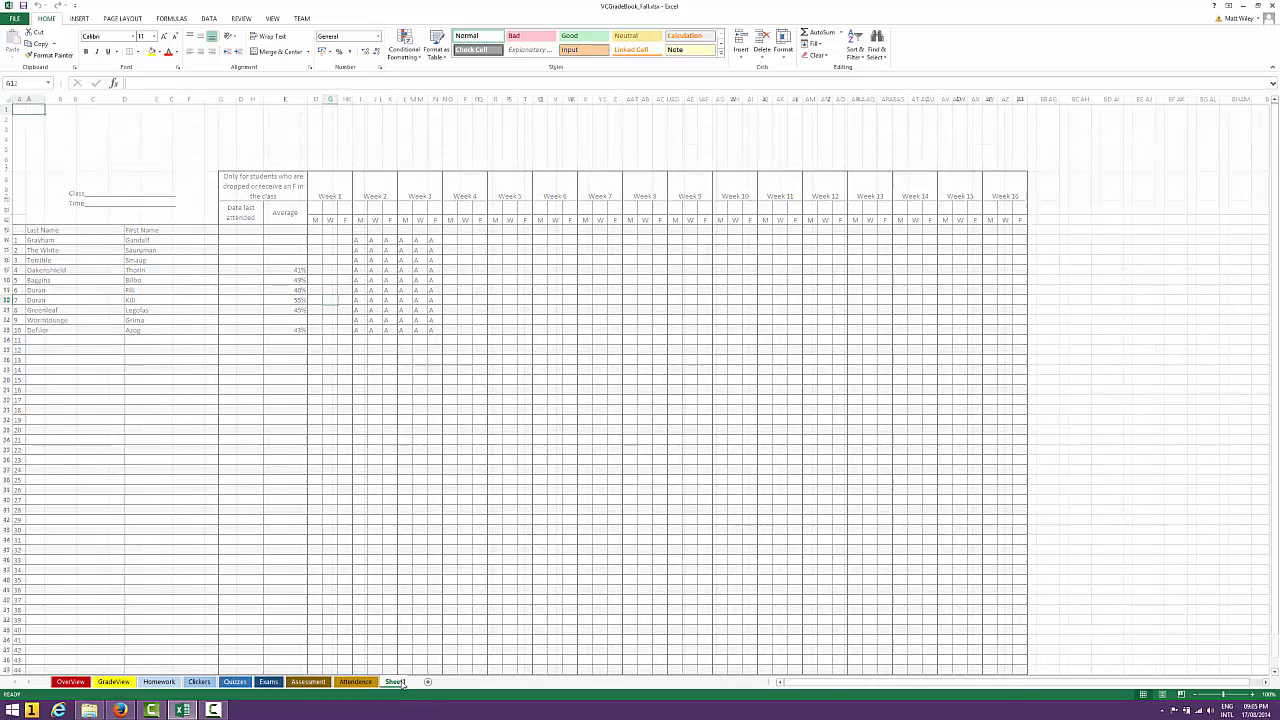
{"action": "double_click", "coordinate": [396, 681]}
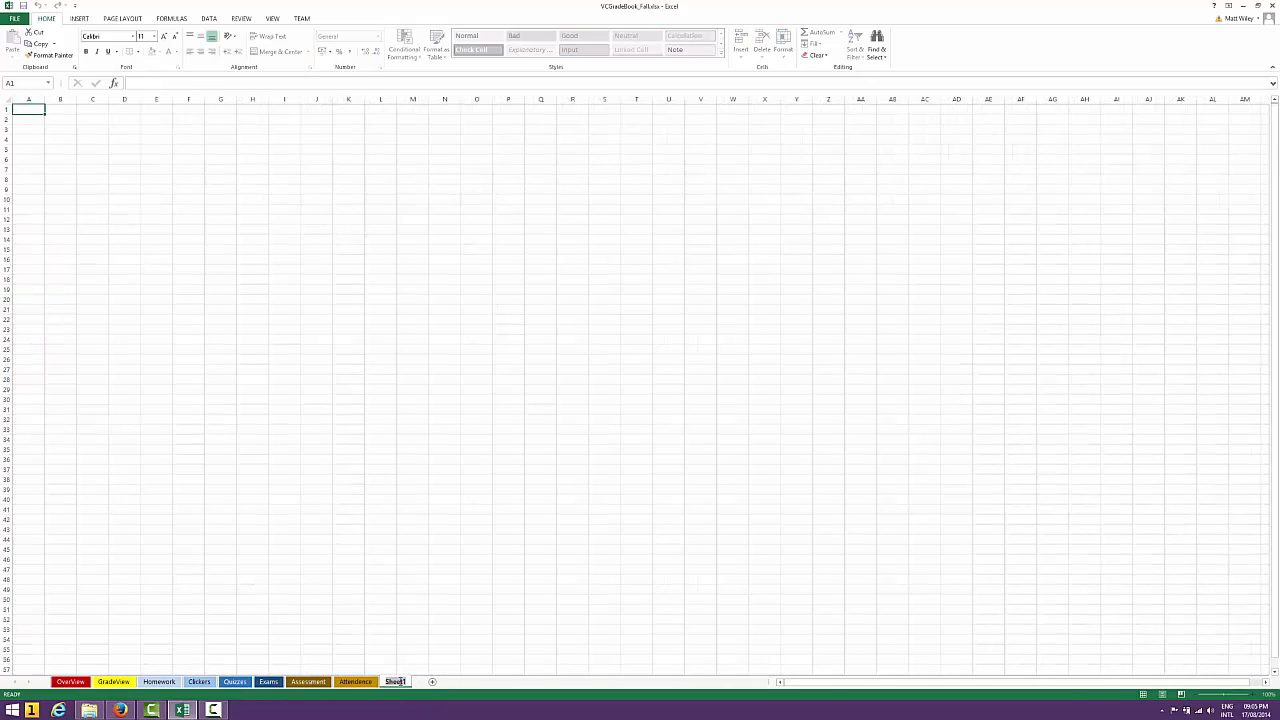
{"action": "type", "text": "OverView"}
{"action": "left_click", "coordinate": [445, 688]}
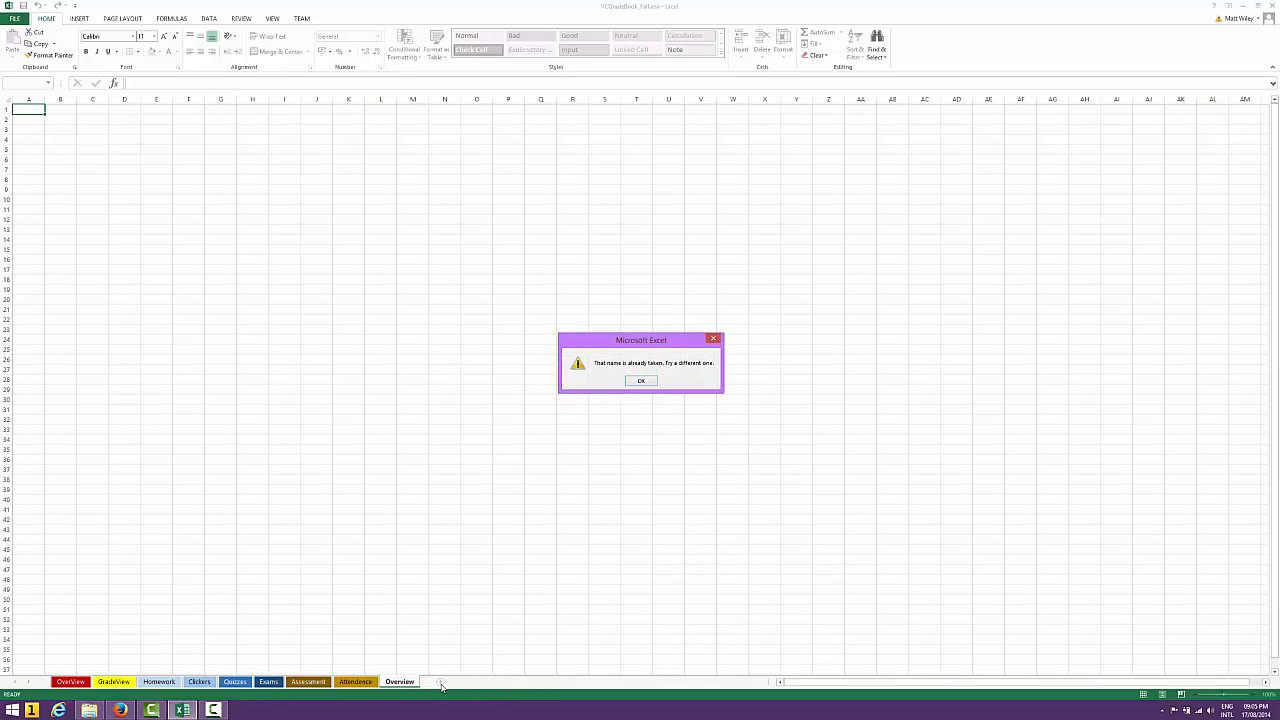
{"action": "left_click", "coordinate": [641, 384]}
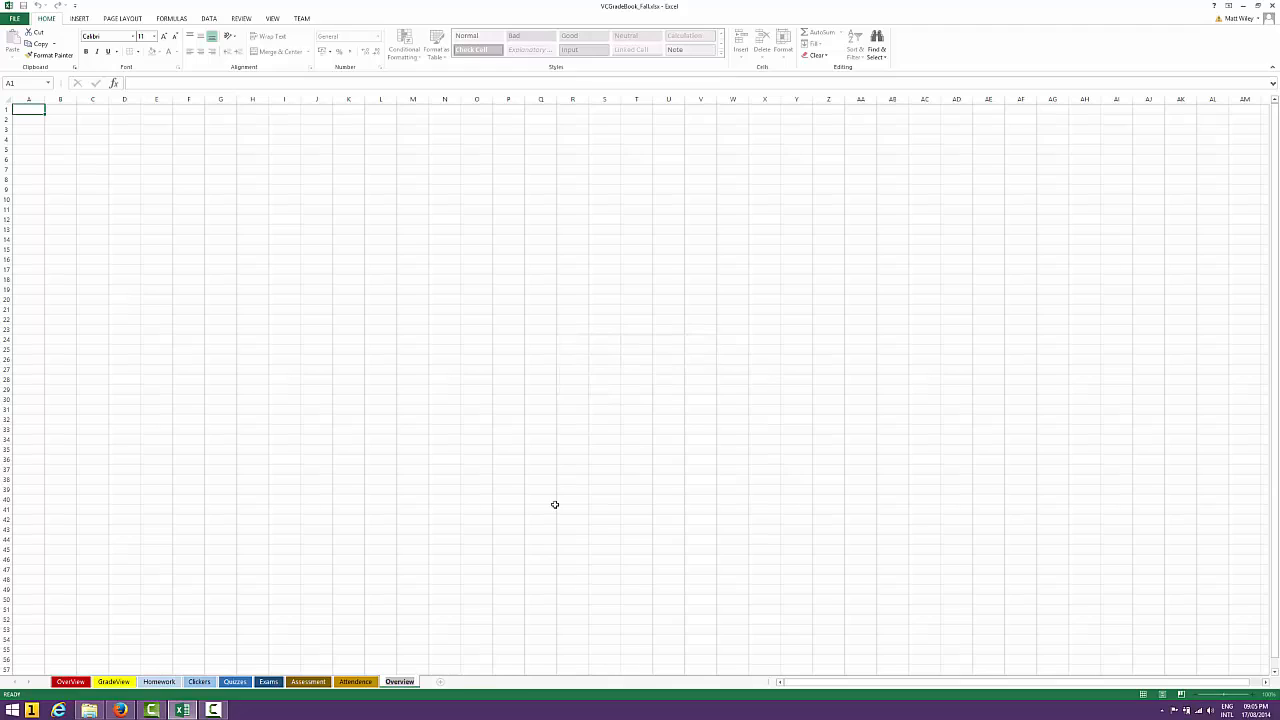
{"action": "key", "text": "End"}
{"action": "type", "text": "1"}
Add another worksheet after Overview1 and name it GradeView1
{"action": "left_click", "coordinate": [443, 681]}
{"action": "double_click", "coordinate": [440, 682]}
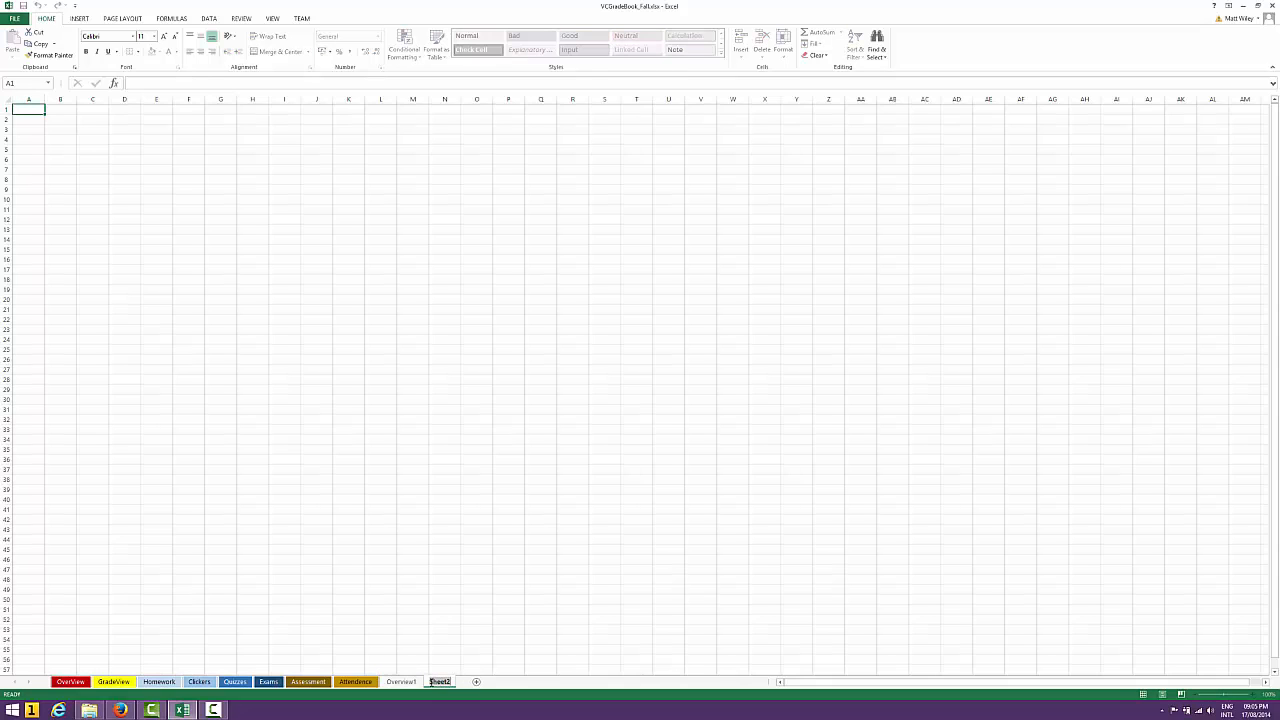
{"action": "right_click", "coordinate": [409, 682]}
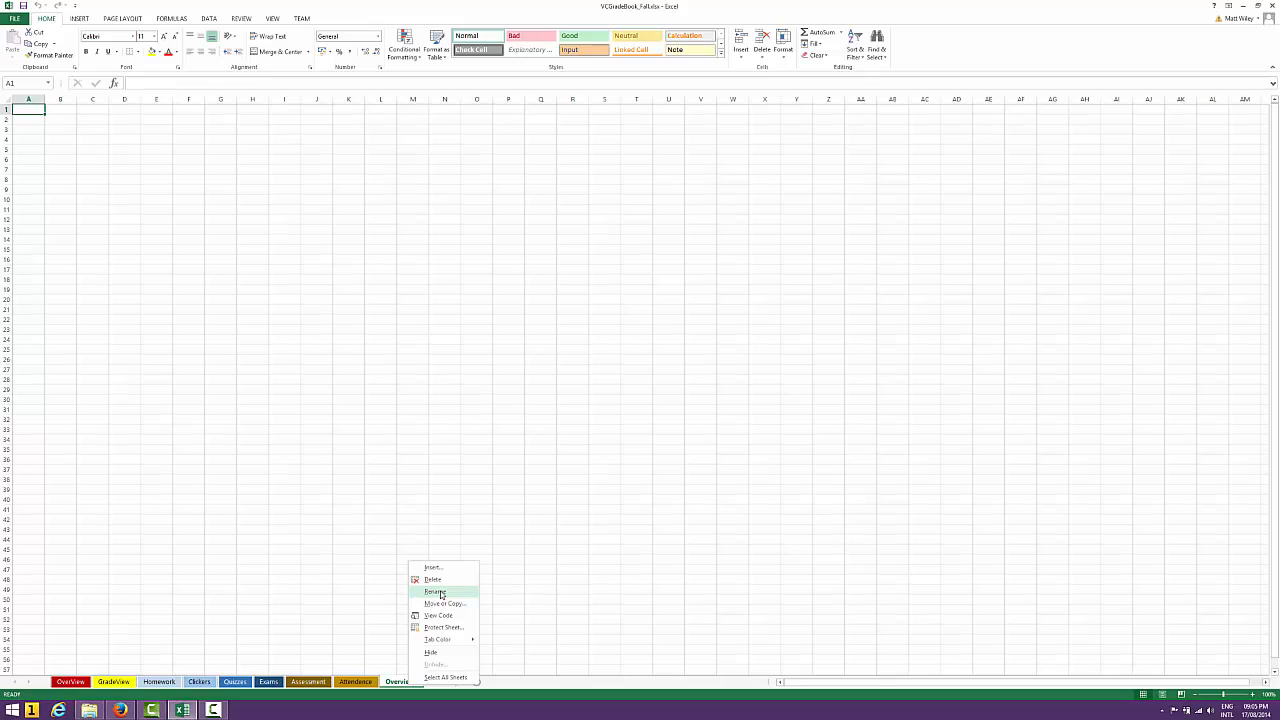
{"action": "left_click", "coordinate": [402, 684]}
{"action": "left_click", "coordinate": [444, 682]}
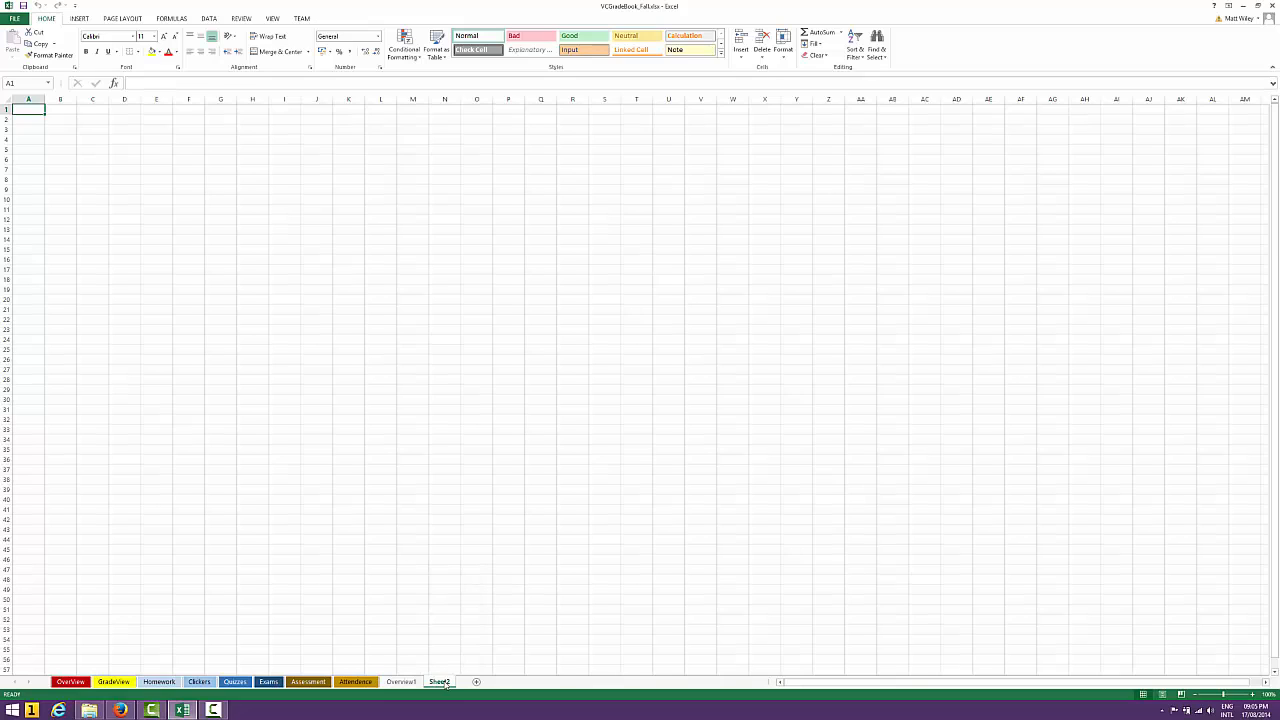
{"action": "double_click", "coordinate": [445, 682]}
{"action": "type", "text": "GradeView"}
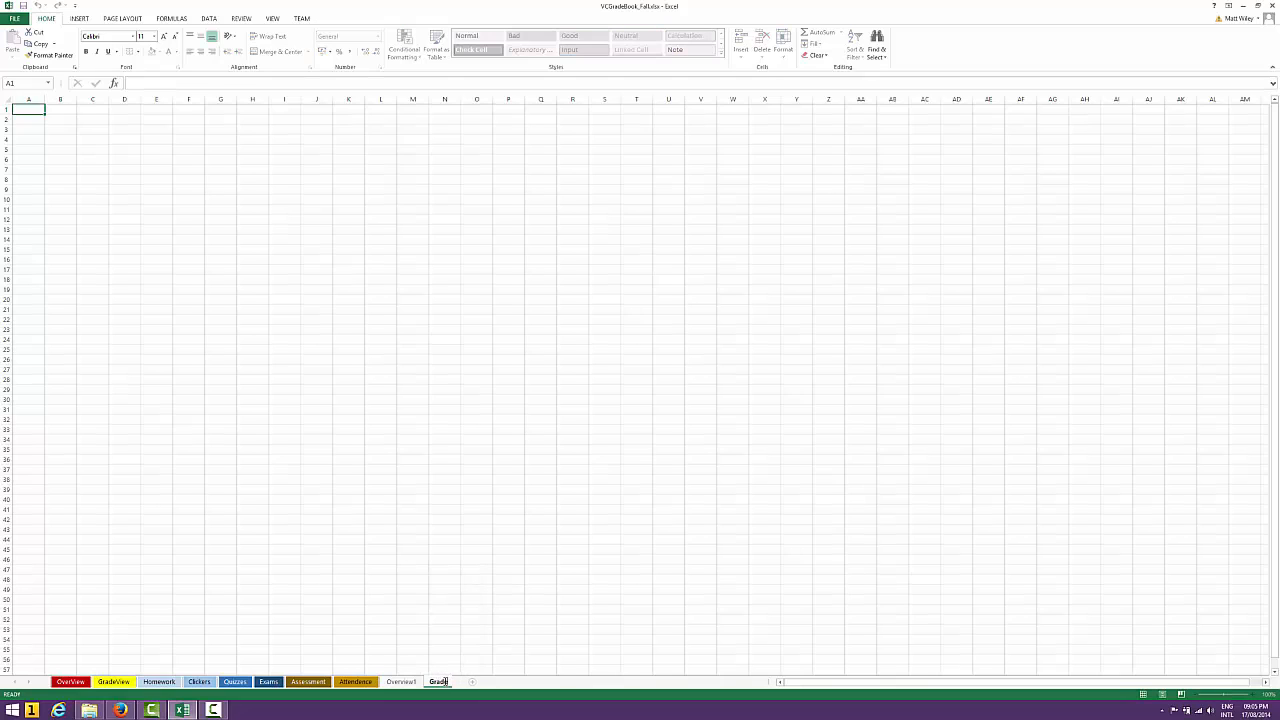
{"action": "type", "text": "1"}
Show the available tab colors for the Overview1 sheet
{"action": "left_click", "coordinate": [400, 682]}
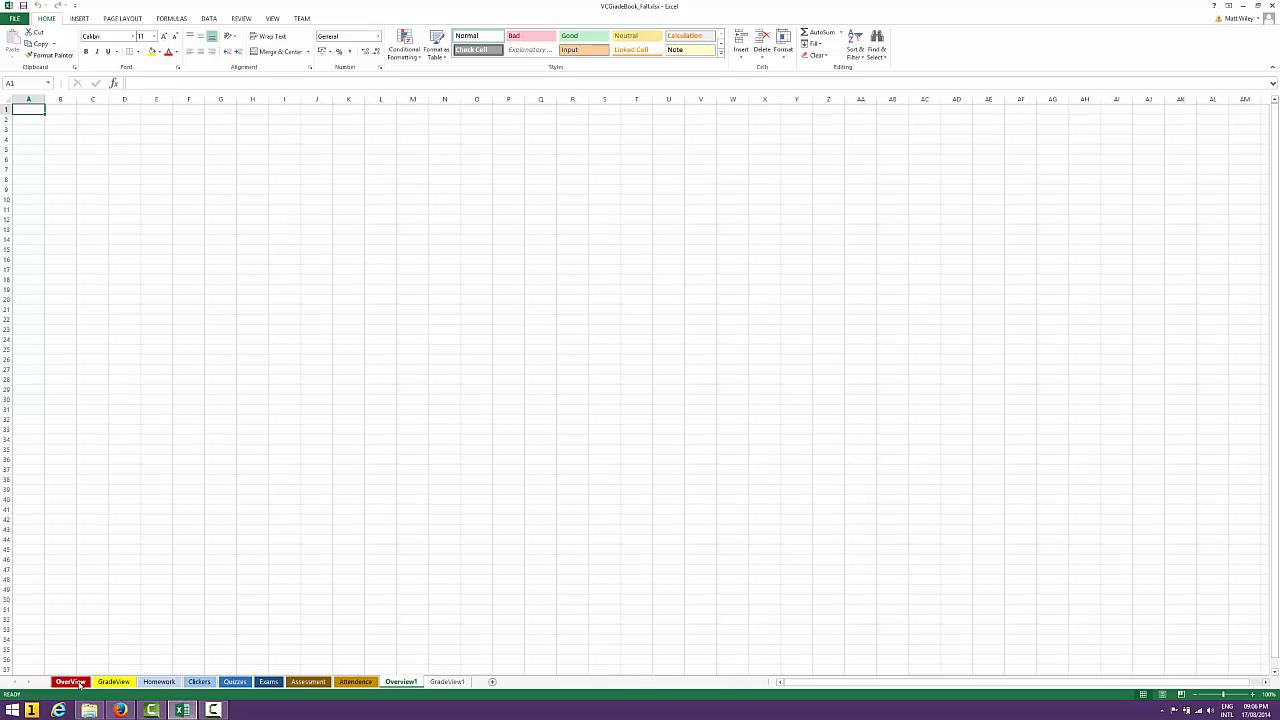
{"action": "right_click", "coordinate": [415, 686]}
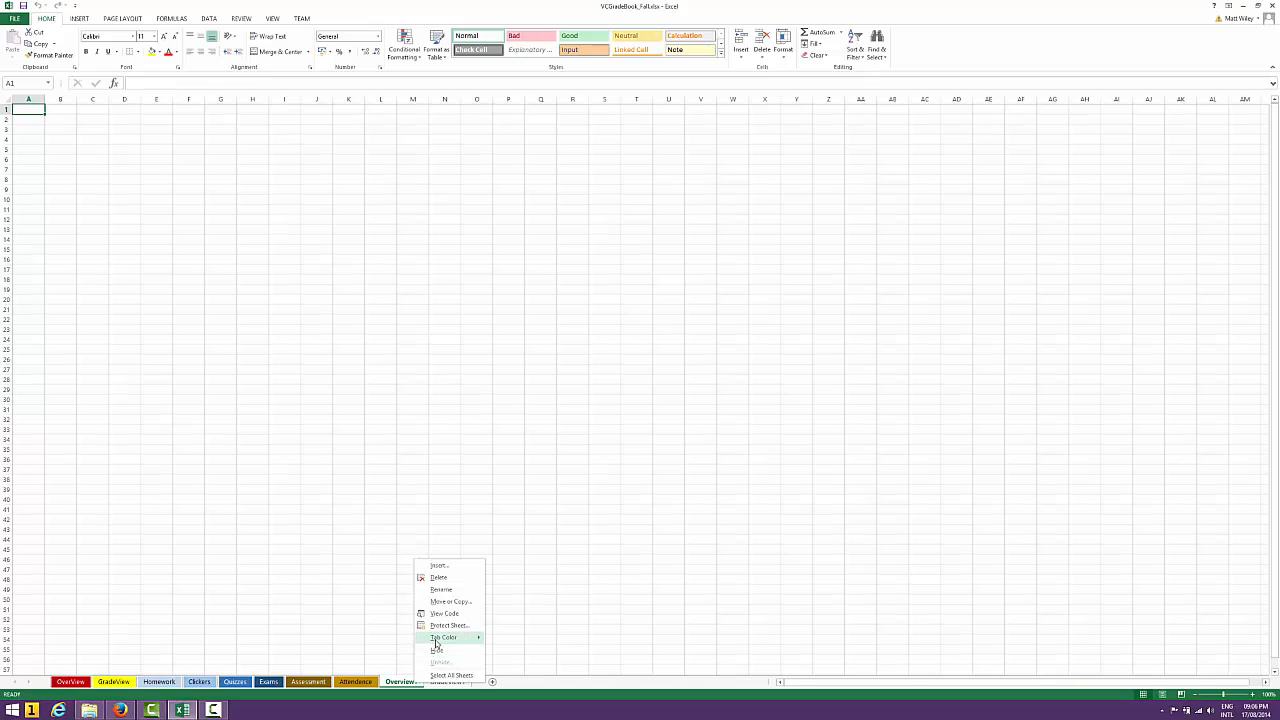
{"action": "mouse_move", "coordinate": [433, 643]}
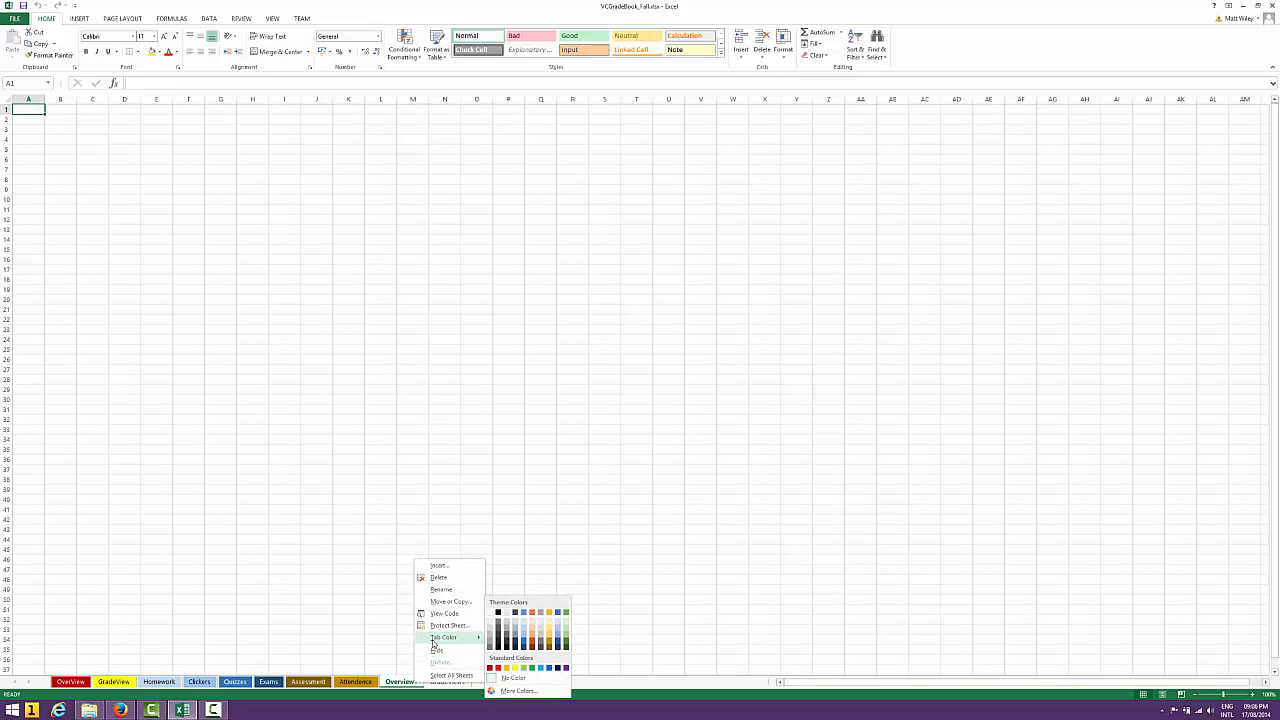
Delete the GradeView1 and Overview1 sheets from the workbook
{"action": "left_click", "coordinate": [451, 684]}
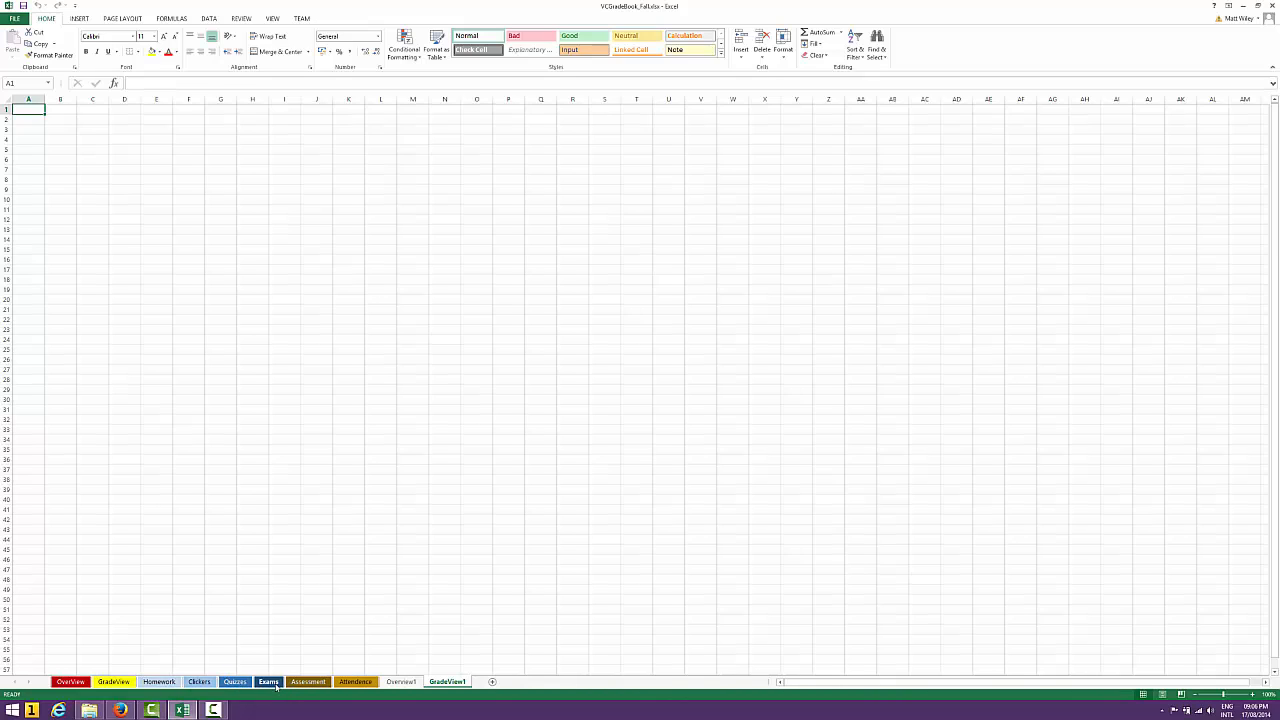
{"action": "right_click", "coordinate": [442, 682]}
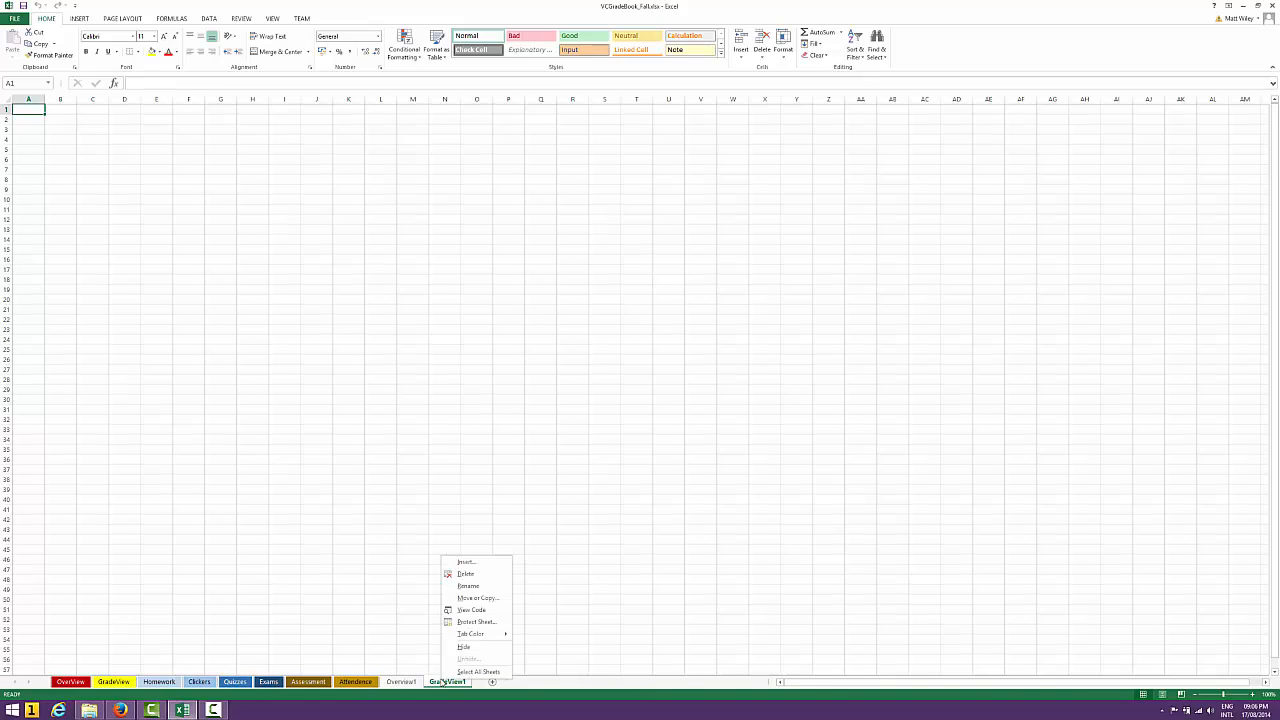
{"action": "left_click", "coordinate": [472, 576]}
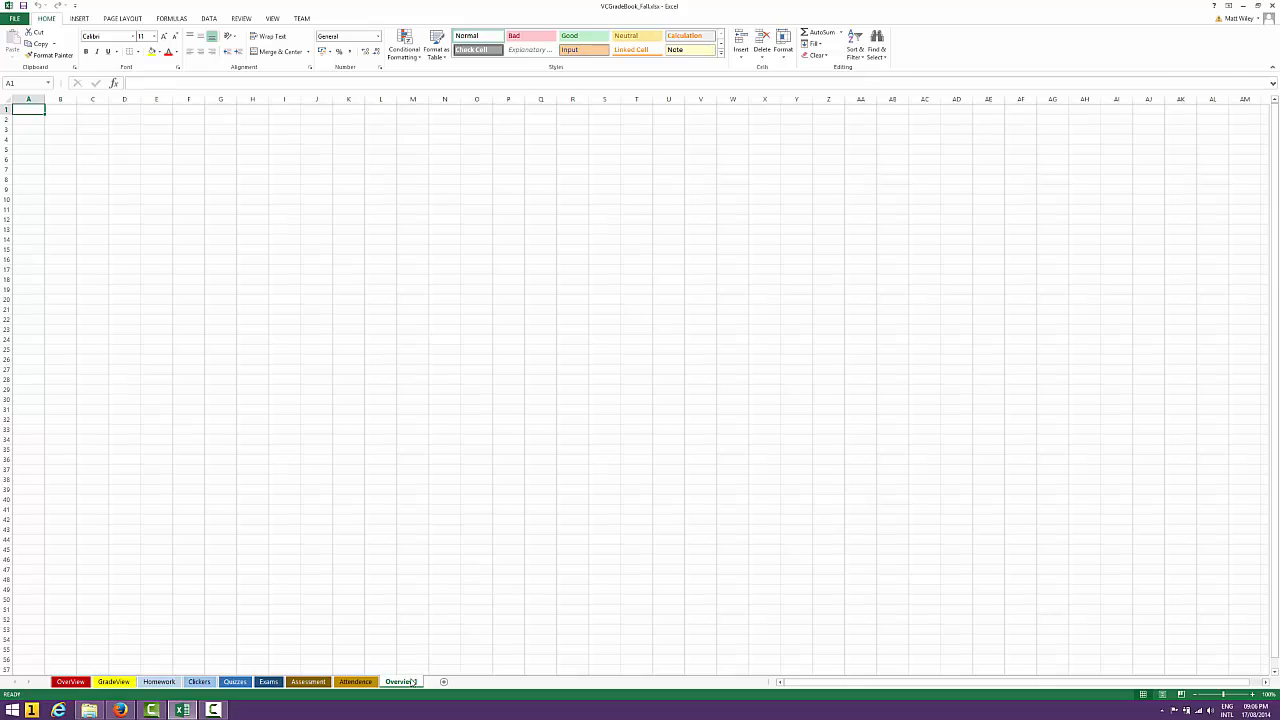
{"action": "right_click", "coordinate": [412, 682]}
{"action": "left_click", "coordinate": [446, 576]}
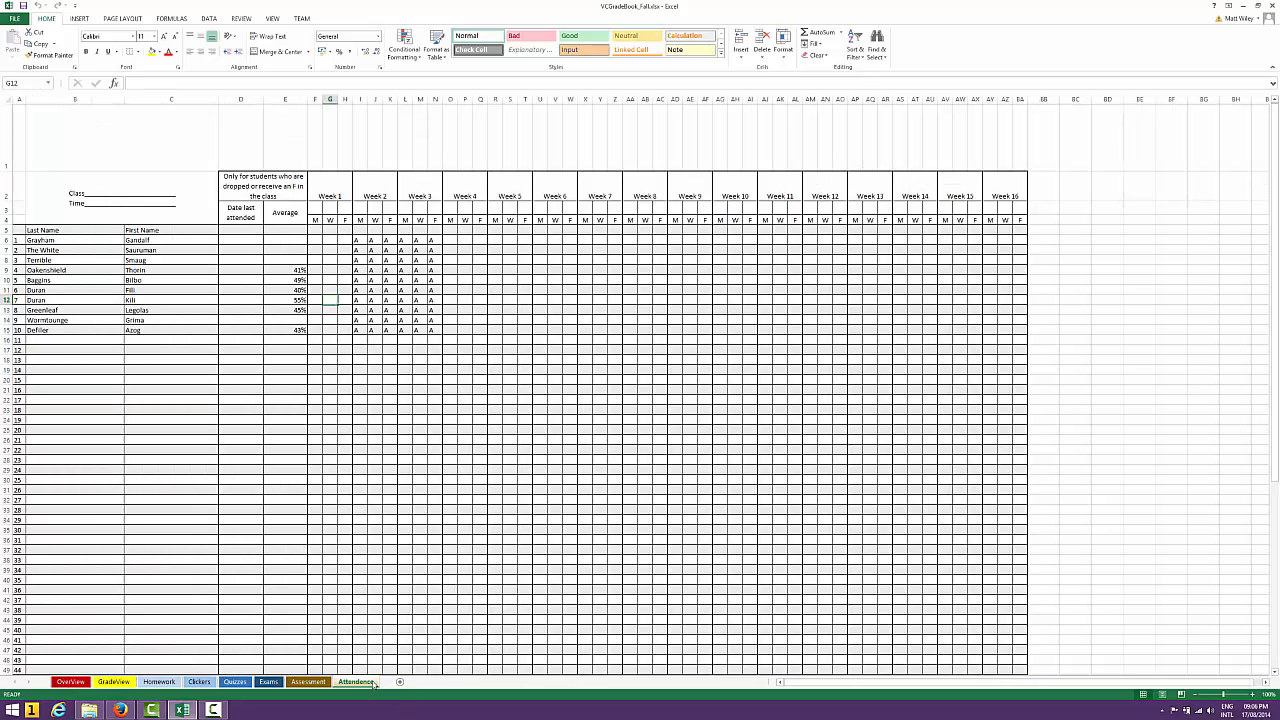
Go to the OverView sheet
{"action": "left_click", "coordinate": [72, 682]}
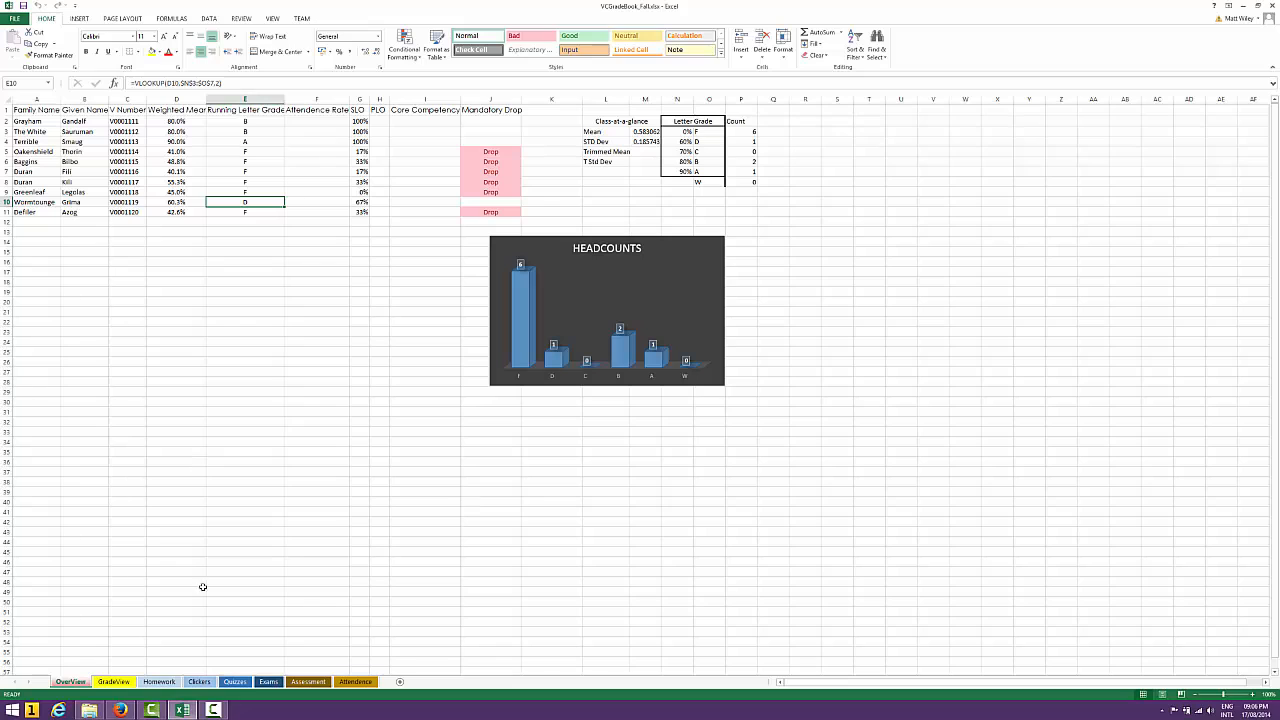
{"action": "mouse_move", "coordinate": [157, 712]}
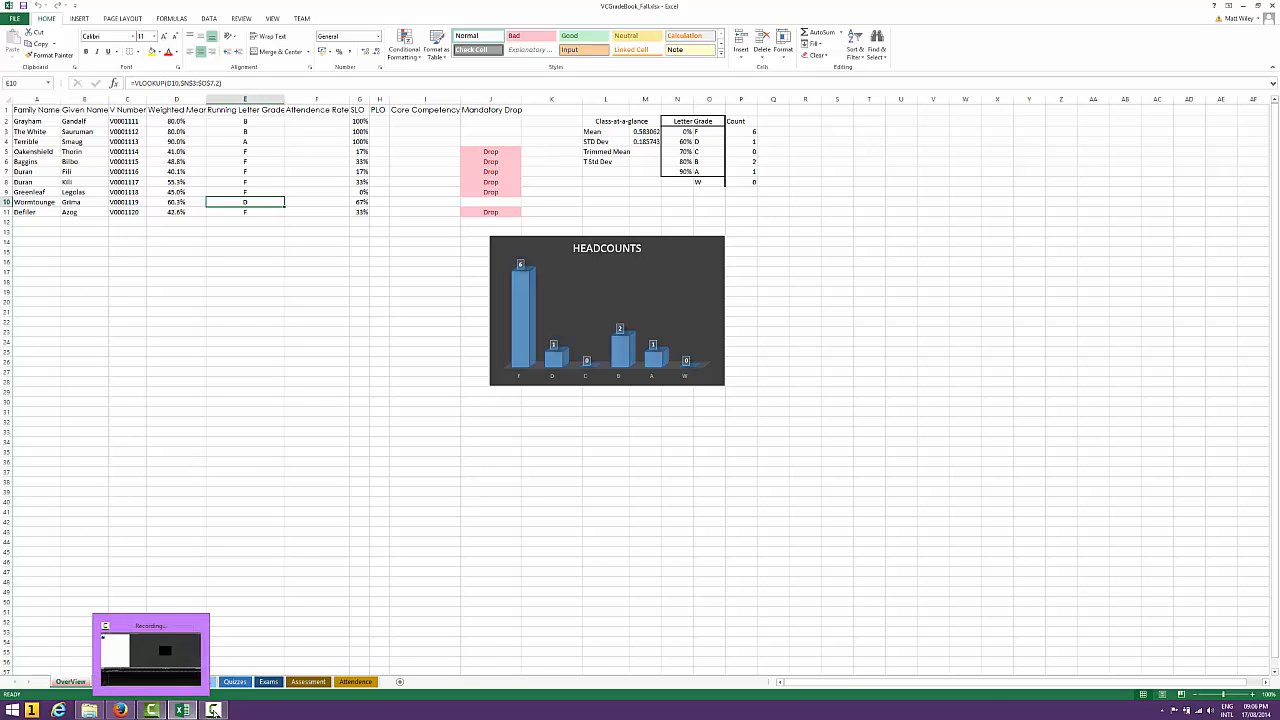
{"action": "left_click", "coordinate": [213, 710]}
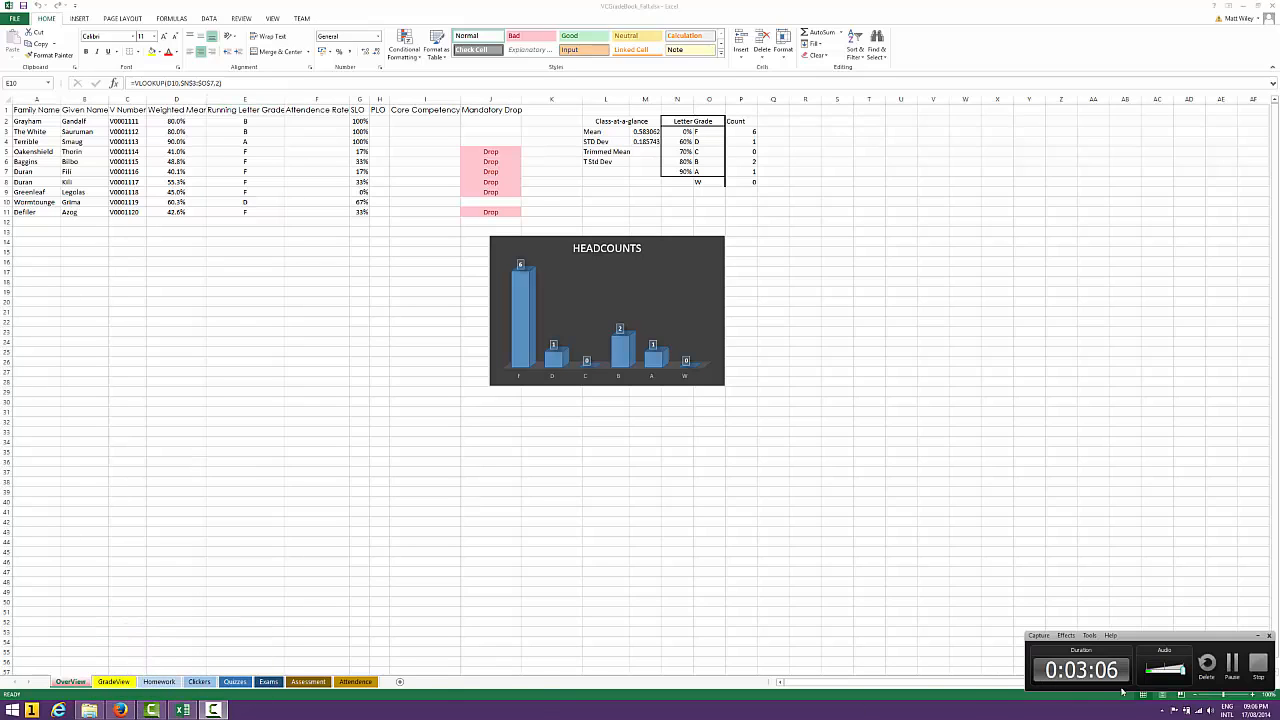
{"action": "left_click", "coordinate": [1040, 636]}
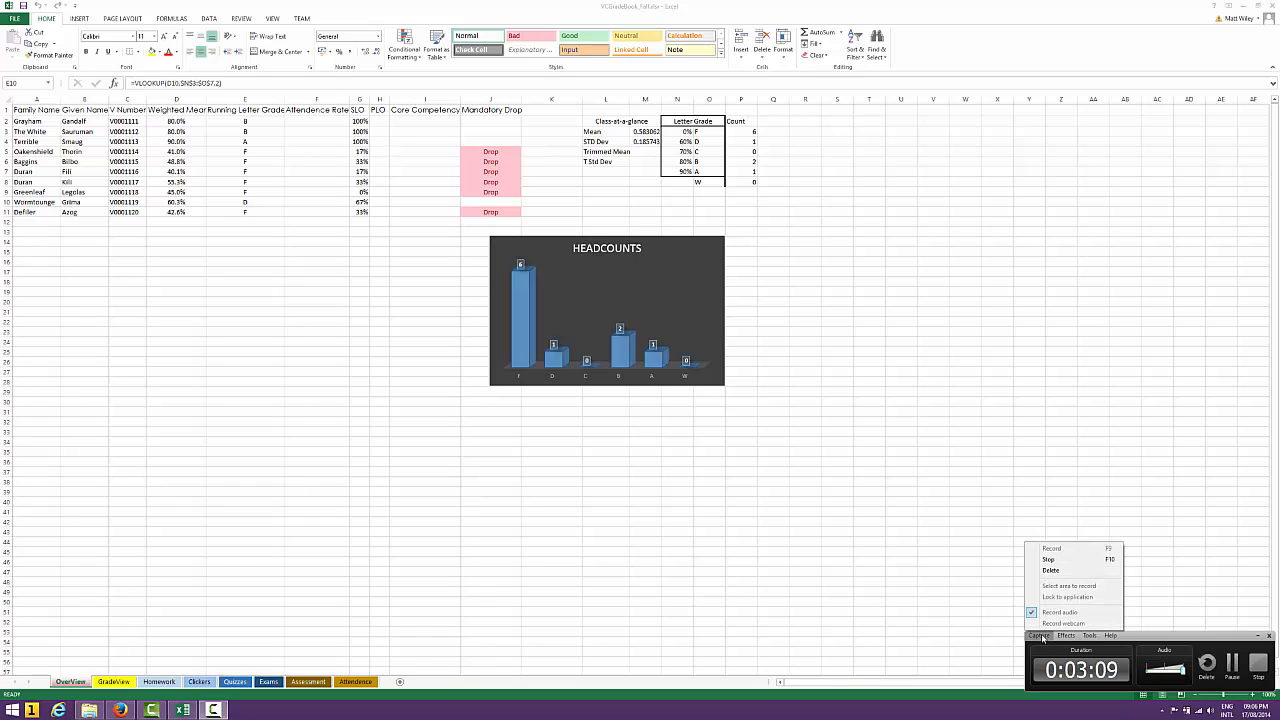
{"action": "left_click", "coordinate": [1139, 635]}
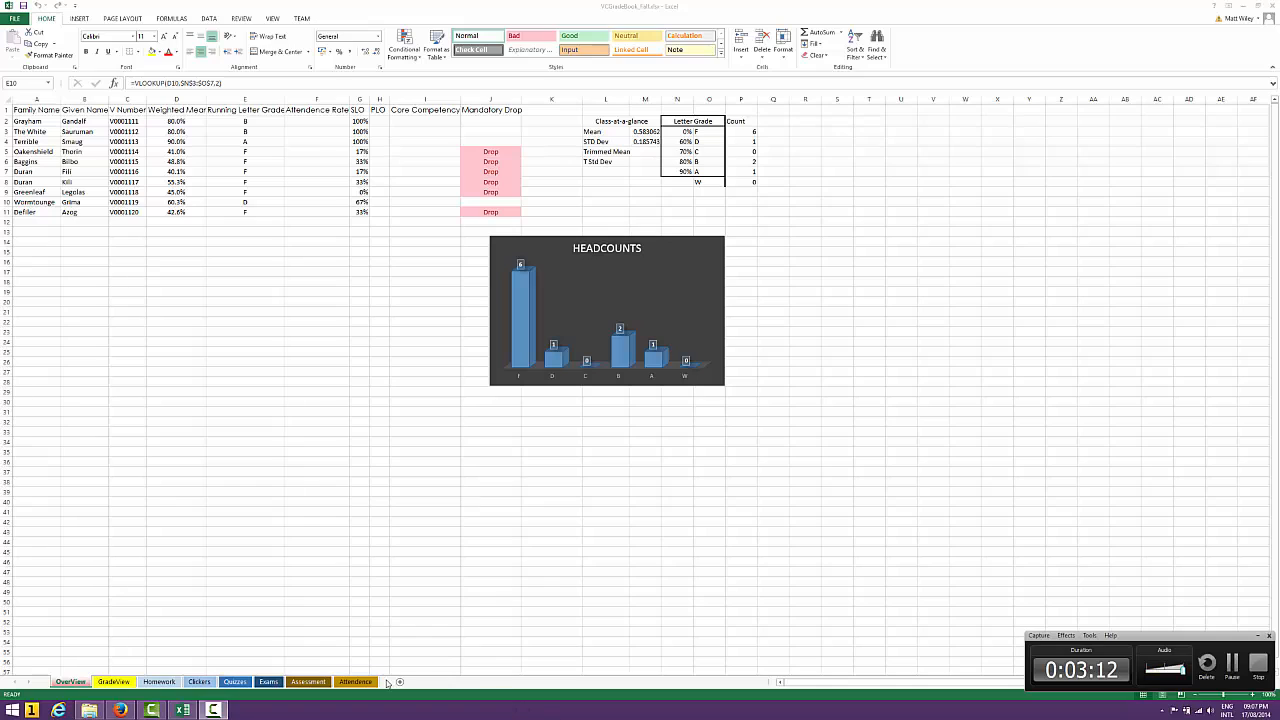
{"action": "left_click", "coordinate": [216, 709]}
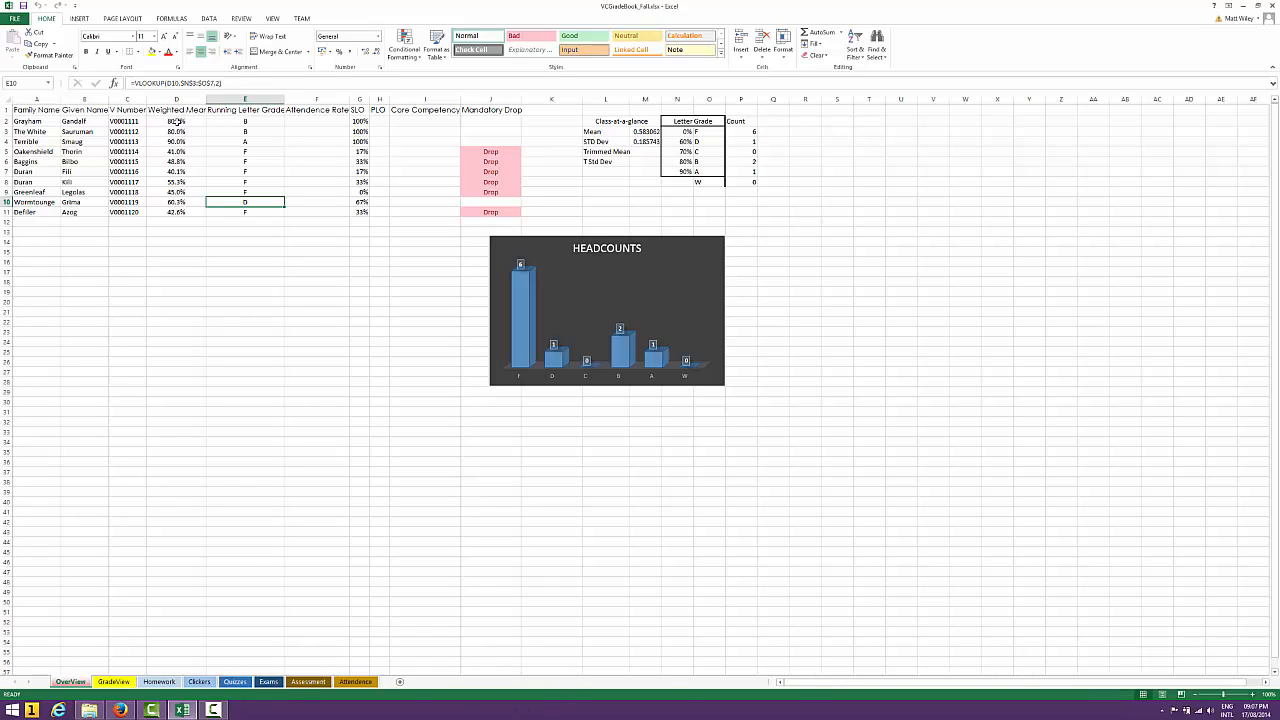
Examine the Family Name, Given Name and V Number columns on the OverView sheet
{"action": "left_click", "coordinate": [38, 122]}
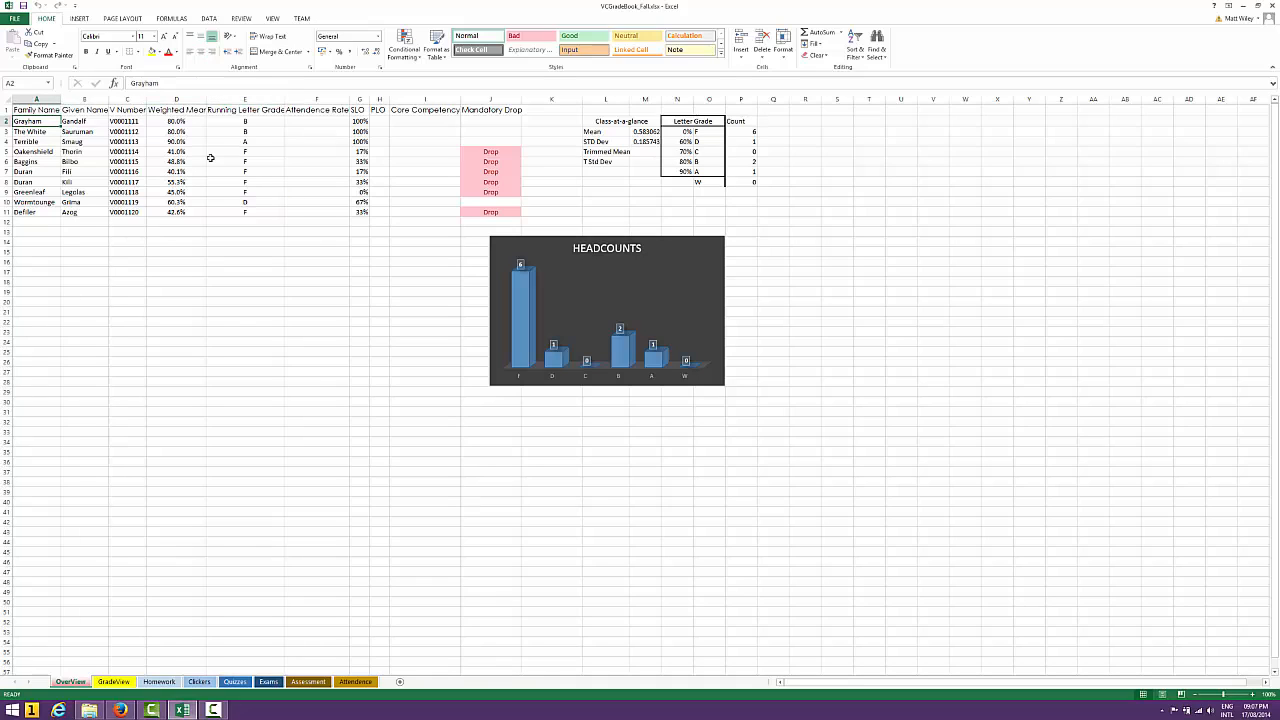
{"action": "key", "text": "Right"}
{"action": "key", "text": "Up"}
{"action": "key", "text": "Left"}
{"action": "key", "text": "Right"}
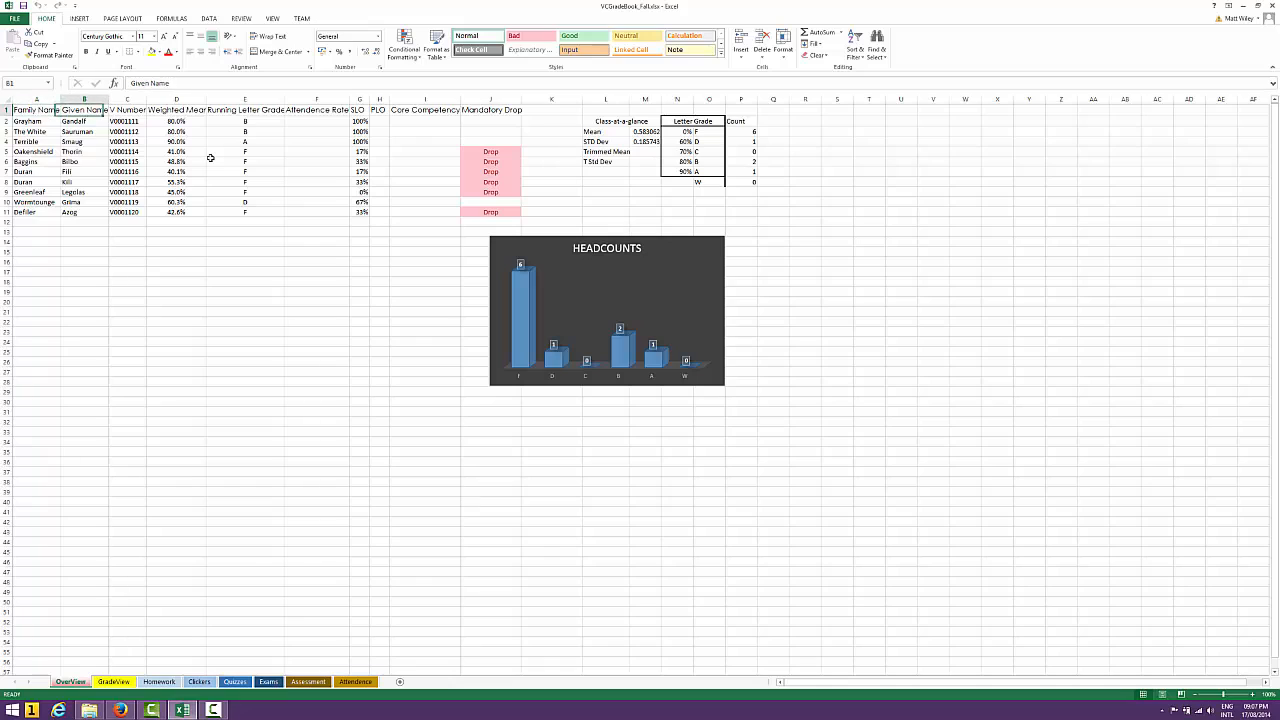
{"action": "key", "text": "Right"}
{"action": "key", "text": "Down"}
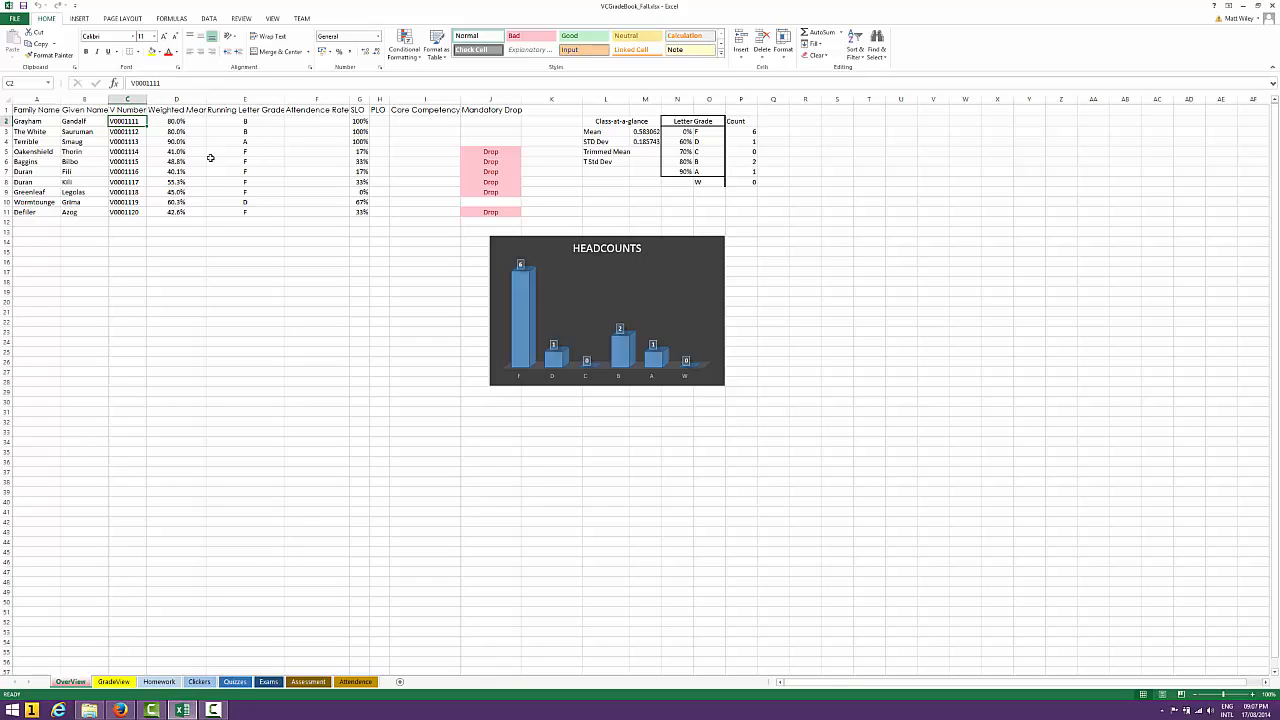
{"action": "key", "text": "Left"}
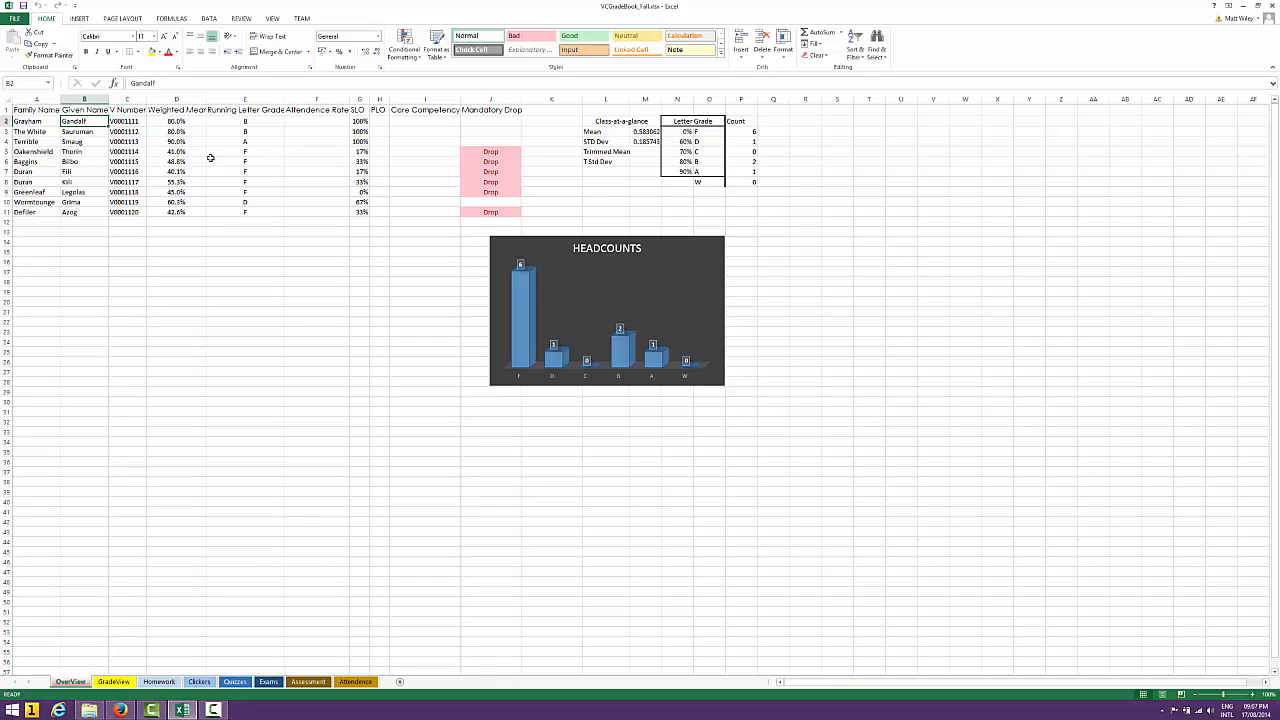
{"action": "key", "text": "Right"}
{"action": "key", "text": "Down"}
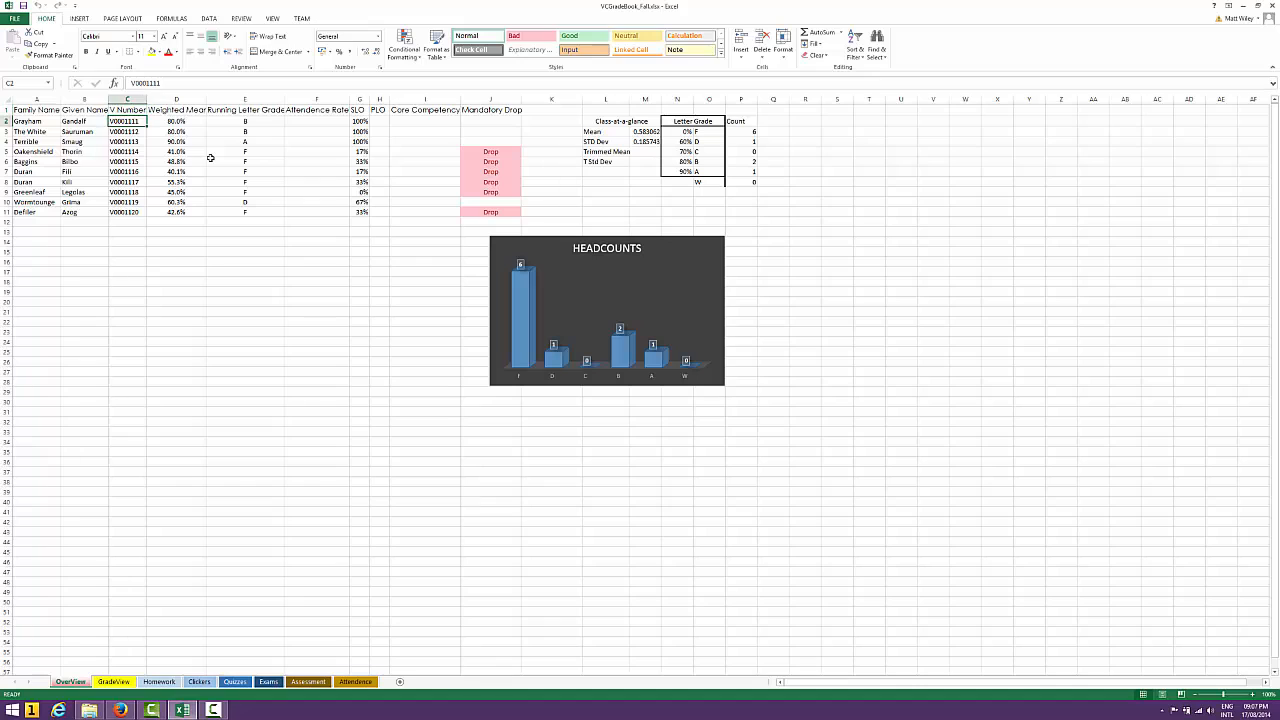
Widen the Weighted Mean column on the OverView sheet to fit its header
{"action": "key", "text": "Up"}
{"action": "key", "text": "Right"}
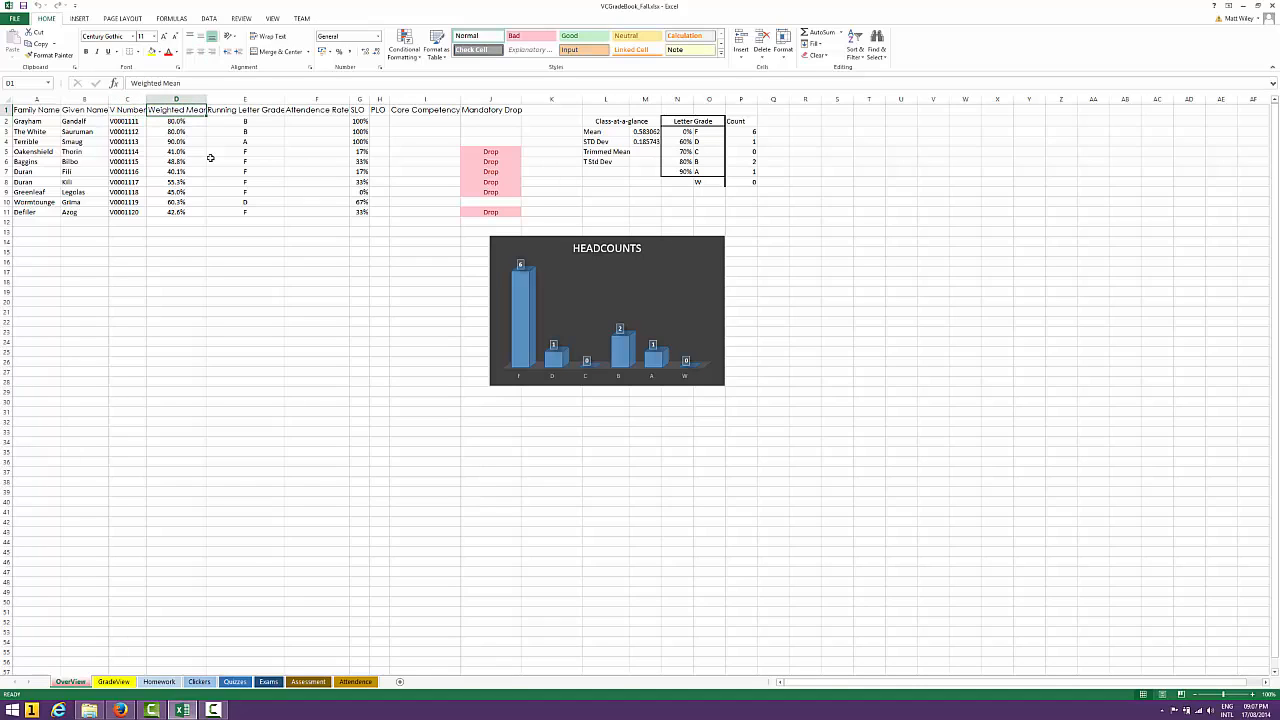
{"action": "double_click", "coordinate": [206, 99]}
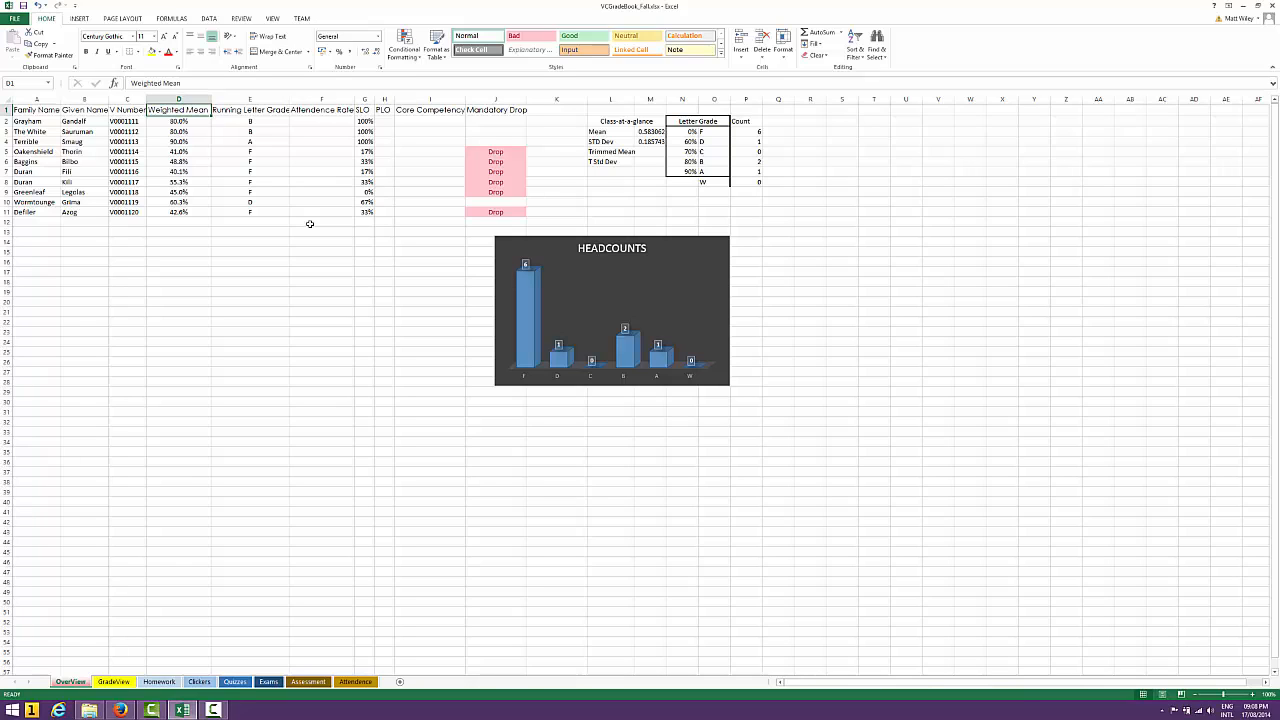
Inspect the formulas behind the Weighted Mean and Running Letter Grade columns
{"action": "key", "text": "Down"}
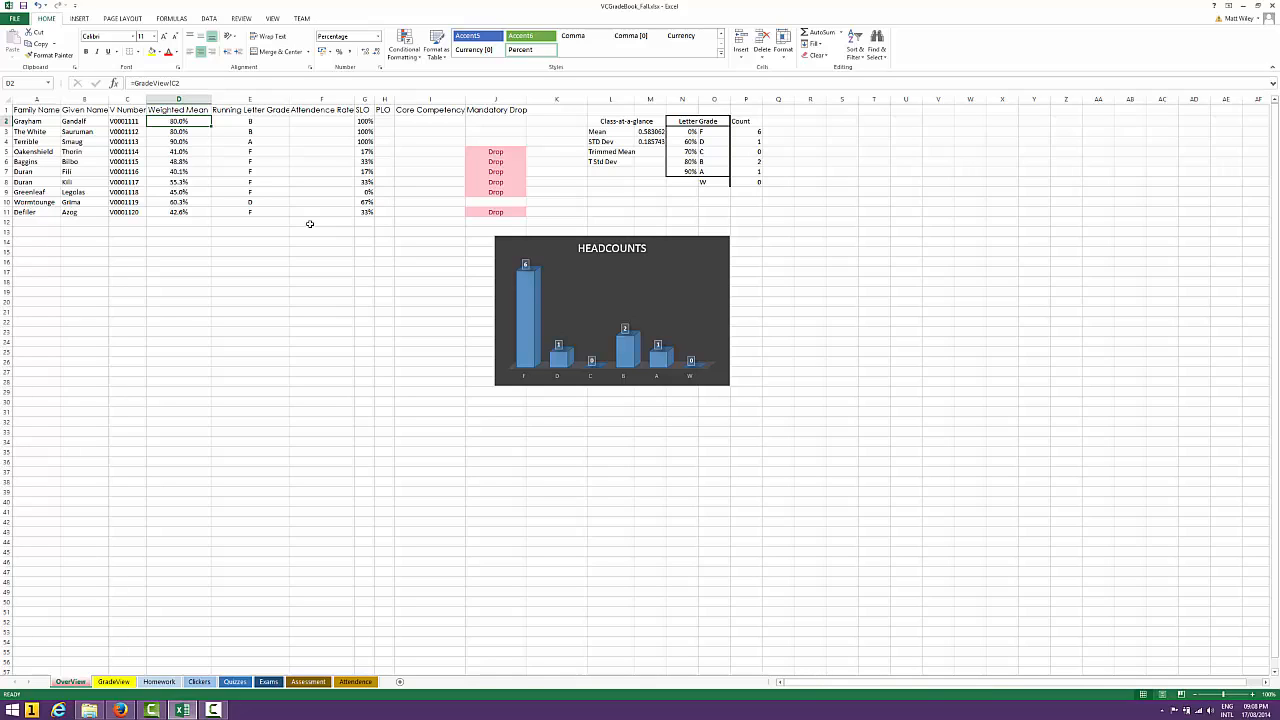
{"action": "key", "text": "Right"}
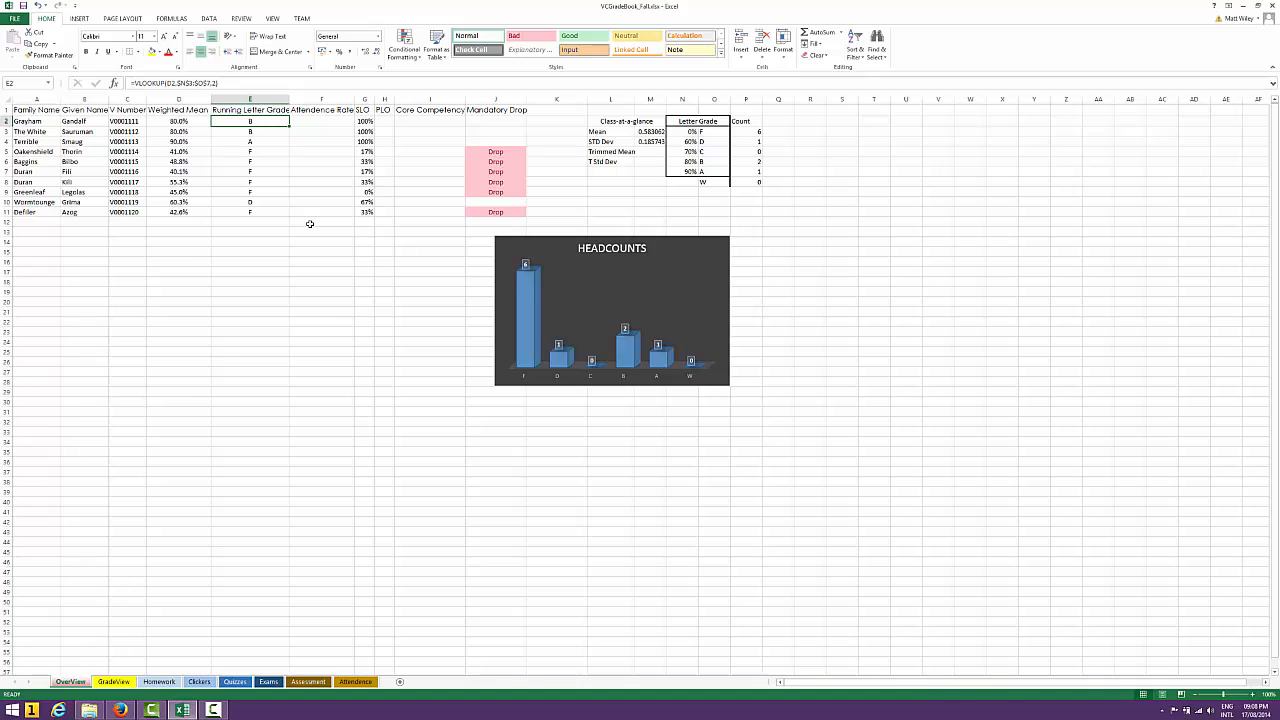
{"action": "key", "text": "Down"}
{"action": "key", "text": "Down"}
{"action": "key", "text": "Down"}
{"action": "key", "text": "Up"}
{"action": "key", "text": "Up"}
{"action": "key", "text": "Up"}
{"action": "key", "text": "Up"}
{"action": "key", "text": "Down"}
{"action": "key", "text": "Left"}
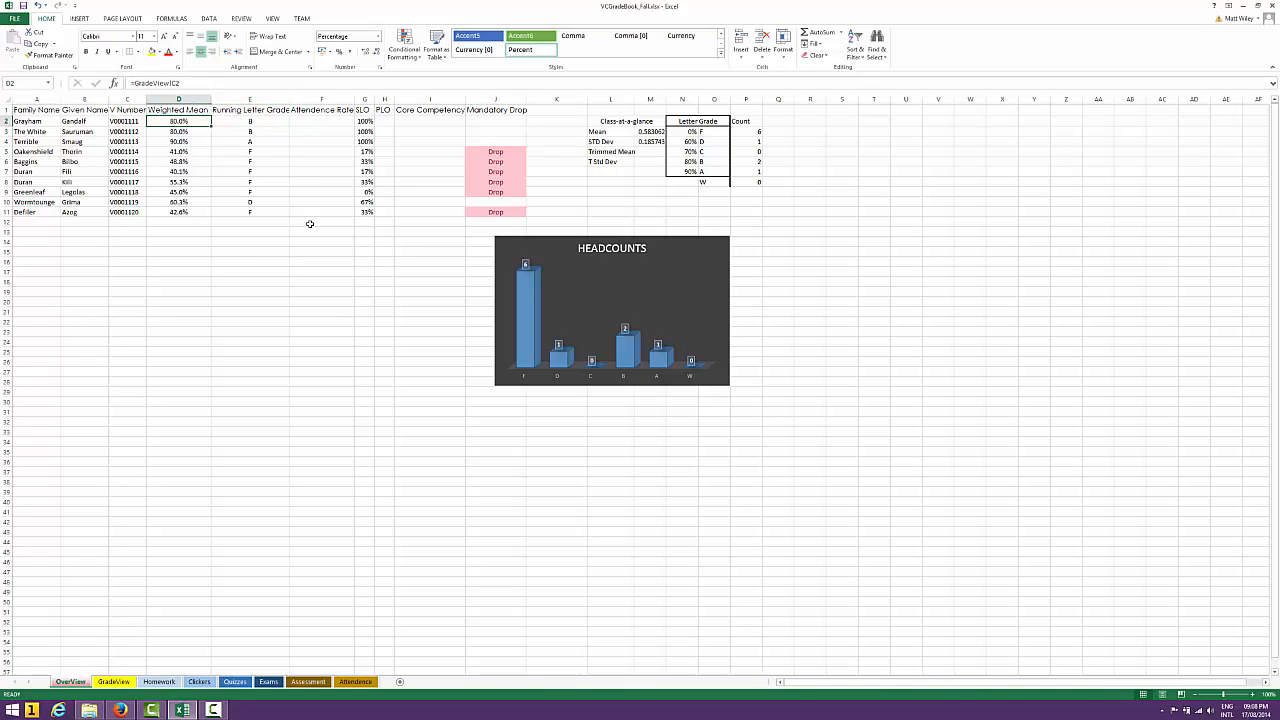
Examine the first student's Attendence Rate and SLO cells, including the SLO formula
{"action": "key", "text": "Right"}
{"action": "key", "text": "Right"}
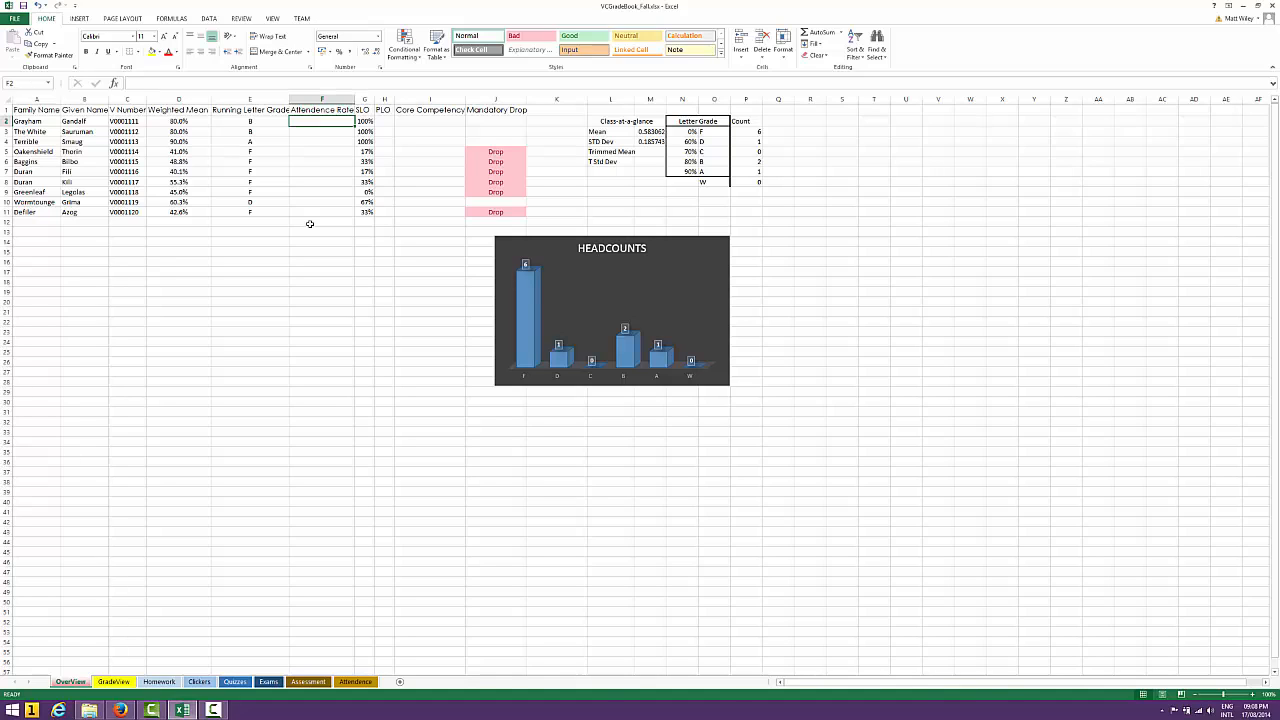
{"action": "key", "text": "Right"}
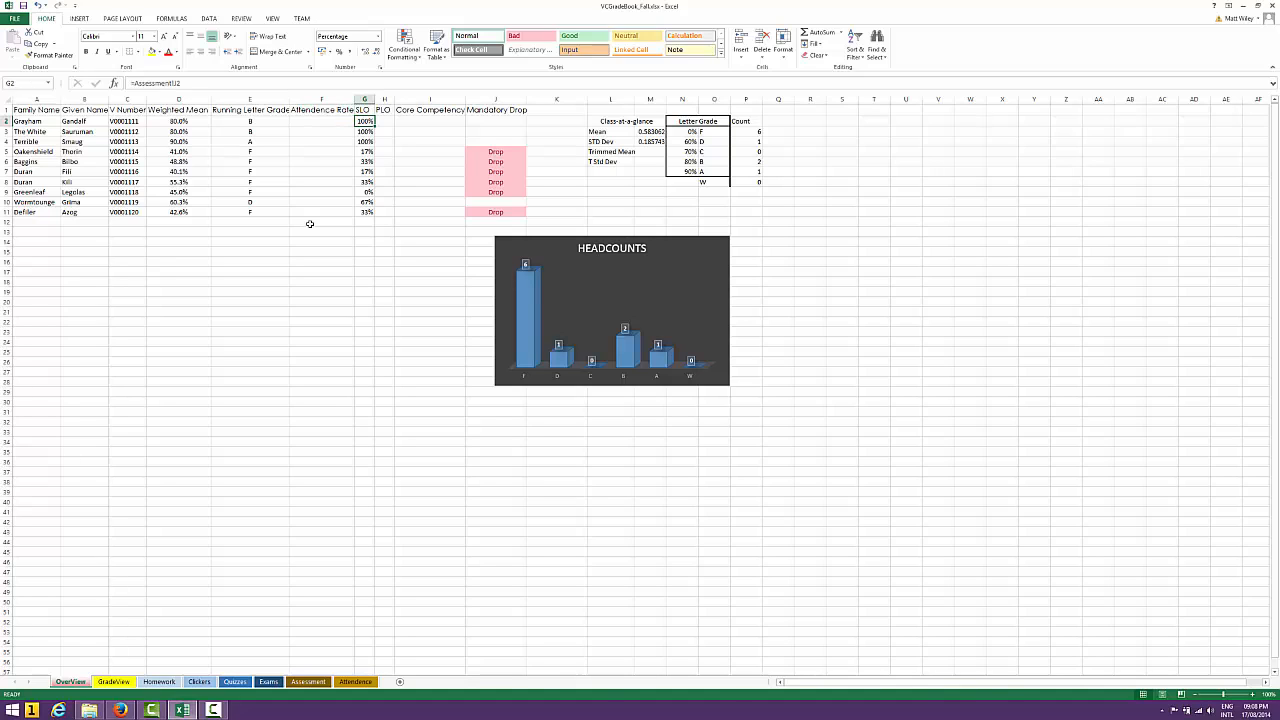
{"action": "key", "text": "Up"}
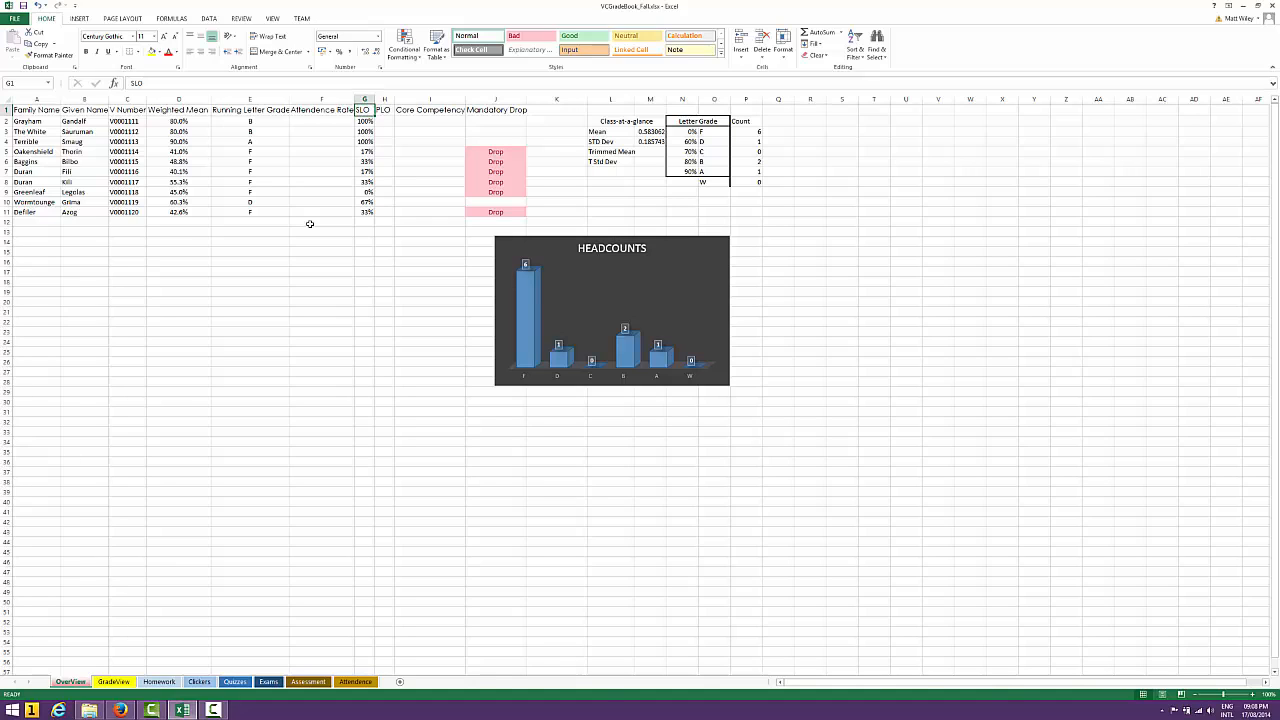
{"action": "key", "text": "Down"}
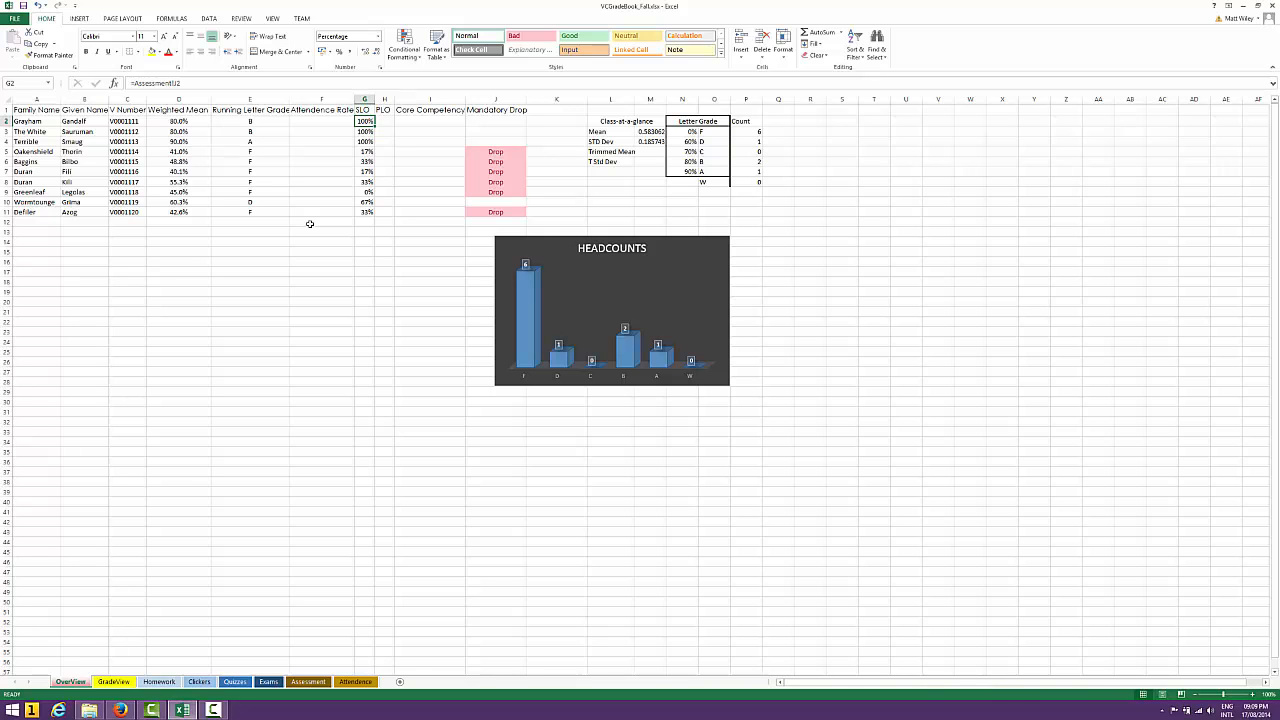
Review the SLO results and notes on the Assessment sheet and return to the OverView sheet
{"action": "left_click", "coordinate": [320, 687]}
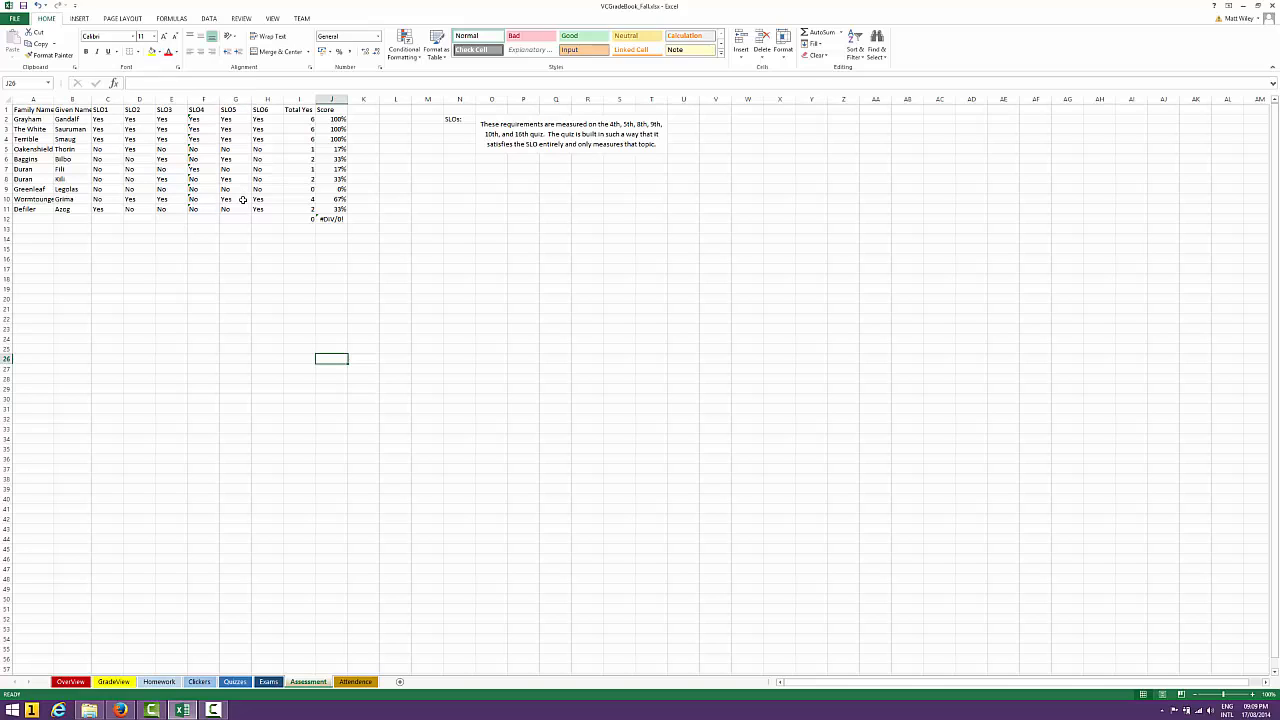
{"action": "left_click", "coordinate": [71, 682]}
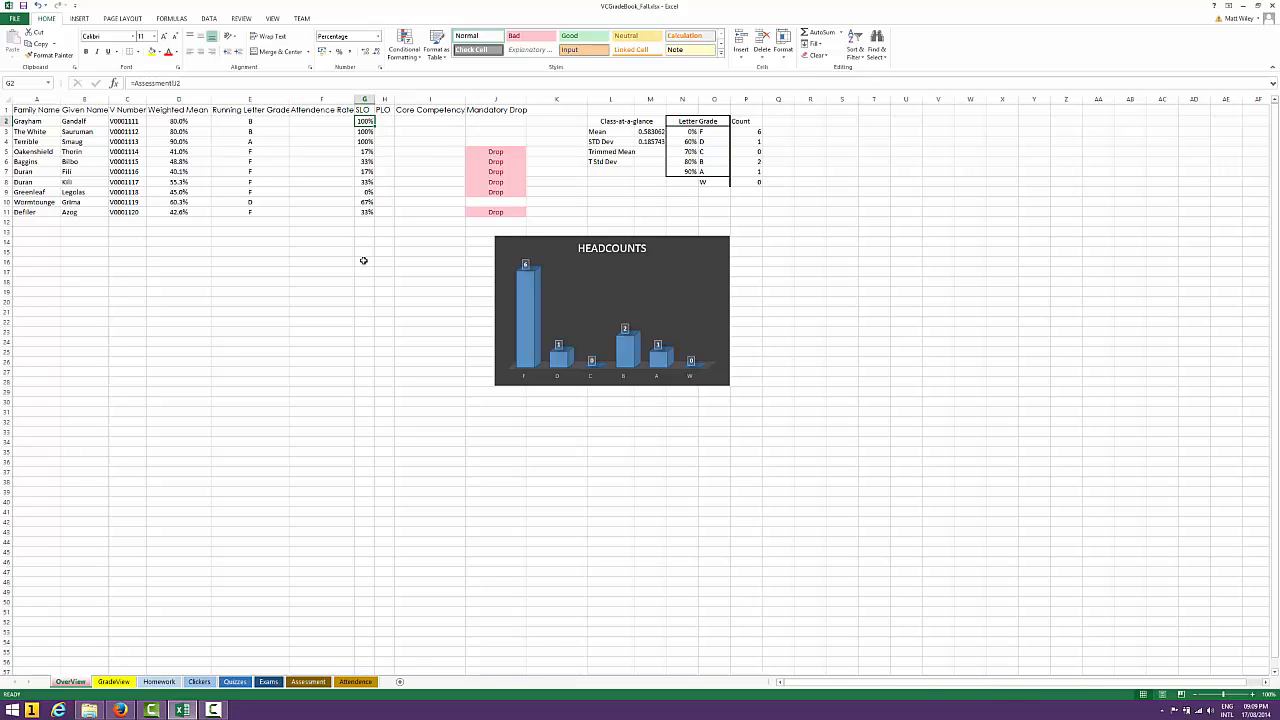
{"action": "left_click", "coordinate": [309, 682]}
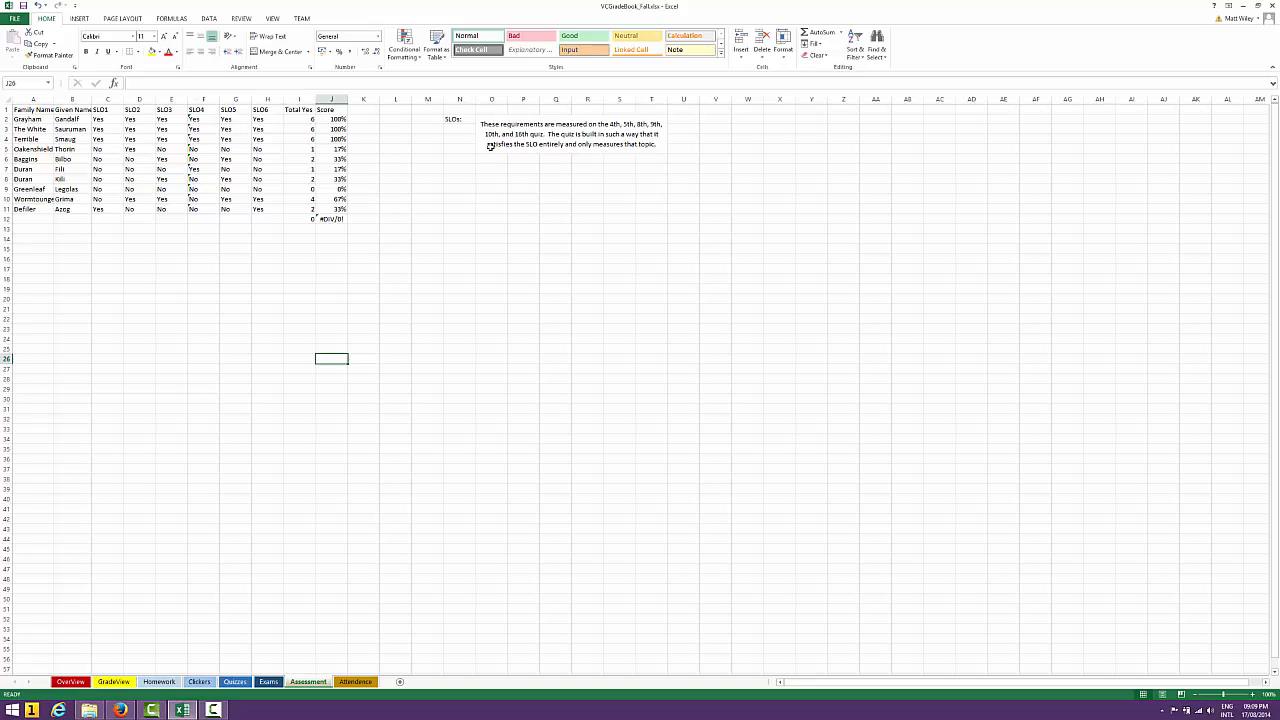
{"action": "left_click", "coordinate": [72, 681]}
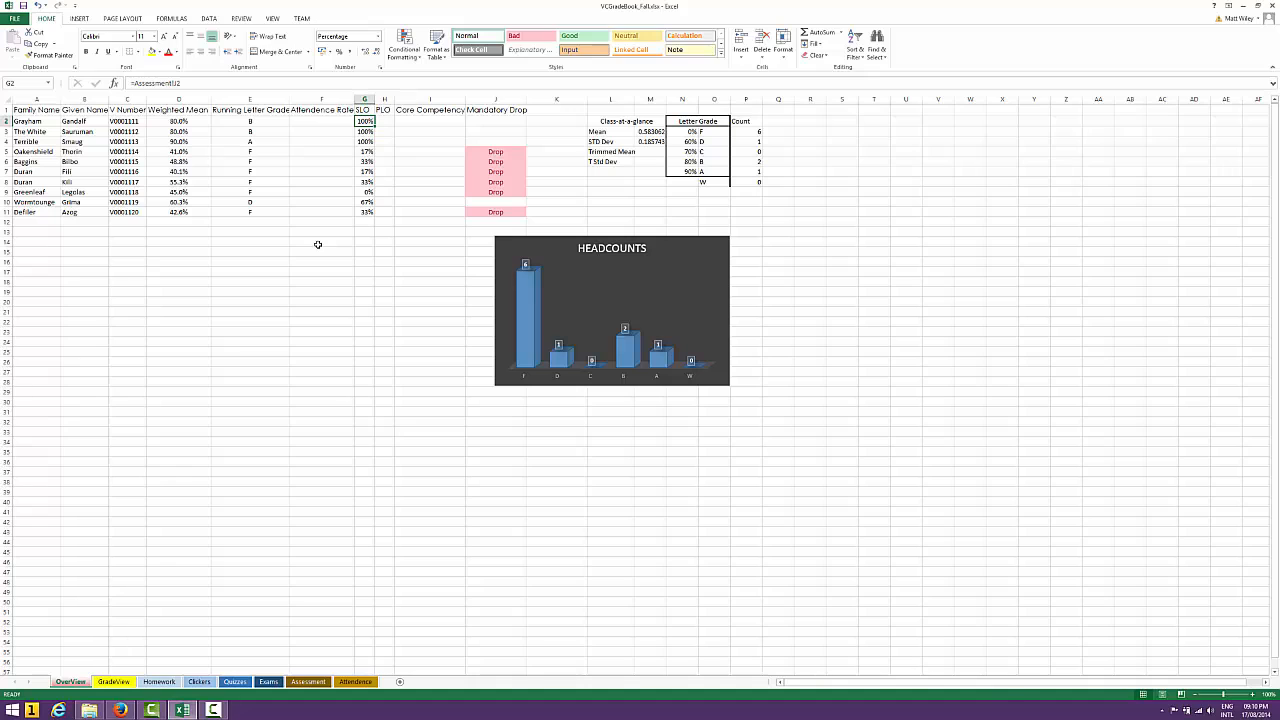
Examine the Core Competency column, the Mandatory Drop formula and the percentage cutoffs in the Letter Grade table
{"action": "left_click", "coordinate": [443, 123]}
{"action": "left_click", "coordinate": [501, 121]}
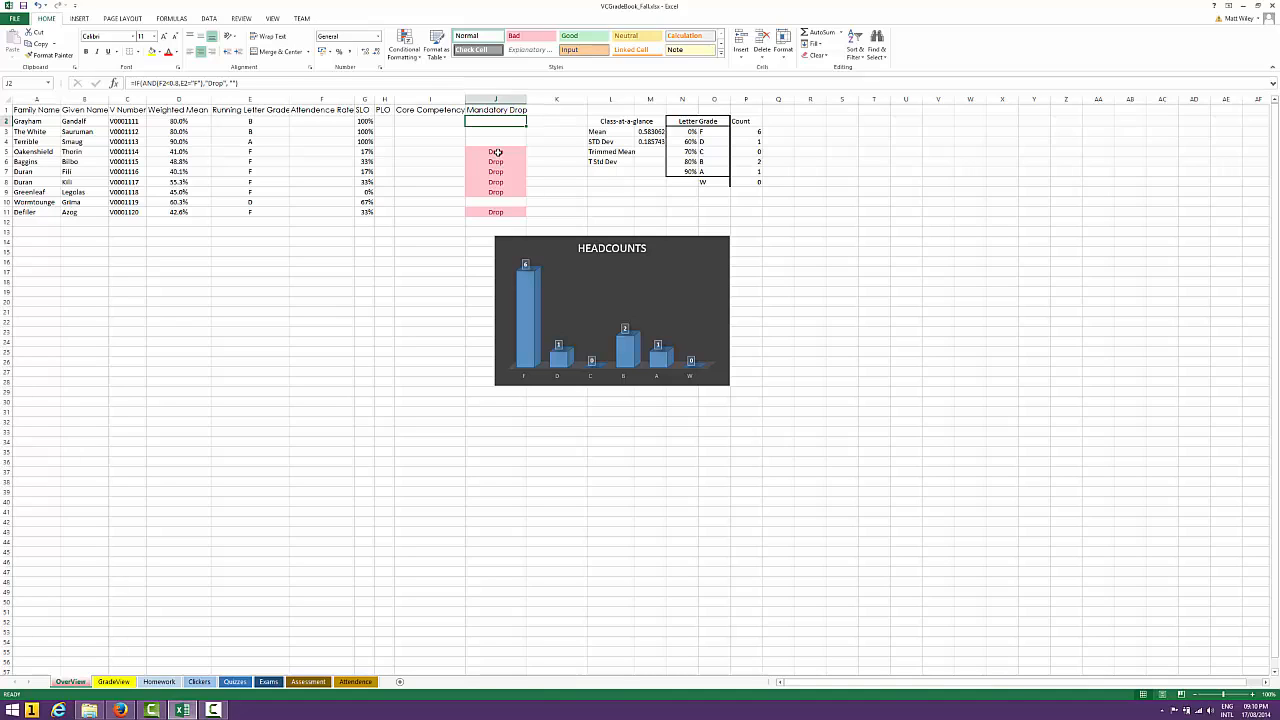
{"action": "left_click", "coordinate": [684, 127]}
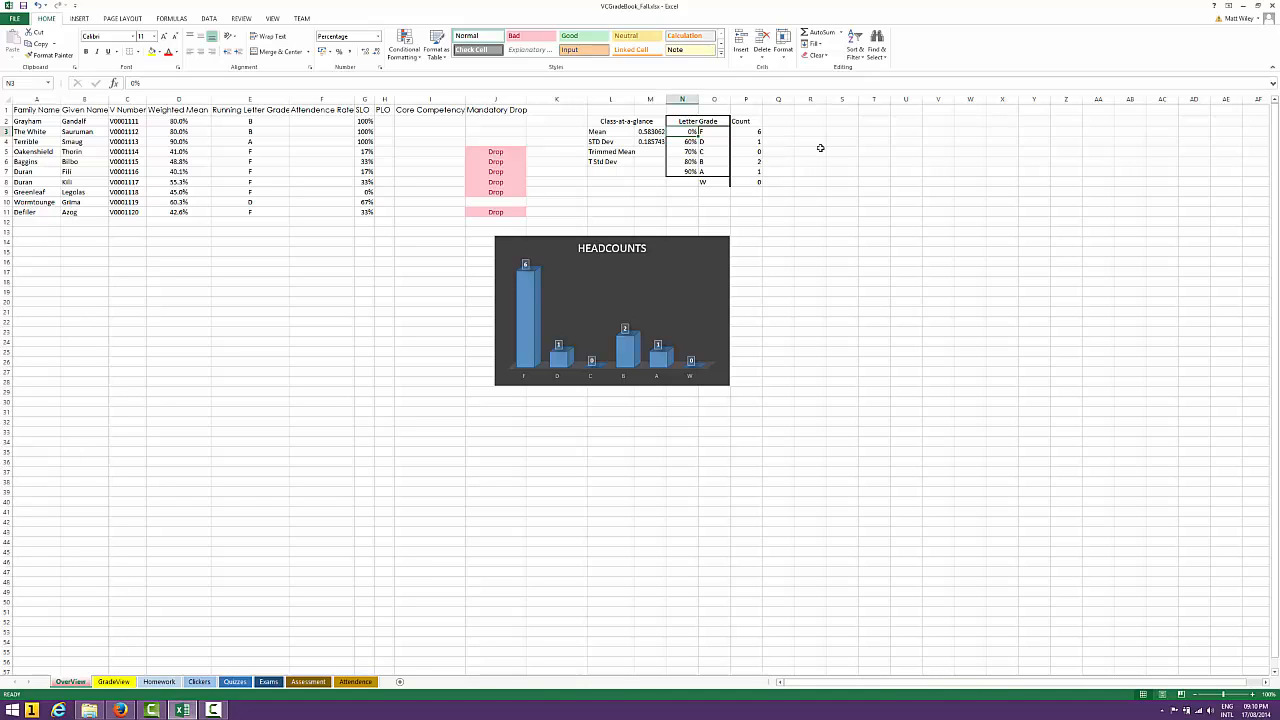
{"action": "key", "text": "Down"}
{"action": "key", "text": "Down"}
{"action": "key", "text": "Down"}
{"action": "key", "text": "Down"}
{"action": "key", "text": "Right"}
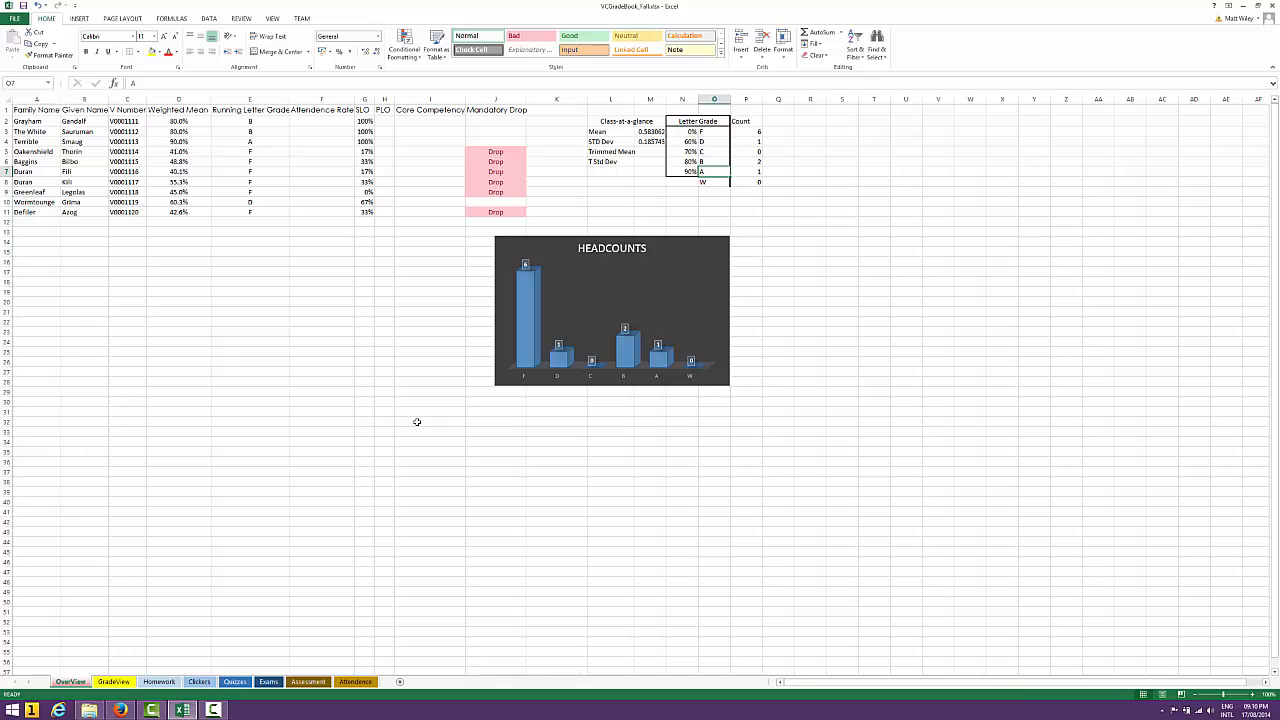
Go to the GradeView sheet and widen the Family Name and Given Name columns to fit their headers
{"action": "left_click", "coordinate": [114, 683]}
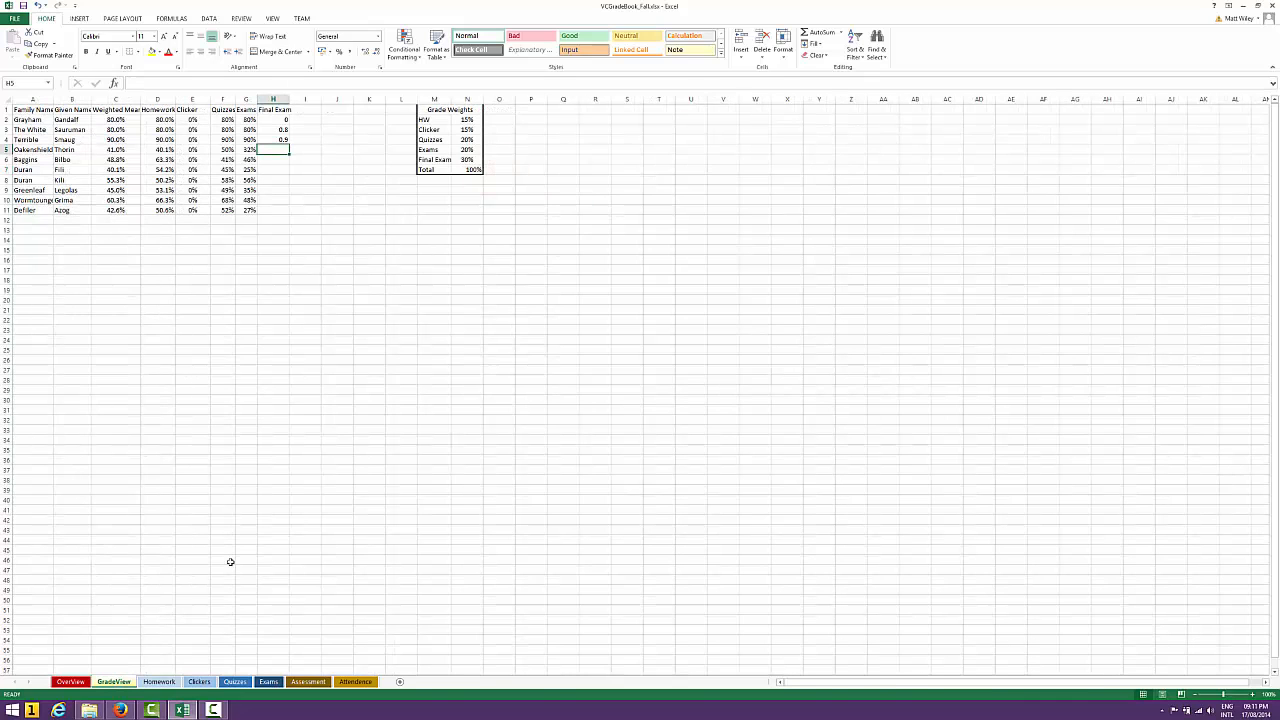
{"action": "left_click_drag", "start_coordinate": [53, 99], "coordinate": [100, 99]}
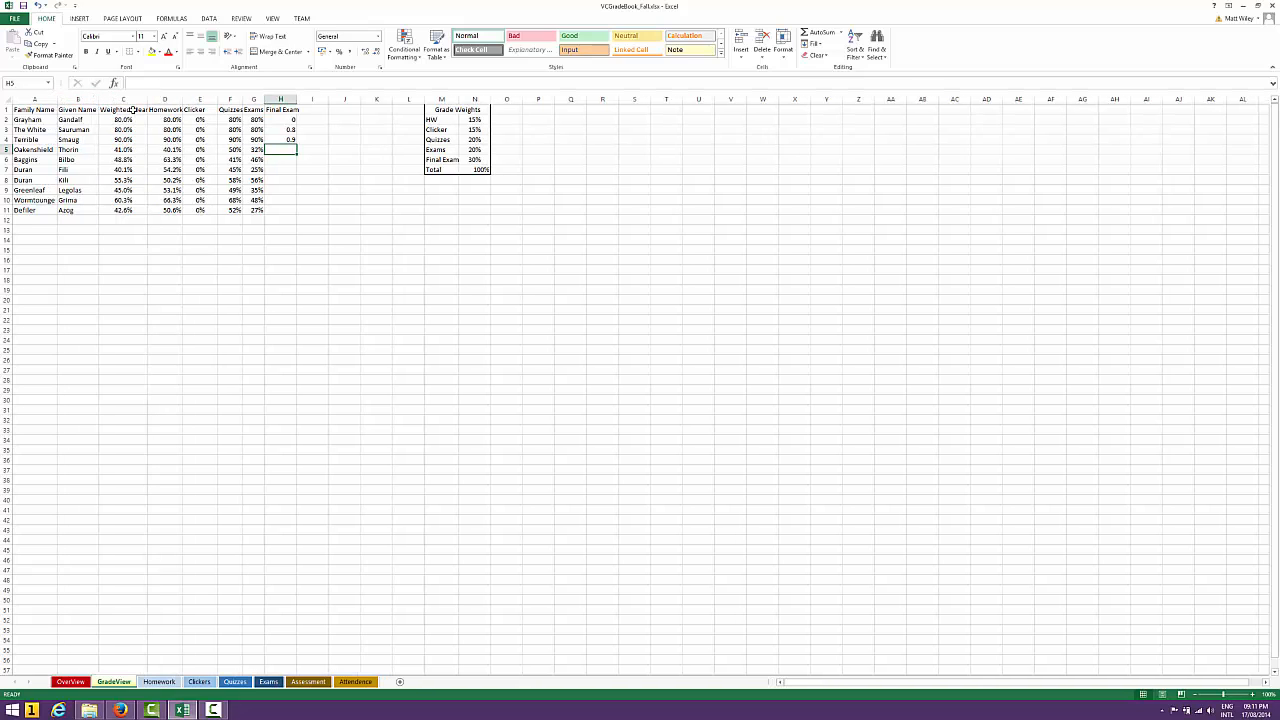
Inspect the Weighted Mean formula in C2 and the cells it references
{"action": "left_click", "coordinate": [131, 119]}
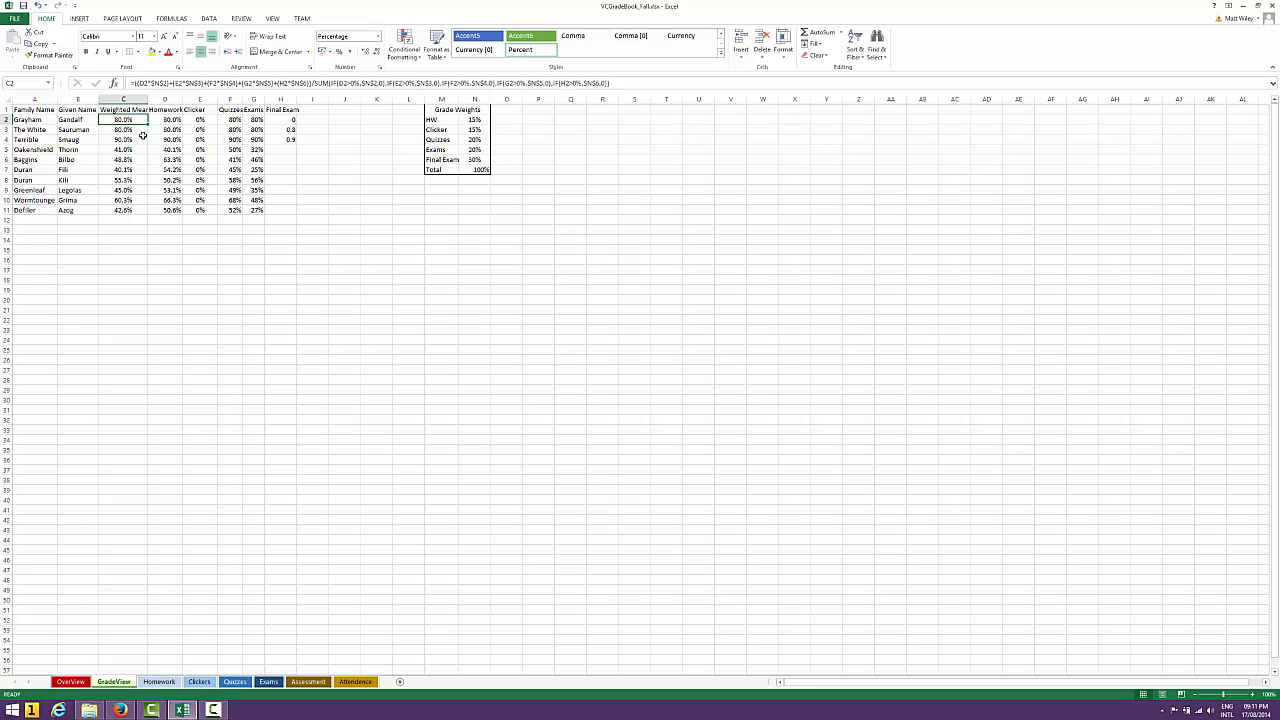
{"action": "left_click", "coordinate": [617, 83]}
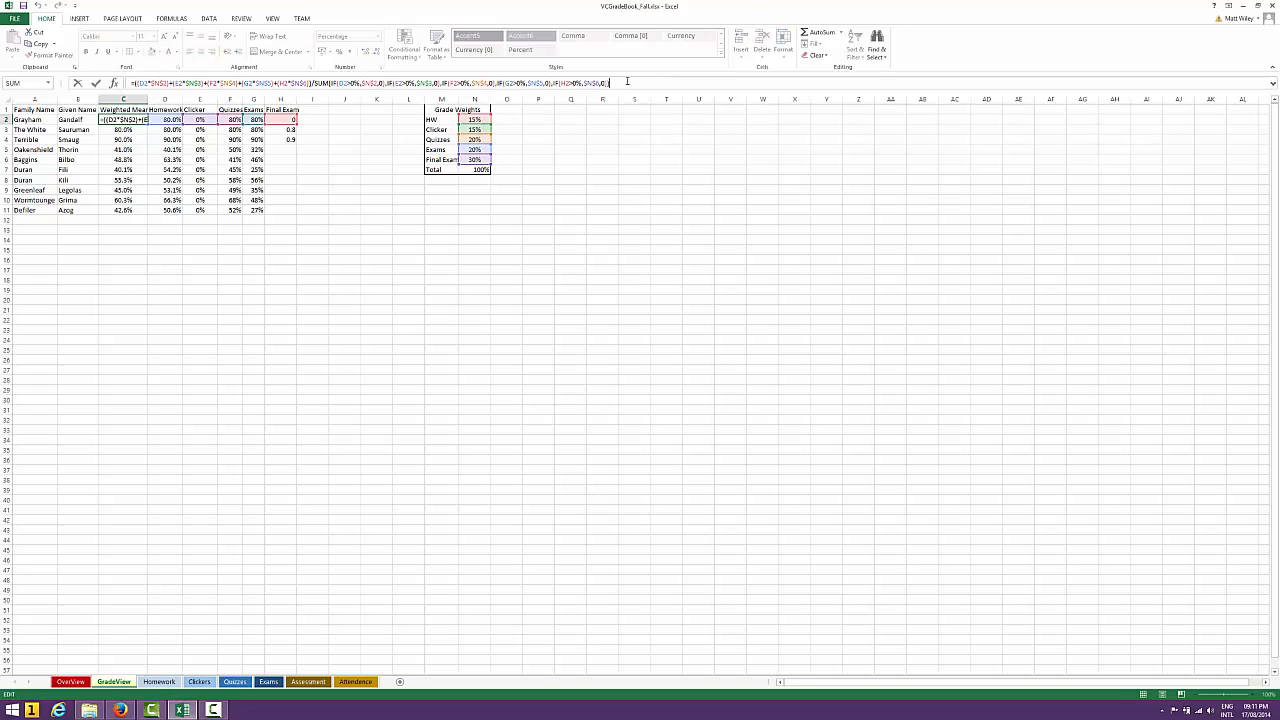
{"action": "left_click", "coordinate": [211, 311]}
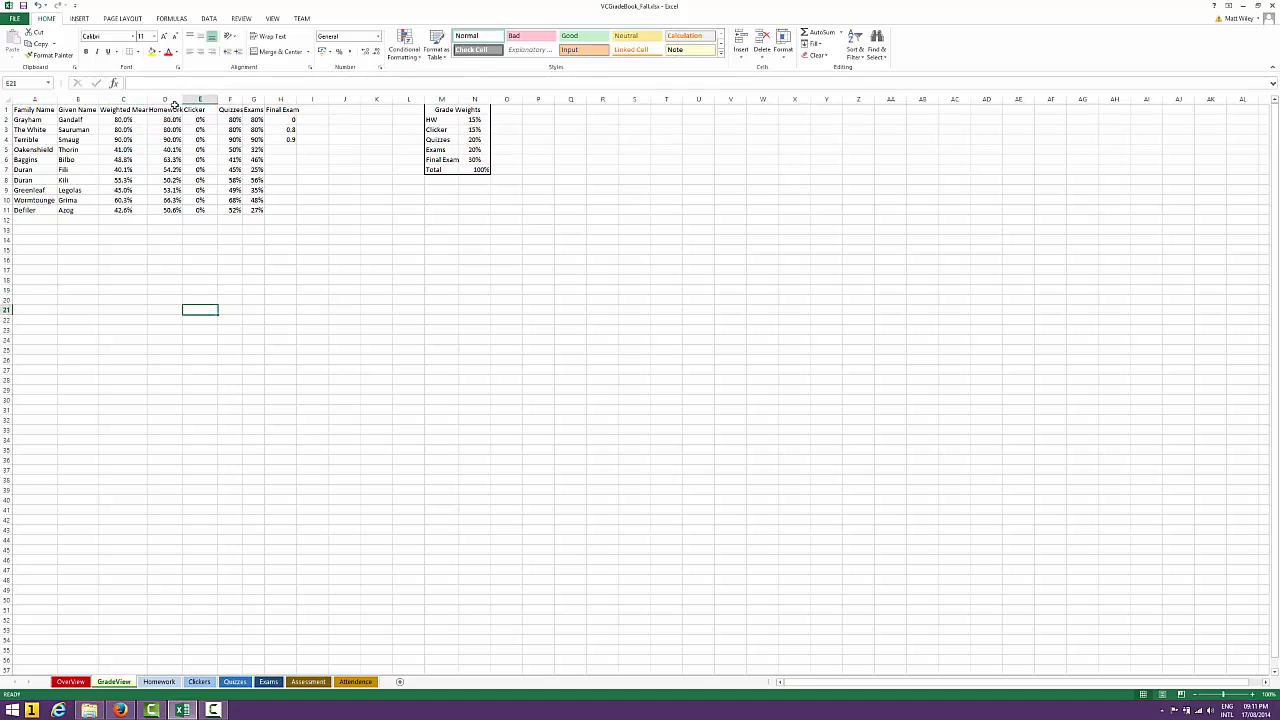
Review the categories and percentages in the Grade Weights table on the GradeView sheet
{"action": "left_click", "coordinate": [443, 120]}
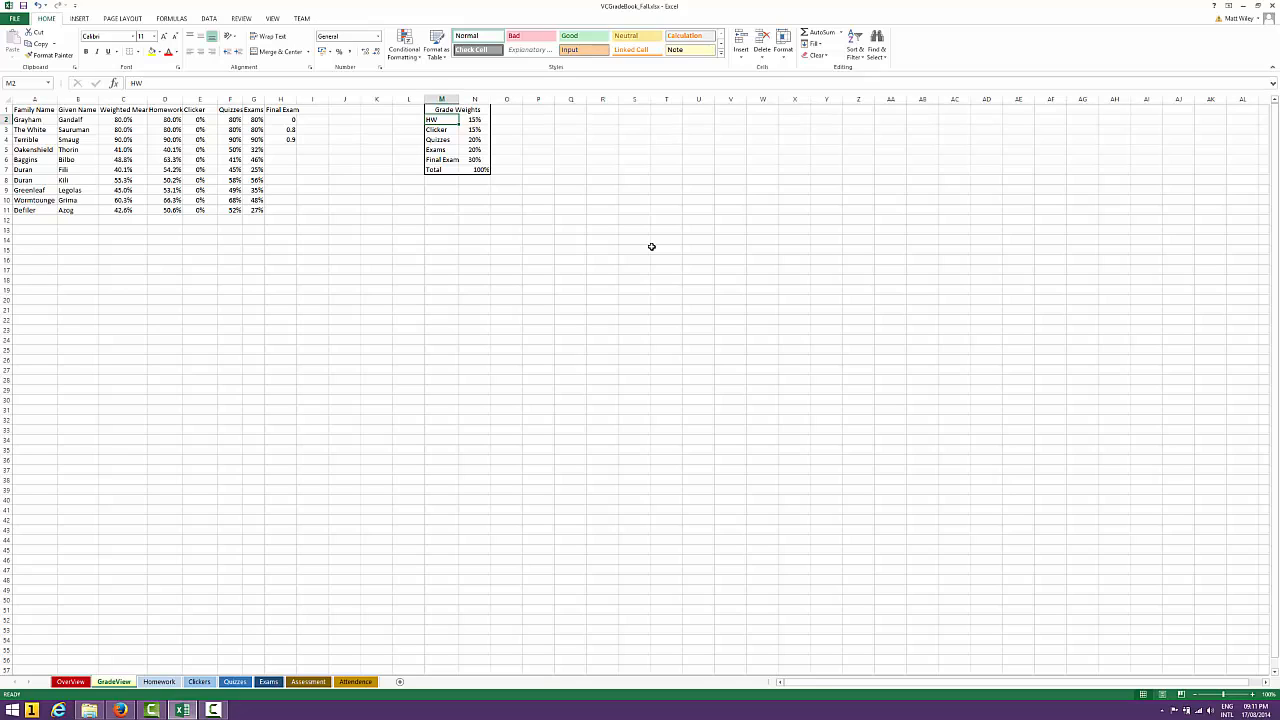
{"action": "key", "text": "Right"}
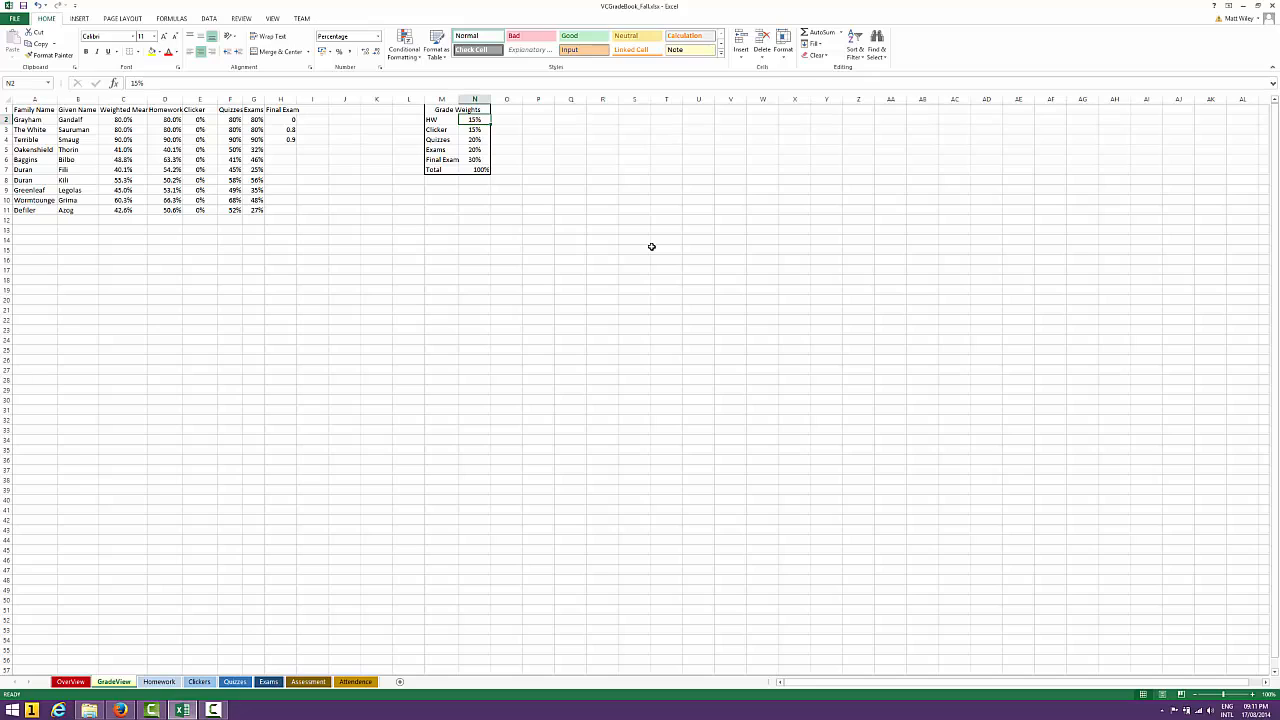
{"action": "key", "text": "Left"}
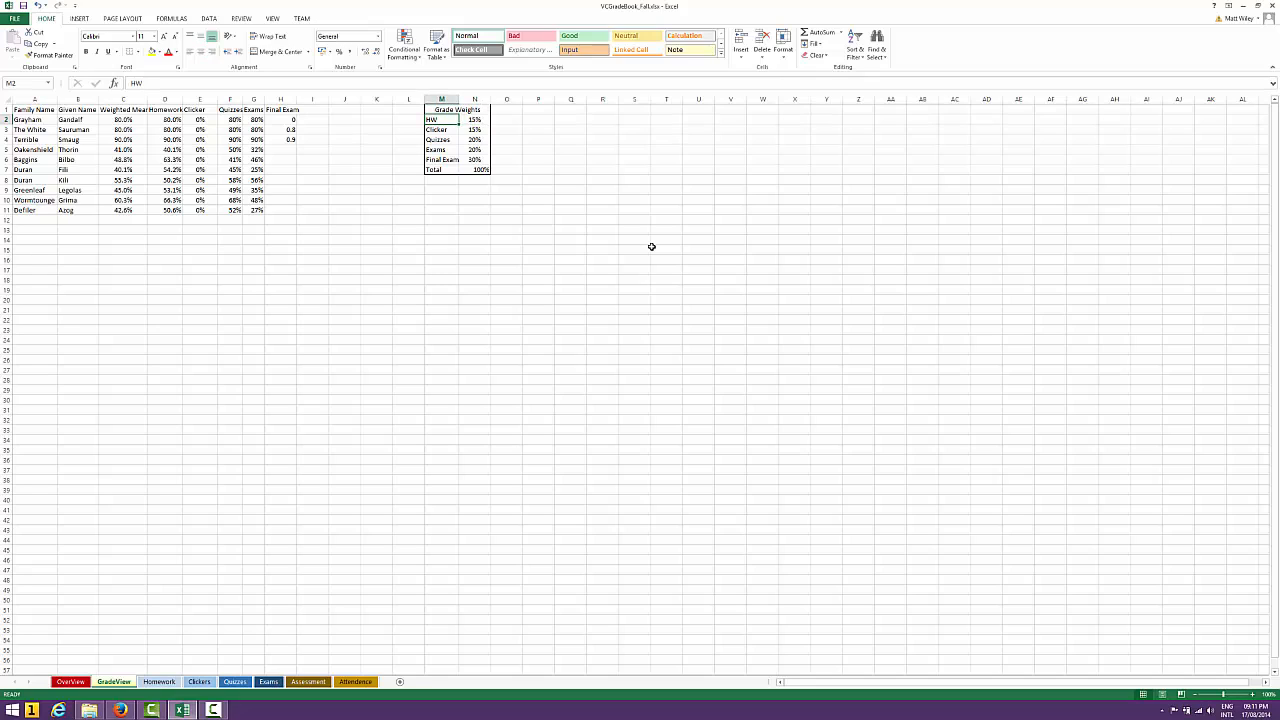
{"action": "key", "text": "Right"}
{"action": "key", "text": "Down"}
{"action": "key", "text": "Up"}
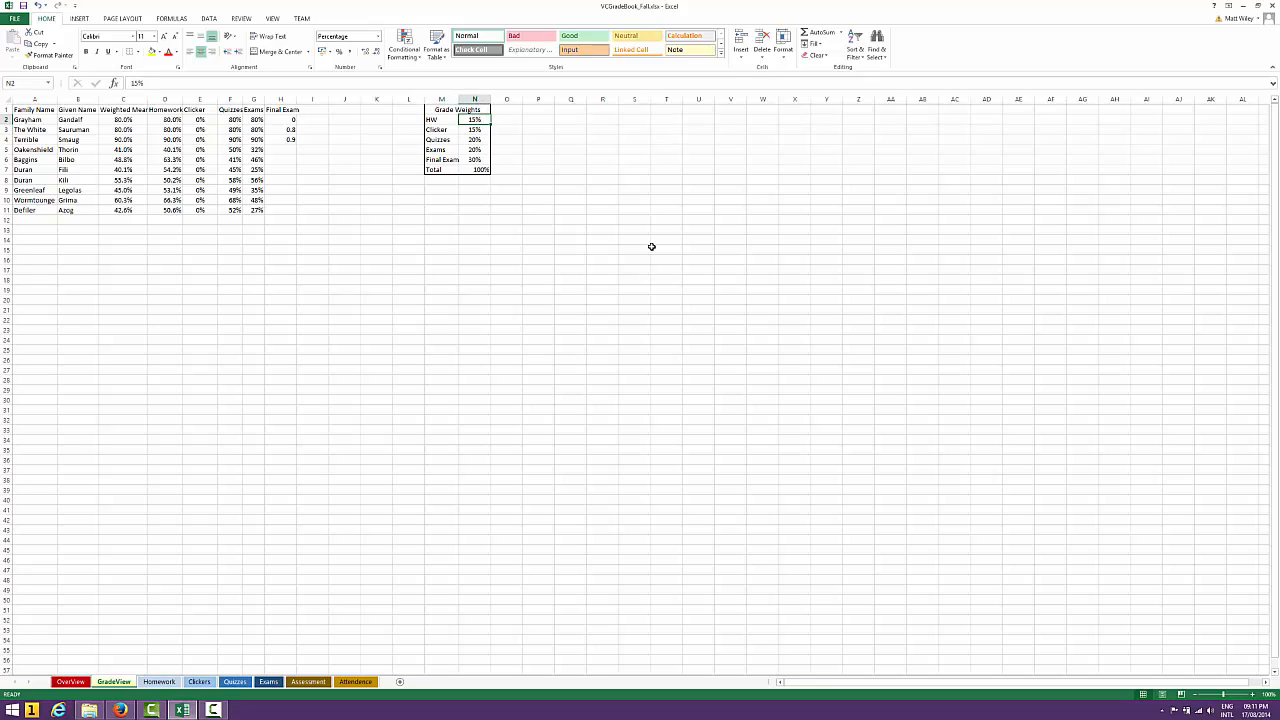
{"action": "key", "text": "Down"}
{"action": "key", "text": "Down"}
{"action": "key", "text": "Down"}
{"action": "key", "text": "Down"}
{"action": "key", "text": "Up"}
{"action": "key", "text": "Up"}
{"action": "key", "text": "Up"}
{"action": "key", "text": "Up"}
{"action": "key", "text": "Up"}
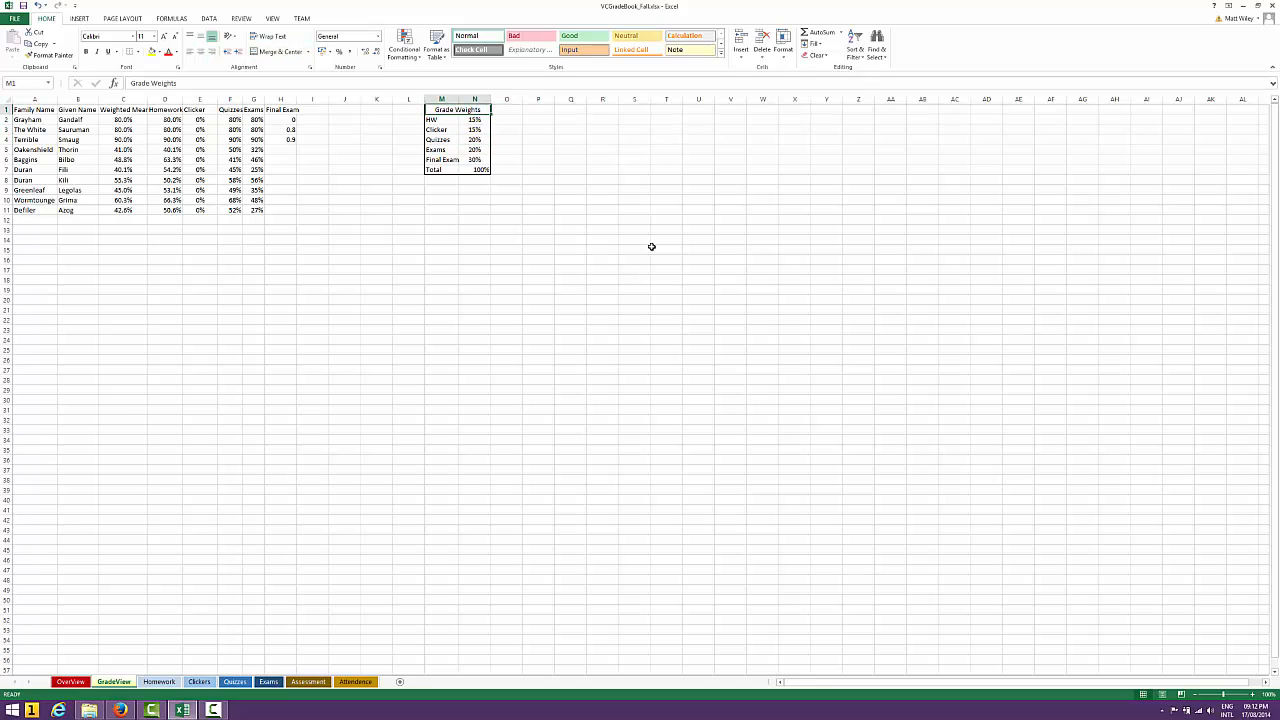
Enter the heading Grade Weights in P1 and merge and center it across P1:Q1
{"action": "key", "text": "Right"}
{"action": "key", "text": "Right"}
{"action": "type", "text": "Grad"}
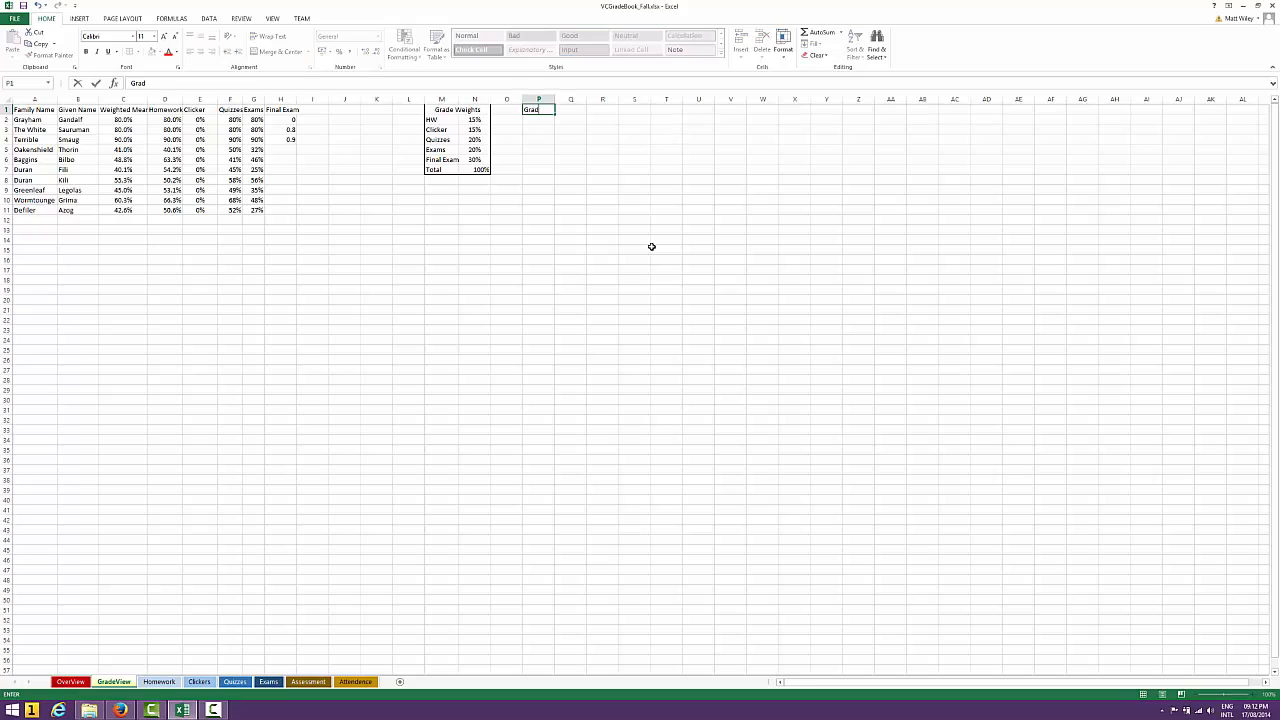
{"action": "type", "text": "e WEi"}
{"action": "type", "text": "ights"}
{"action": "key", "text": "Return"}
{"action": "key", "text": "Up"}
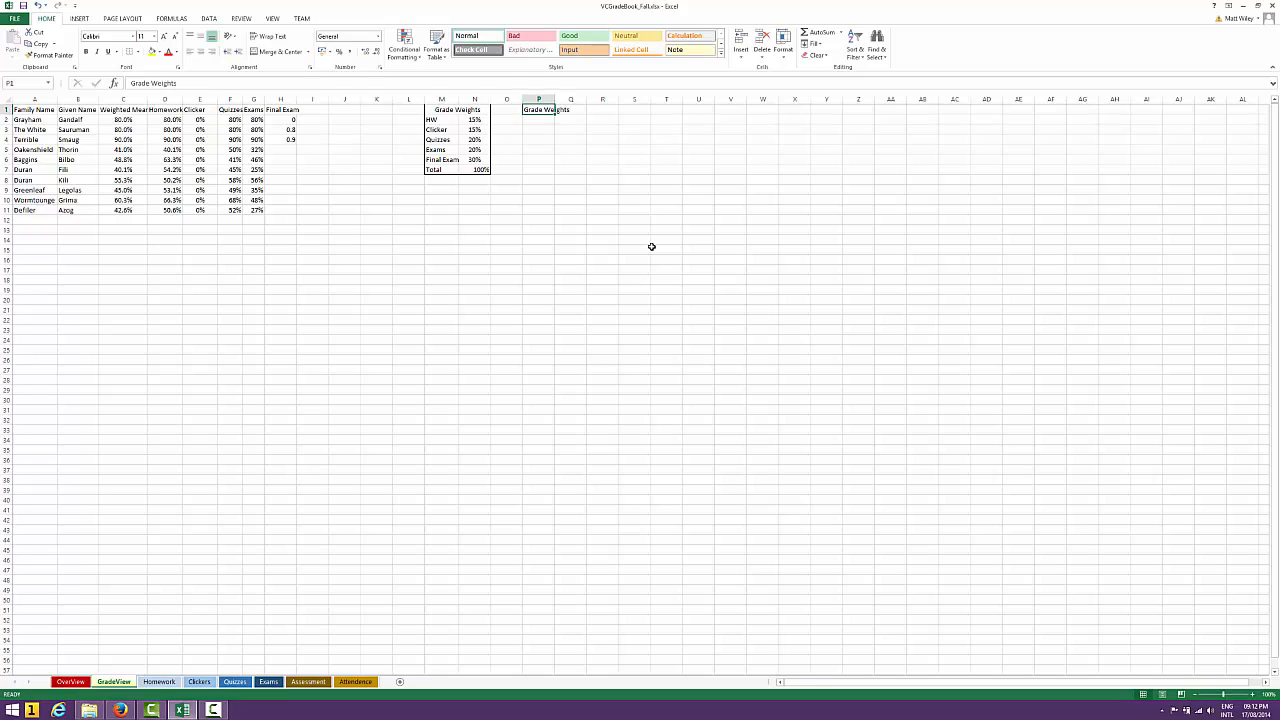
{"action": "key", "text": "shift+Right"}
{"action": "left_click", "coordinate": [284, 52]}
Enter the category labels HW, Clicker, Quizzes, Exams and Final Exam in P2:P6
{"action": "left_click", "coordinate": [538, 122]}
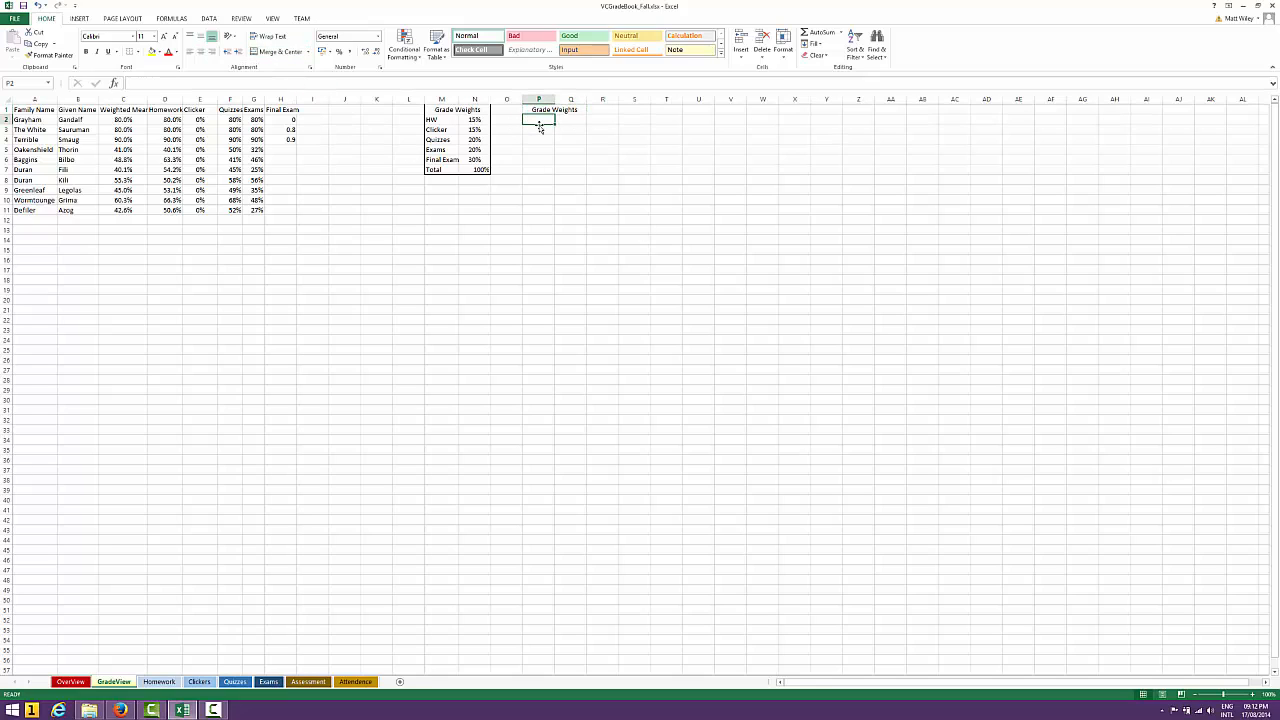
{"action": "type", "text": "HW"}
{"action": "key", "text": "Return"}
{"action": "type", "text": "Clicker"}
{"action": "key", "text": "Return"}
{"action": "type", "text": "QUIzzes"}
{"action": "key", "text": "Return"}
{"action": "type", "text": "Ex"}
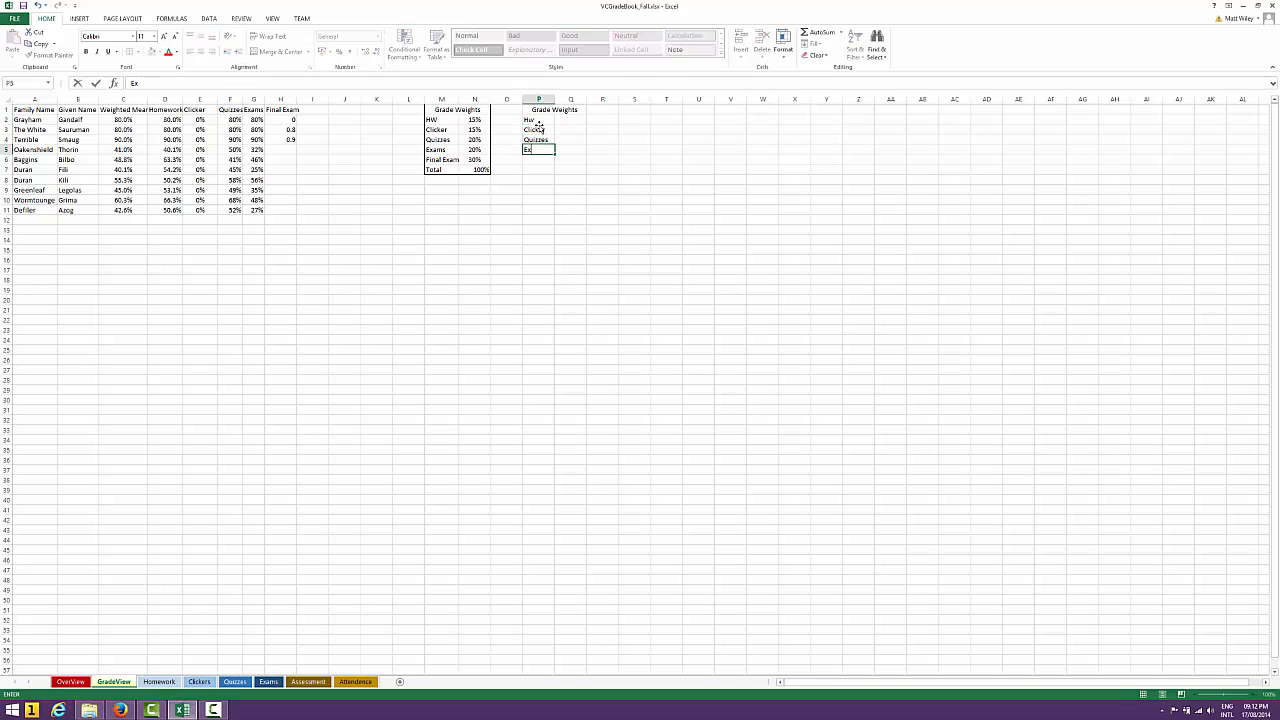
{"action": "type", "text": "ams"}
{"action": "key", "text": "Return"}
{"action": "type", "text": "Final Exam"}
{"action": "key", "text": "Return"}
Enter the weights 15%, 15%, 20%, 20% and 30% in Q2:Q6 and fit column P to its labels
{"action": "key", "text": "Up"}
{"action": "key", "text": "Up"}
{"action": "key", "text": "Up"}
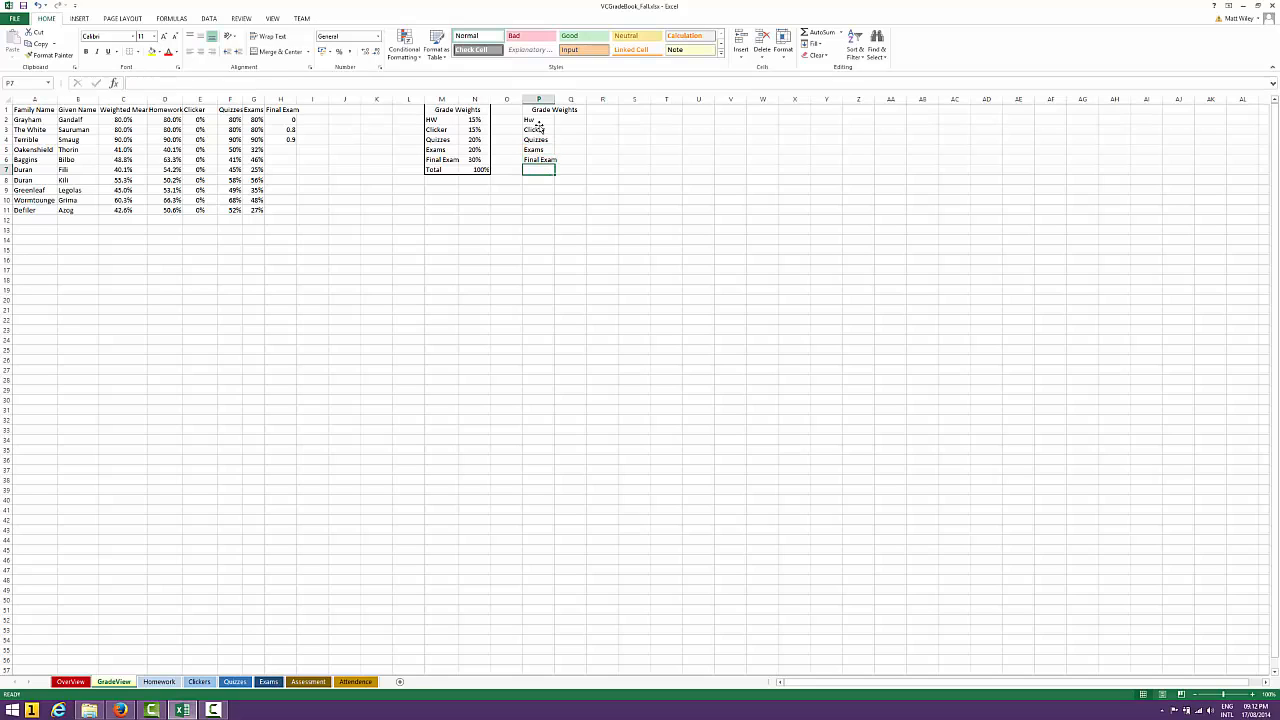
{"action": "key", "text": "Up"}
{"action": "key", "text": "Up"}
{"action": "key", "text": "Right"}
{"action": "type", "text": "15"}
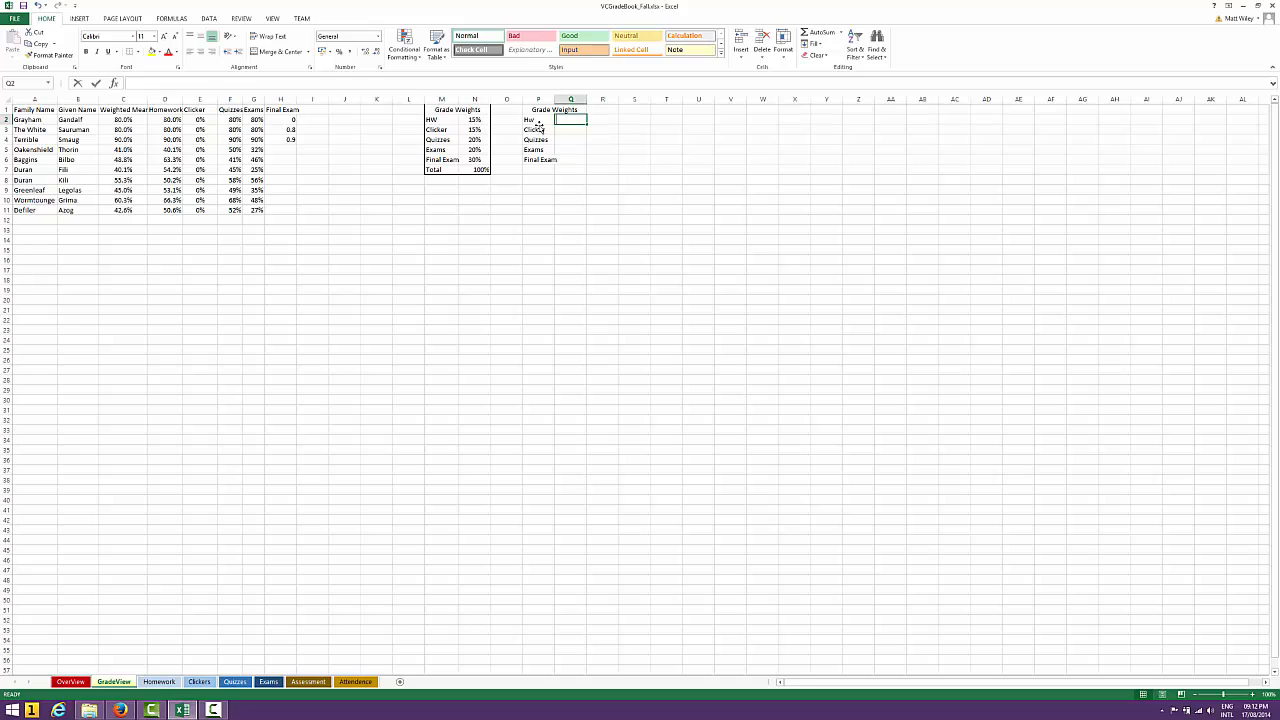
{"action": "type", "text": "%"}
{"action": "key", "text": "Return"}
{"action": "type", "text": "15%"}
{"action": "key", "text": "Return"}
{"action": "type", "text": "20%"}
{"action": "key", "text": "Return"}
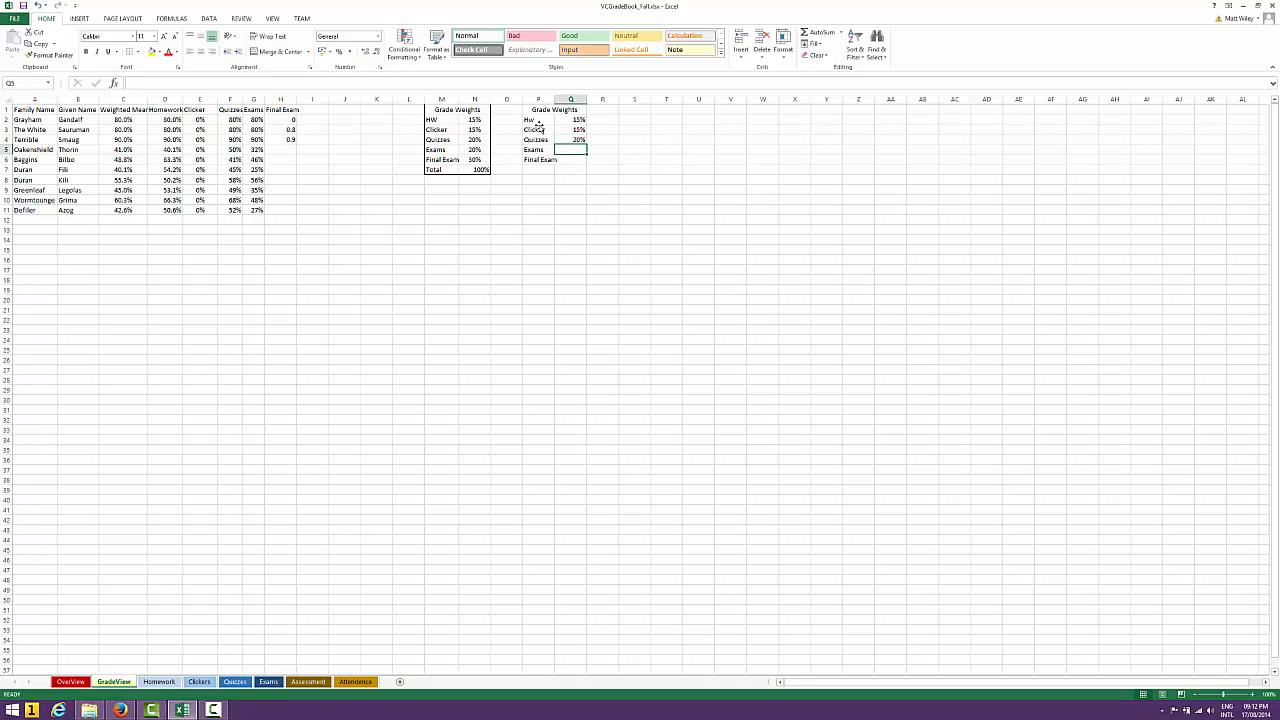
{"action": "type", "text": "20%"}
{"action": "key", "text": "Return"}
{"action": "type", "text": "30%"}
{"action": "key", "text": "Return"}
{"action": "key", "text": "Left"}
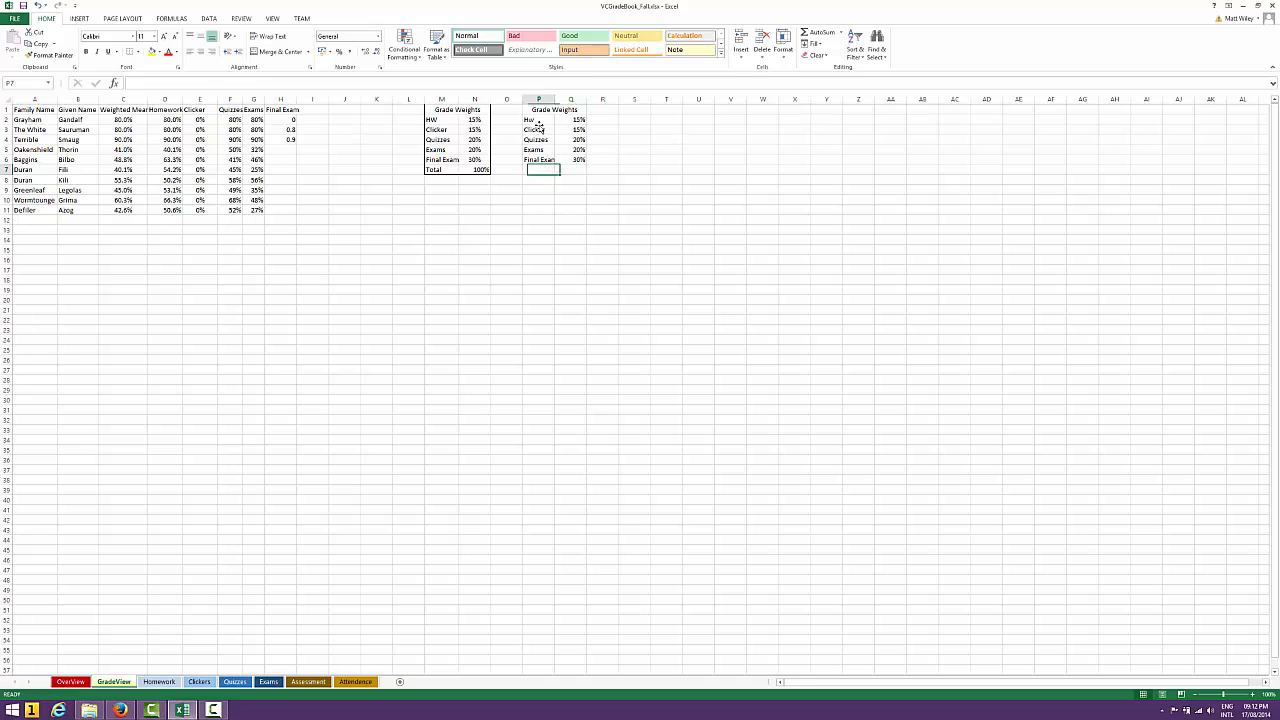
{"action": "double_click", "coordinate": [553, 99]}
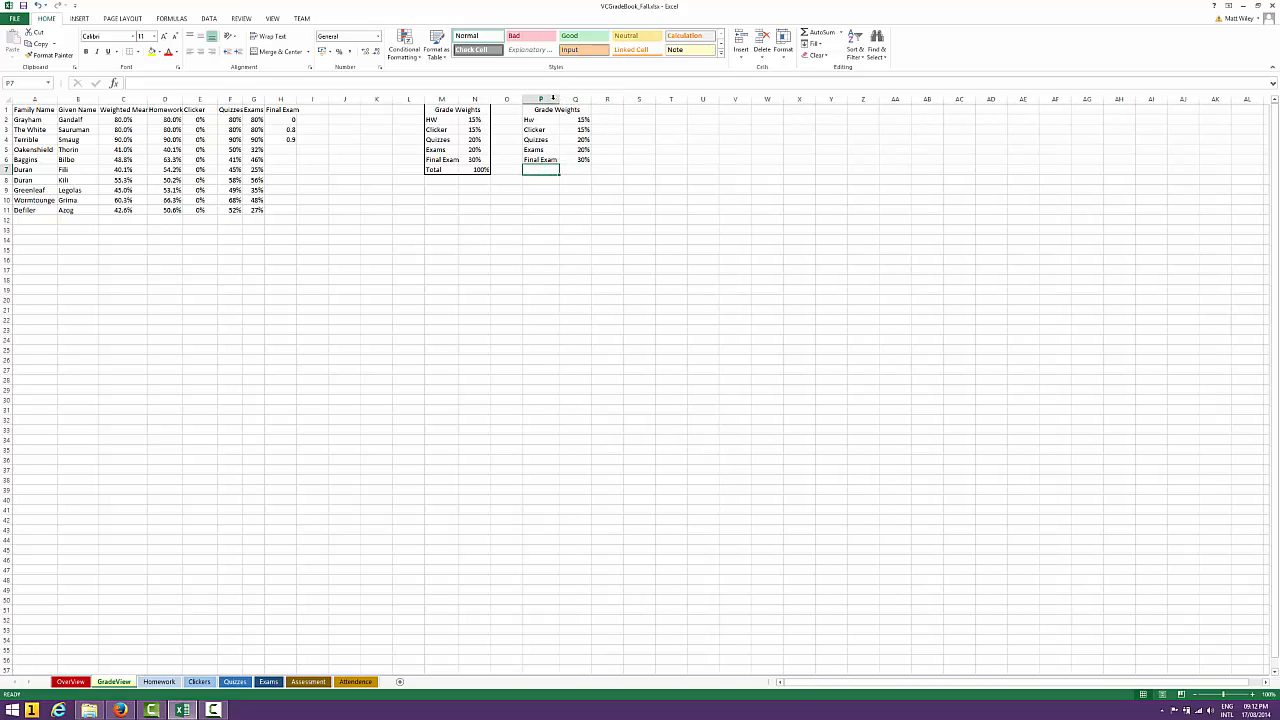
Review the category weights in Q2:Q6 and the empty cells below them
{"action": "left_click", "coordinate": [578, 170]}
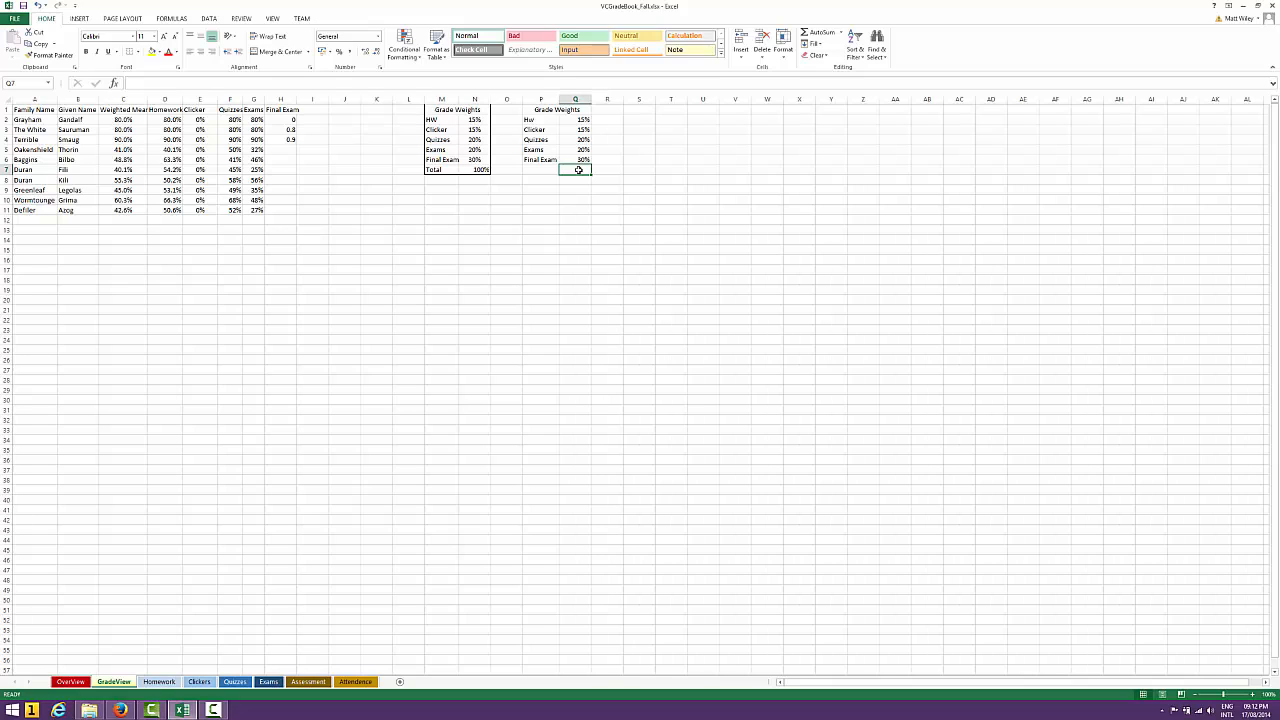
{"action": "key", "text": "Up"}
{"action": "key", "text": "Up"}
{"action": "key", "text": "Up"}
{"action": "key", "text": "Up"}
{"action": "key", "text": "Up"}
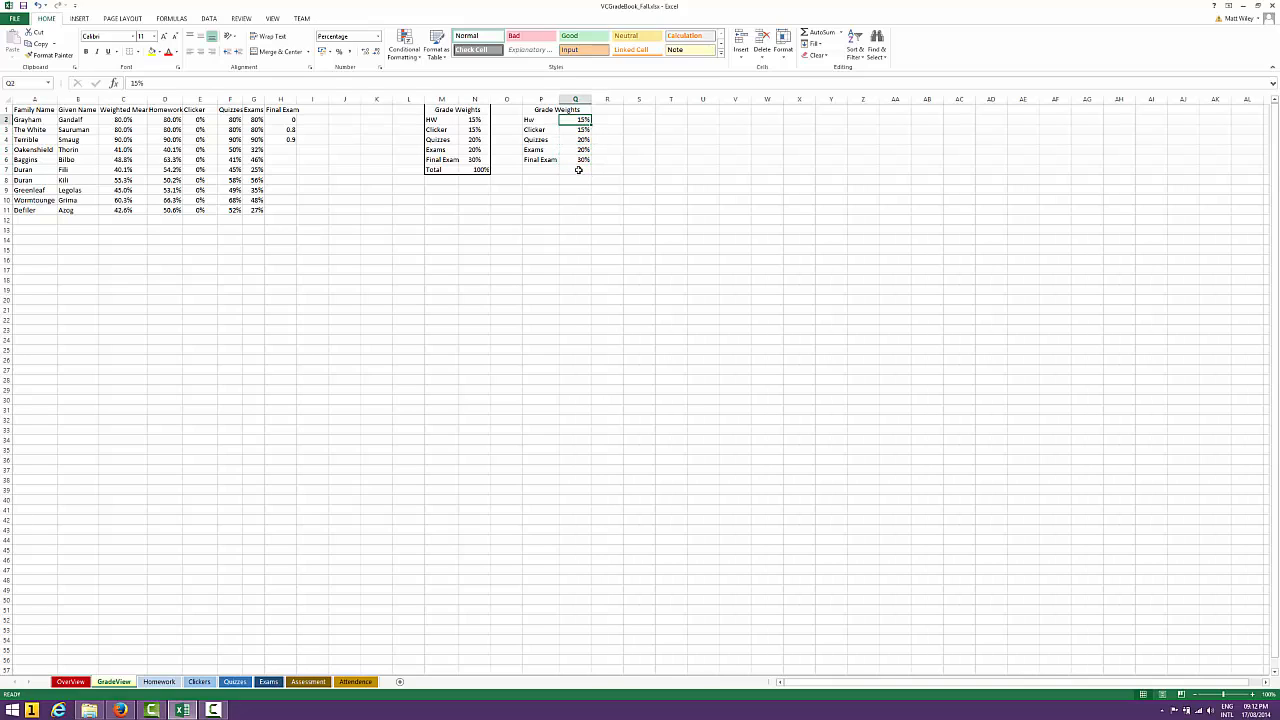
{"action": "key", "text": "Down"}
{"action": "key", "text": "Down"}
{"action": "key", "text": "Down"}
{"action": "key", "text": "Down"}
{"action": "key", "text": "Down"}
{"action": "key", "text": "Left"}
{"action": "key", "text": "Left"}
{"action": "key", "text": "Left"}
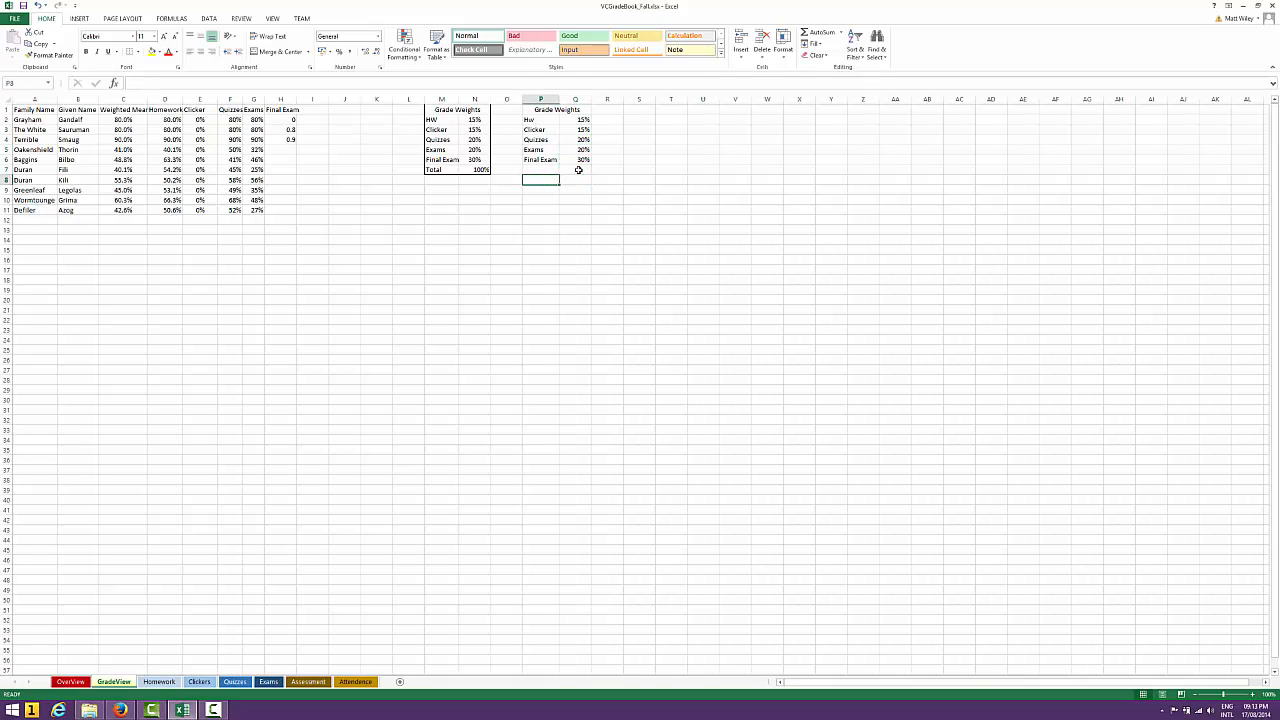
Add a Total row in P7 and sum Q2:Q6 in Q7 with AutoSum
{"action": "key", "text": "Right"}
{"action": "key", "text": "Right"}
{"action": "type", "text": "T"}
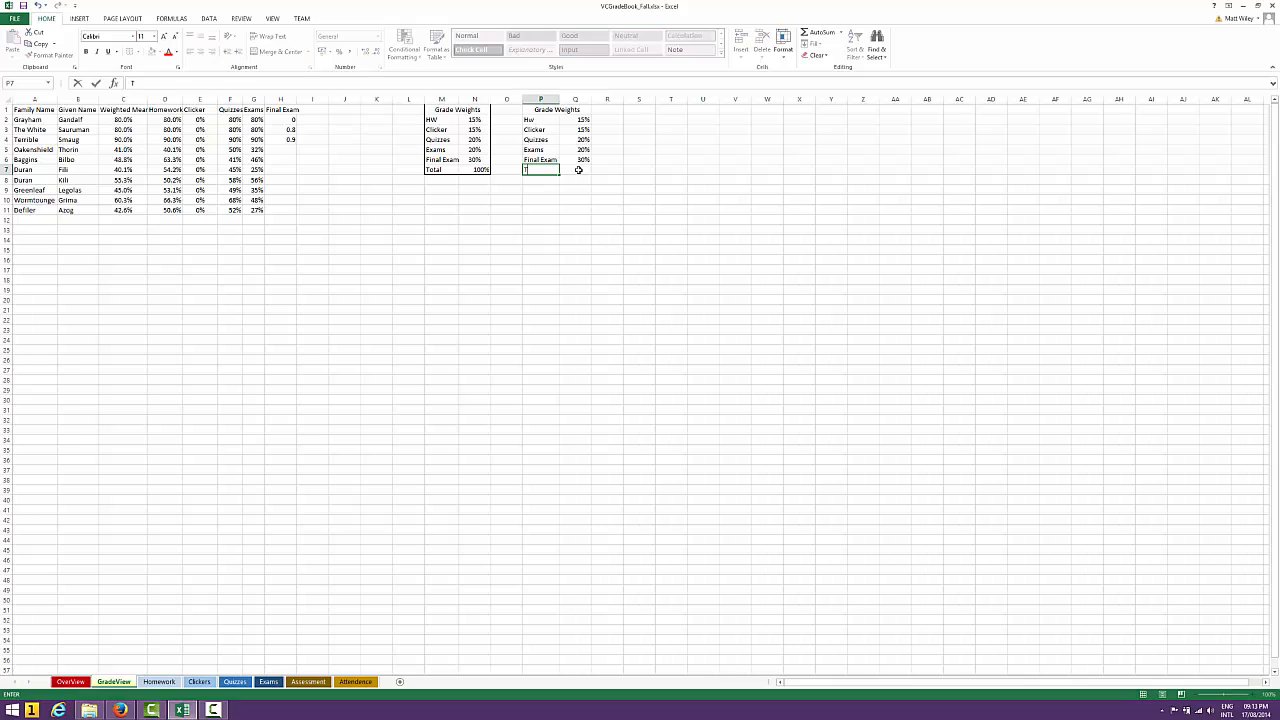
{"action": "type", "text": "otal"}
{"action": "key", "text": "Return"}
{"action": "key", "text": "Up"}
{"action": "key", "text": "Right"}
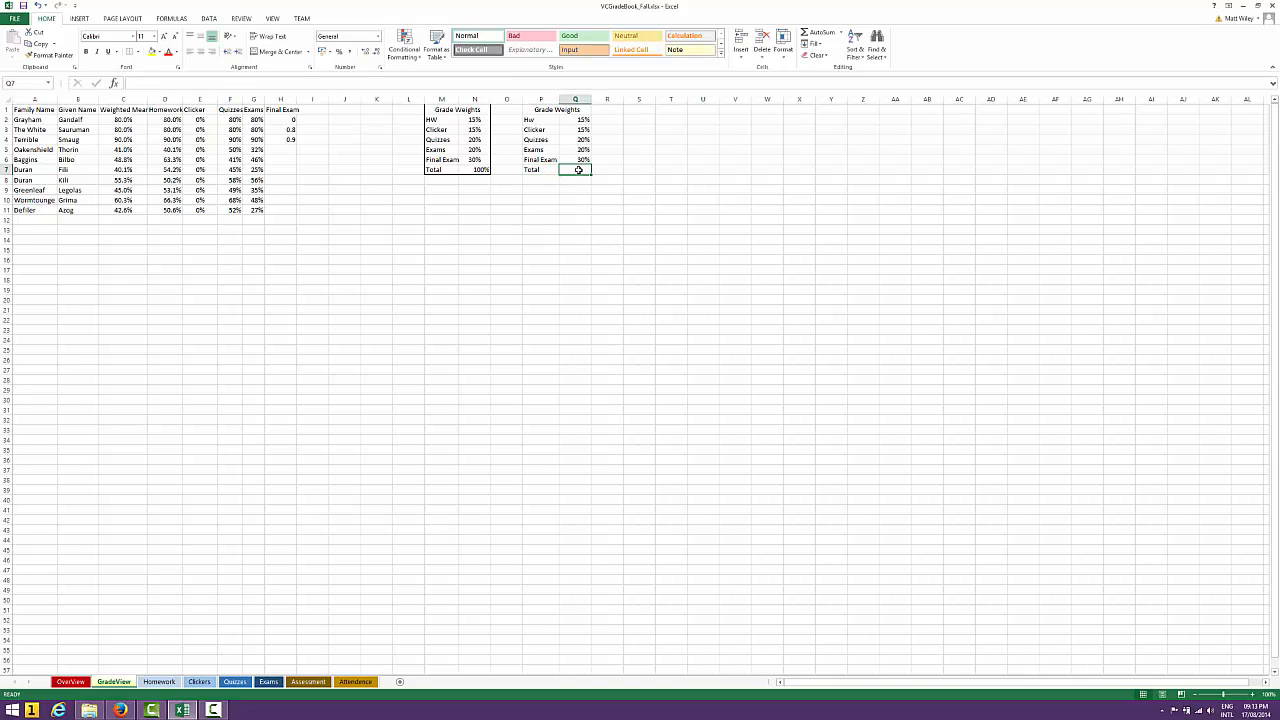
{"action": "left_click", "coordinate": [813, 33]}
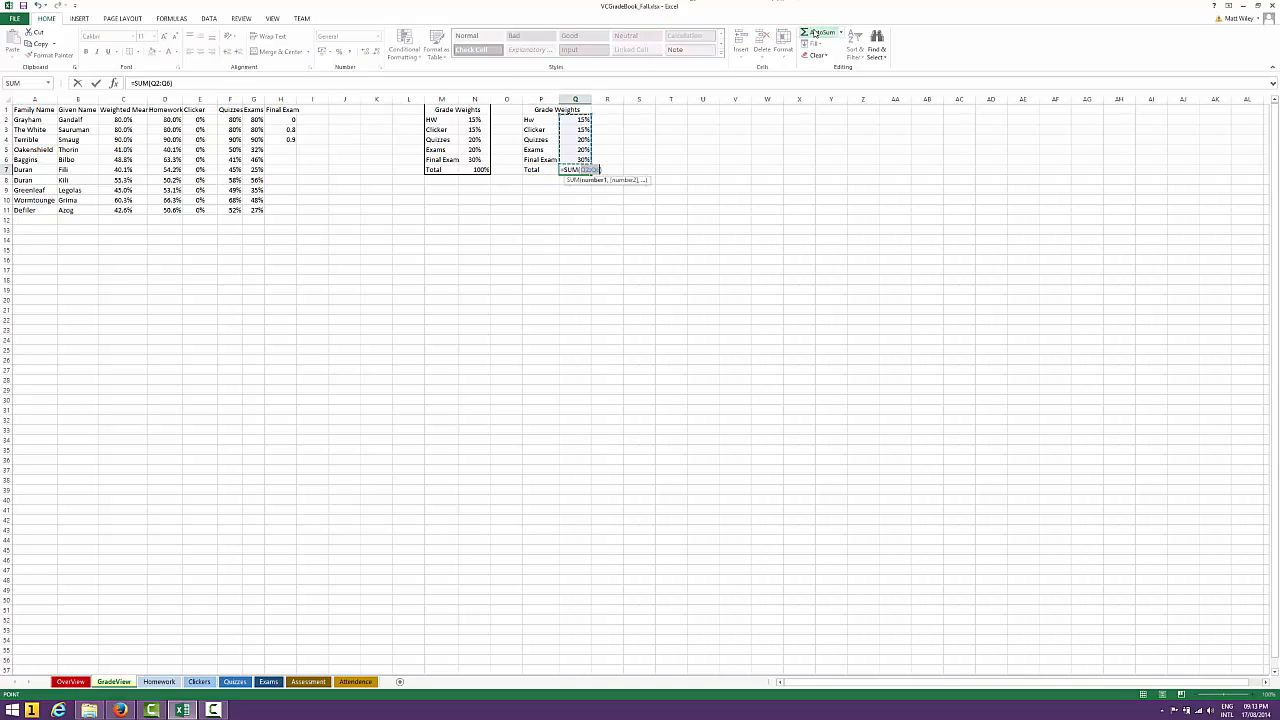
{"action": "left_click", "coordinate": [813, 33]}
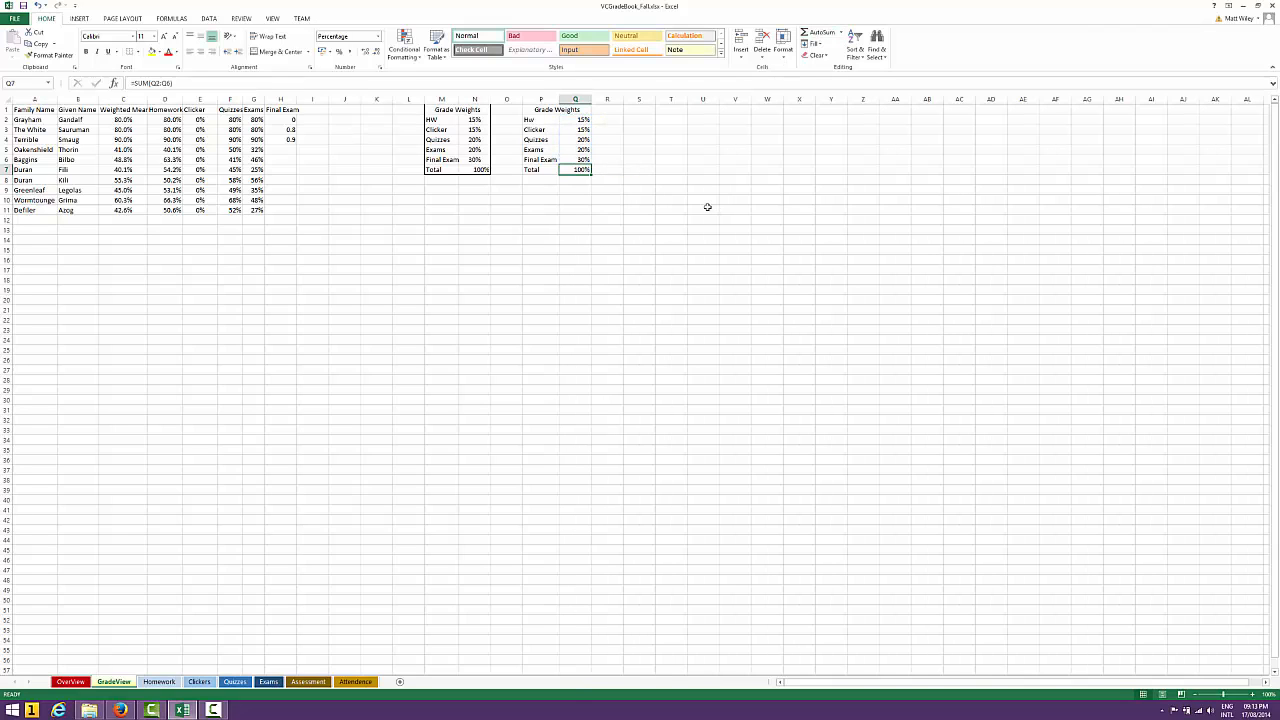
Clear the Final Exam weight in Q6 and enter 35% to test the total
{"action": "key", "text": "Up"}
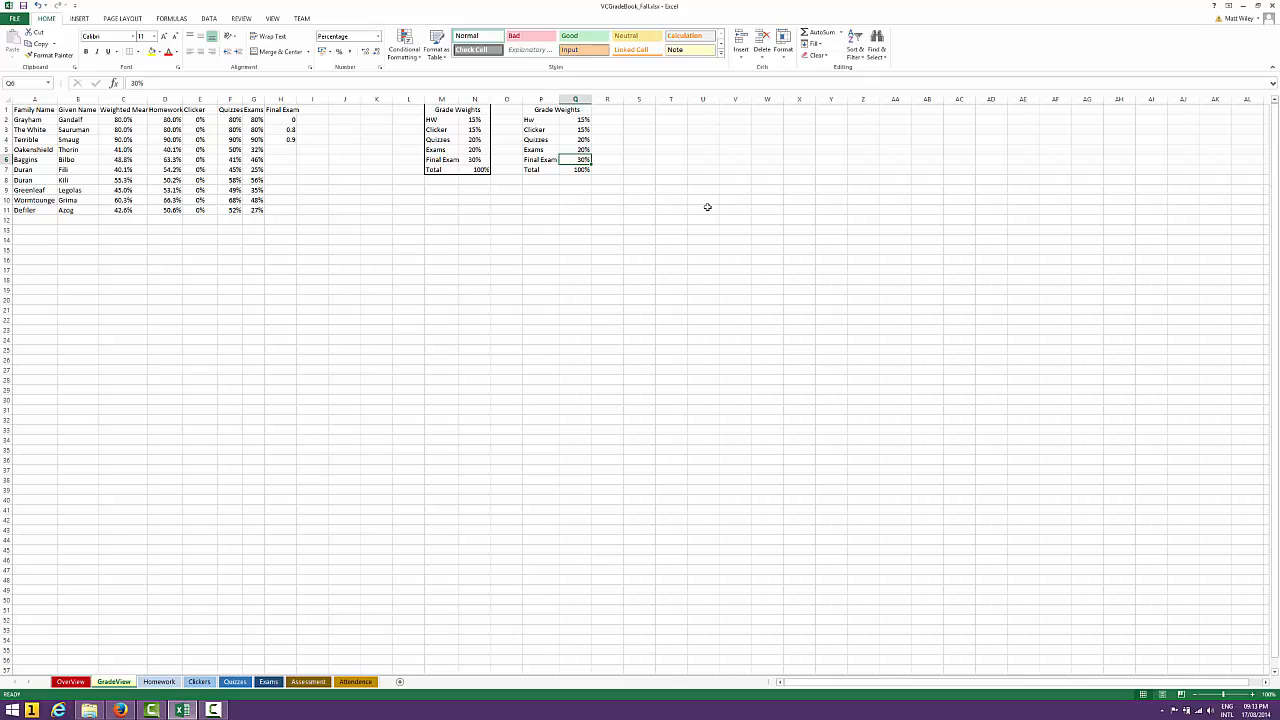
{"action": "key", "text": "Delete"}
{"action": "key", "text": "Up"}
{"action": "key", "text": "Down"}
{"action": "type", "text": "35"}
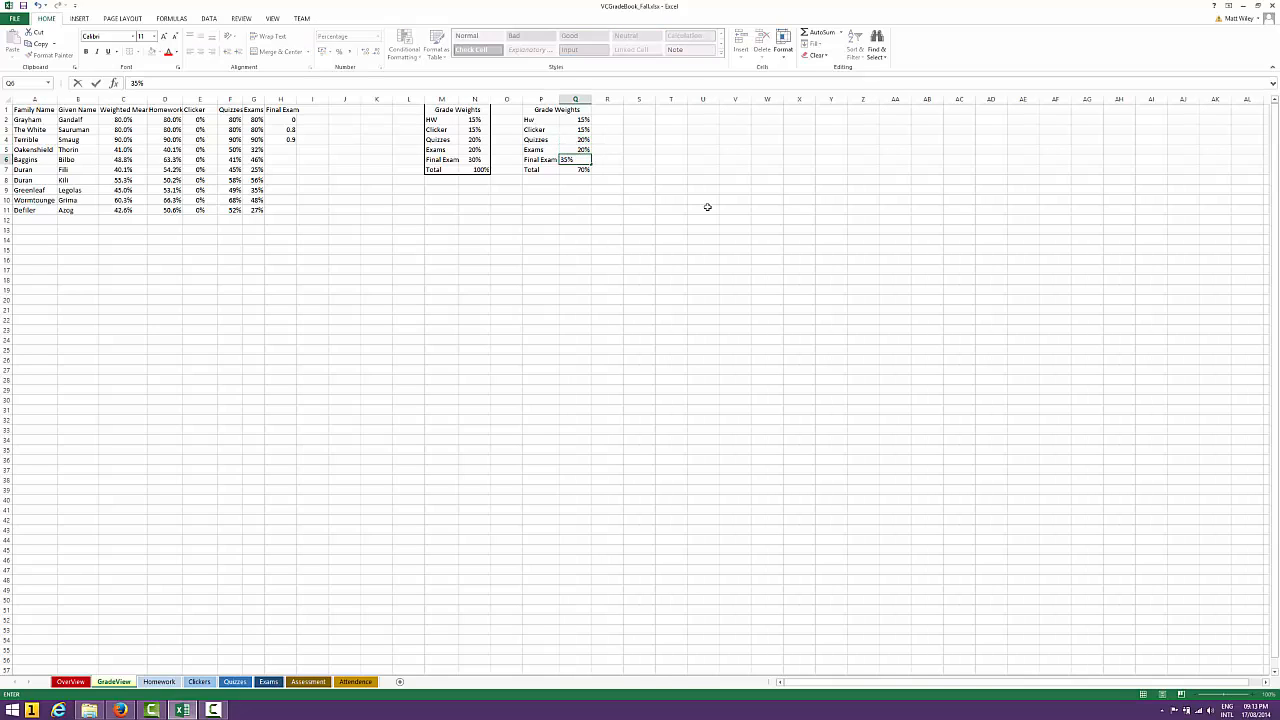
{"action": "key", "text": "Return"}
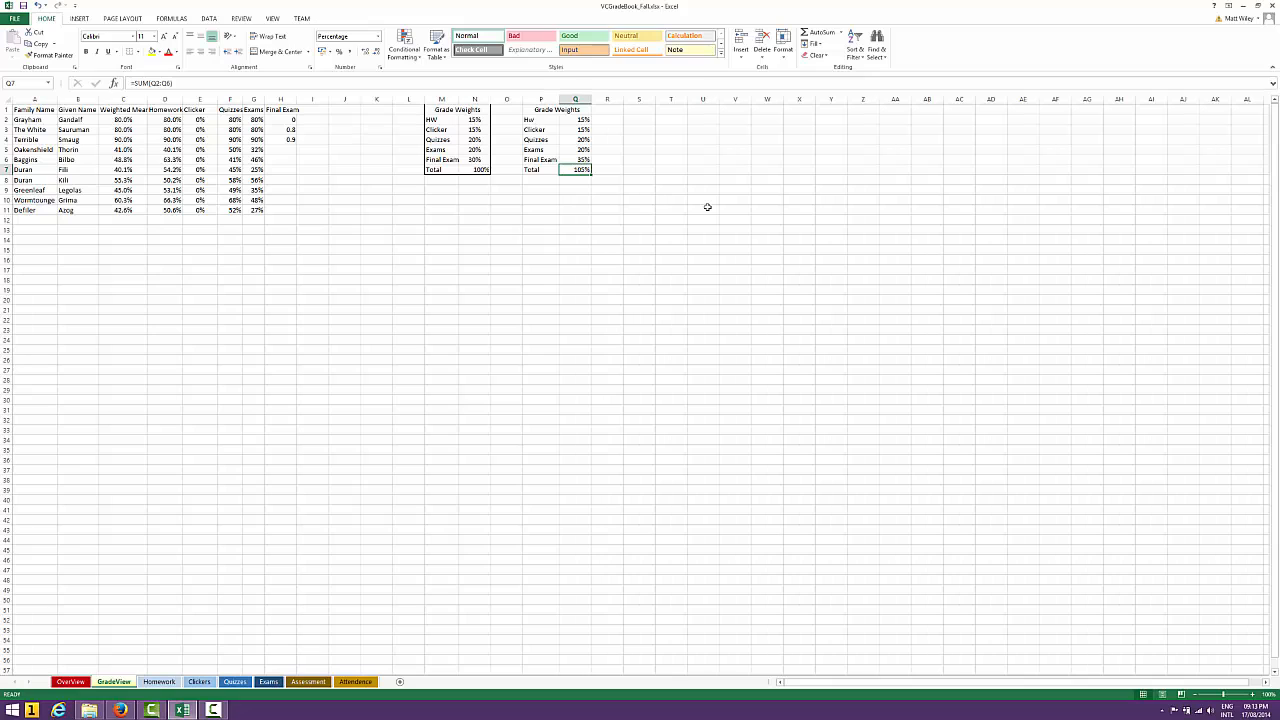
Set the Final Exam weight in Q6 back to 30%
{"action": "key", "text": "Down"}
{"action": "key", "text": "Up"}
{"action": "key", "text": "Up"}
{"action": "key", "text": "Down"}
{"action": "key", "text": "Up"}
{"action": "type", "text": "30"}
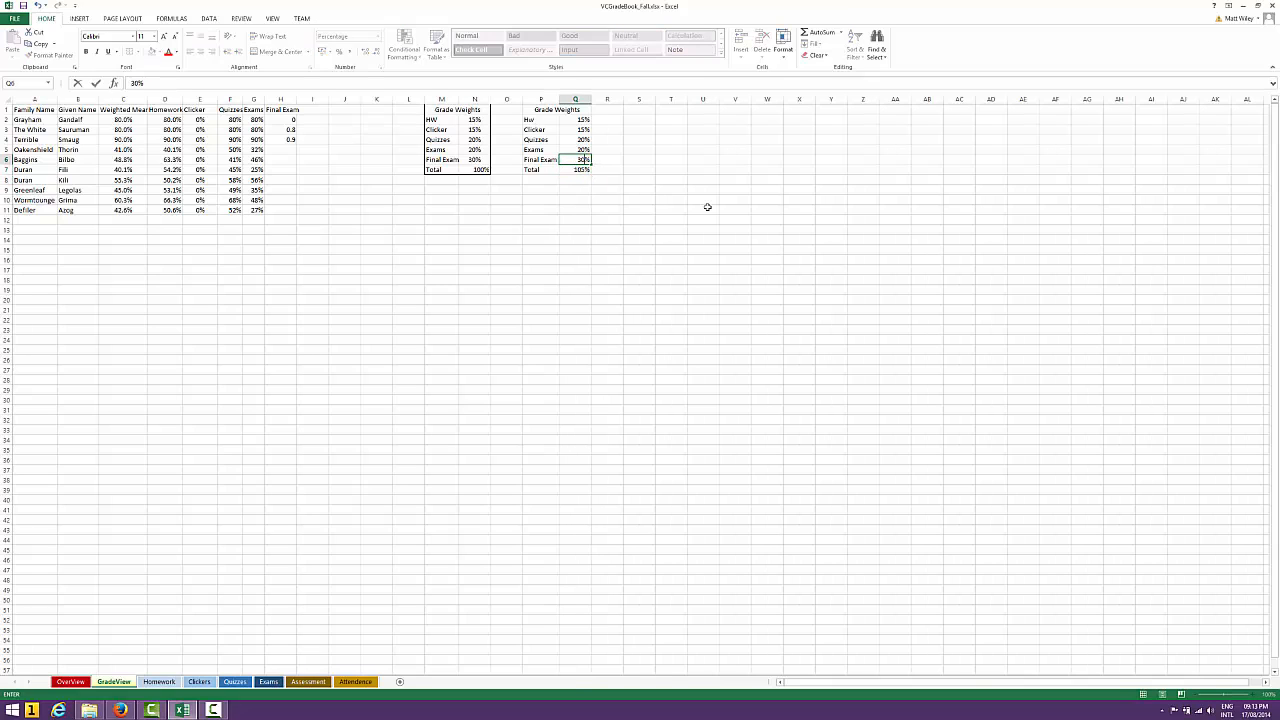
{"action": "key", "text": "Return"}
Review the GradeView category headers from Homework through Final Exam in row 1
{"action": "key", "text": "Down"}
{"action": "key", "text": "Left"}
{"action": "key", "text": "Left"}
{"action": "key", "text": "Left"}
{"action": "key", "text": "Left"}
{"action": "key", "text": "Left"}
{"action": "key", "text": "Left"}
{"action": "key", "text": "Left"}
{"action": "key", "text": "Left"}
{"action": "key", "text": "Left"}
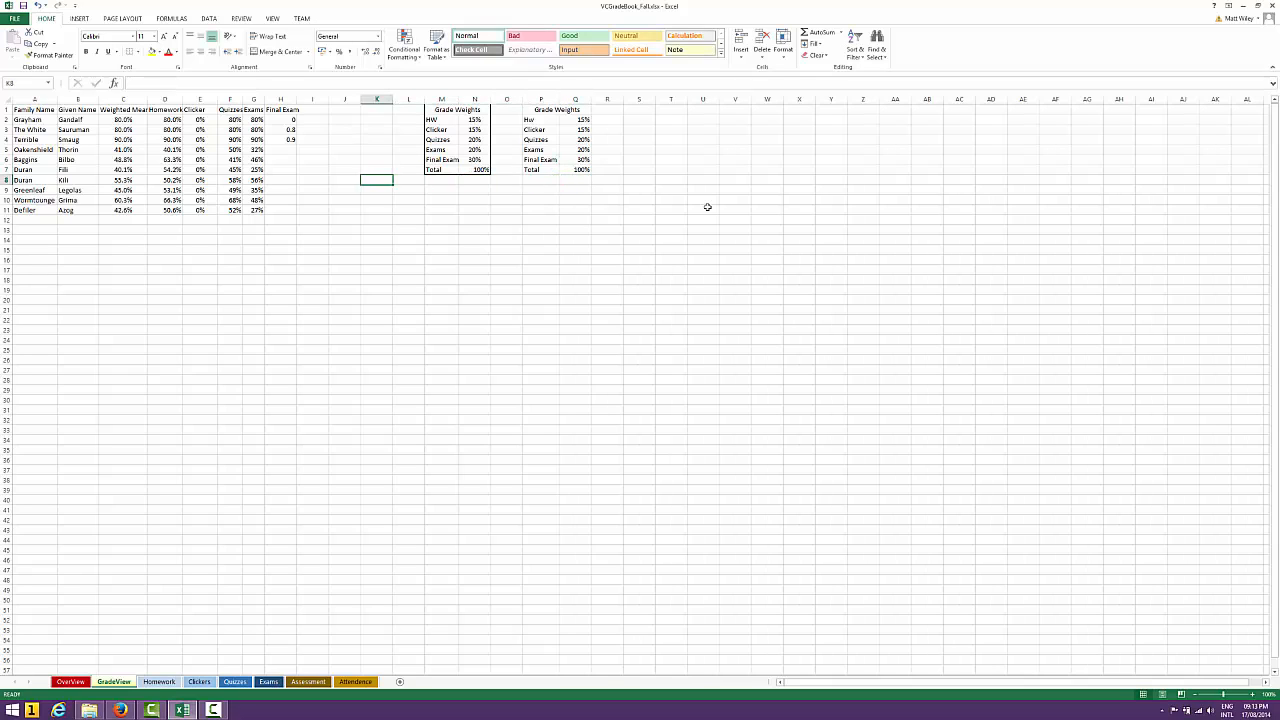
{"action": "key", "text": "Left"}
{"action": "key", "text": "Left"}
{"action": "key", "text": "Up"}
{"action": "key", "text": "Up"}
{"action": "key", "text": "Up"}
{"action": "key", "text": "Up"}
{"action": "key", "text": "Up"}
{"action": "key", "text": "Up"}
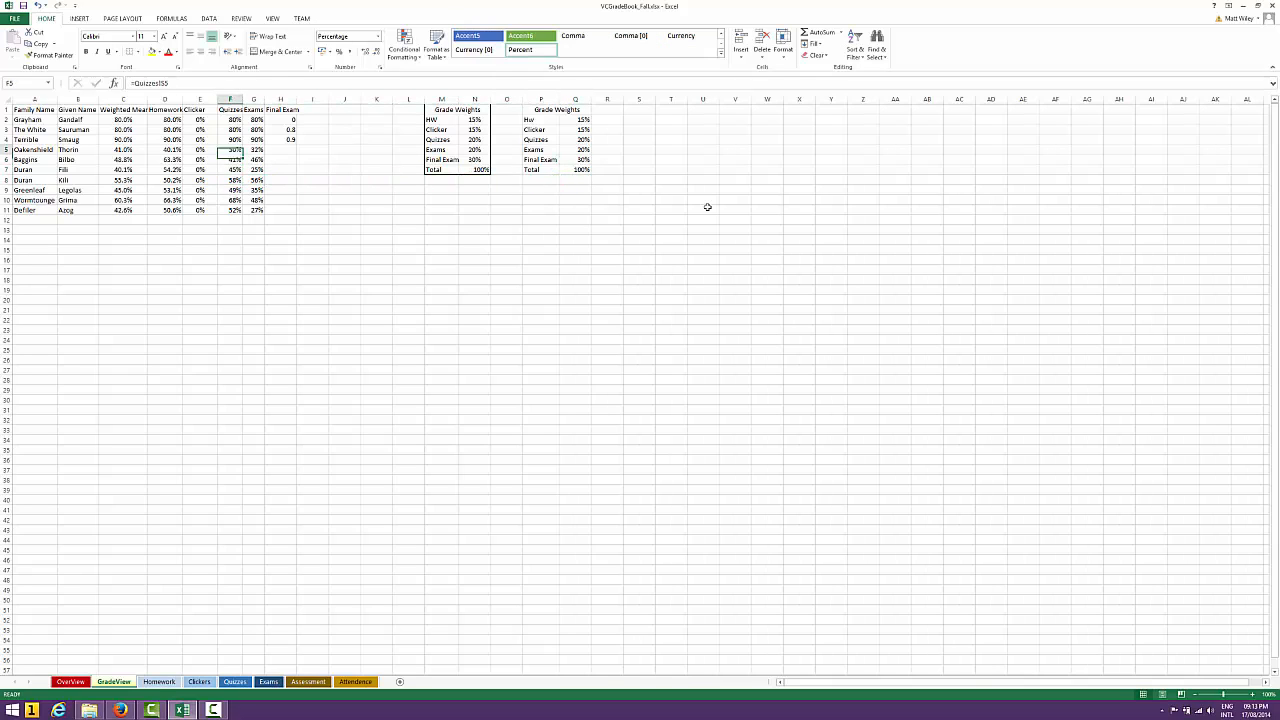
{"action": "key", "text": "Up"}
{"action": "key", "text": "Left"}
{"action": "key", "text": "Left"}
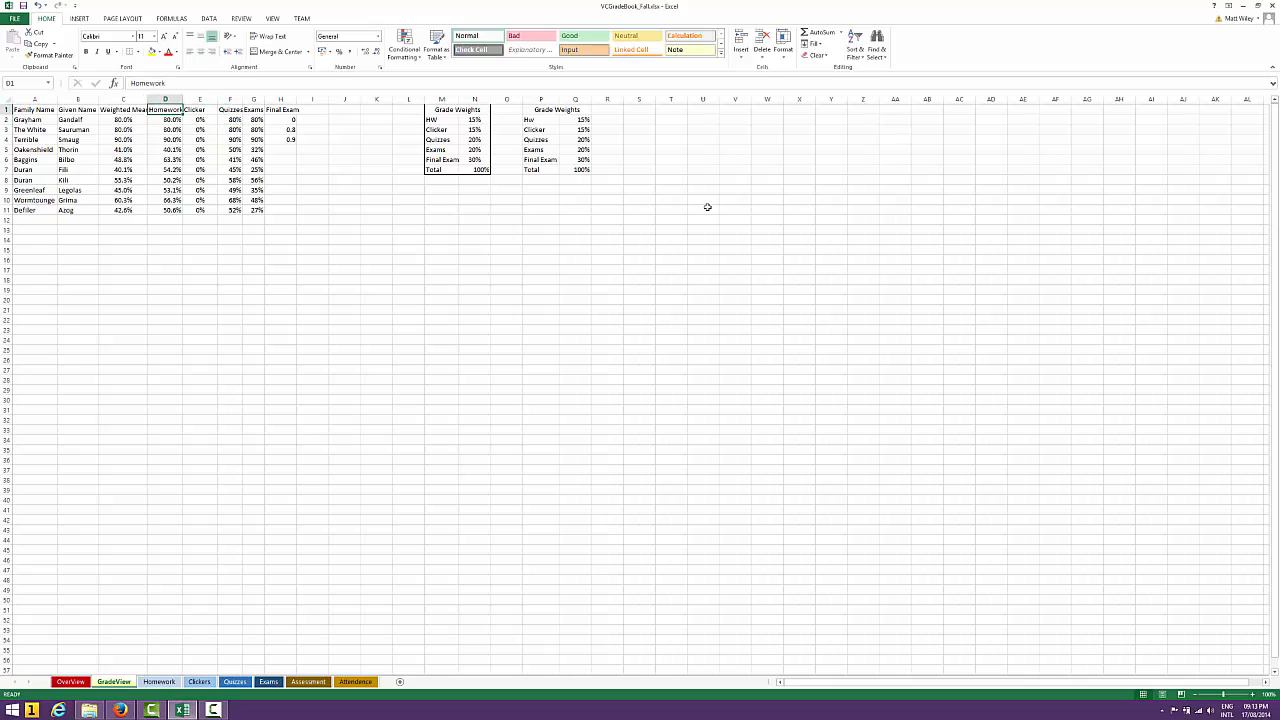
{"action": "key", "text": "Right"}
{"action": "key", "text": "Right"}
{"action": "key", "text": "Right"}
{"action": "key", "text": "Right"}
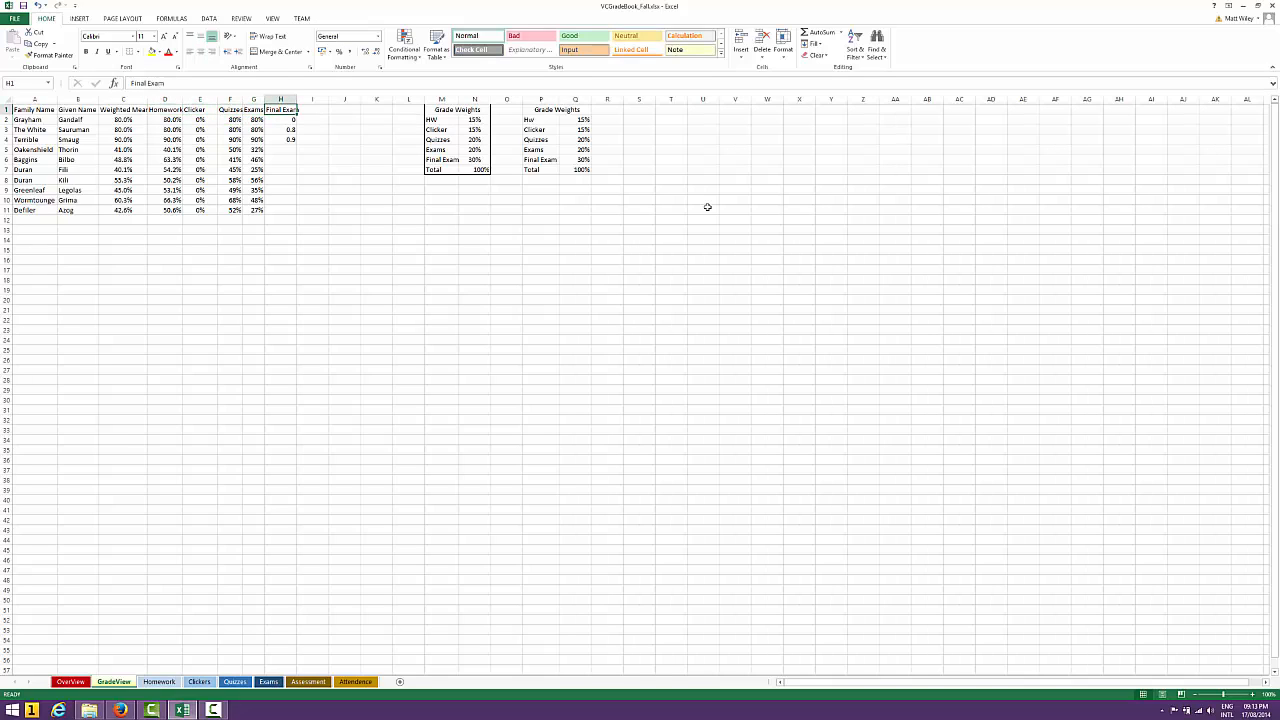
{"action": "key", "text": "Left"}
{"action": "key", "text": "Left"}
{"action": "key", "text": "Left"}
{"action": "key", "text": "Left"}
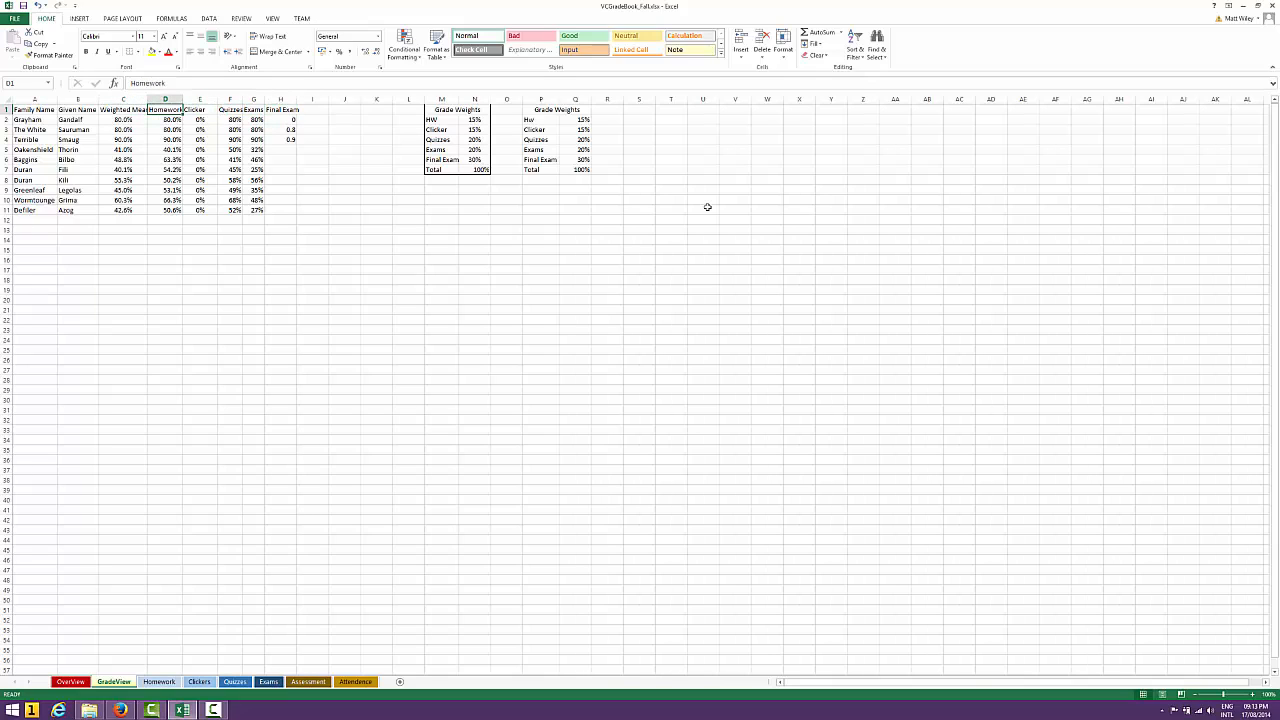
Inspect the formula in D2 that links the Homework grade to the Homework sheet
{"action": "key", "text": "Down"}
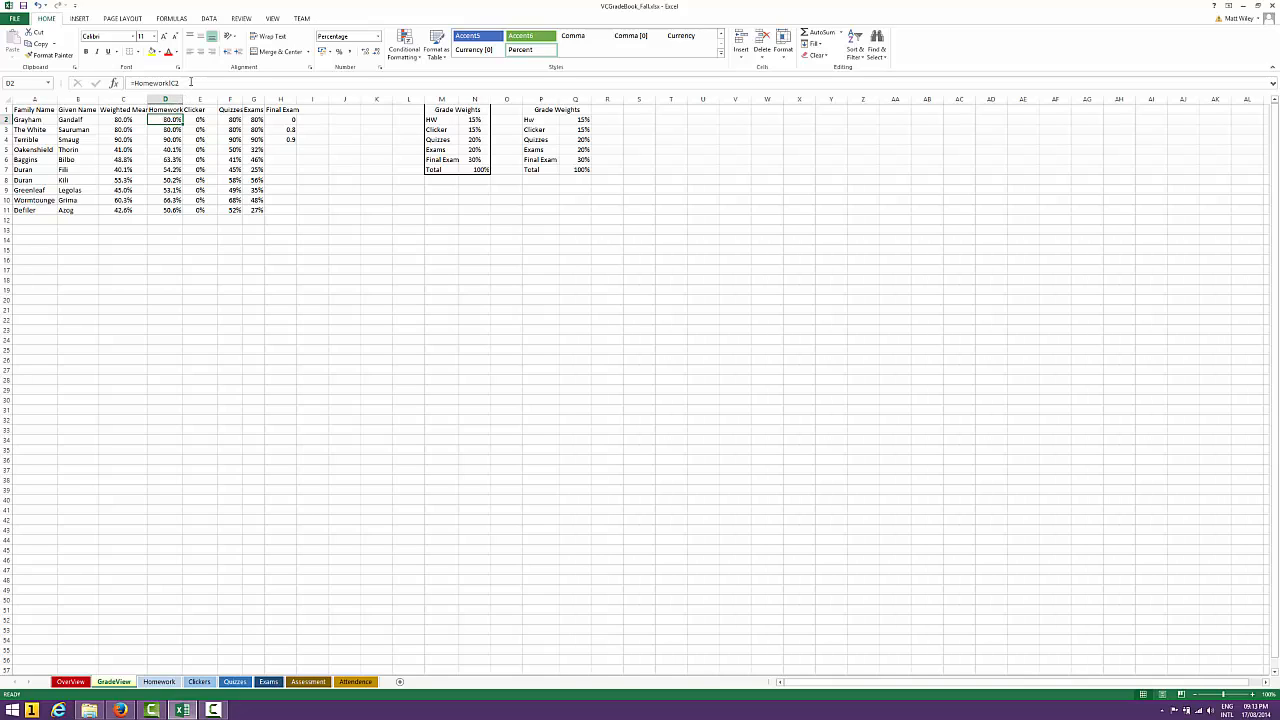
{"action": "left_click", "coordinate": [178, 83]}
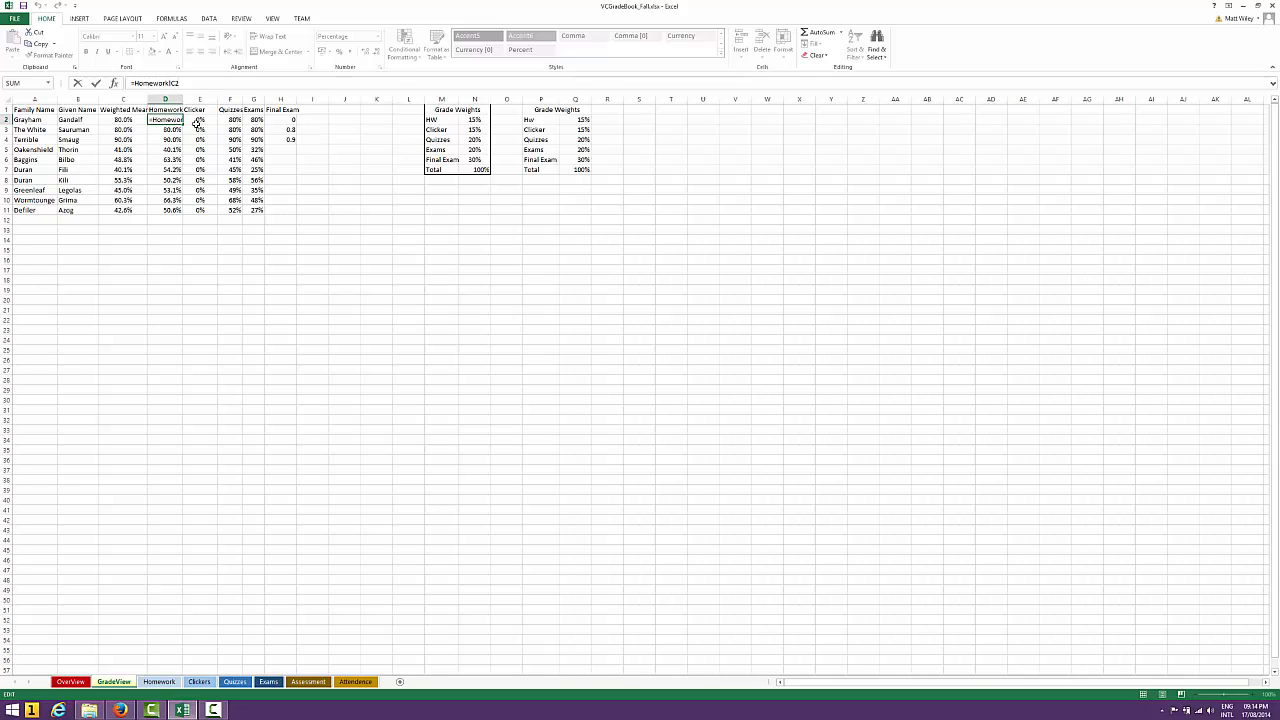
{"action": "key", "text": "Return"}
{"action": "key", "text": "Up"}
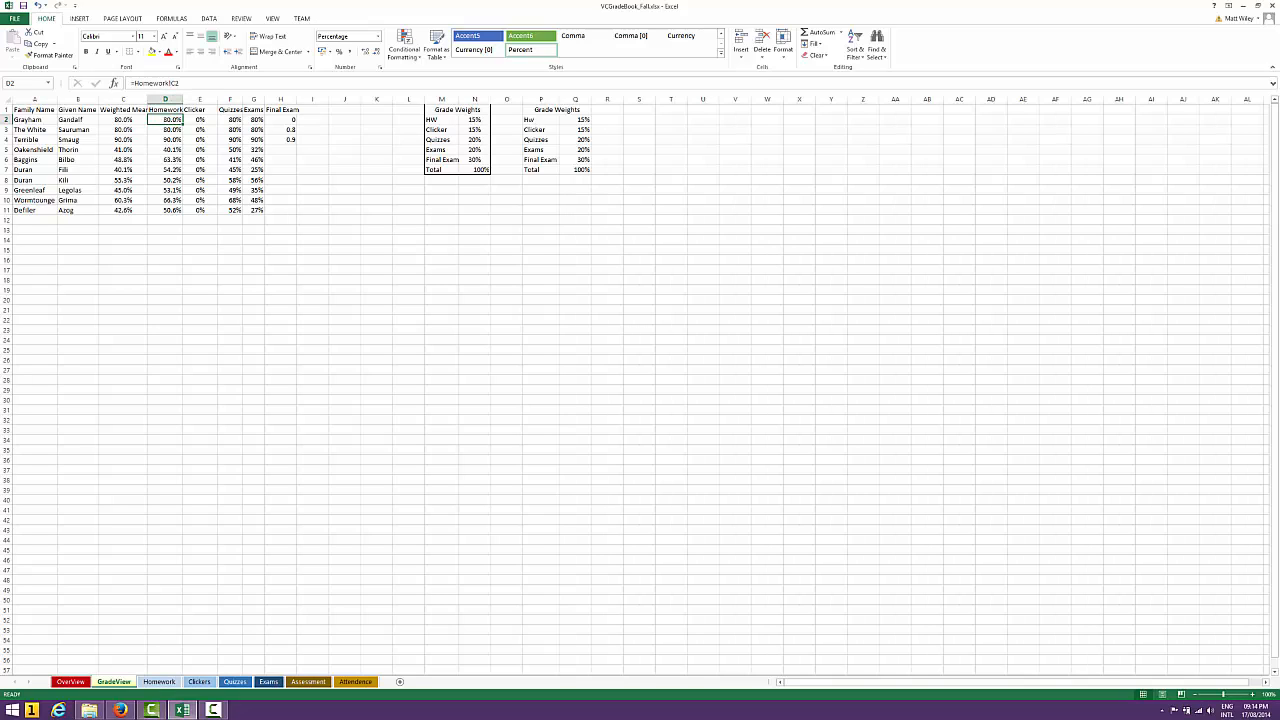
Go to the Homework sheet and inspect the HW Average formula in C2
{"action": "left_click", "coordinate": [159, 682]}
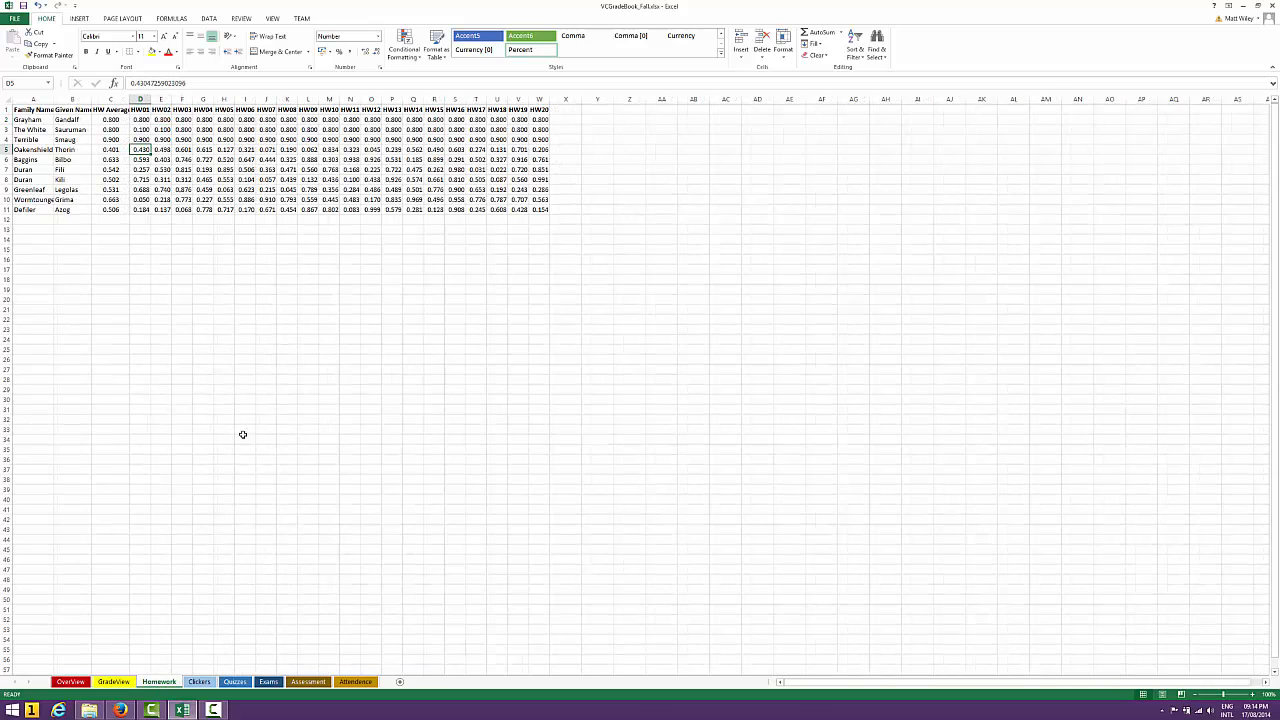
{"action": "left_click", "coordinate": [116, 120]}
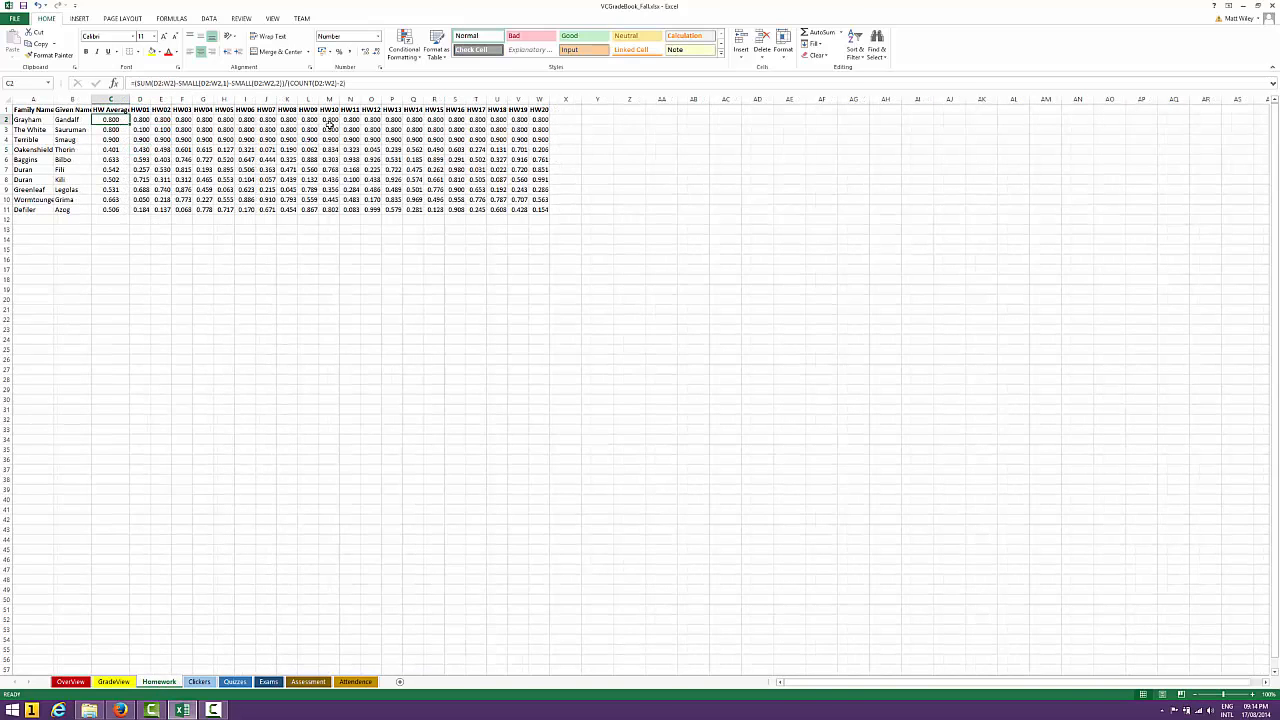
{"action": "left_click", "coordinate": [353, 82]}
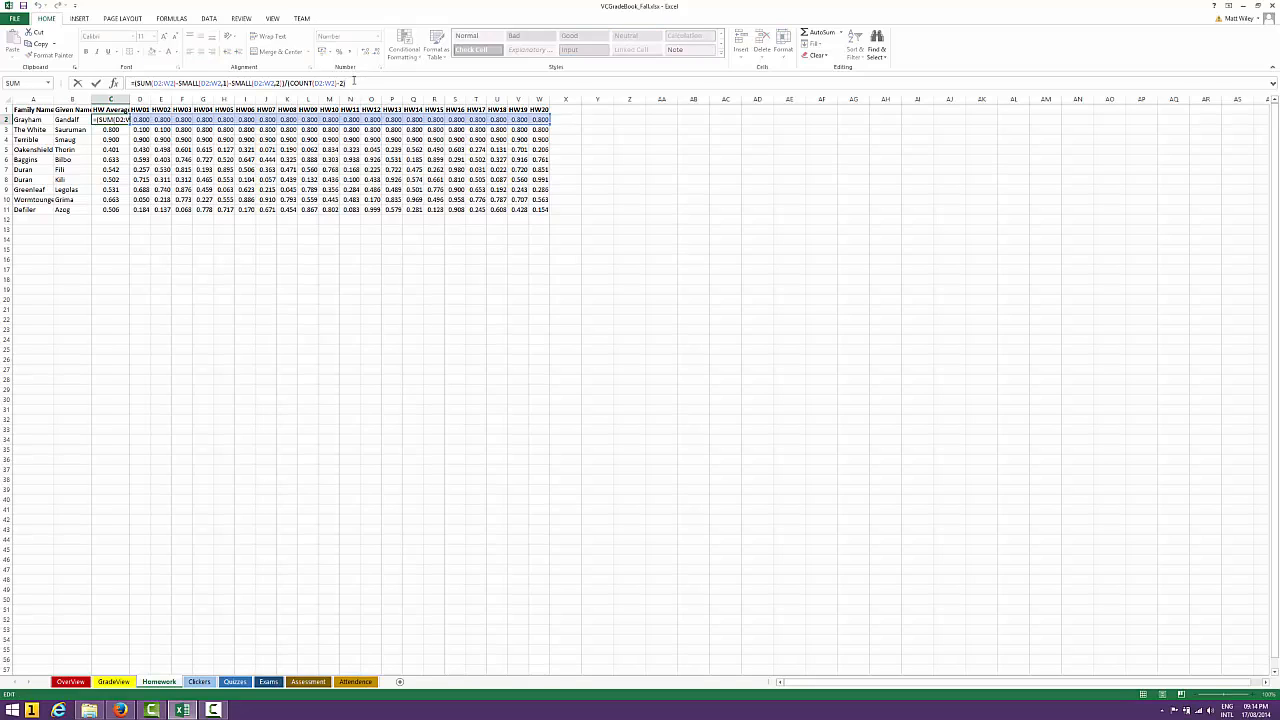
{"action": "key", "text": "Return"}
{"action": "key", "text": "Up"}
Examine the name cells and the scores from HW01 through HW20 in row 2
{"action": "key", "text": "Left"}
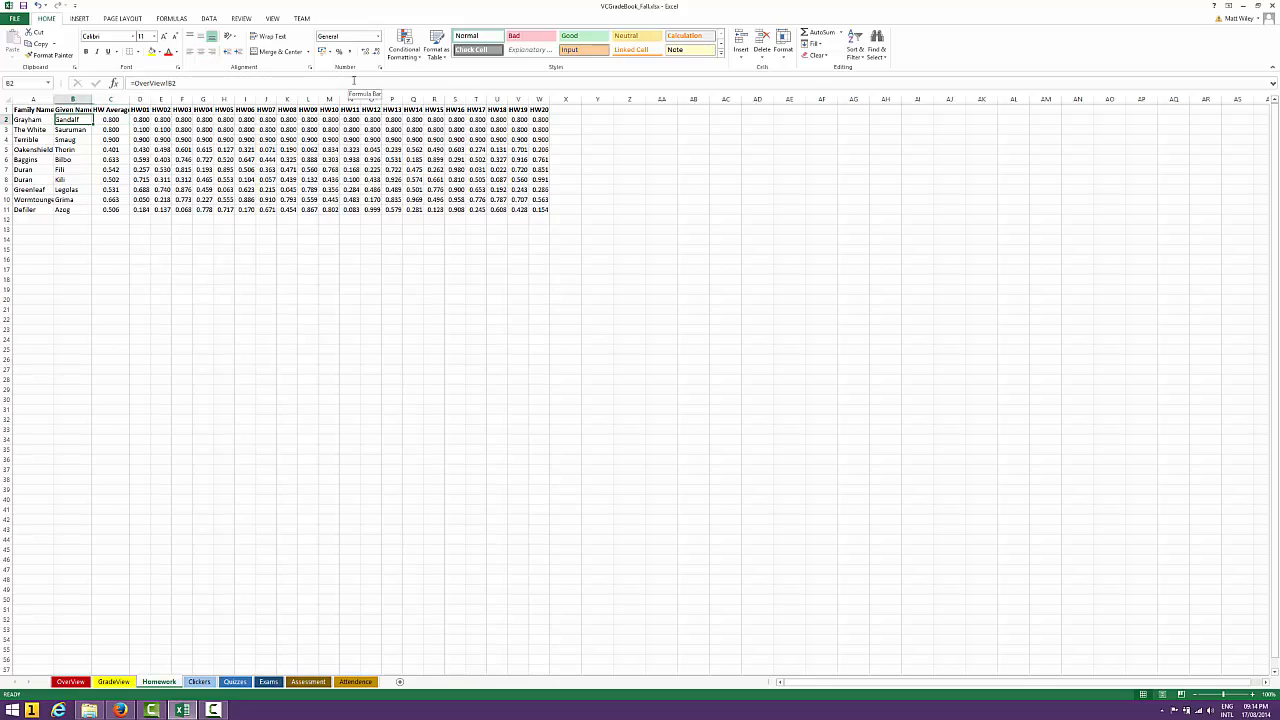
{"action": "key", "text": "Left"}
{"action": "key", "text": "Right"}
{"action": "key", "text": "Right"}
{"action": "key", "text": "Right"}
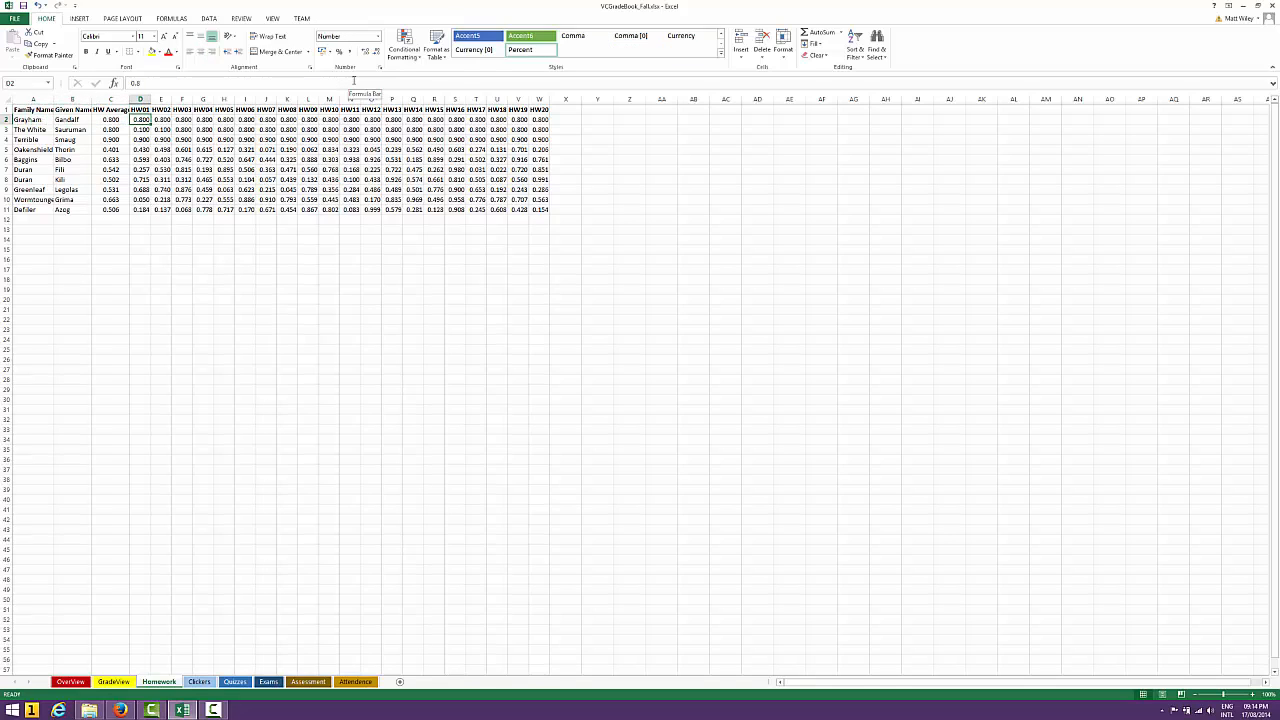
{"action": "key", "text": "Left"}
{"action": "key", "text": "Right"}
{"action": "key", "text": "Right"}
{"action": "key", "text": "Right"}
{"action": "key", "text": "Right"}
{"action": "key", "text": "Right"}
{"action": "key", "text": "Right"}
{"action": "key", "text": "Right"}
{"action": "key", "text": "Right"}
{"action": "key", "text": "Right"}
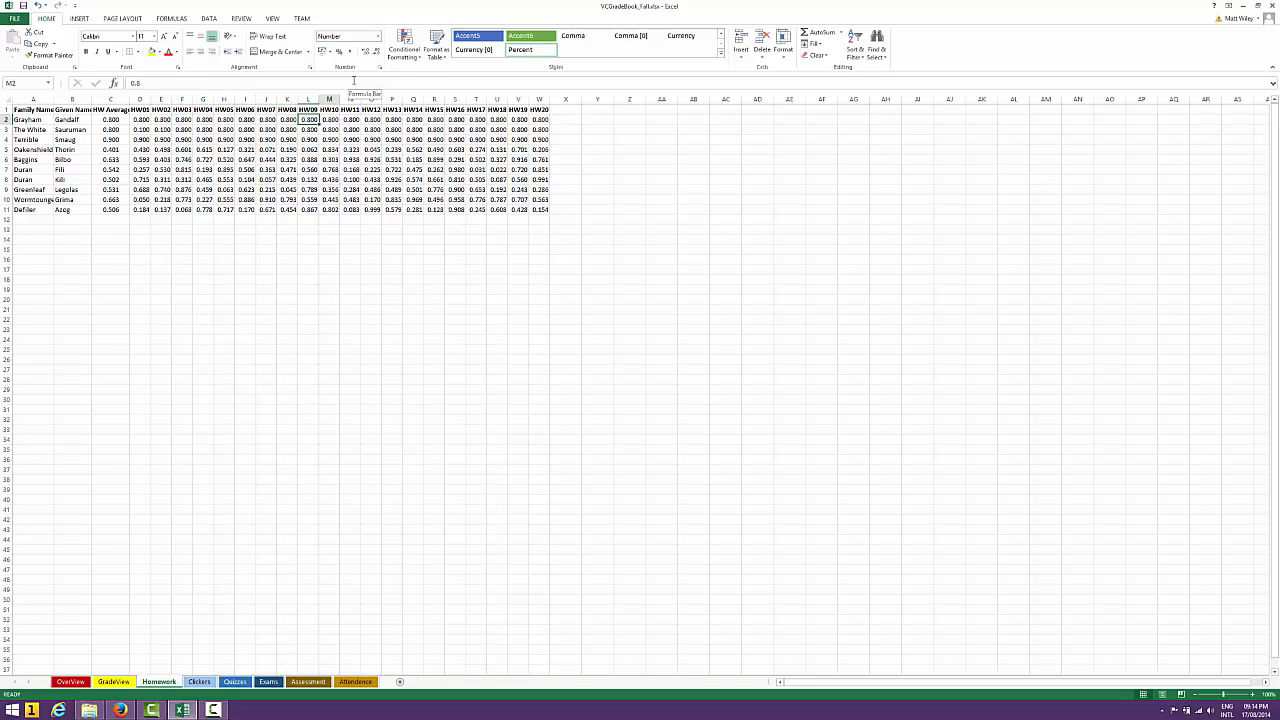
{"action": "key", "text": "Right"}
{"action": "key", "text": "Right"}
{"action": "key", "text": "Right"}
{"action": "key", "text": "Right"}
{"action": "key", "text": "Right"}
{"action": "key", "text": "Right"}
{"action": "key", "text": "Right"}
{"action": "key", "text": "Right"}
{"action": "key", "text": "Right"}
{"action": "key", "text": "Right"}
{"action": "key", "text": "Right"}
{"action": "key", "text": "Right"}
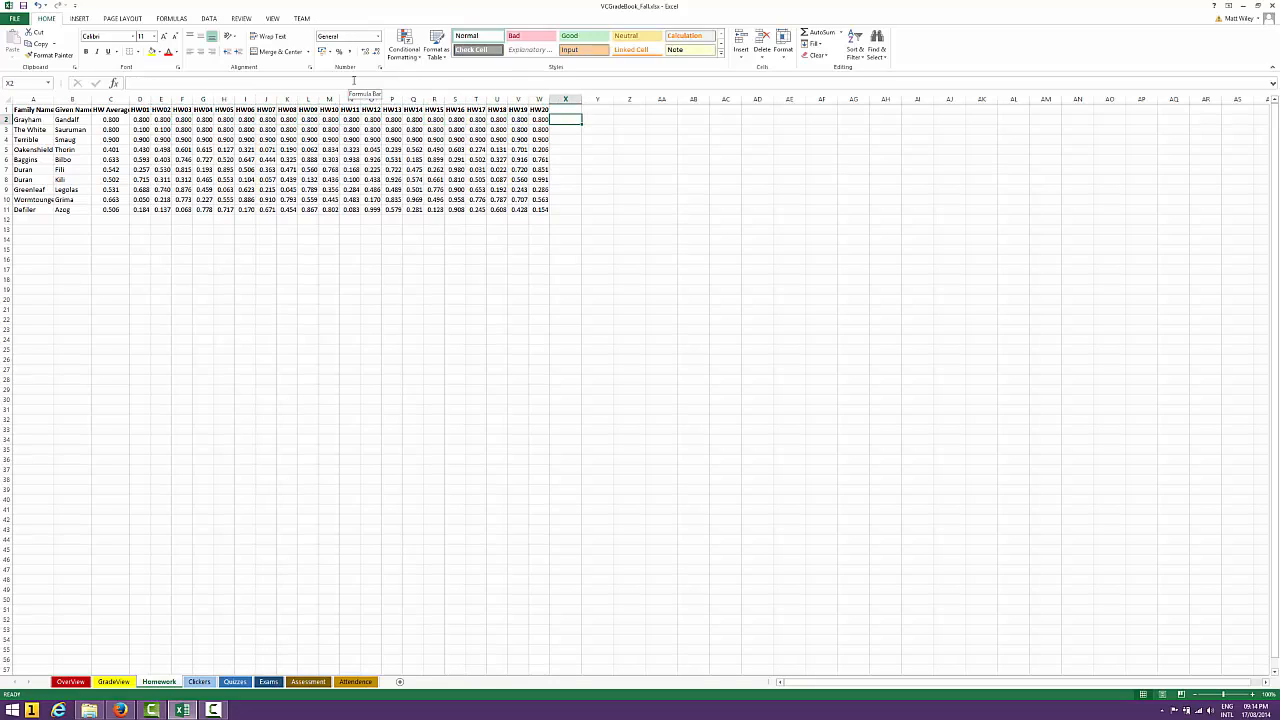
Examine the HW Average formula in C2, highlighting the D2:W2 range inside its SUM function
{"action": "key", "text": "Left"}
{"action": "key", "text": "Left"}
{"action": "key", "text": "Left"}
{"action": "key", "text": "Left"}
{"action": "key", "text": "Left"}
{"action": "key", "text": "Left"}
{"action": "key", "text": "Left"}
{"action": "key", "text": "Left"}
{"action": "key", "text": "Left"}
{"action": "key", "text": "Left"}
{"action": "key", "text": "Left"}
{"action": "key", "text": "Left"}
{"action": "key", "text": "Left"}
{"action": "key", "text": "Left"}
{"action": "key", "text": "Left"}
{"action": "key", "text": "Left"}
{"action": "key", "text": "Left"}
{"action": "key", "text": "Left"}
{"action": "key", "text": "Left"}
{"action": "key", "text": "Left"}
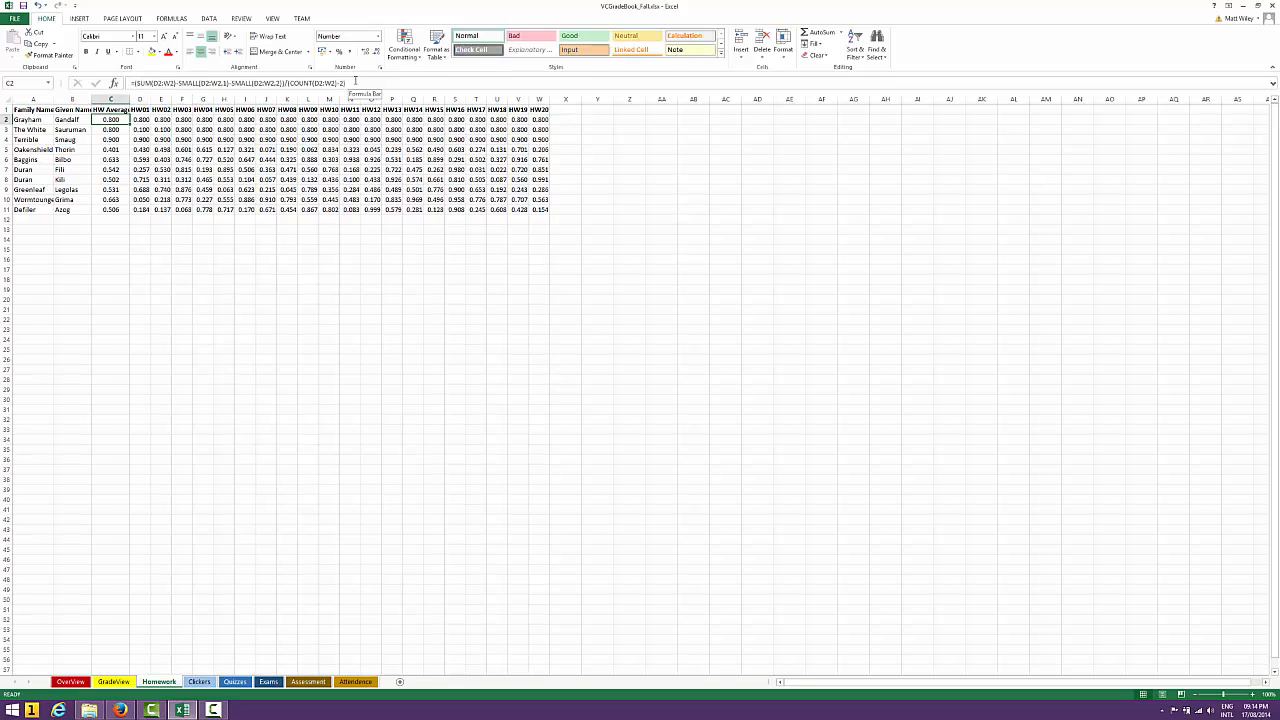
{"action": "left_click", "coordinate": [354, 80]}
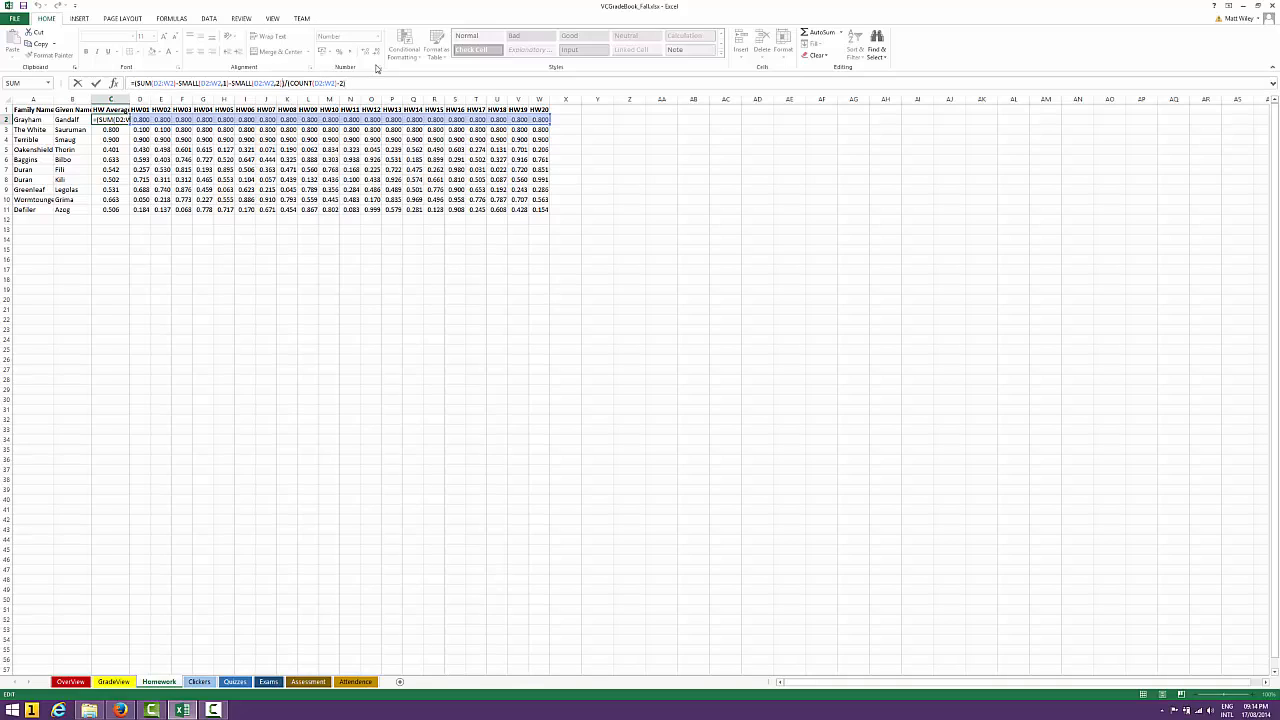
{"action": "key", "text": "Right"}
{"action": "key", "text": "Left"}
{"action": "key", "text": "Left"}
{"action": "key", "text": "Left"}
{"action": "key", "text": "Left"}
{"action": "key", "text": "Left"}
{"action": "key", "text": "Left"}
{"action": "key", "text": "Left"}
{"action": "key", "text": "Left"}
{"action": "key", "text": "Left"}
{"action": "key", "text": "Left"}
{"action": "key", "text": "Left"}
{"action": "key", "text": "Left"}
{"action": "key", "text": "Left"}
{"action": "key", "text": "Left"}
{"action": "key", "text": "Left"}
{"action": "key", "text": "Left"}
{"action": "key", "text": "Left"}
{"action": "key", "text": "Left"}
{"action": "key", "text": "Left"}
{"action": "key", "text": "Left"}
{"action": "key", "text": "Right"}
{"action": "key", "text": "Right"}
{"action": "key", "text": "Right"}
{"action": "key", "text": "Right"}
{"action": "key", "text": "shift+Right"}
{"action": "key", "text": "shift+Right"}
{"action": "key", "text": "shift+Right"}
{"action": "key", "text": "shift+Right"}
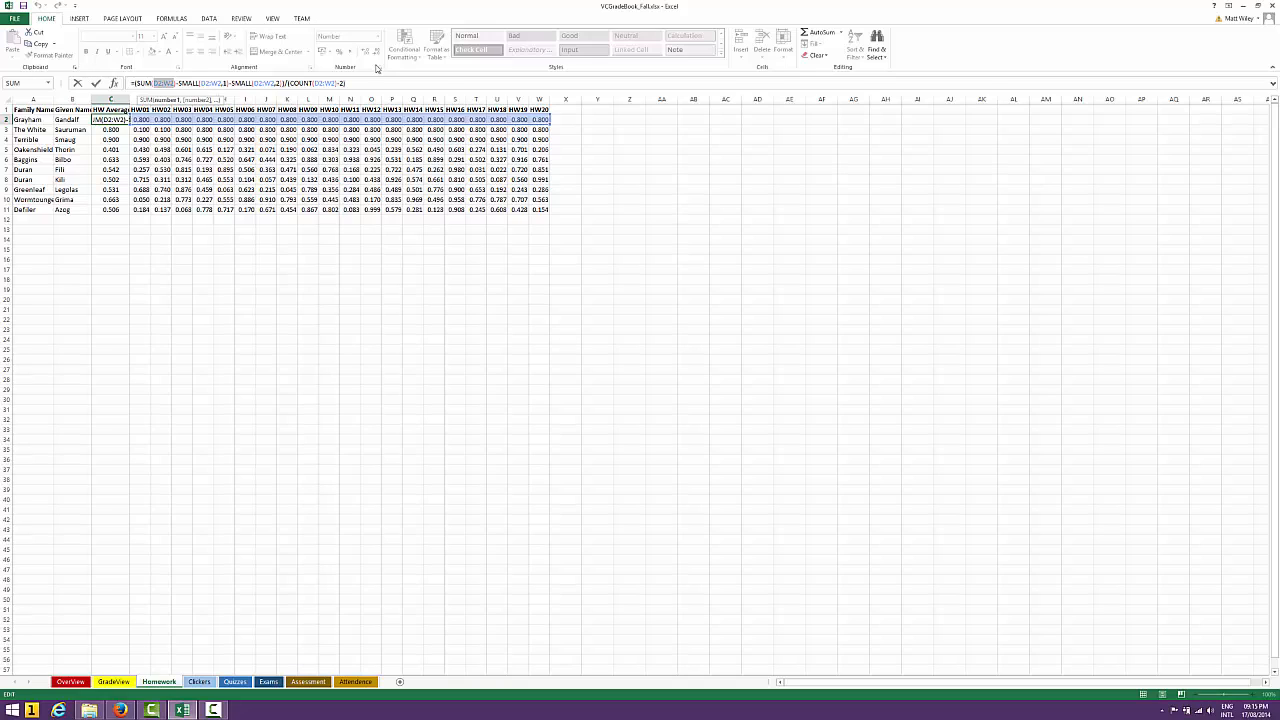
{"action": "left_click", "coordinate": [117, 222]}
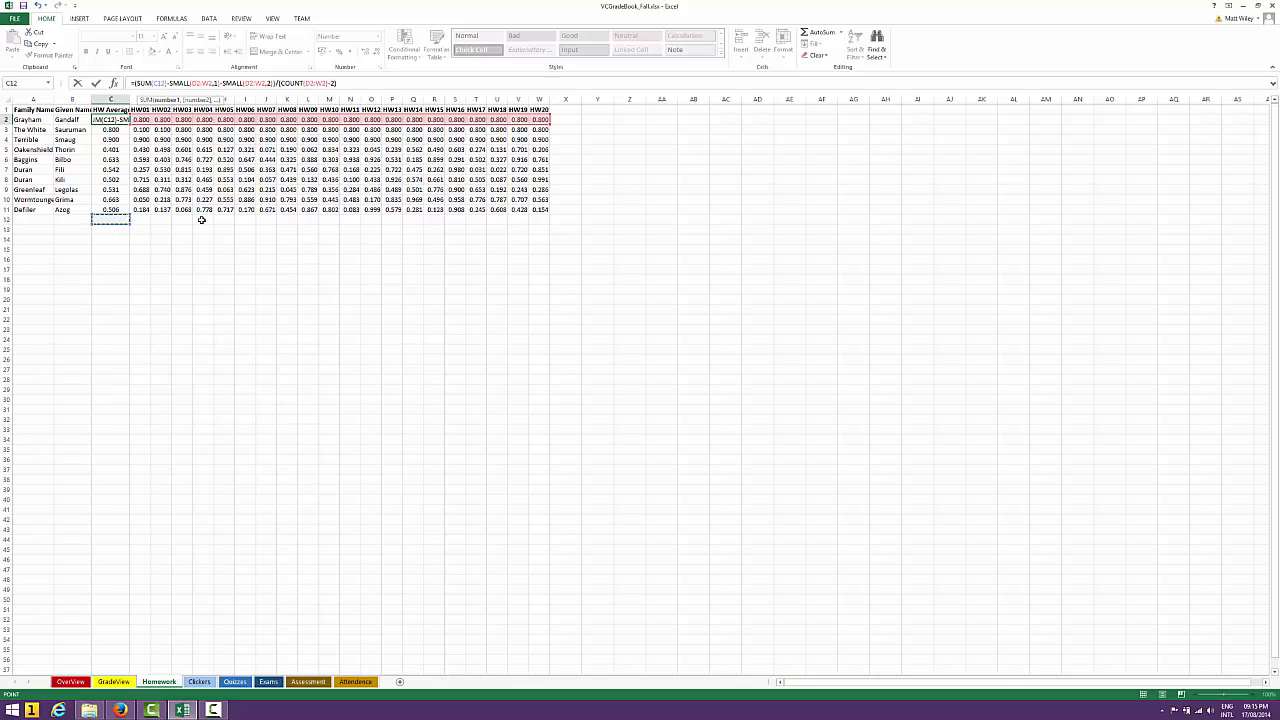
{"action": "key", "text": "Return"}
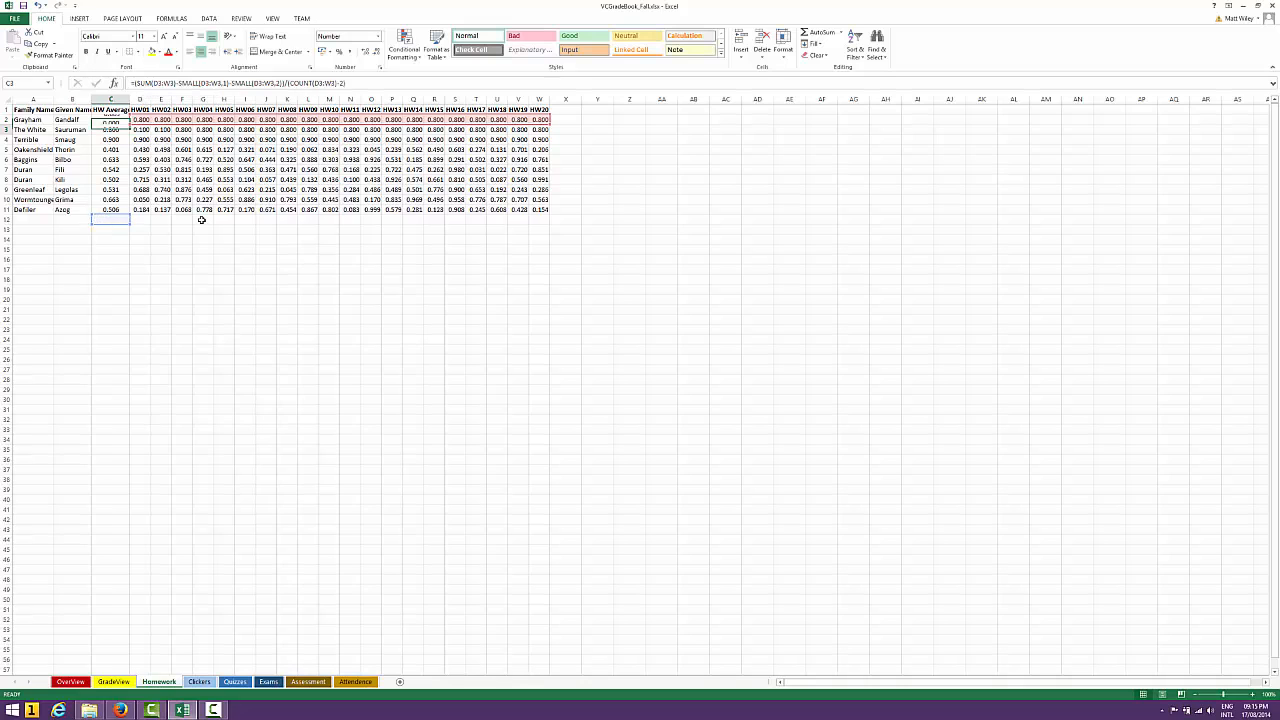
{"action": "key", "text": "Up"}
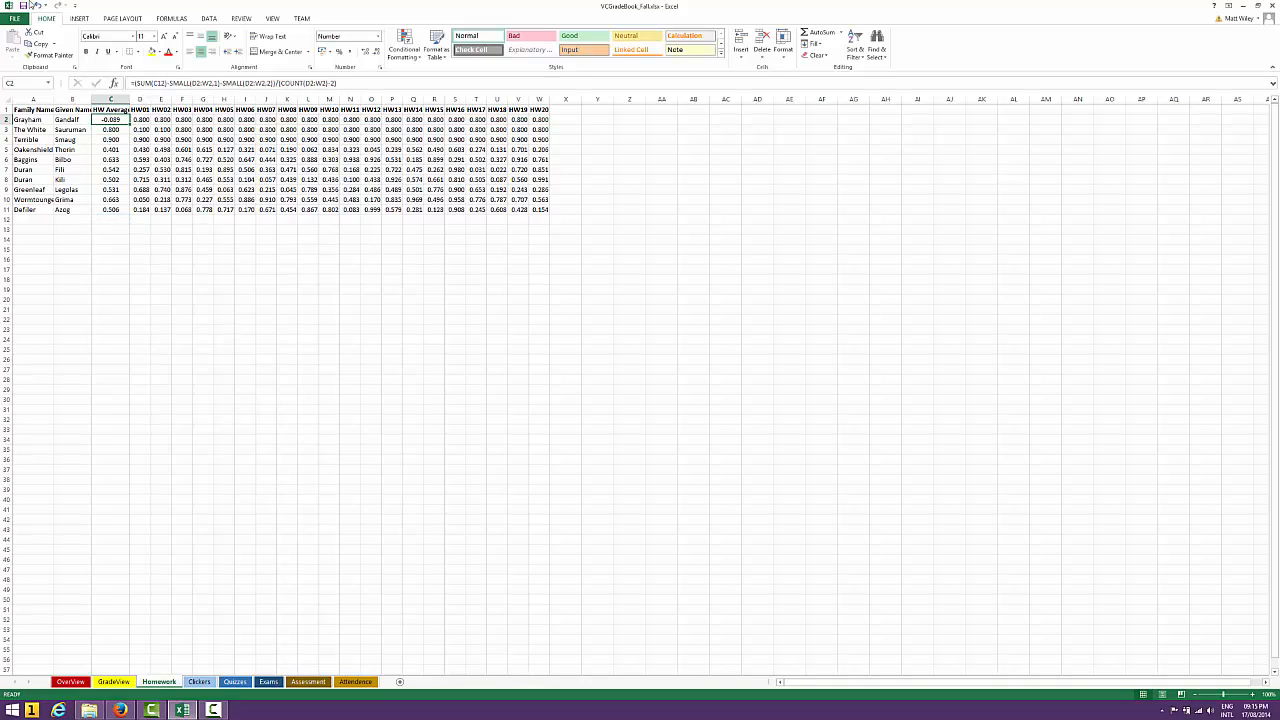
{"action": "left_click", "coordinate": [36, 5]}
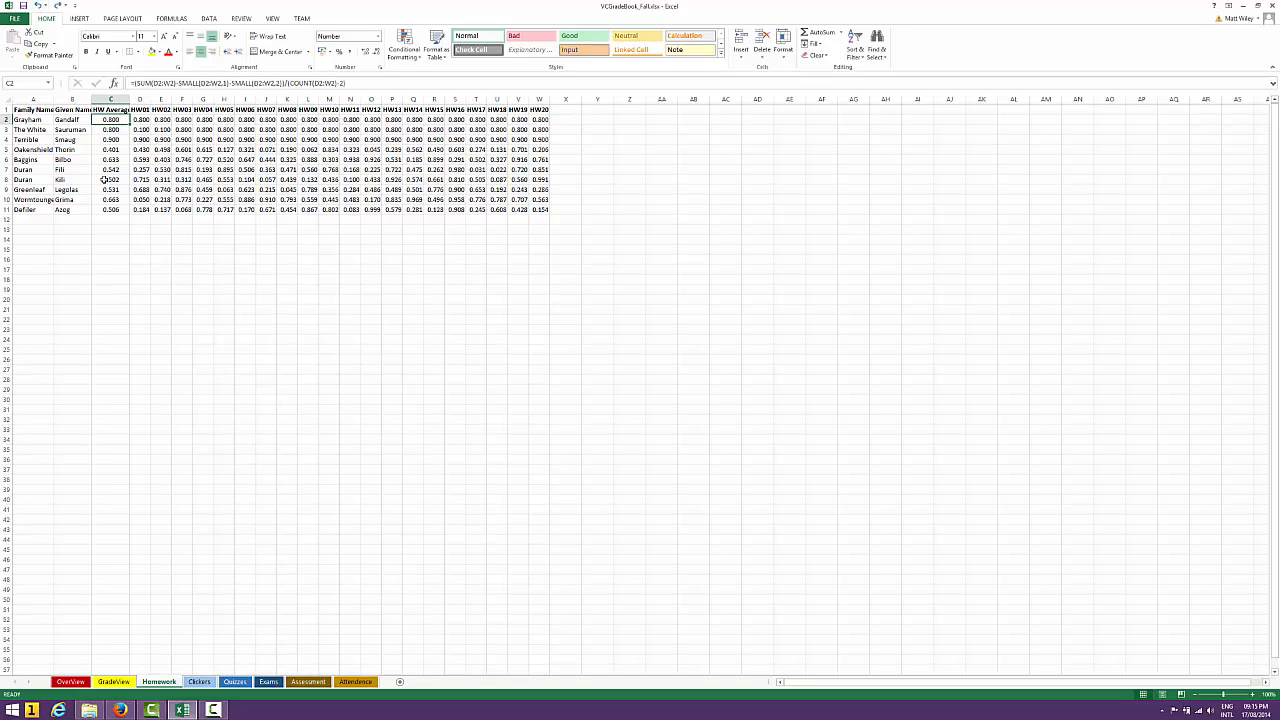
Add a new student in row 12 with family name "New" and given name "Student"
{"action": "key", "text": "Down"}
{"action": "key", "text": "Down"}
{"action": "key", "text": "Down"}
{"action": "key", "text": "Down"}
{"action": "key", "text": "Down"}
{"action": "key", "text": "Down"}
{"action": "key", "text": "Down"}
{"action": "key", "text": "Down"}
{"action": "key", "text": "Down"}
{"action": "key", "text": "Down"}
{"action": "key", "text": "Left"}
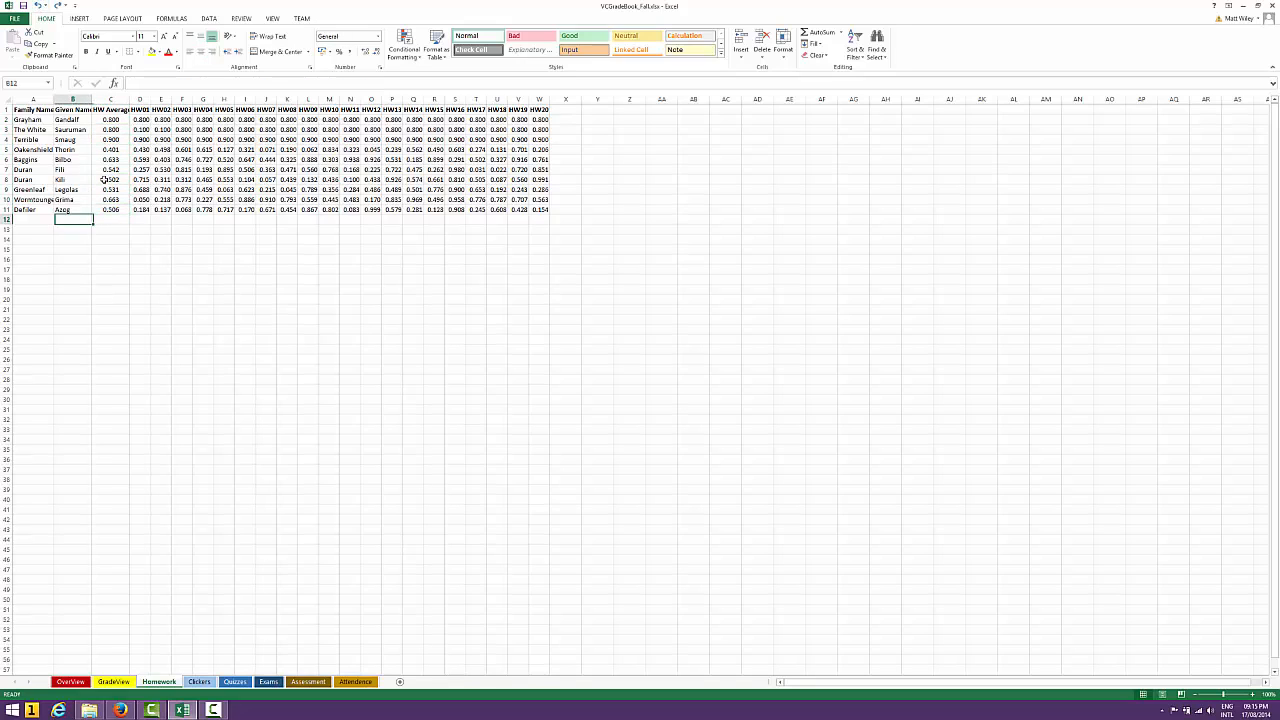
{"action": "key", "text": "Left"}
{"action": "type", "text": "New"}
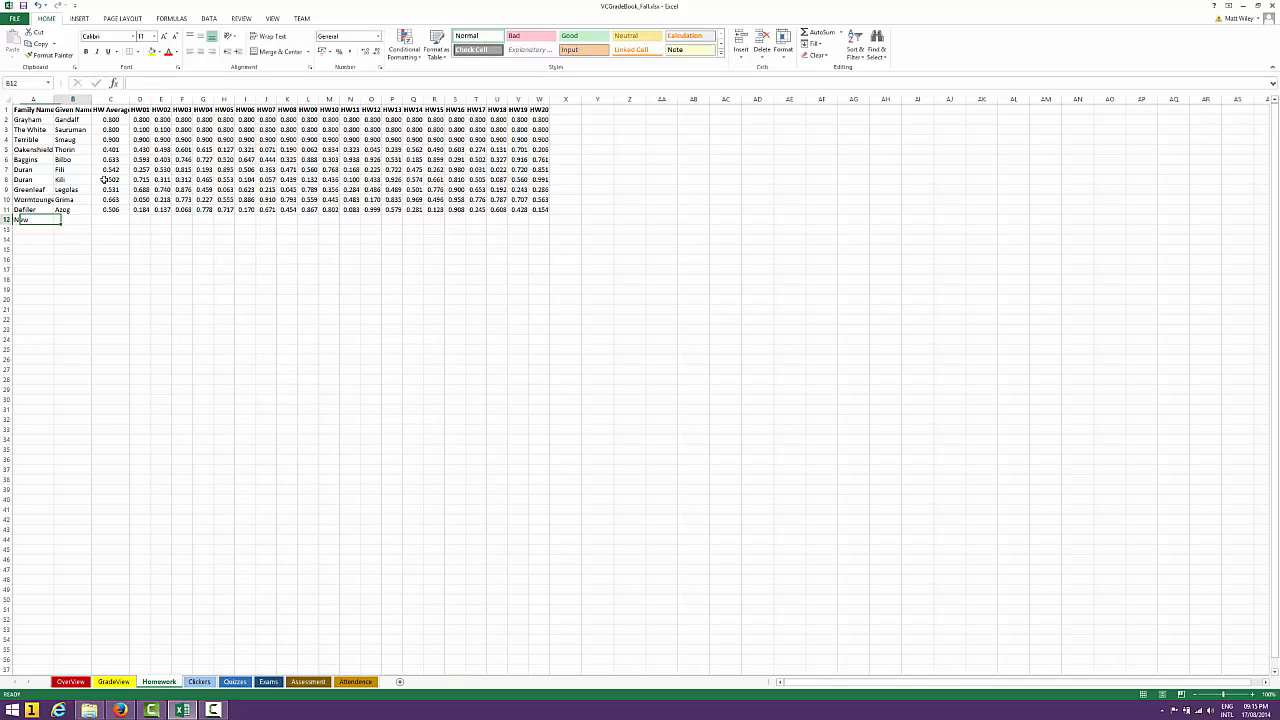
{"action": "key", "text": "Tab"}
{"action": "type", "text": "Student"}
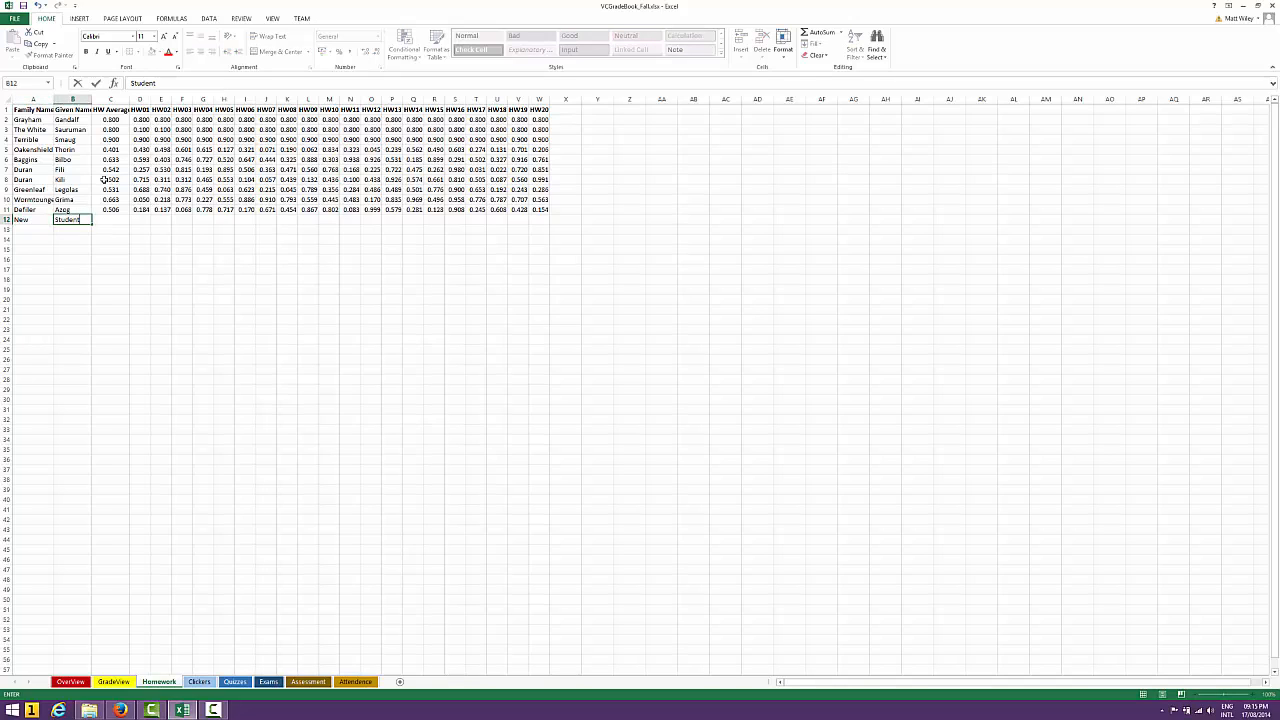
Fill the new student's HW01 through HW20 scores in D12:W12 with the formula =RAND()
{"action": "key", "text": "Tab"}
{"action": "key", "text": "Tab"}
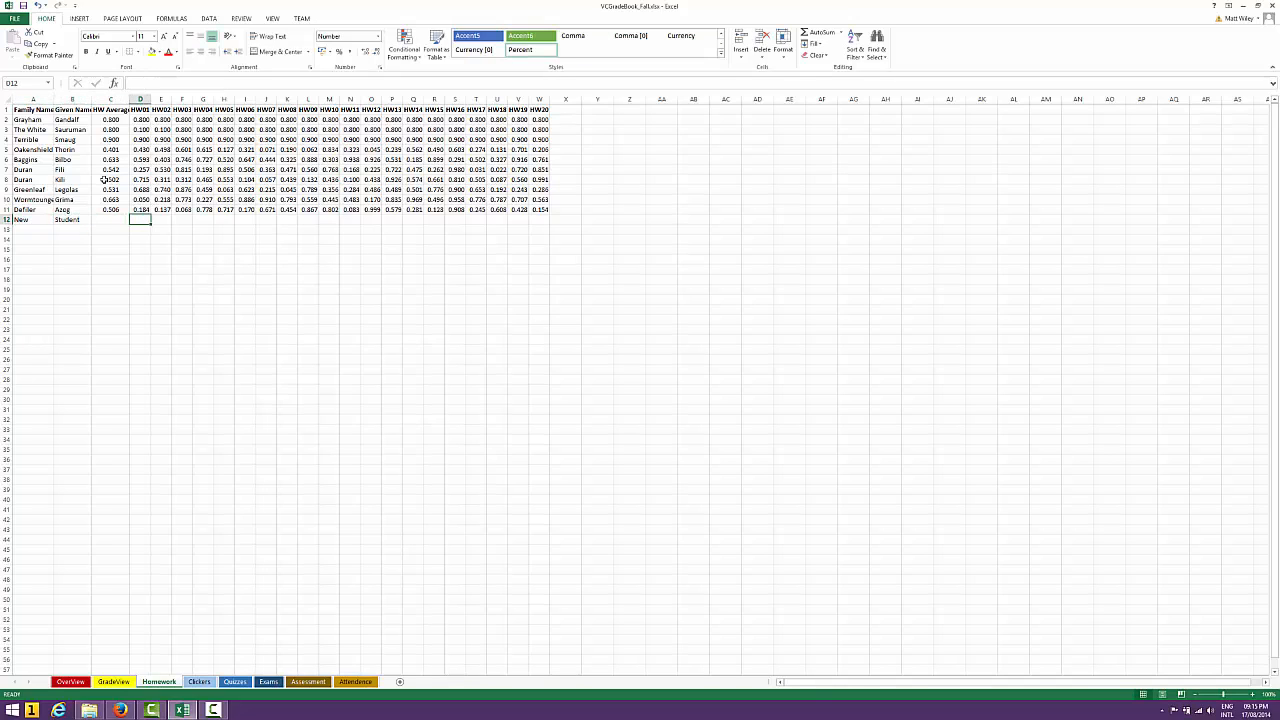
{"action": "type", "text": "=rand("}
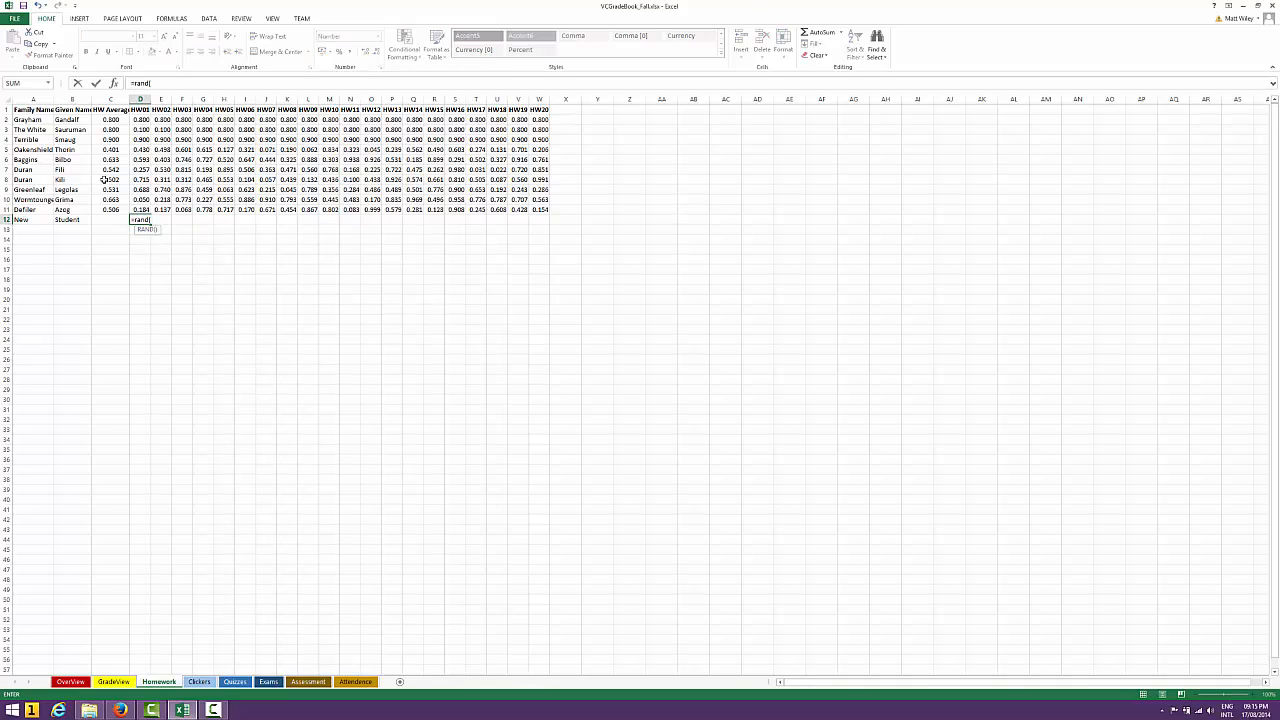
{"action": "type", "text": ")"}
{"action": "key", "text": "ctrl+Return"}
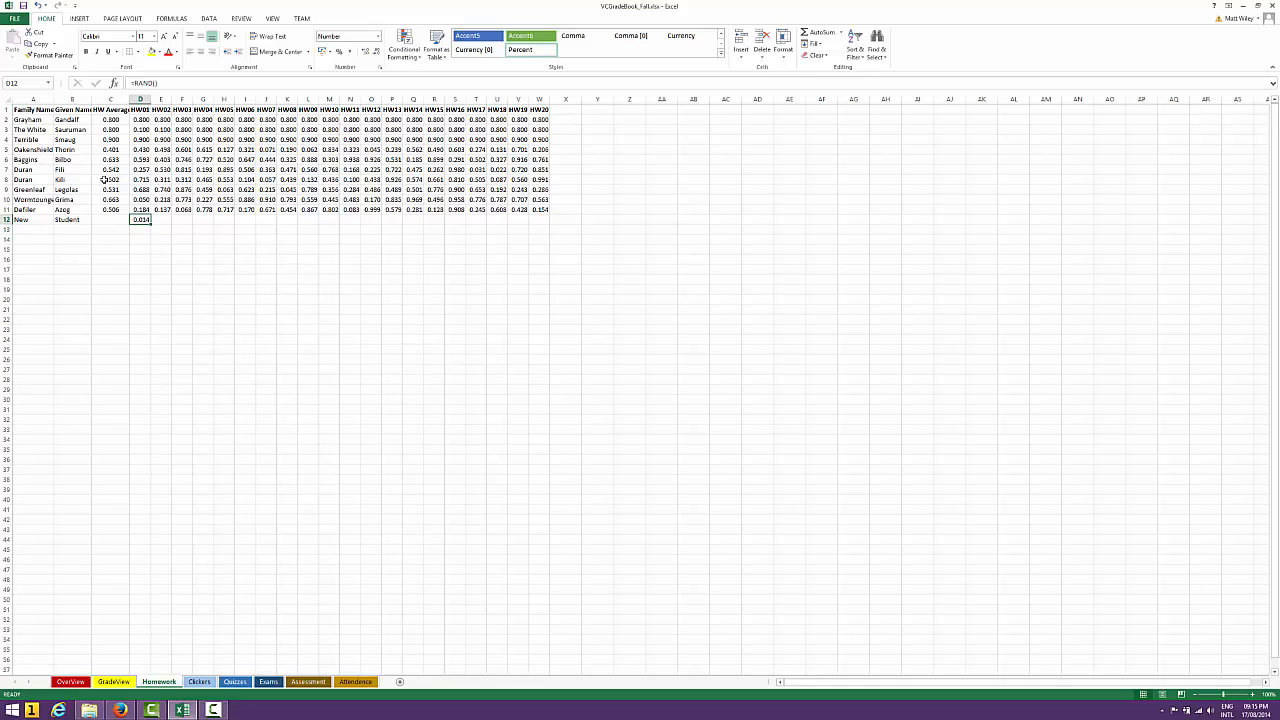
{"action": "left_click_drag", "start_coordinate": [151, 223], "coordinate": [551, 243]}
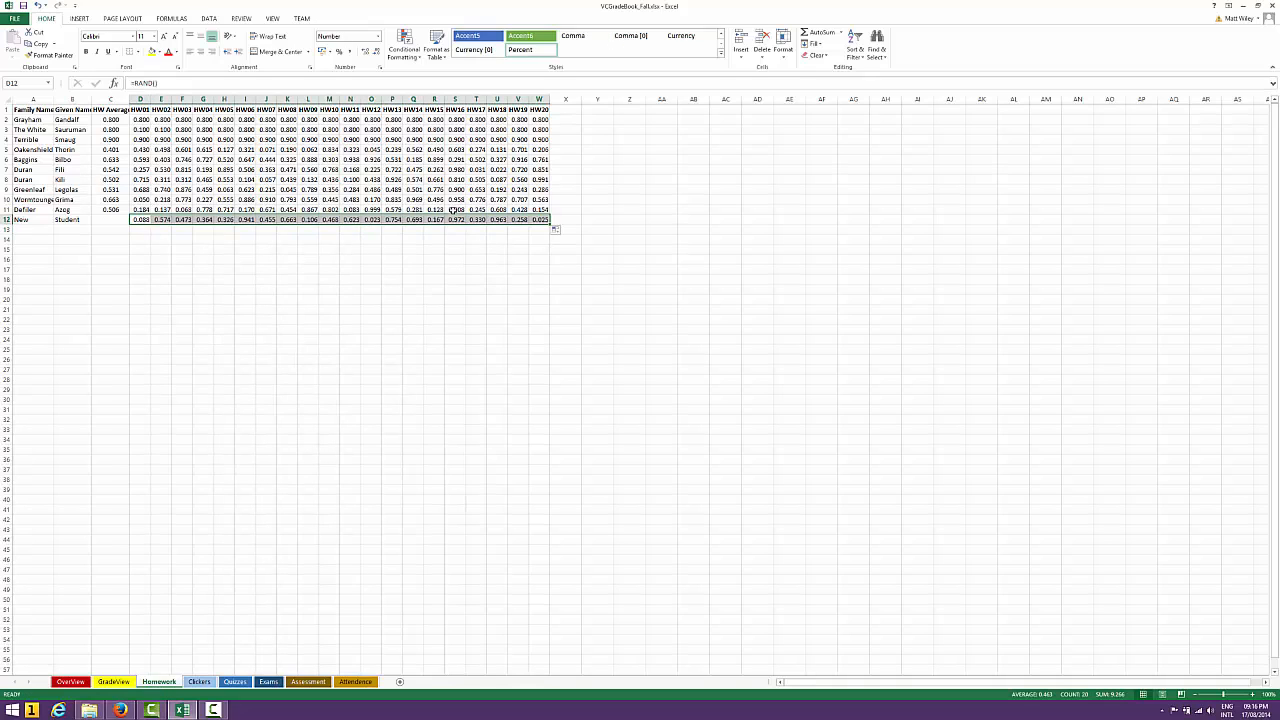
Enter the formula =(SUM(D12:W12)) as the new student's HW Average in C12
{"action": "left_click", "coordinate": [146, 119]}
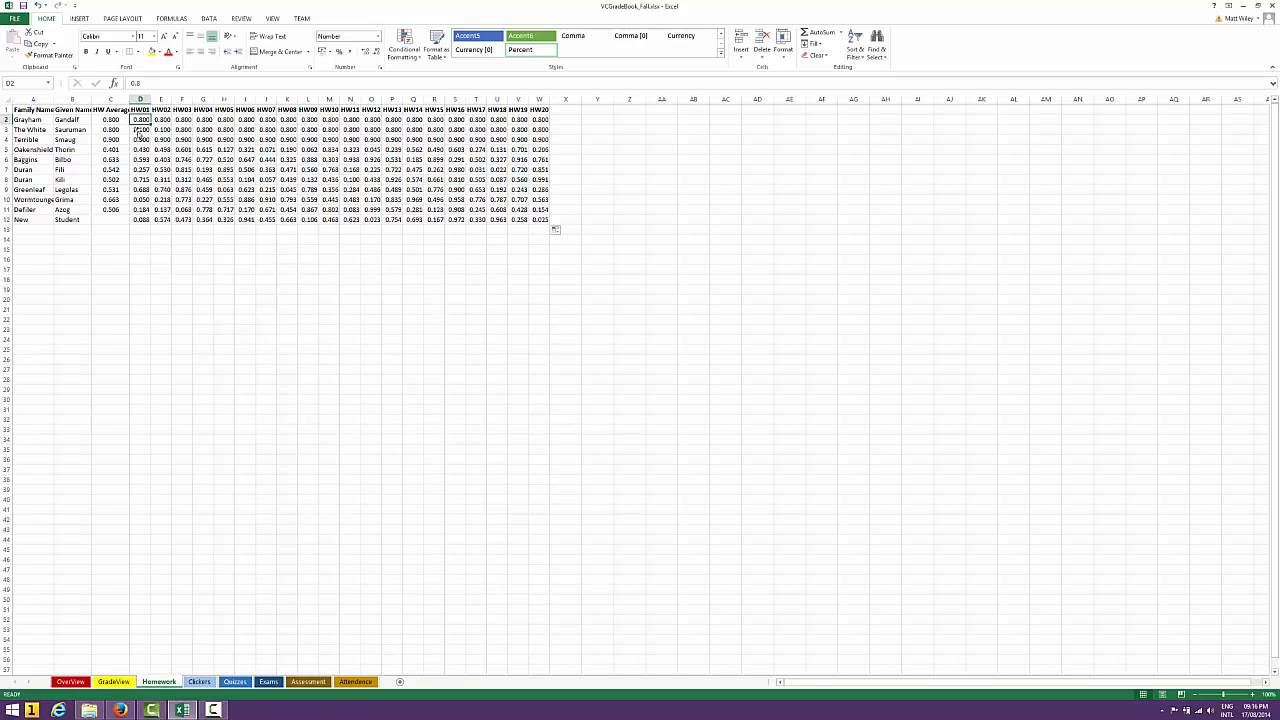
{"action": "left_click", "coordinate": [121, 220]}
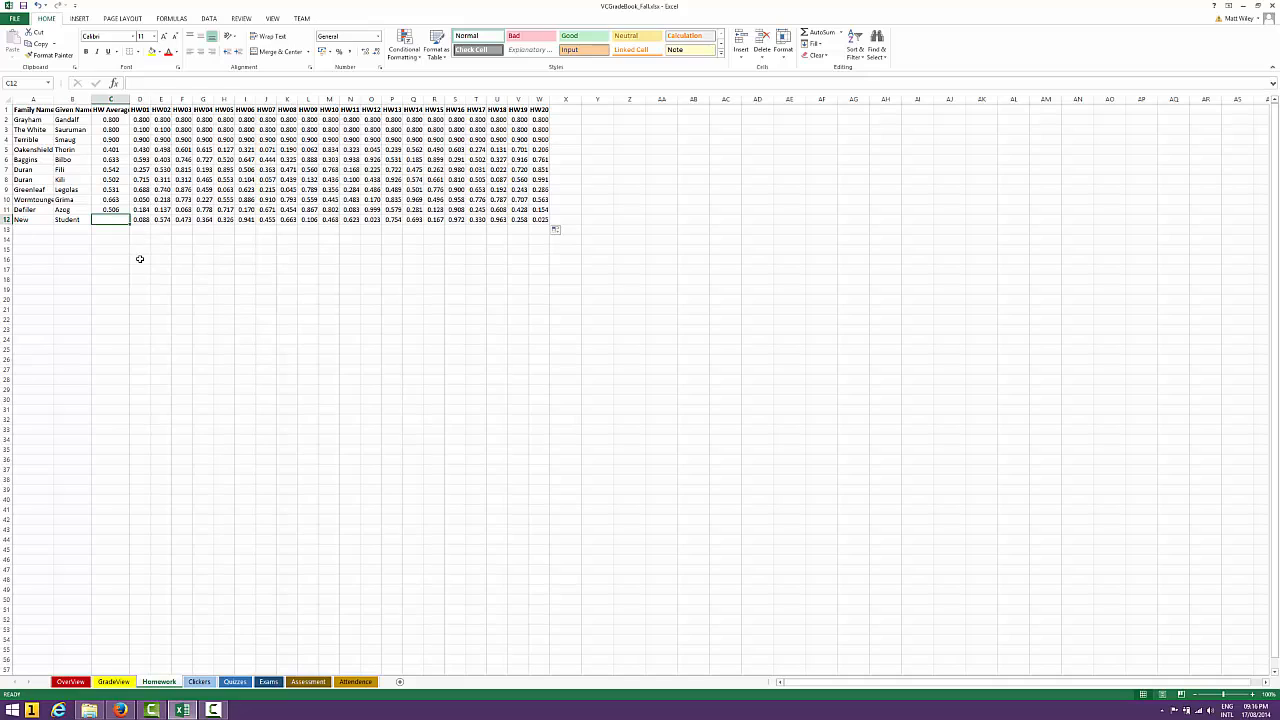
{"action": "type", "text": "=("}
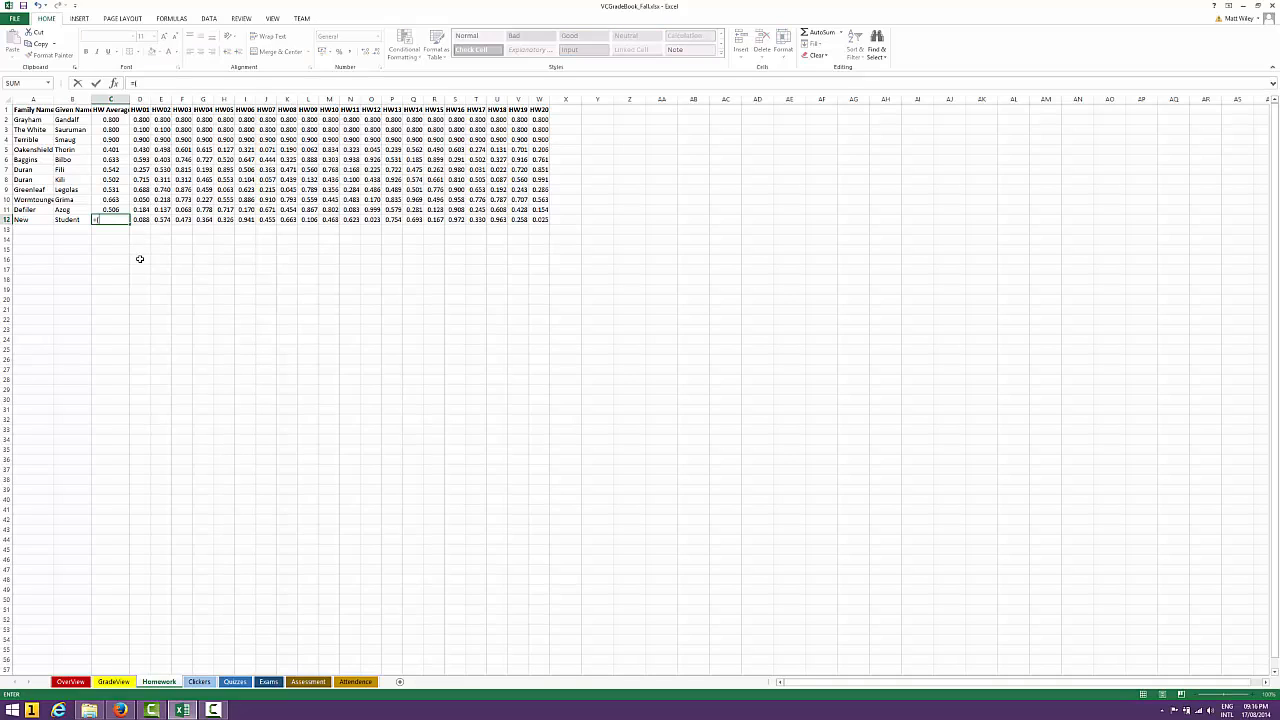
{"action": "type", "text": "sum("}
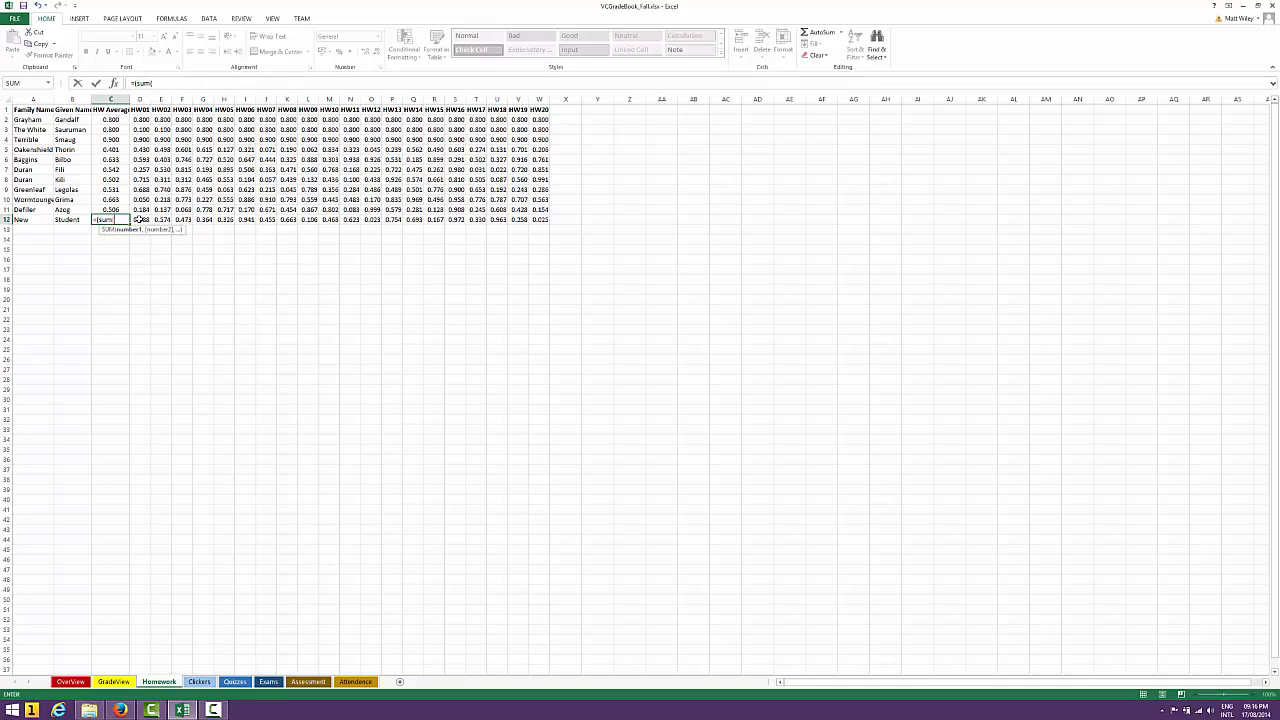
{"action": "left_click_drag", "start_coordinate": [138, 219], "coordinate": [537, 219]}
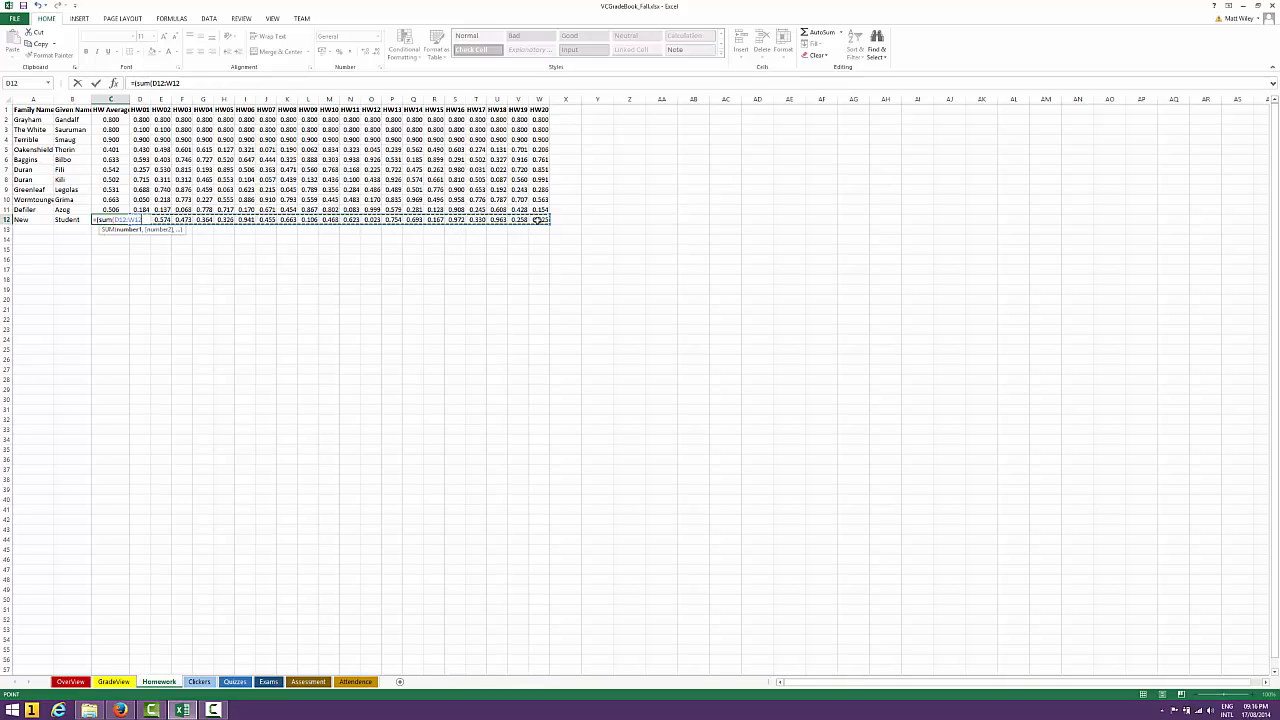
{"action": "type", "text": ")"}
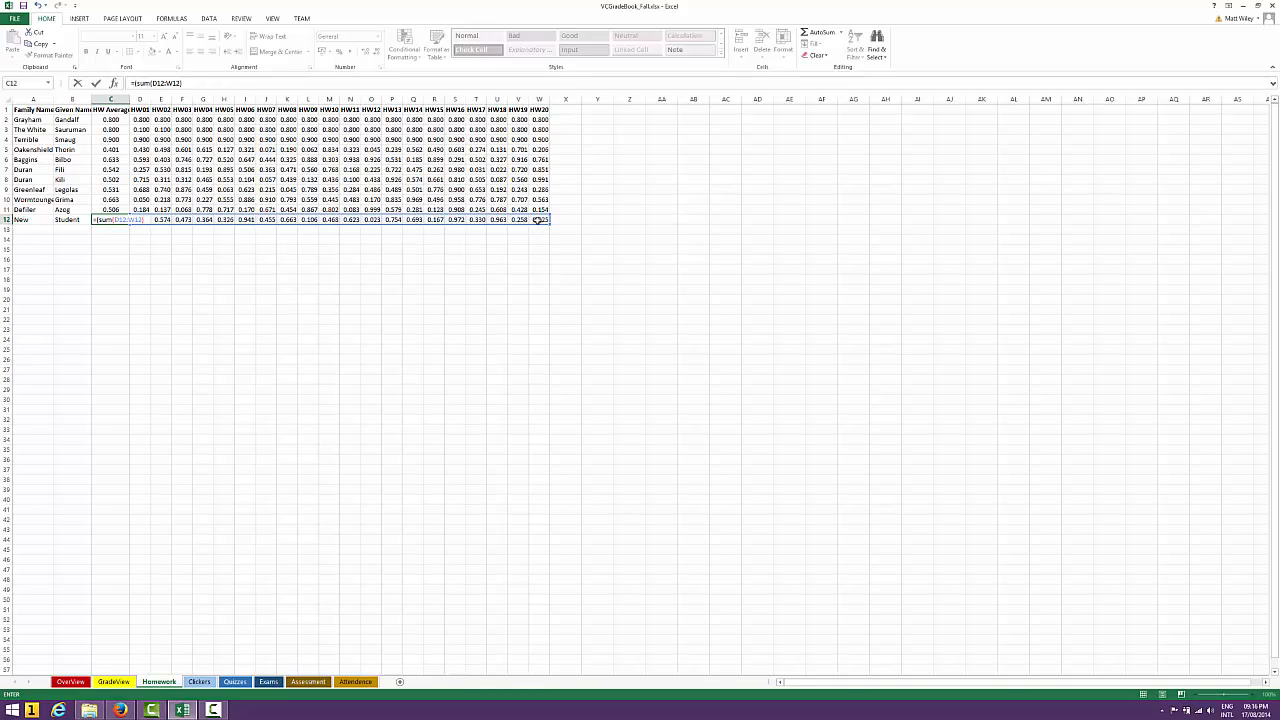
{"action": "type", "text": ")"}
{"action": "key", "text": "ctrl+Return"}
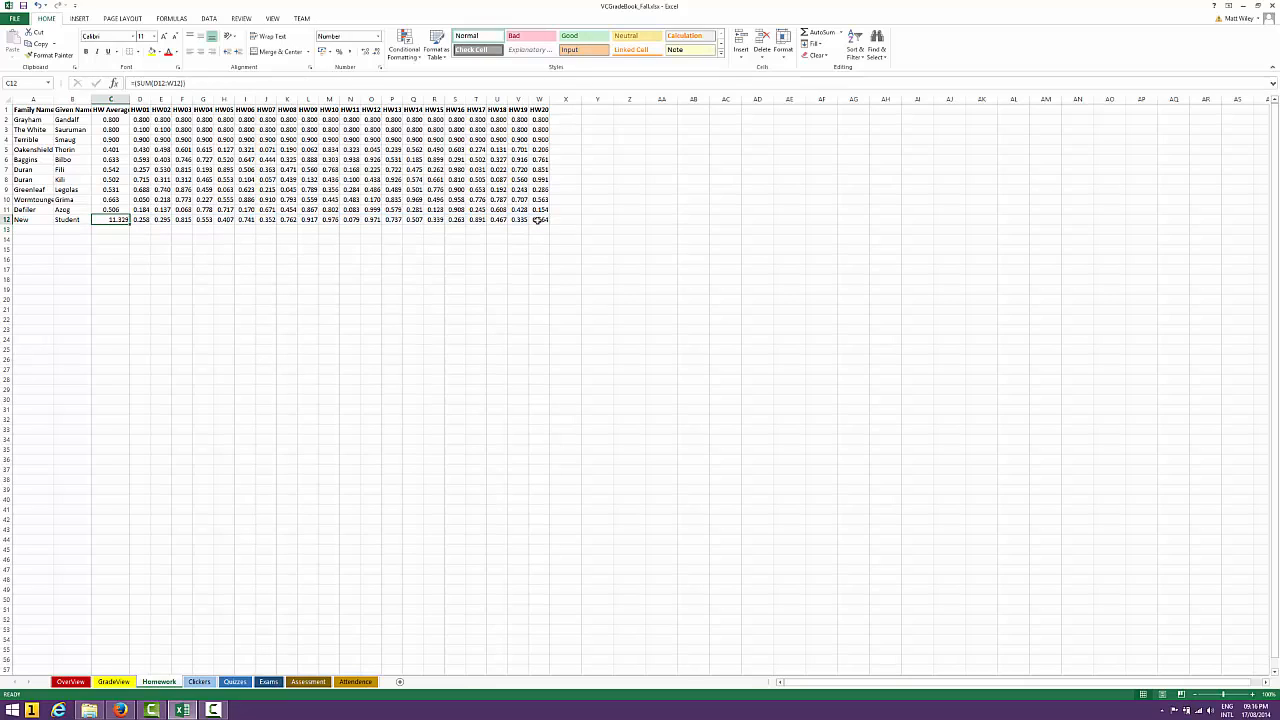
Return to the HW Average formula in C2 and examine the two SMALL terms subtracted from the SUM
{"action": "left_click", "coordinate": [468, 82]}
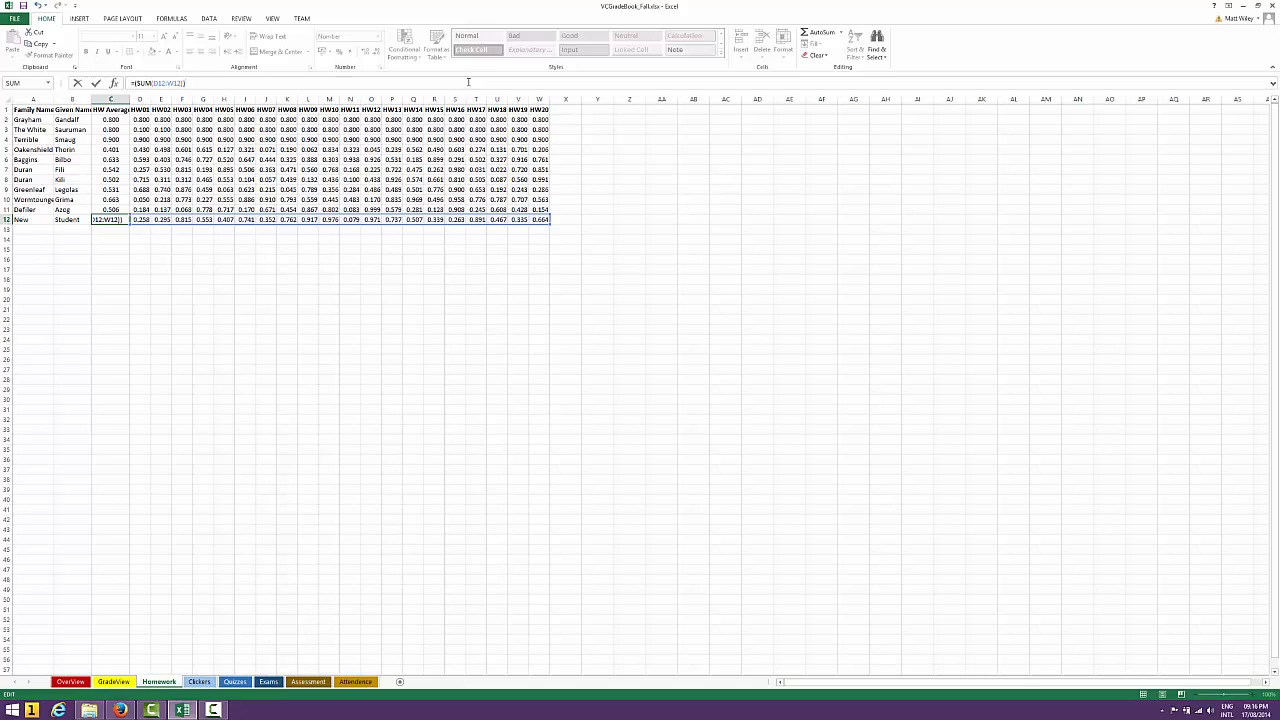
{"action": "key", "text": "ctrl+Return"}
{"action": "key", "text": "Up"}
{"action": "key", "text": "Up"}
{"action": "key", "text": "Up"}
{"action": "key", "text": "Up"}
{"action": "key", "text": "Up"}
{"action": "key", "text": "Up"}
{"action": "key", "text": "Up"}
{"action": "key", "text": "Up"}
{"action": "key", "text": "Up"}
{"action": "key", "text": "Up"}
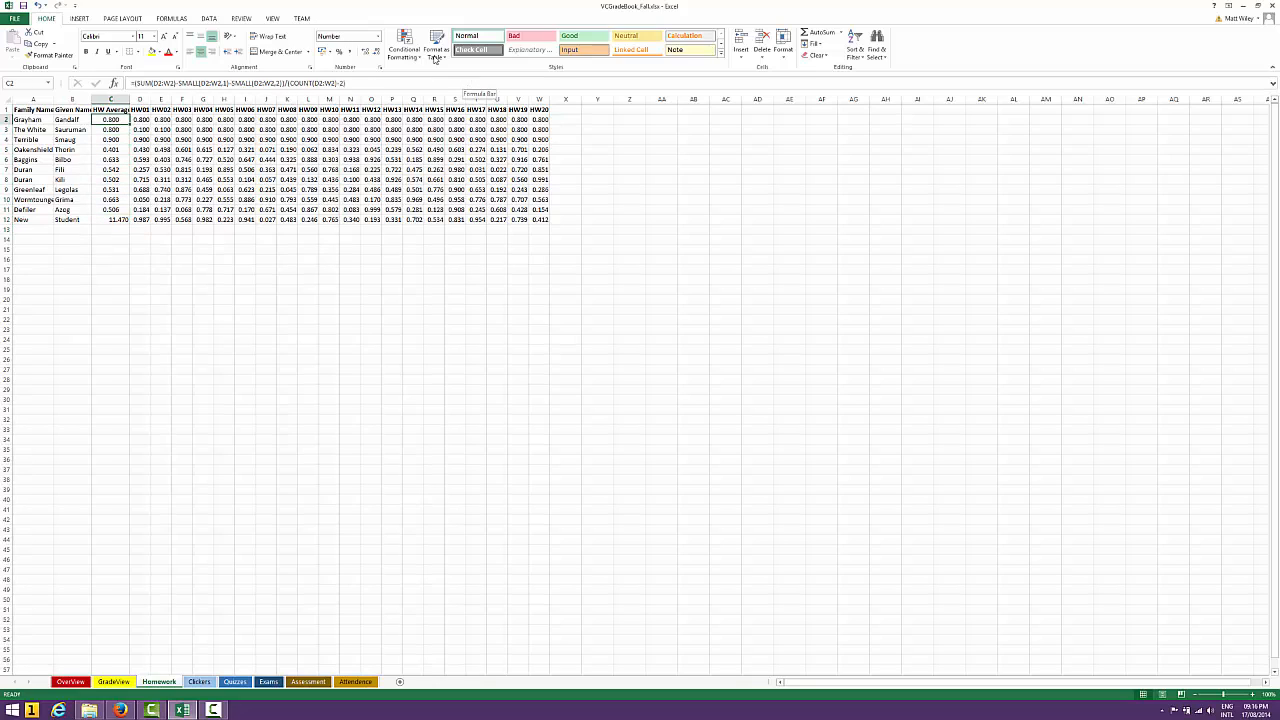
{"action": "left_click_drag", "start_coordinate": [179, 82], "coordinate": [298, 84]}
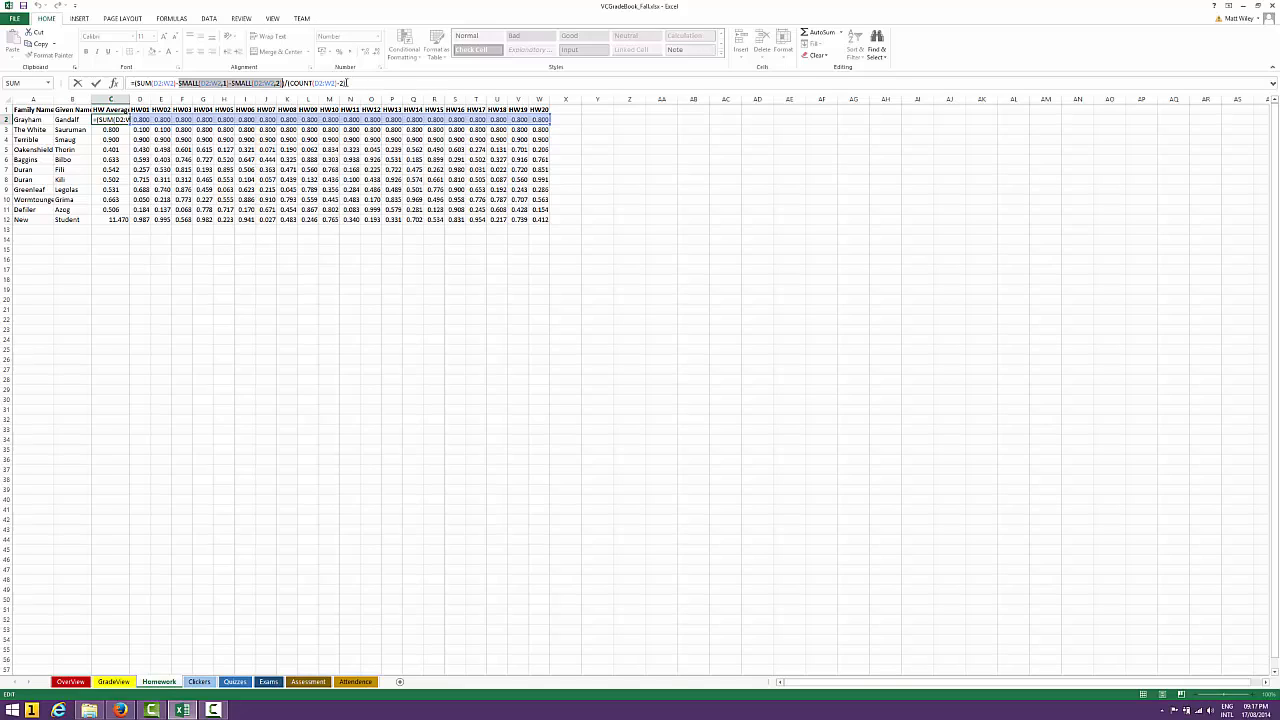
{"action": "left_click", "coordinate": [346, 83]}
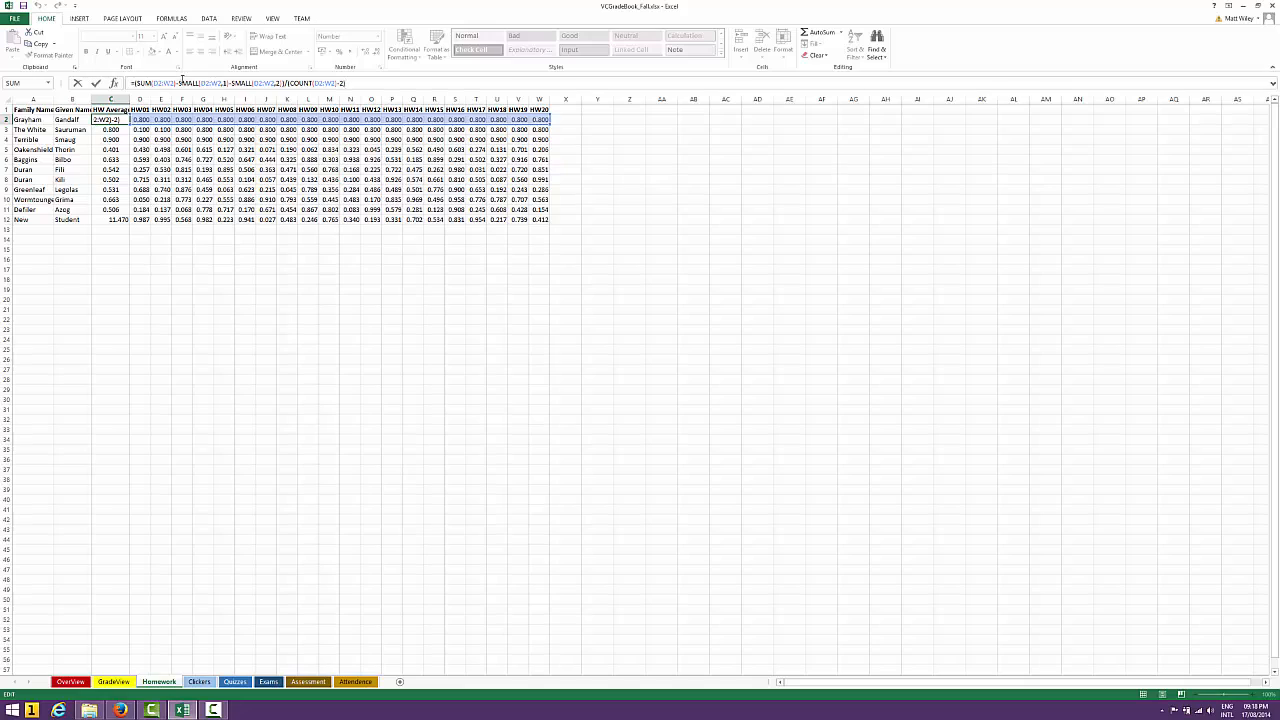
Examine the range and rank arguments of each SMALL function in C2, plus the formula's whole numerator
{"action": "left_click_drag", "start_coordinate": [179, 83], "coordinate": [229, 83]}
{"action": "left_click", "coordinate": [201, 83]}
{"action": "left_click_drag", "start_coordinate": [201, 83], "coordinate": [226, 83]}
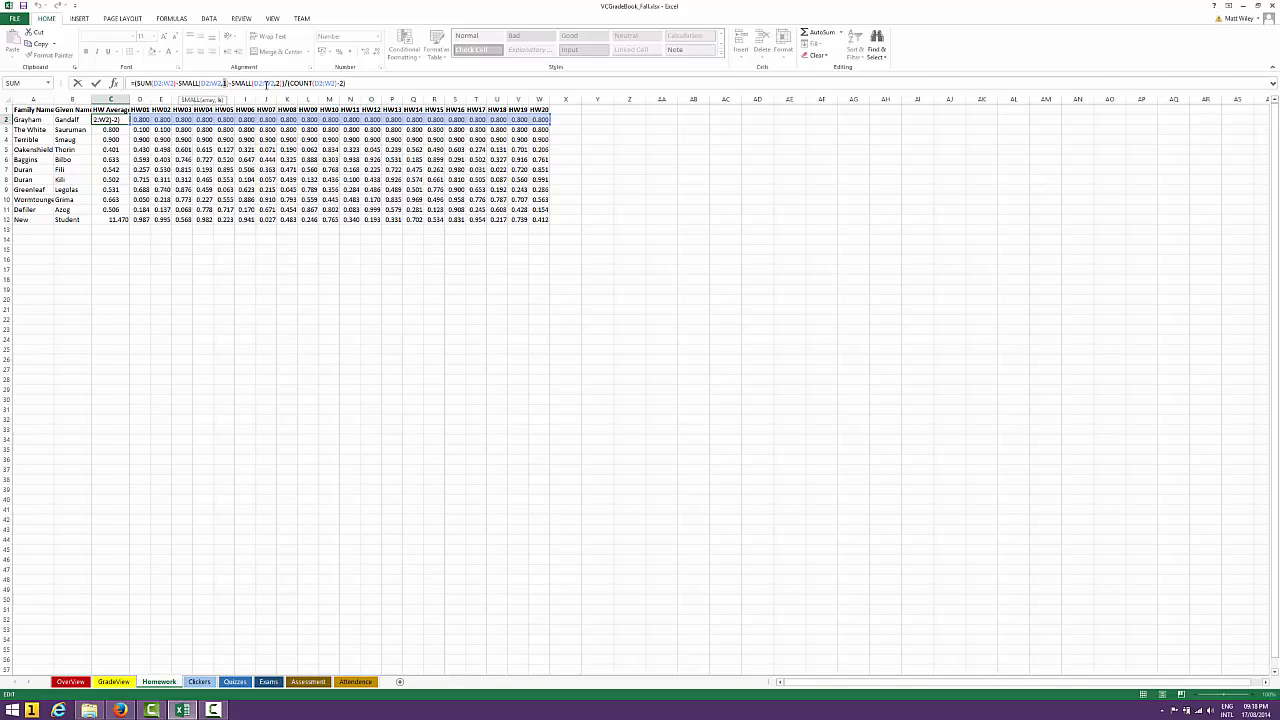
{"action": "left_click_drag", "start_coordinate": [275, 83], "coordinate": [281, 83]}
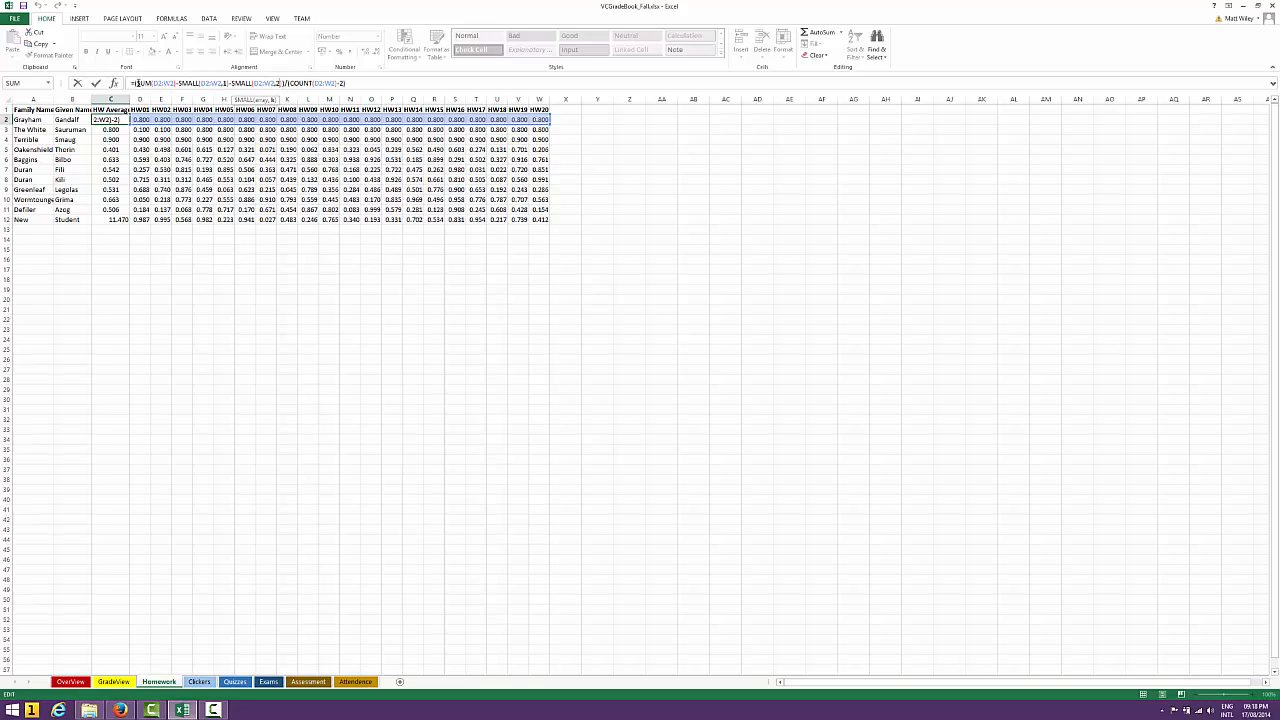
{"action": "left_click_drag", "start_coordinate": [137, 83], "coordinate": [278, 84]}
{"action": "left_click", "coordinate": [348, 84]}
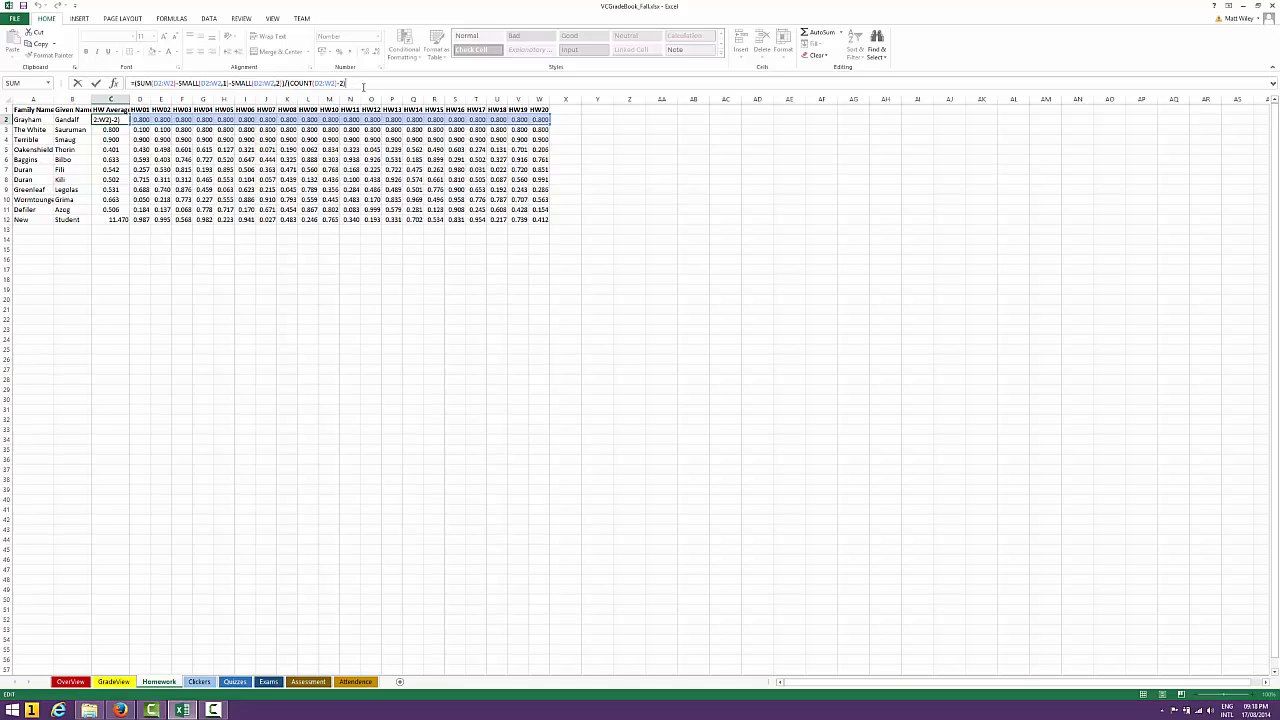
{"action": "key", "text": "Return"}
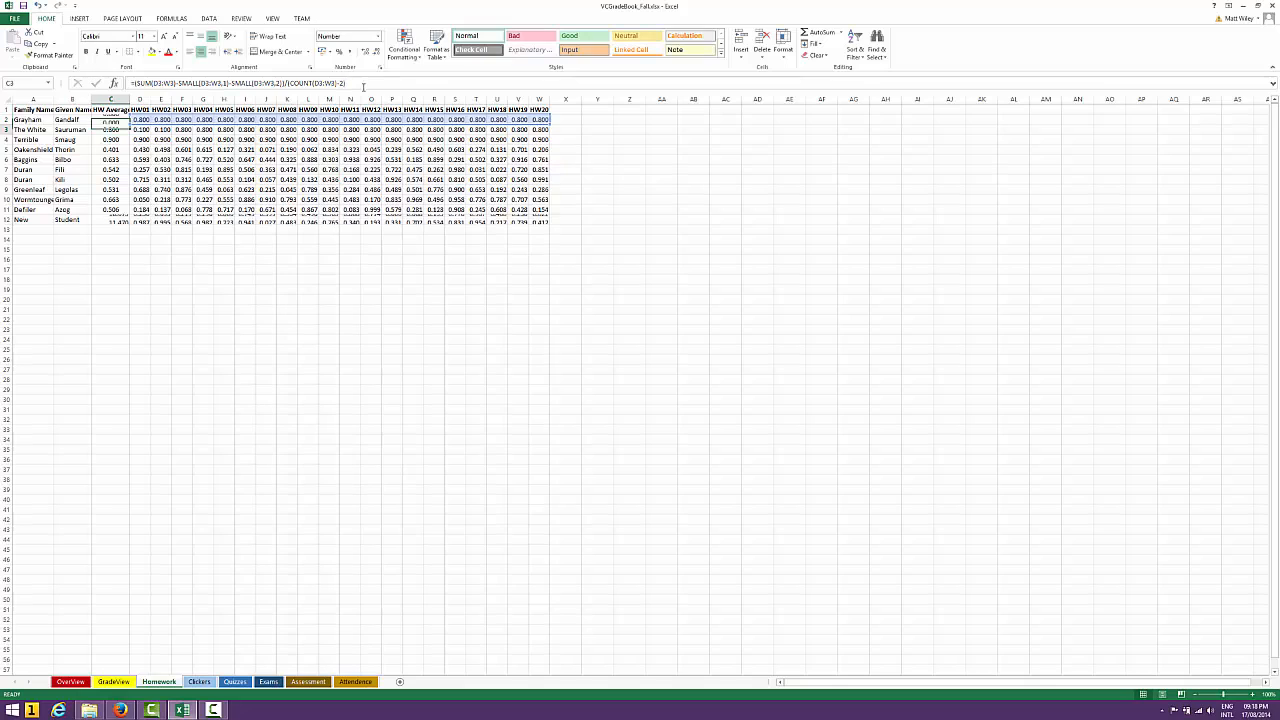
Extend the new student's formula in C12 by subtracting SMALL(D12:W12,1) from the SUM
{"action": "key", "text": "Down"}
{"action": "key", "text": "Down"}
{"action": "key", "text": "Down"}
{"action": "key", "text": "Down"}
{"action": "key", "text": "Down"}
{"action": "key", "text": "Down"}
{"action": "key", "text": "Down"}
{"action": "key", "text": "Down"}
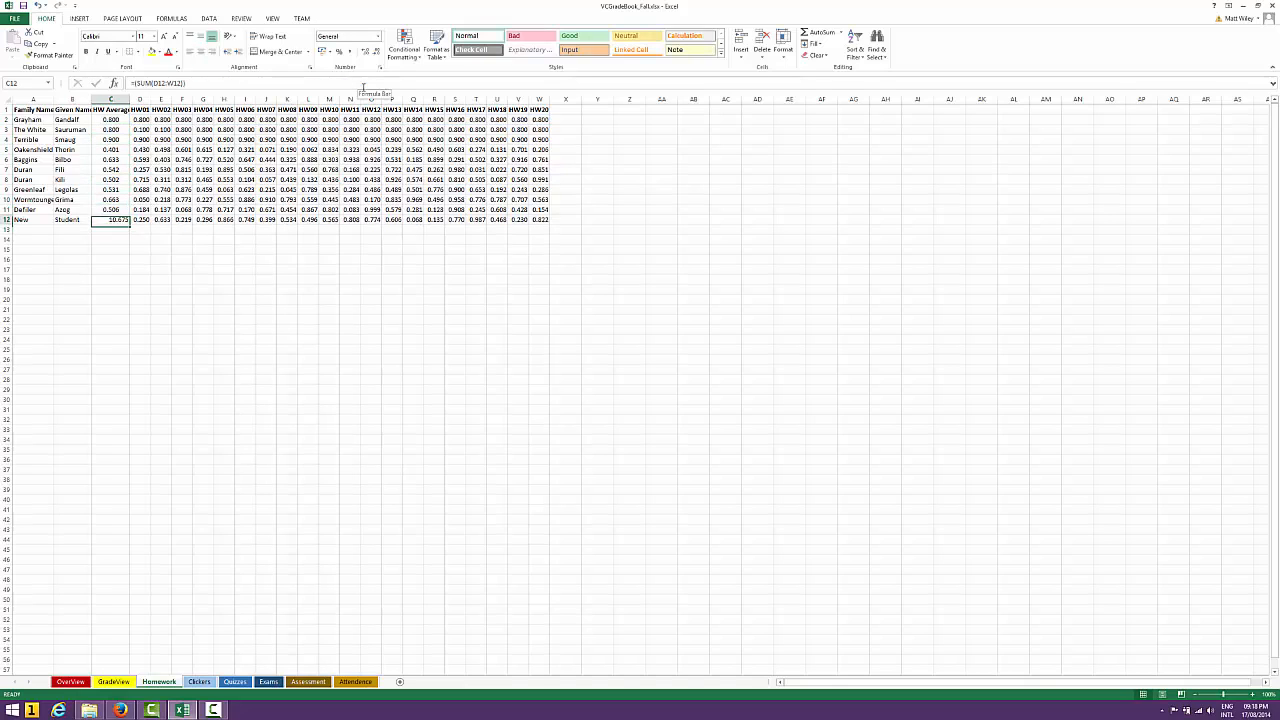
{"action": "left_click", "coordinate": [322, 79]}
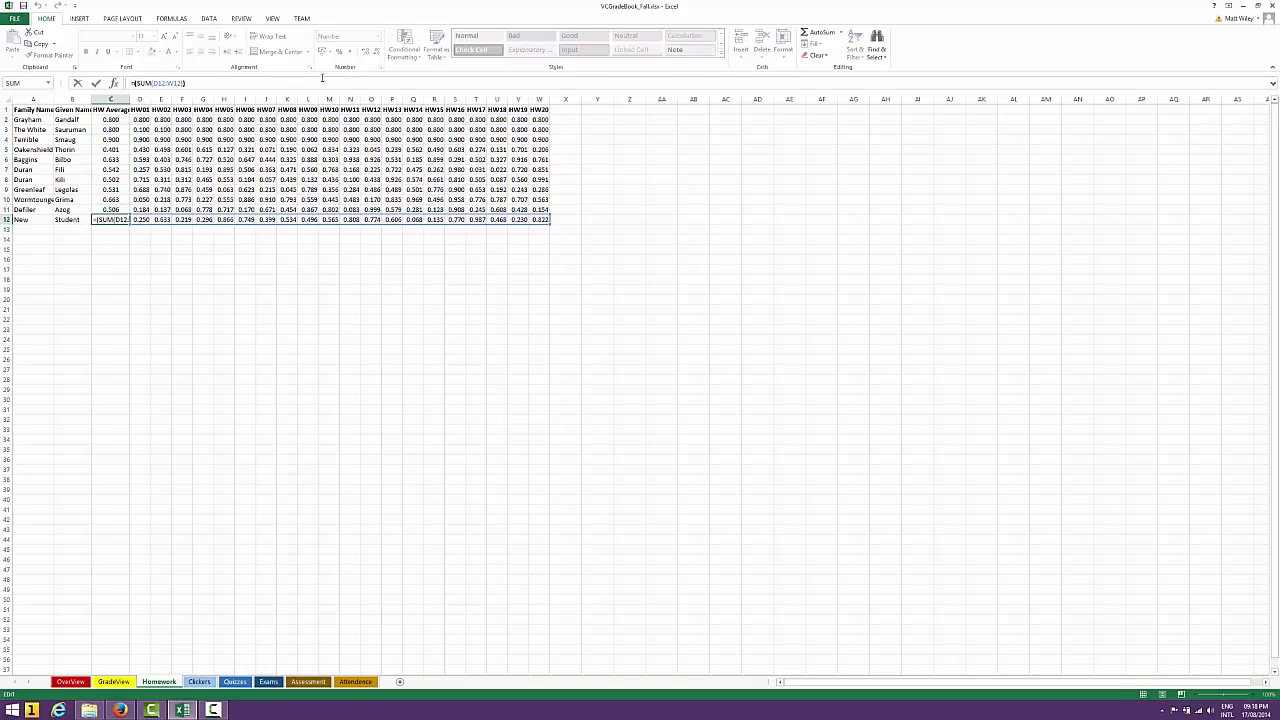
{"action": "key", "text": "Left"}
{"action": "key", "text": "Left"}
{"action": "key", "text": "Right"}
{"action": "key", "text": "Right"}
{"action": "key", "text": "BackSpace"}
{"action": "type", "text": "-small("}
{"action": "left_click_drag", "start_coordinate": [141, 219], "coordinate": [546, 221]}
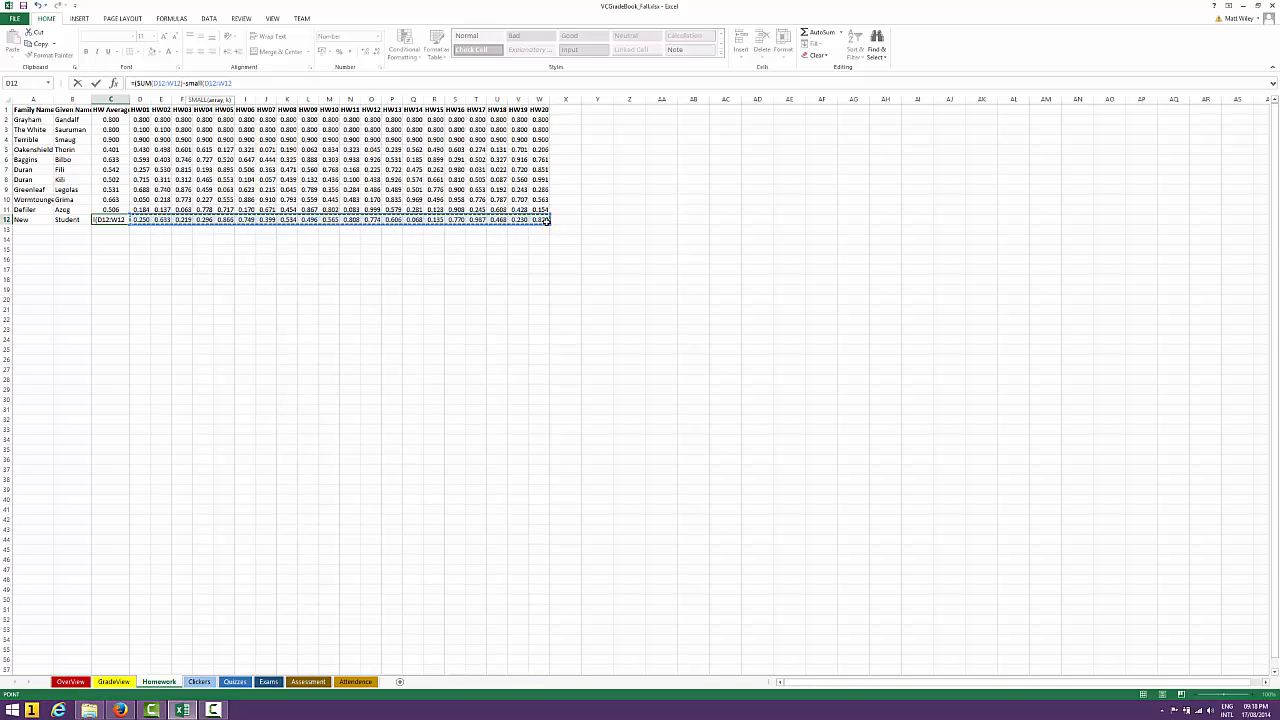
{"action": "type", "text": ","}
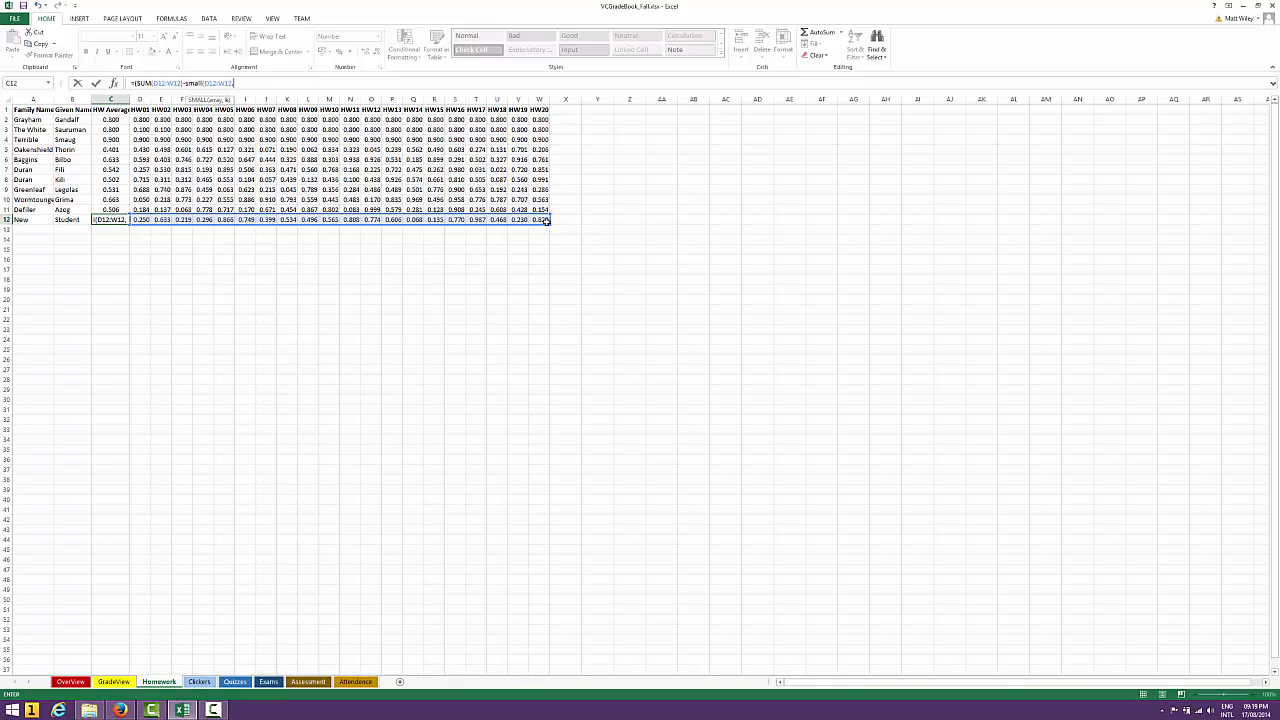
{"action": "type", "text": "1"}
{"action": "type", "text": ")-small9"}
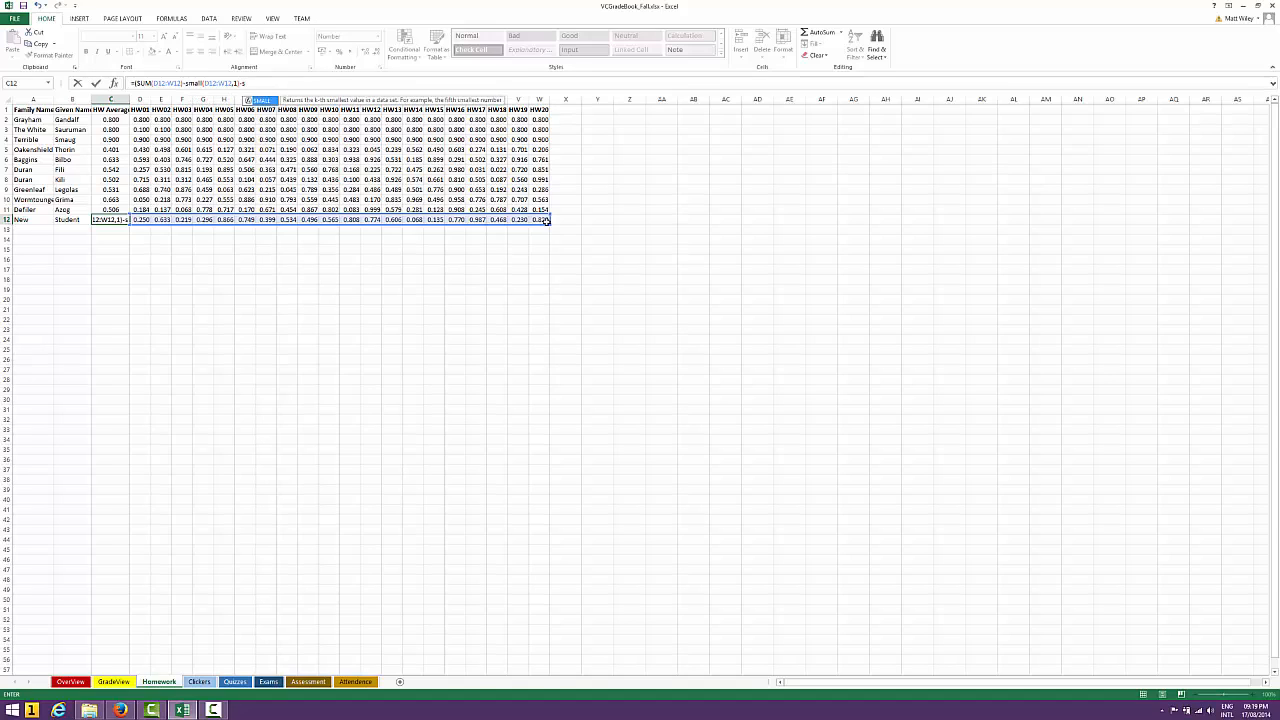
Complete the new student's C12 formula by also subtracting SMALL(D12:W12,2) from the SUM, then review the entered formula
{"action": "key", "text": "BackSpace"}
{"action": "type", "text": "("}
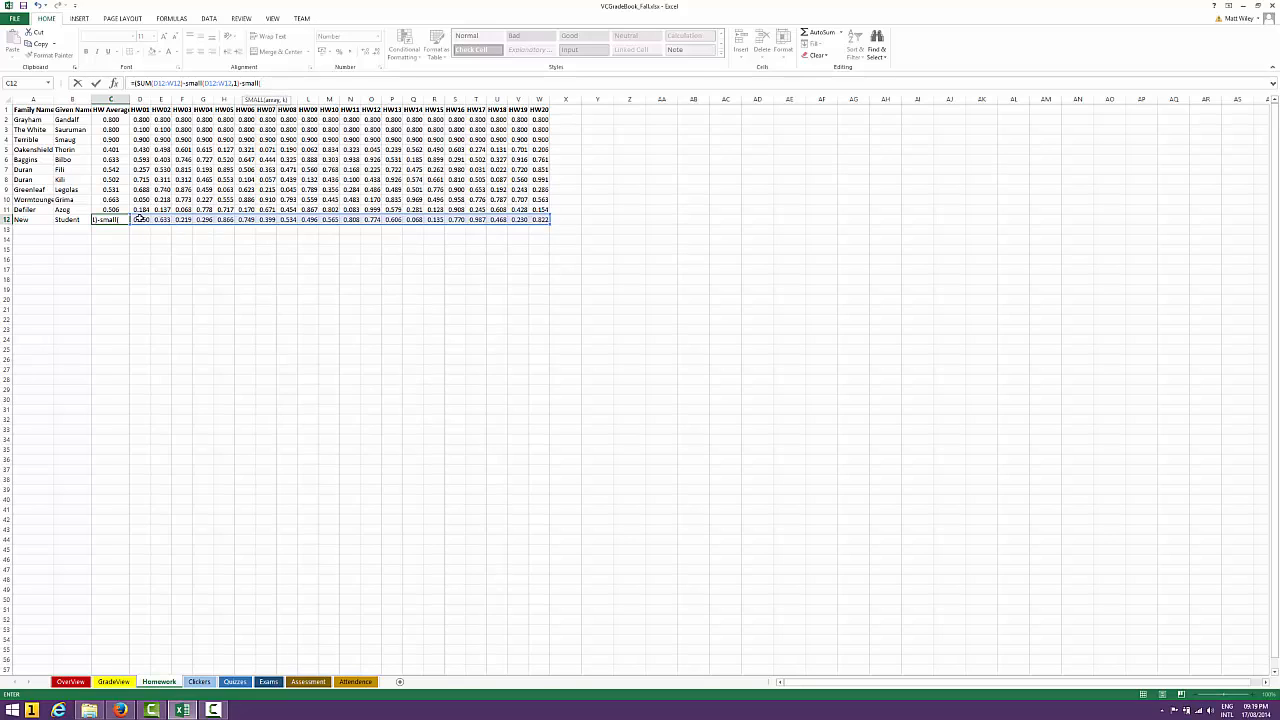
{"action": "left_click_drag", "start_coordinate": [140, 218], "coordinate": [538, 219]}
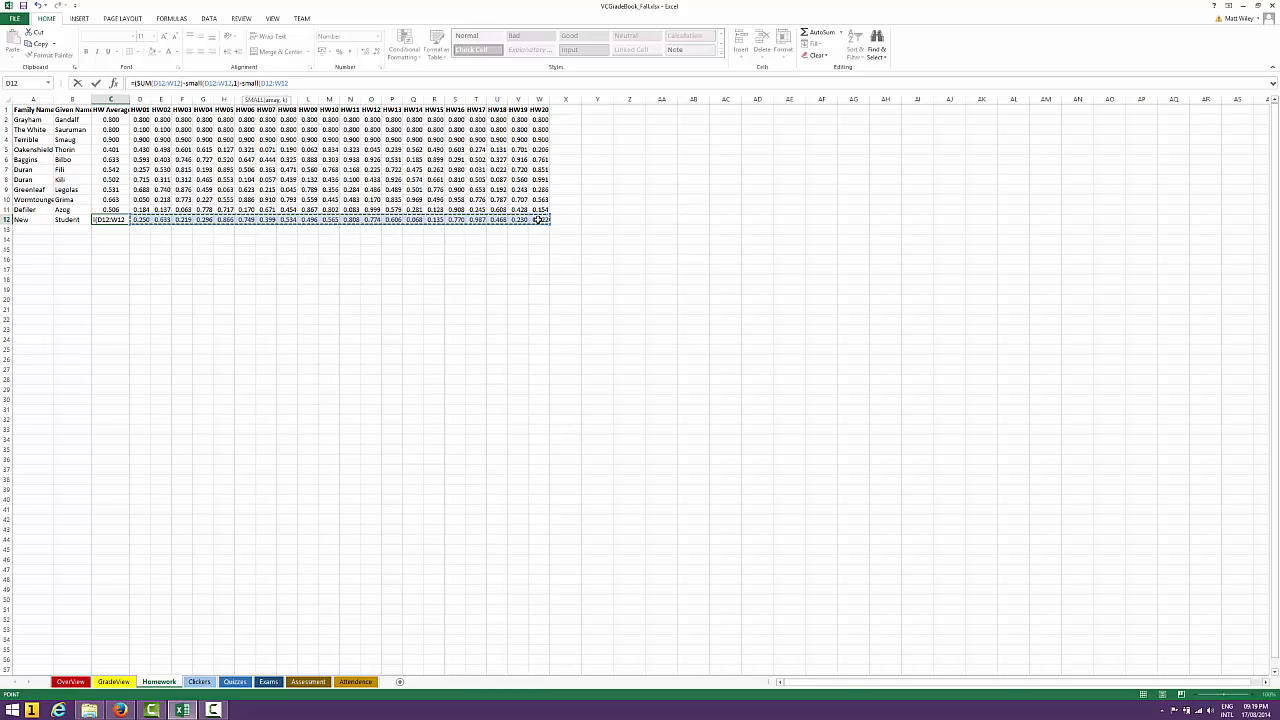
{"action": "type", "text": ",2)"}
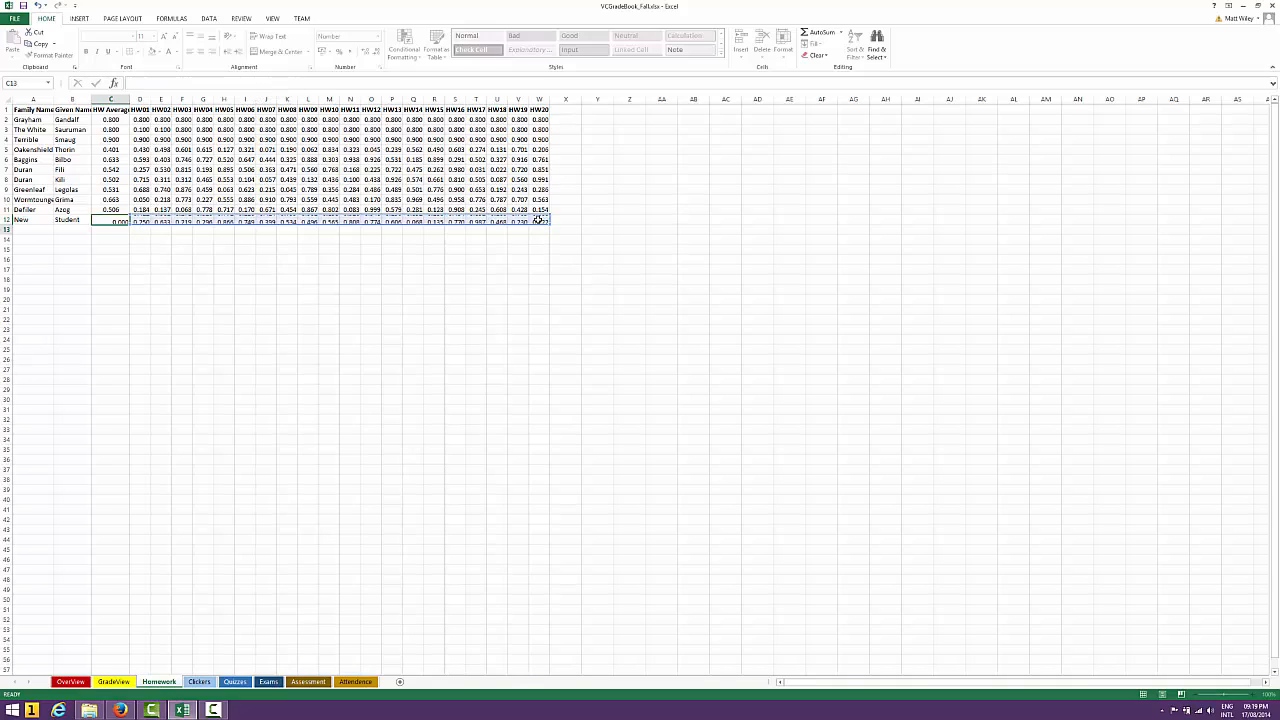
{"action": "key", "text": "Return"}
{"action": "key", "text": "Up"}
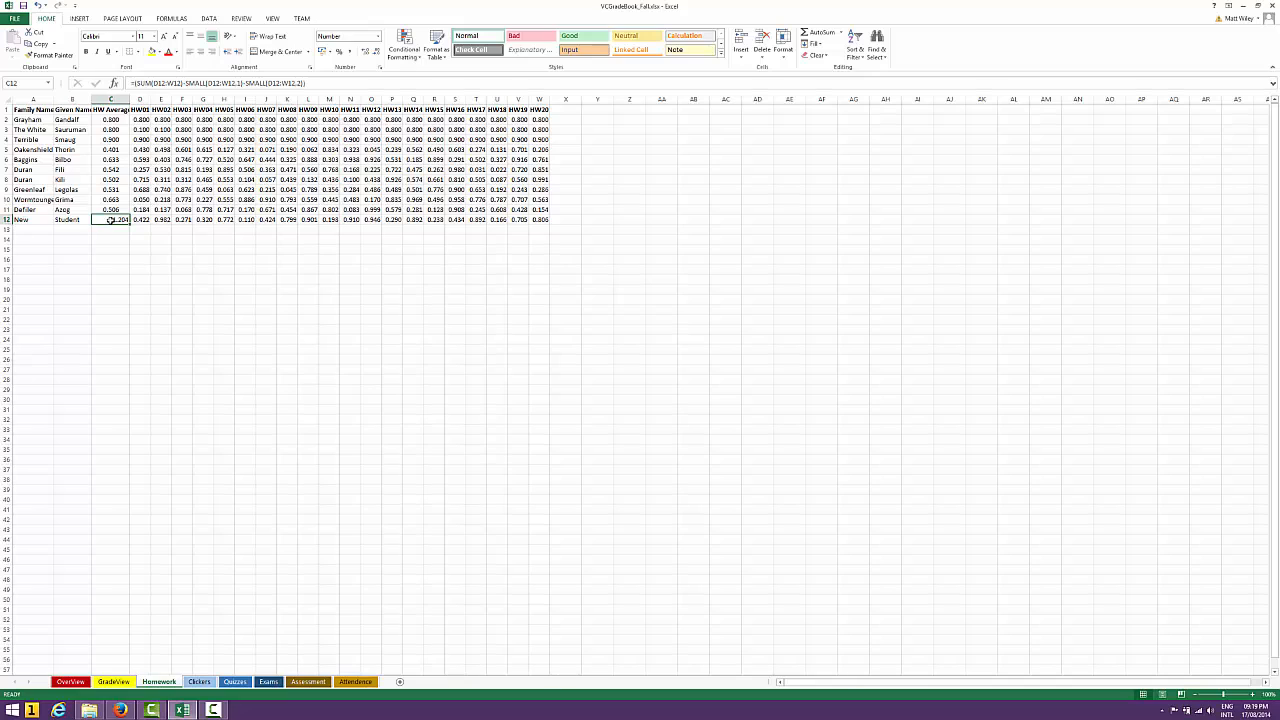
{"action": "left_click", "coordinate": [330, 84]}
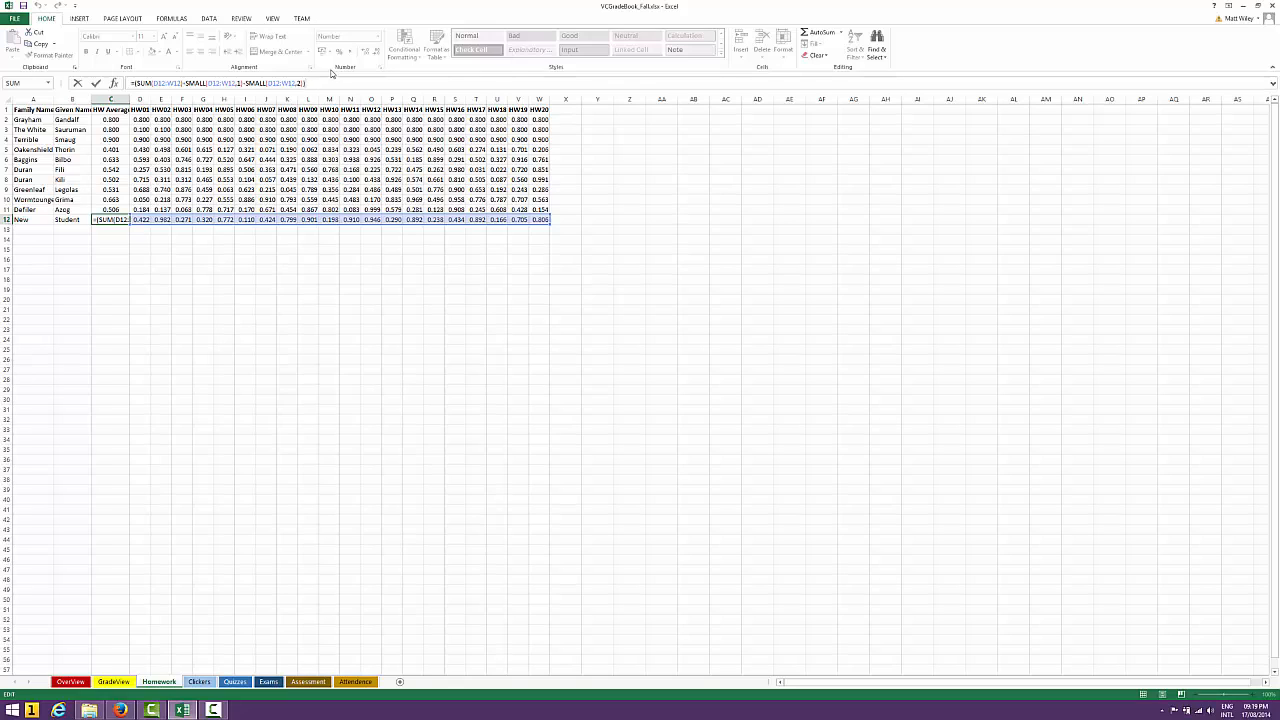
{"action": "key", "text": "Return"}
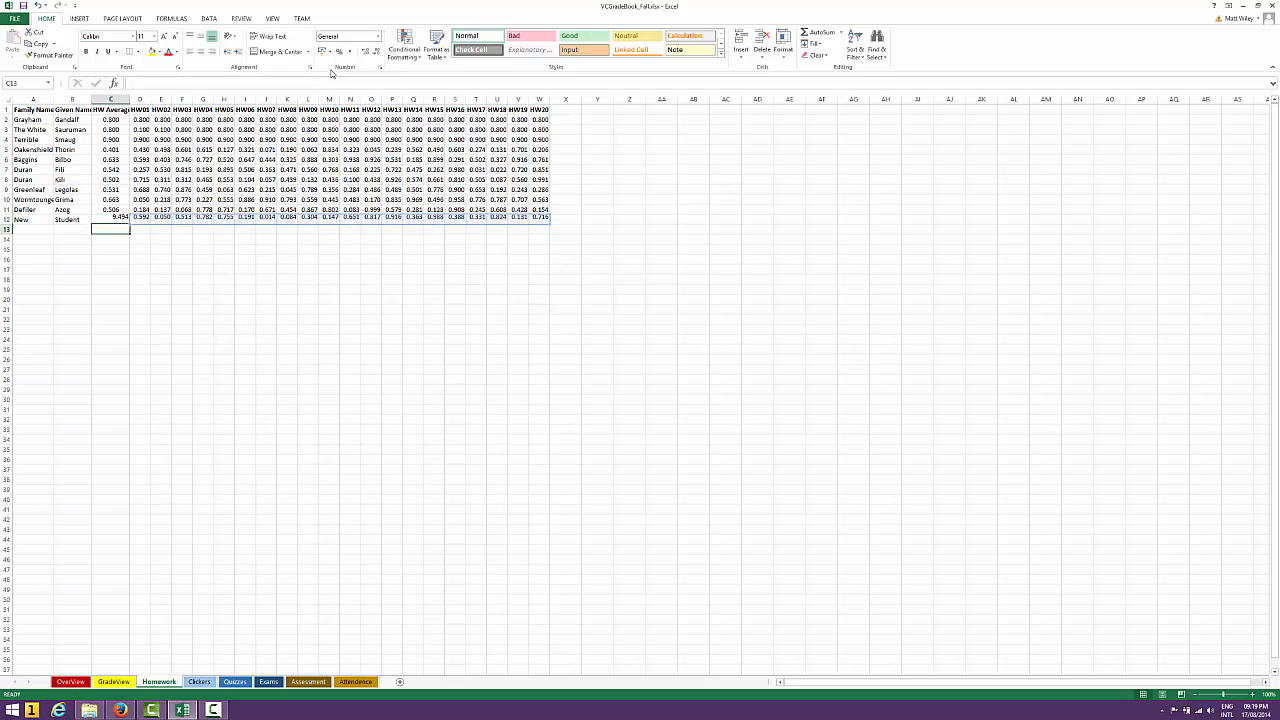
{"action": "key", "text": "Up"}
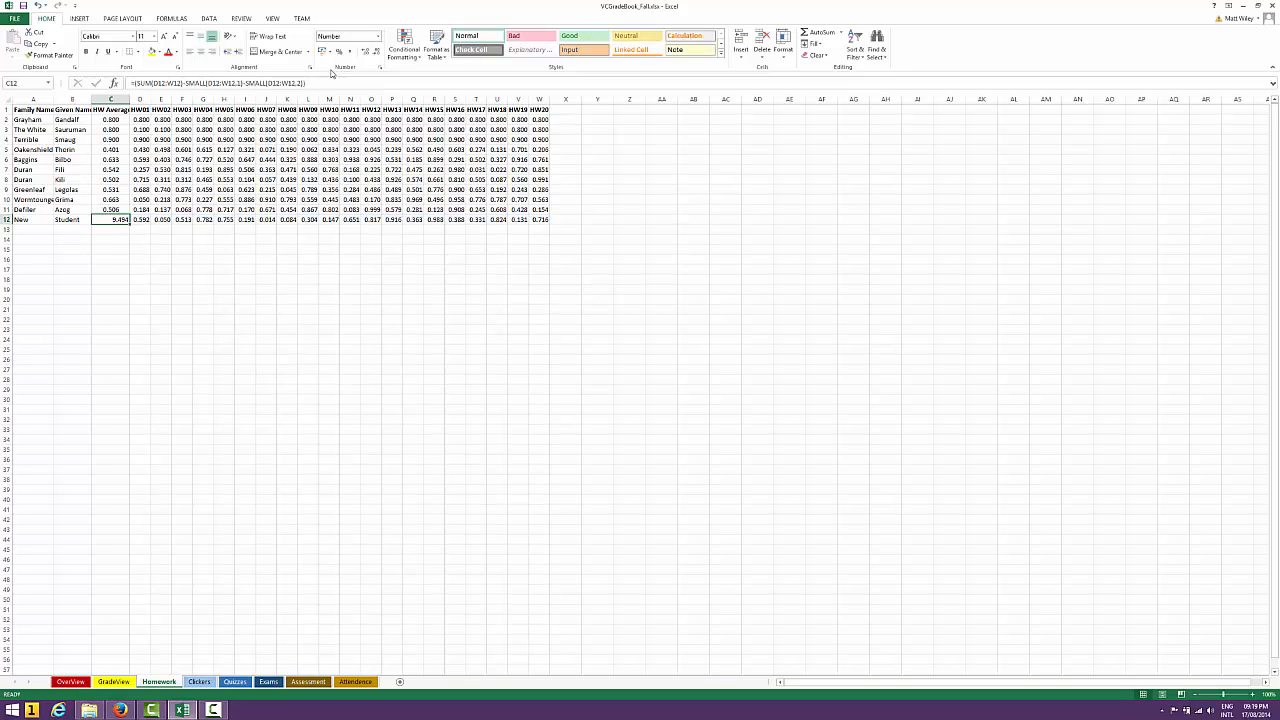
Clear the new student's HW03 through HW20 scores in F12:W12, keeping only the first two homework scores
{"action": "key", "text": "Right"}
{"action": "key", "text": "Right"}
{"action": "key", "text": "Right"}
{"action": "key", "text": "Right"}
{"action": "key", "text": "Right"}
{"action": "key", "text": "Right"}
{"action": "key", "text": "Right"}
{"action": "key", "text": "Right"}
{"action": "key", "text": "Right"}
{"action": "key", "text": "Right"}
{"action": "key", "text": "Right"}
{"action": "key", "text": "Right"}
{"action": "key", "text": "Right"}
{"action": "key", "text": "Right"}
{"action": "key", "text": "Right"}
{"action": "key", "text": "Right"}
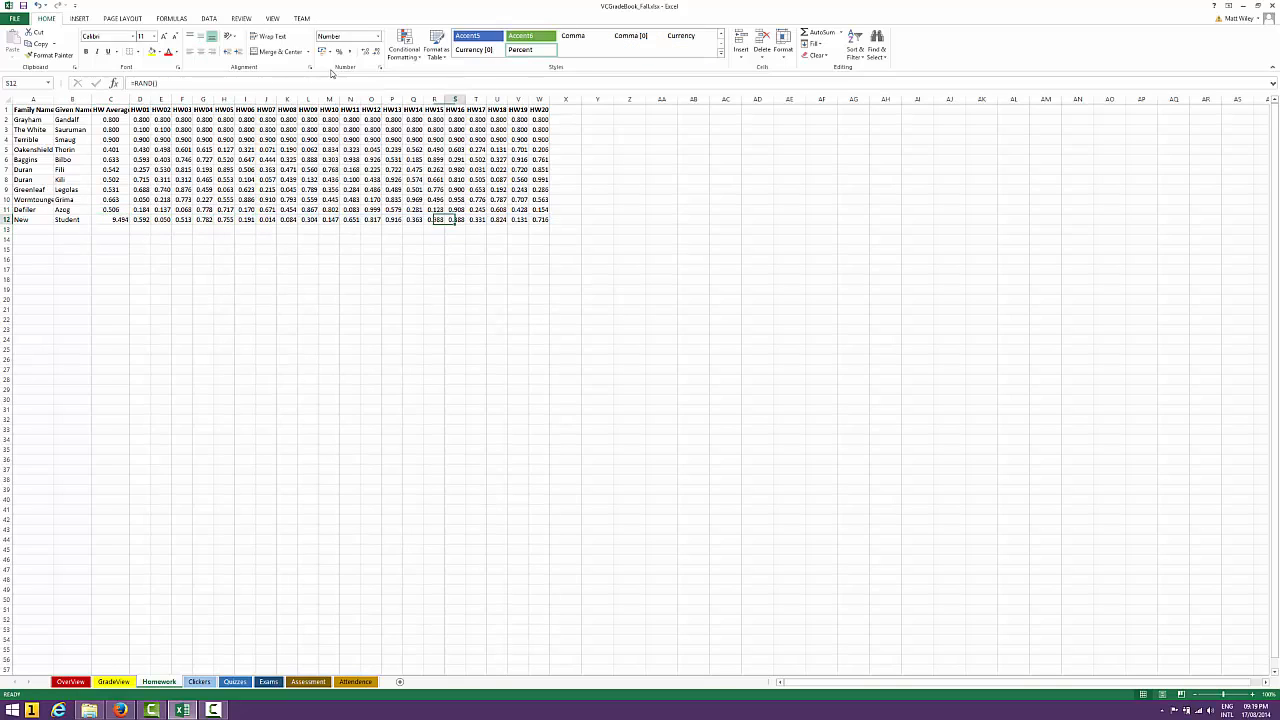
{"action": "key", "text": "ctrl+Right"}
{"action": "key", "text": "Left"}
{"action": "key", "text": "Left"}
{"action": "key", "text": "Left"}
{"action": "key", "text": "Left"}
{"action": "key", "text": "Left"}
{"action": "key", "text": "Left"}
{"action": "key", "text": "Left"}
{"action": "key", "text": "Left"}
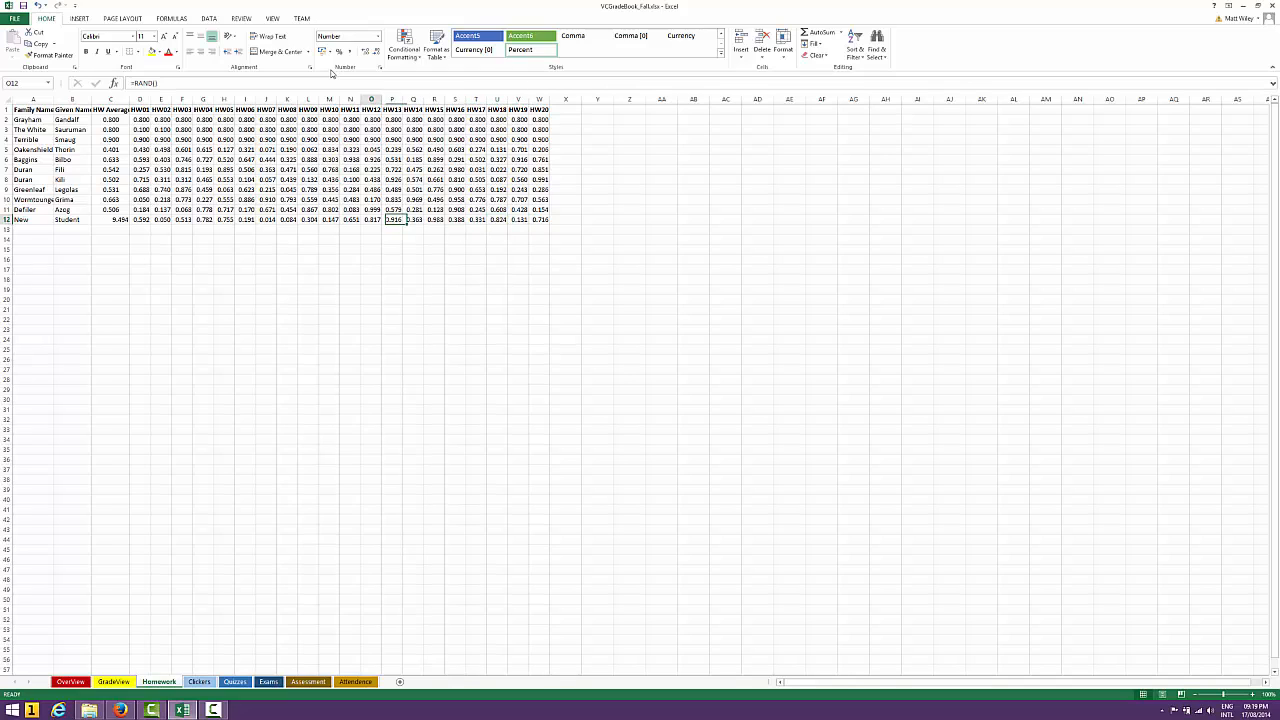
{"action": "key", "text": "Left"}
{"action": "key", "text": "Left"}
{"action": "key", "text": "Left"}
{"action": "key", "text": "Left"}
{"action": "key", "text": "Left"}
{"action": "key", "text": "Left"}
{"action": "key", "text": "Left"}
{"action": "key", "text": "Left"}
{"action": "key", "text": "Left"}
{"action": "key", "text": "Left"}
{"action": "key", "text": "Left"}
{"action": "key", "text": "Left"}
{"action": "key", "text": "Right"}
{"action": "key", "text": "Right"}
{"action": "key", "text": "Right"}
{"action": "key", "text": "shift+Right"}
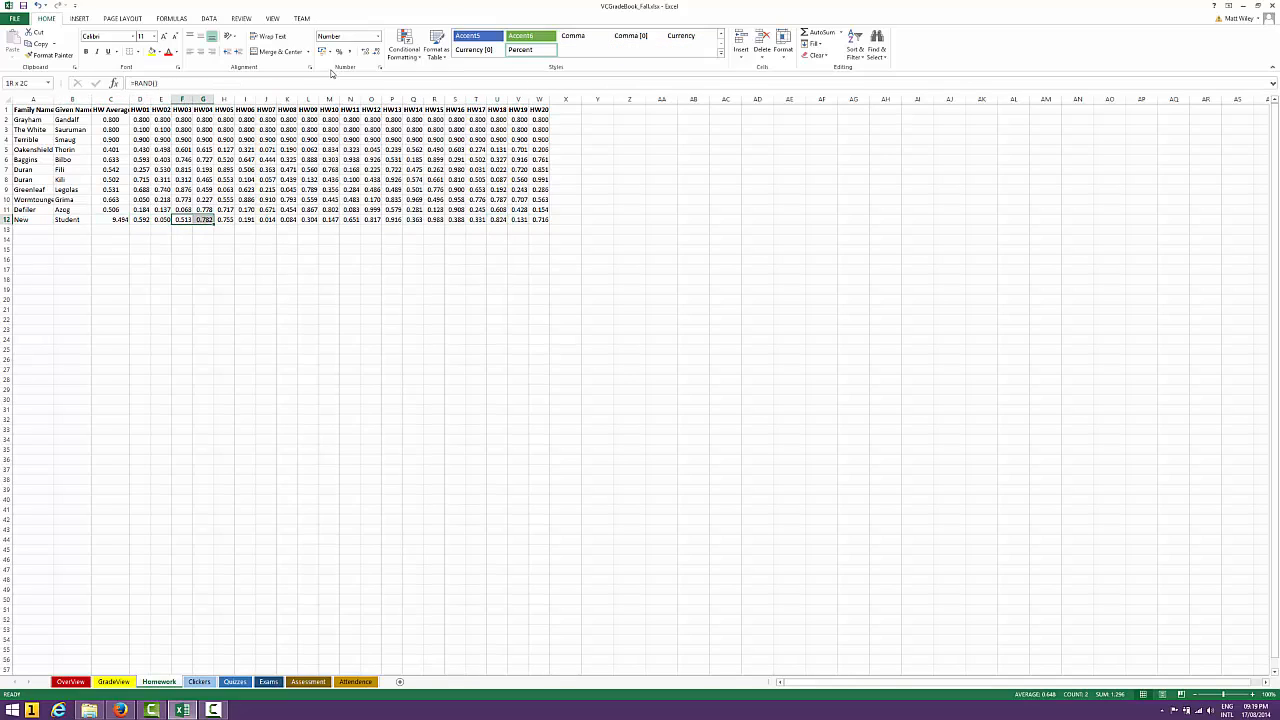
{"action": "key", "text": "shift+Right"}
{"action": "key", "text": "shift+Right"}
{"action": "key", "text": "shift+Right"}
{"action": "key", "text": "shift+Right"}
{"action": "key", "text": "shift+Right"}
{"action": "key", "text": "shift+Right"}
{"action": "key", "text": "shift+Right"}
{"action": "key", "text": "shift+Right"}
{"action": "key", "text": "shift+Right"}
{"action": "key", "text": "shift+Right"}
{"action": "key", "text": "shift+Right"}
{"action": "key", "text": "shift+Right"}
{"action": "key", "text": "shift+Right"}
{"action": "key", "text": "shift+Right"}
{"action": "key", "text": "shift+Right"}
{"action": "key", "text": "shift+Right"}
{"action": "key", "text": "shift+Right"}
{"action": "key", "text": "shift+Left"}
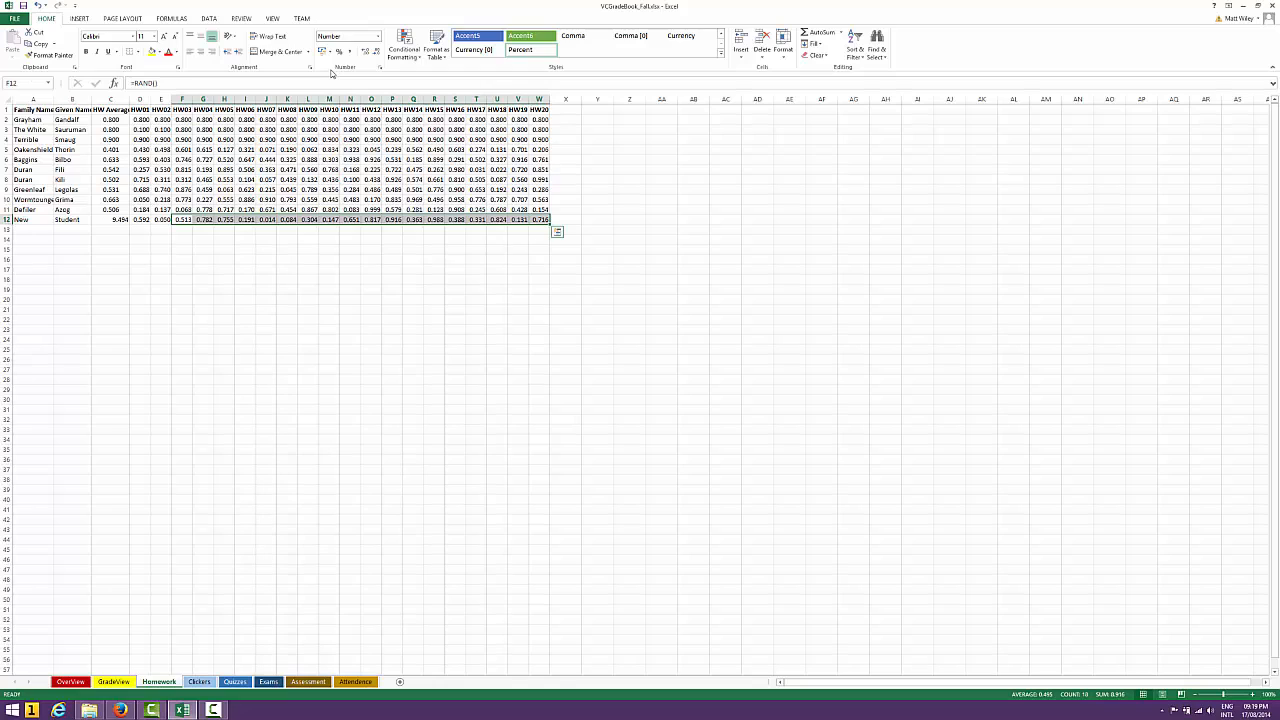
{"action": "key", "text": "Delete"}
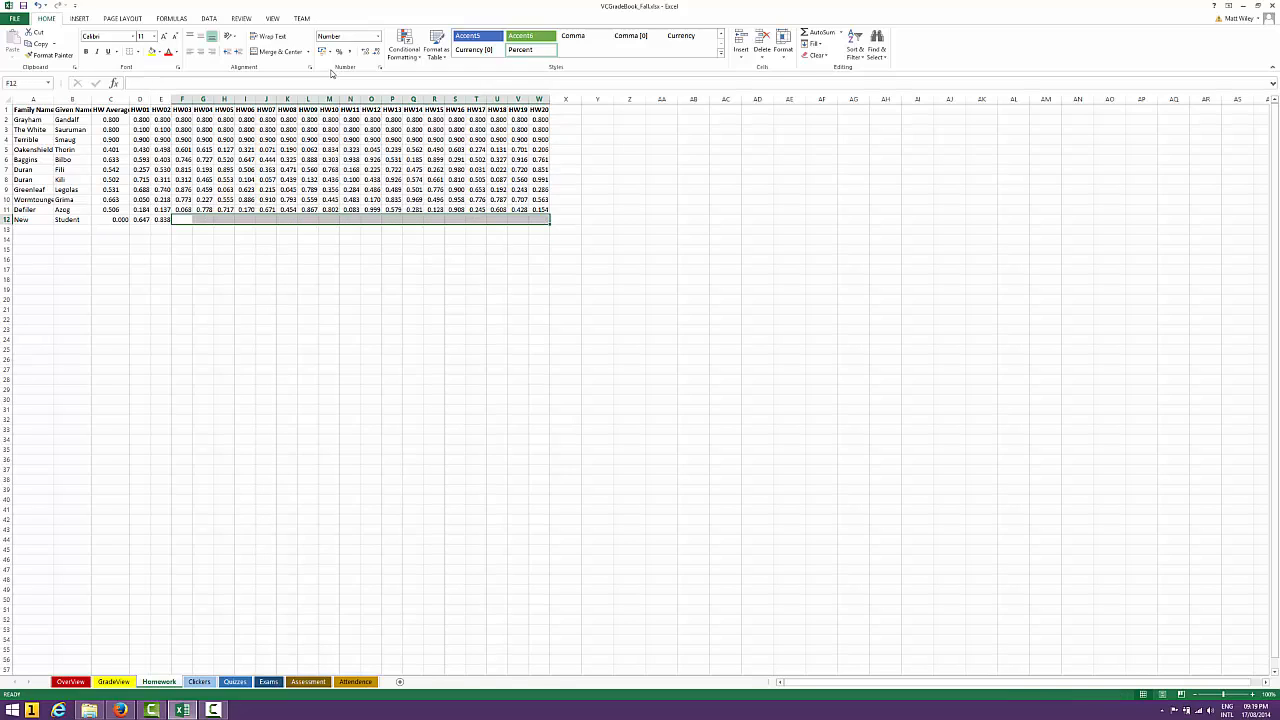
Check the new student's HW Average in C12, then enter 0.123 as the HW03 score in F12
{"action": "key", "text": "Left"}
{"action": "key", "text": "Left"}
{"action": "key", "text": "Left"}
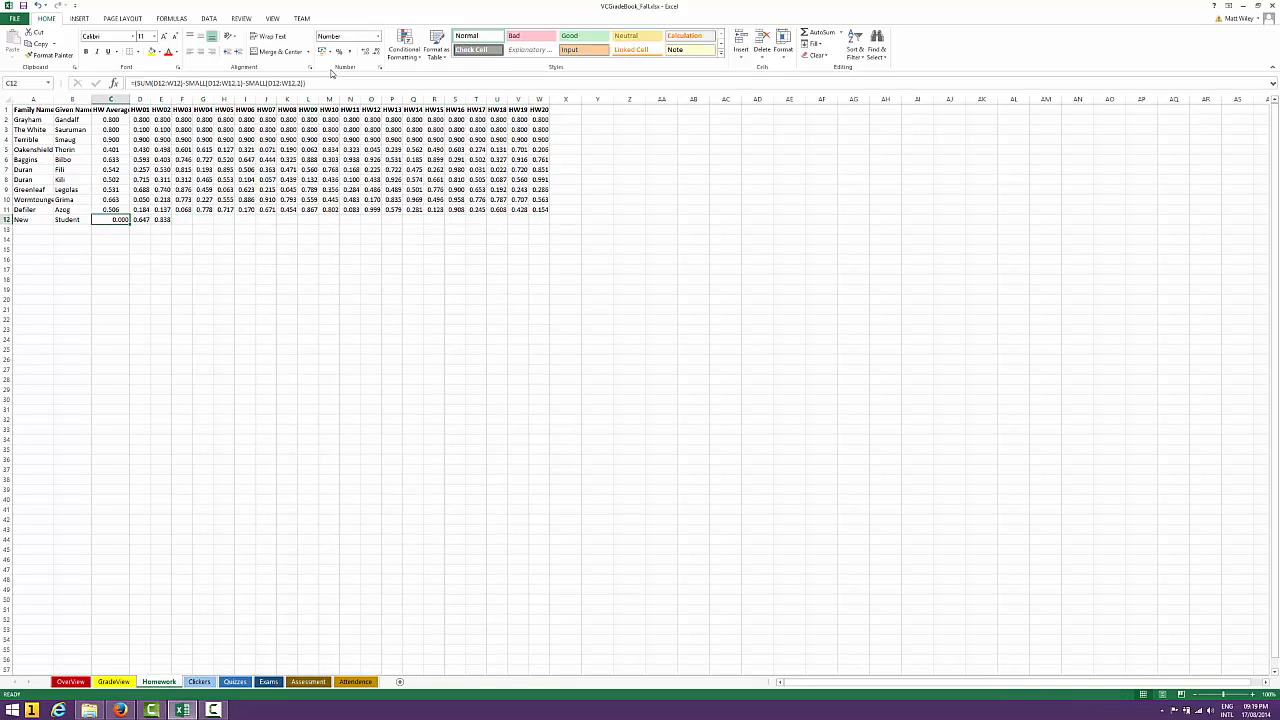
{"action": "key", "text": "Right"}
{"action": "key", "text": "Right"}
{"action": "key", "text": "Right"}
{"action": "type", "text": "="}
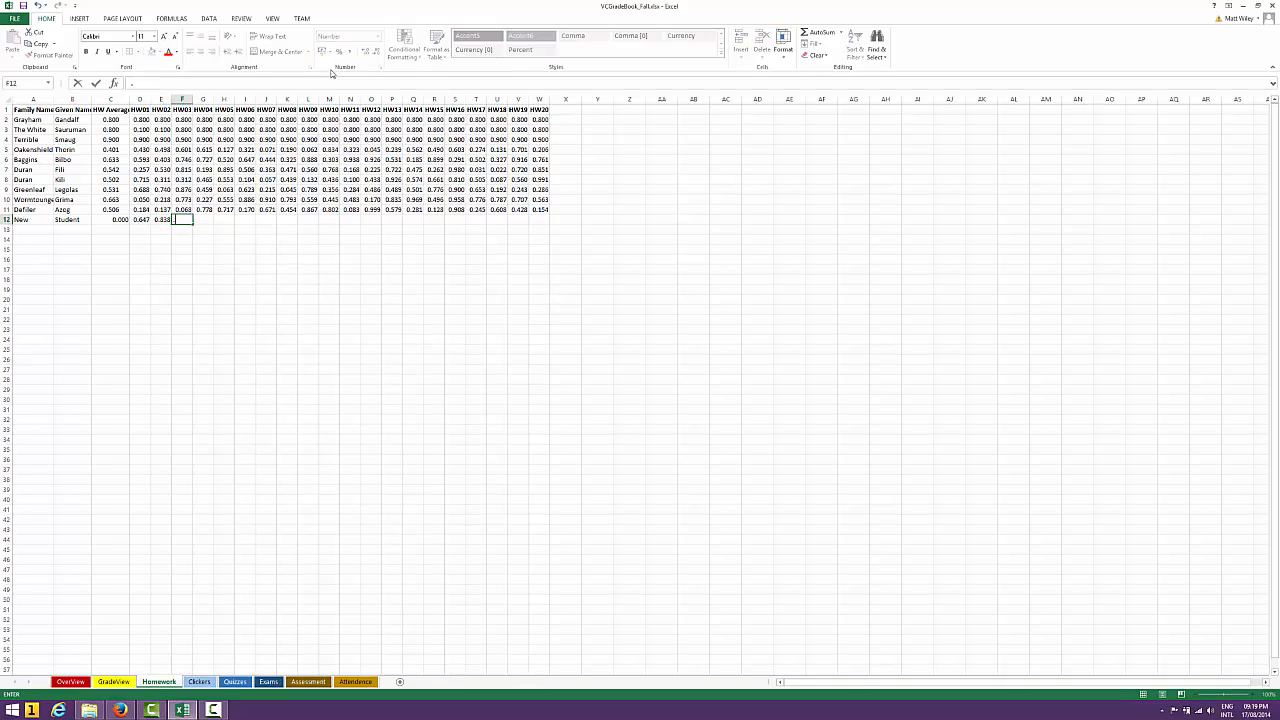
{"action": "type", "text": "RAND()"}
{"action": "key", "text": "Return"}
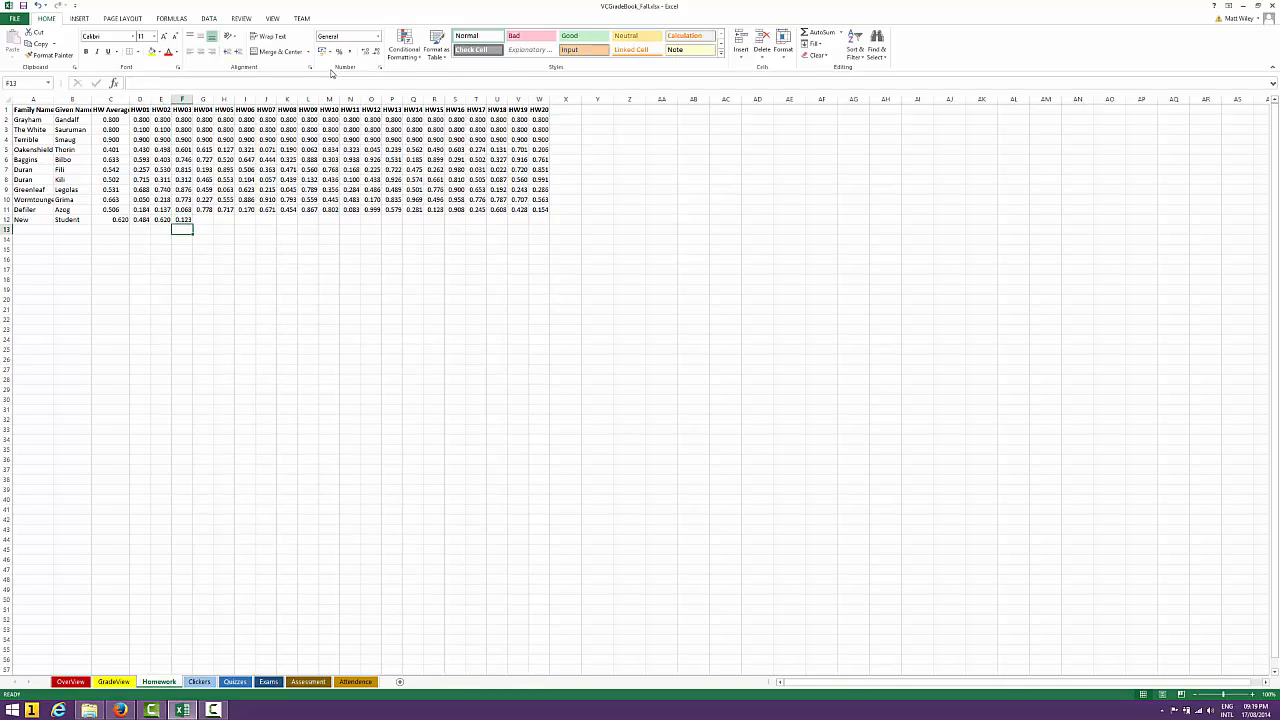
Compare the new student's C12 result with the individual HW01, HW02 and HW03 scores in row 12
{"action": "key", "text": "Up"}
{"action": "key", "text": "Left"}
{"action": "key", "text": "Left"}
{"action": "key", "text": "Left"}
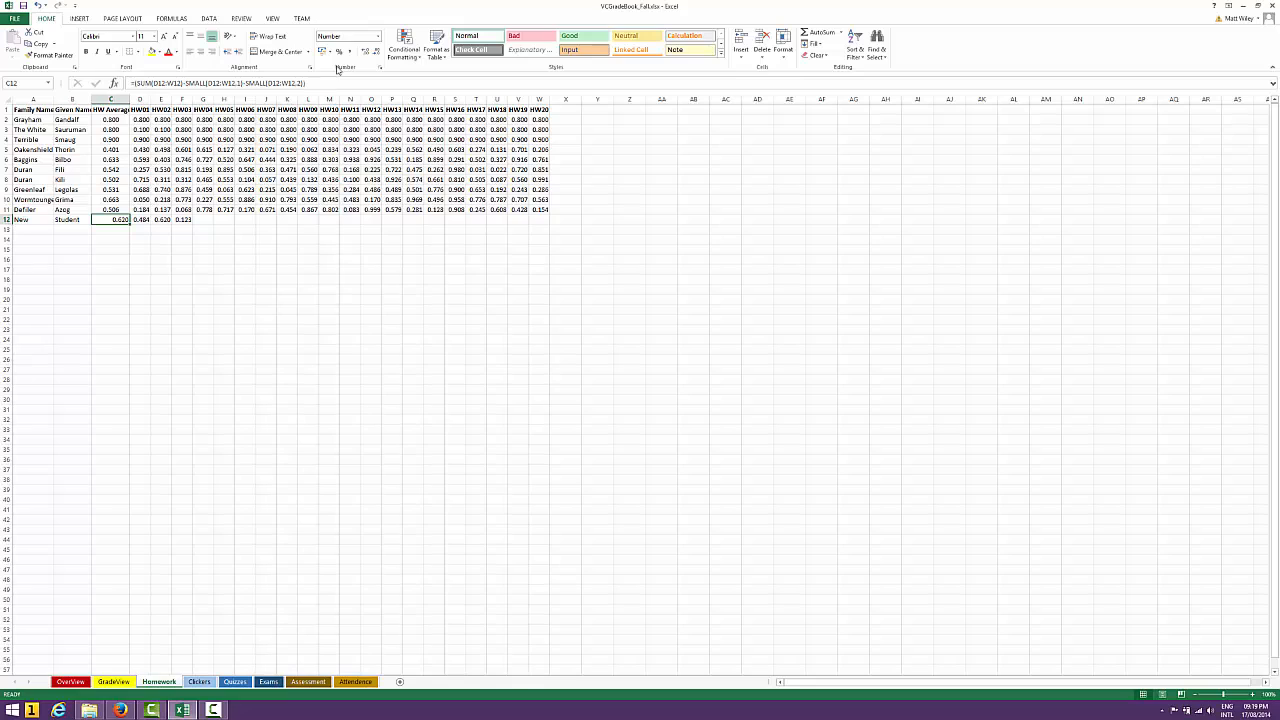
{"action": "left_click", "coordinate": [185, 220]}
{"action": "left_click", "coordinate": [140, 219]}
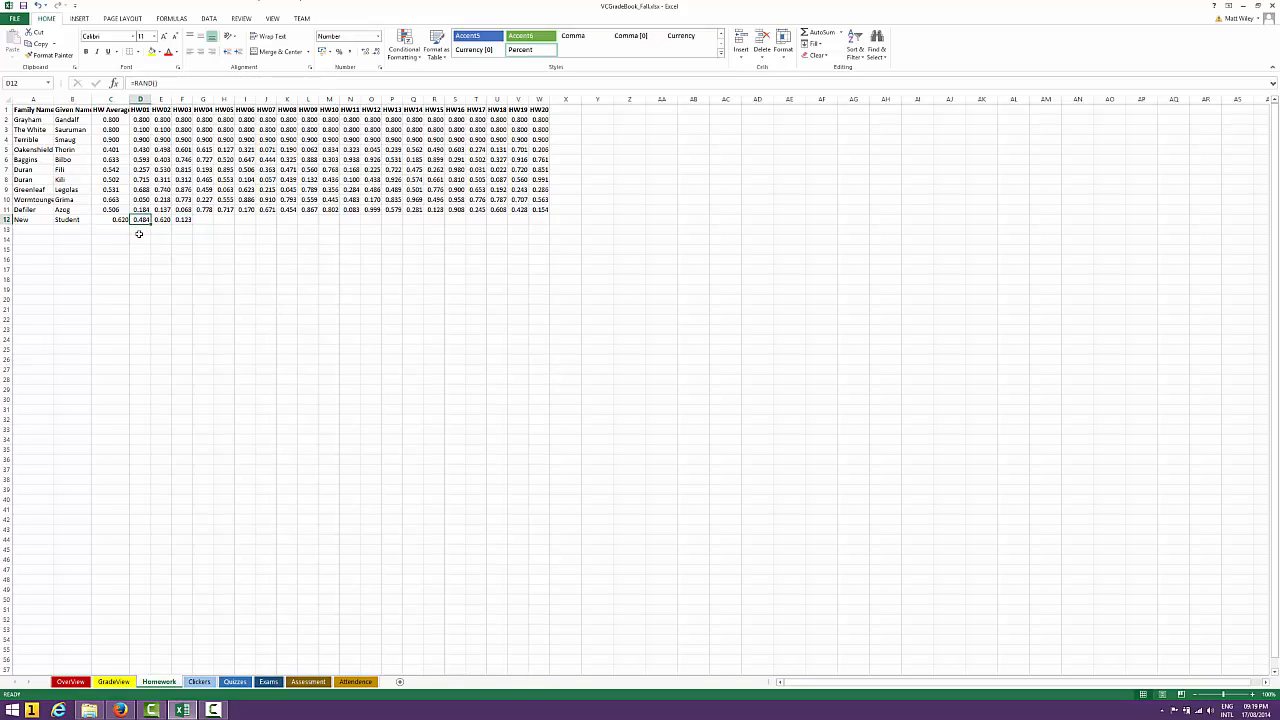
{"action": "left_click", "coordinate": [117, 219]}
{"action": "left_click", "coordinate": [162, 219]}
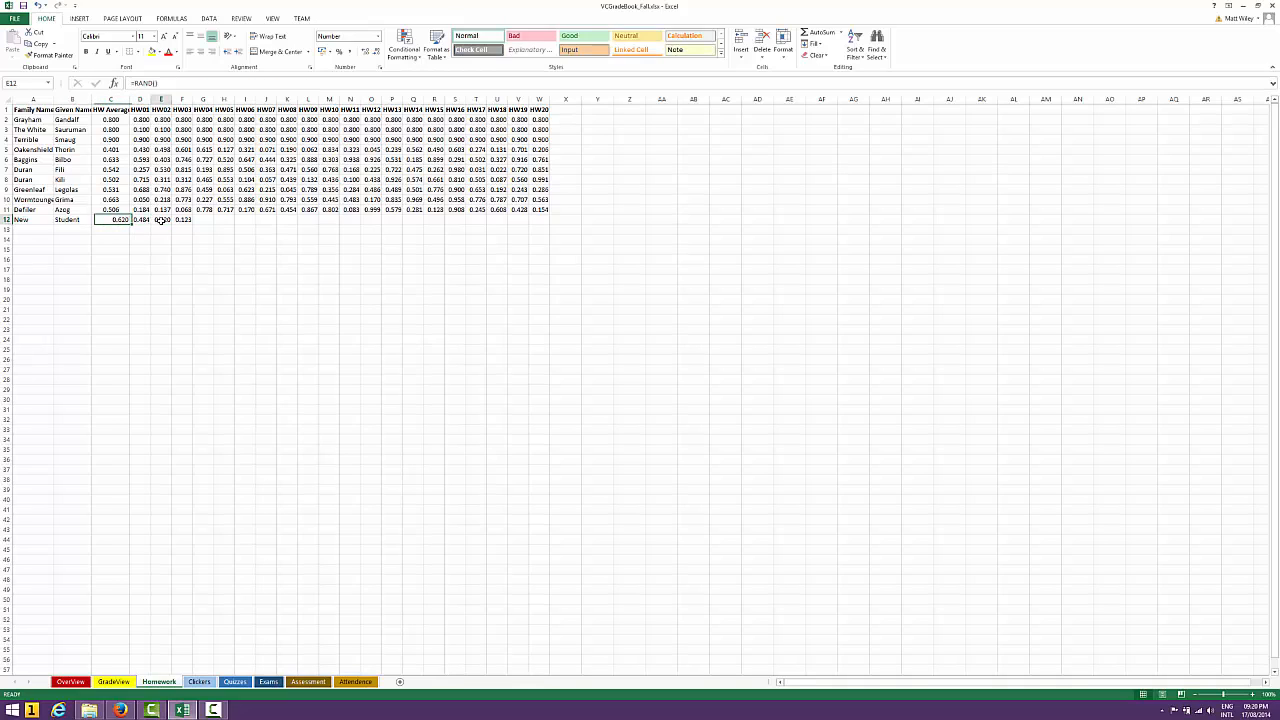
{"action": "left_click", "coordinate": [115, 220]}
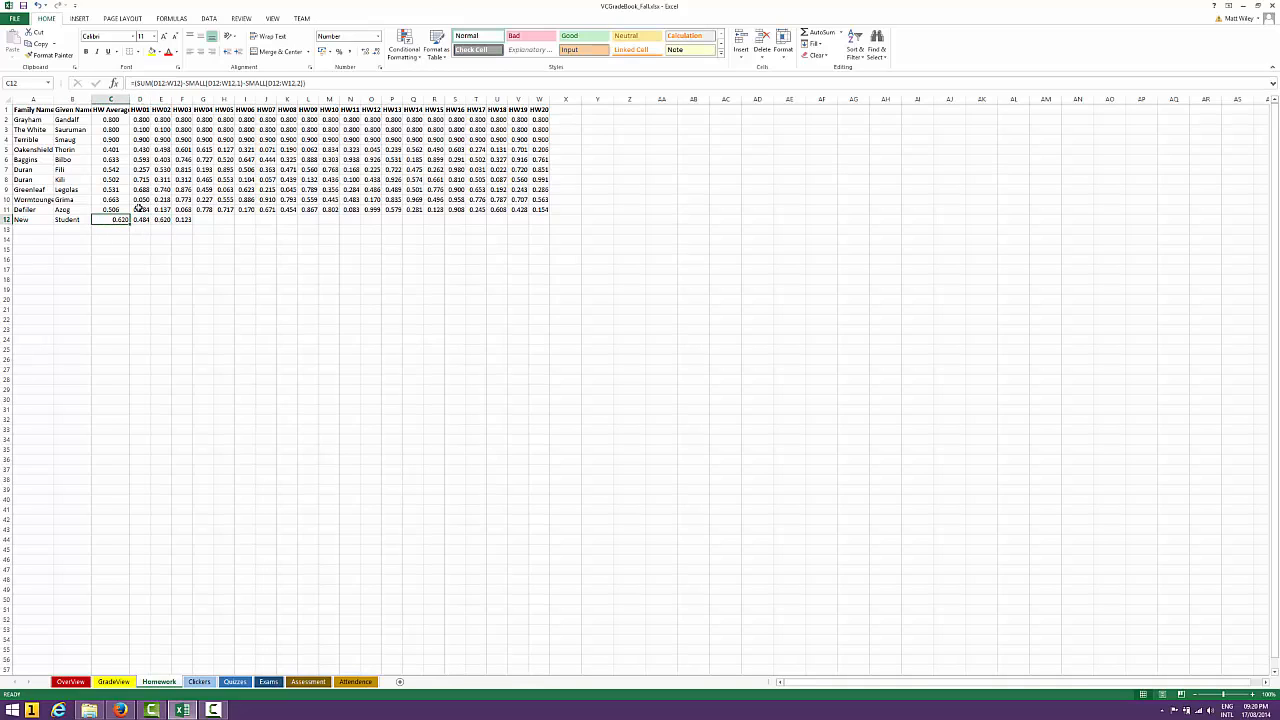
Divide the numerator of the new student's formula in C12 by (COUNT(D12:W12))
{"action": "left_click", "coordinate": [360, 83]}
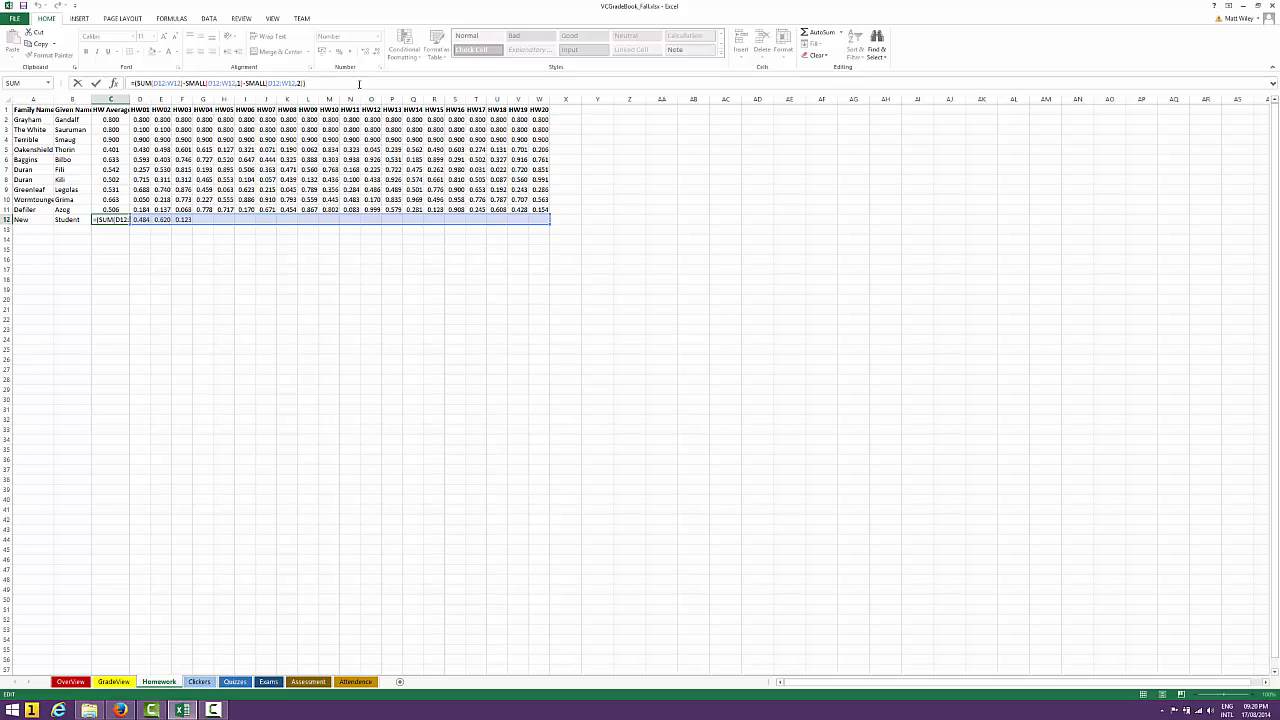
{"action": "type", "text": "/("}
{"action": "type", "text": "count"}
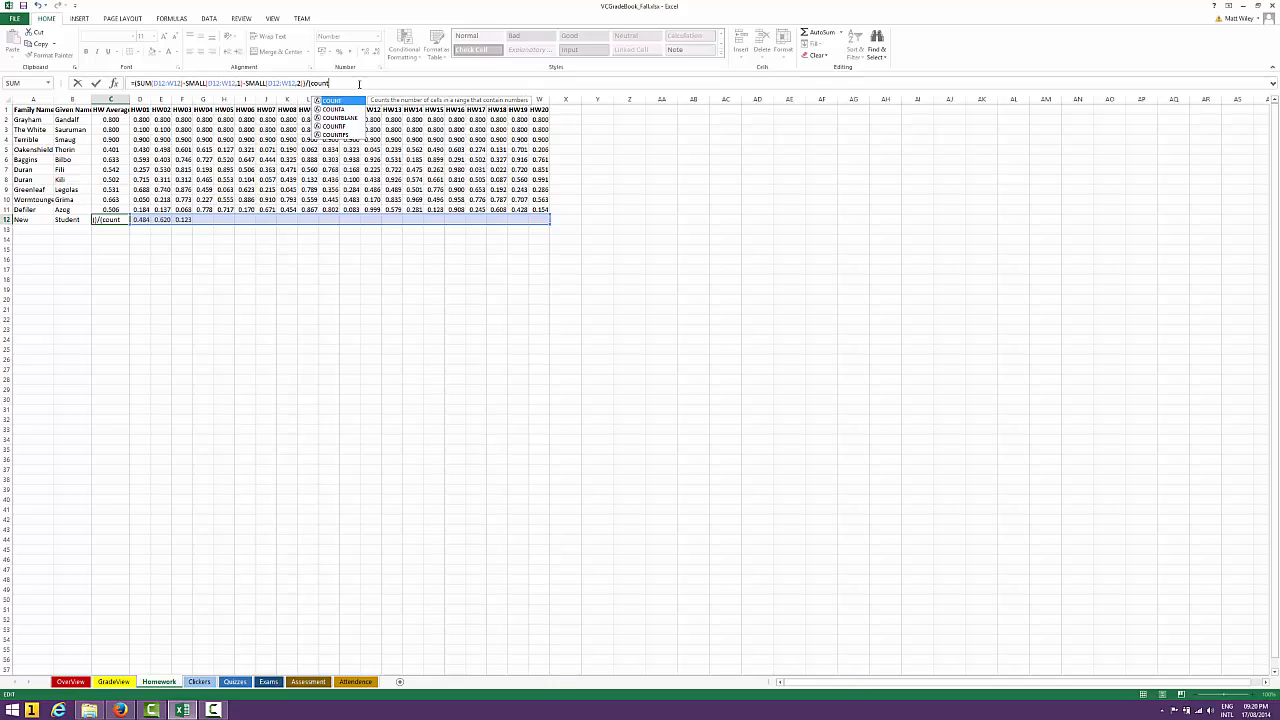
{"action": "type", "text": "("}
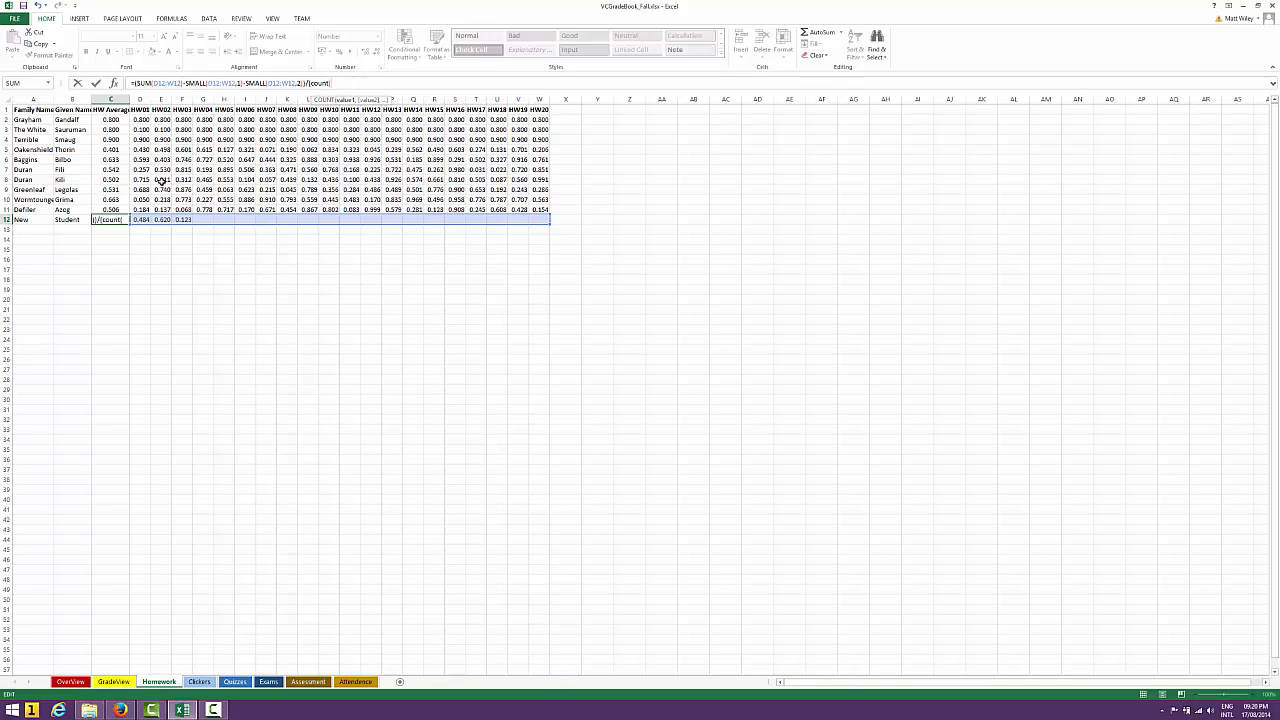
{"action": "left_click_drag", "start_coordinate": [140, 217], "coordinate": [539, 220]}
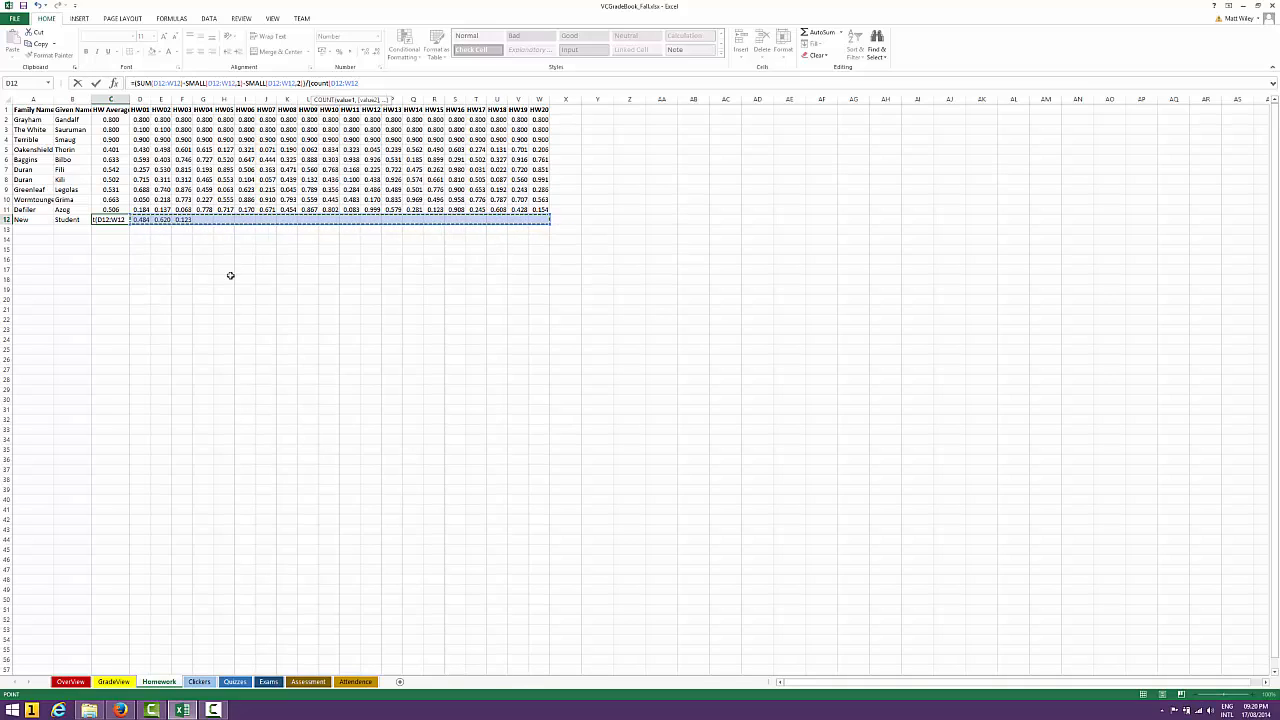
{"action": "type", "text": ")"}
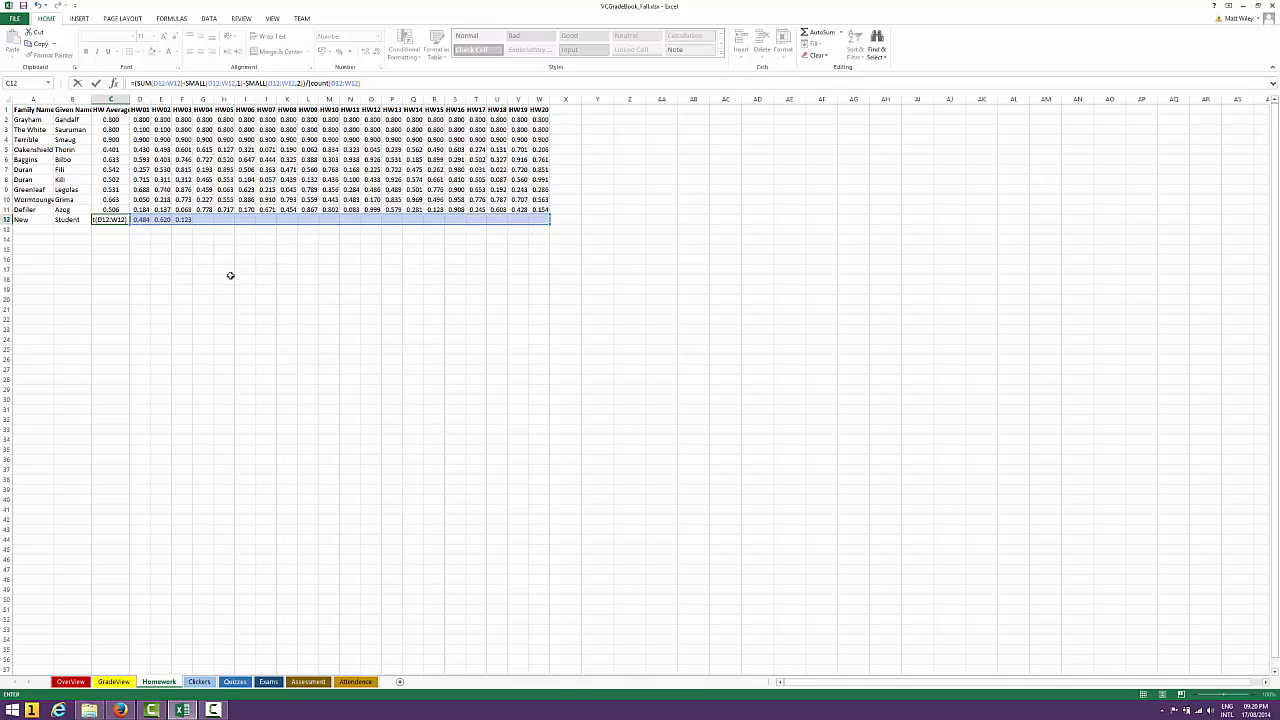
{"action": "key", "text": "Return"}
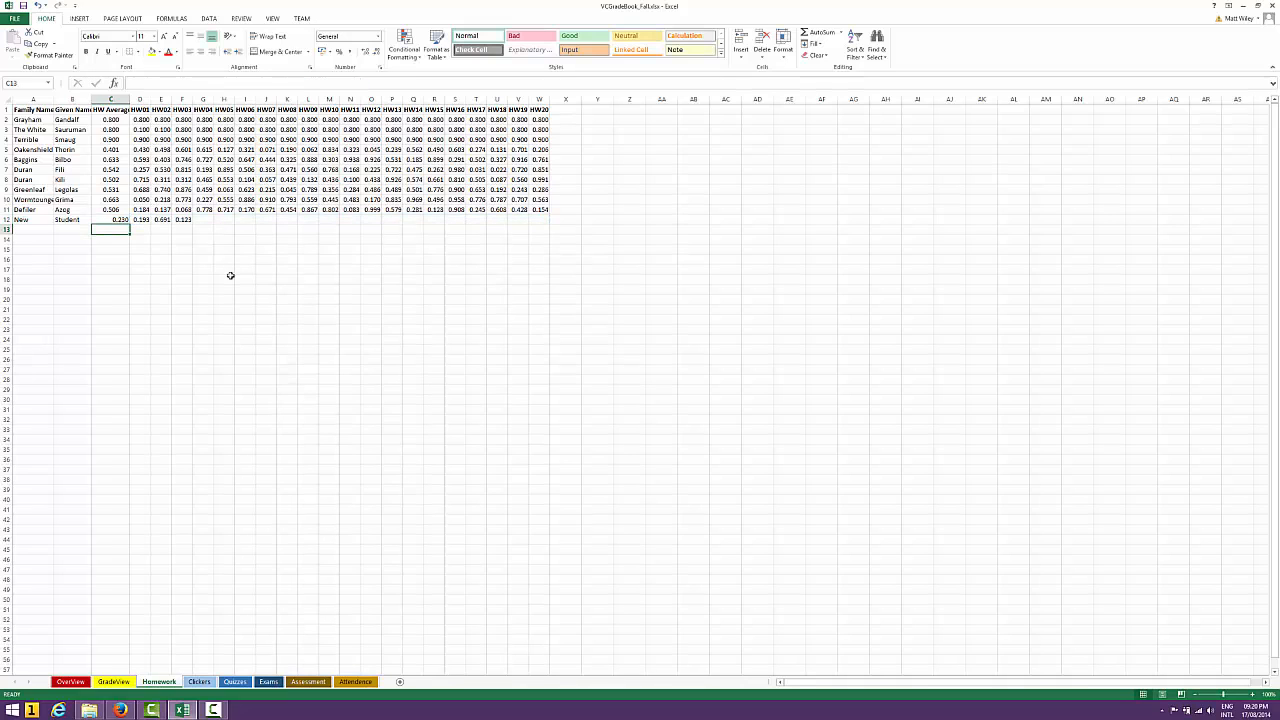
Test the formula =COUNT(D12:W12) in C13 below the new student's average, then clear that cell
{"action": "type", "text": "=count("}
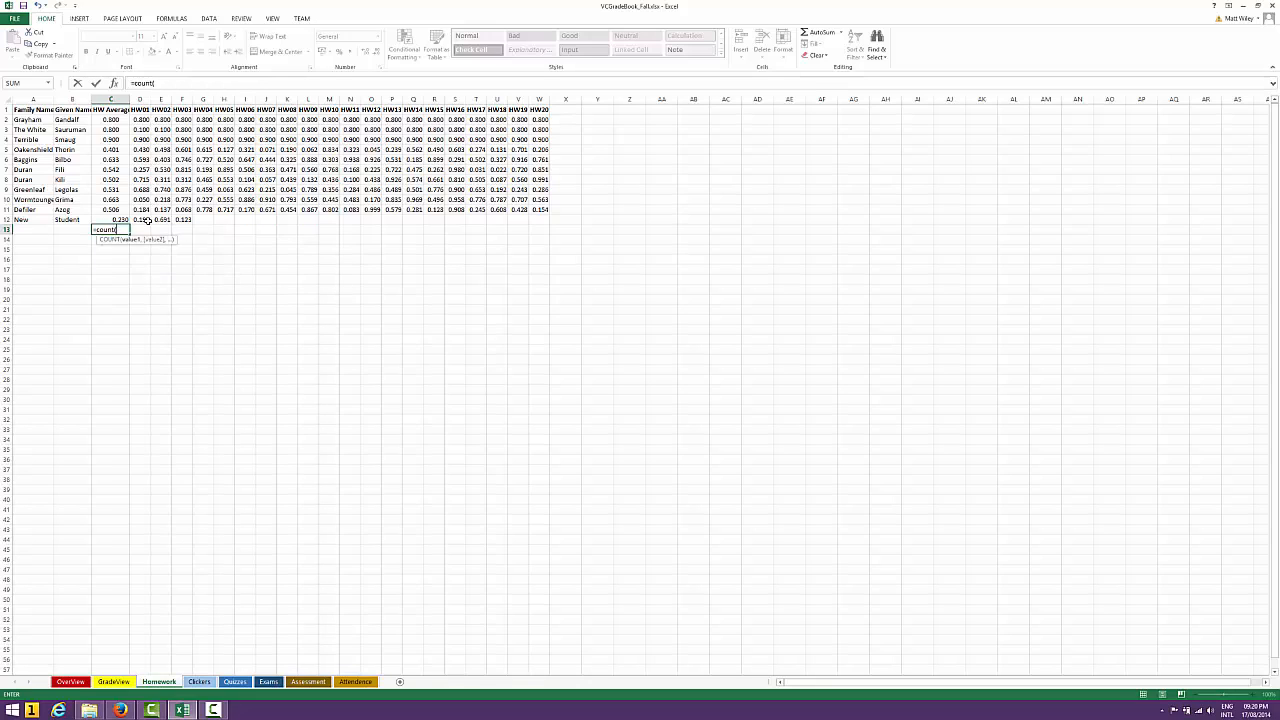
{"action": "left_click_drag", "start_coordinate": [140, 220], "coordinate": [546, 219]}
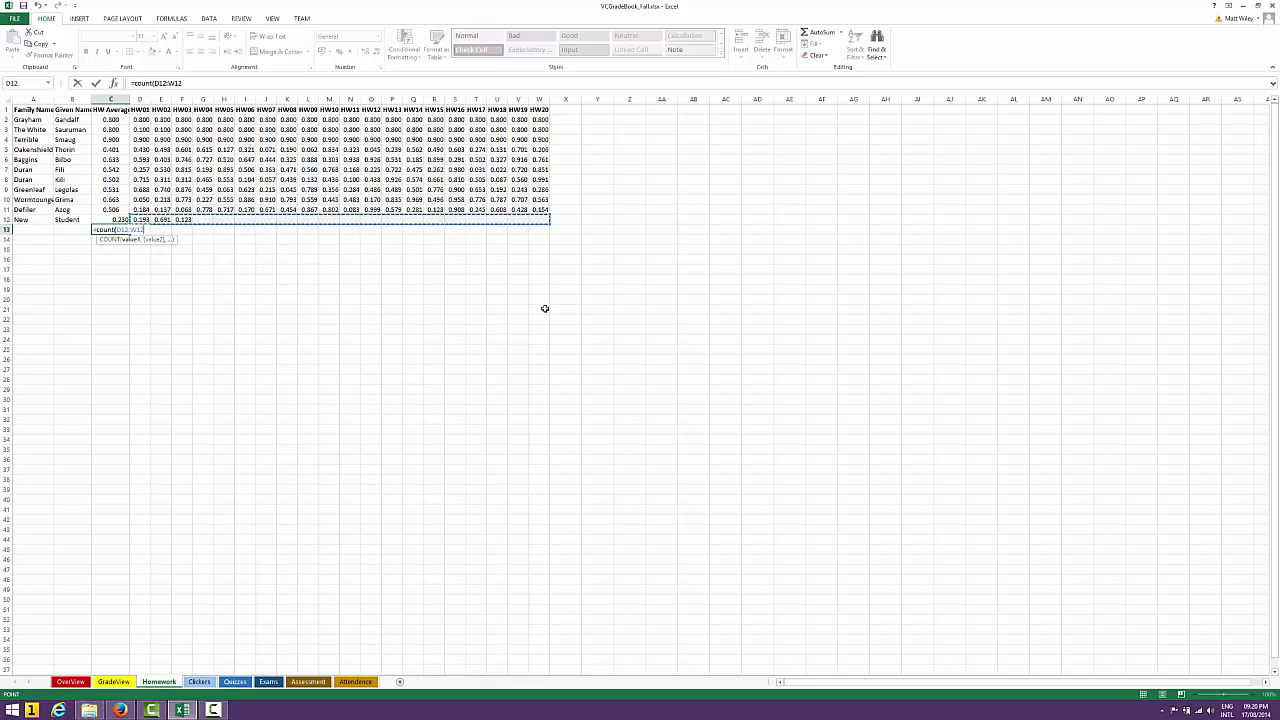
{"action": "type", "text": ")"}
{"action": "key", "text": "ctrl+Return"}
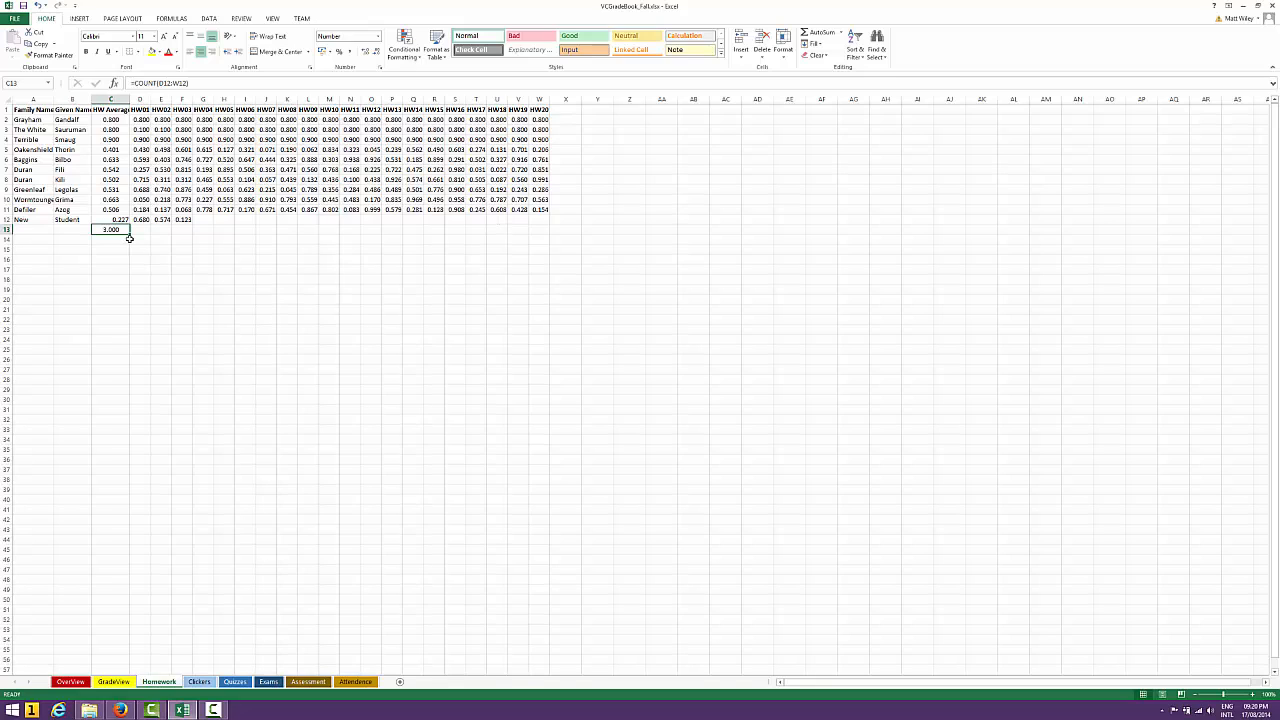
{"action": "key", "text": "Delete"}
Subtract 2 from the COUNT in C12's denominator so it reads (COUNT(D12:W12)-2)
{"action": "key", "text": "Up"}
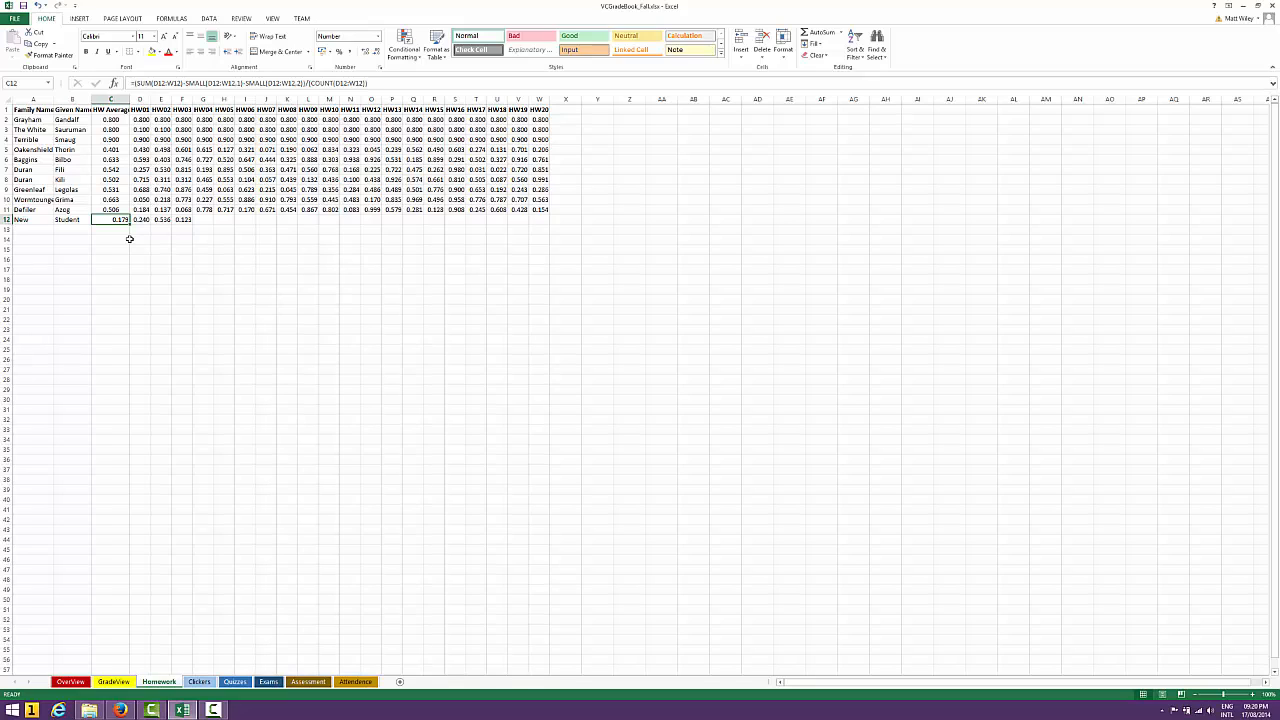
{"action": "left_click", "coordinate": [375, 83]}
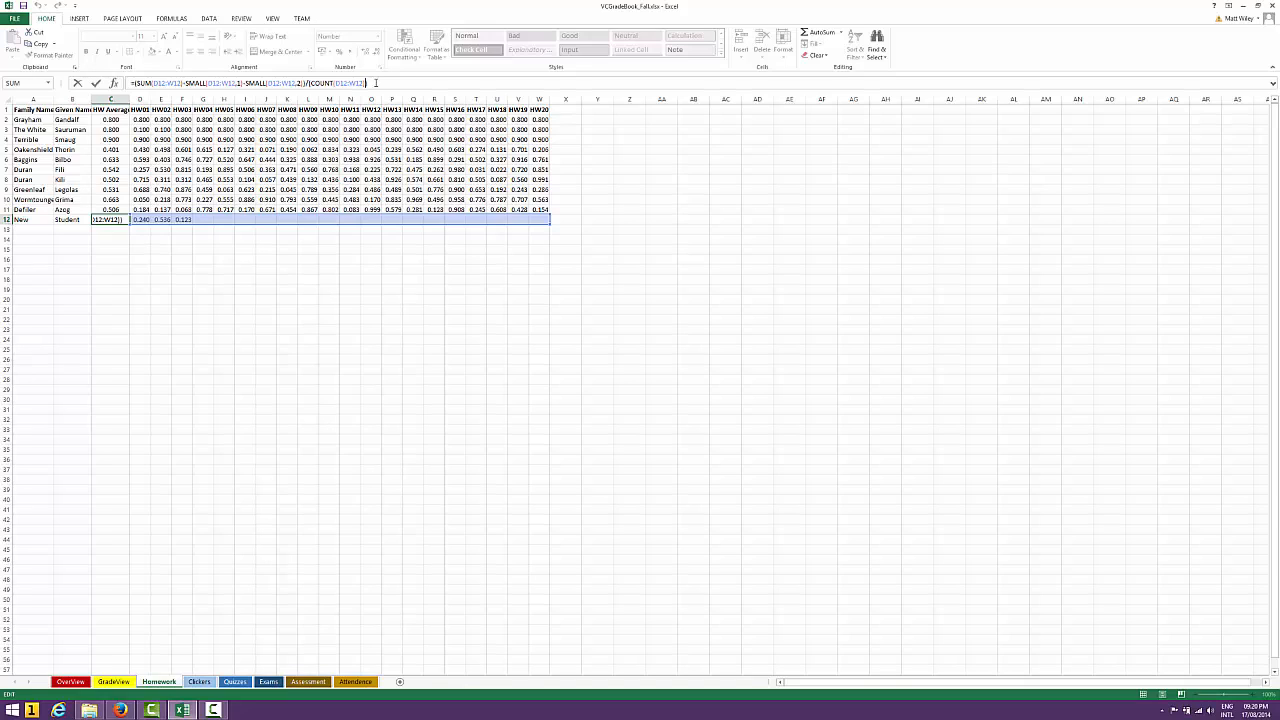
{"action": "type", "text": "-2)"}
{"action": "key", "text": "Return"}
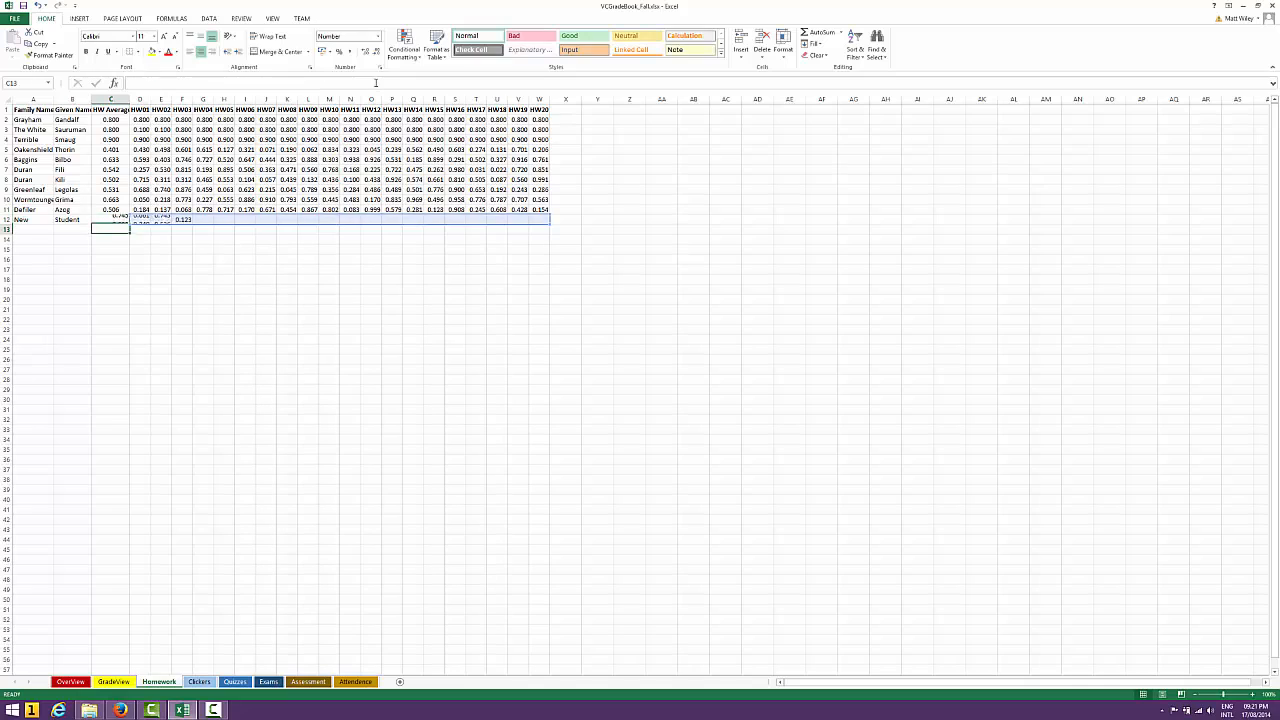
Check the recalculated HW Average in C12 against the new student's scores in D12:F12
{"action": "key", "text": "Up"}
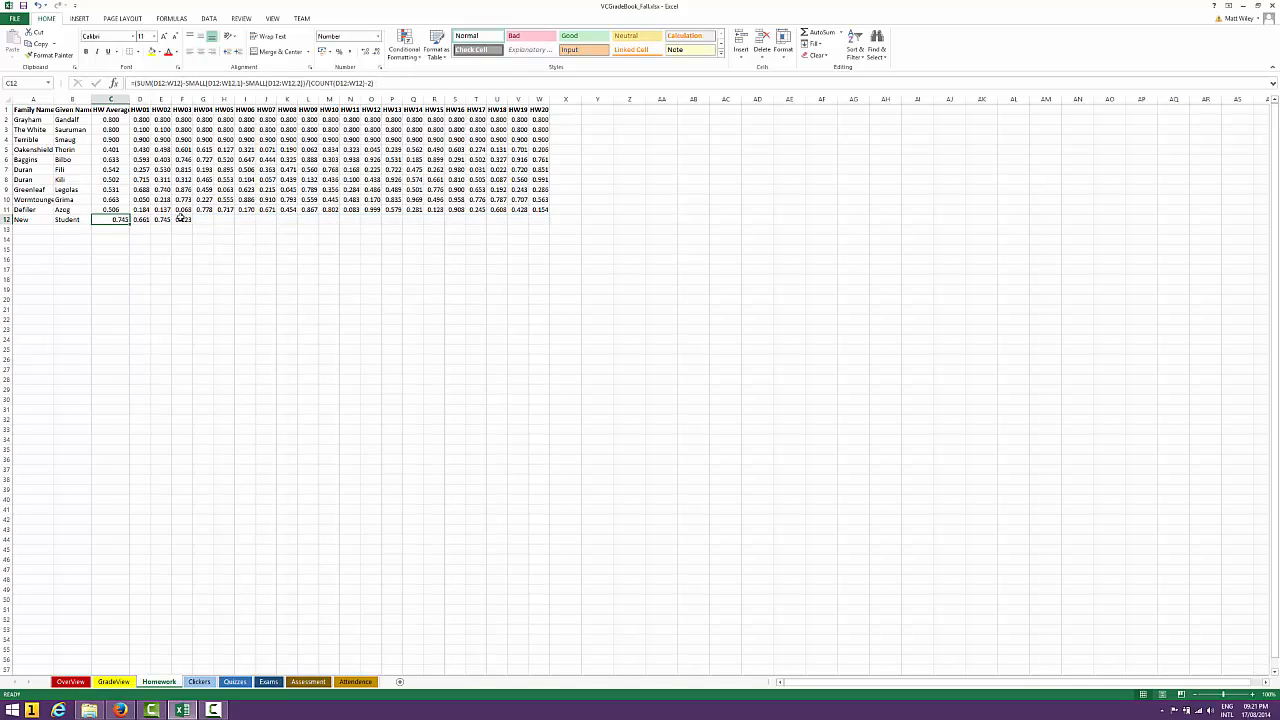
{"action": "key", "text": "Right"}
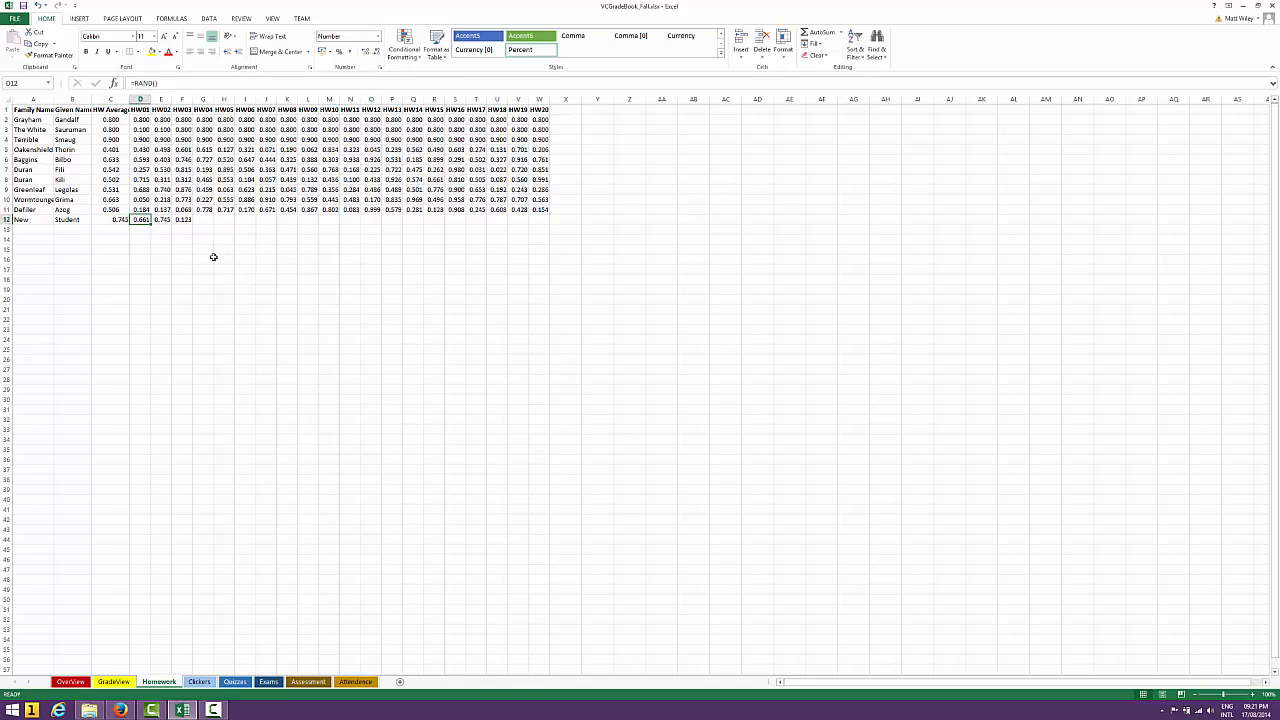
{"action": "key", "text": "Right"}
{"action": "key", "text": "Right"}
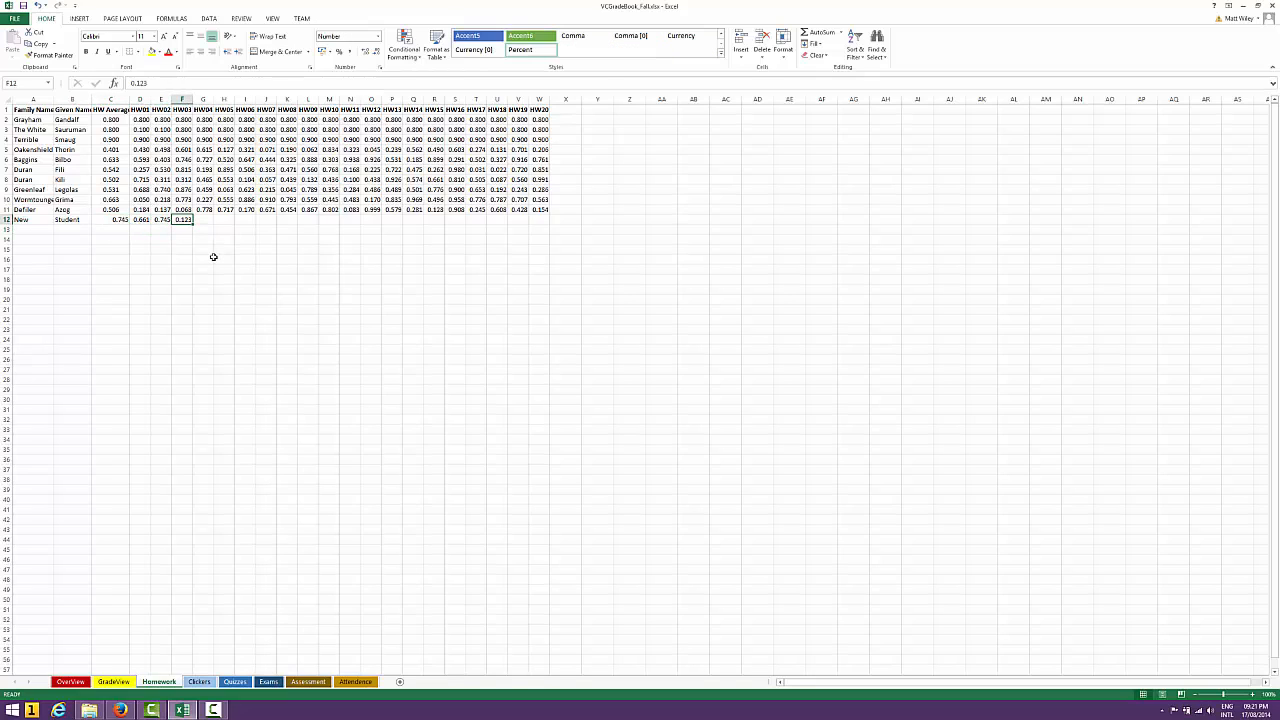
Enter 0.70 as the new student's HW04 and HW05 scores in G12 and H12
{"action": "key", "text": "Left"}
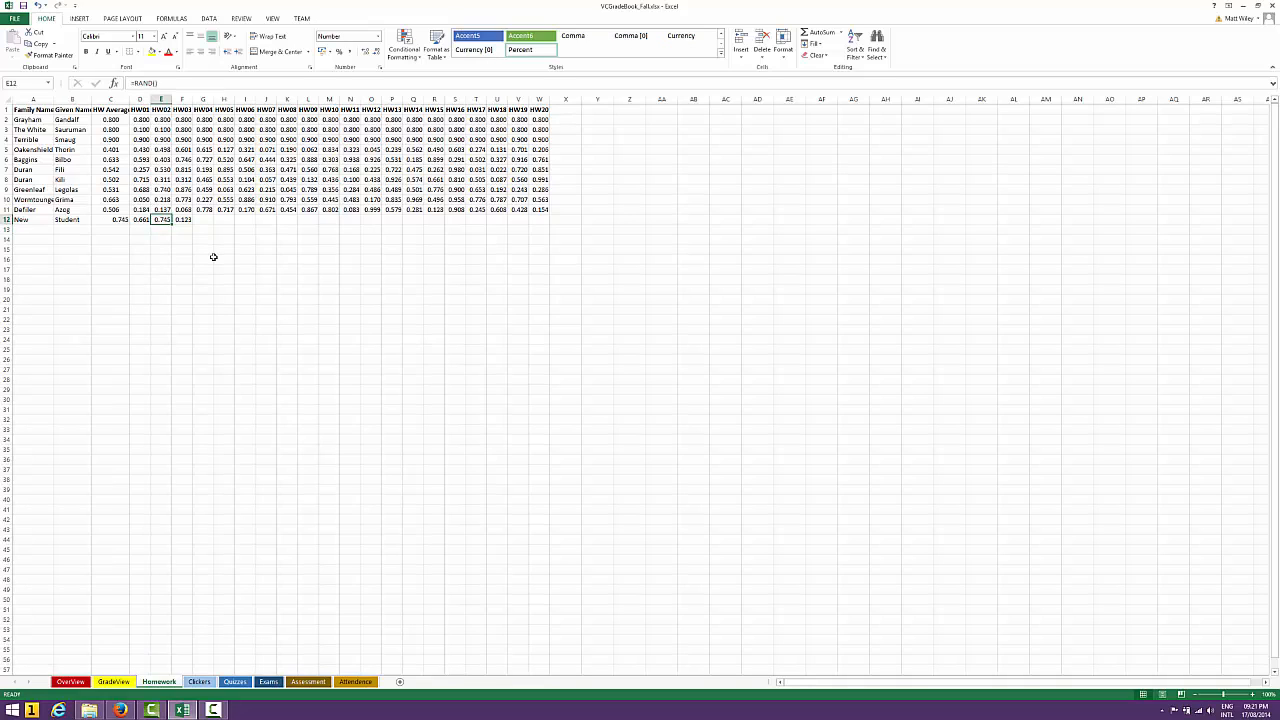
{"action": "key", "text": "Left"}
{"action": "key", "text": "Left"}
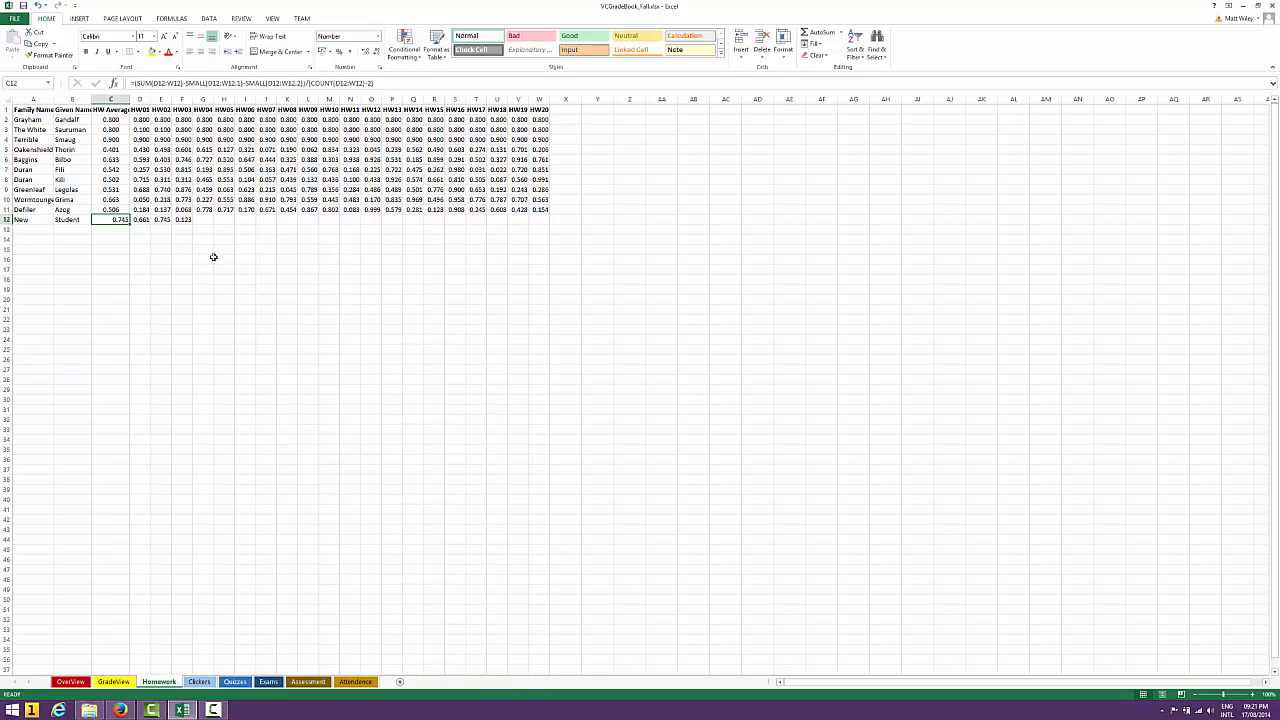
{"action": "key", "text": "Right"}
{"action": "key", "text": "Right"}
{"action": "key", "text": "Right"}
{"action": "key", "text": "Right"}
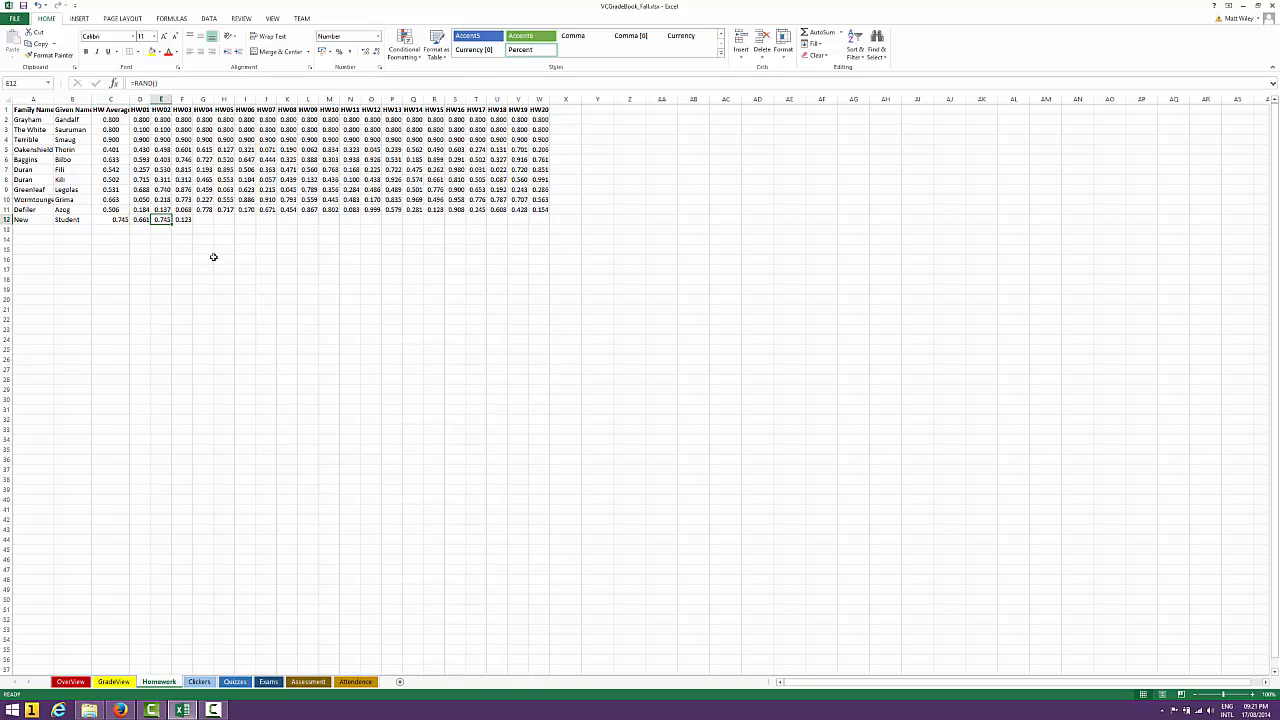
{"action": "type", "text": ".70"}
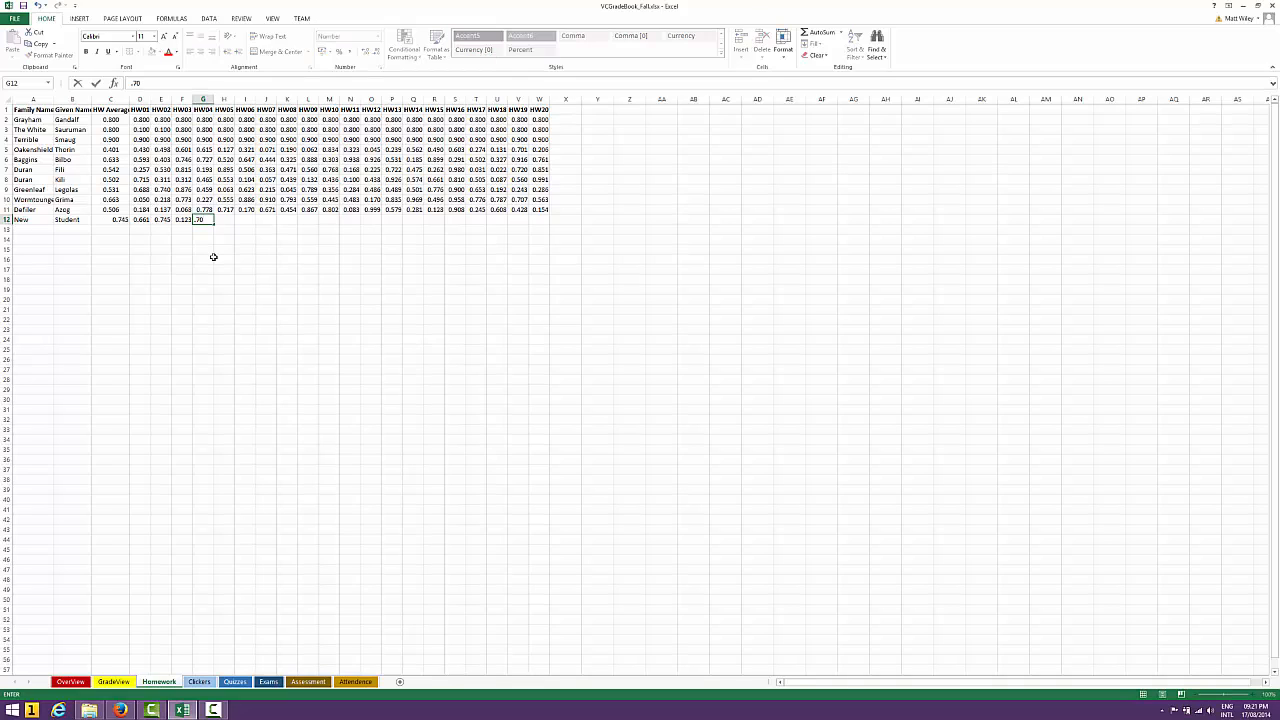
{"action": "key", "text": "Right"}
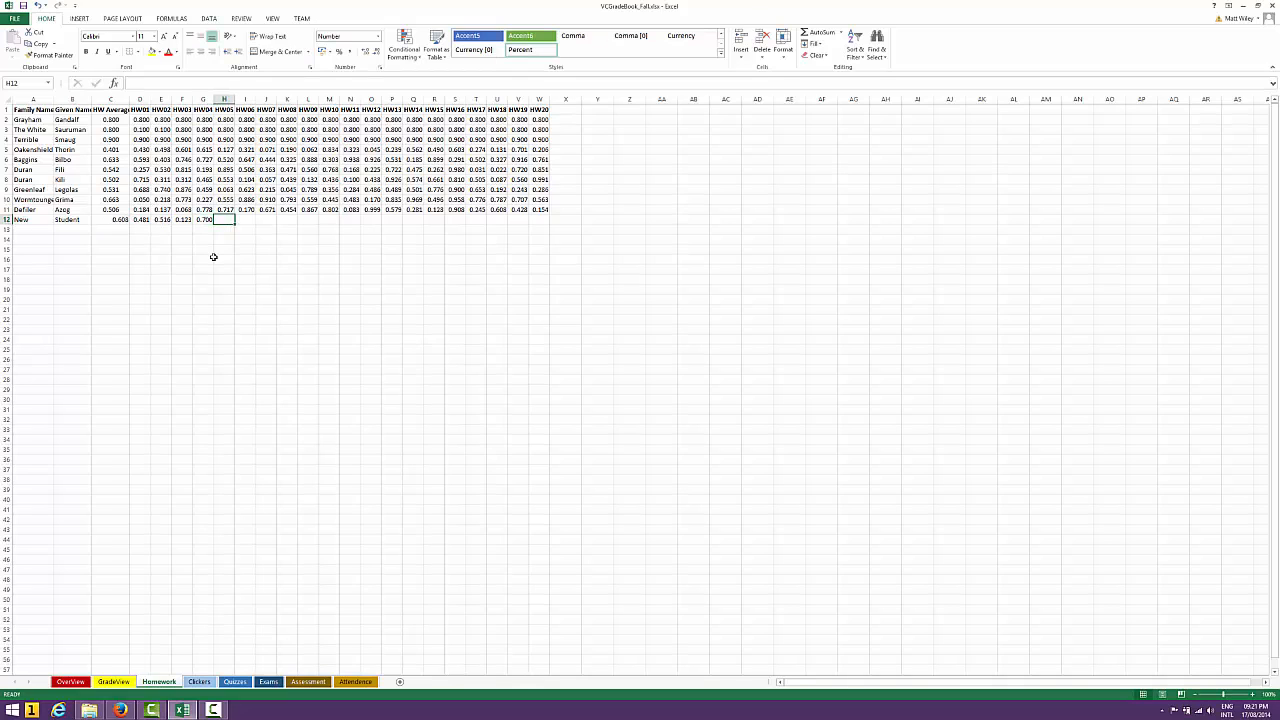
{"action": "type", "text": ".70"}
{"action": "key", "text": "Right"}
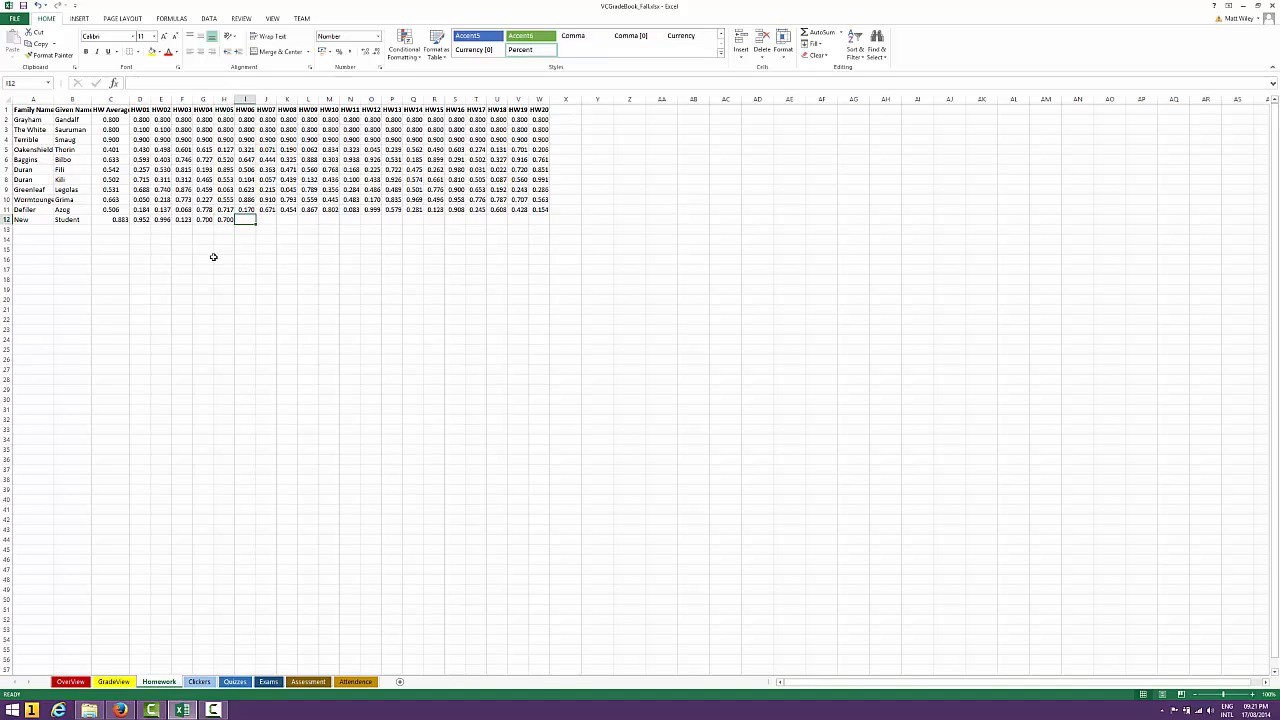
Enter 0.7 as the new student's HW06 score in I12
{"action": "key", "text": "Left"}
{"action": "key", "text": "Left"}
{"action": "key", "text": "Left"}
{"action": "key", "text": "Left"}
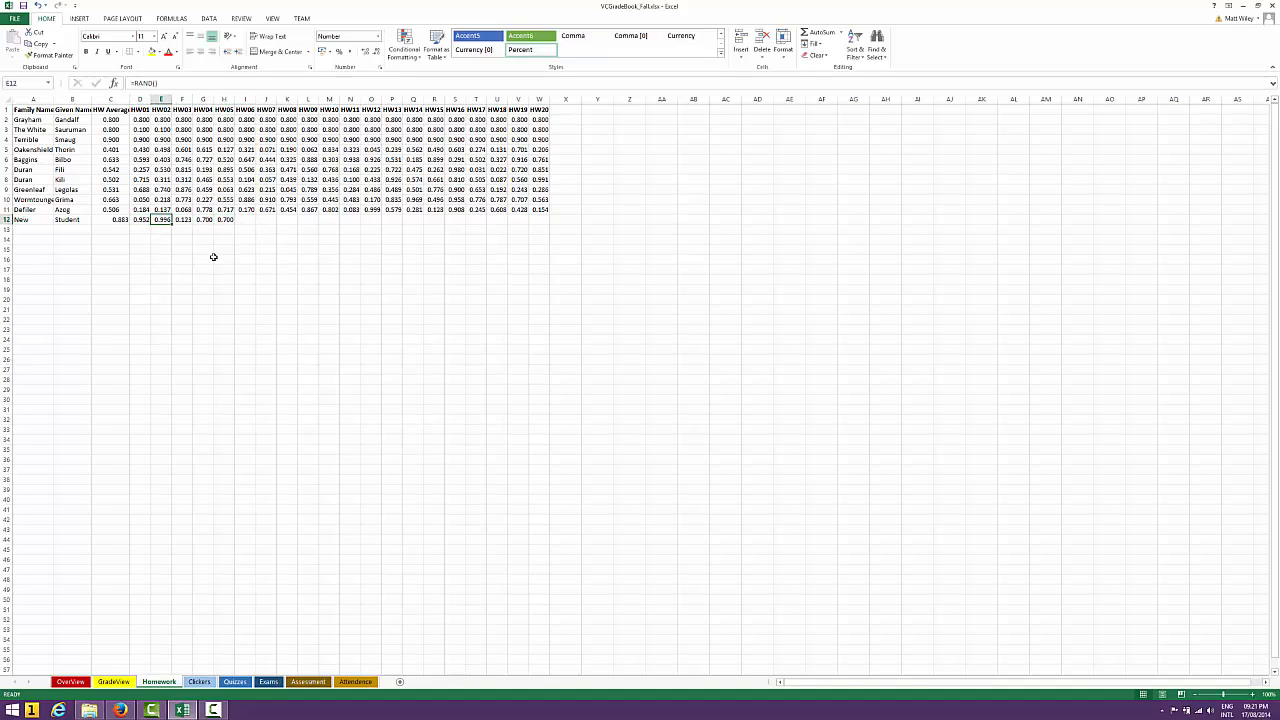
{"action": "key", "text": "Right"}
{"action": "key", "text": "Right"}
{"action": "key", "text": "Right"}
Replace the new student's first three homework scores, entering 0.9 for HW01 and HW02 and 0 for HW03
{"action": "key", "text": "Right"}
{"action": "key", "text": "Right"}
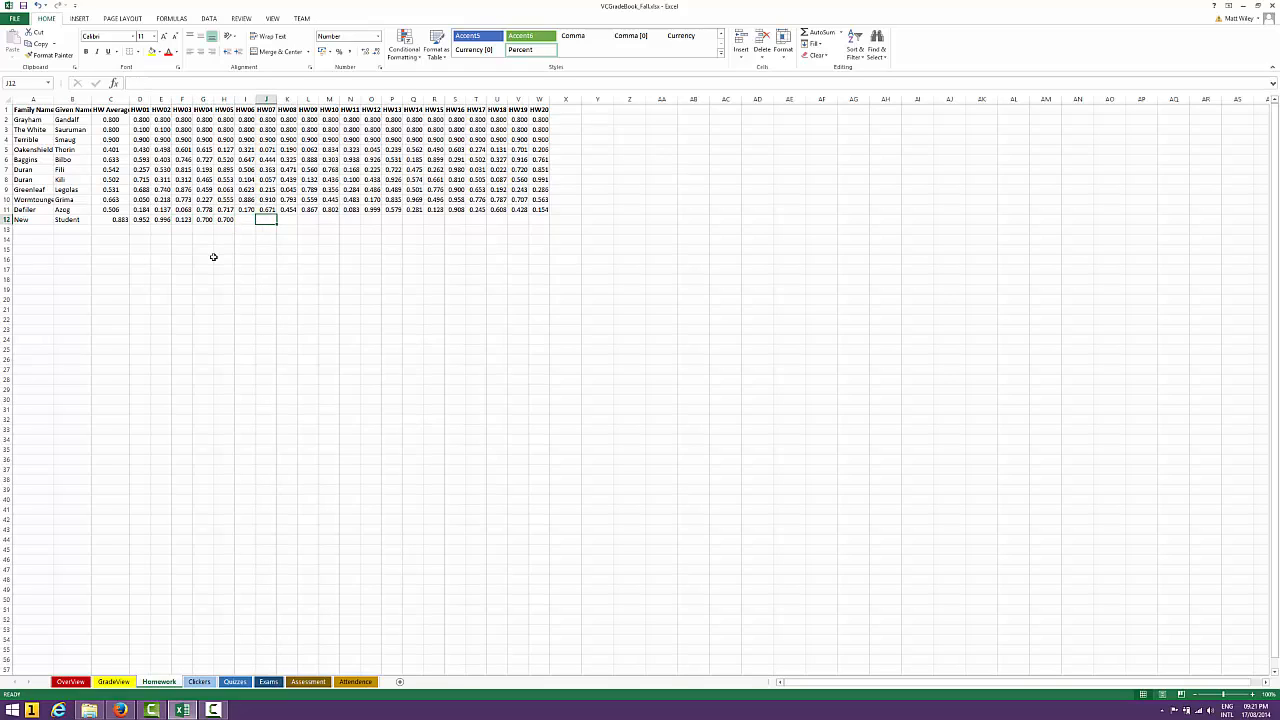
{"action": "key", "text": "Left"}
{"action": "type", "text": ".7"}
{"action": "key", "text": "Right"}
{"action": "key", "text": "Left"}
{"action": "key", "text": "Left"}
{"action": "key", "text": "Left"}
{"action": "key", "text": "Right"}
{"action": "key", "text": "Left"}
{"action": "key", "text": "Left"}
{"action": "key", "text": "Left"}
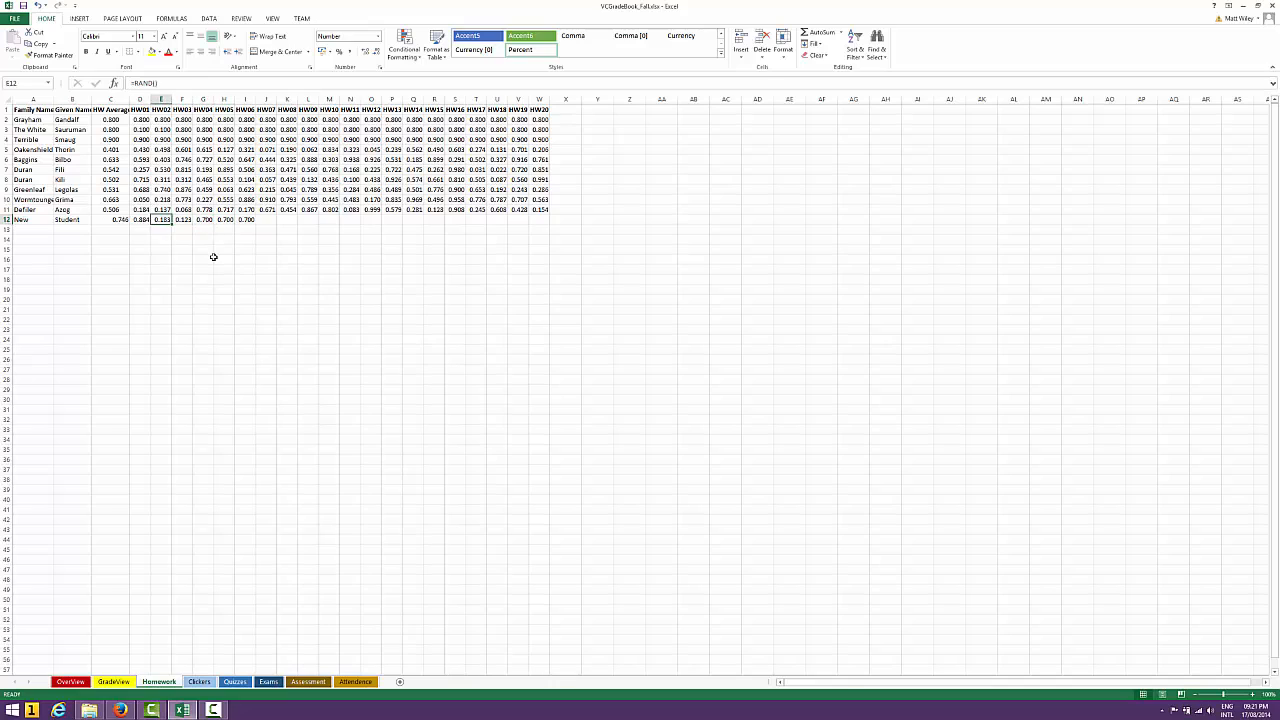
{"action": "key", "text": "Right"}
{"action": "key", "text": "Left"}
{"action": "key", "text": "Right"}
{"action": "key", "text": "Left"}
{"action": "key", "text": "Left"}
{"action": "type", "text": ".8"}
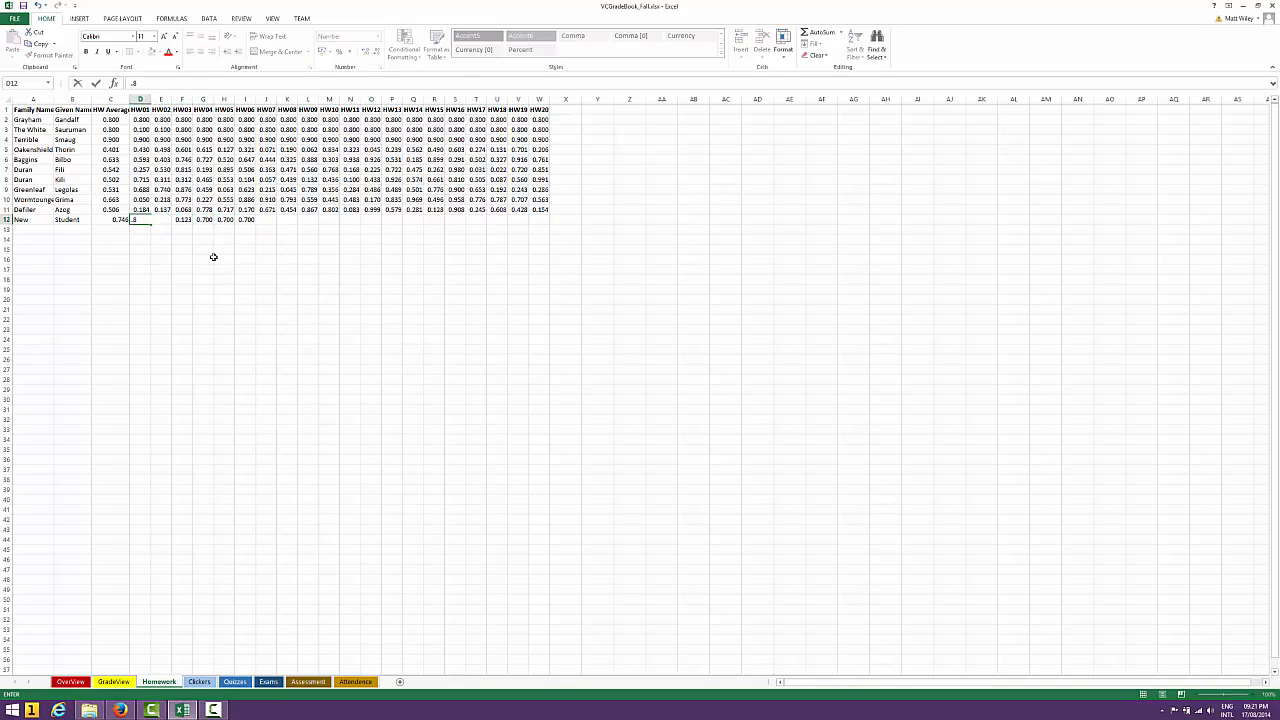
{"action": "key", "text": "BackSpace"}
{"action": "type", "text": "9"}
{"action": "key", "text": "Right"}
{"action": "type", "text": ".9"}
{"action": "key", "text": "Right"}
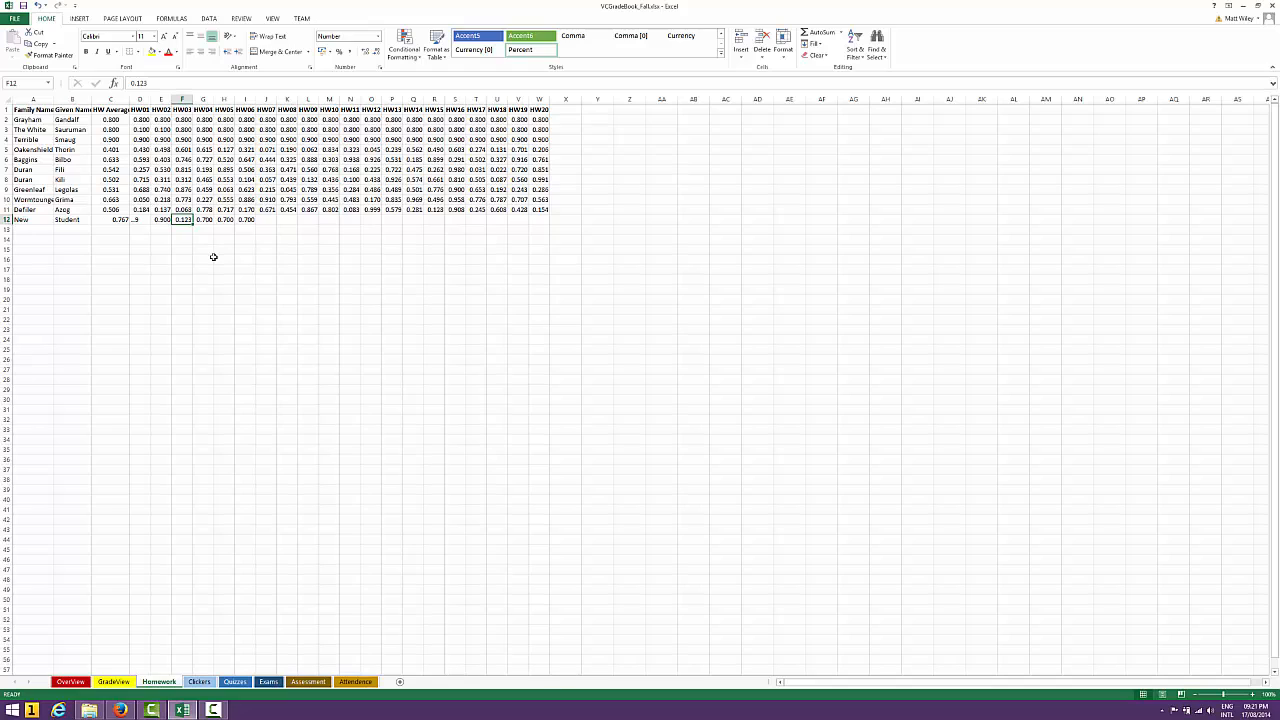
{"action": "type", "text": "0"}
{"action": "key", "text": "Right"}
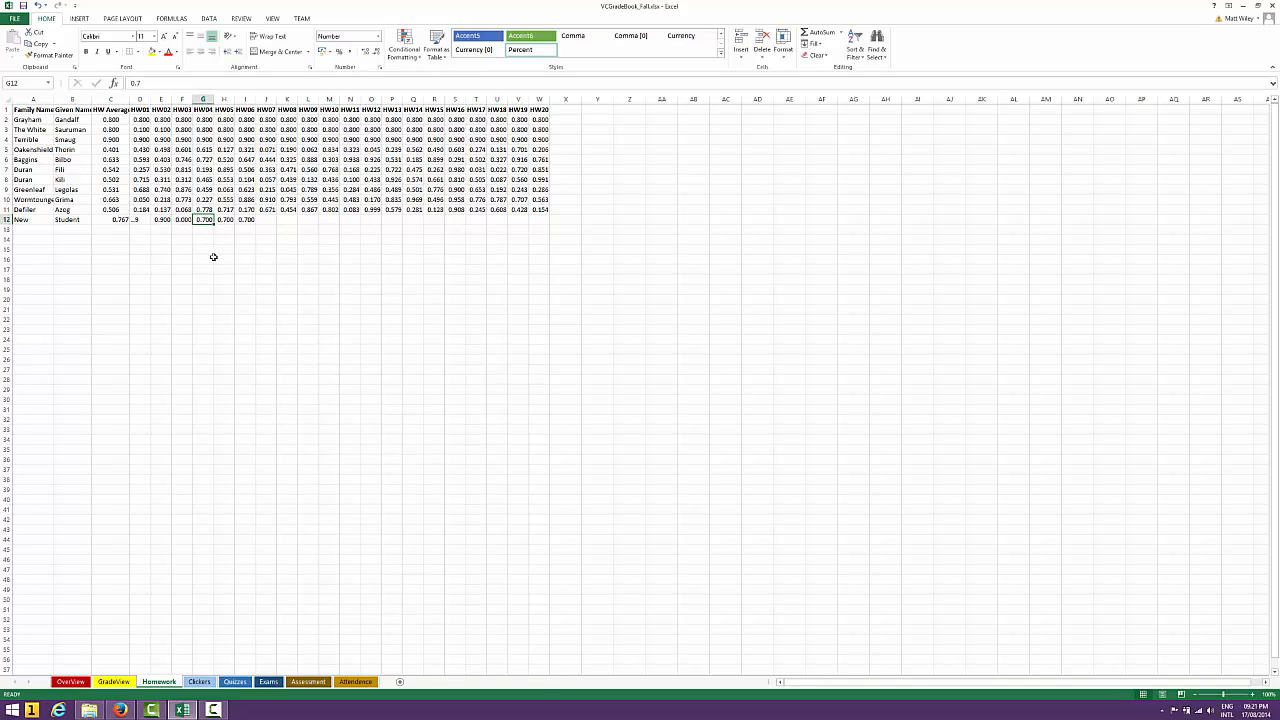
Enter 0.7 as the new student's scores for HW07 through HW09 in J12:L12
{"action": "key", "text": "Right"}
{"action": "key", "text": "Right"}
{"action": "key", "text": "Right"}
{"action": "type", "text": ".7"}
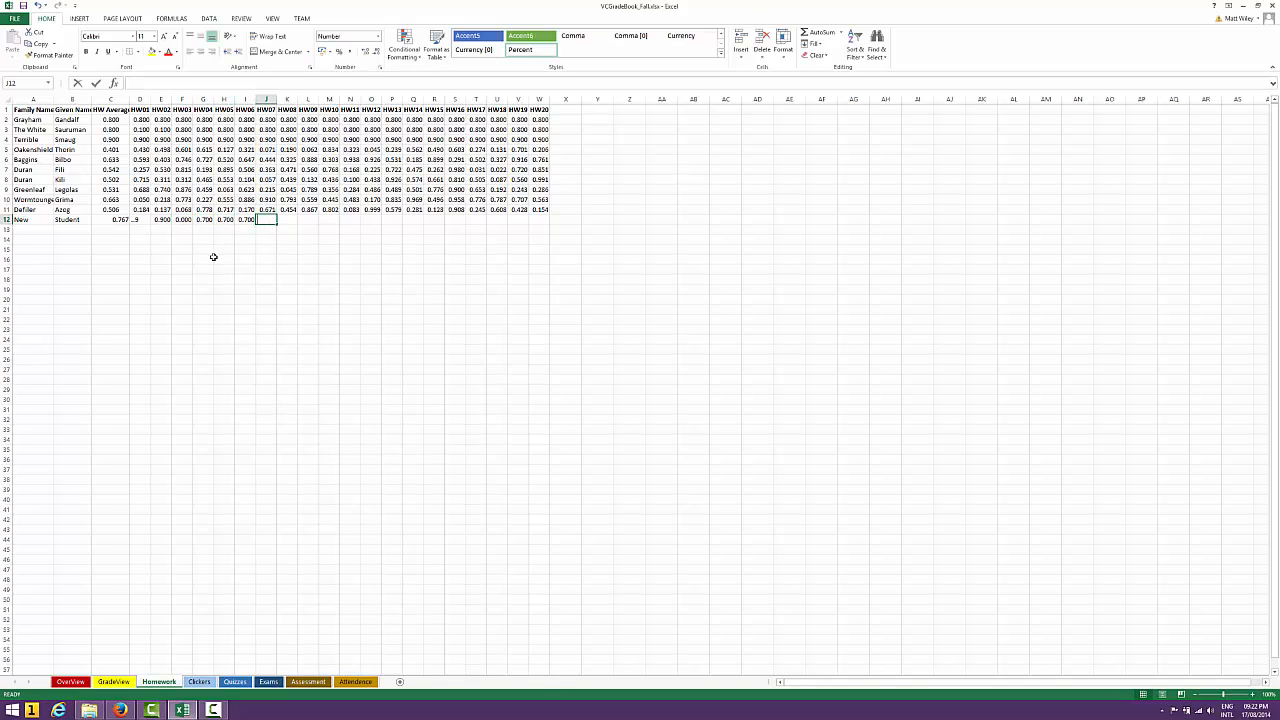
{"action": "key", "text": "Right"}
{"action": "type", "text": ".74"}
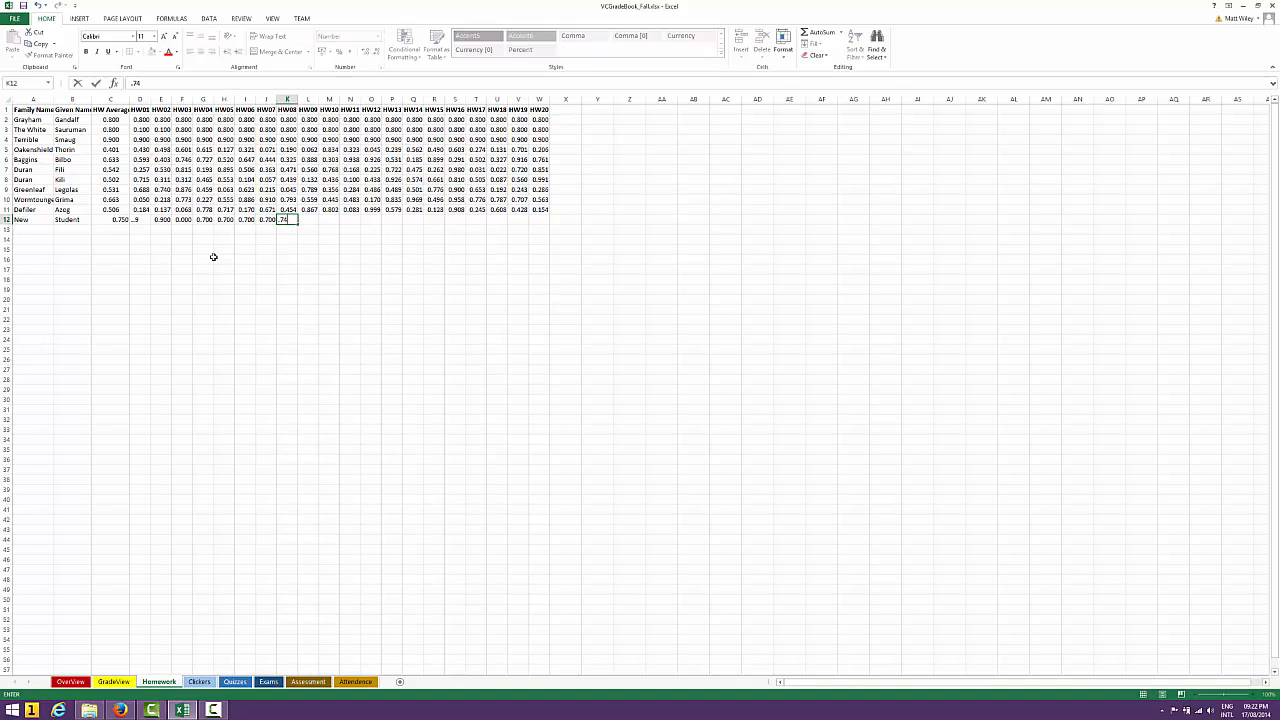
{"action": "key", "text": "Right"}
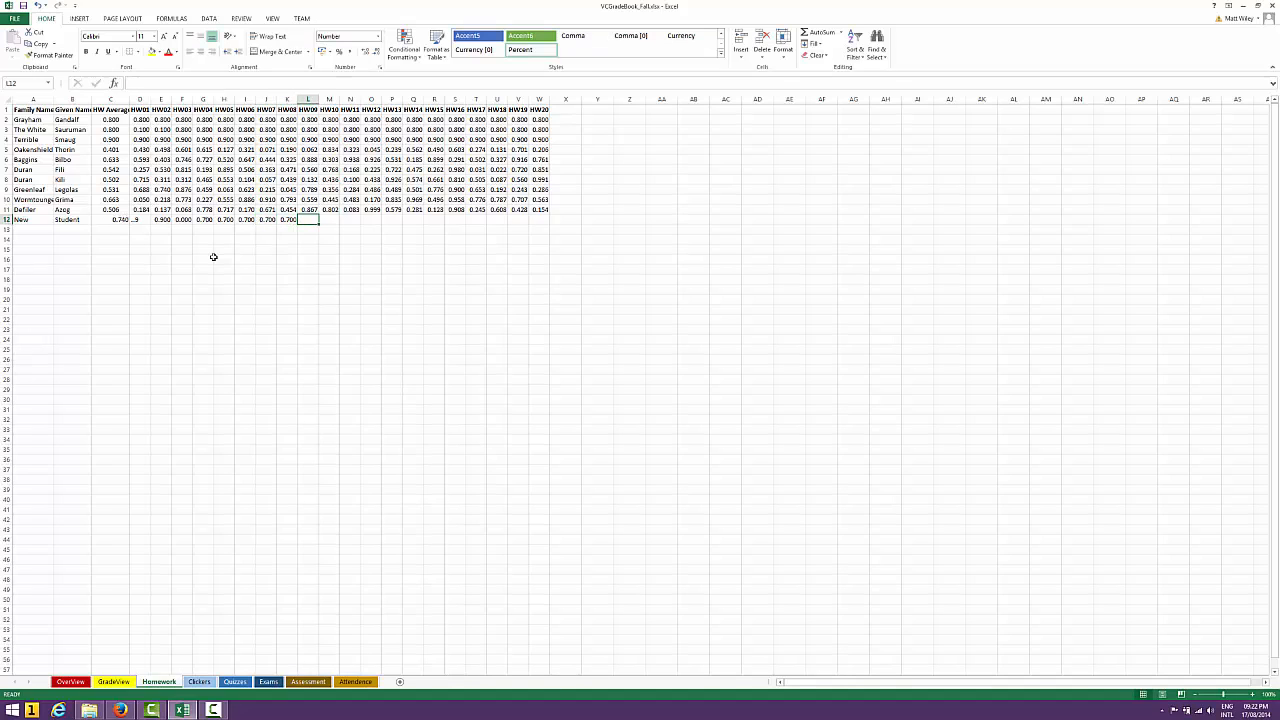
{"action": "type", "text": ".7"}
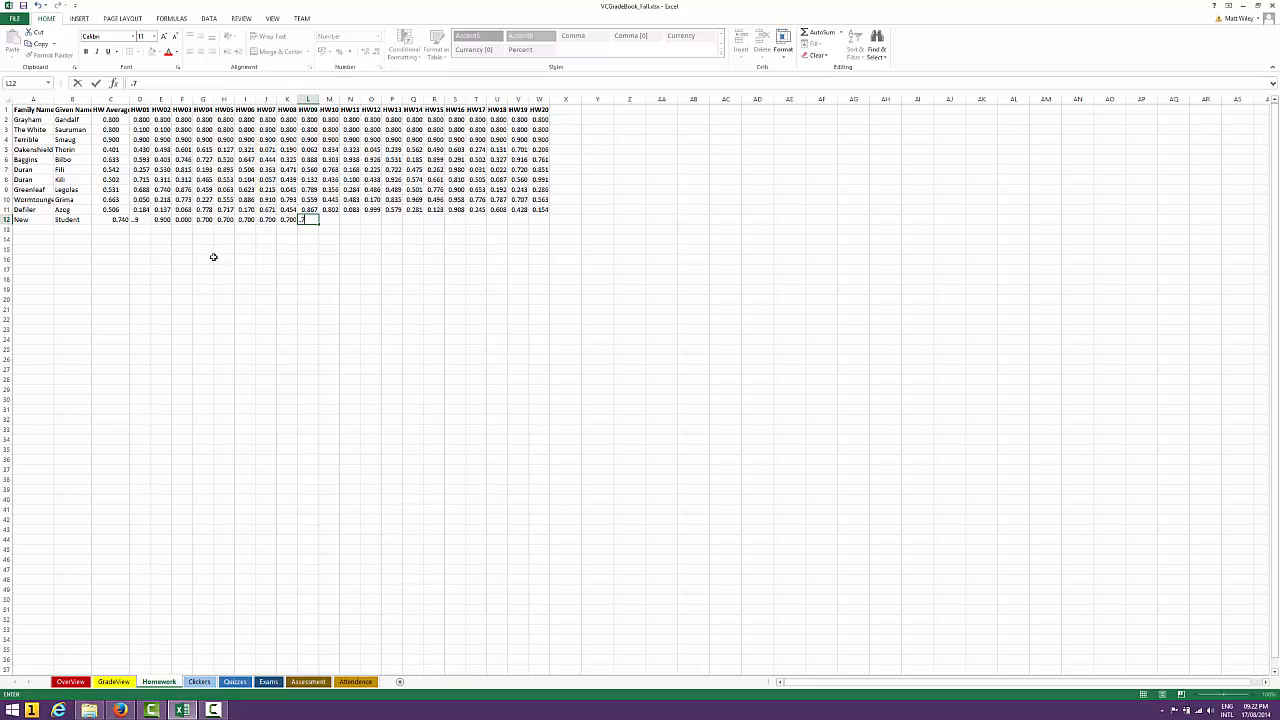
{"action": "key", "text": "Right"}
Correct the mistyped HW01 score in D12 to 0.9
{"action": "key", "text": "Left"}
{"action": "key", "text": "Left"}
{"action": "key", "text": "Left"}
{"action": "key", "text": "Left"}
{"action": "key", "text": "Left"}
{"action": "key", "text": "Left"}
{"action": "key", "text": "Left"}
{"action": "key", "text": "Left"}
{"action": "key", "text": "Left"}
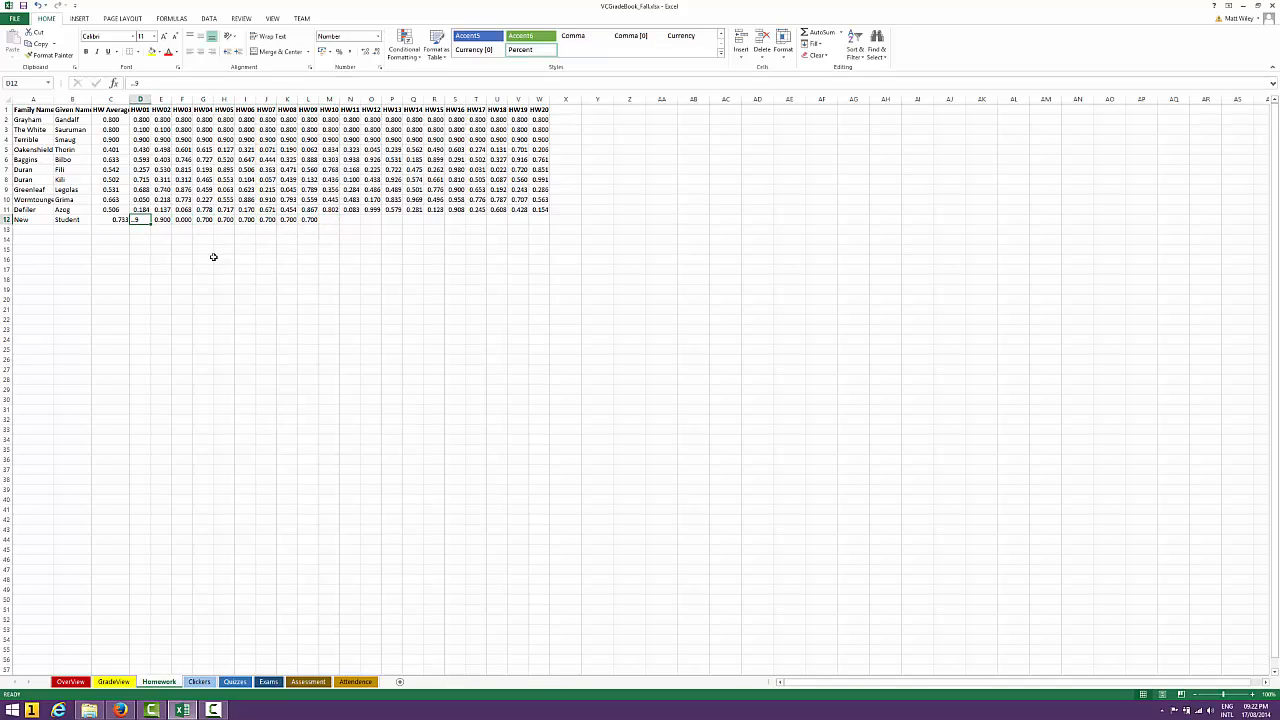
{"action": "type", "text": ".9"}
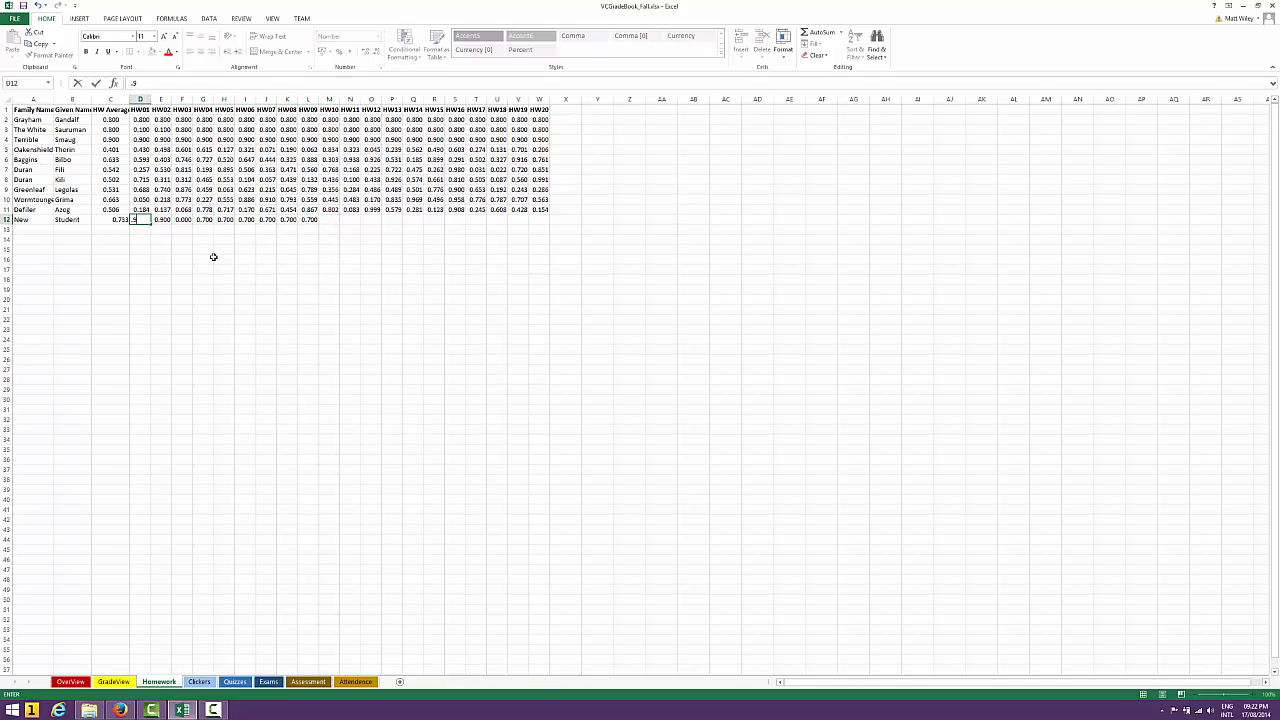
{"action": "key", "text": "Right"}
{"action": "key", "text": "Right"}
{"action": "key", "text": "Right"}
{"action": "key", "text": "Right"}
Enter 0.7 as the new student's scores for HW10 through HW12 in M12:O12
{"action": "key", "text": "Right"}
{"action": "key", "text": "Right"}
{"action": "key", "text": "Right"}
{"action": "key", "text": "Right"}
{"action": "key", "text": "Right"}
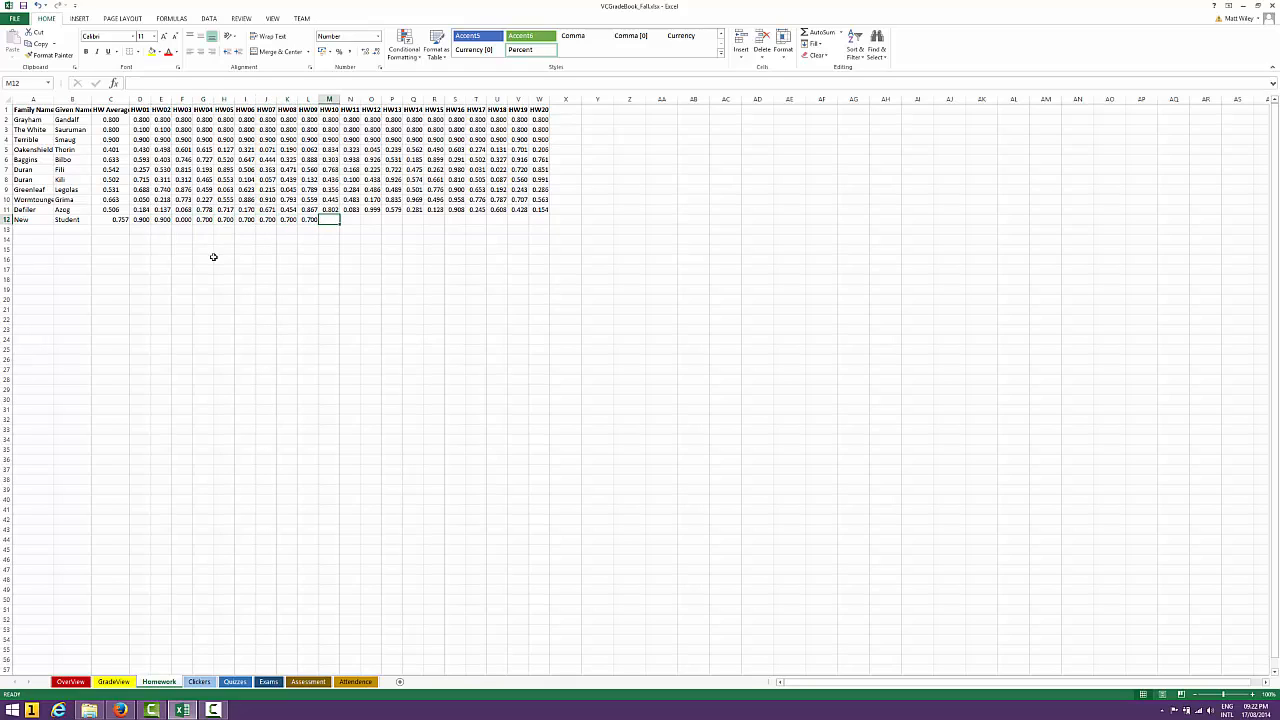
{"action": "type", "text": ".7"}
{"action": "key", "text": "Right"}
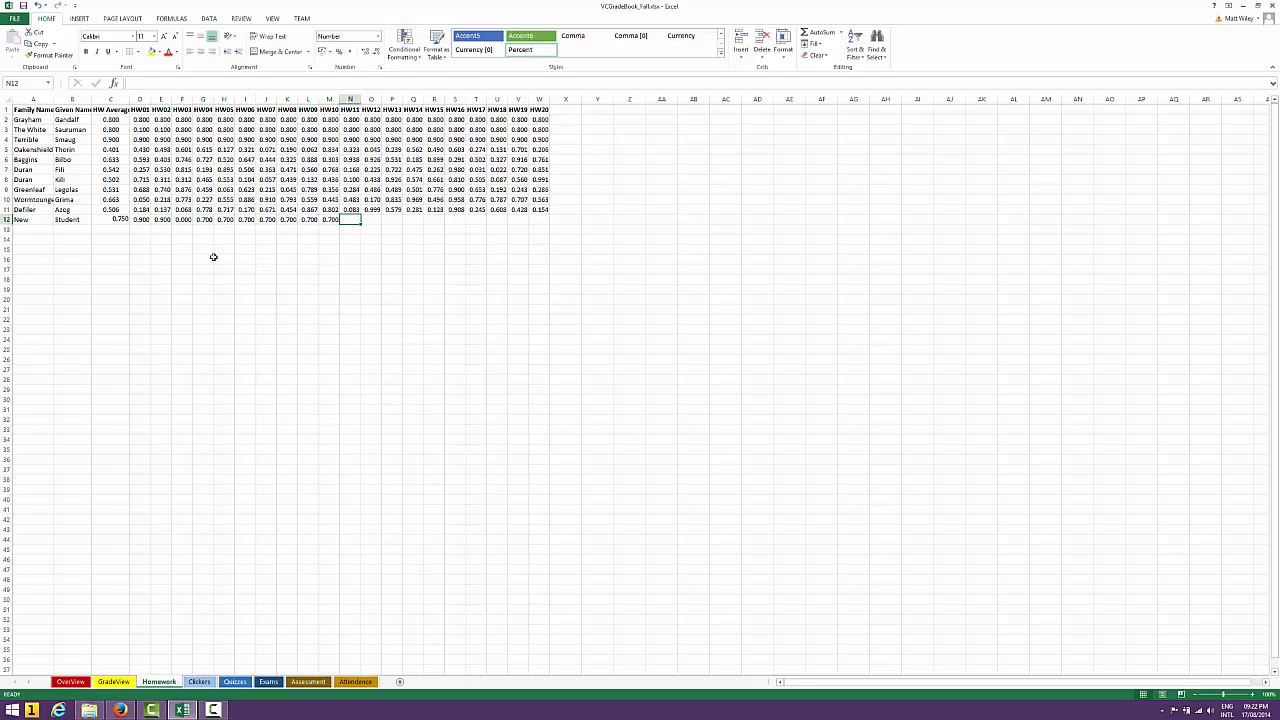
{"action": "type", "text": "."}
{"action": "key", "text": "Return"}
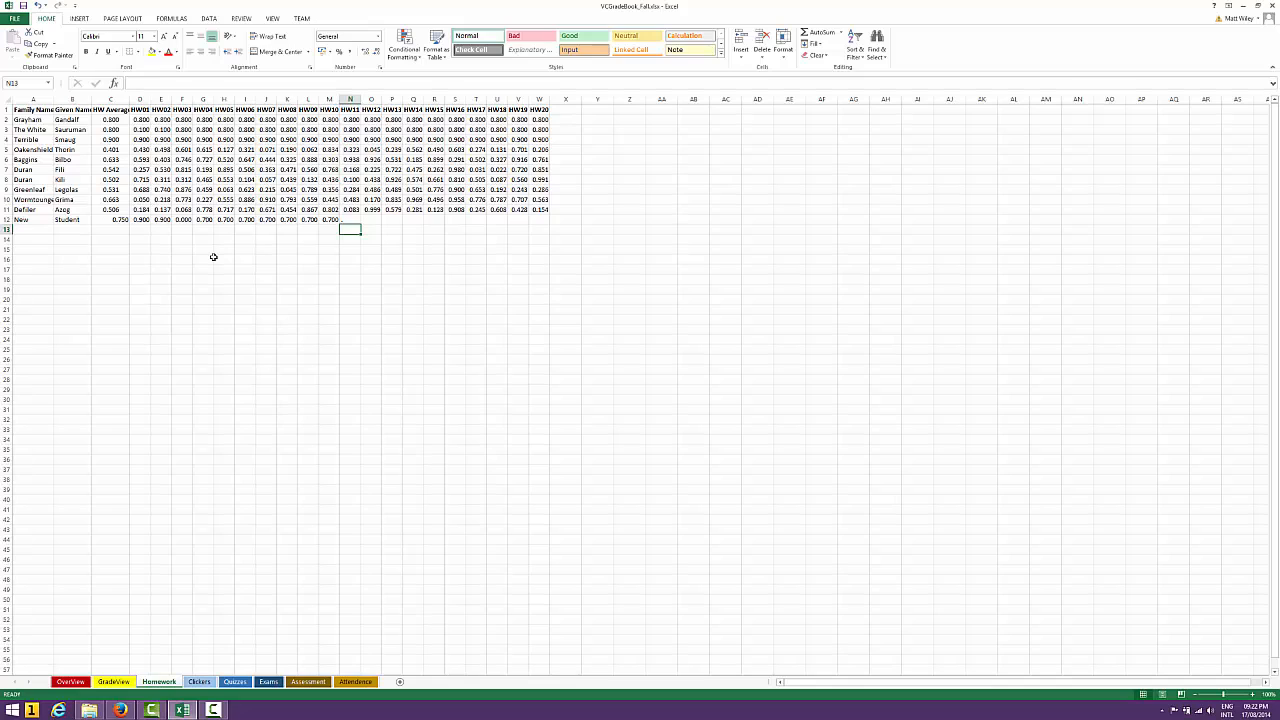
{"action": "key", "text": "Up"}
{"action": "type", "text": ".7"}
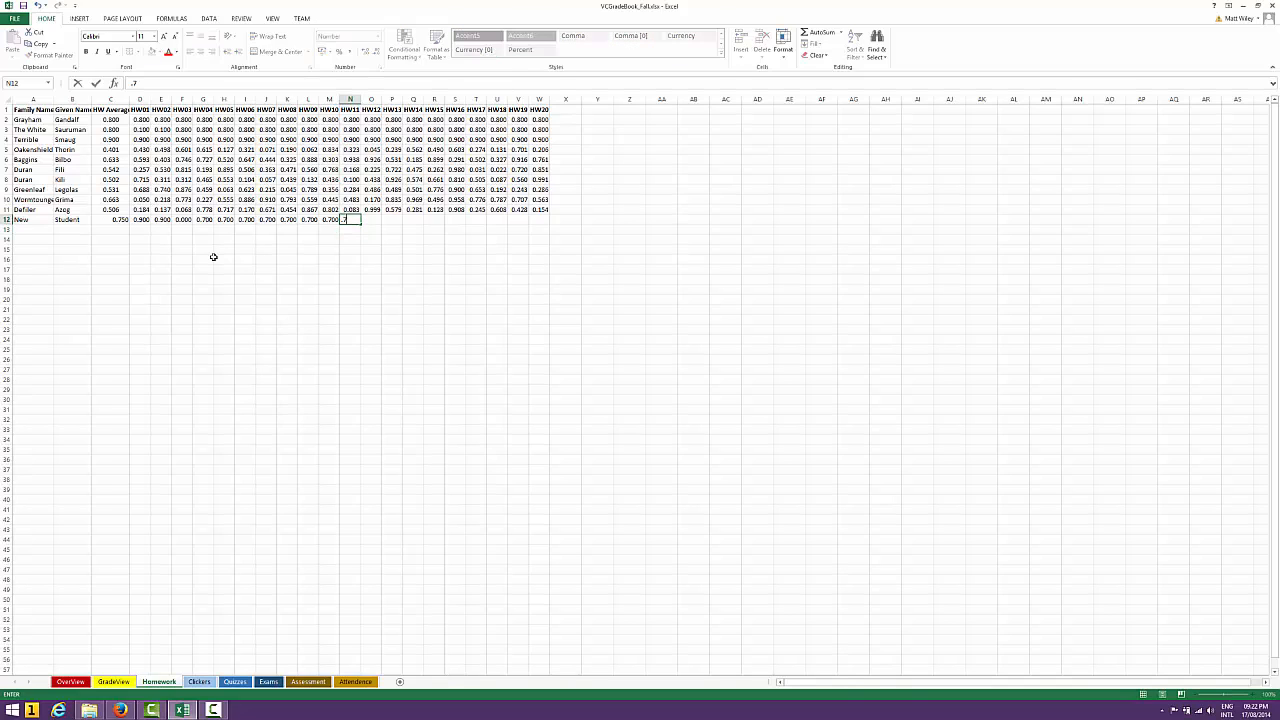
{"action": "key", "text": "Right"}
{"action": "type", "text": ".7"}
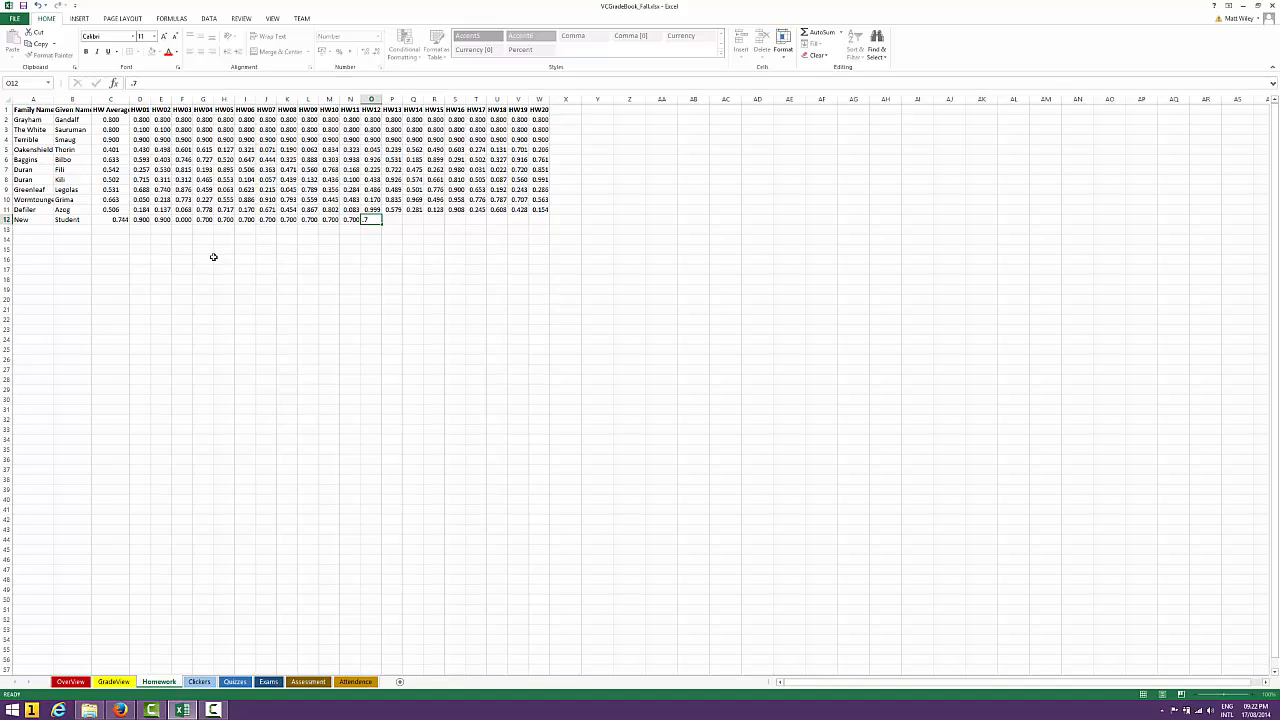
{"action": "key", "text": "Right"}
Enter 0.7 as the new student's scores for HW13 through HW16 in P12:S12
{"action": "type", "text": ".7"}
{"action": "key", "text": "Right"}
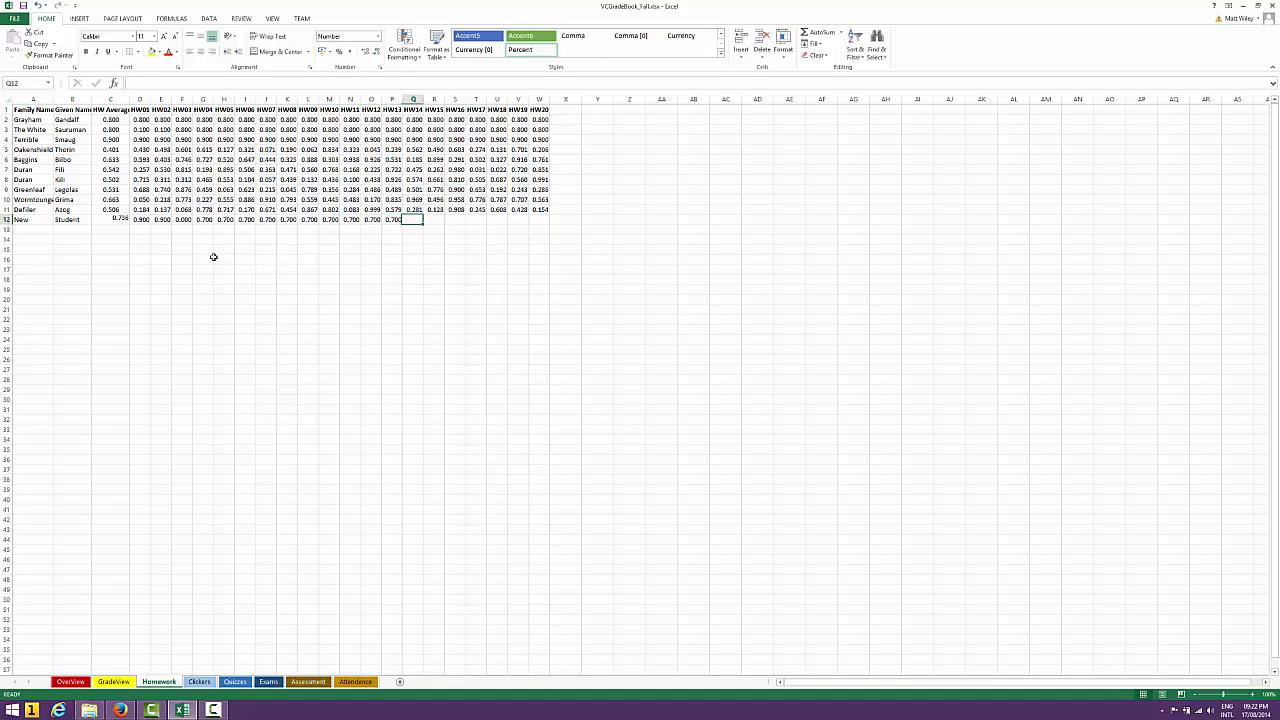
{"action": "type", "text": ".7"}
{"action": "key", "text": "Right"}
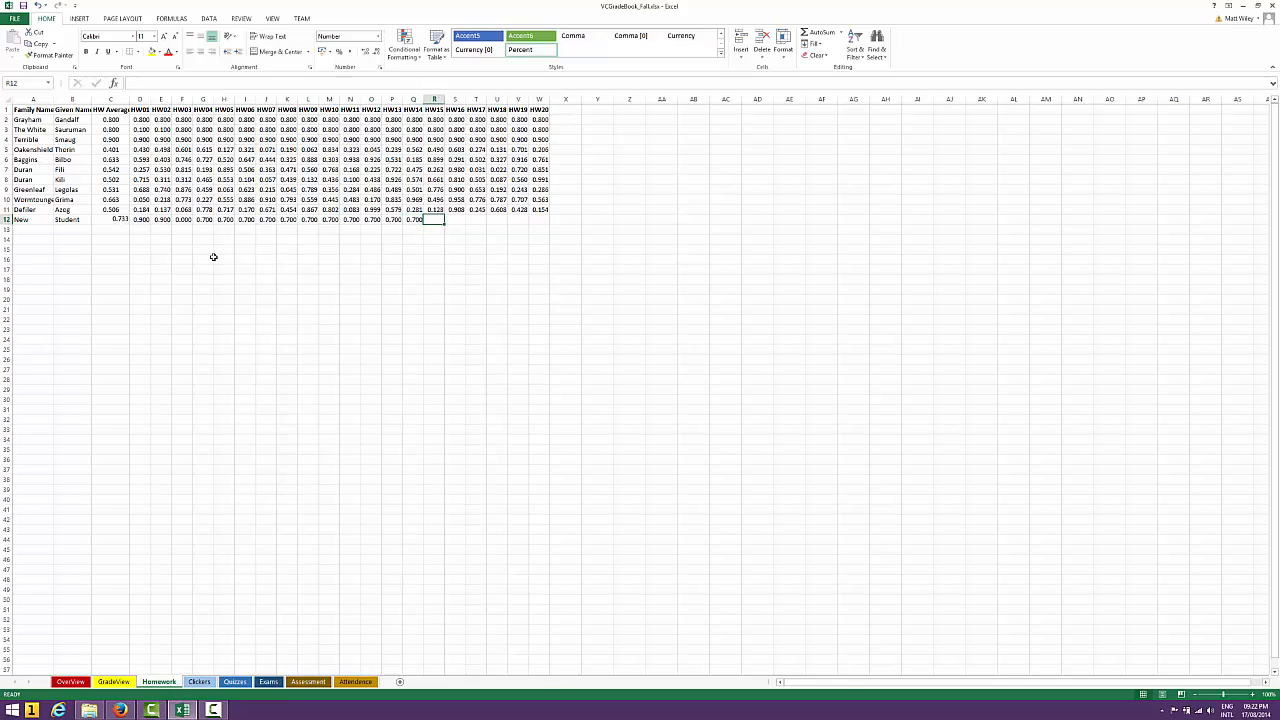
{"action": "type", "text": ".7"}
{"action": "key", "text": "Right"}
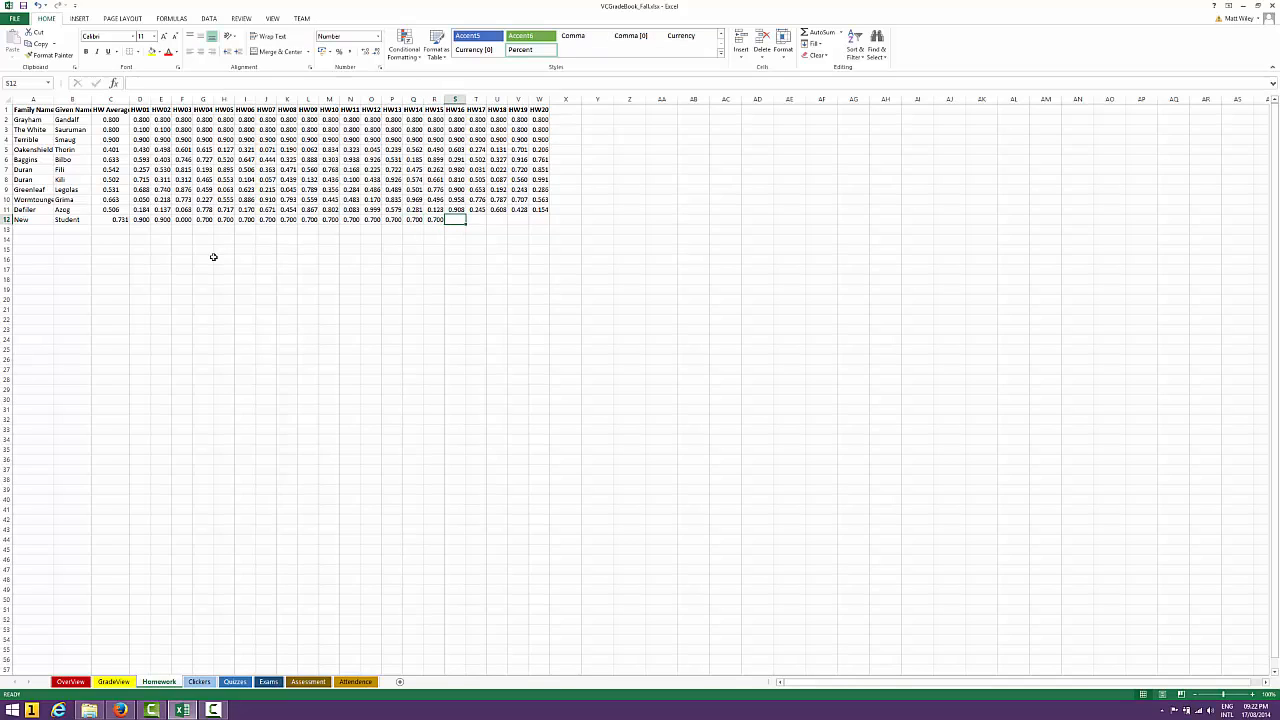
{"action": "type", "text": ".7"}
{"action": "key", "text": "Right"}
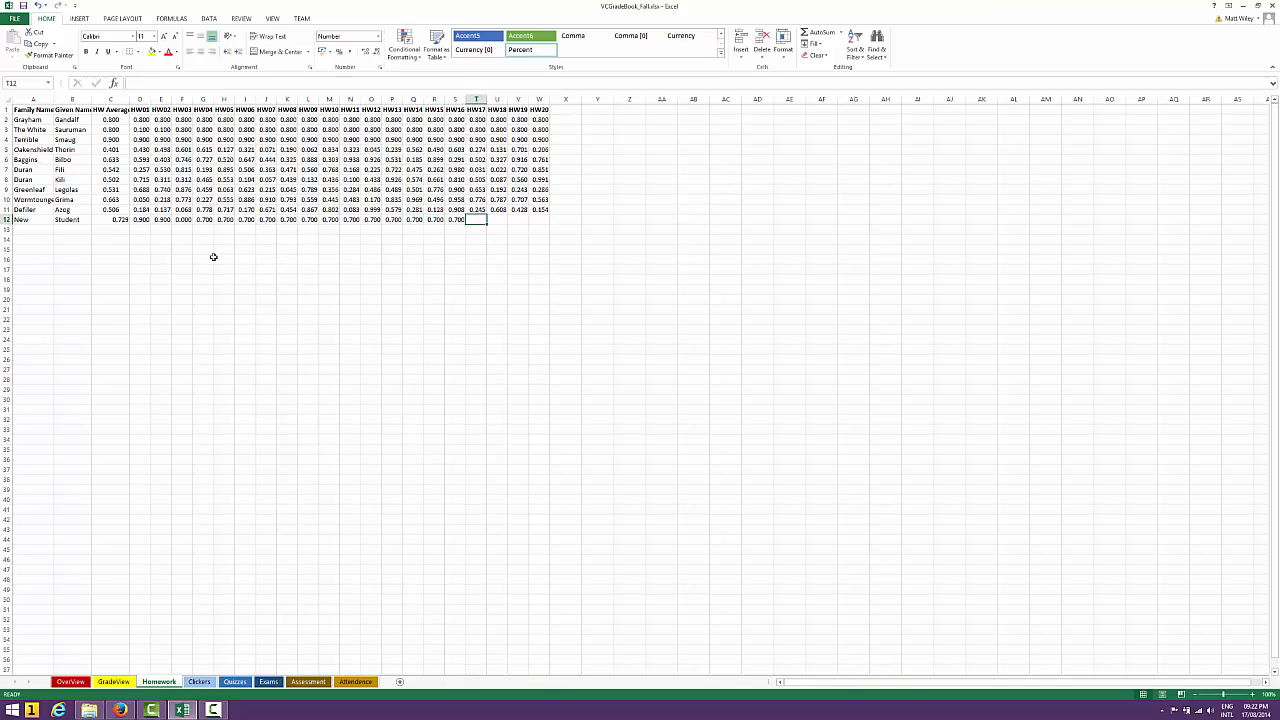
Enter 0.9 as the new student's scores for HW17 through HW20 in T12:W12
{"action": "type", "text": ".9"}
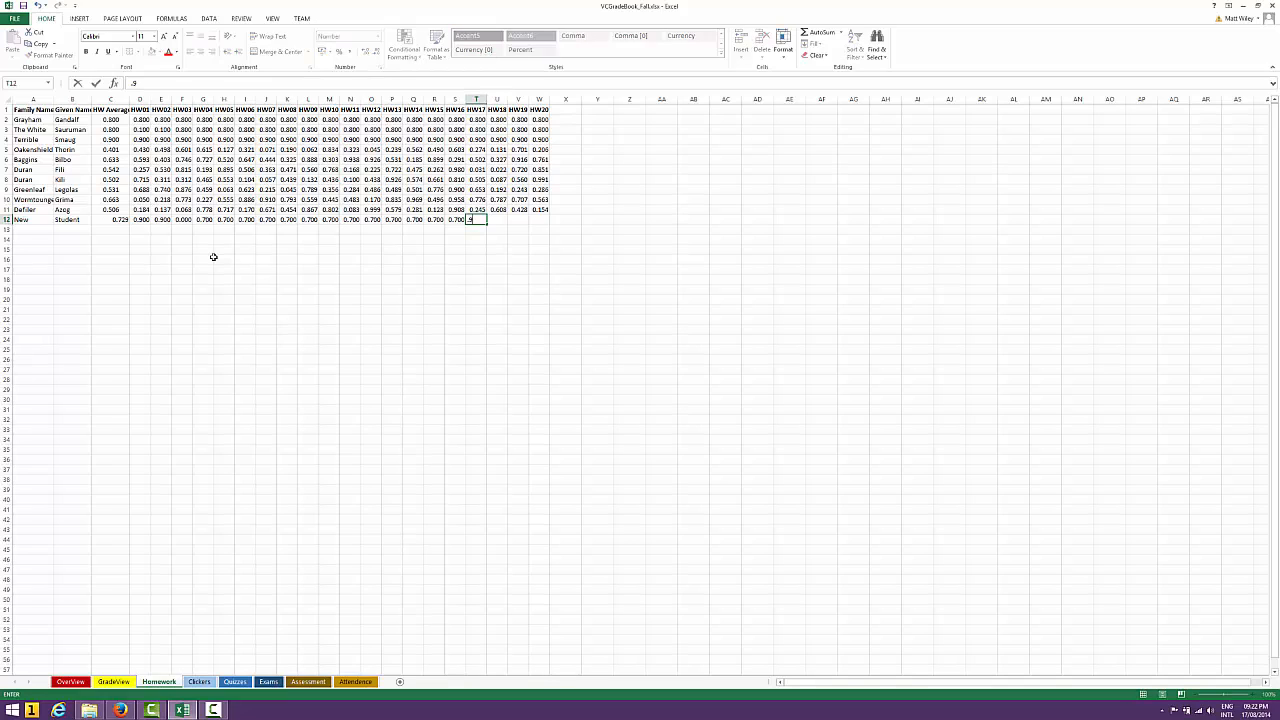
{"action": "key", "text": "Right"}
{"action": "type", "text": ".9"}
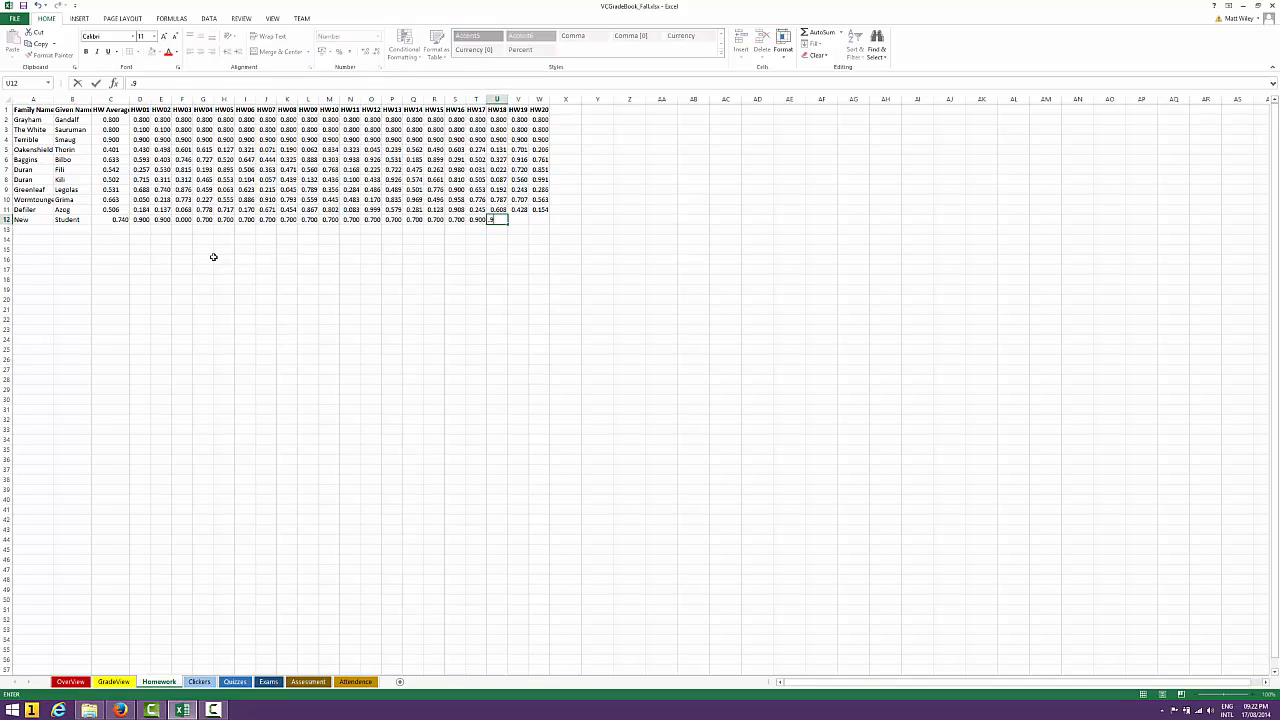
{"action": "key", "text": "Right"}
{"action": "type", "text": ".9"}
{"action": "key", "text": "Right"}
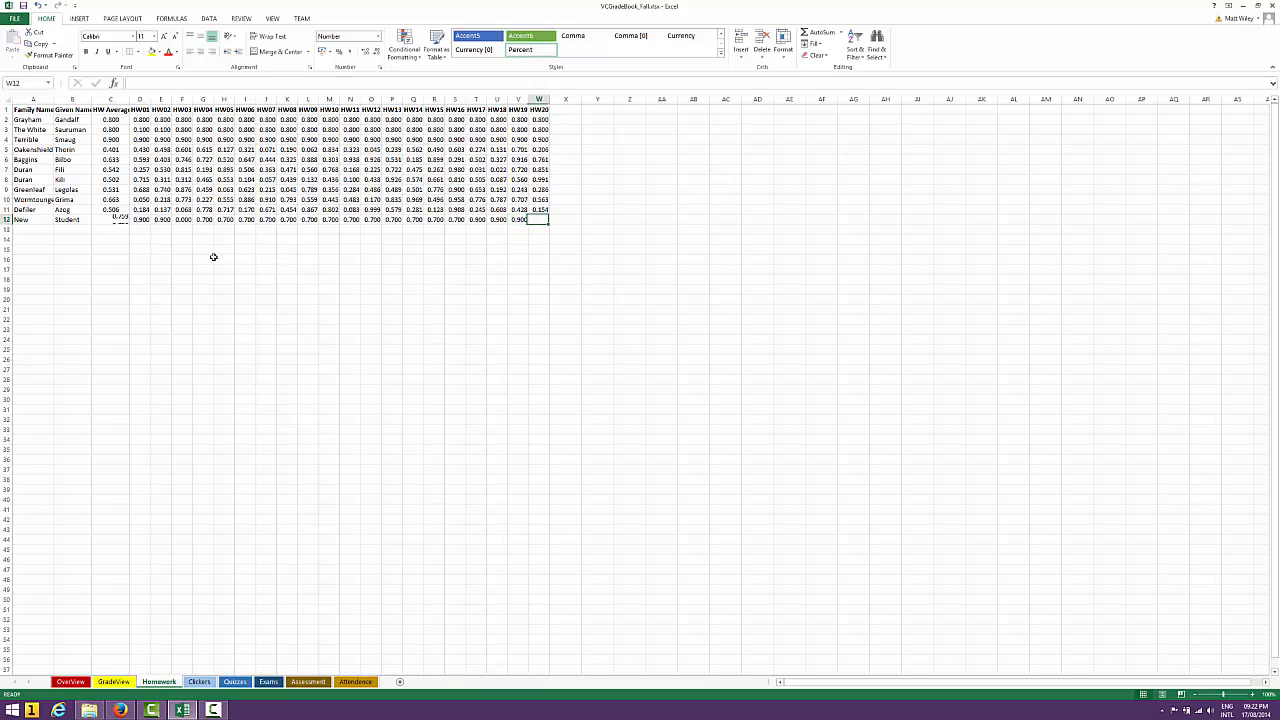
{"action": "type", "text": ".9"}
{"action": "key", "text": "Right"}
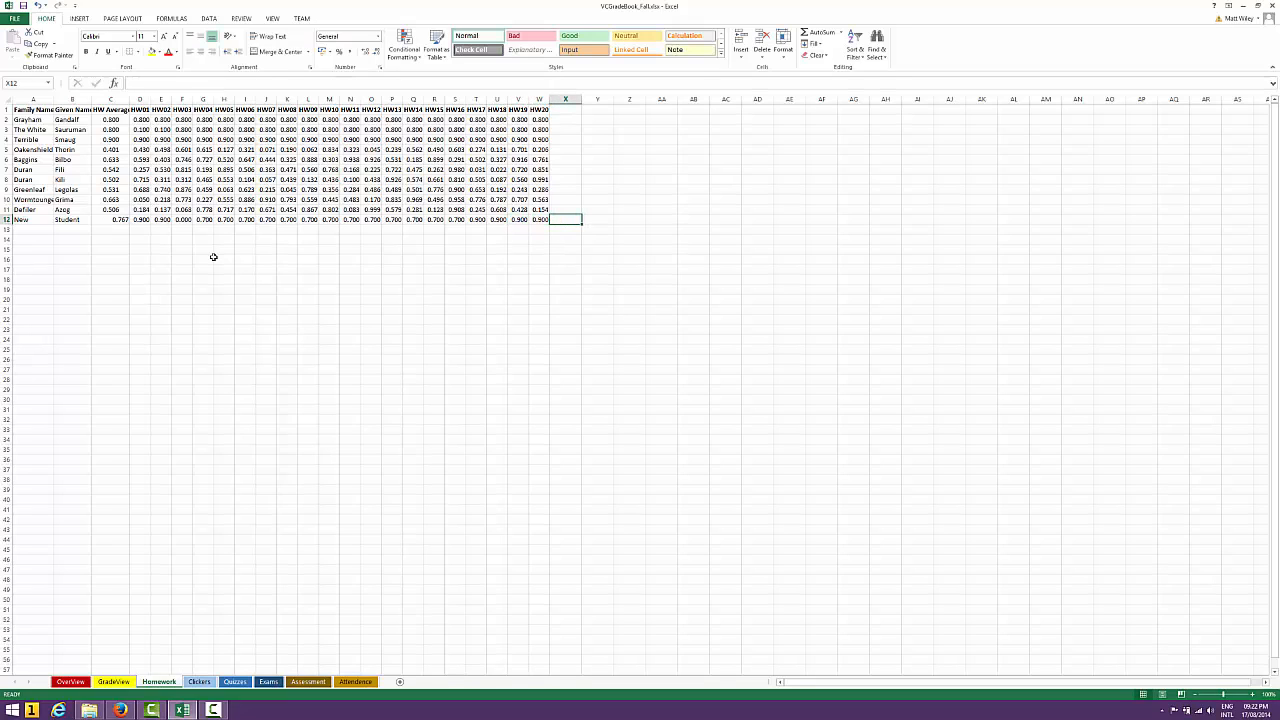
Review the completed row of the new student's scores and check the HW Average formula in C12
{"action": "key", "text": "Left"}
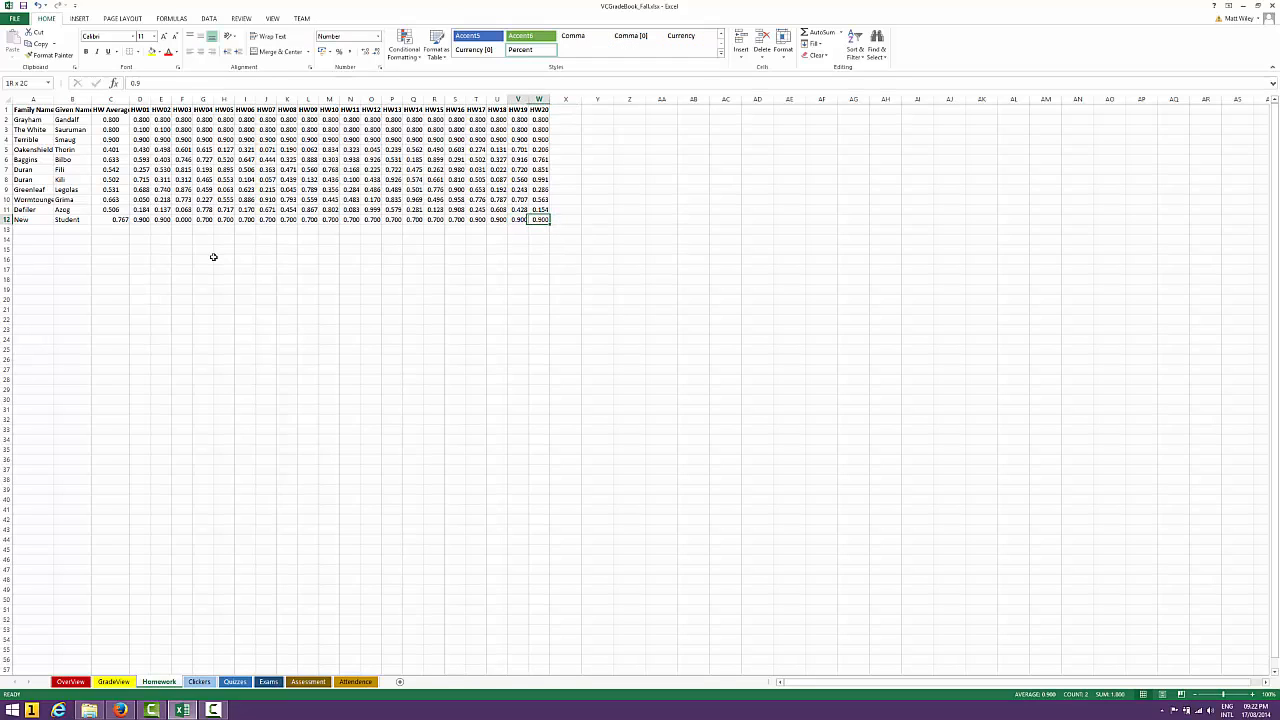
{"action": "key", "text": "shift+Left"}
{"action": "key", "text": "shift+Left"}
{"action": "key", "text": "shift+Left"}
{"action": "key", "text": "shift+Left"}
{"action": "key", "text": "shift+Left"}
{"action": "key", "text": "shift+Left"}
{"action": "key", "text": "shift+Left"}
{"action": "key", "text": "shift+Left"}
{"action": "key", "text": "shift+Left"}
{"action": "key", "text": "shift+Left"}
{"action": "key", "text": "shift+Left"}
{"action": "key", "text": "shift+Left"}
{"action": "key", "text": "shift+Left"}
{"action": "key", "text": "shift+Left"}
{"action": "key", "text": "shift+Left"}
{"action": "key", "text": "shift+Left"}
{"action": "key", "text": "shift+Left"}
{"action": "key", "text": "shift+Left"}
{"action": "key", "text": "shift+Left"}
{"action": "key", "text": "shift+Left"}
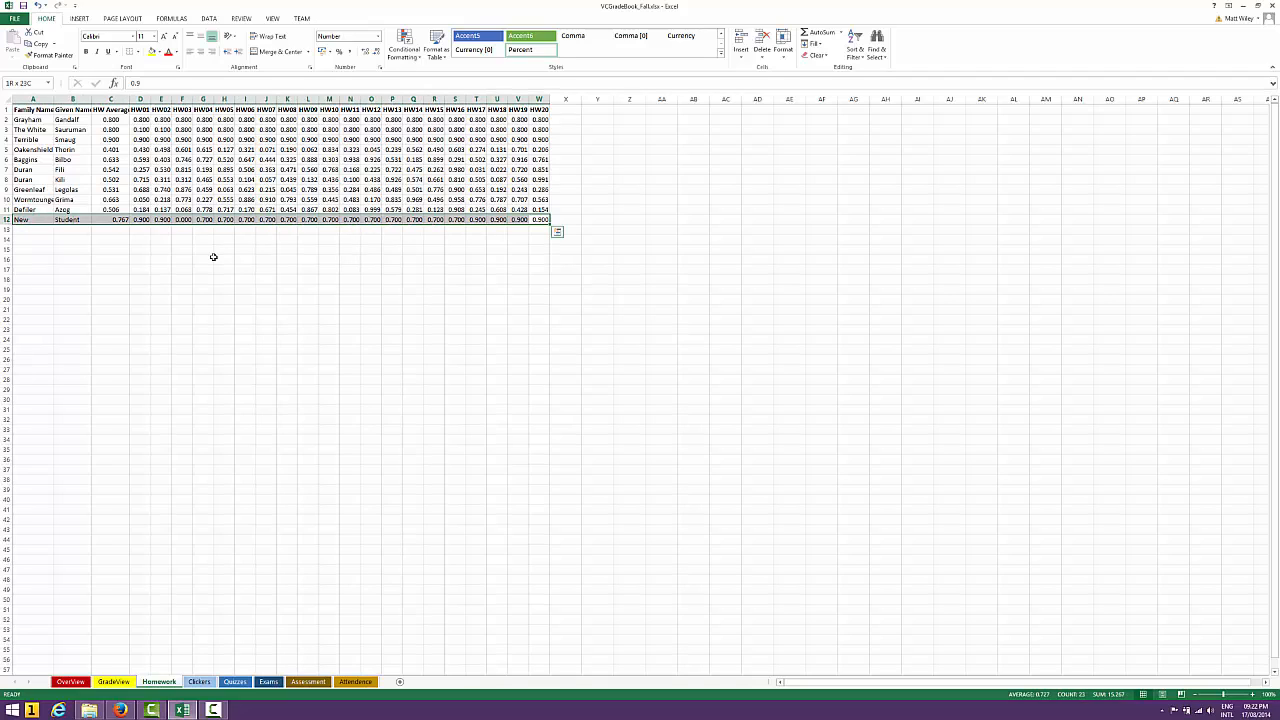
{"action": "key", "text": "Left"}
{"action": "key", "text": "Left"}
{"action": "key", "text": "Left"}
{"action": "key", "text": "Left"}
{"action": "key", "text": "Left"}
{"action": "key", "text": "Left"}
{"action": "key", "text": "Left"}
{"action": "key", "text": "Left"}
{"action": "key", "text": "Left"}
{"action": "key", "text": "Left"}
{"action": "key", "text": "Left"}
{"action": "key", "text": "Left"}
{"action": "key", "text": "Left"}
{"action": "key", "text": "Left"}
{"action": "key", "text": "Left"}
{"action": "key", "text": "Left"}
{"action": "key", "text": "Left"}
{"action": "key", "text": "Left"}
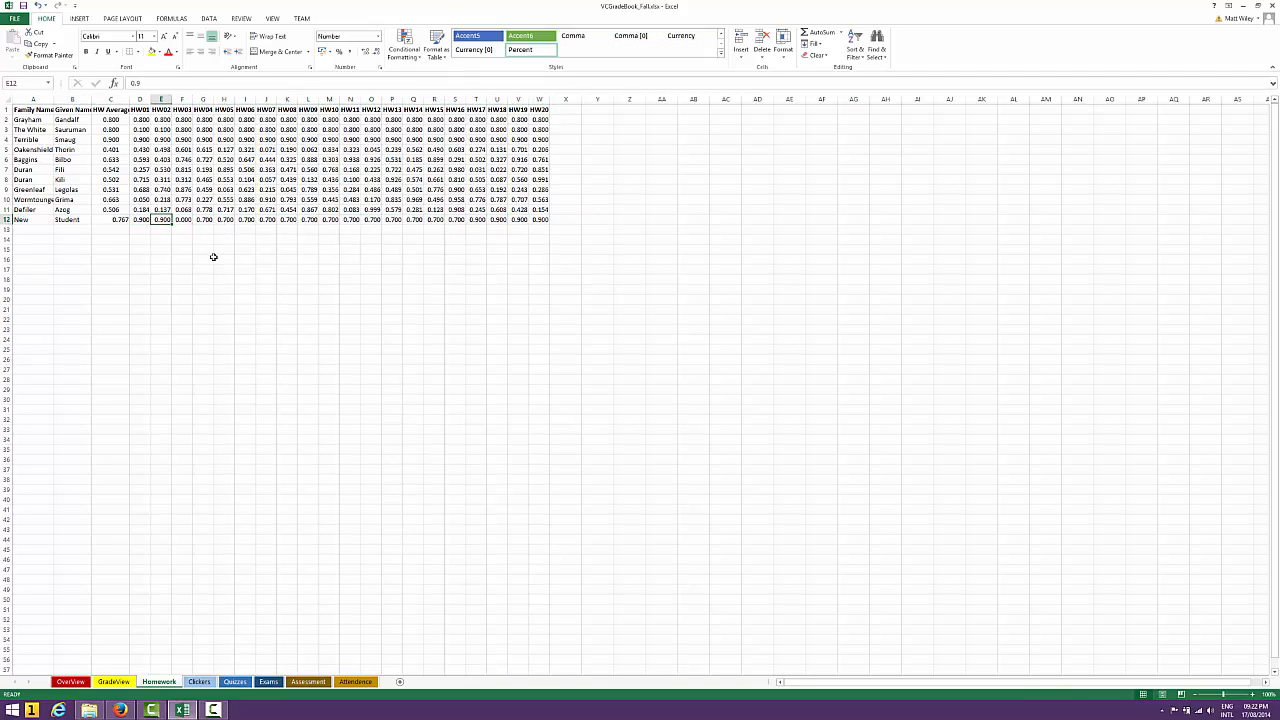
{"action": "key", "text": "Left"}
{"action": "key", "text": "Left"}
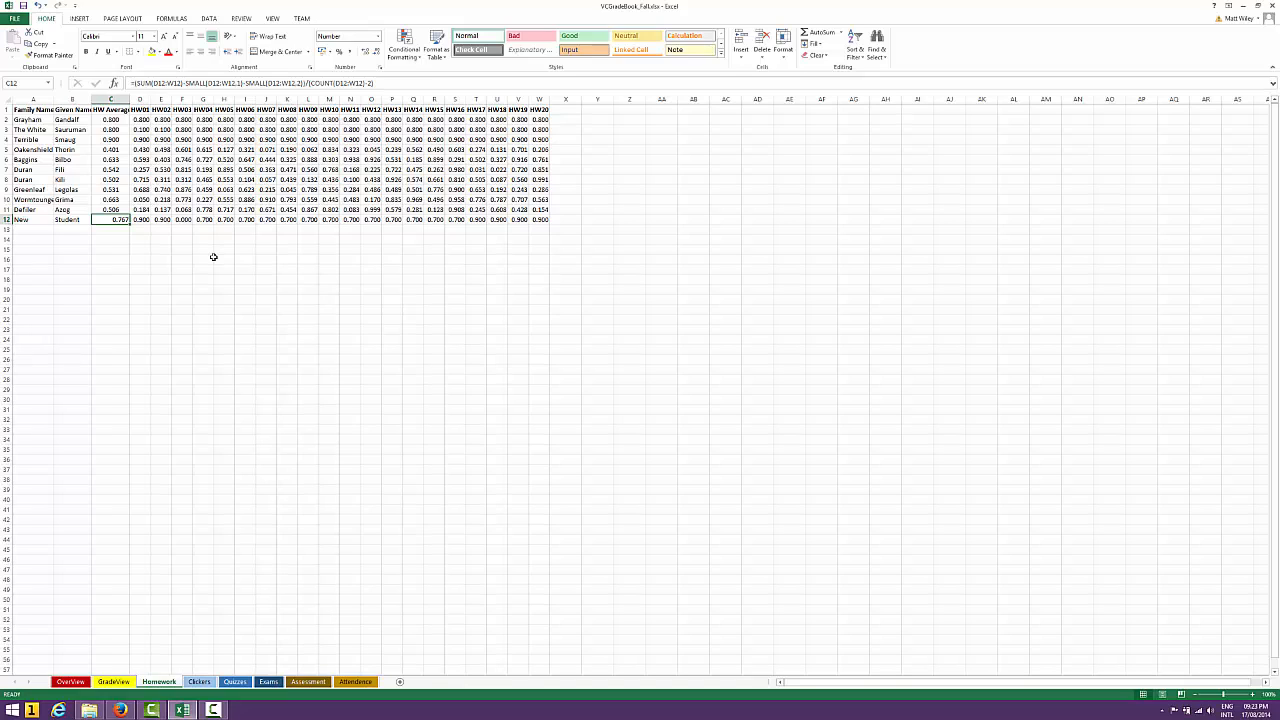
Compare the HW Average formulas in the rows above with the new student's formula in C12
{"action": "key", "text": "Up"}
{"action": "key", "text": "Up"}
{"action": "key", "text": "Up"}
{"action": "key", "text": "Up"}
{"action": "key", "text": "Up"}
{"action": "key", "text": "Up"}
{"action": "key", "text": "Up"}
{"action": "key", "text": "Up"}
{"action": "key", "text": "Up"}
{"action": "key", "text": "Up"}
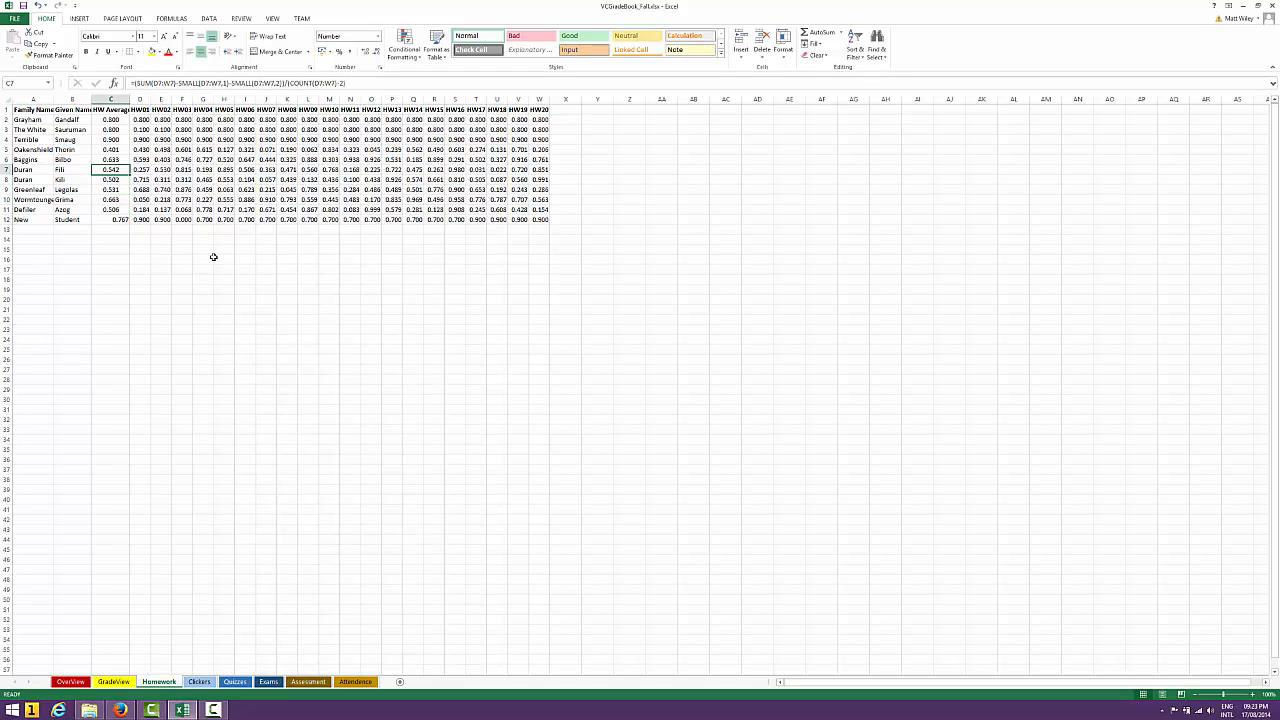
{"action": "key", "text": "Down"}
{"action": "key", "text": "Down"}
{"action": "key", "text": "Down"}
{"action": "key", "text": "Down"}
{"action": "key", "text": "Down"}
{"action": "key", "text": "Down"}
{"action": "key", "text": "Down"}
{"action": "key", "text": "Down"}
{"action": "key", "text": "Down"}
{"action": "key", "text": "Down"}
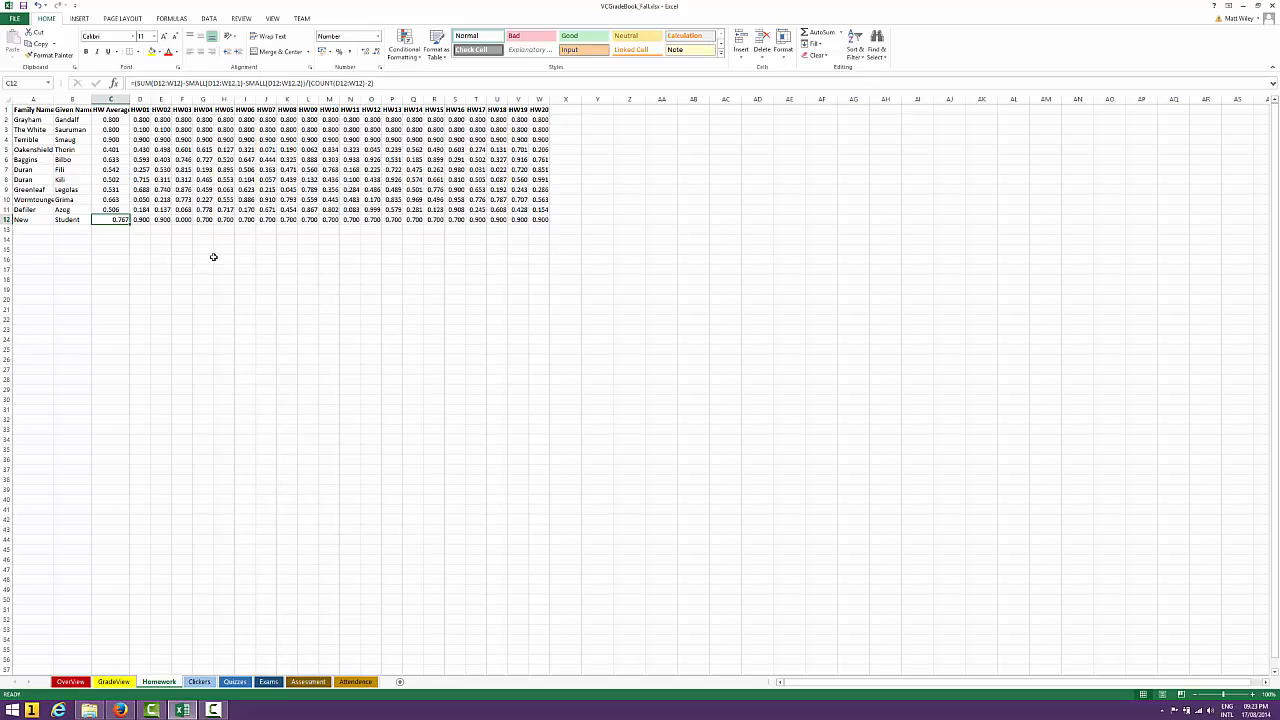
Clear the new student's entire row, removing the average and scores in C12:W12 and the names in A12:B12
{"action": "key", "text": "shift+Right"}
{"action": "key", "text": "shift+Right"}
{"action": "key", "text": "shift+Right"}
{"action": "key", "text": "shift+Right"}
{"action": "key", "text": "shift+Right"}
{"action": "key", "text": "shift+Right"}
{"action": "key", "text": "shift+Right"}
{"action": "key", "text": "shift+Right"}
{"action": "key", "text": "shift+Right"}
{"action": "key", "text": "shift+Right"}
{"action": "key", "text": "shift+Right"}
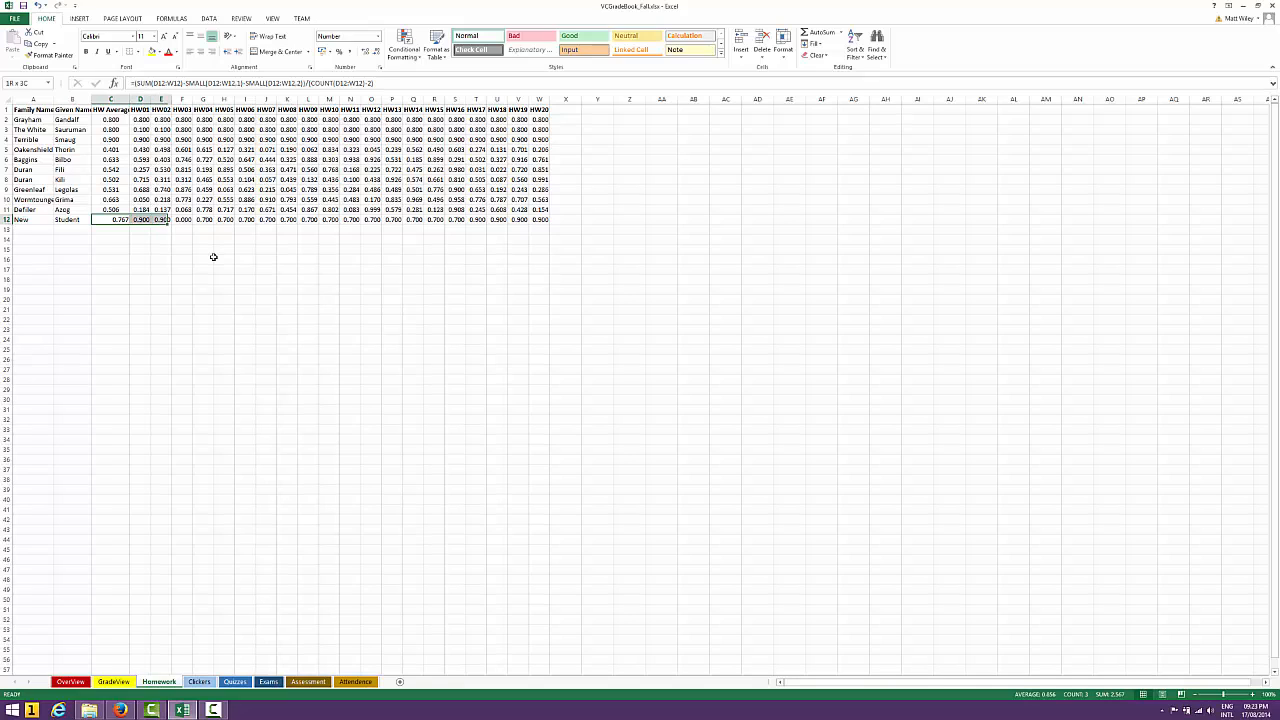
{"action": "key", "text": "shift+Right"}
{"action": "key", "text": "shift+Right"}
{"action": "key", "text": "shift+Right"}
{"action": "key", "text": "shift+Right"}
{"action": "key", "text": "shift+Right"}
{"action": "key", "text": "shift+Right"}
{"action": "key", "text": "shift+Right"}
{"action": "key", "text": "shift+Right"}
{"action": "key", "text": "shift+Right"}
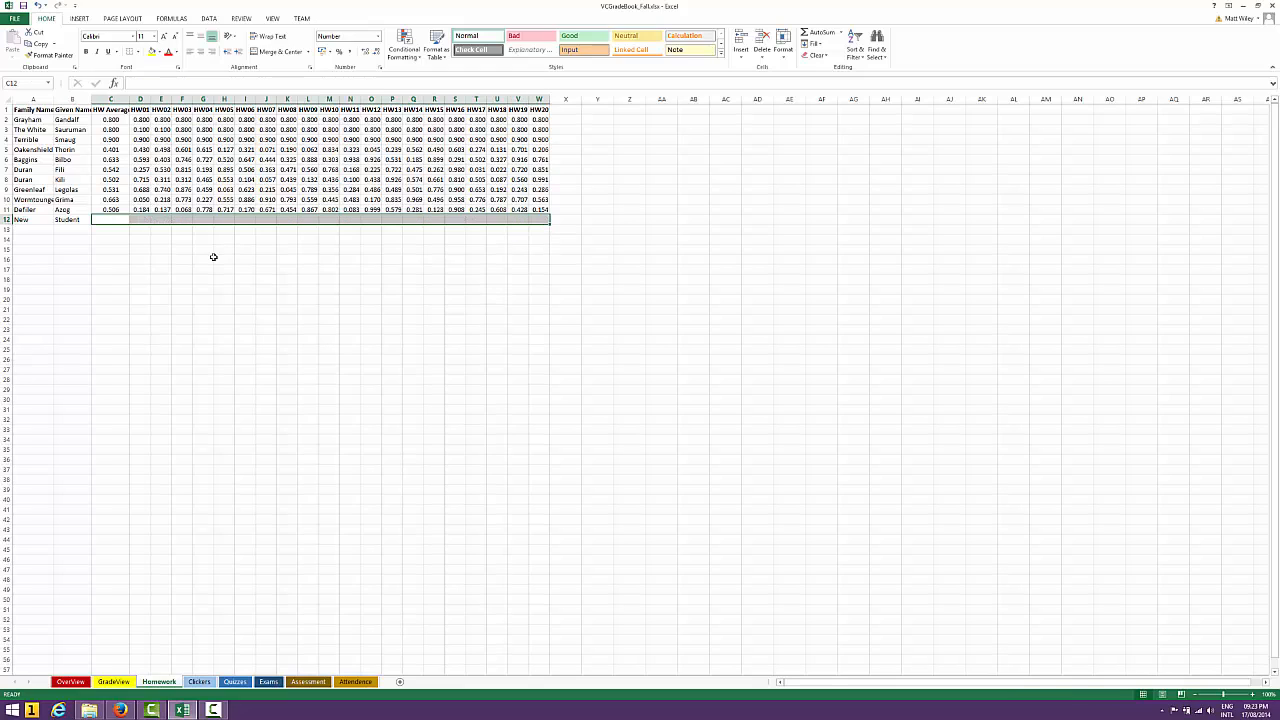
{"action": "key", "text": "Delete"}
{"action": "key", "text": "Home"}
{"action": "key", "text": "shift+Right"}
{"action": "key", "text": "Delete"}
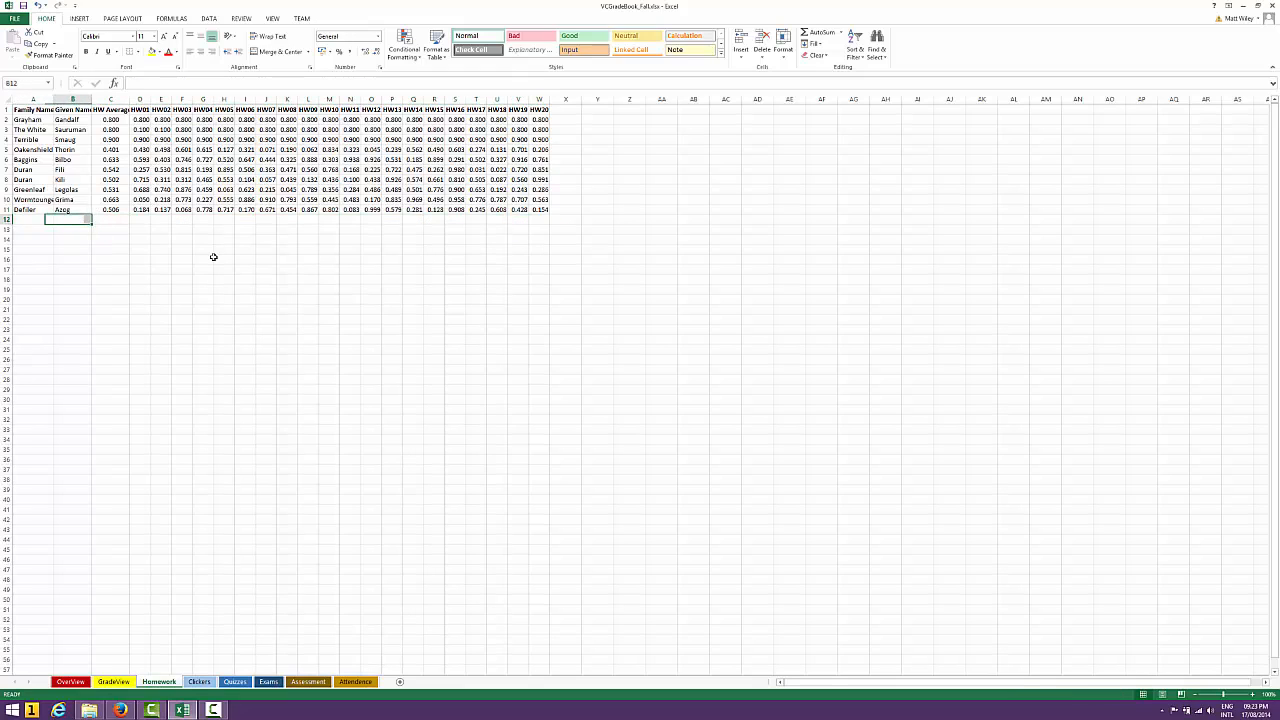
Clear the HW Average formulas in C3:C11, keeping only the one in C2
{"action": "key", "text": "Up"}
{"action": "key", "text": "Right"}
{"action": "key", "text": "Right"}
{"action": "key", "text": "Up"}
{"action": "key", "text": "Up"}
{"action": "key", "text": "Up"}
{"action": "key", "text": "Up"}
{"action": "key", "text": "Up"}
{"action": "key", "text": "Up"}
{"action": "key", "text": "Up"}
{"action": "key", "text": "Up"}
{"action": "key", "text": "Up"}
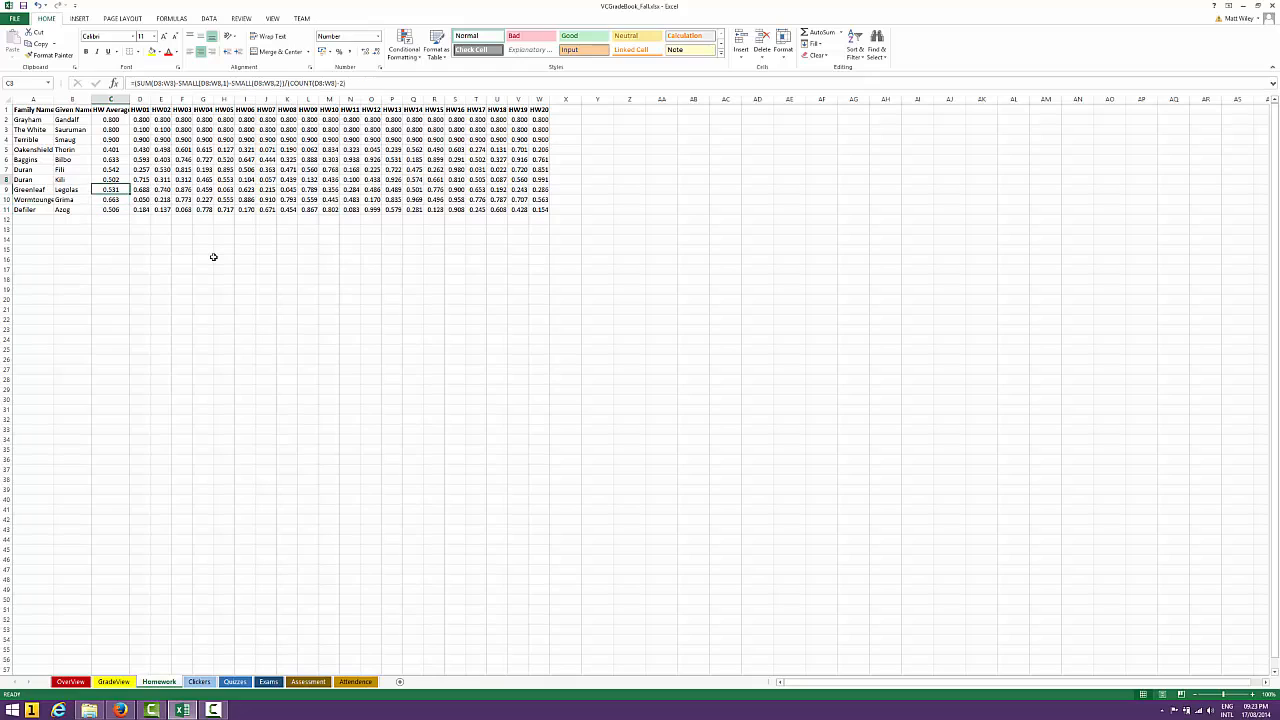
{"action": "key", "text": "shift+Down"}
{"action": "key", "text": "shift+Down"}
{"action": "key", "text": "shift+Down"}
{"action": "key", "text": "shift+Down"}
{"action": "key", "text": "shift+Down"}
{"action": "key", "text": "shift+Down"}
{"action": "key", "text": "shift+Down"}
{"action": "key", "text": "shift+Down"}
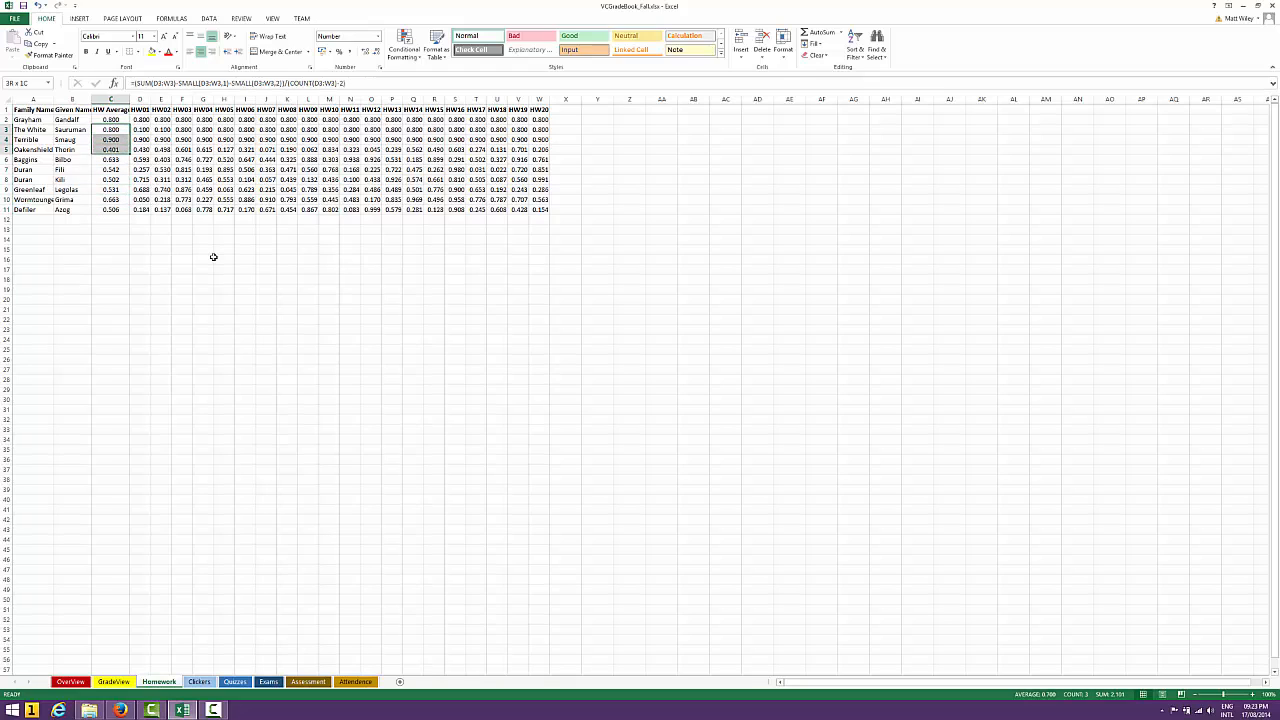
{"action": "key", "text": "ctrl+v"}
{"action": "key", "text": "Delete"}
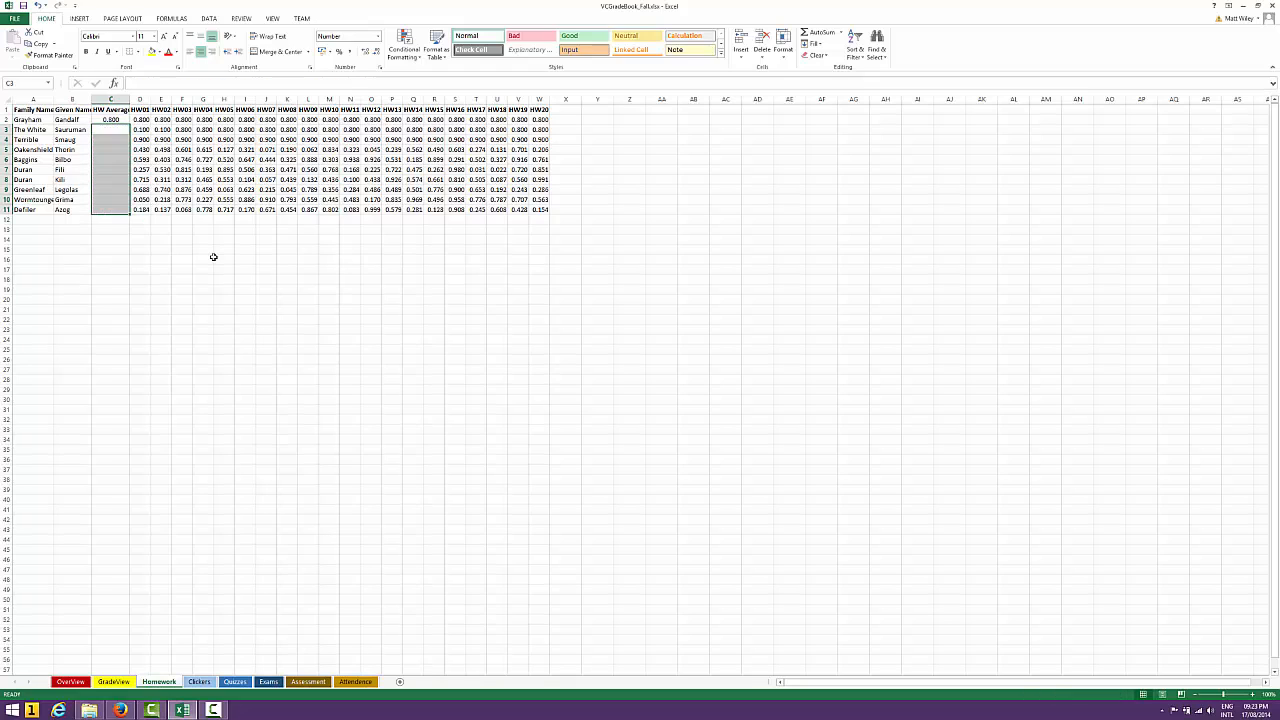
Review the drop-two-lowest HW Average formula in C2 and fill it down through C11
{"action": "key", "text": "Up"}
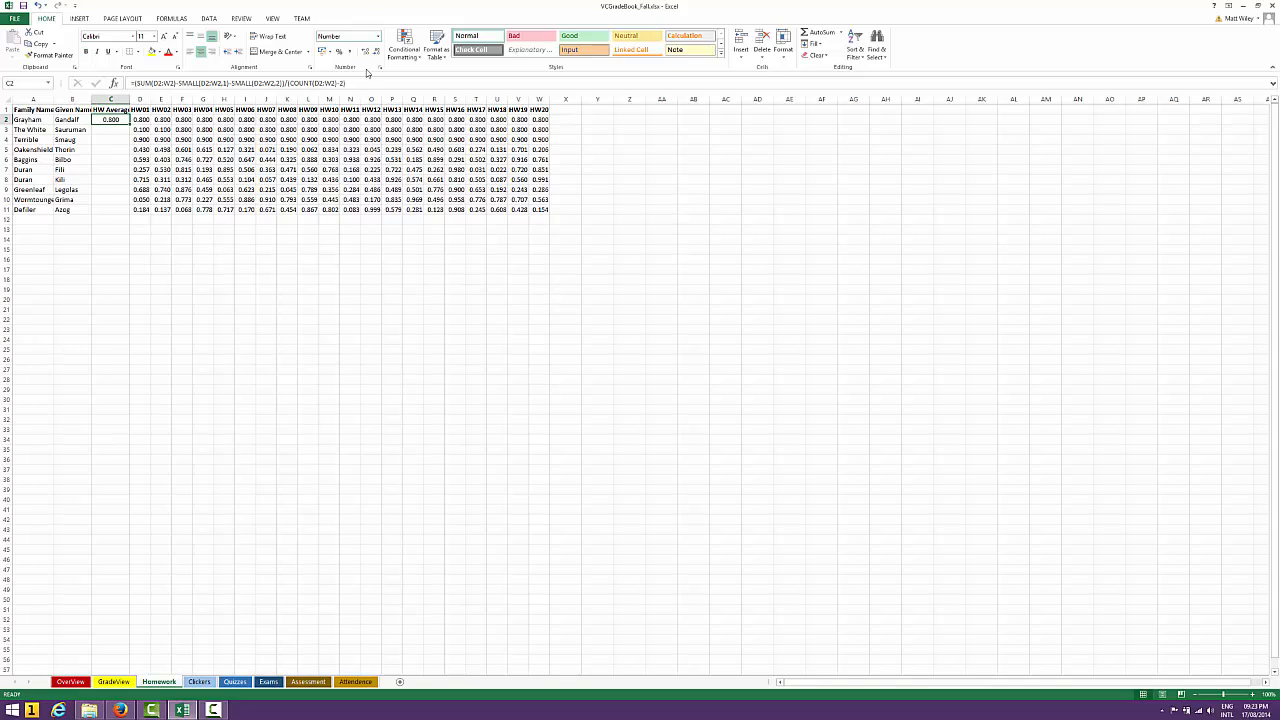
{"action": "left_click", "coordinate": [367, 84]}
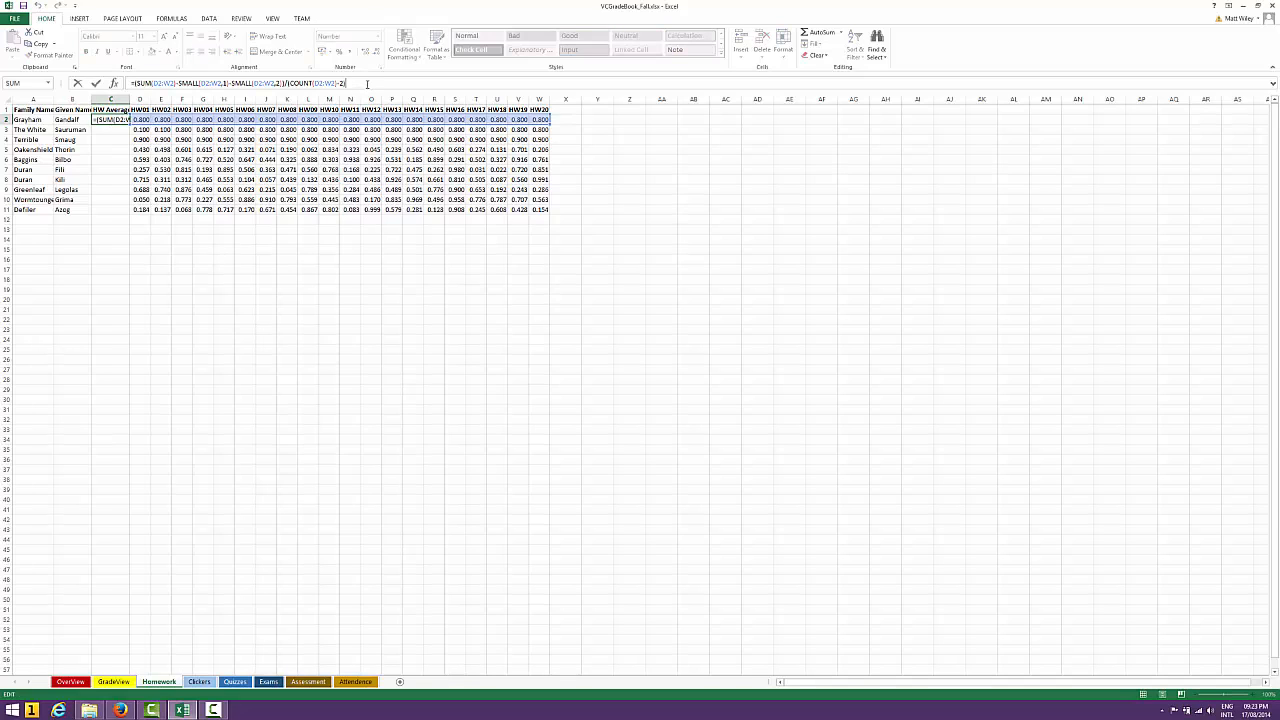
{"action": "type", "text": ")"}
{"action": "left_click", "coordinate": [286, 83]}
{"action": "key", "text": "ctrl+Return"}
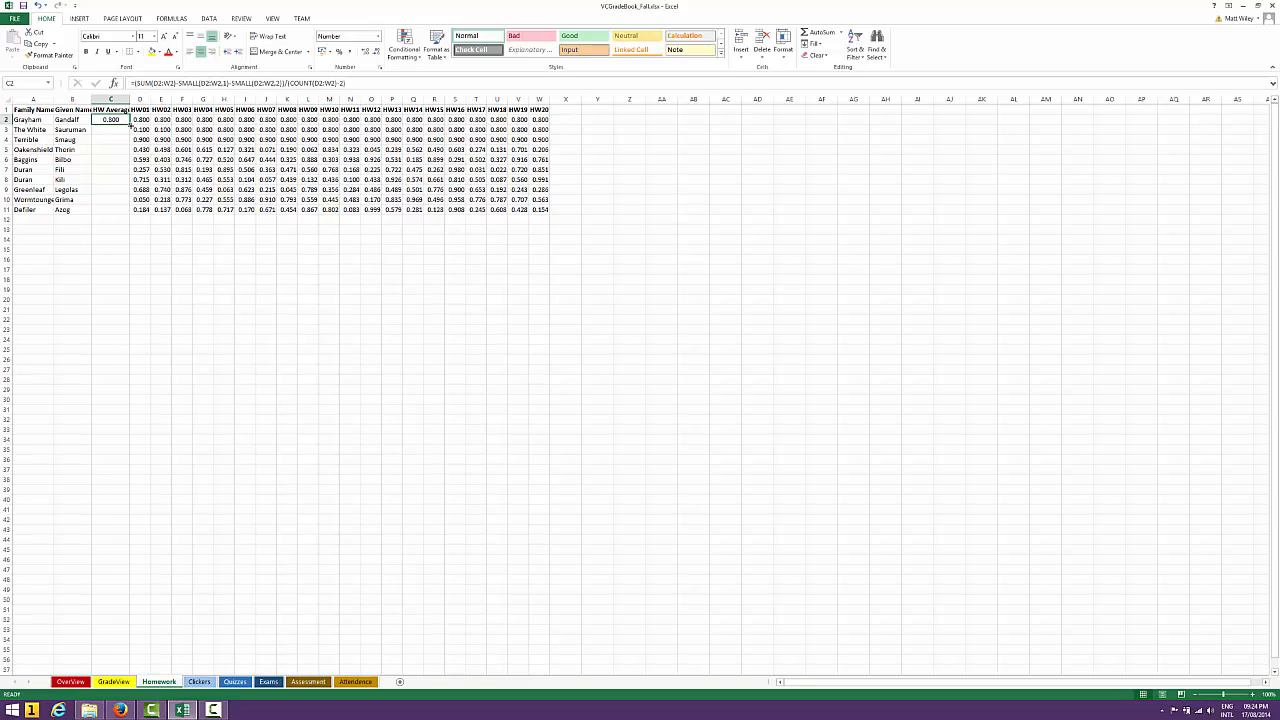
{"action": "left_click_drag", "start_coordinate": [128, 125], "coordinate": [121, 211]}
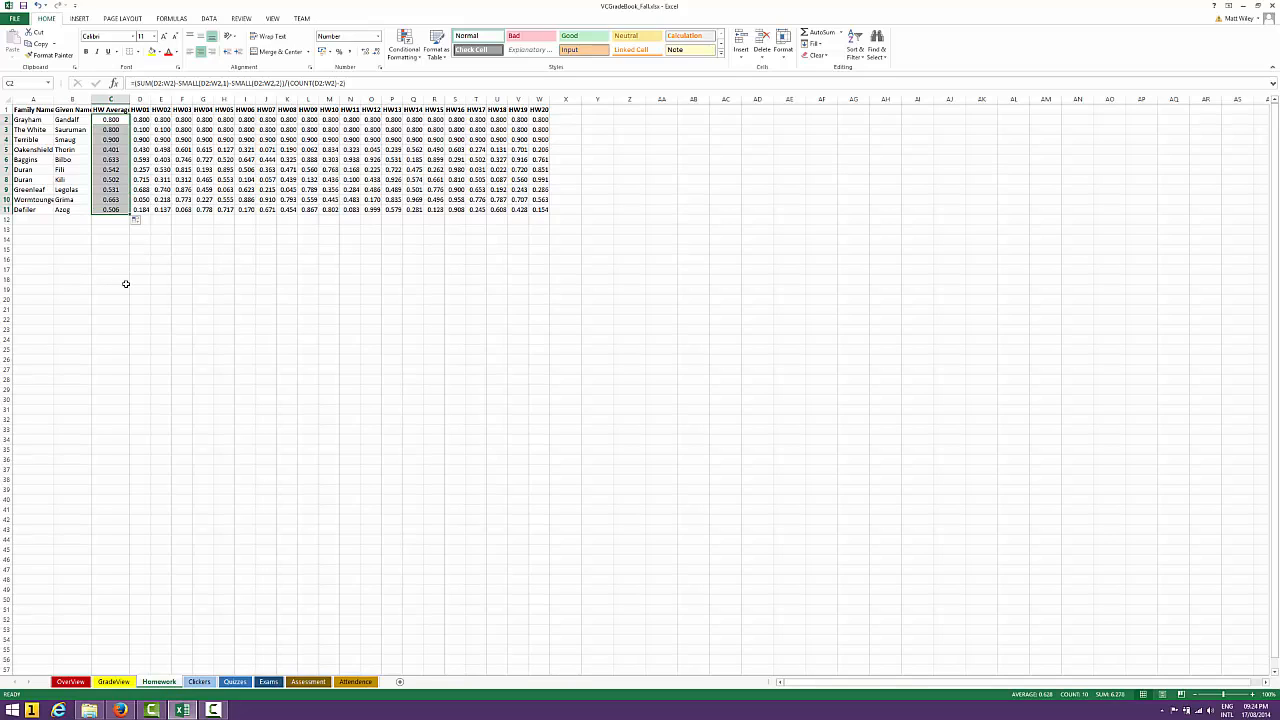
Go through the filled HW Average formulas from C2 to C11 and check which row's scores the C9 formula references
{"action": "key", "text": "Up"}
{"action": "key", "text": "Down"}
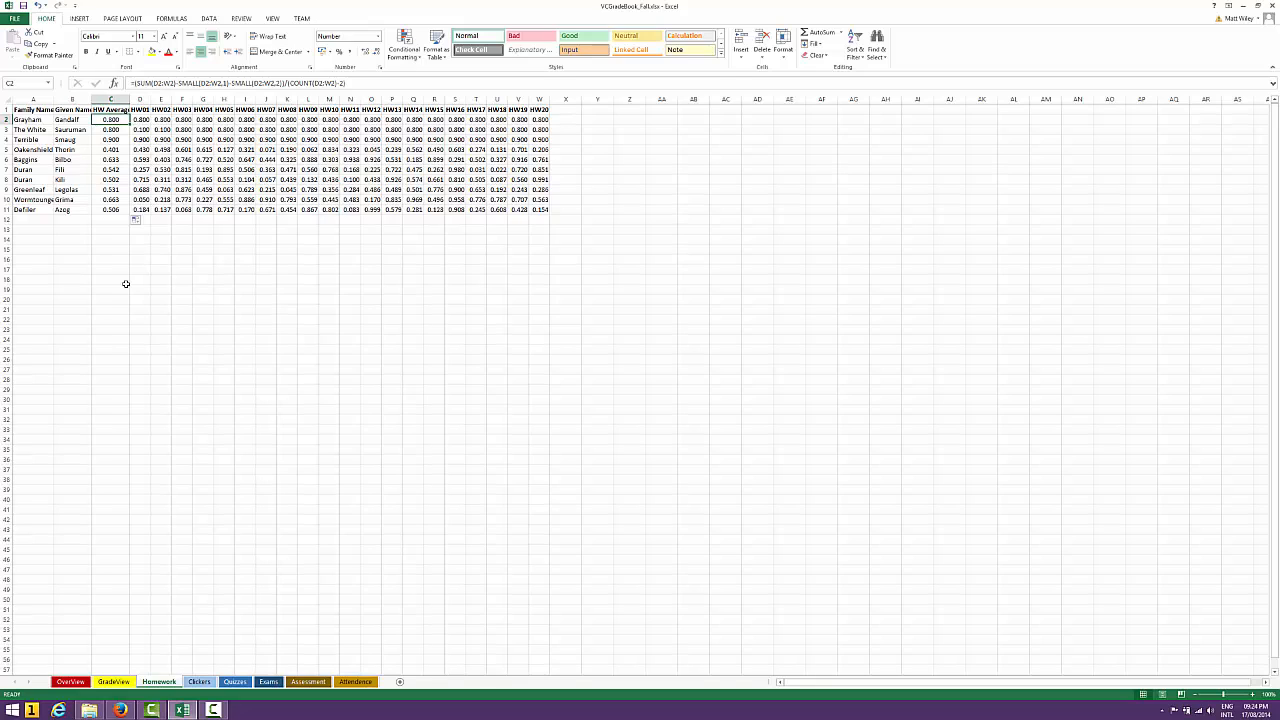
{"action": "key", "text": "Down"}
{"action": "key", "text": "Down"}
{"action": "key", "text": "Down"}
{"action": "key", "text": "Down"}
{"action": "key", "text": "Down"}
{"action": "key", "text": "Down"}
{"action": "left_click", "coordinate": [358, 83]}
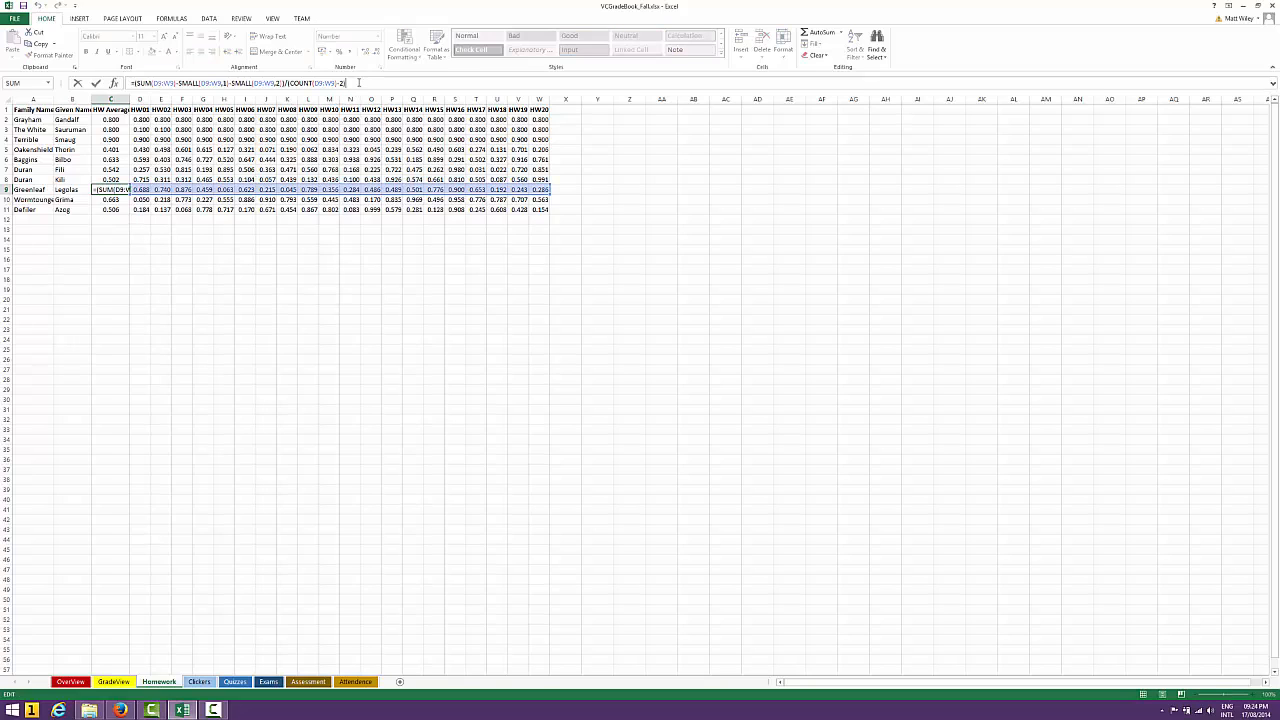
{"action": "key", "text": "Return"}
{"action": "key", "text": "Down"}
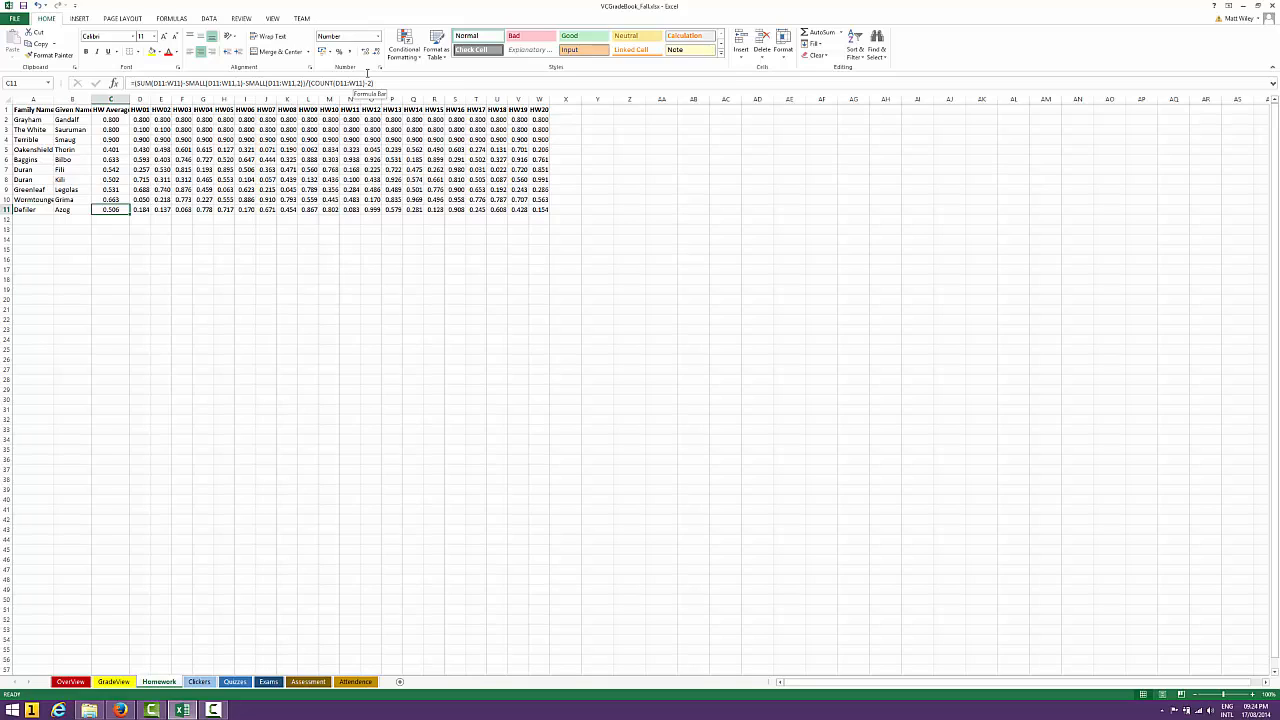
Inspect the individual homework scores in row 11, including HW02 and HW03
{"action": "left_click", "coordinate": [521, 210]}
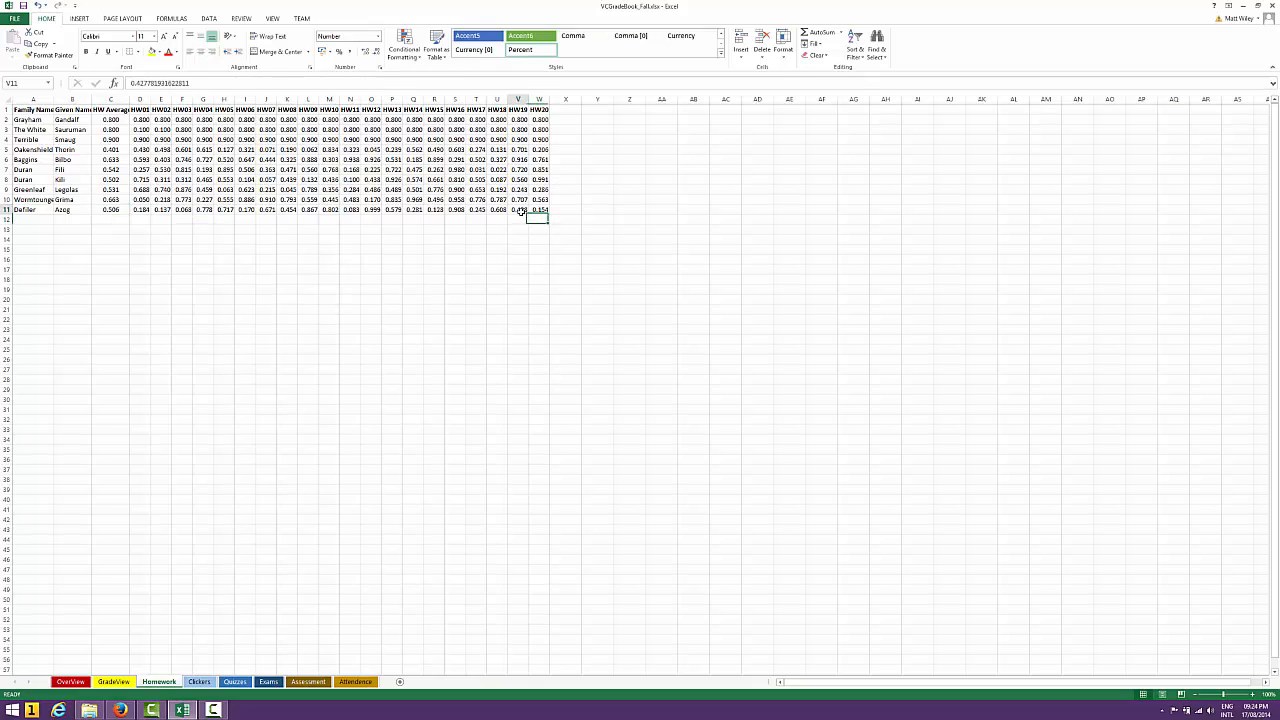
{"action": "left_click_drag", "start_coordinate": [160, 210], "coordinate": [177, 210]}
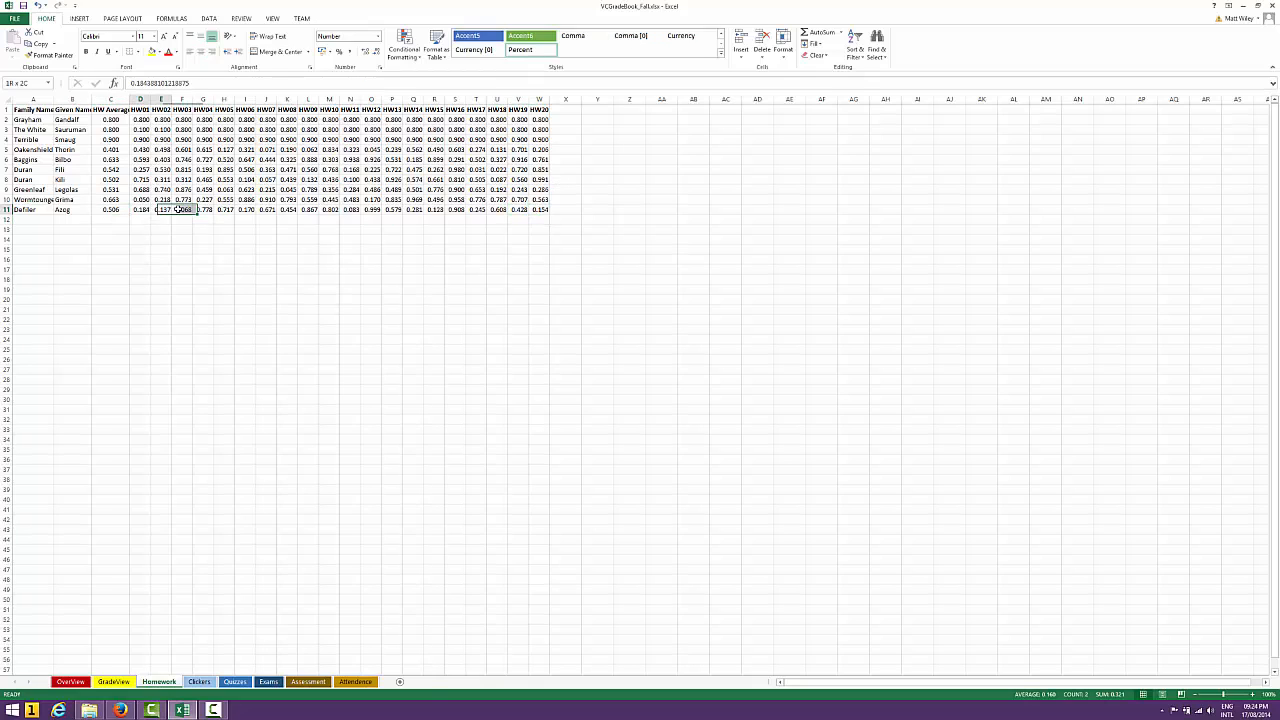
{"action": "left_click", "coordinate": [162, 243]}
{"action": "left_click", "coordinate": [294, 227]}
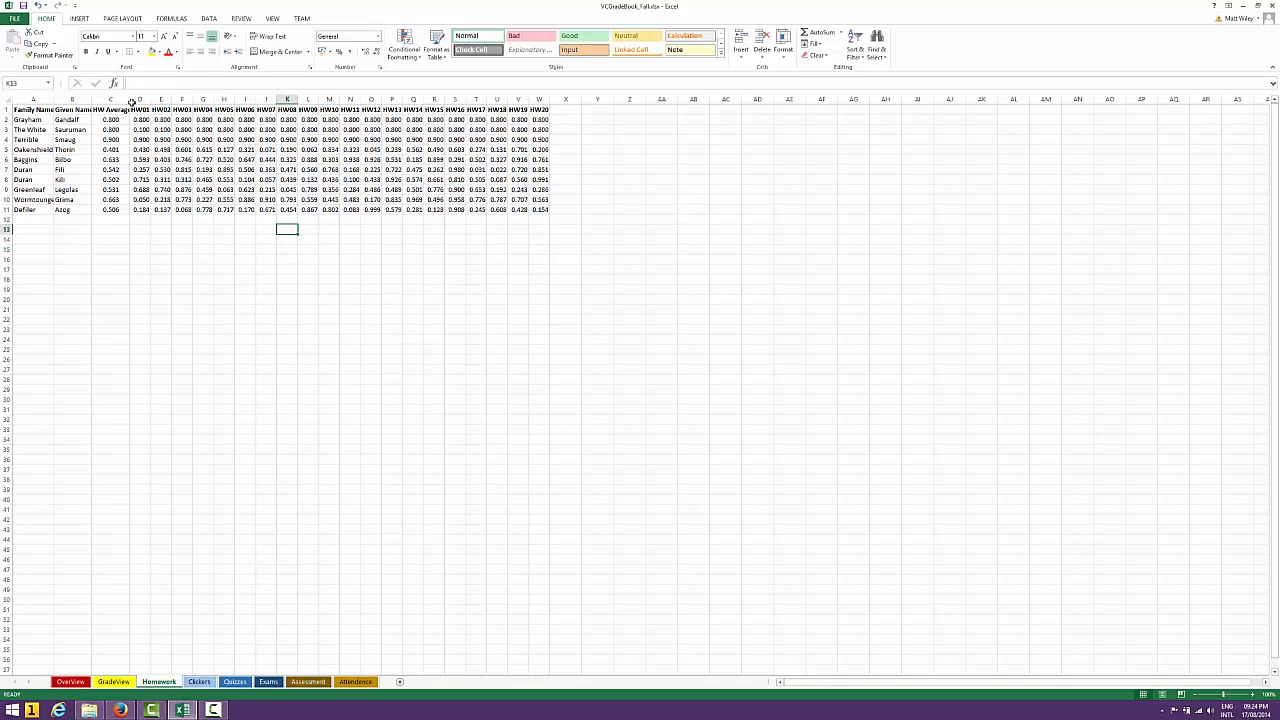
Examine the formula behind the first family name in A2 of the Homework sheet
{"action": "left_click", "coordinate": [41, 121]}
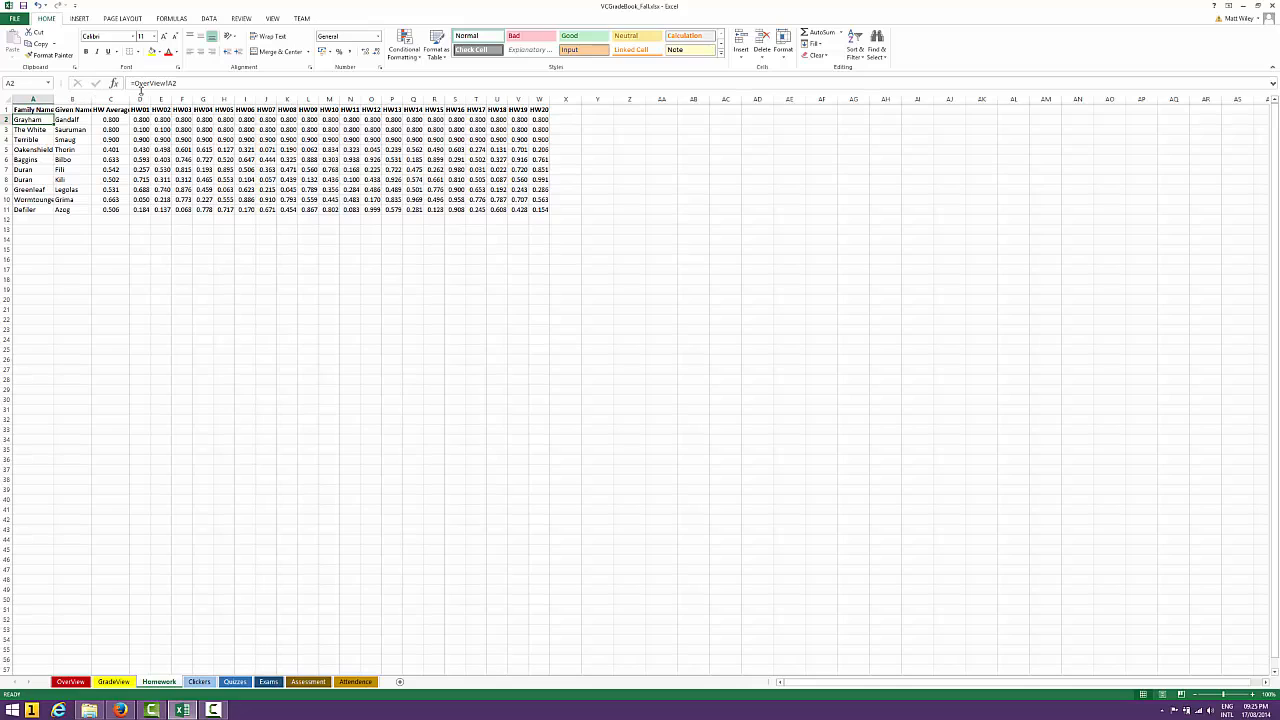
{"action": "left_click", "coordinate": [196, 83]}
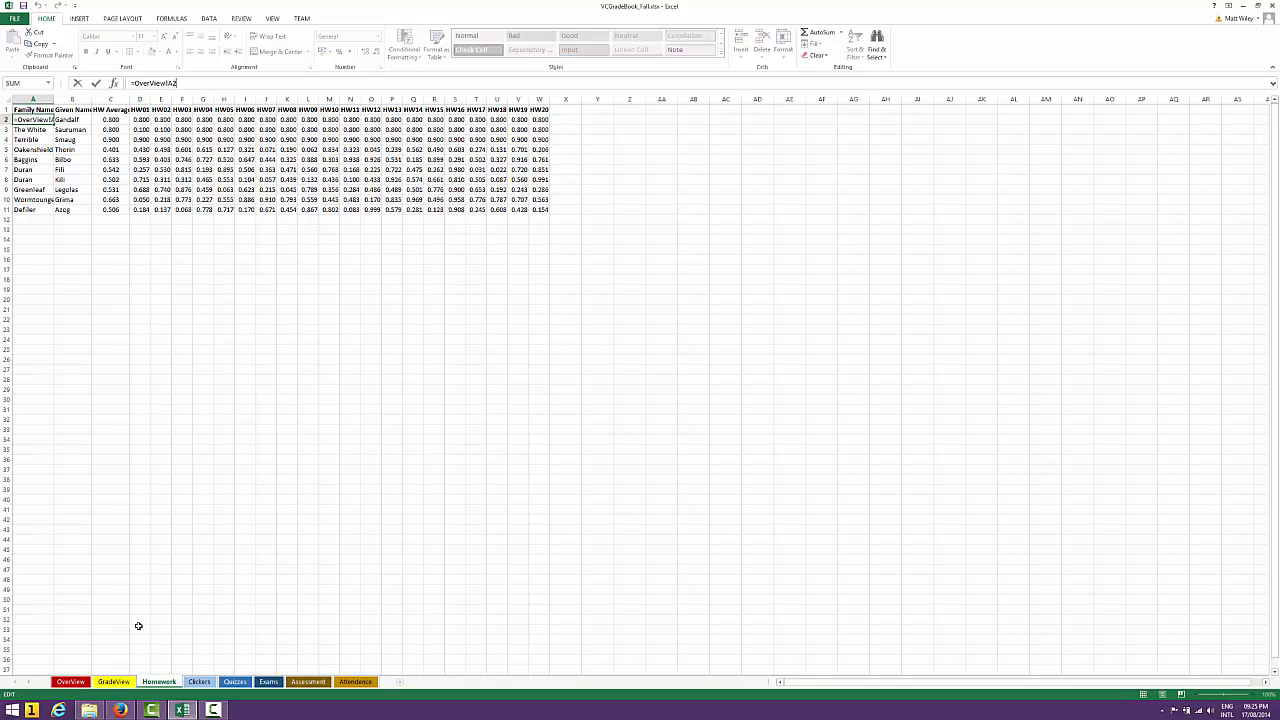
{"action": "key", "text": "Return"}
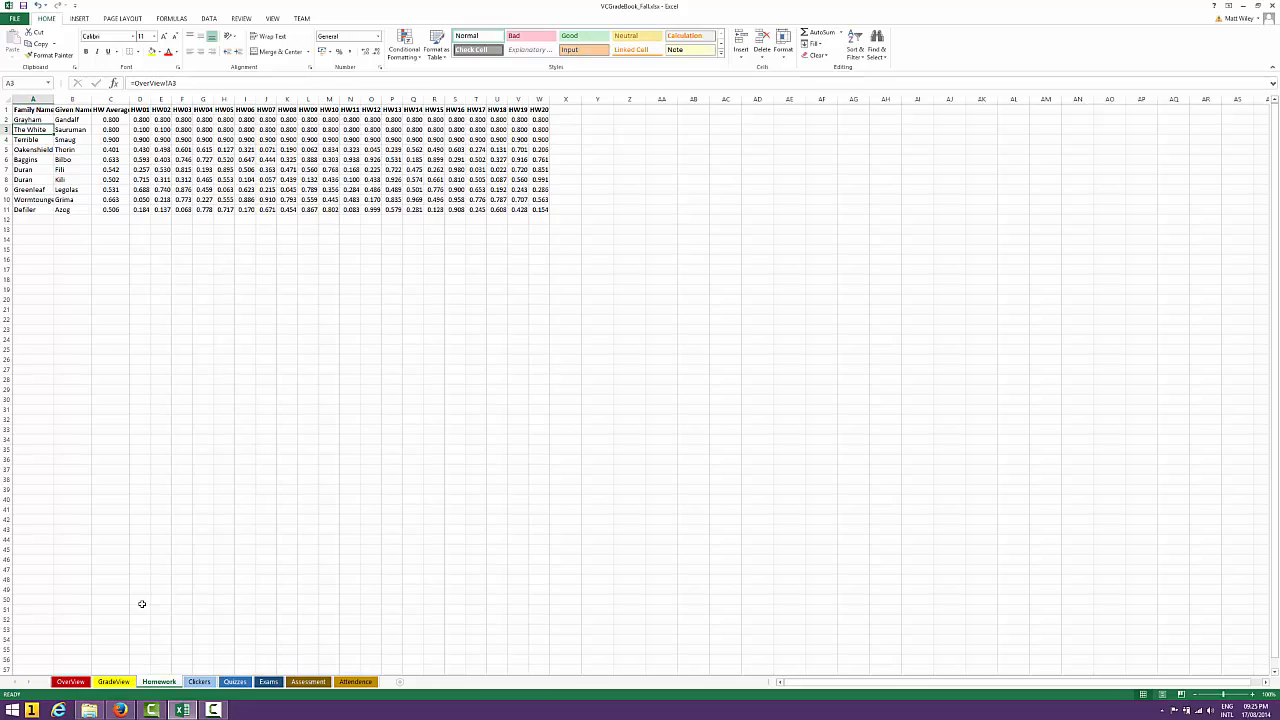
View the OverView sheet and inspect the first student's family name, given name and V number in A2:C2
{"action": "left_click", "coordinate": [72, 681]}
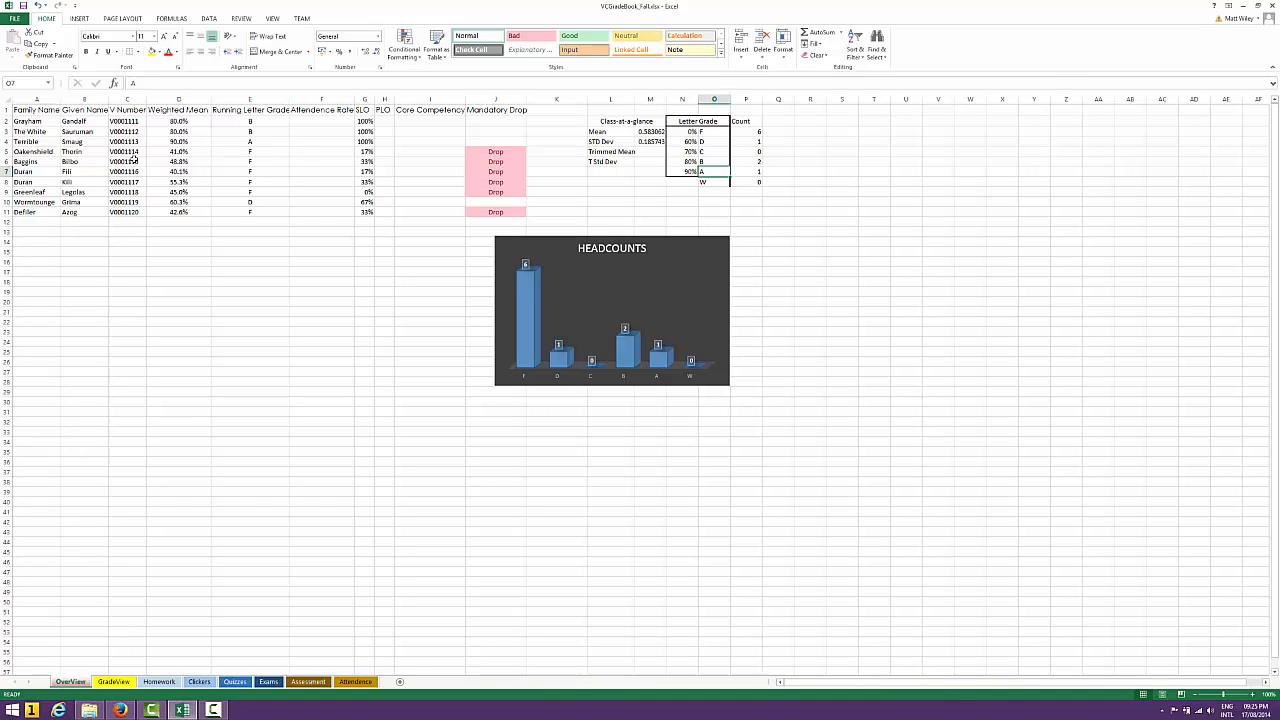
{"action": "left_click", "coordinate": [46, 120]}
{"action": "key", "text": "Right"}
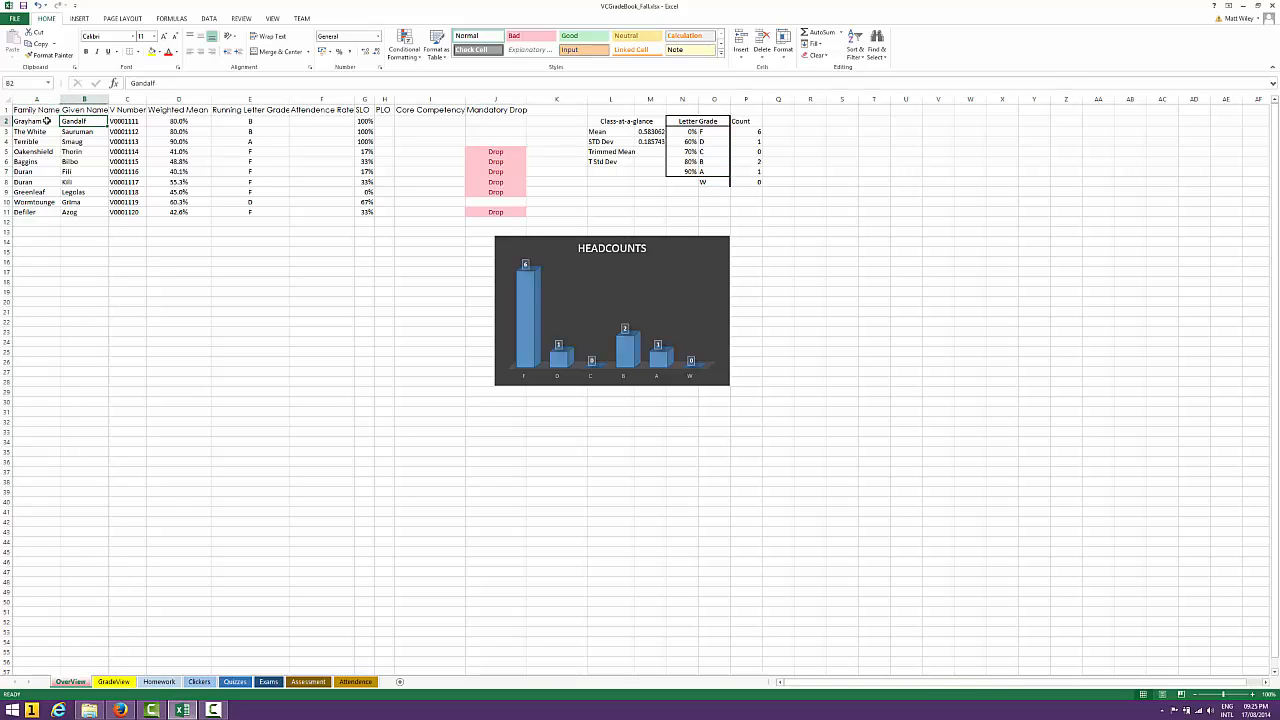
{"action": "key", "text": "Right"}
{"action": "key", "text": "Left"}
{"action": "key", "text": "Left"}
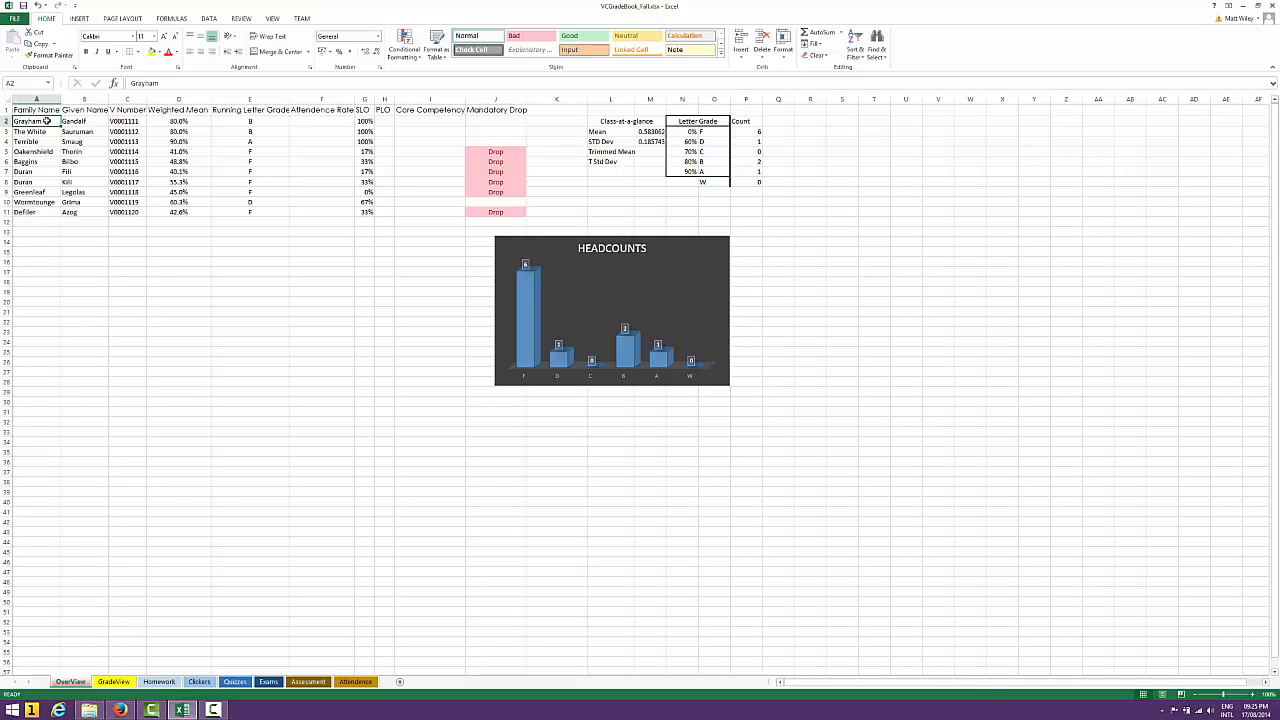
Examine the formula behind the first family name in A2 of the GradeView sheet
{"action": "left_click", "coordinate": [113, 681]}
{"action": "left_click", "coordinate": [30, 118]}
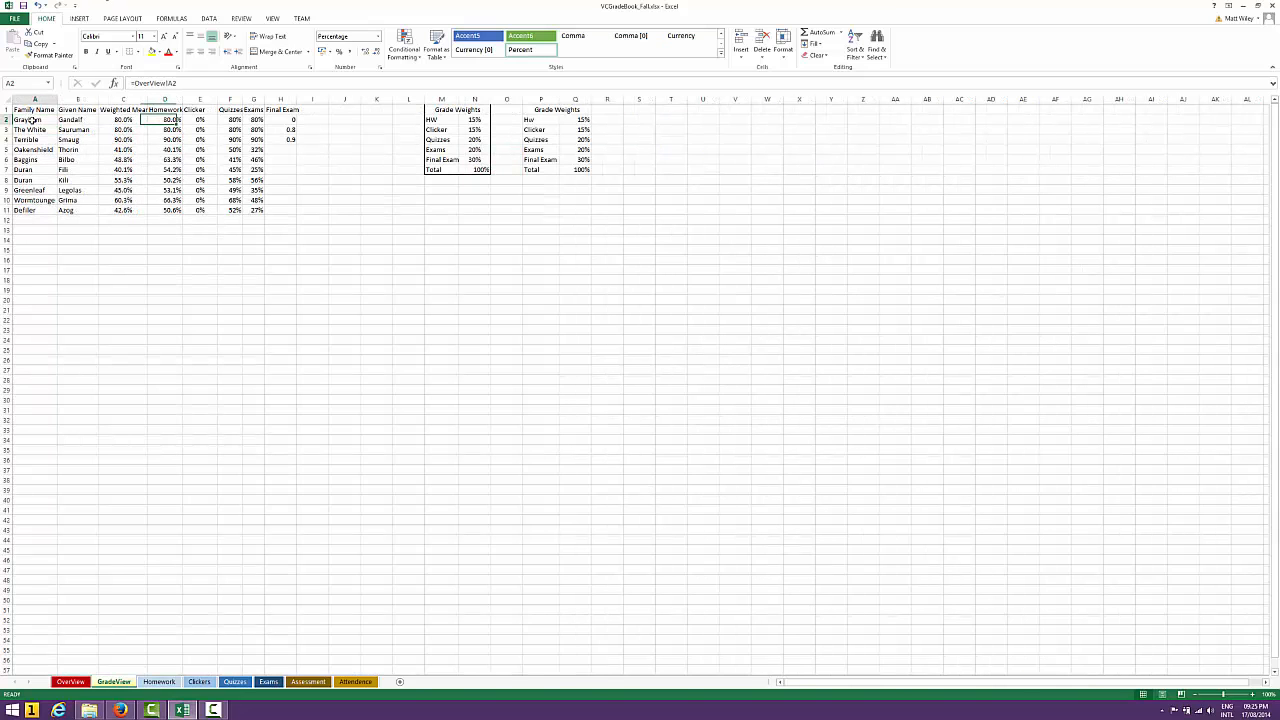
{"action": "left_click", "coordinate": [195, 85]}
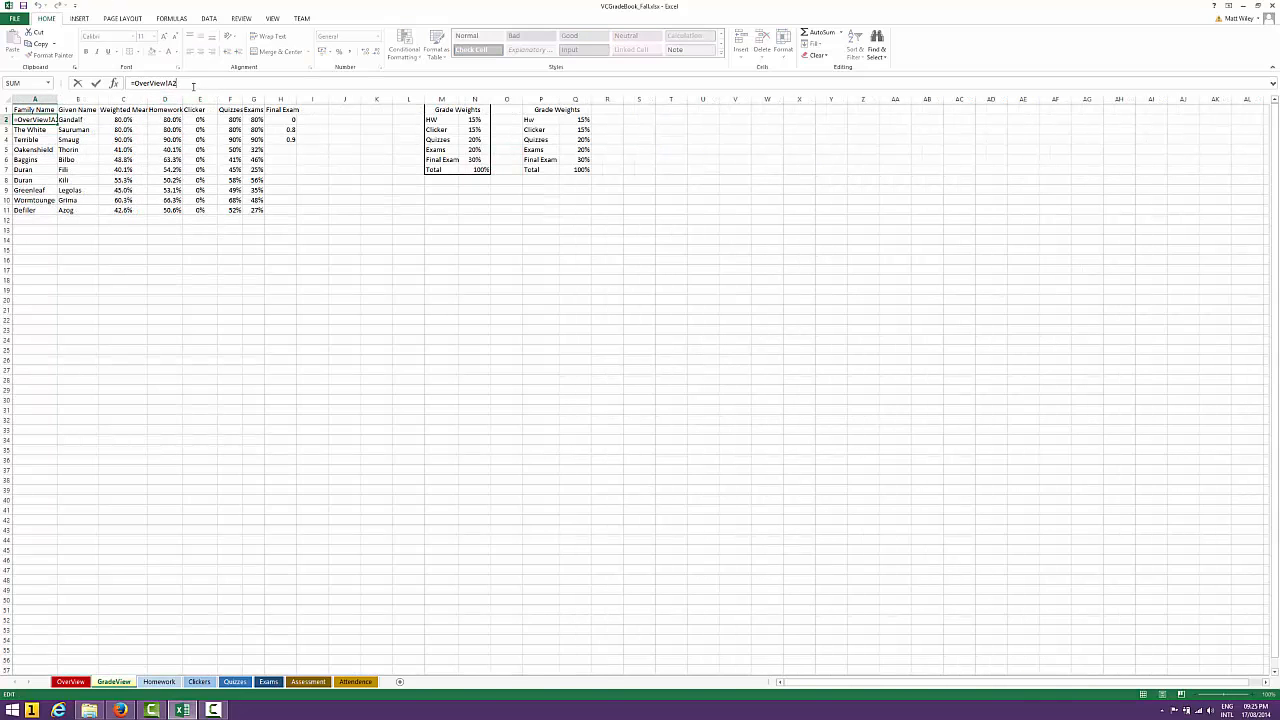
{"action": "key", "text": "Return"}
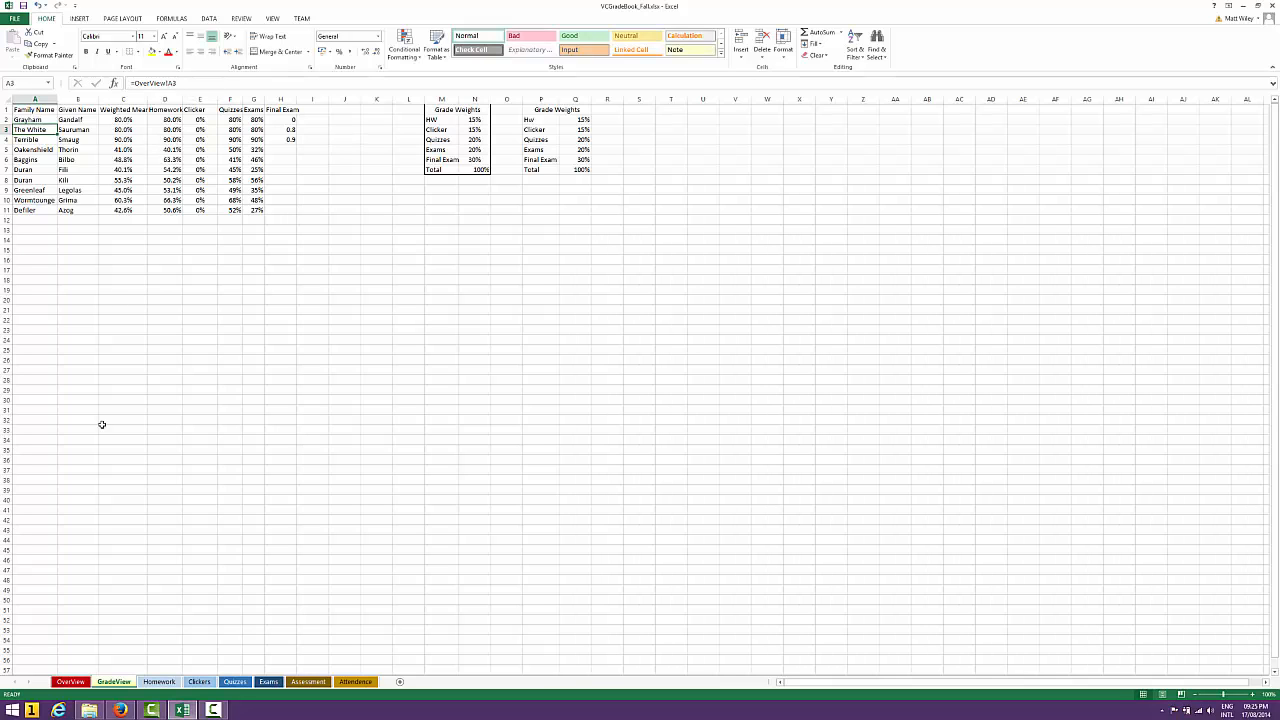
Look through the OverView, GradeView, Homework, Clickers, Quizzes, Exams and Assessment sheets to compare their student name columns
{"action": "left_click", "coordinate": [112, 682]}
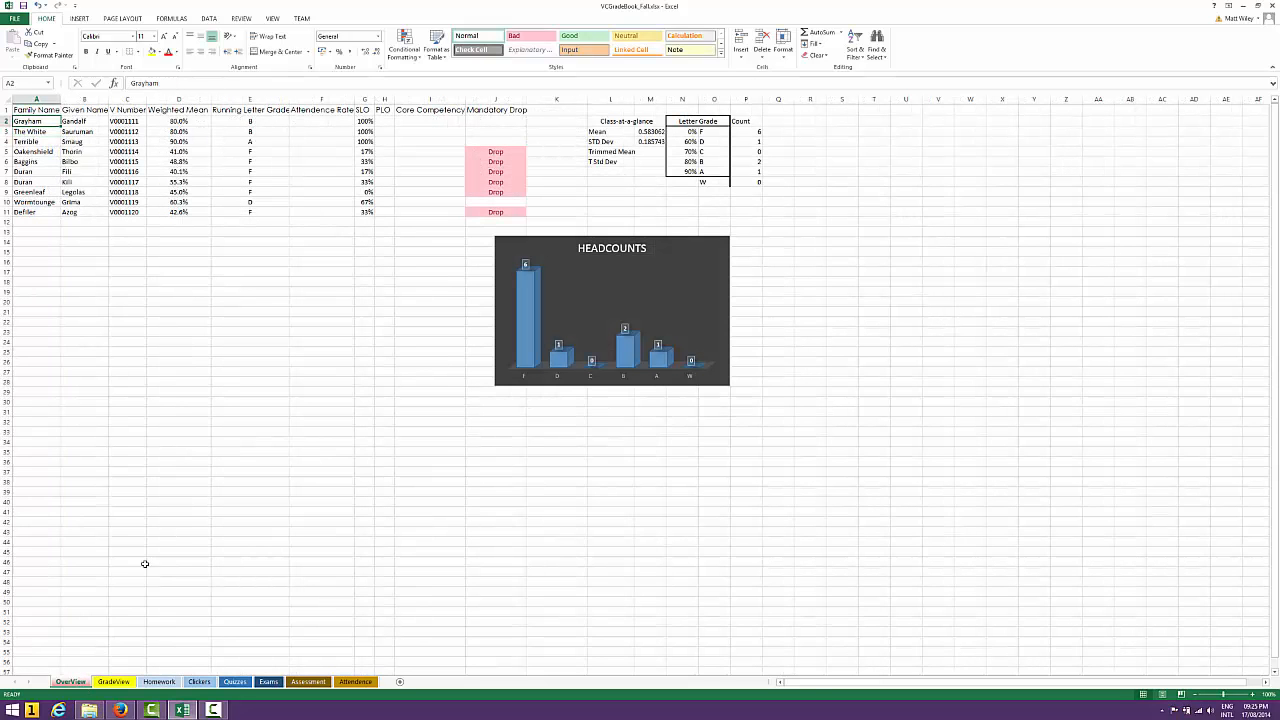
{"action": "left_click", "coordinate": [124, 683]}
{"action": "left_click", "coordinate": [161, 683]}
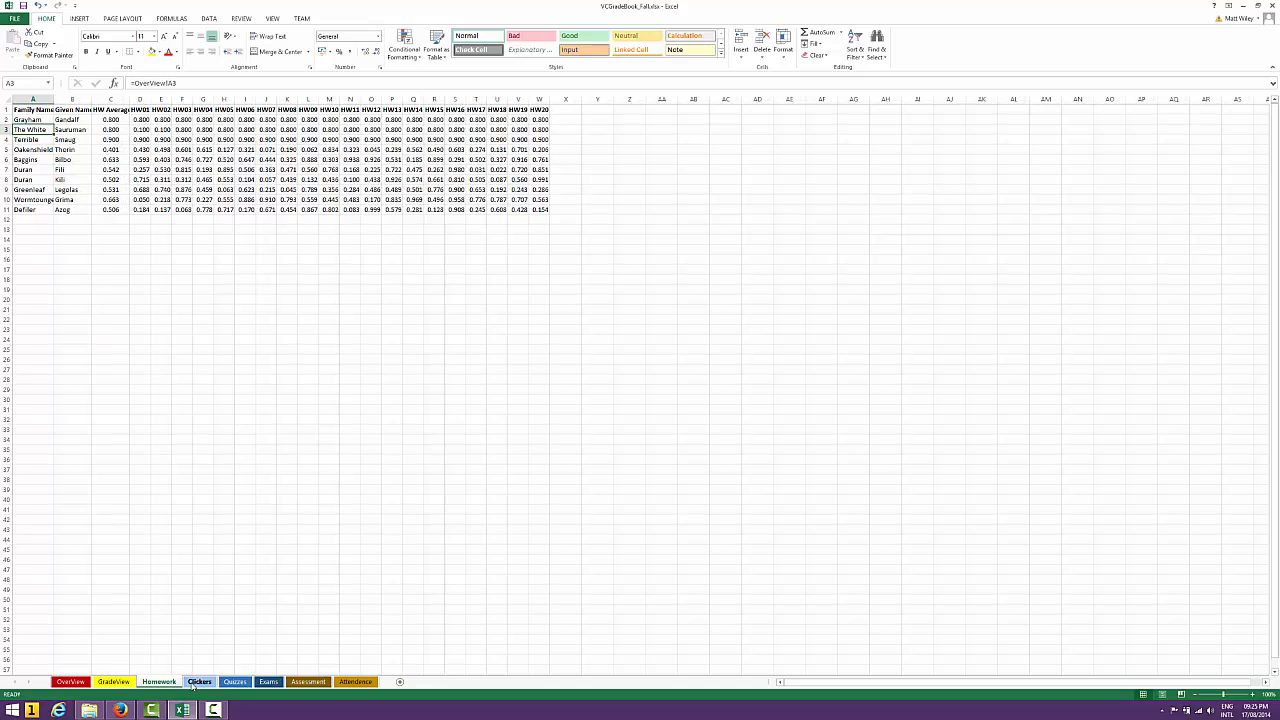
{"action": "left_click", "coordinate": [192, 683]}
{"action": "left_click", "coordinate": [235, 682]}
{"action": "left_click", "coordinate": [268, 682]}
{"action": "left_click", "coordinate": [302, 682]}
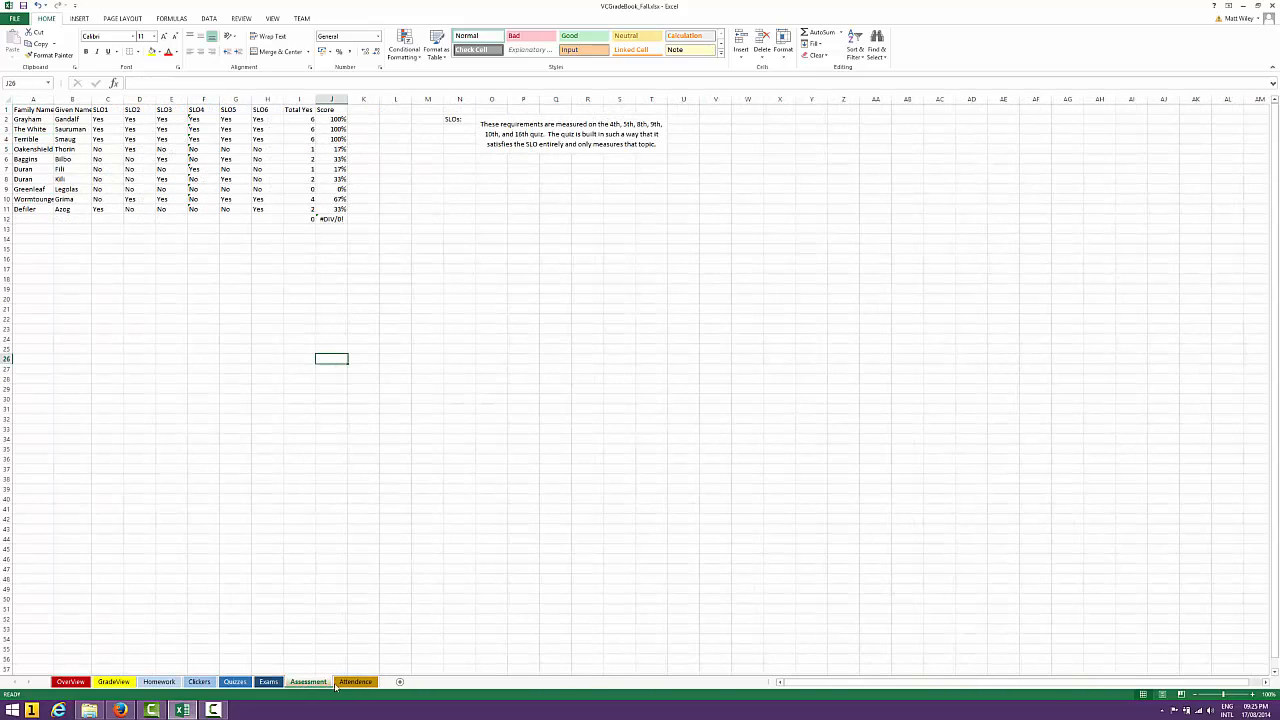
{"action": "left_click", "coordinate": [196, 682]}
{"action": "left_click", "coordinate": [159, 682]}
Check the formulas for the first student's Homework and Clicker grades in D2 and E2 of the GradeView sheet
{"action": "left_click", "coordinate": [113, 682]}
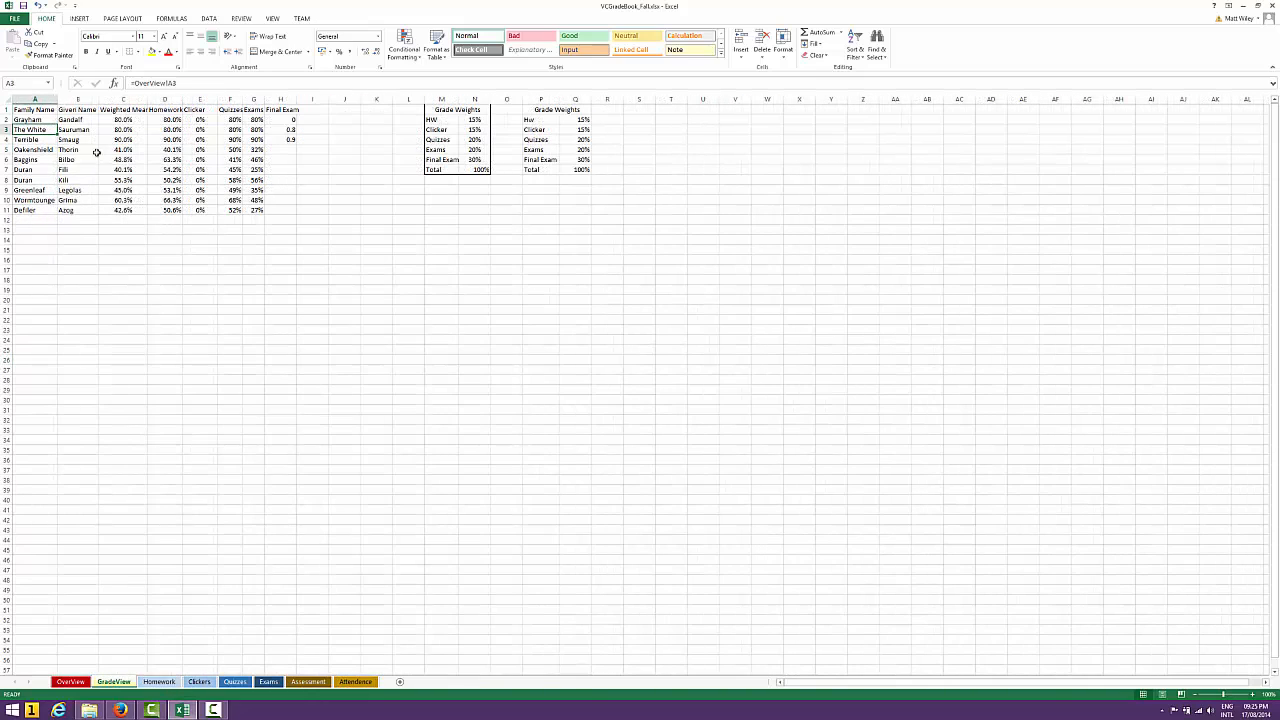
{"action": "left_click", "coordinate": [165, 120]}
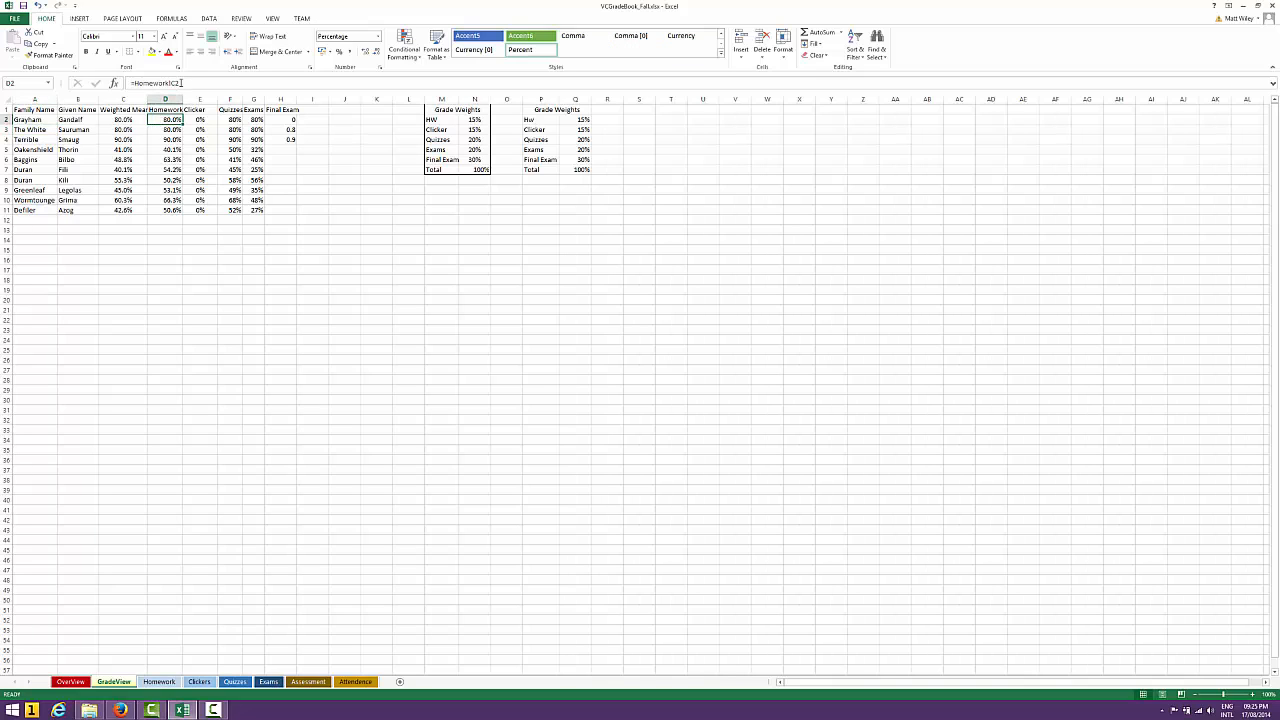
{"action": "left_click", "coordinate": [195, 82]}
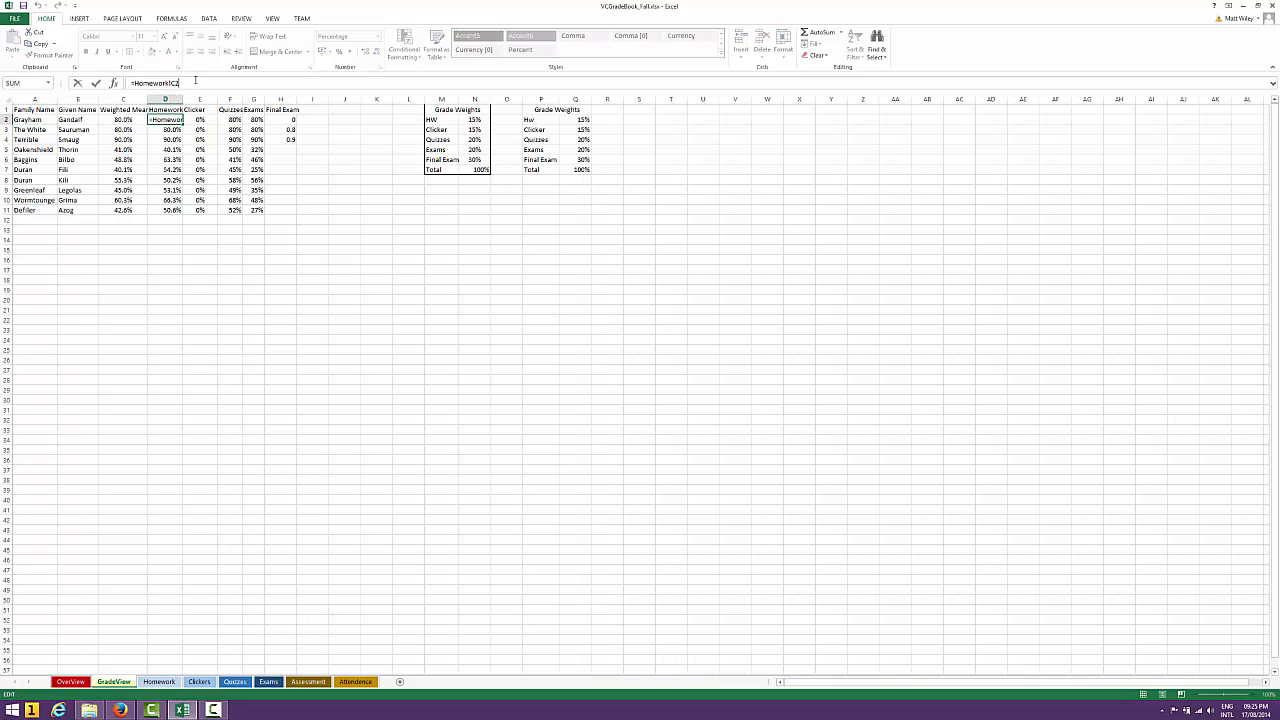
{"action": "key", "text": "Escape"}
{"action": "key", "text": "Right"}
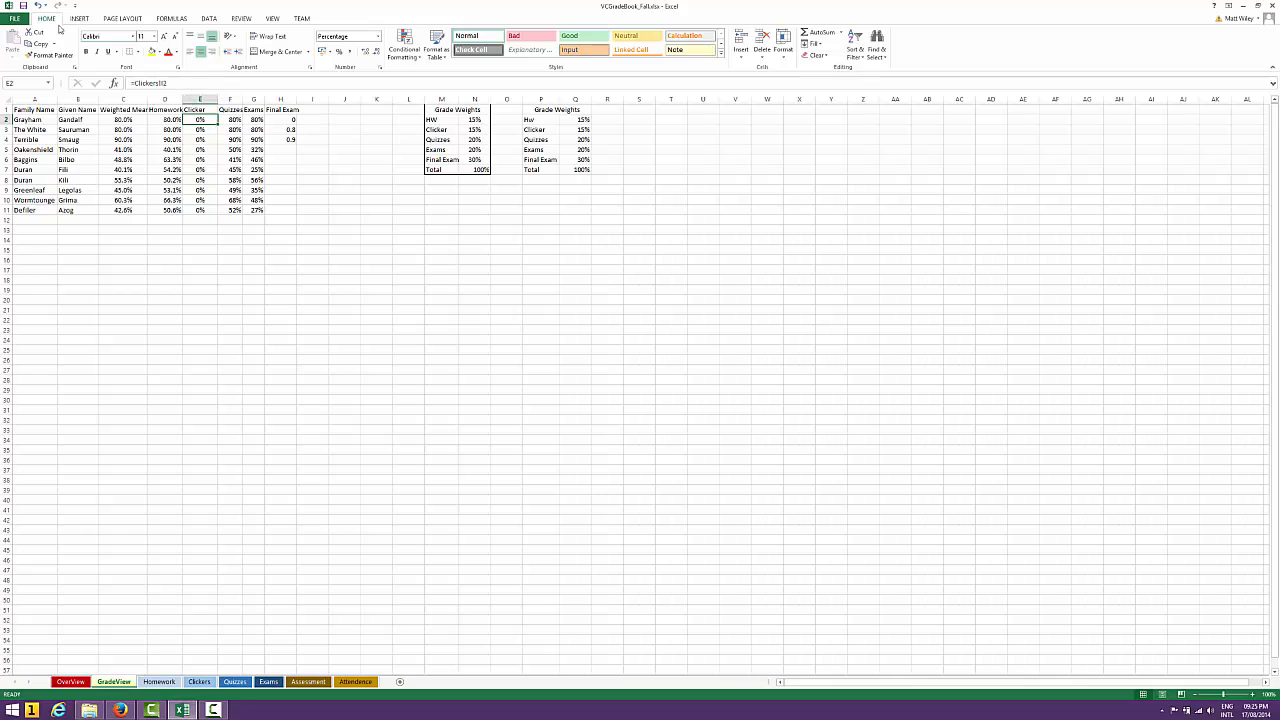
Inspect the Days In Course value in O1 and the Missed Days formulas in J2 and J3 of the Clickers sheet
{"action": "left_click", "coordinate": [198, 682]}
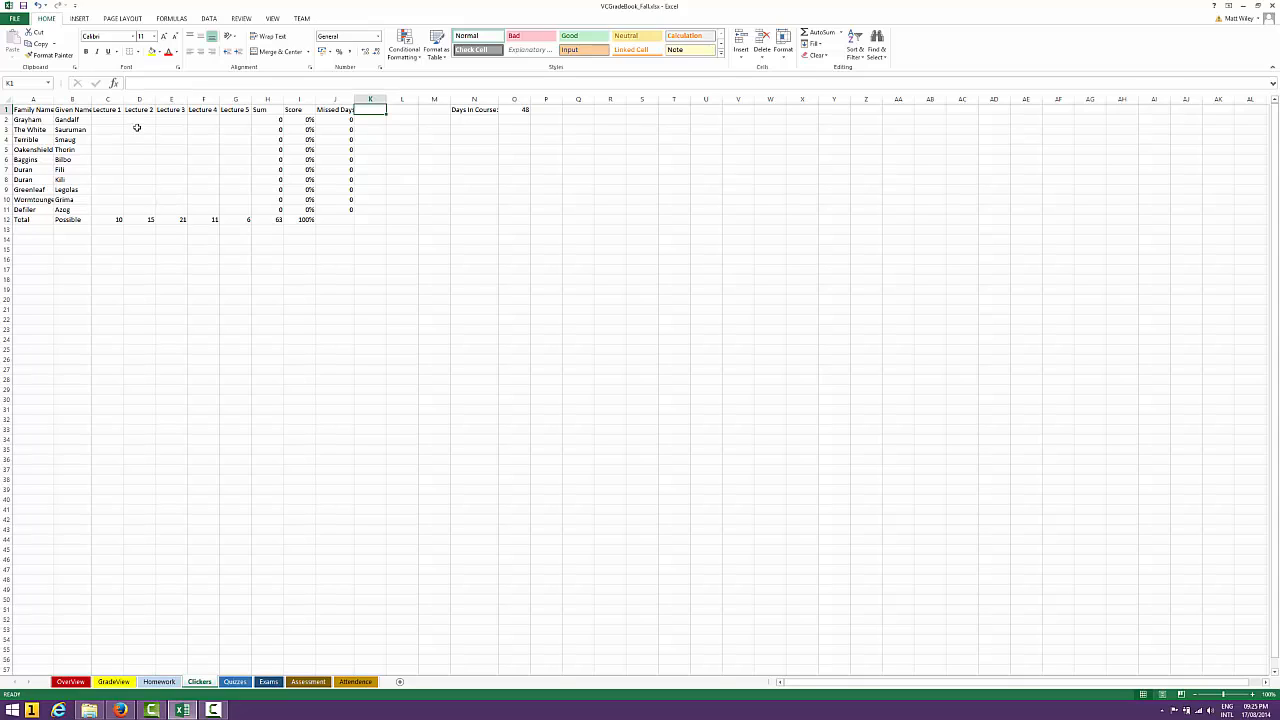
{"action": "left_click", "coordinate": [521, 110]}
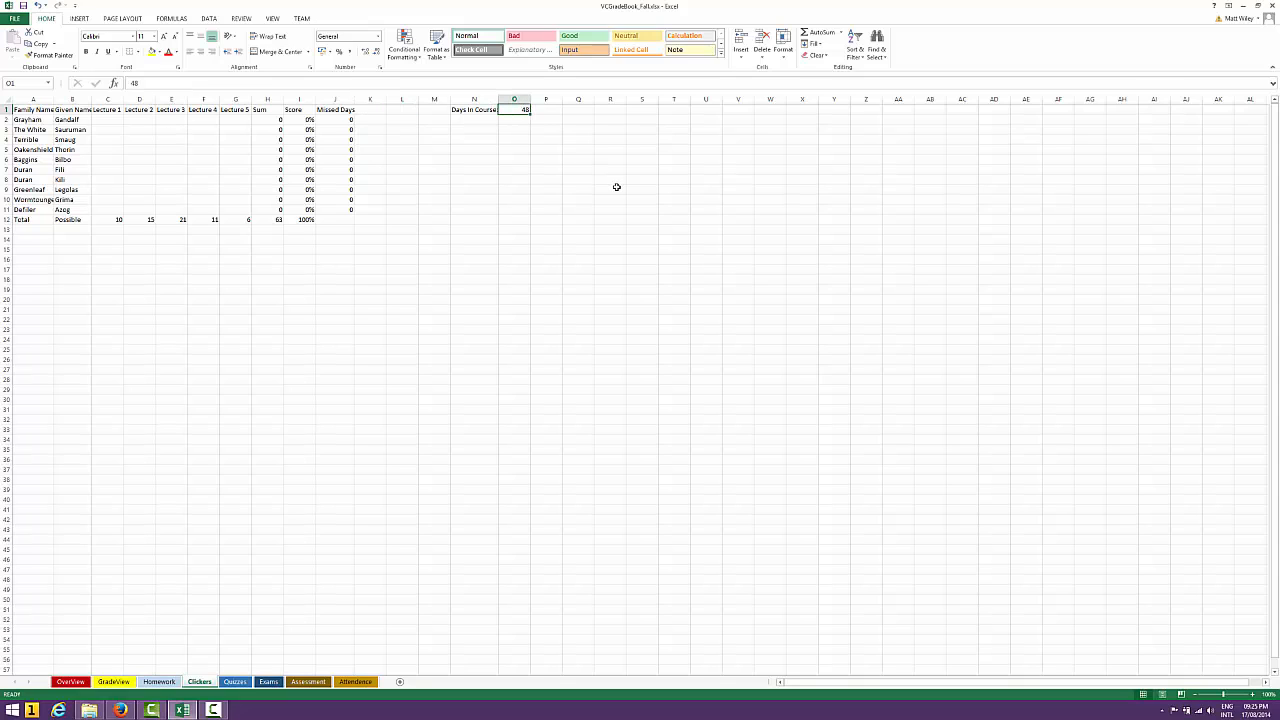
{"action": "key", "text": "Left"}
{"action": "key", "text": "Left"}
{"action": "key", "text": "Left"}
{"action": "key", "text": "Left"}
{"action": "key", "text": "Left"}
{"action": "key", "text": "Down"}
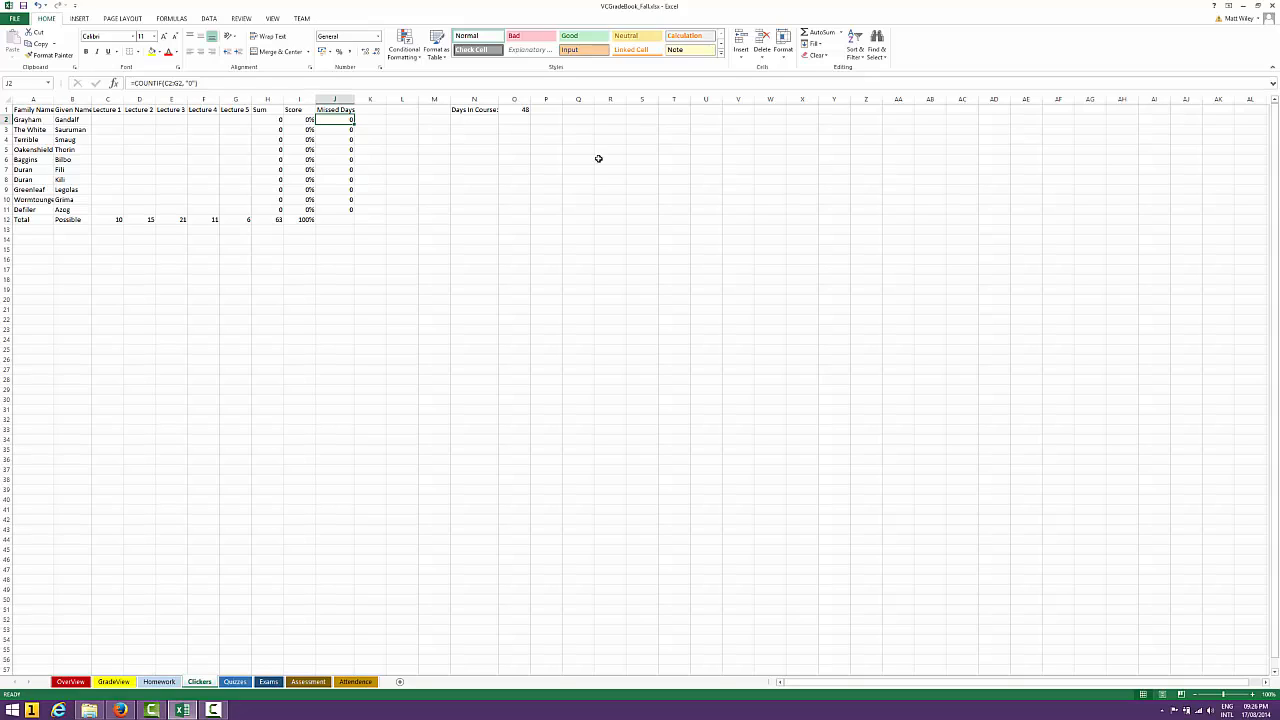
{"action": "left_click", "coordinate": [215, 83]}
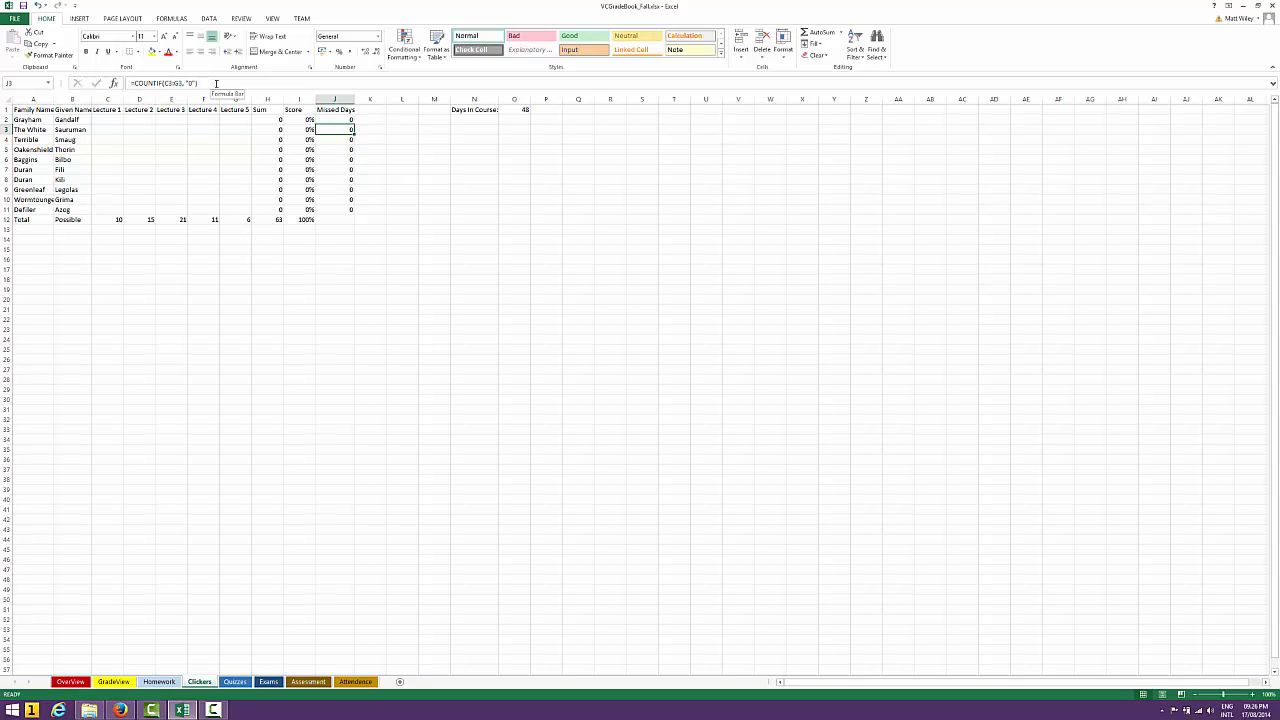
{"action": "left_click", "coordinate": [235, 129]}
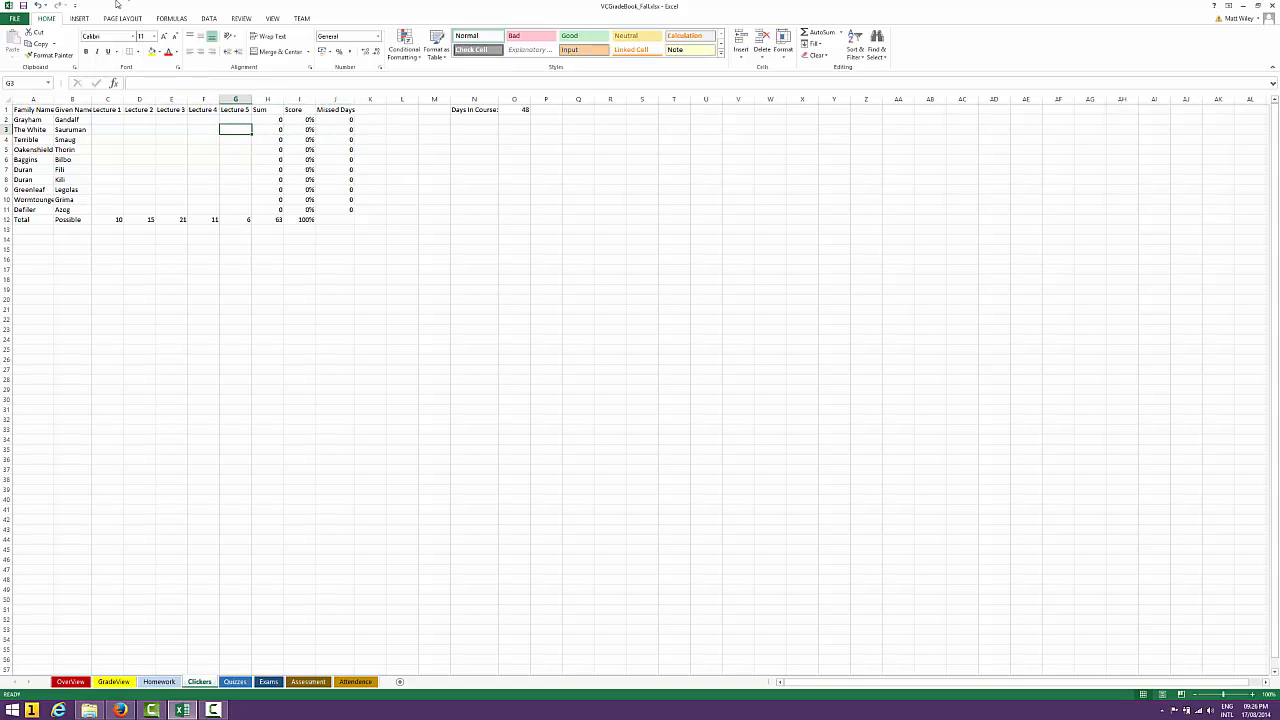
Examine the Mandatory Drop formula in J5 of the OverView sheet, and return to the first student's Lecture 1 cell on the Clickers sheet
{"action": "left_click", "coordinate": [70, 681]}
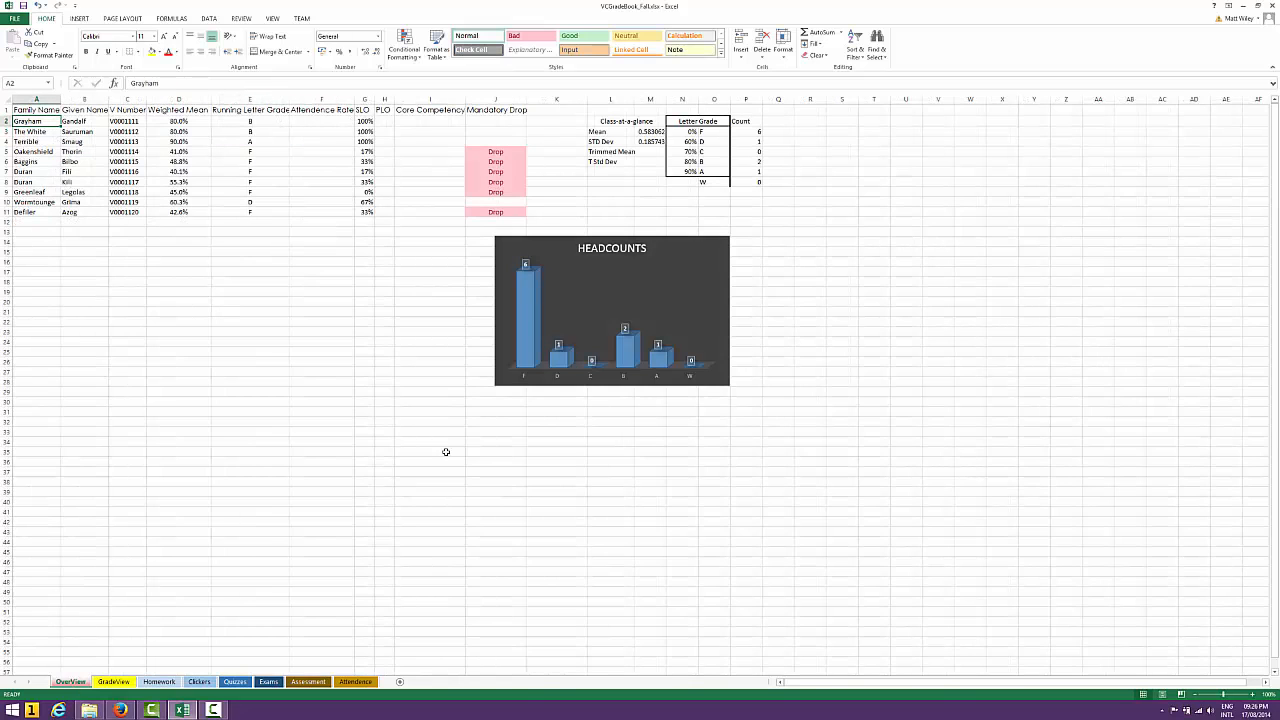
{"action": "left_click", "coordinate": [494, 151]}
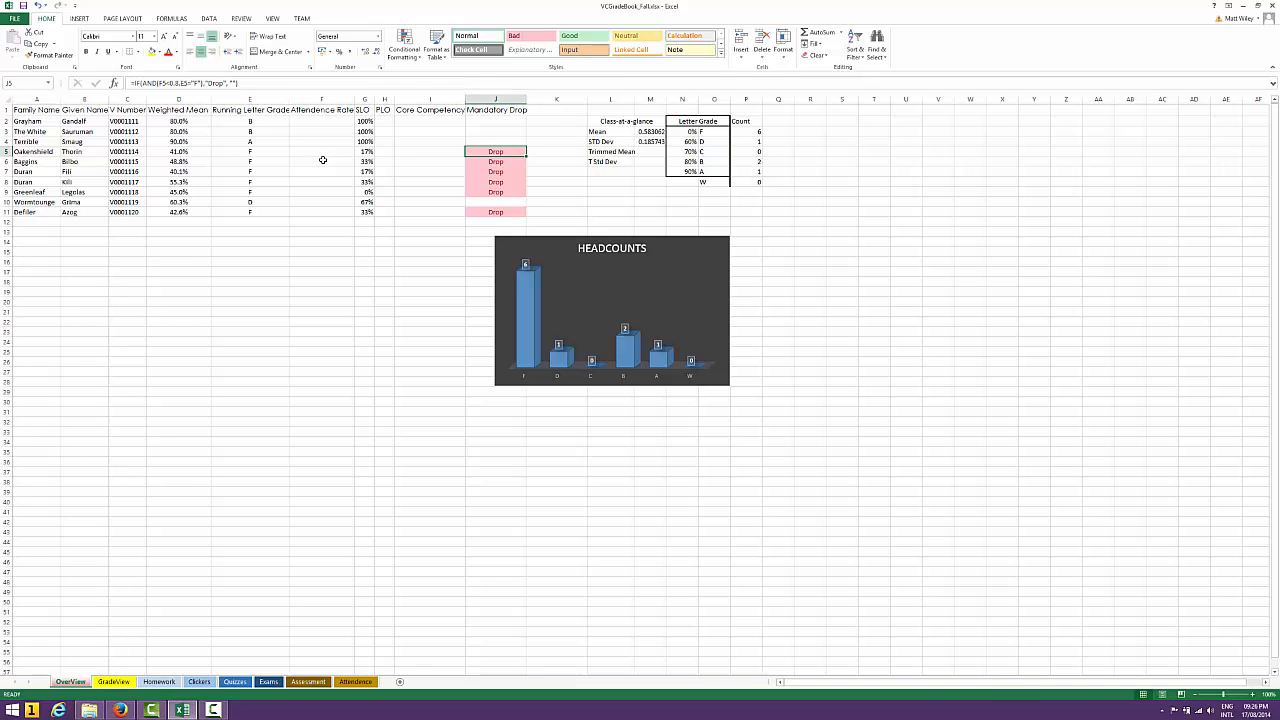
{"action": "left_click", "coordinate": [199, 682]}
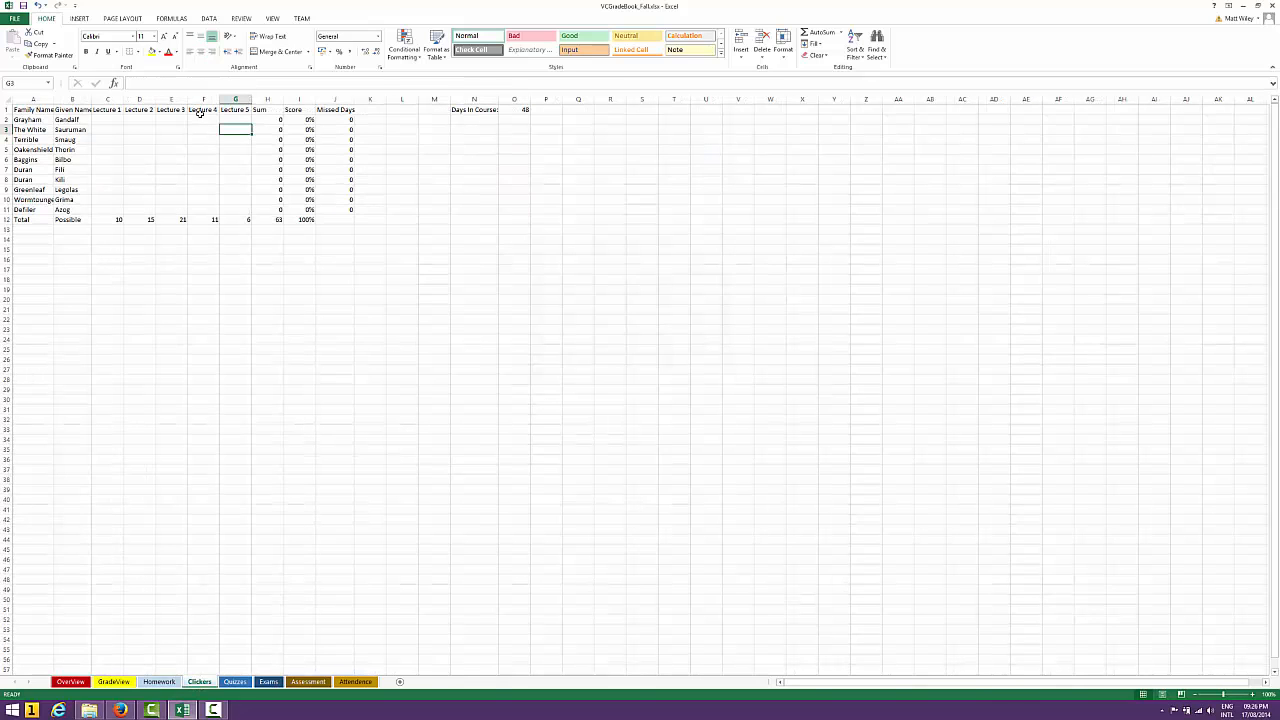
{"action": "left_click", "coordinate": [100, 120]}
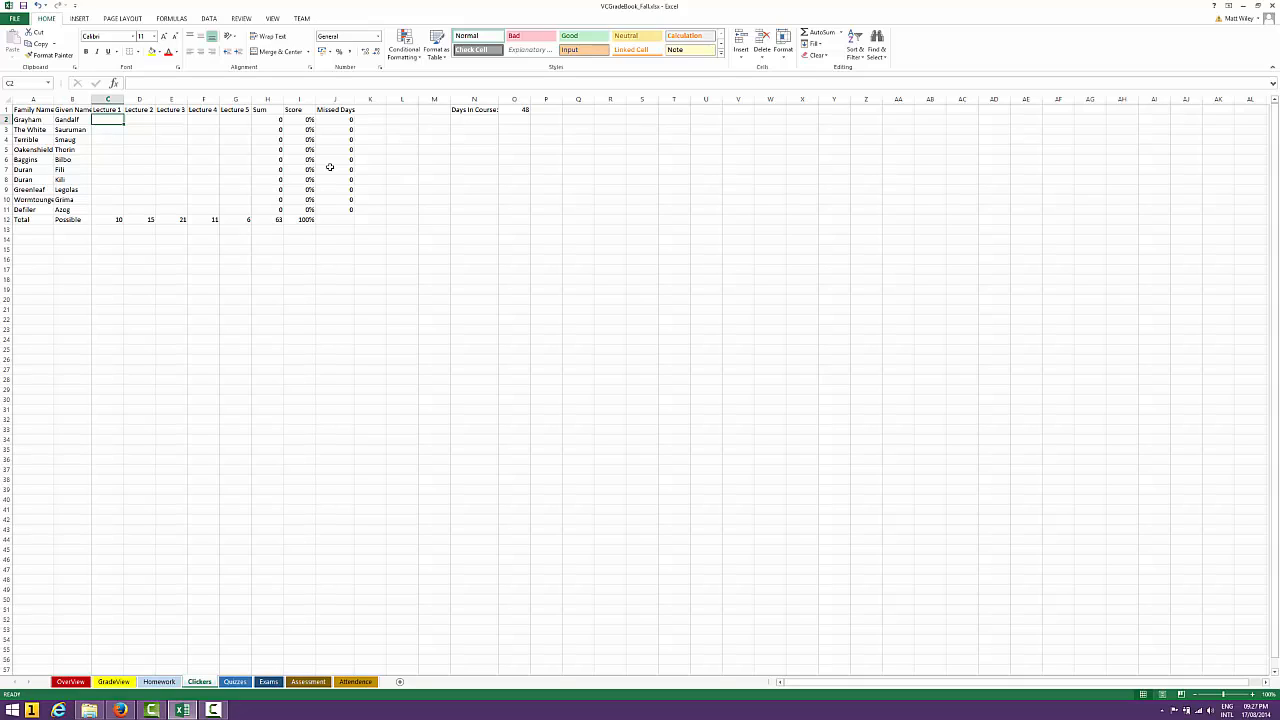
Examine the IF formulas that mark absences for Week 2 and Week 3 on the Attendence sheet, starting with I6
{"action": "key", "text": "Right"}
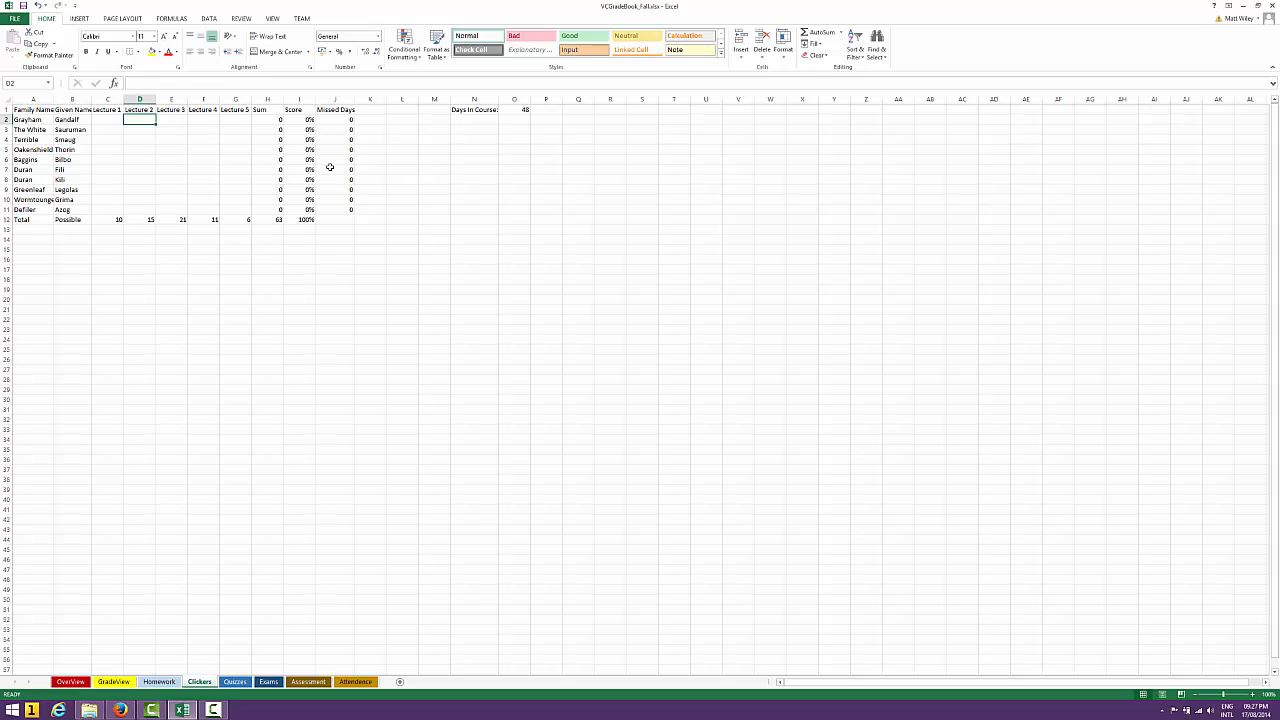
{"action": "key", "text": "Left"}
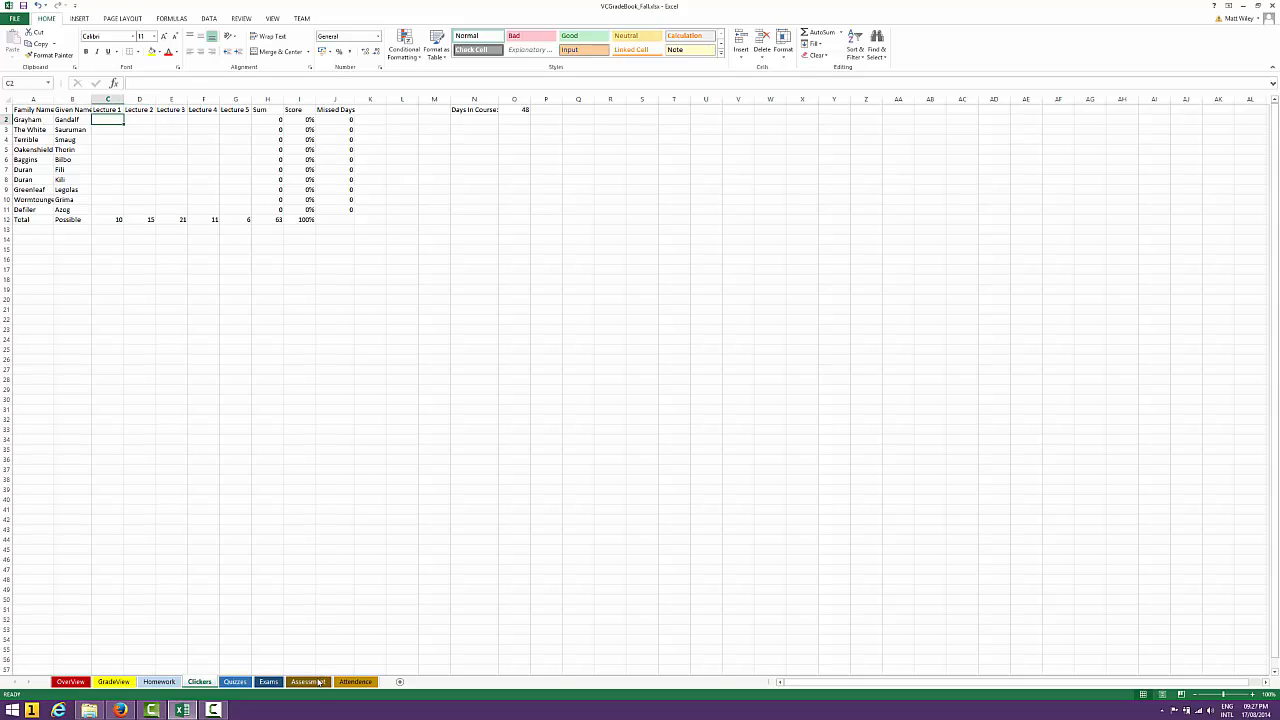
{"action": "left_click", "coordinate": [355, 682]}
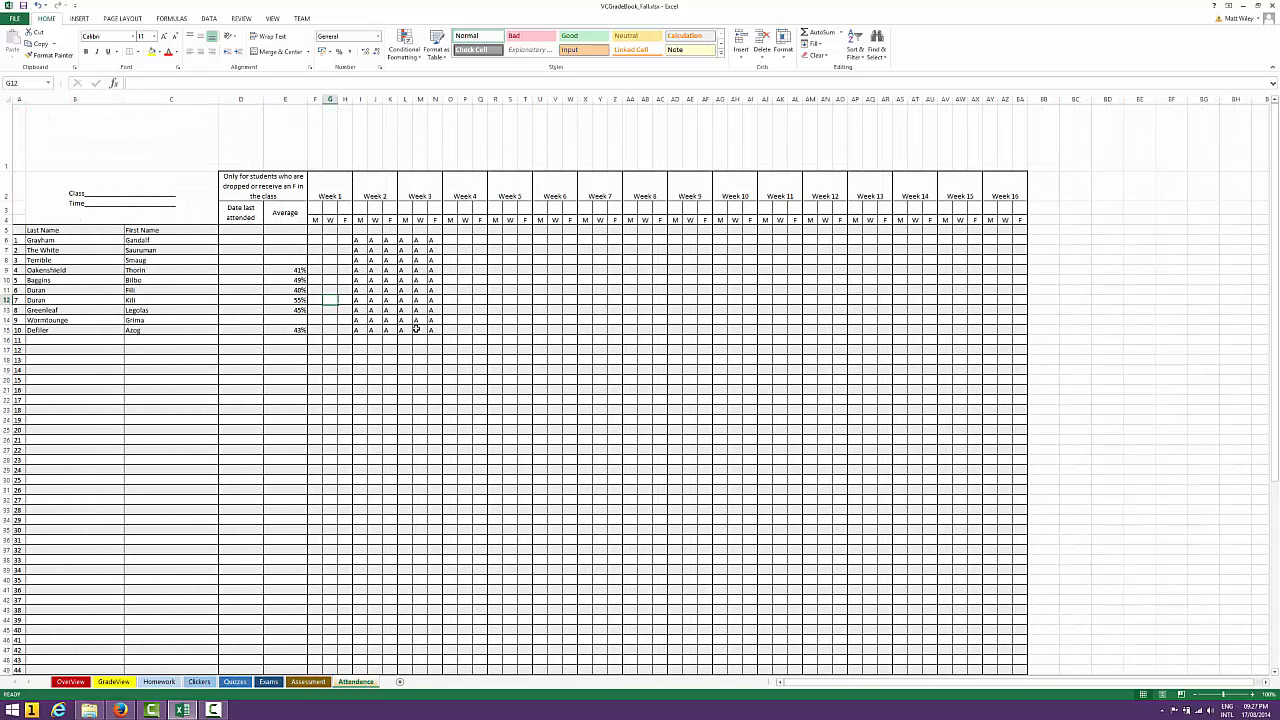
{"action": "left_click", "coordinate": [358, 240]}
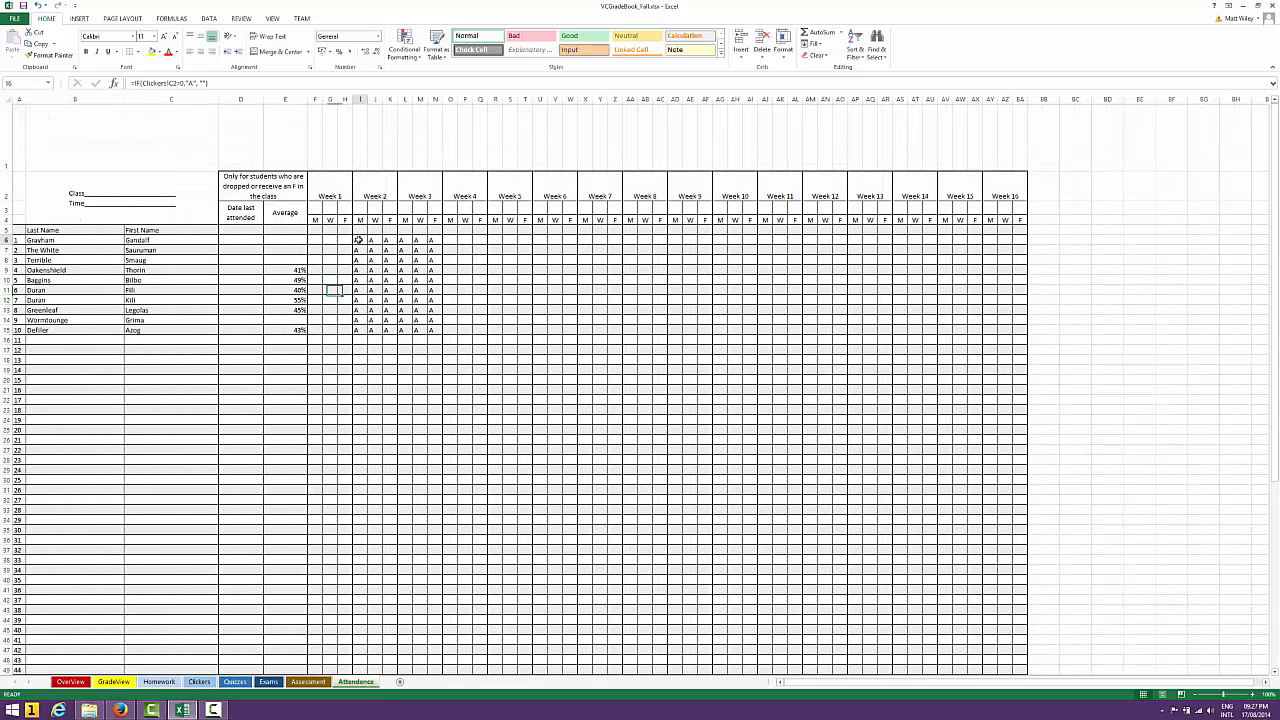
{"action": "left_click", "coordinate": [240, 83]}
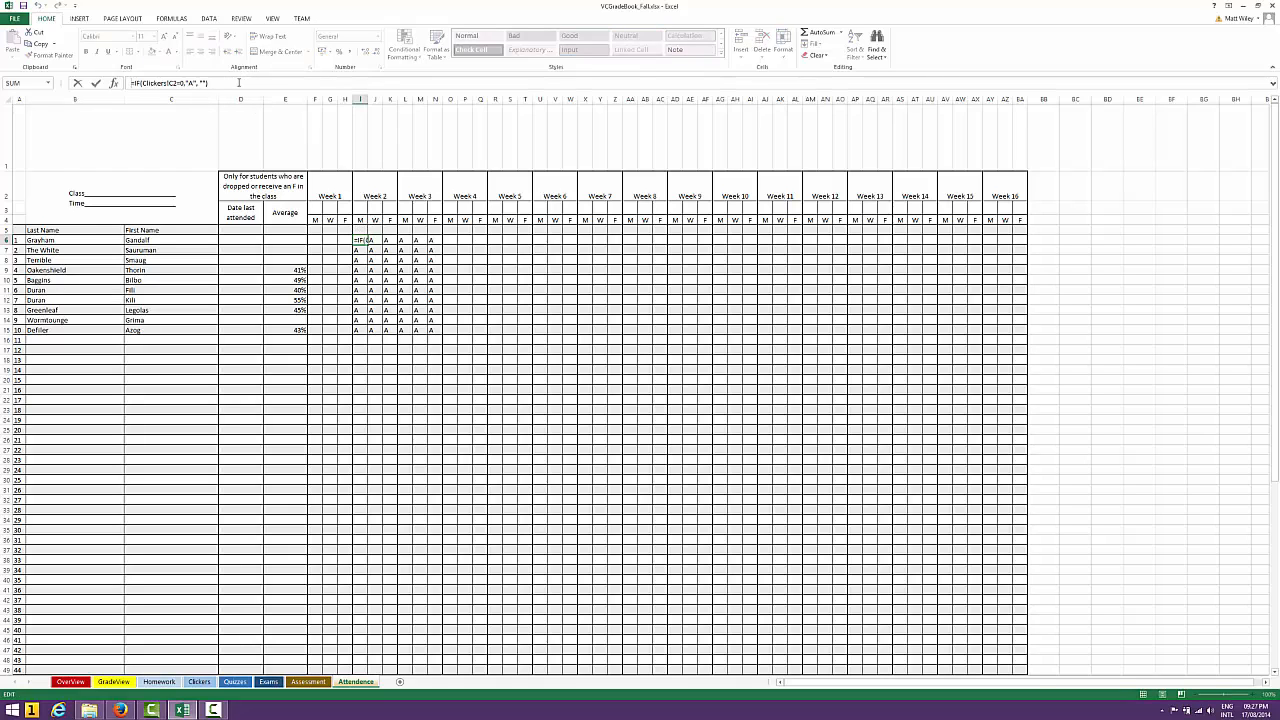
{"action": "key", "text": "Tab"}
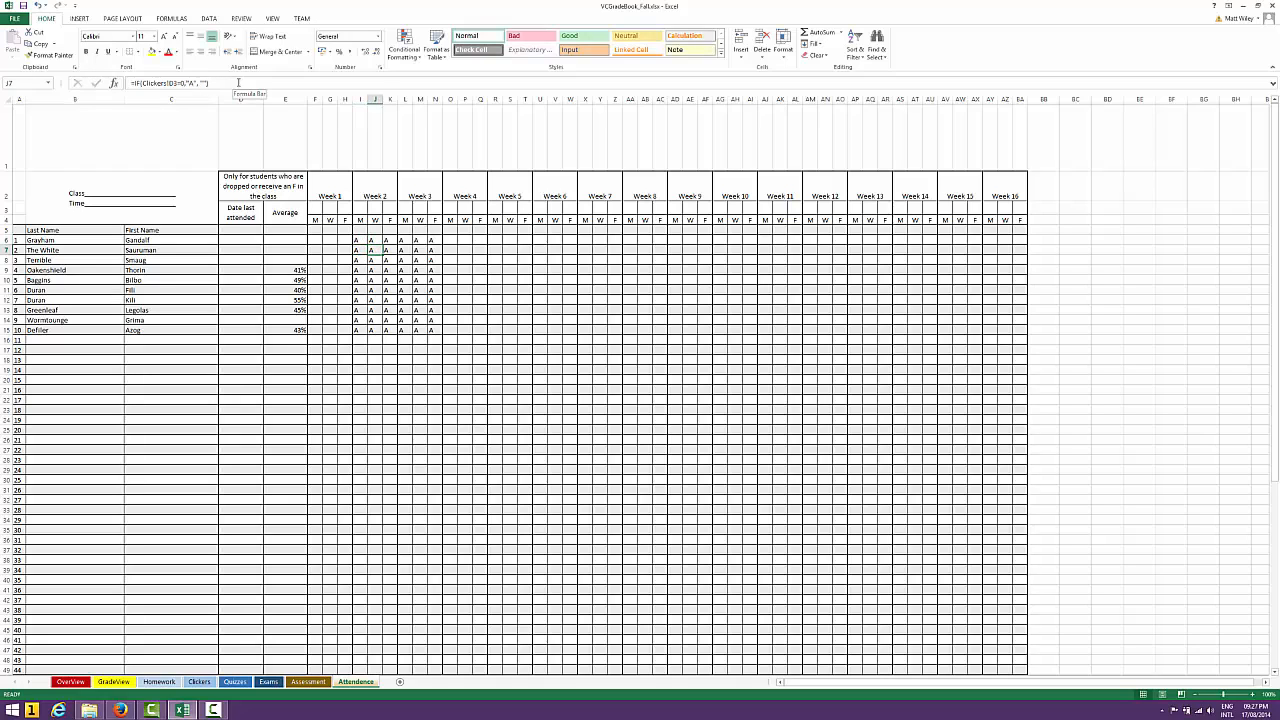
{"action": "key", "text": "Tab"}
{"action": "key", "text": "Tab"}
{"action": "key", "text": "Tab"}
{"action": "key", "text": "Tab"}
{"action": "key", "text": "Tab"}
Look at the insert and delete options for the Lecture 5 column on the Clickers sheet
{"action": "left_click", "coordinate": [199, 681]}
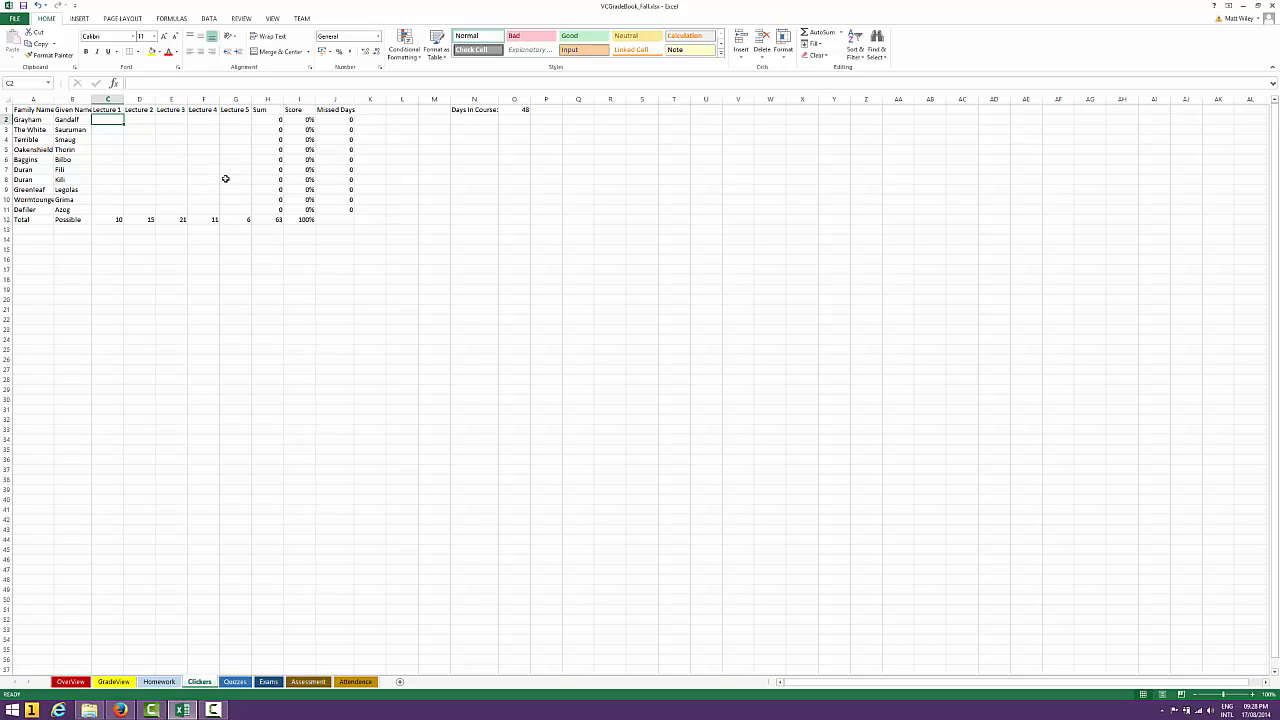
{"action": "right_click", "coordinate": [241, 97]}
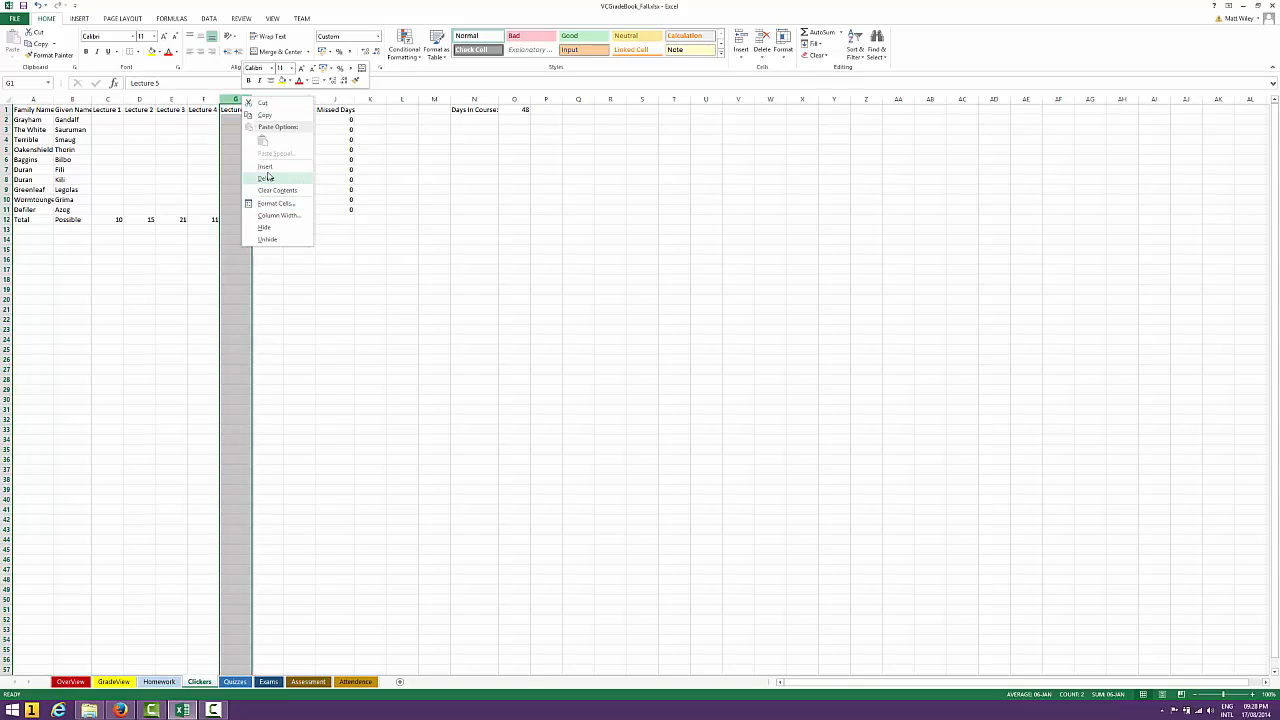
{"action": "key", "text": "Escape"}
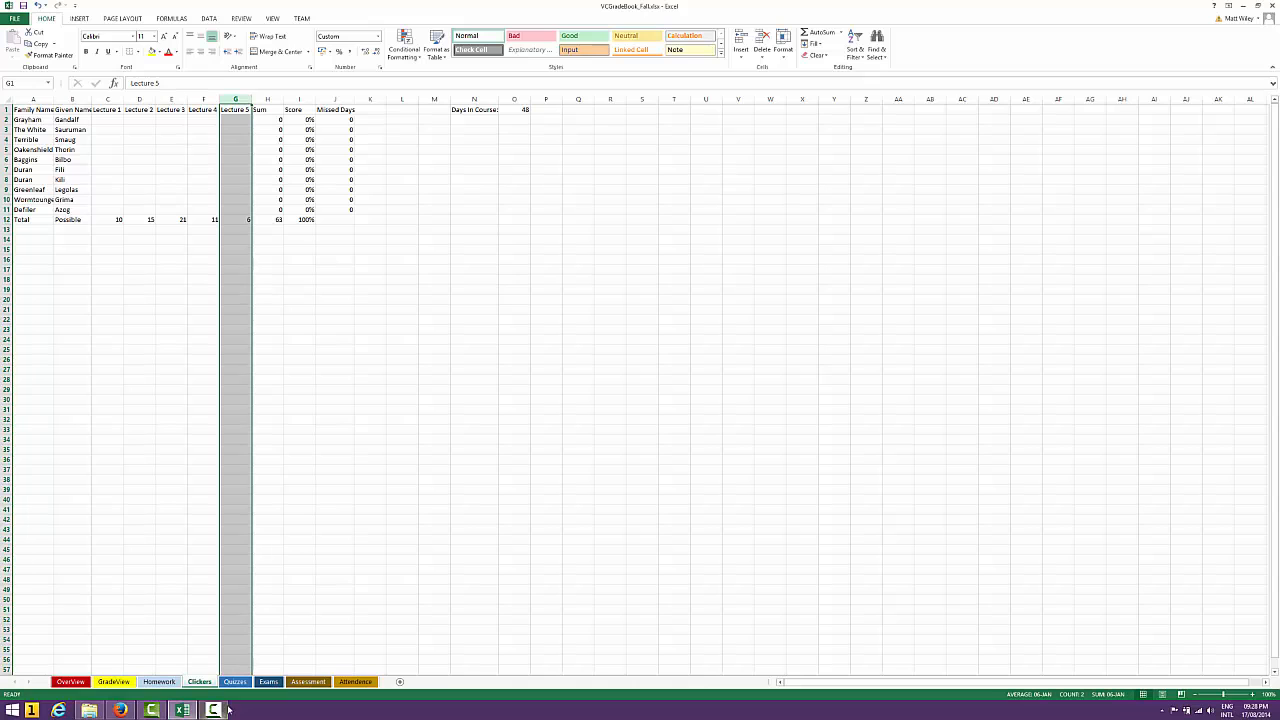
Inspect the IF formula in I6 of the Attendence sheet, focusing on its logical test argument
{"action": "left_click", "coordinate": [355, 682]}
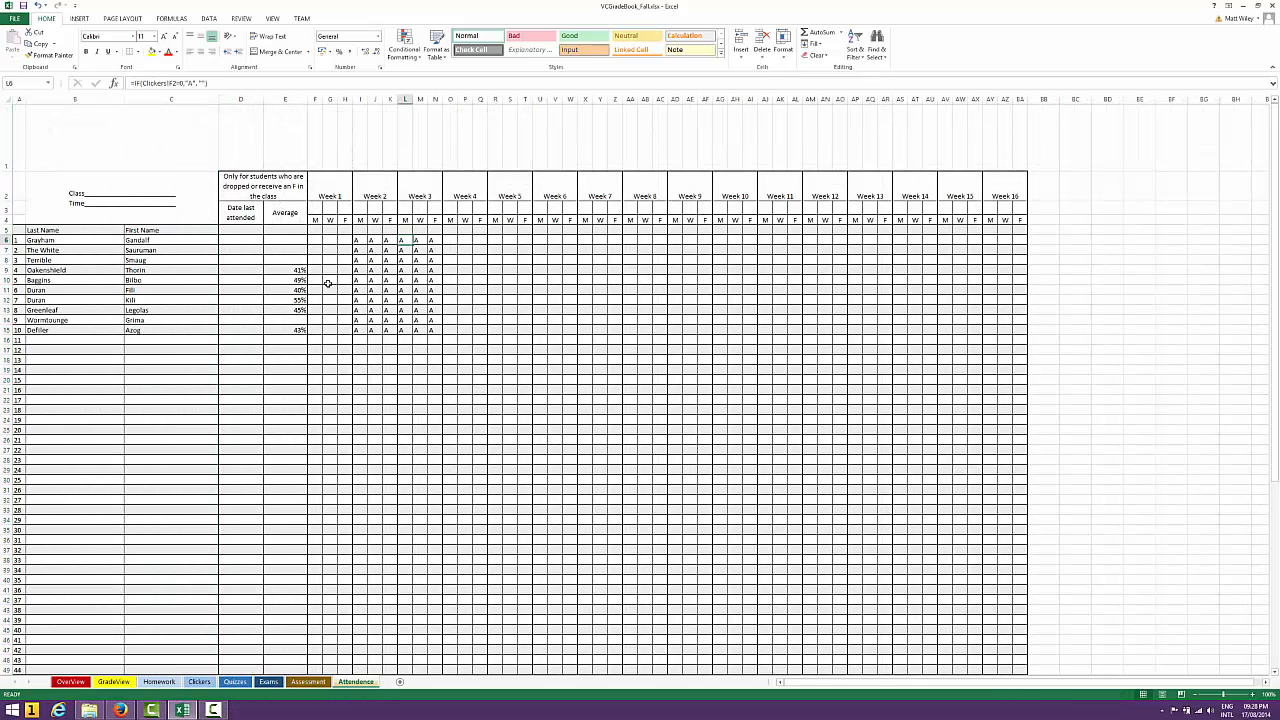
{"action": "left_click", "coordinate": [358, 241]}
{"action": "left_click", "coordinate": [221, 83]}
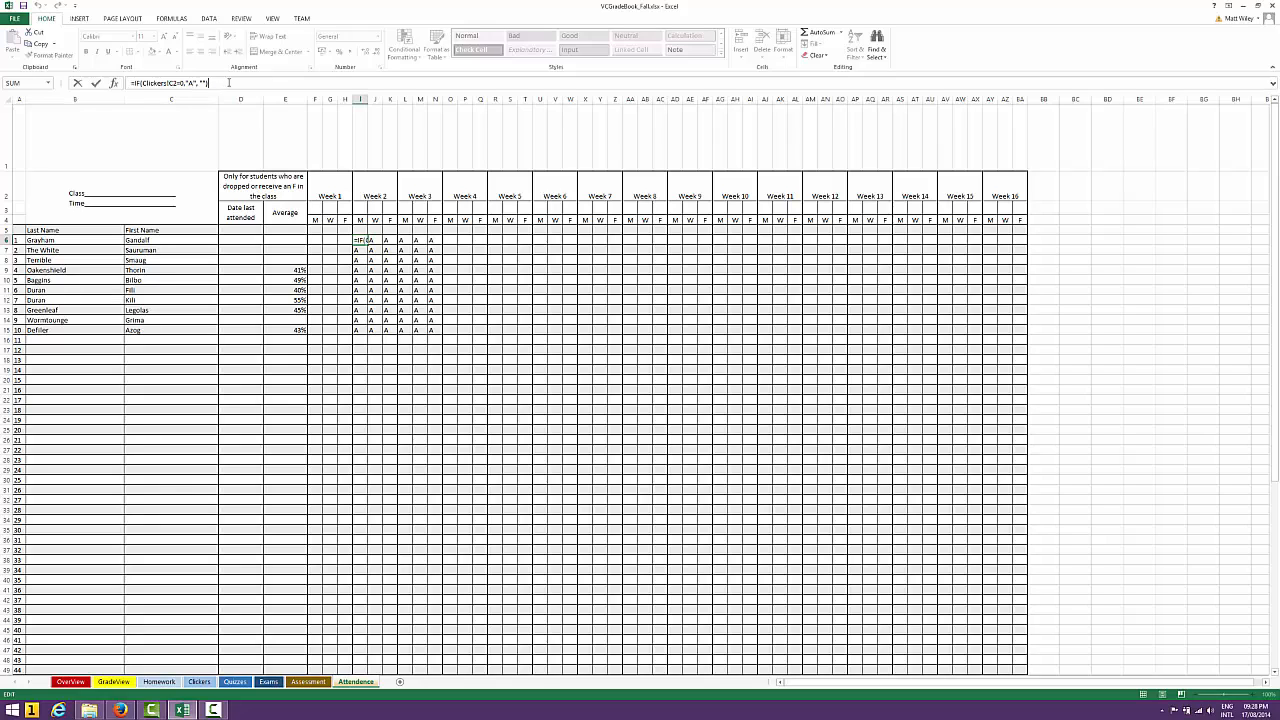
{"action": "left_click", "coordinate": [140, 83]}
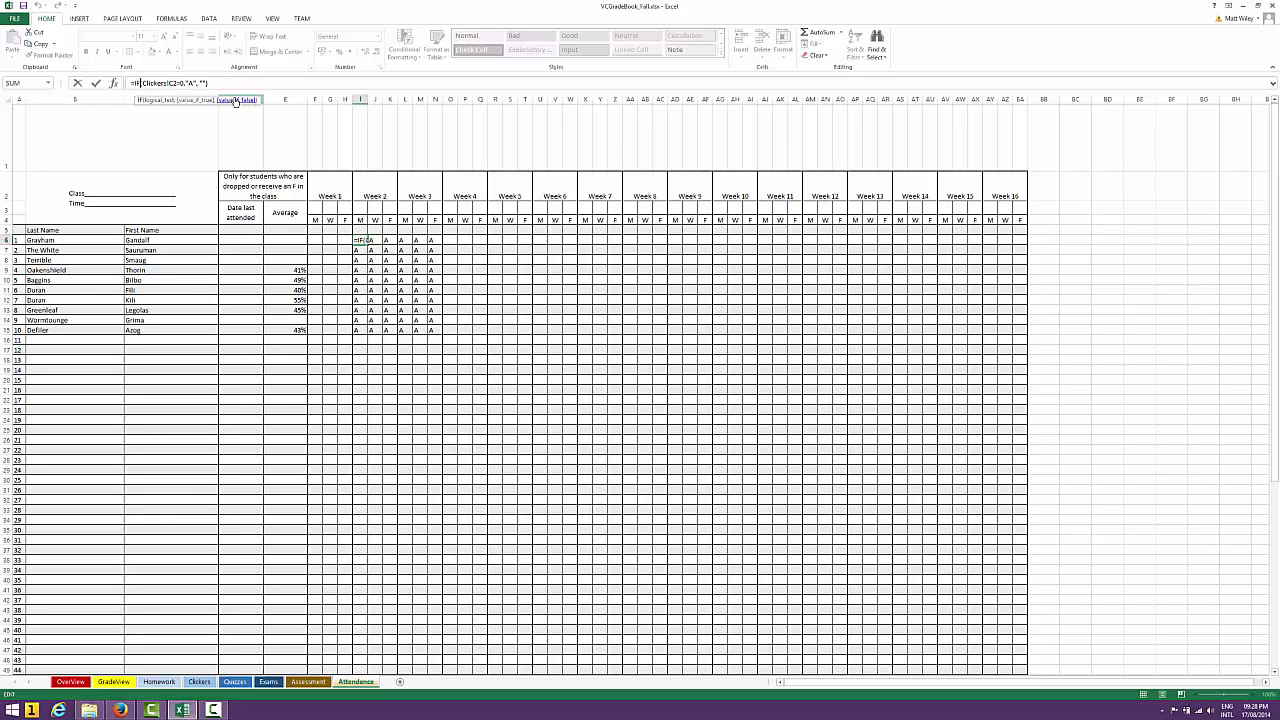
{"action": "left_click", "coordinate": [160, 104]}
{"action": "left_click", "coordinate": [235, 84]}
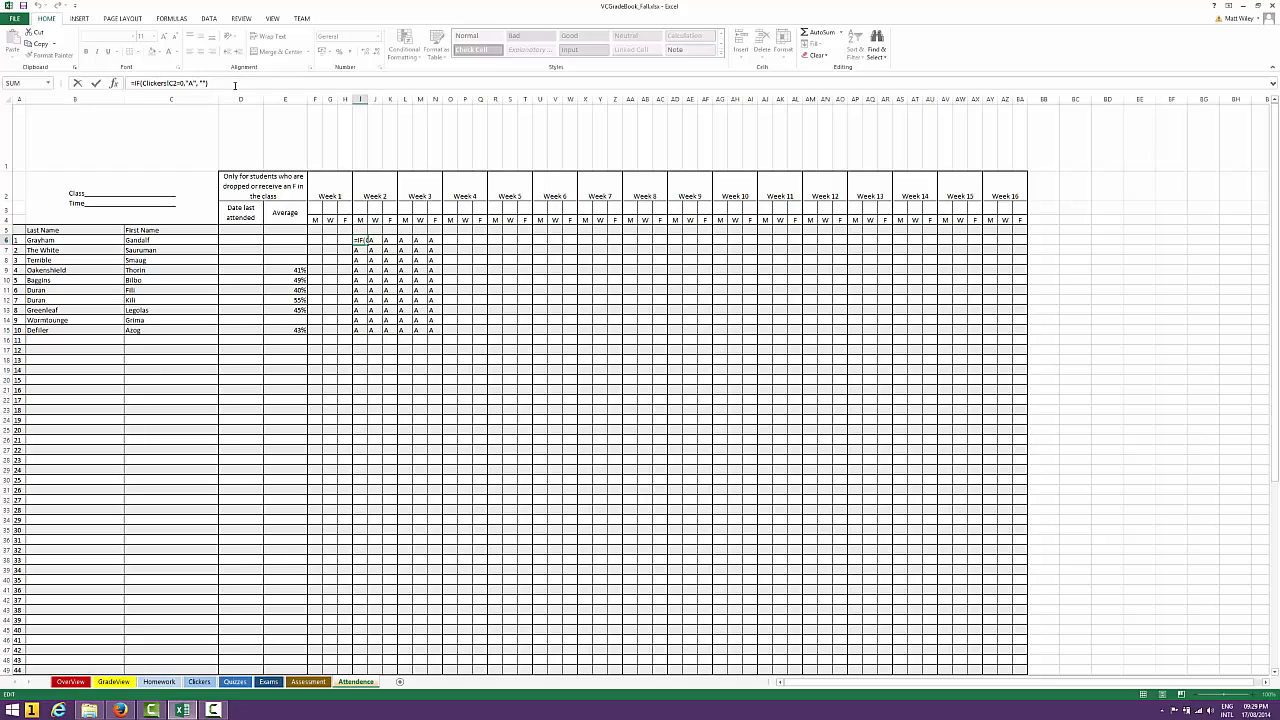
{"action": "key", "text": "Return"}
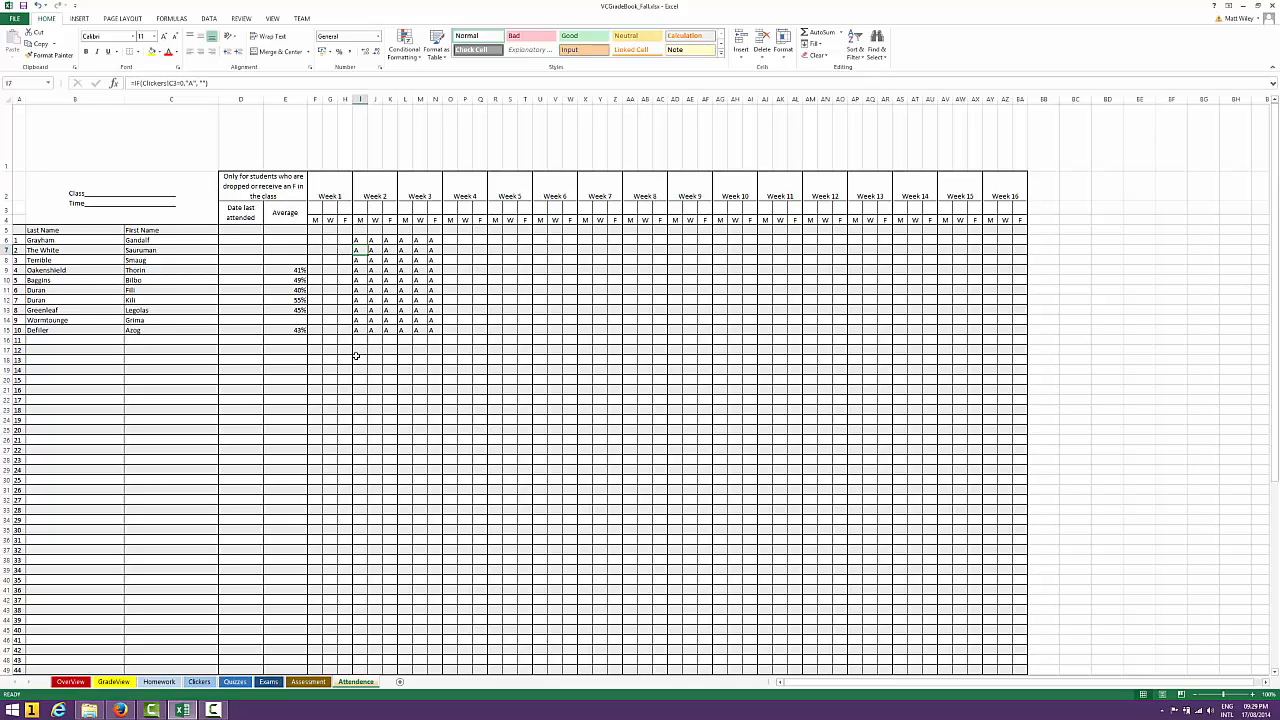
Go through the Clickers!C2=0 test, the "A" value and the empty-text value of the formula in I6, leaving it unchanged
{"action": "left_click", "coordinate": [360, 240]}
{"action": "key", "text": "F2"}
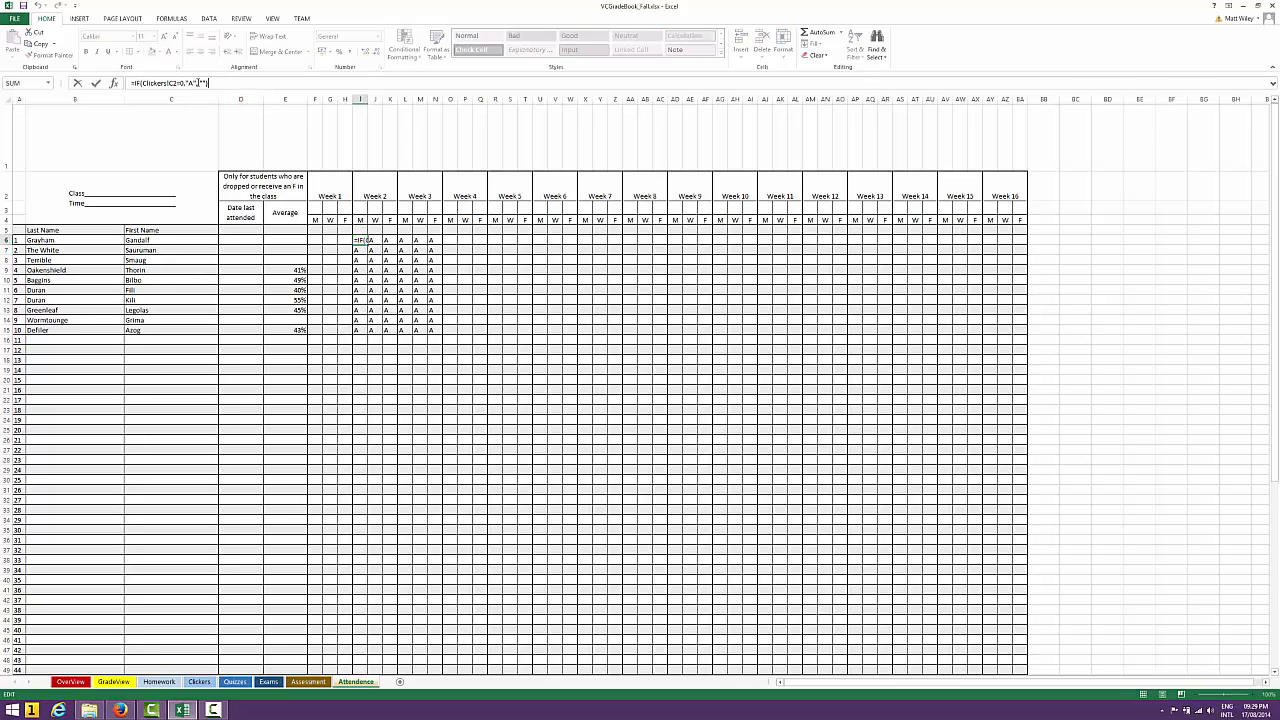
{"action": "left_click_drag", "start_coordinate": [142, 83], "coordinate": [182, 83]}
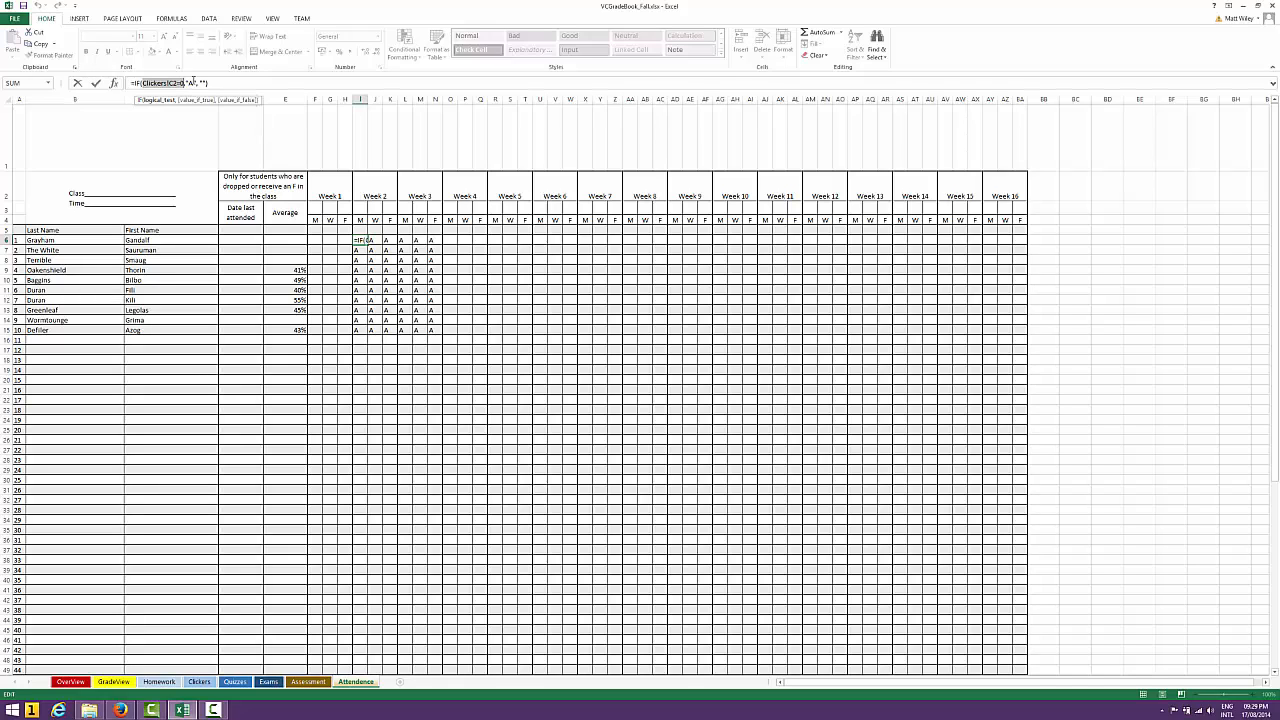
{"action": "type", "text": "A"}
{"action": "double_click", "coordinate": [191, 83]}
{"action": "left_click", "coordinate": [222, 83]}
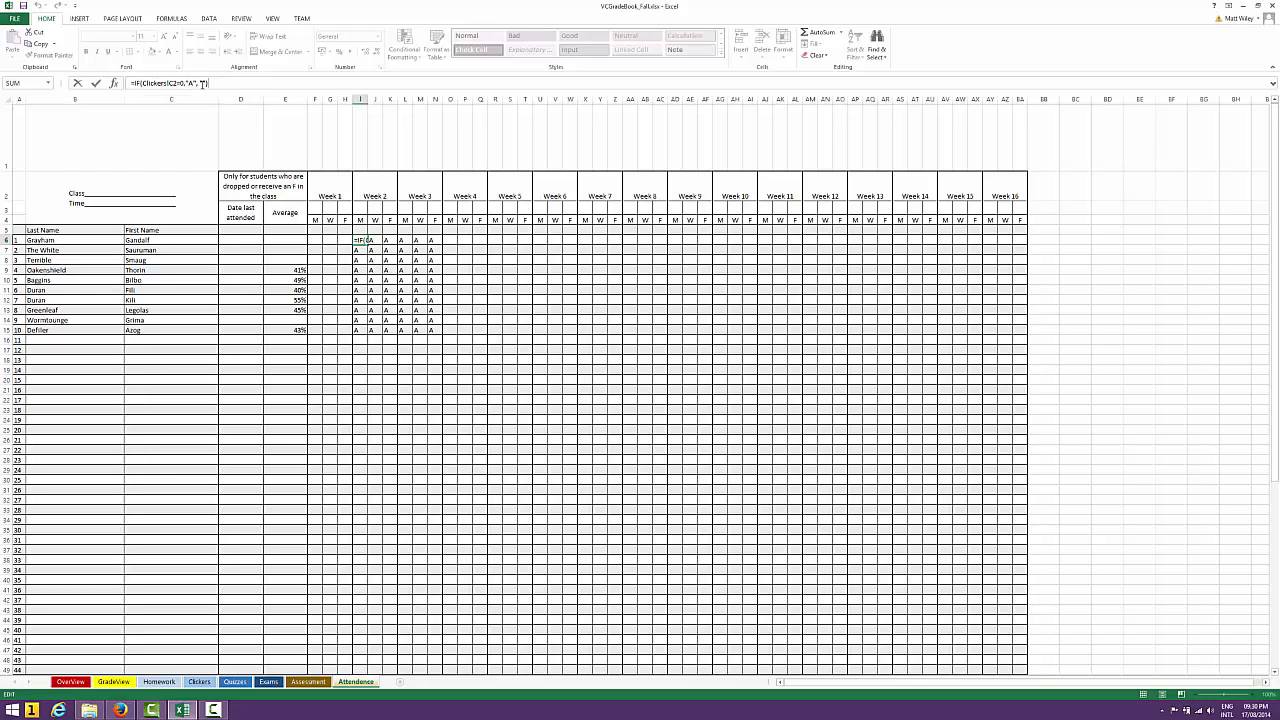
{"action": "left_click", "coordinate": [200, 84]}
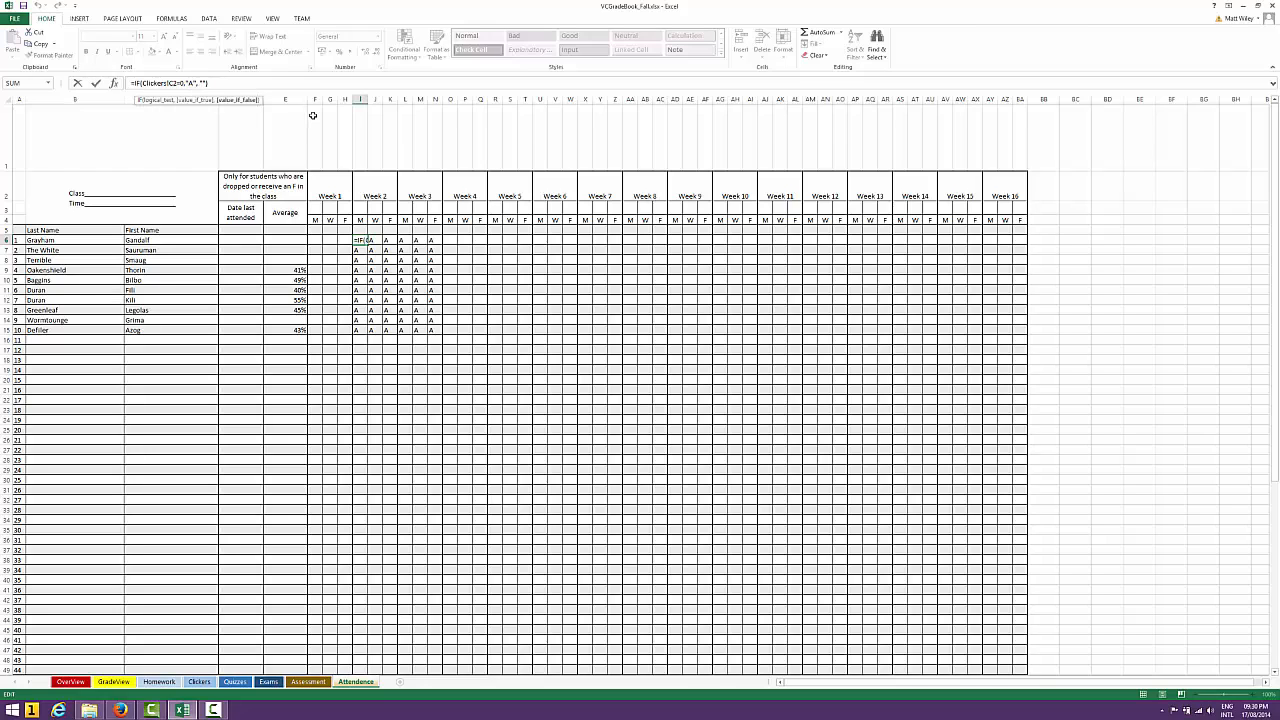
{"action": "key", "text": "Right"}
{"action": "key", "text": "Right"}
{"action": "key", "text": "Right"}
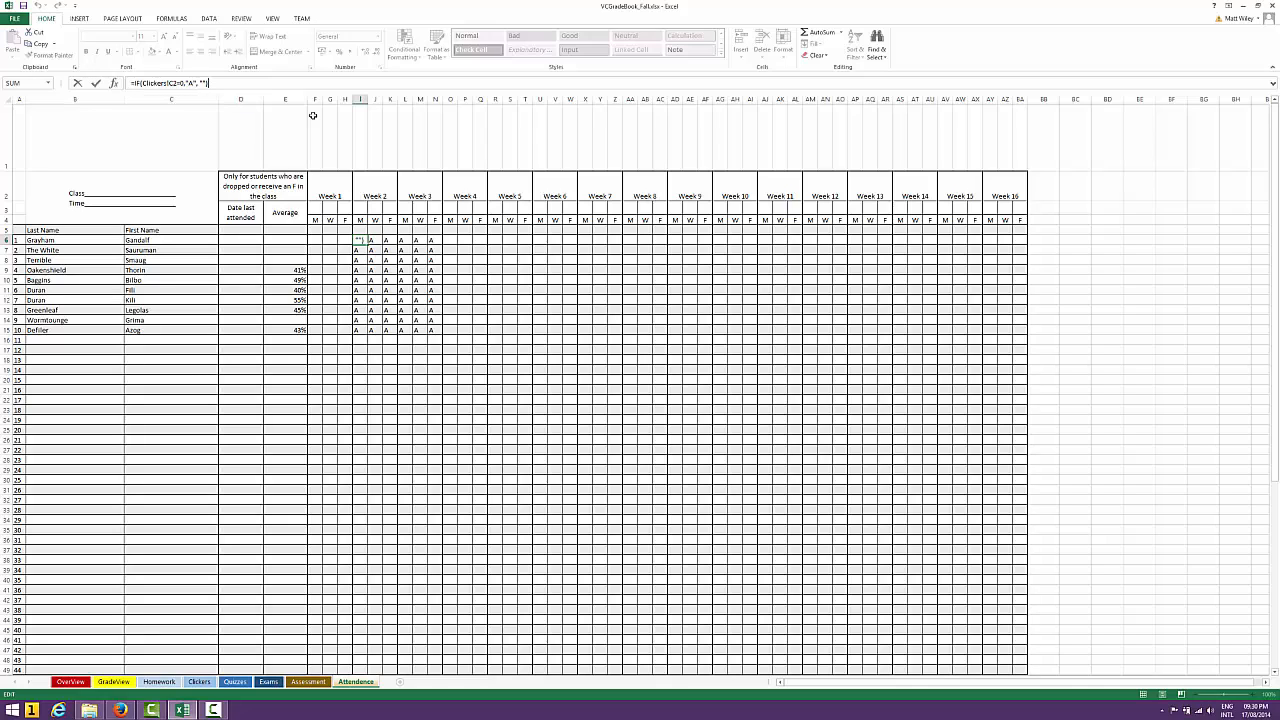
{"action": "key", "text": "Return"}
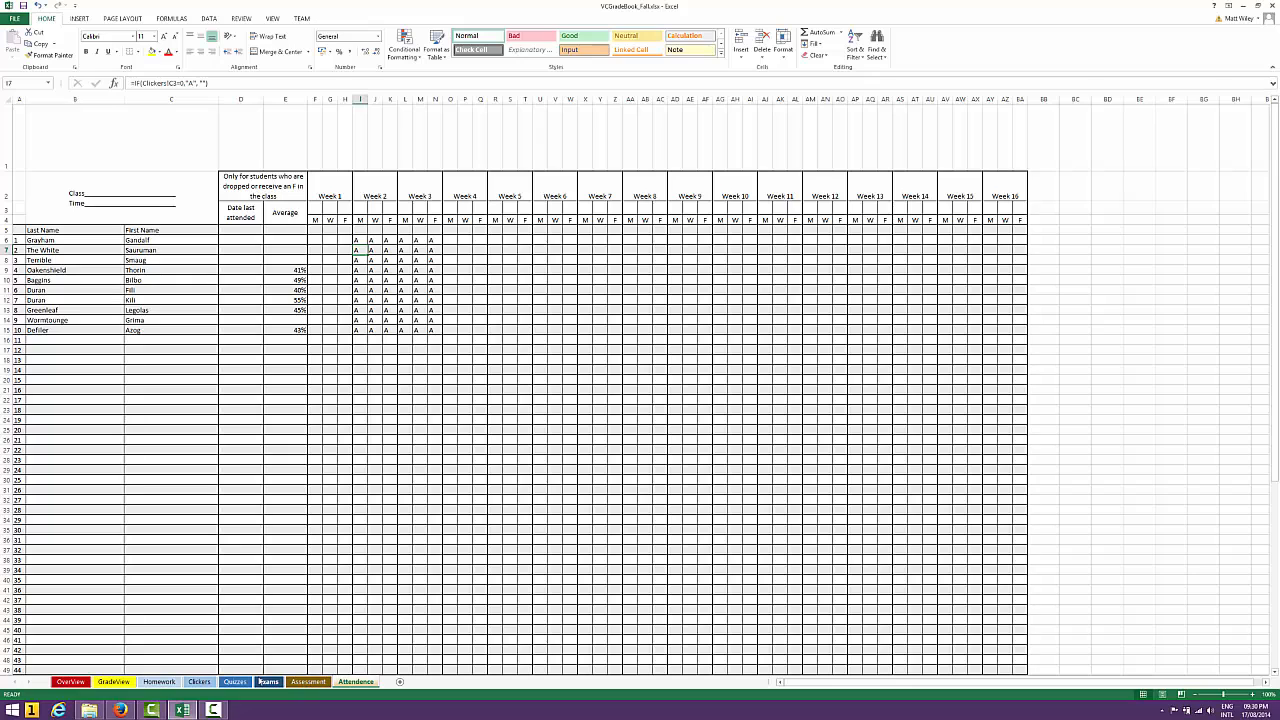
Enter 10 as the Lecture 1 score for the first three students on the Clickers sheet, in C2 to C4
{"action": "left_click", "coordinate": [200, 682]}
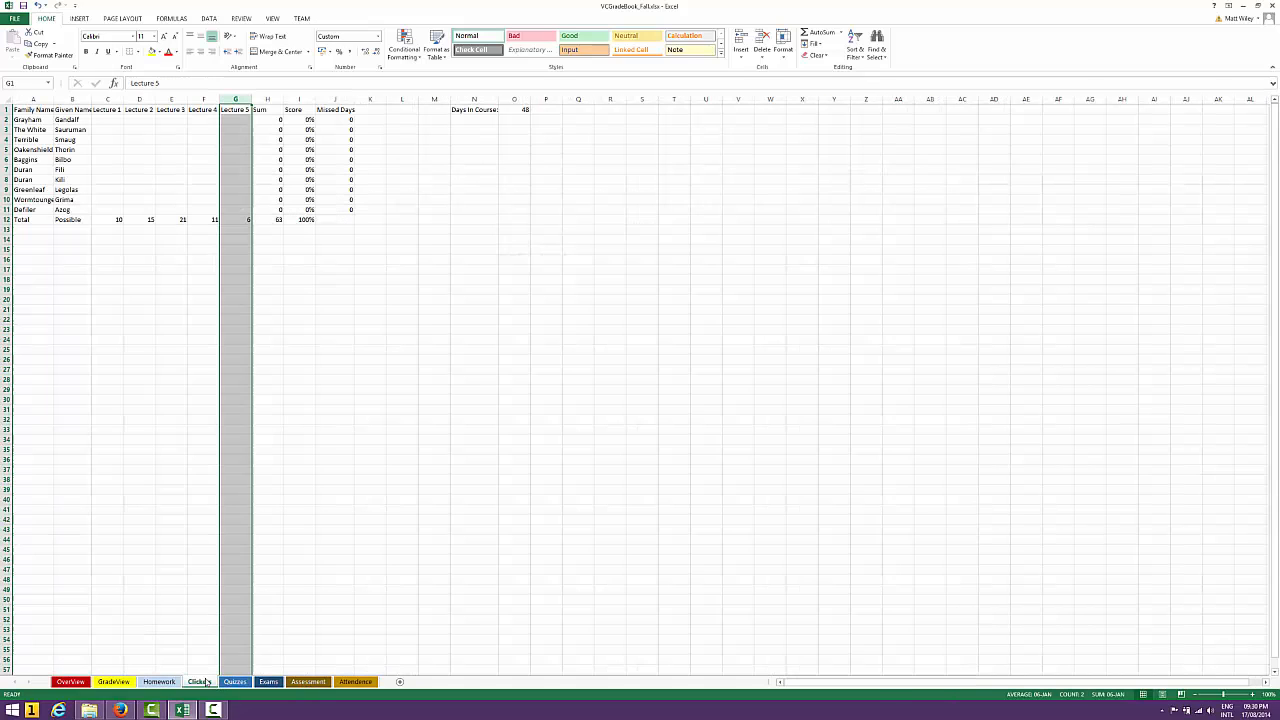
{"action": "left_click", "coordinate": [104, 120]}
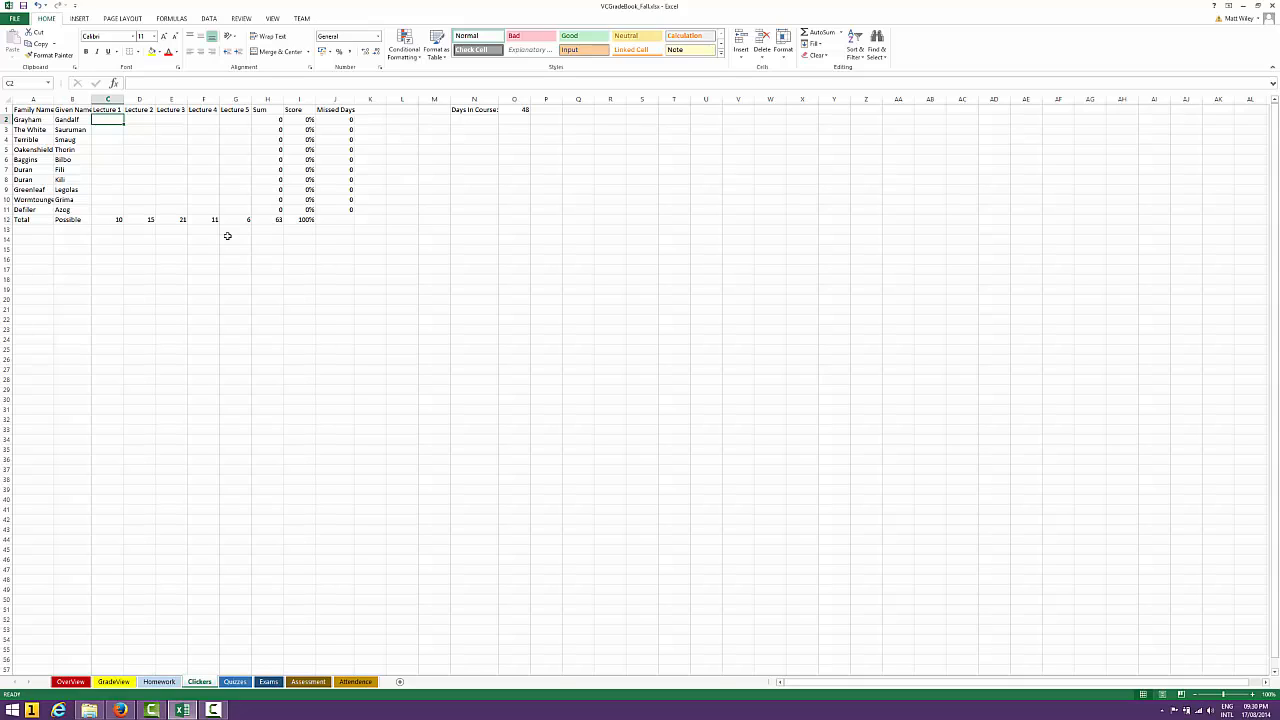
{"action": "key", "text": "Down"}
{"action": "key", "text": "Down"}
{"action": "key", "text": "Down"}
{"action": "key", "text": "Down"}
{"action": "key", "text": "Down"}
{"action": "key", "text": "Down"}
{"action": "key", "text": "Down"}
{"action": "key", "text": "Down"}
{"action": "key", "text": "Down"}
{"action": "key", "text": "Down"}
{"action": "key", "text": "Up"}
{"action": "key", "text": "Up"}
{"action": "key", "text": "Up"}
{"action": "key", "text": "Up"}
{"action": "key", "text": "Up"}
{"action": "key", "text": "Up"}
{"action": "key", "text": "Up"}
{"action": "key", "text": "Up"}
{"action": "key", "text": "Up"}
{"action": "key", "text": "Up"}
{"action": "type", "text": "10"}
{"action": "key", "text": "Return"}
{"action": "type", "text": "10"}
{"action": "key", "text": "Return"}
{"action": "type", "text": "10"}
{"action": "key", "text": "Return"}
Enter 7 as the Lecture 1 score for the next five students, in C5 to C9
{"action": "type", "text": "7"}
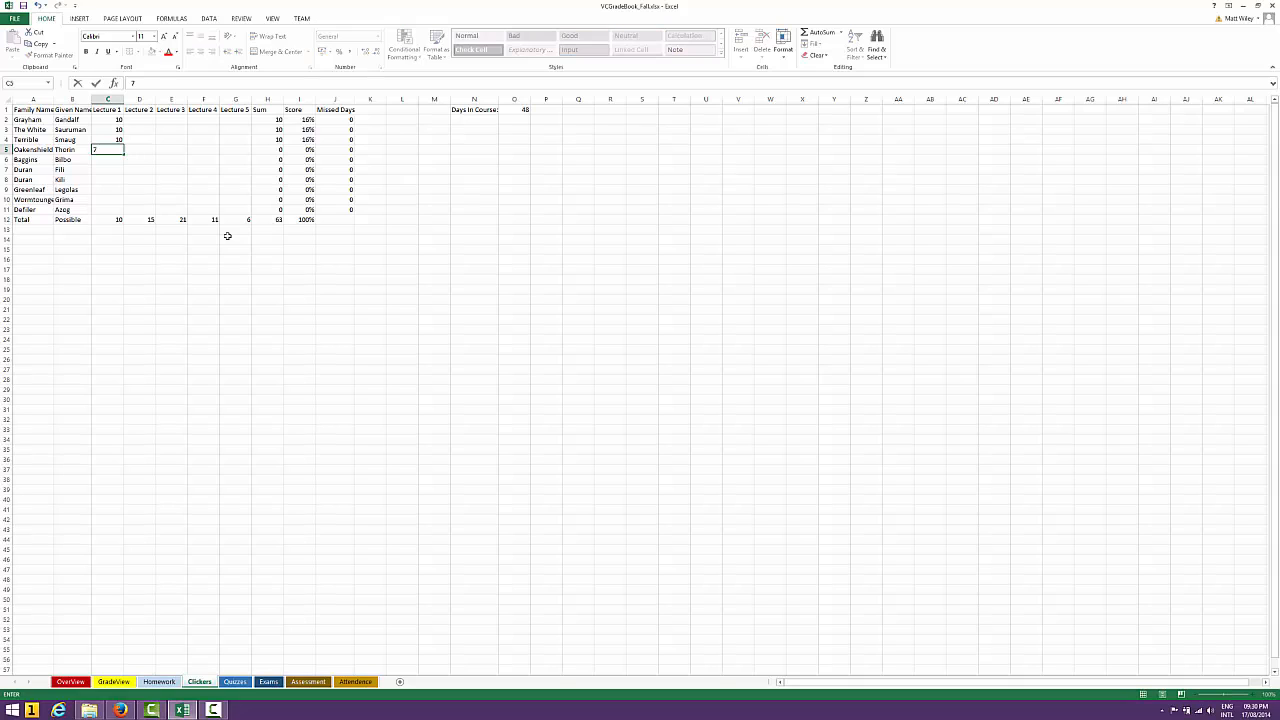
{"action": "key", "text": "Return"}
{"action": "type", "text": "7"}
{"action": "key", "text": "Return"}
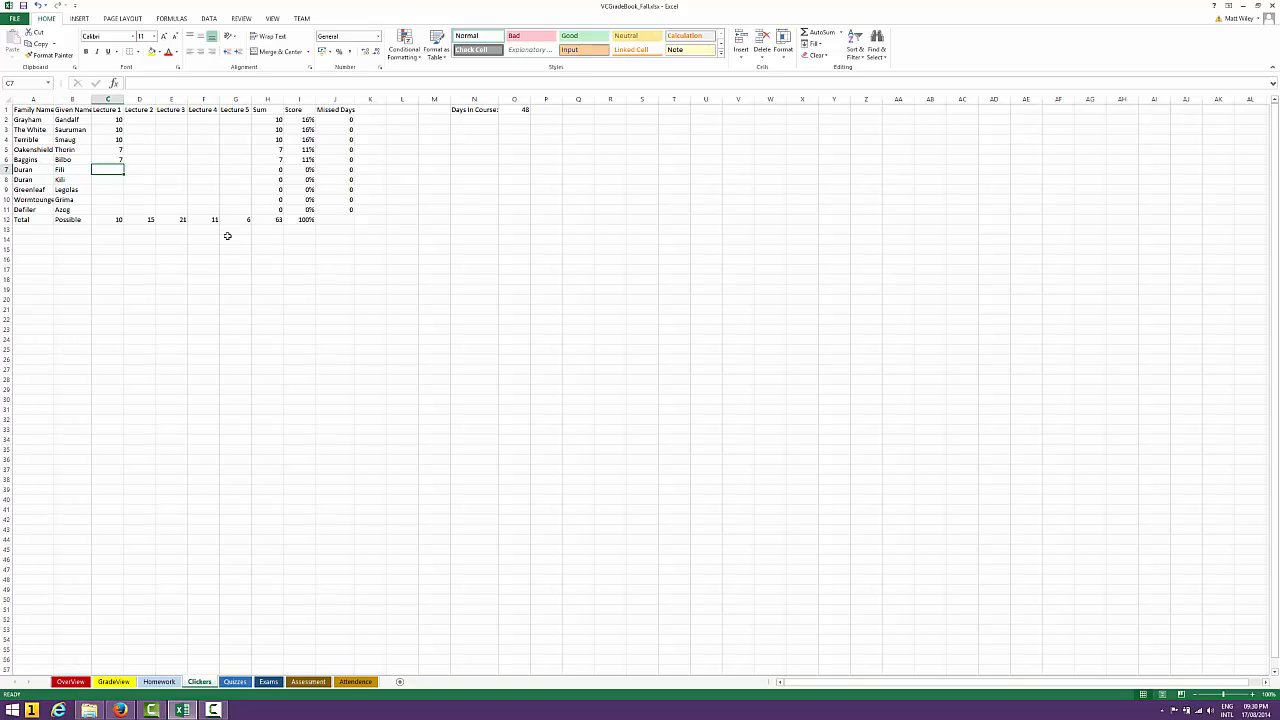
{"action": "type", "text": "7"}
{"action": "key", "text": "Return"}
{"action": "type", "text": "7"}
{"action": "key", "text": "Return"}
{"action": "type", "text": "7"}
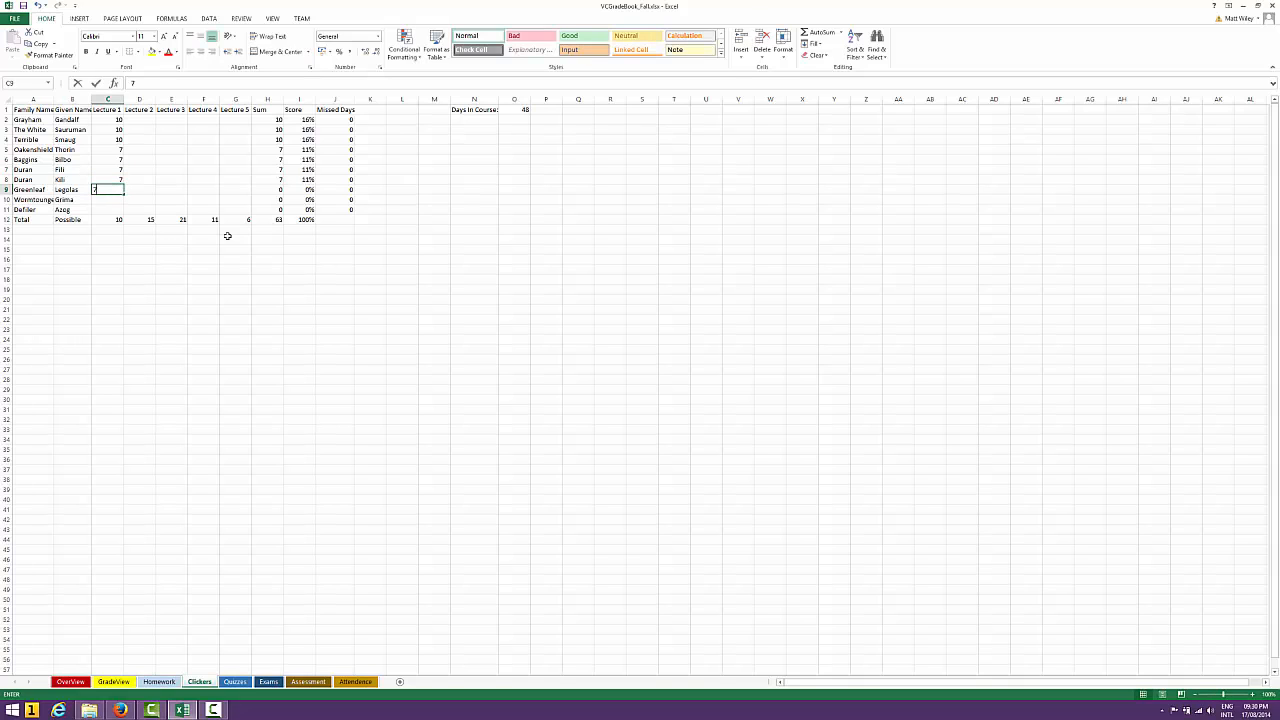
{"action": "key", "text": "Return"}
Enter a Lecture 1 score of 2 in C10 and replace it with 4
{"action": "type", "text": "2"}
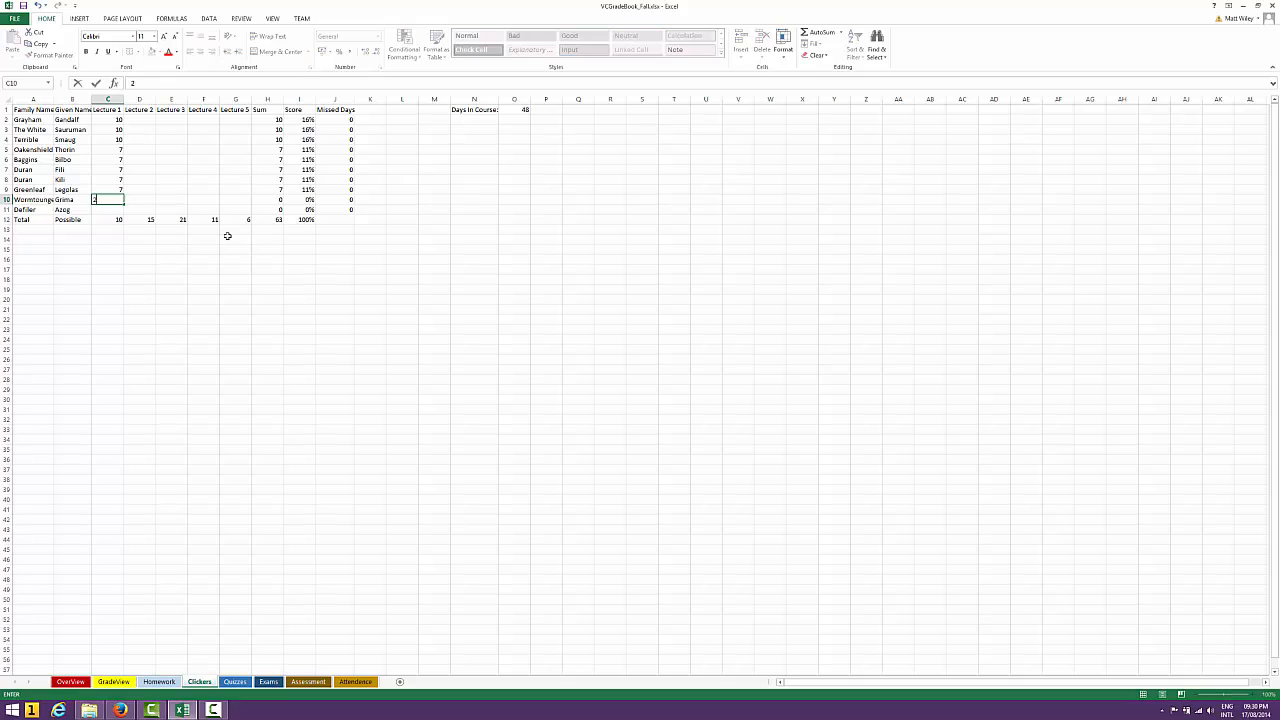
{"action": "key", "text": "Return"}
{"action": "key", "text": "Up"}
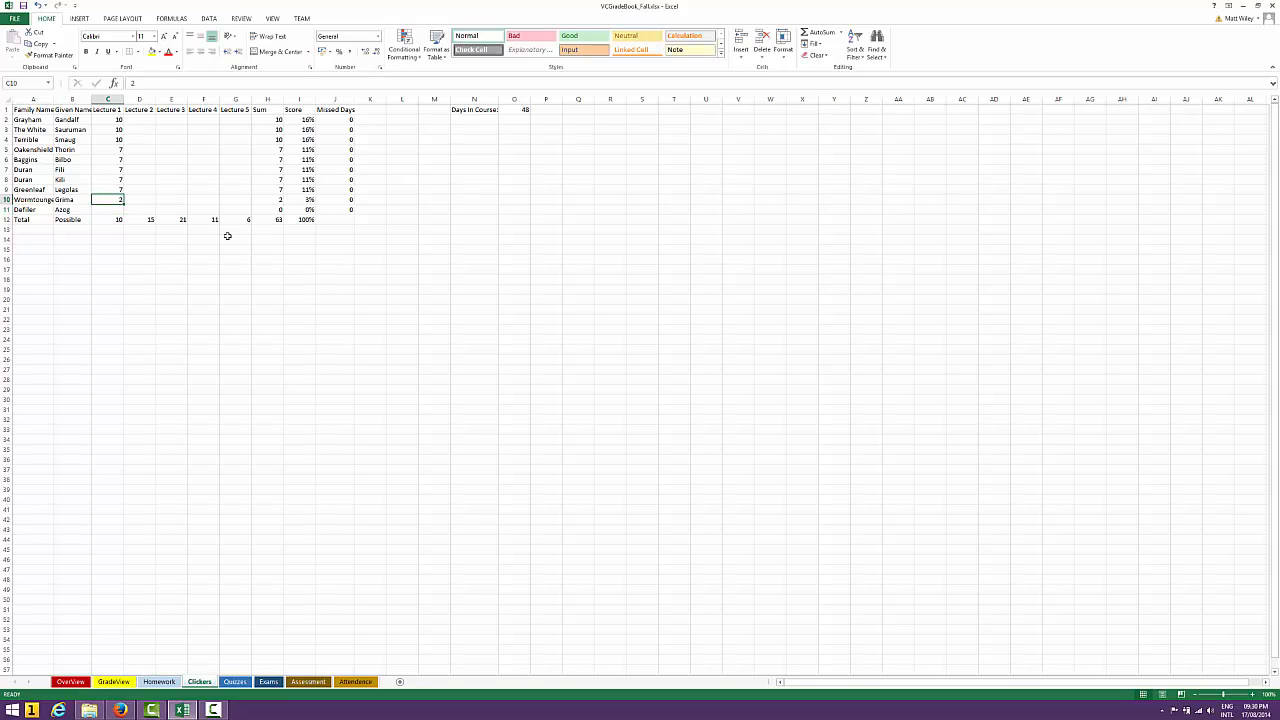
{"action": "type", "text": "4"}
{"action": "key", "text": "Return"}
Set the Lecture 1 scores of the last three students to 4 in C9, 2 in C10 and 0 in C11
{"action": "key", "text": "Up"}
{"action": "key", "text": "Up"}
{"action": "type", "text": "4"}
{"action": "key", "text": "Return"}
{"action": "type", "text": "2"}
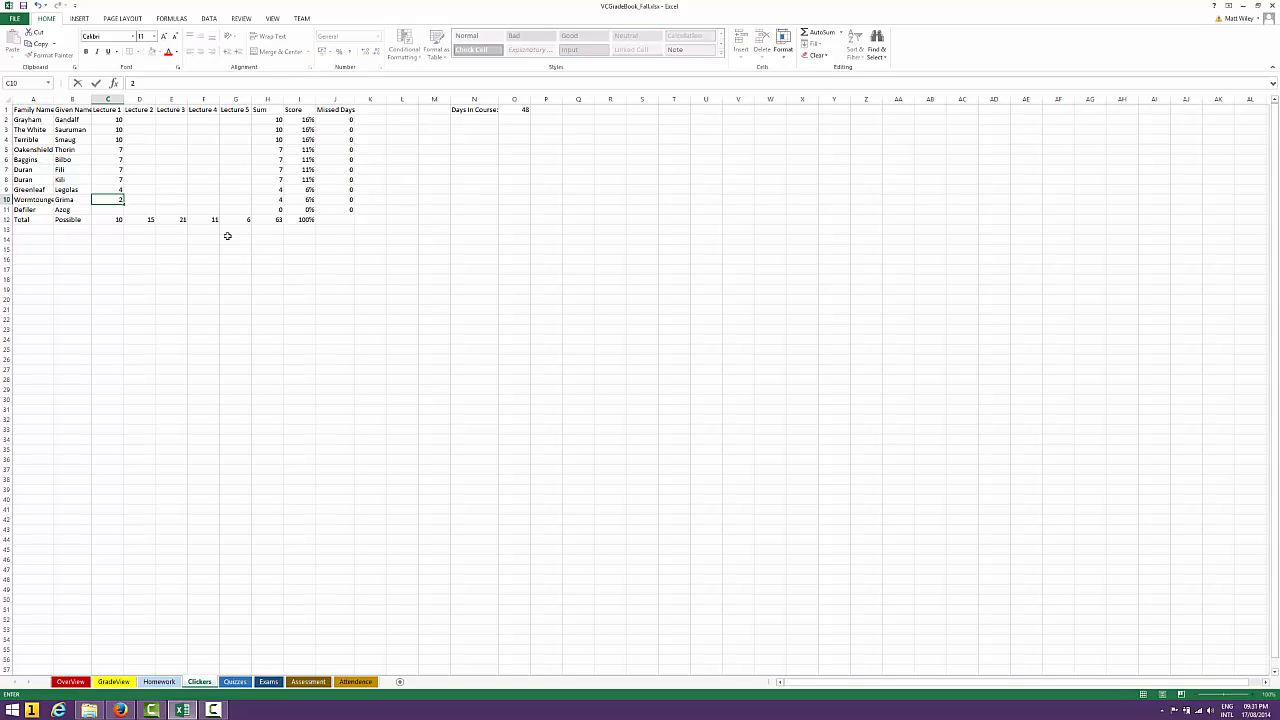
{"action": "key", "text": "Return"}
{"action": "type", "text": "0"}
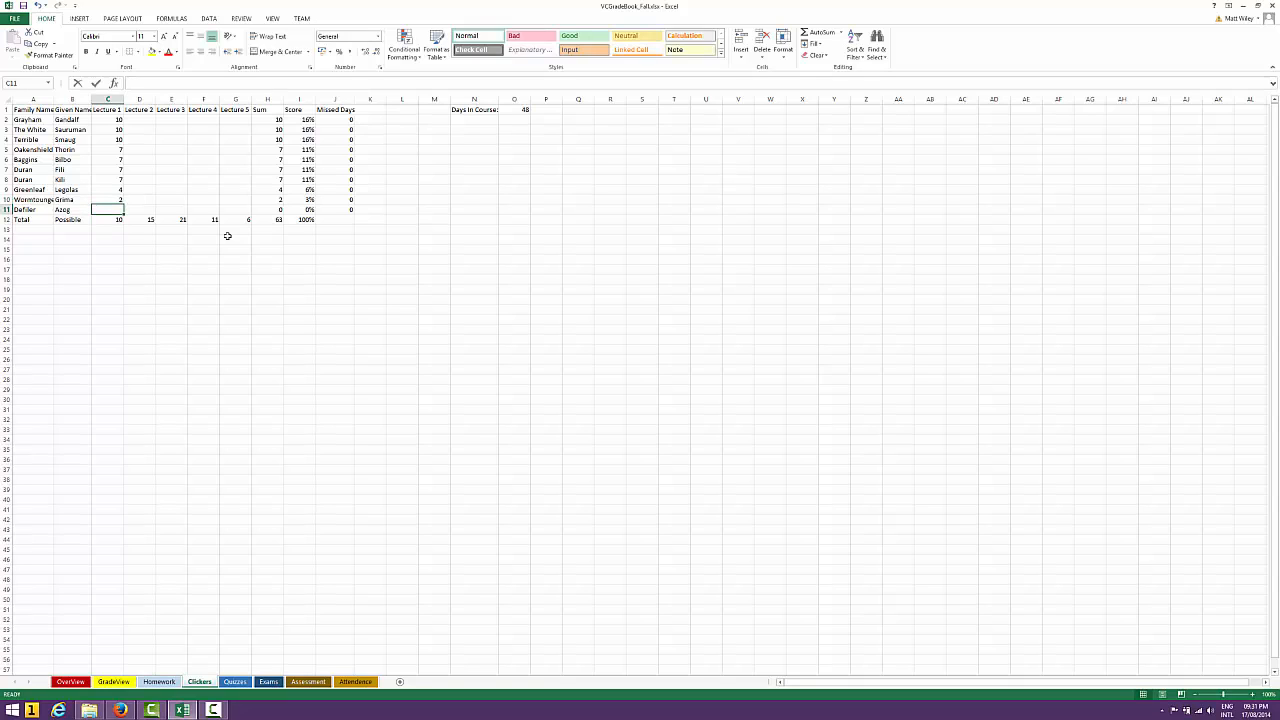
{"action": "key", "text": "Tab"}
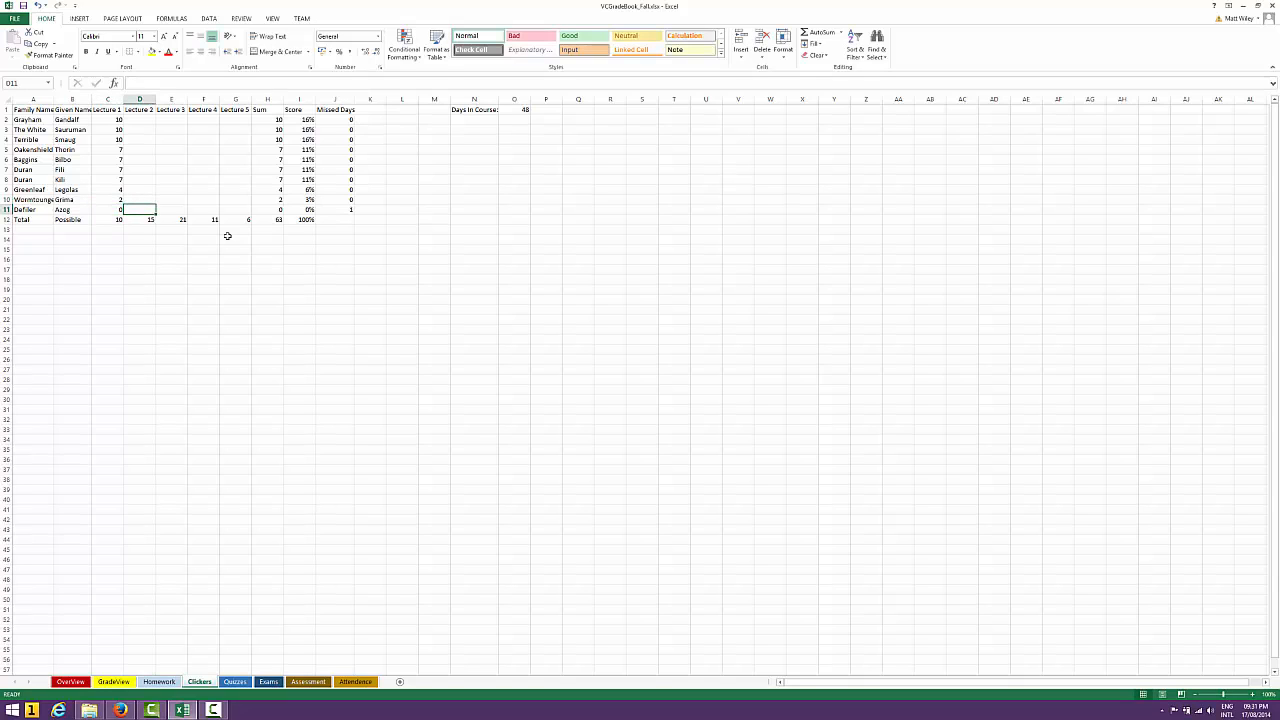
Check the SUM formulas in the Sum column, from the first student's H2 down to the Total Possible row in H12
{"action": "key", "text": "Tab"}
{"action": "key", "text": "Tab"}
{"action": "key", "text": "Tab"}
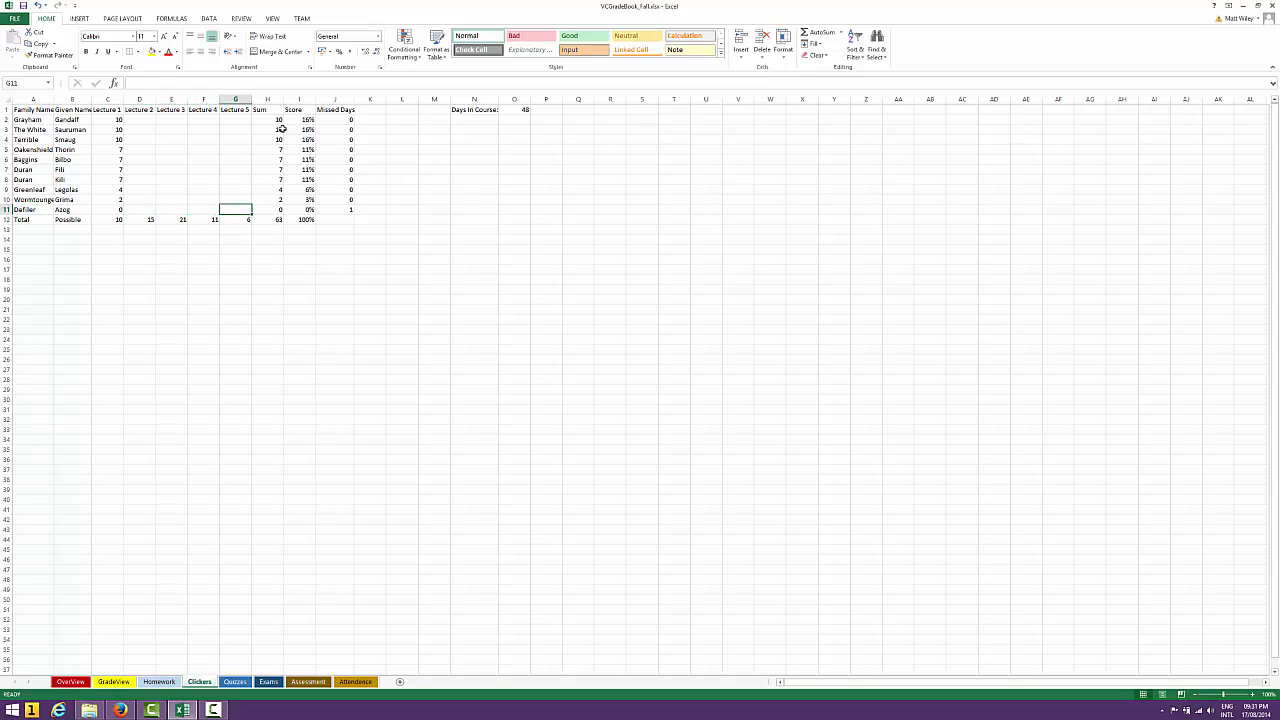
{"action": "left_click_drag", "start_coordinate": [275, 119], "coordinate": [275, 209]}
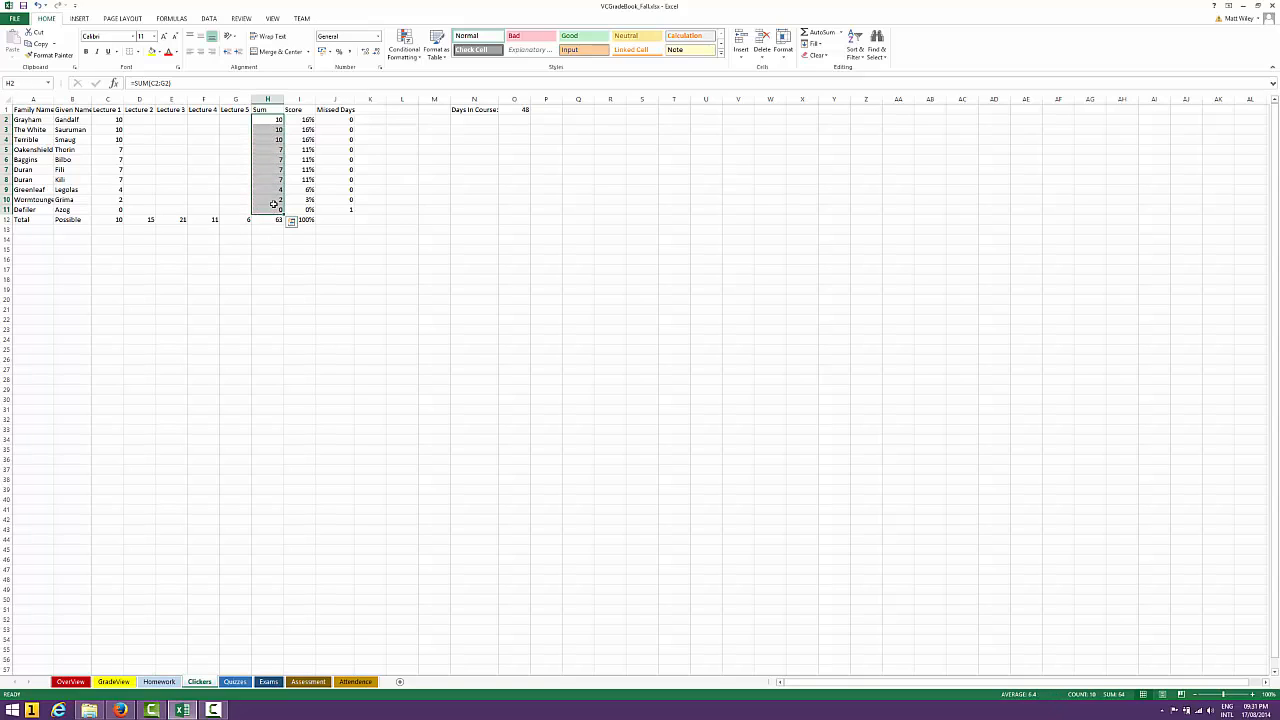
{"action": "left_click", "coordinate": [270, 82]}
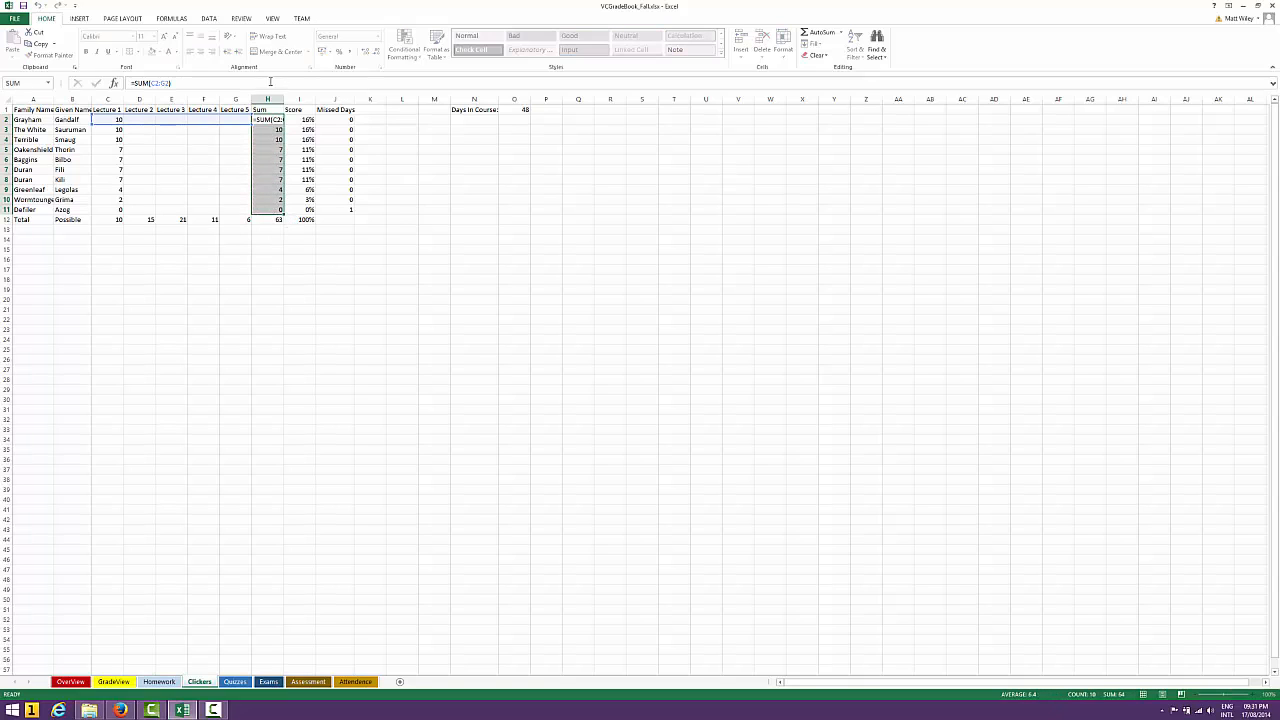
{"action": "key", "text": "Return"}
{"action": "key", "text": "Down"}
{"action": "key", "text": "Down"}
{"action": "key", "text": "Down"}
{"action": "key", "text": "Down"}
{"action": "key", "text": "Down"}
{"action": "key", "text": "Down"}
{"action": "key", "text": "Down"}
{"action": "key", "text": "Down"}
{"action": "key", "text": "Down"}
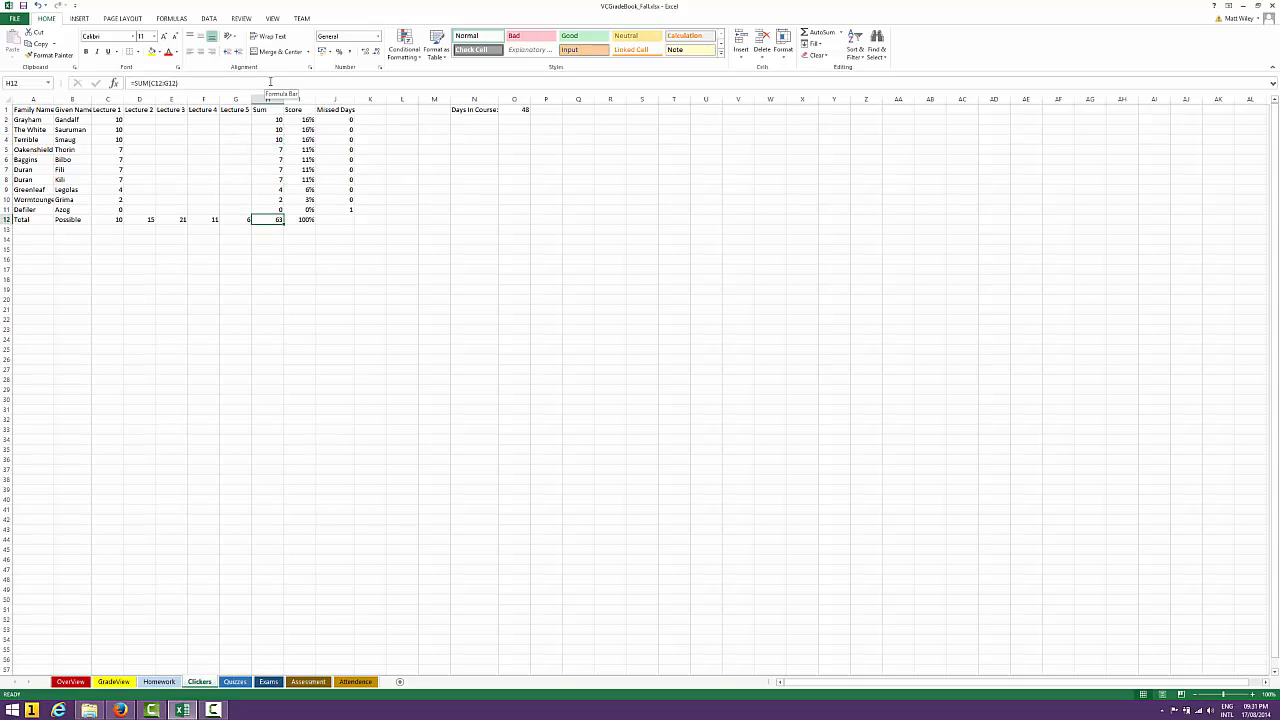
Clear the Total Possible points for Lectures 2 to 5 in D12:G12
{"action": "key", "text": "Left"}
{"action": "key", "text": "Left"}
{"action": "key", "text": "Left"}
{"action": "key", "text": "Left"}
{"action": "key", "text": "shift+Right"}
{"action": "key", "text": "shift+Right"}
{"action": "key", "text": "shift+Right"}
{"action": "key", "text": "shift+Right"}
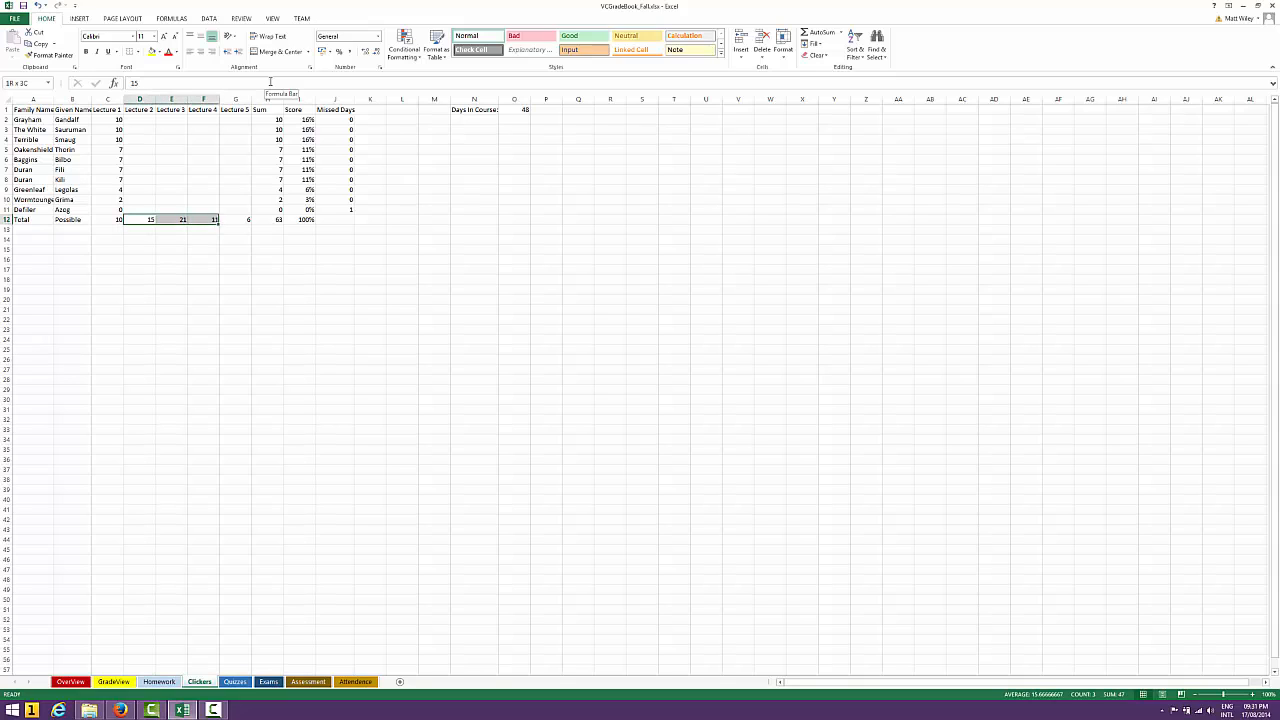
{"action": "key", "text": "shift+Left"}
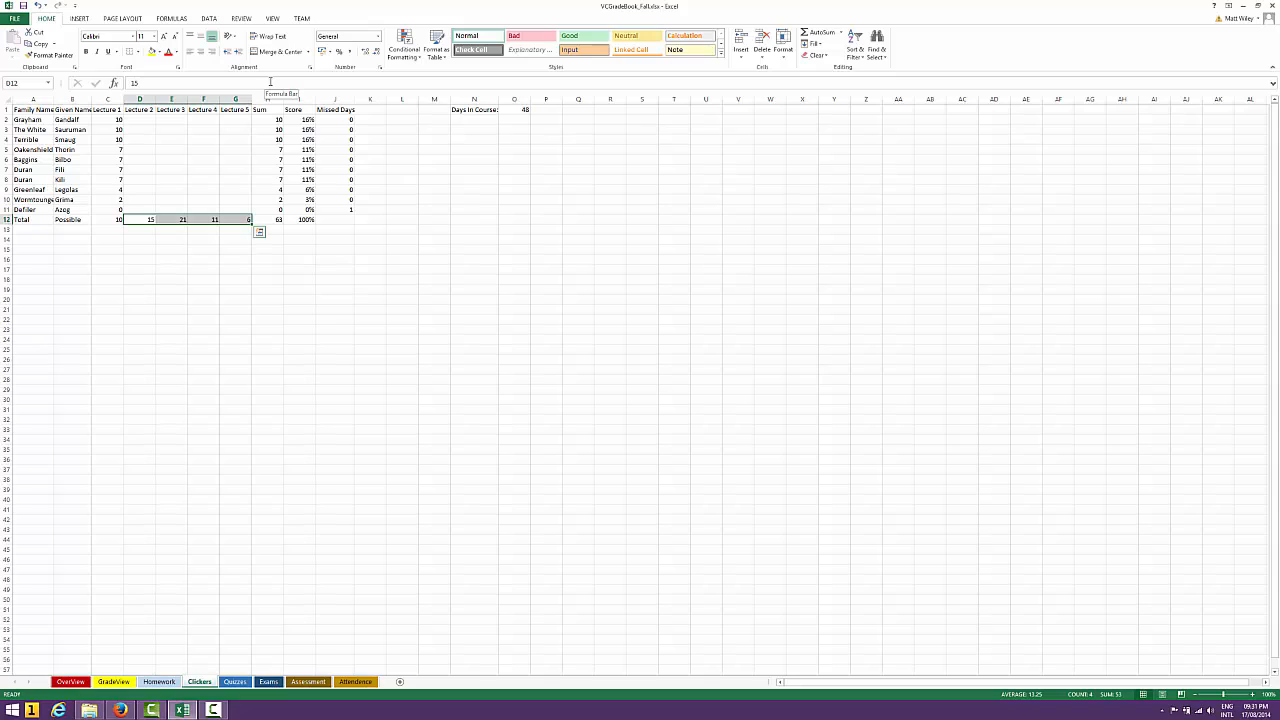
{"action": "key", "text": "Delete"}
{"action": "key", "text": "Down"}
{"action": "key", "text": "Up"}
{"action": "key", "text": "Left"}
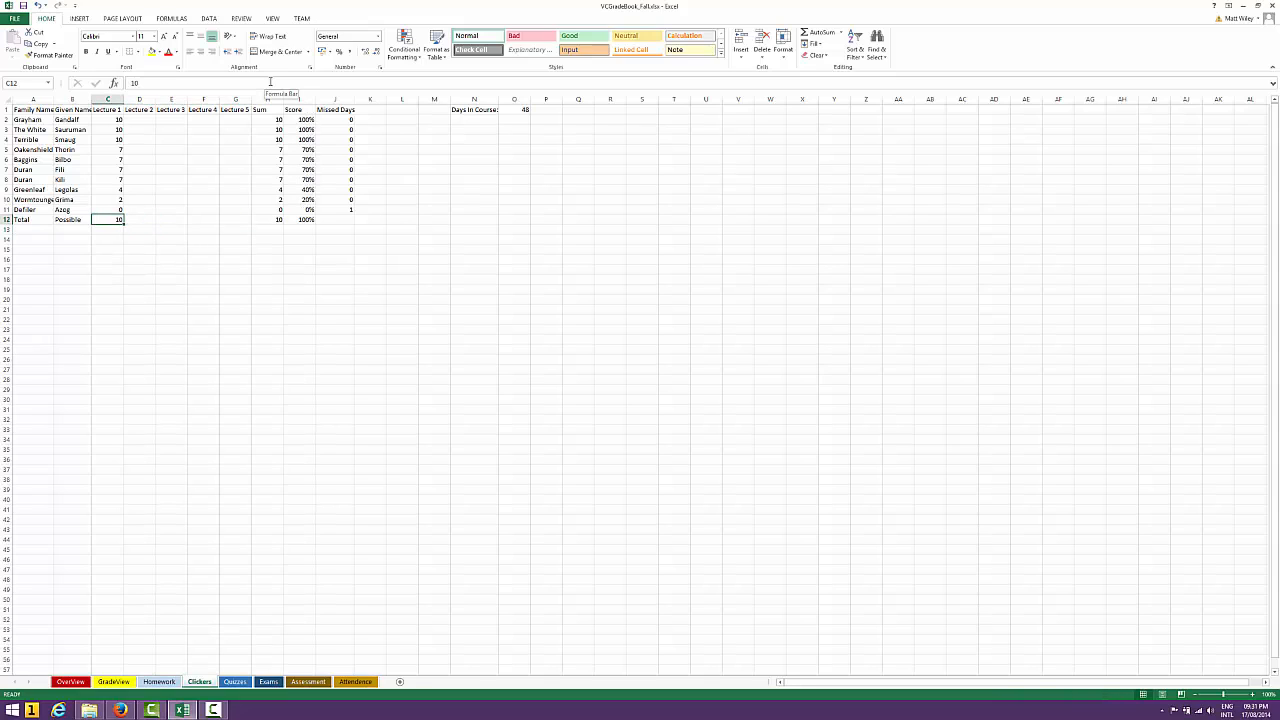
{"action": "key", "text": "Right"}
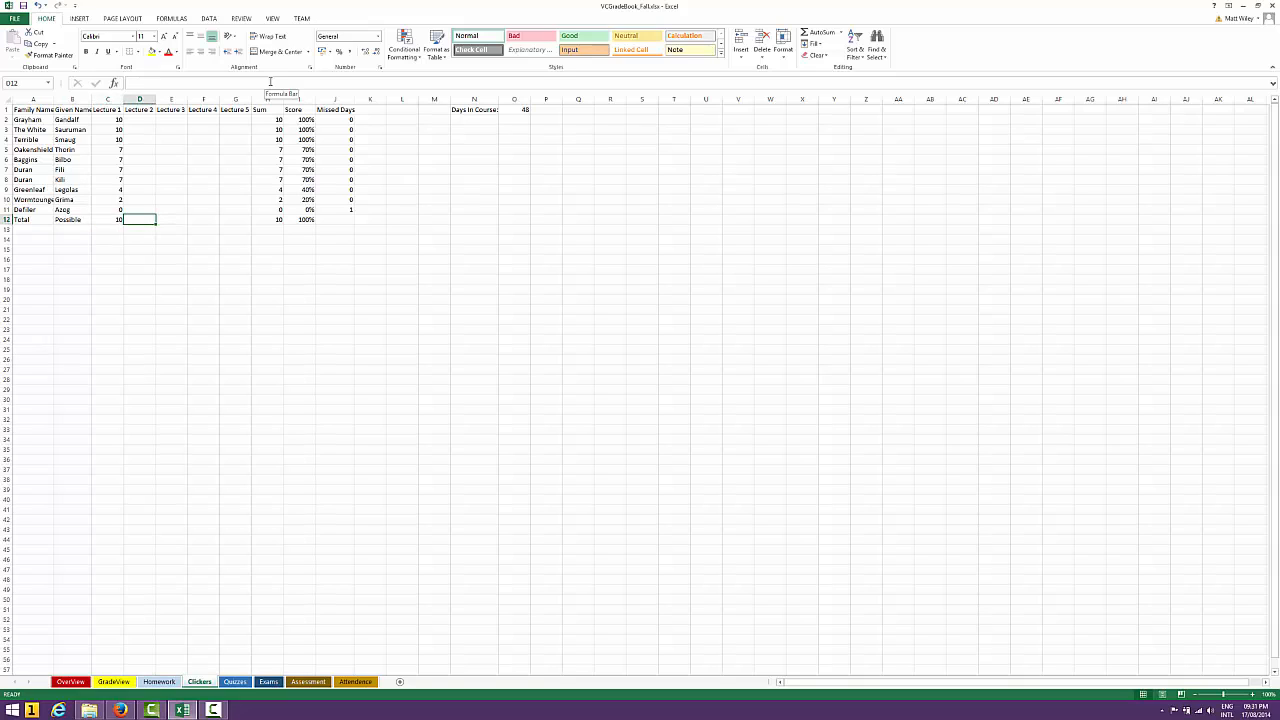
Check the Total Possible row from Lecture 1 to Sum, and the Score and Sum formulas in I2 and H2
{"action": "key", "text": "Left"}
{"action": "key", "text": "Left"}
{"action": "key", "text": "Left"}
{"action": "key", "text": "Right"}
{"action": "key", "text": "Right"}
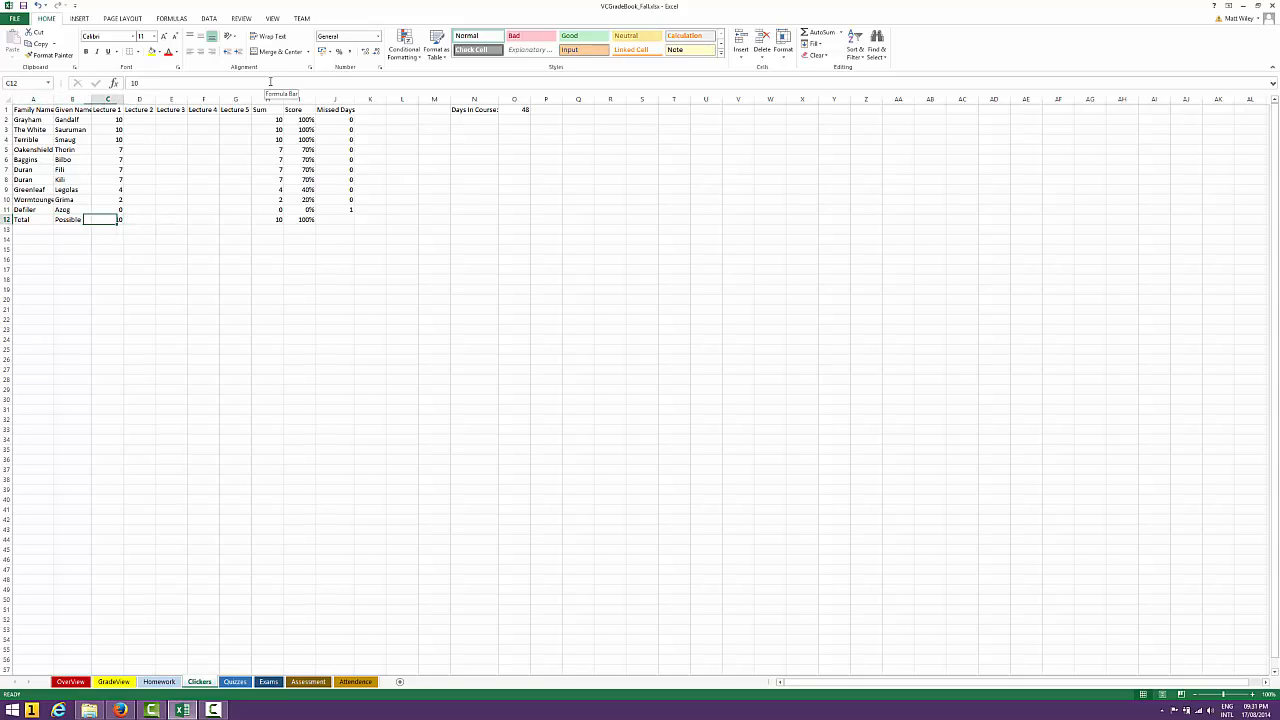
{"action": "key", "text": "Right"}
{"action": "key", "text": "Right"}
{"action": "key", "text": "Right"}
{"action": "key", "text": "Right"}
{"action": "key", "text": "Right"}
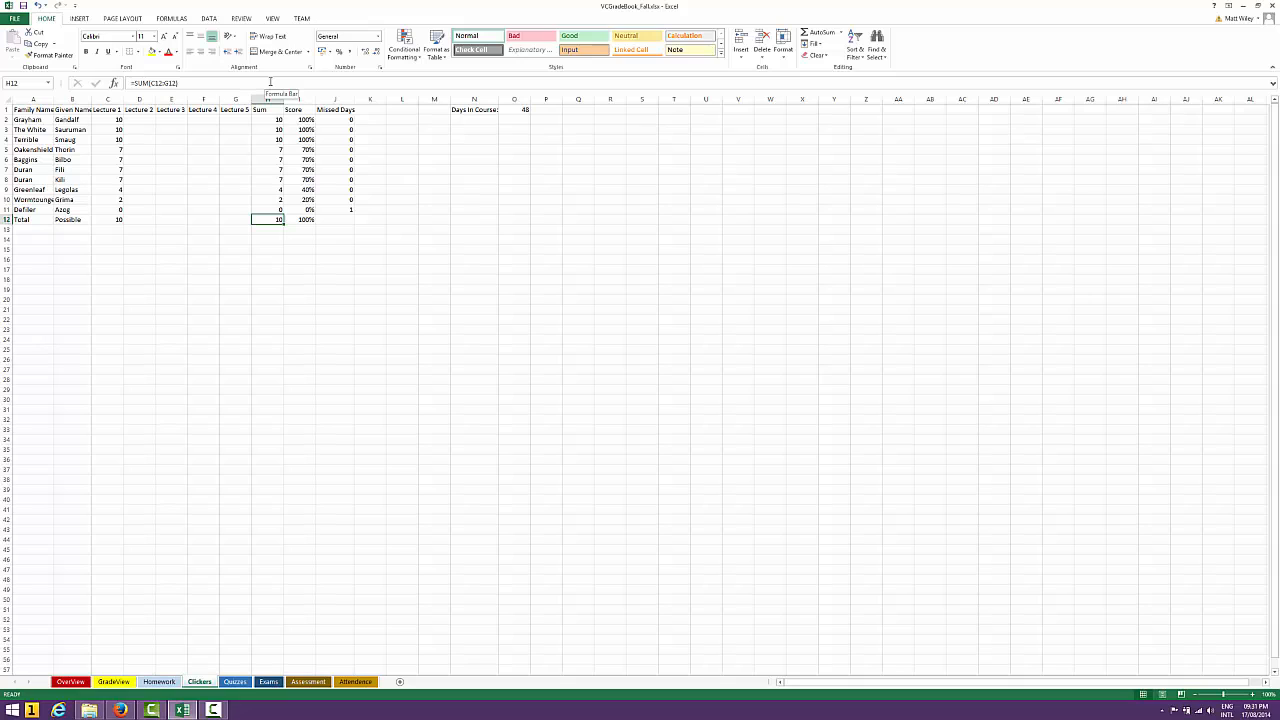
{"action": "key", "text": "Right"}
{"action": "key", "text": "Up"}
{"action": "key", "text": "Up"}
{"action": "key", "text": "Up"}
{"action": "key", "text": "Up"}
{"action": "key", "text": "Up"}
{"action": "key", "text": "Up"}
{"action": "key", "text": "Up"}
{"action": "key", "text": "Up"}
{"action": "key", "text": "Up"}
{"action": "key", "text": "Up"}
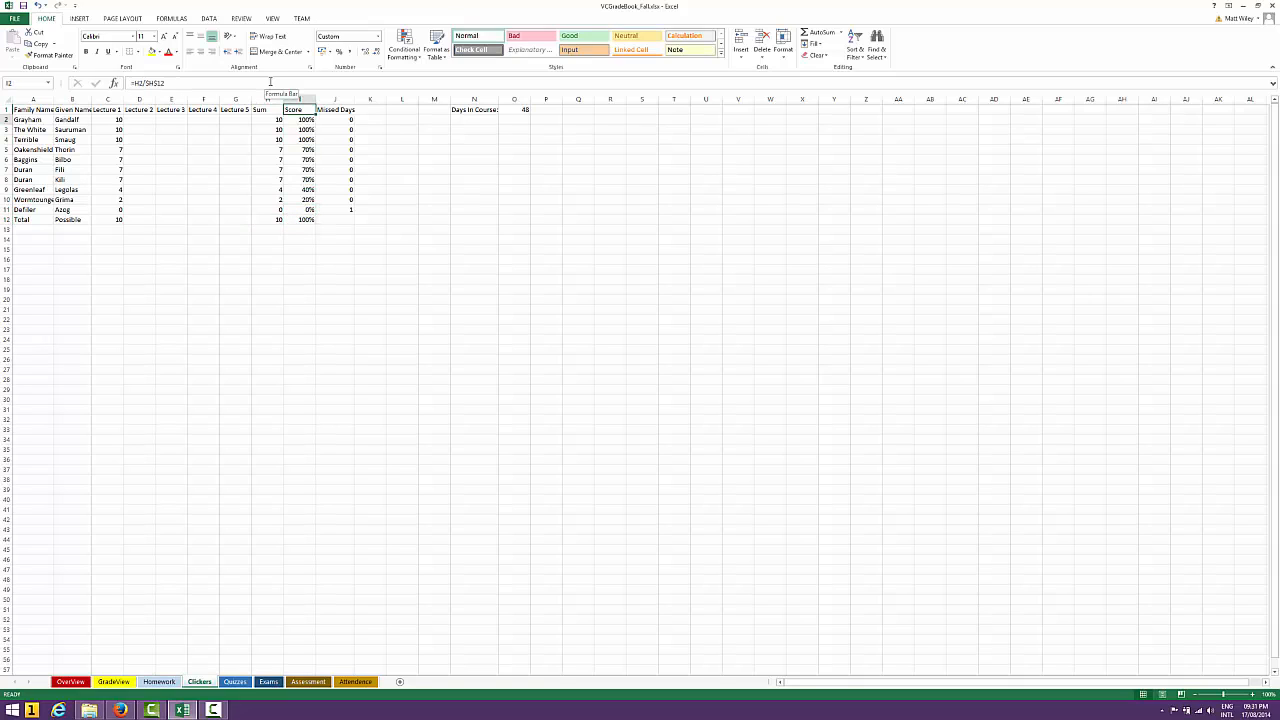
{"action": "key", "text": "Left"}
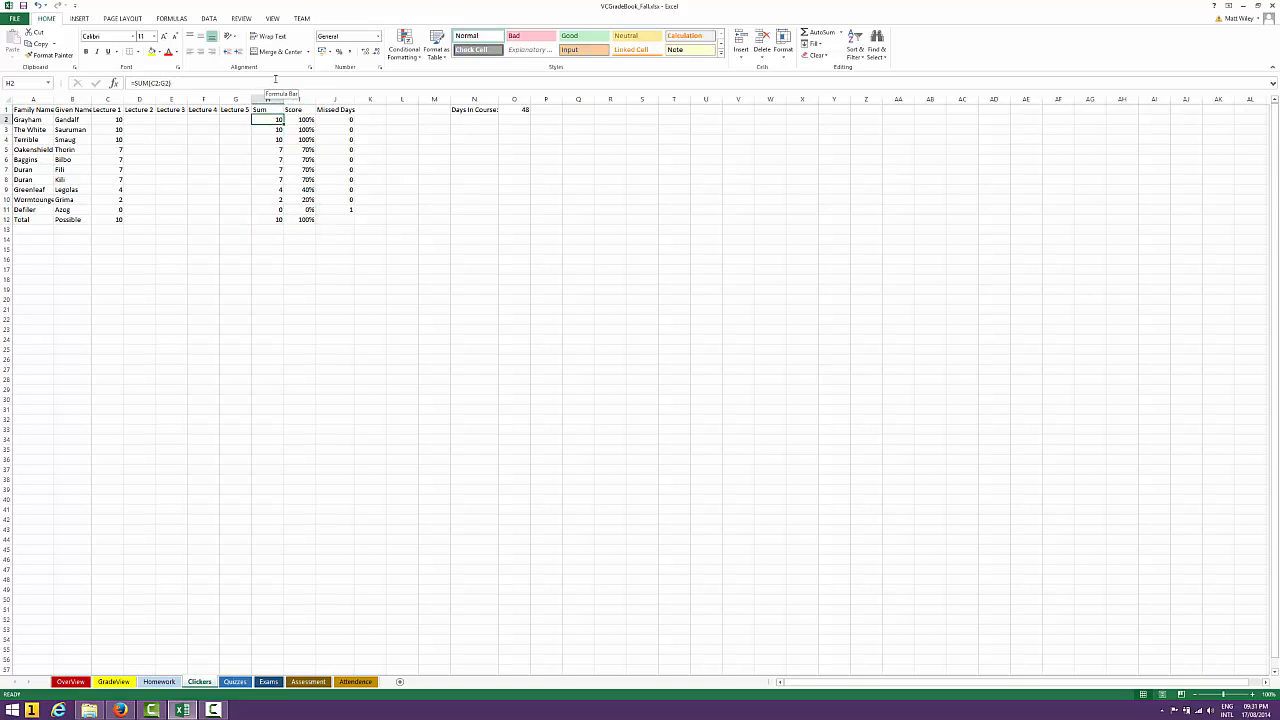
Enter 15 as the Total Possible points for Lecture 2 in D12
{"action": "left_click", "coordinate": [265, 219]}
{"action": "left_click", "coordinate": [140, 219]}
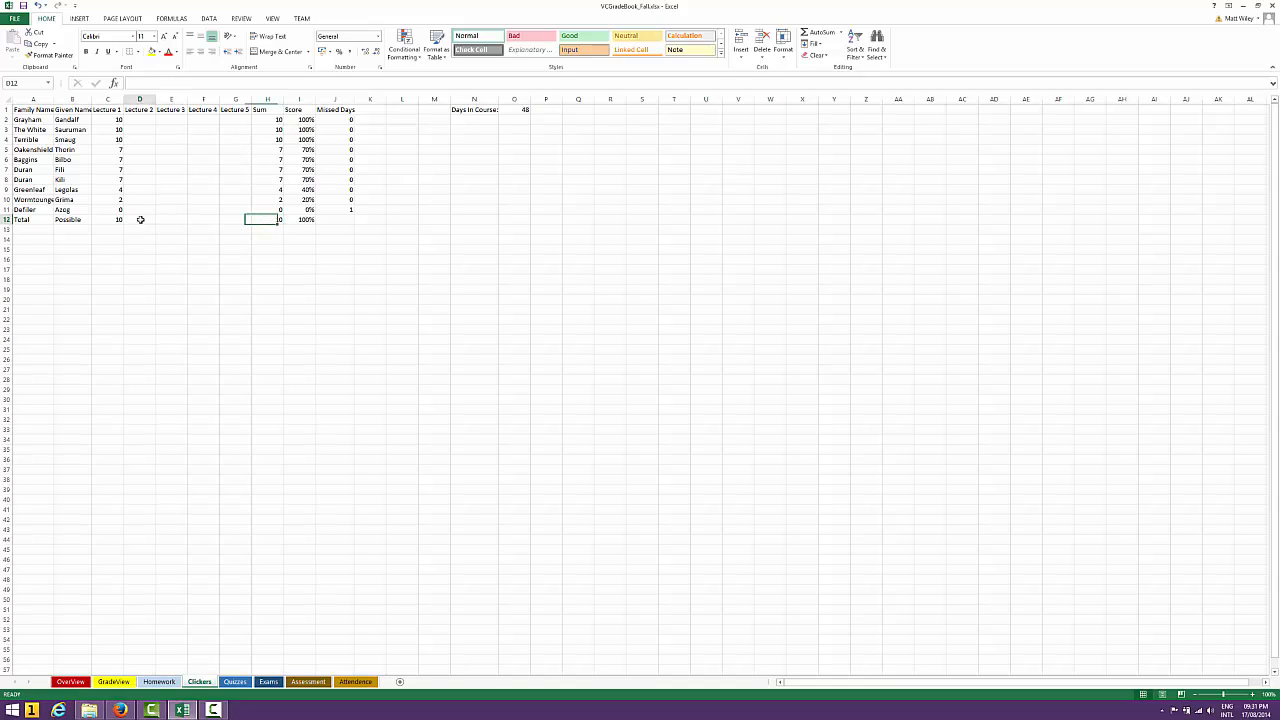
{"action": "type", "text": "1"}
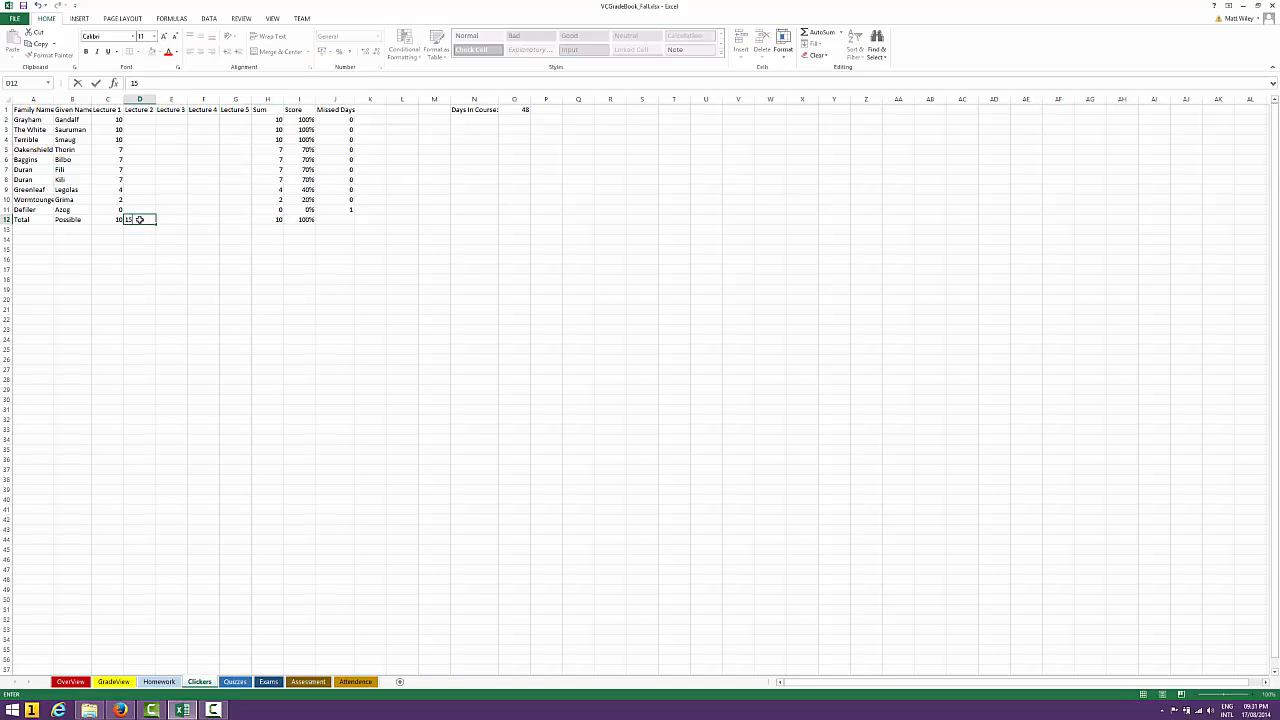
{"action": "type", "text": "5"}
Enter 15 as the Lecture 2 score for the first two students, in D2 and D3
{"action": "key", "text": "Up"}
{"action": "key", "text": "Up"}
{"action": "key", "text": "Up"}
{"action": "key", "text": "Up"}
{"action": "key", "text": "Up"}
{"action": "key", "text": "Up"}
{"action": "key", "text": "Up"}
{"action": "key", "text": "Up"}
{"action": "key", "text": "Up"}
{"action": "key", "text": "Up"}
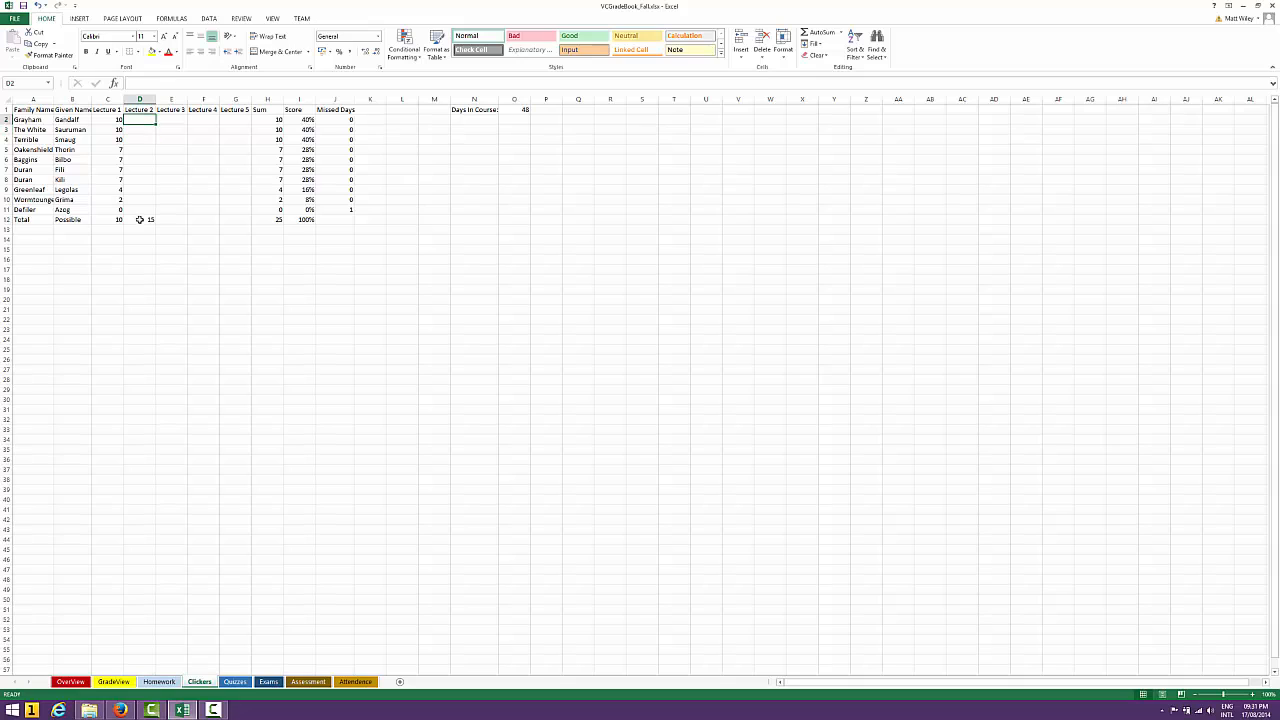
{"action": "type", "text": "15"}
{"action": "key", "text": "Return"}
{"action": "type", "text": "15"}
{"action": "key", "text": "Return"}
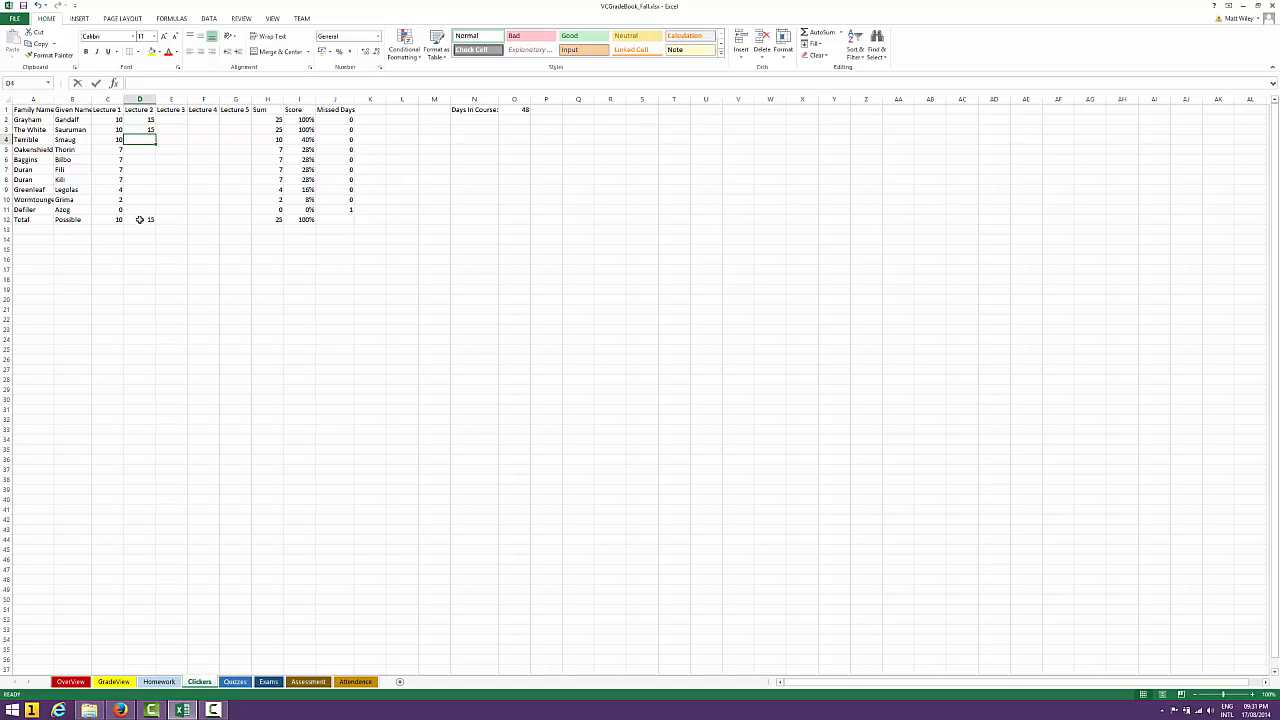
Enter Lecture 2 scores of 10 in D4 and 12 in D5 and D6
{"action": "type", "text": "10"}
{"action": "key", "text": "Return"}
{"action": "type", "text": "12"}
{"action": "key", "text": "Return"}
{"action": "type", "text": "12"}
{"action": "key", "text": "Return"}
{"action": "key", "text": "Return"}
{"action": "key", "text": "Return"}
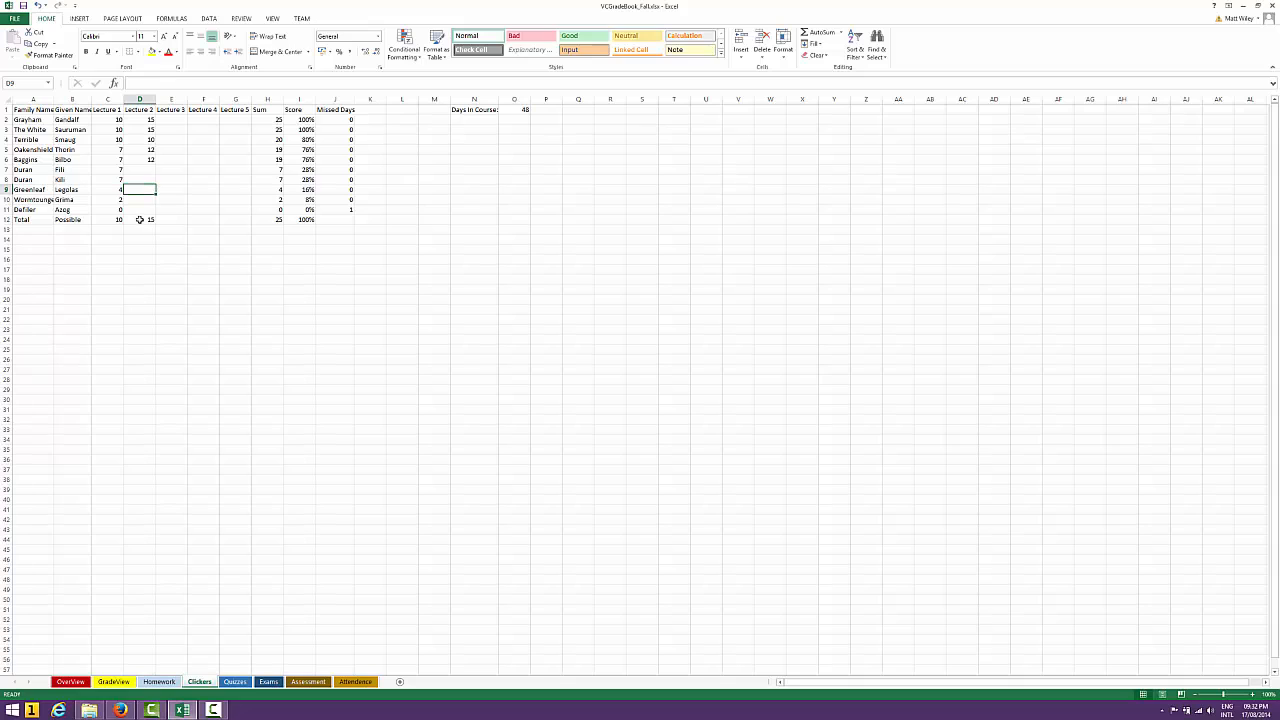
Clear all Lecture 2 entries in D2:D12, including the Total Possible points
{"action": "key", "text": "Down"}
{"action": "key", "text": "Down"}
{"action": "key", "text": "Down"}
{"action": "key", "text": "shift+Up"}
{"action": "key", "text": "shift+Up"}
{"action": "key", "text": "shift+Up"}
{"action": "key", "text": "shift+Up"}
{"action": "key", "text": "shift+Up"}
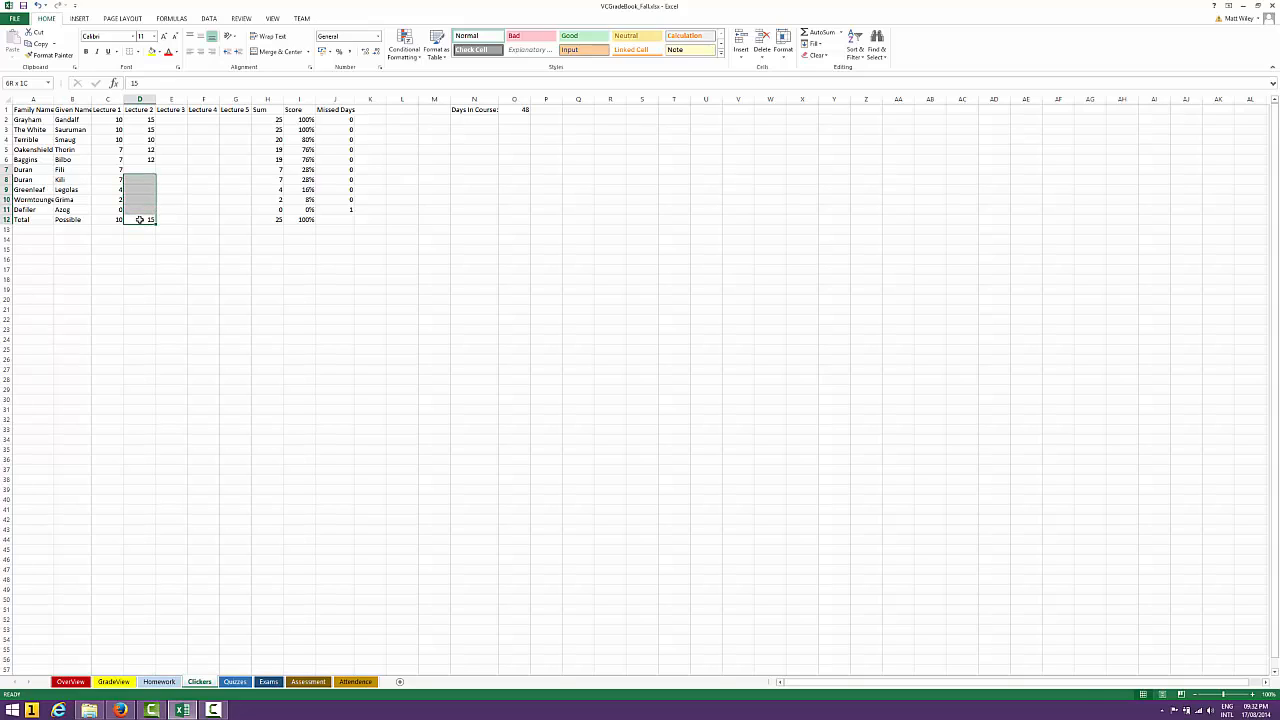
{"action": "key", "text": "shift+Up"}
{"action": "key", "text": "shift+Up"}
{"action": "key", "text": "shift+Up"}
{"action": "key", "text": "shift+Up"}
{"action": "key", "text": "shift+Up"}
{"action": "key", "text": "Delete"}
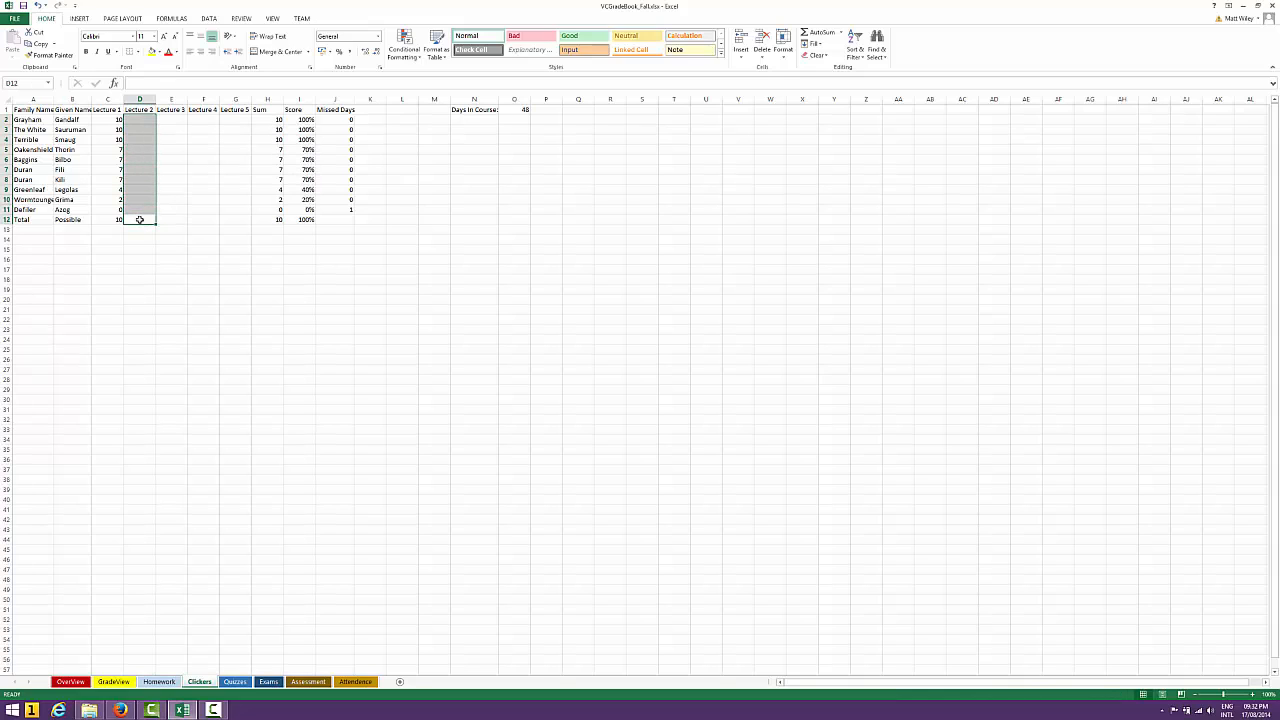
{"action": "left_click", "coordinate": [140, 219]}
{"action": "key", "text": "Up"}
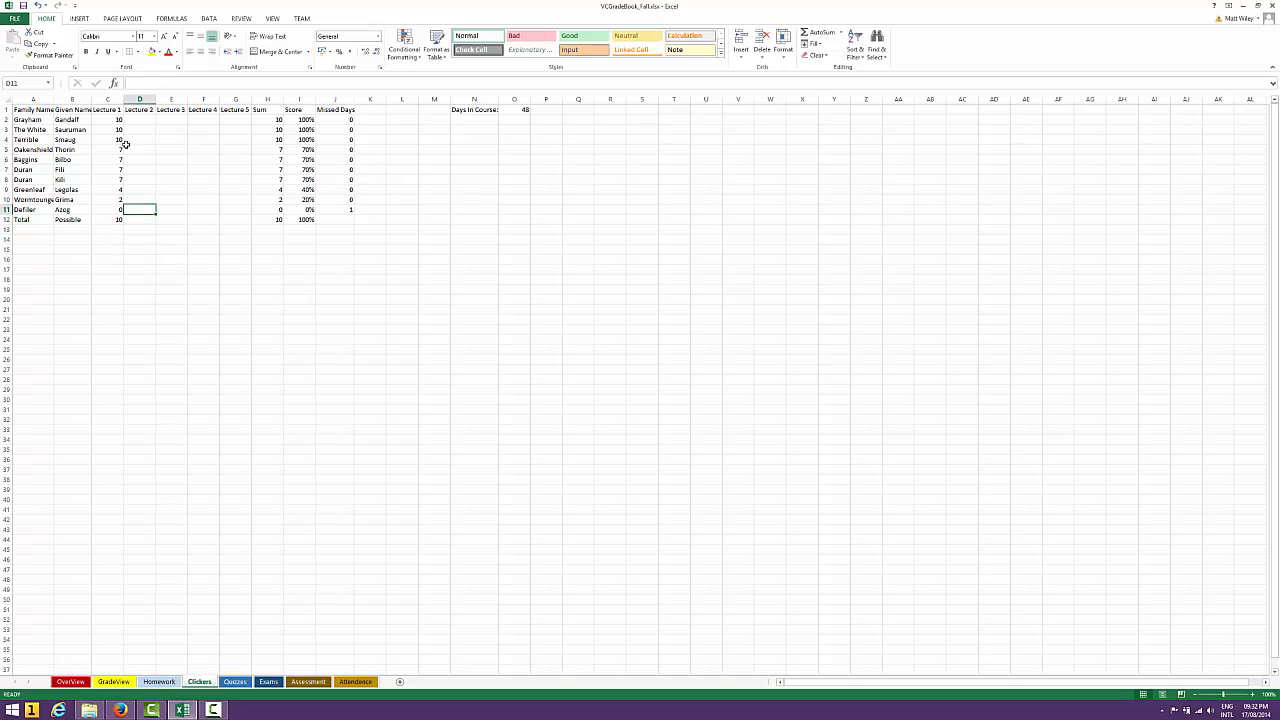
Review the Lecture 1 scores in C2:C10 and the COUNTIF formulas at the start of the Missed Days column
{"action": "left_click_drag", "start_coordinate": [116, 122], "coordinate": [110, 202]}
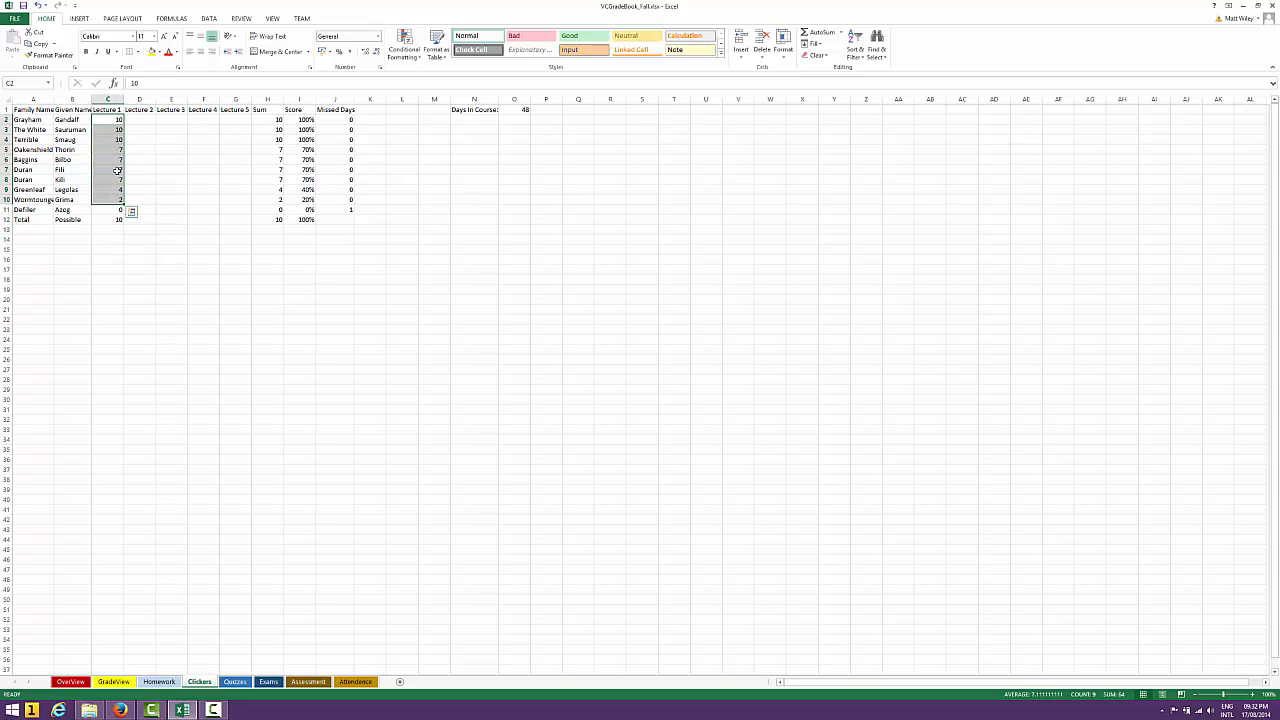
{"action": "left_click", "coordinate": [332, 120]}
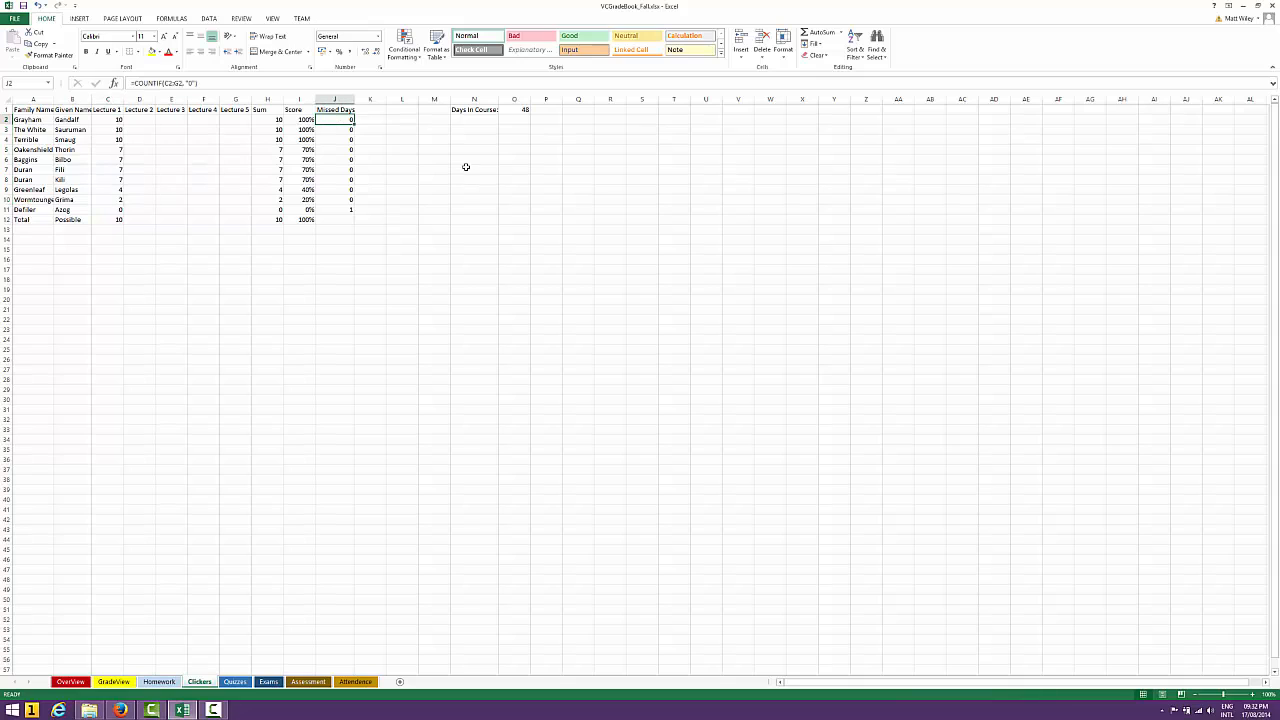
{"action": "key", "text": "Down"}
{"action": "key", "text": "Down"}
{"action": "key", "text": "Down"}
{"action": "key", "text": "Up"}
{"action": "key", "text": "Up"}
{"action": "key", "text": "Up"}
{"action": "key", "text": "Up"}
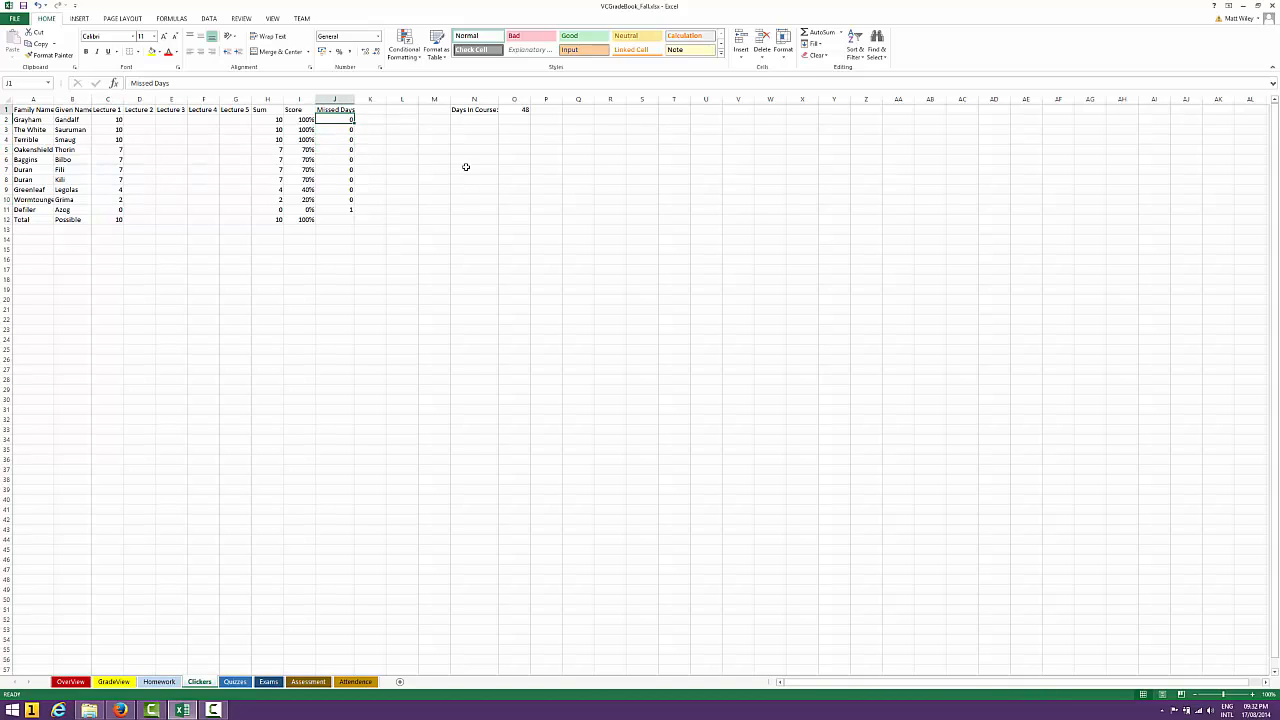
{"action": "key", "text": "Down"}
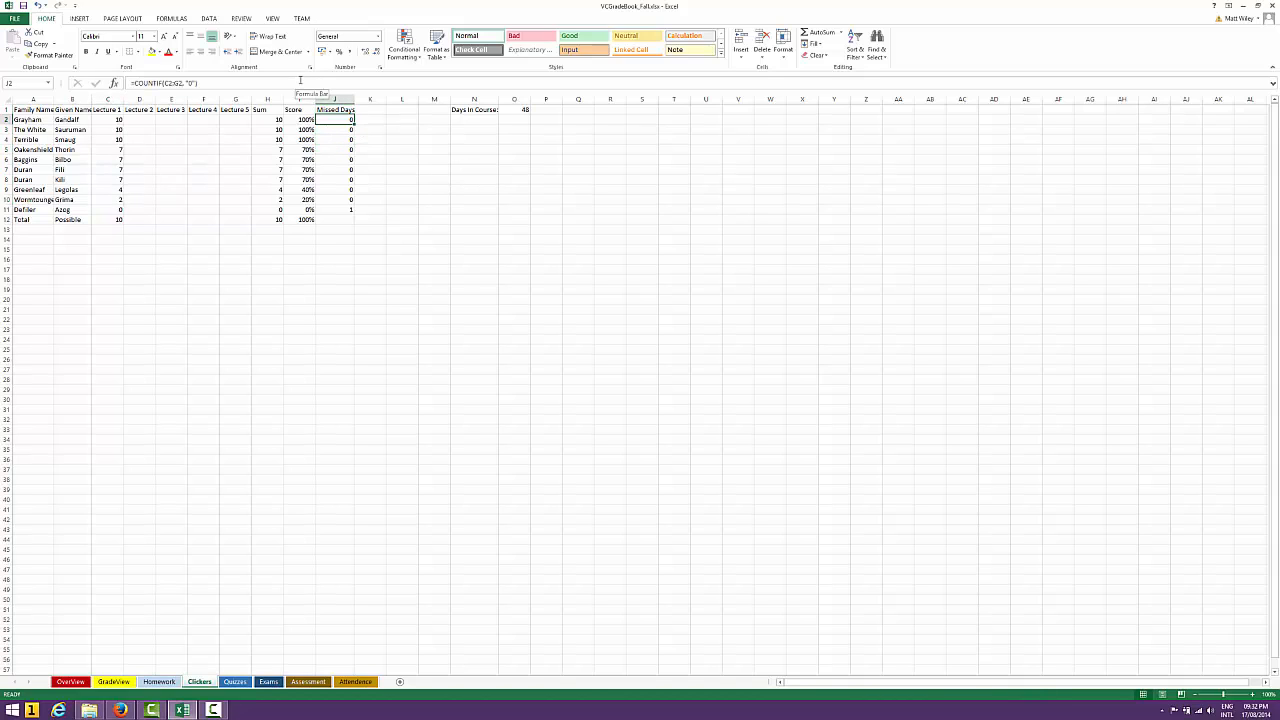
Open the Missed Days formula in J2 to examine its COUNTIF range C2:G2 and "0" criterion, and close it
{"action": "left_click", "coordinate": [145, 83]}
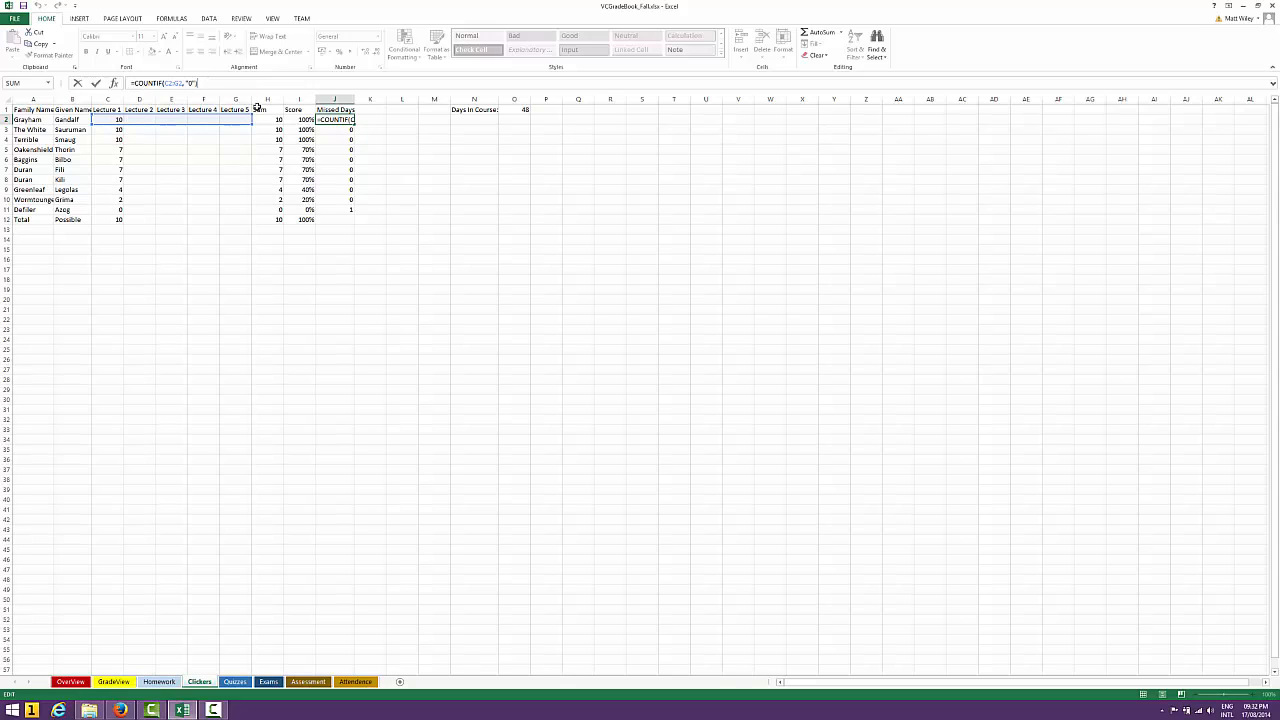
{"action": "left_click", "coordinate": [167, 82]}
{"action": "left_click", "coordinate": [202, 80]}
{"action": "key", "text": "ctrl+Return"}
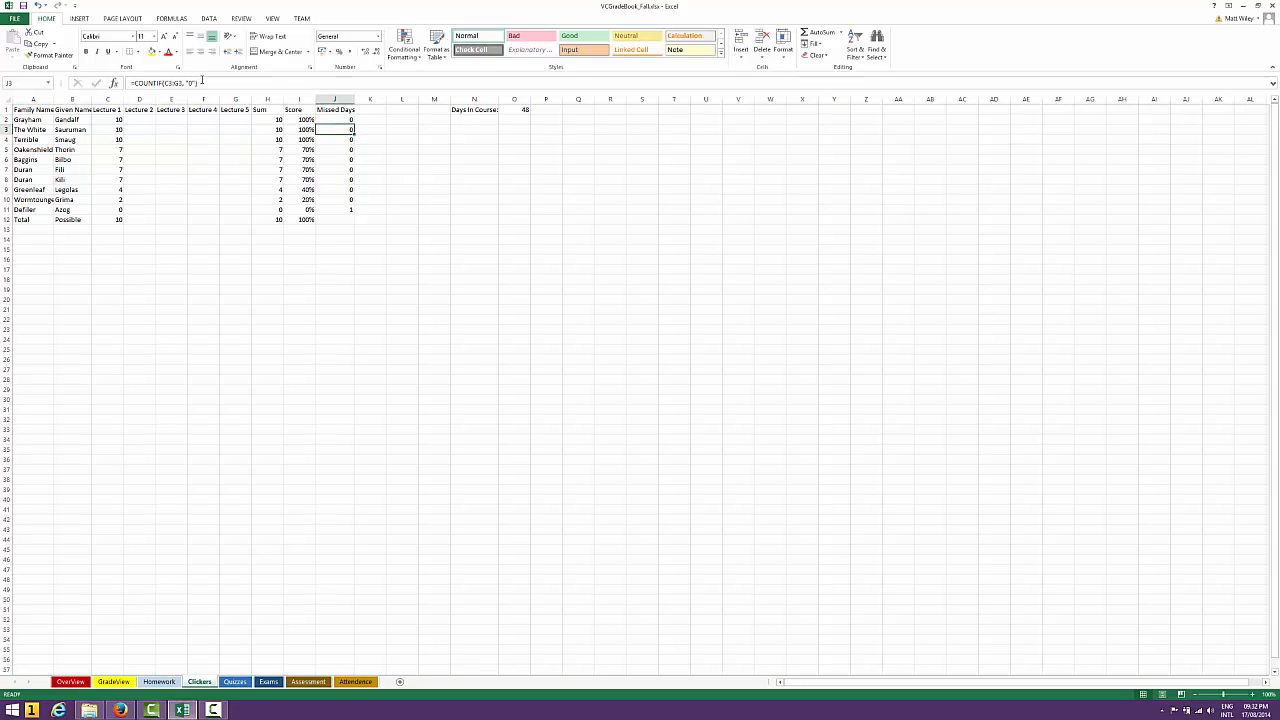
Compare the first student's lecture cells in row 2 with the Missed Days formula in J2
{"action": "key", "text": "Left"}
{"action": "key", "text": "Left"}
{"action": "key", "text": "Left"}
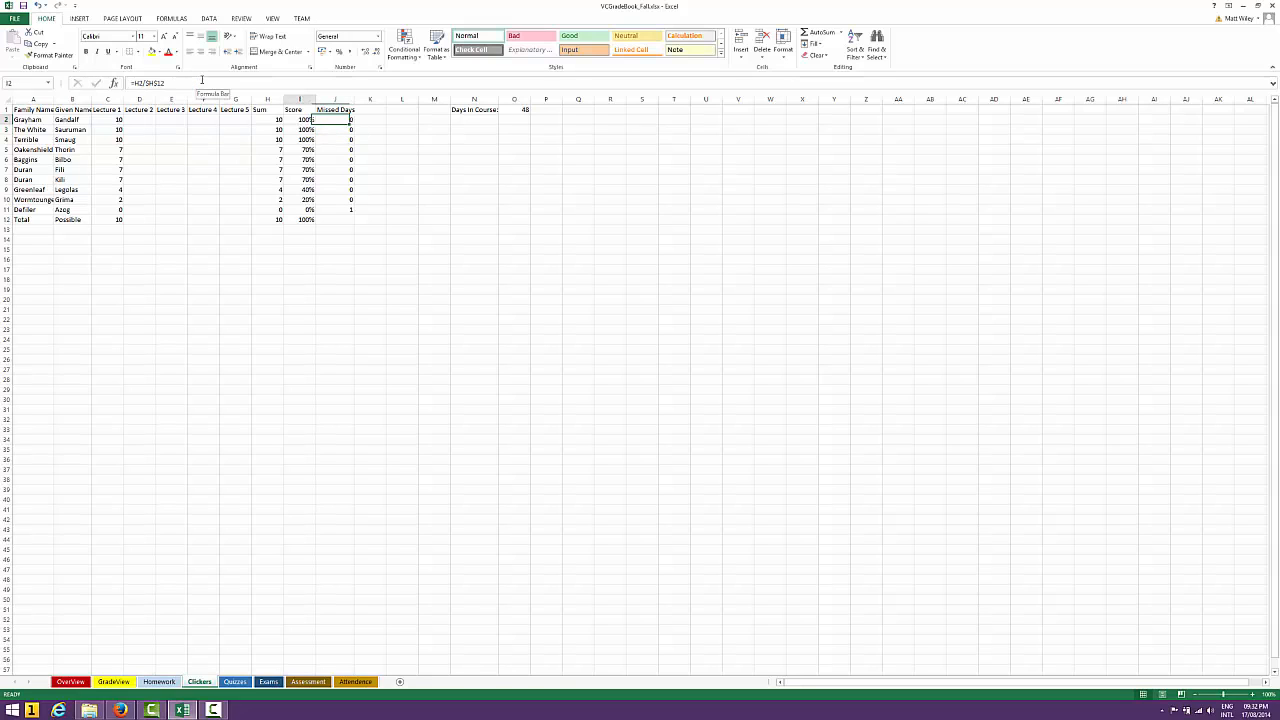
{"action": "key", "text": "Left"}
{"action": "key", "text": "Left"}
{"action": "key", "text": "Left"}
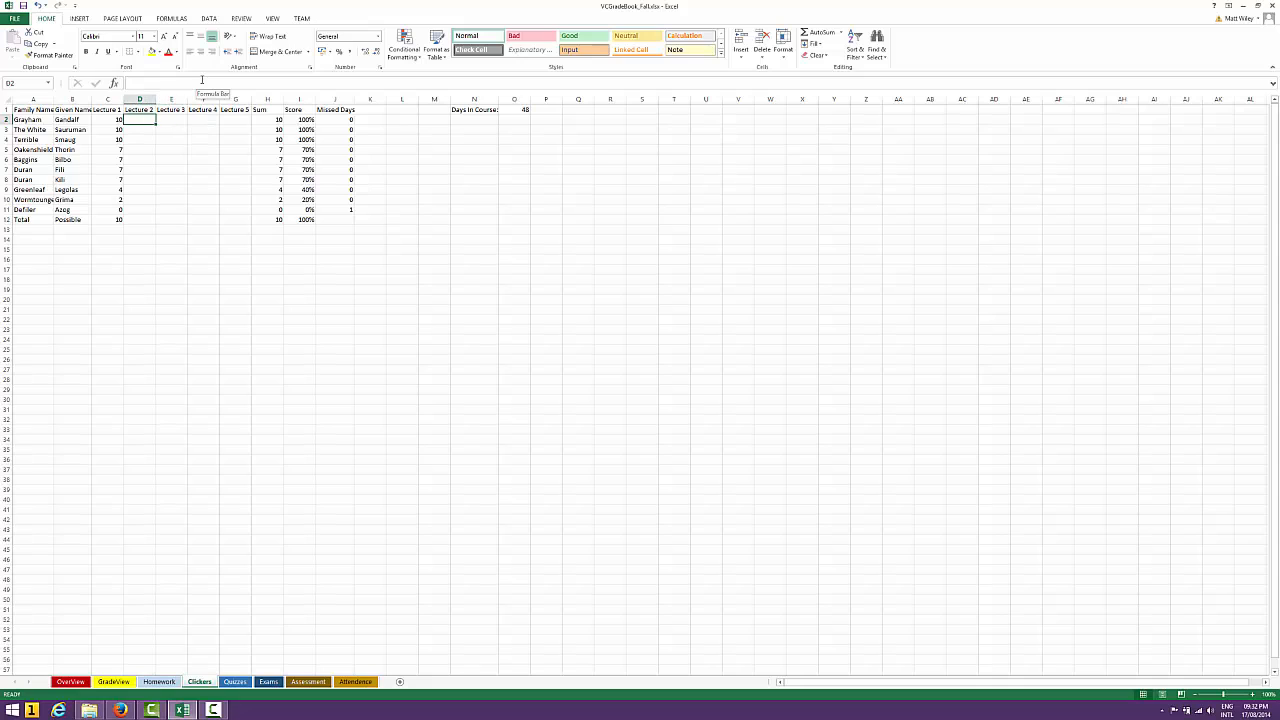
{"action": "key", "text": "Right"}
{"action": "key", "text": "Right"}
{"action": "key", "text": "Right"}
{"action": "key", "text": "Right"}
{"action": "key", "text": "Left"}
{"action": "key", "text": "Left"}
{"action": "key", "text": "Left"}
{"action": "key", "text": "Left"}
{"action": "key", "text": "Right"}
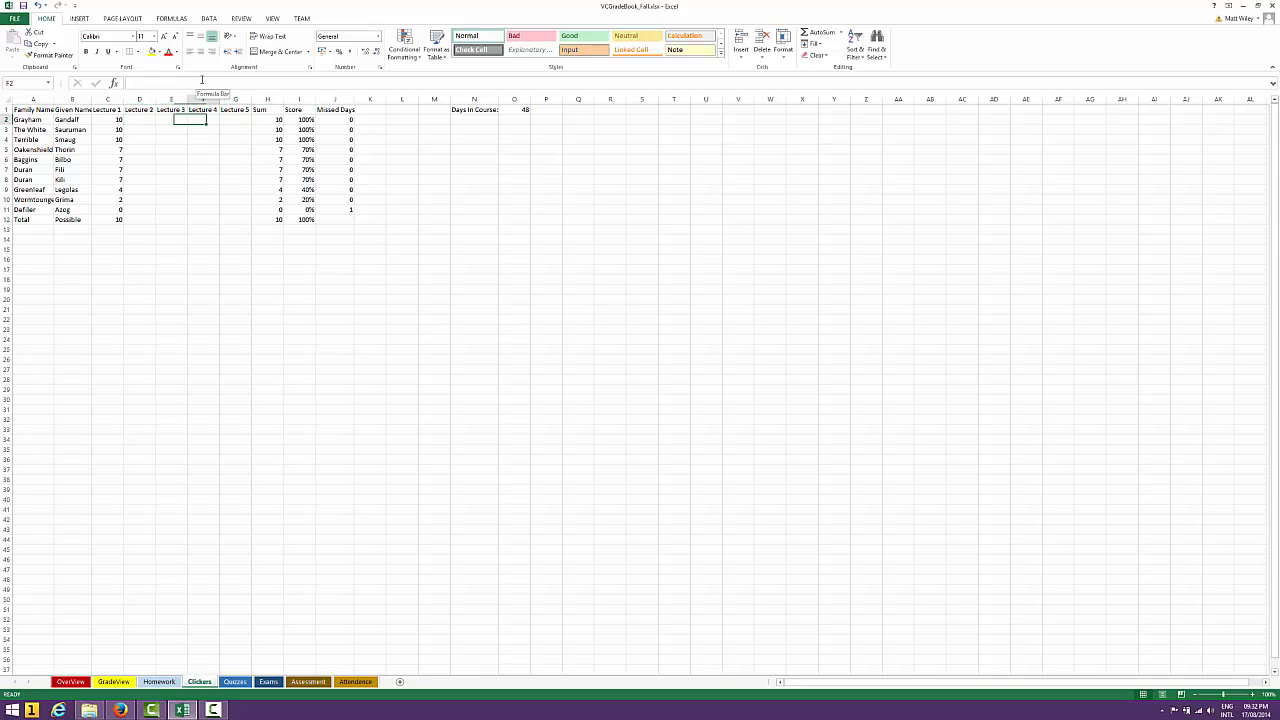
{"action": "key", "text": "Right"}
{"action": "key", "text": "Right"}
{"action": "key", "text": "Right"}
{"action": "key", "text": "Right"}
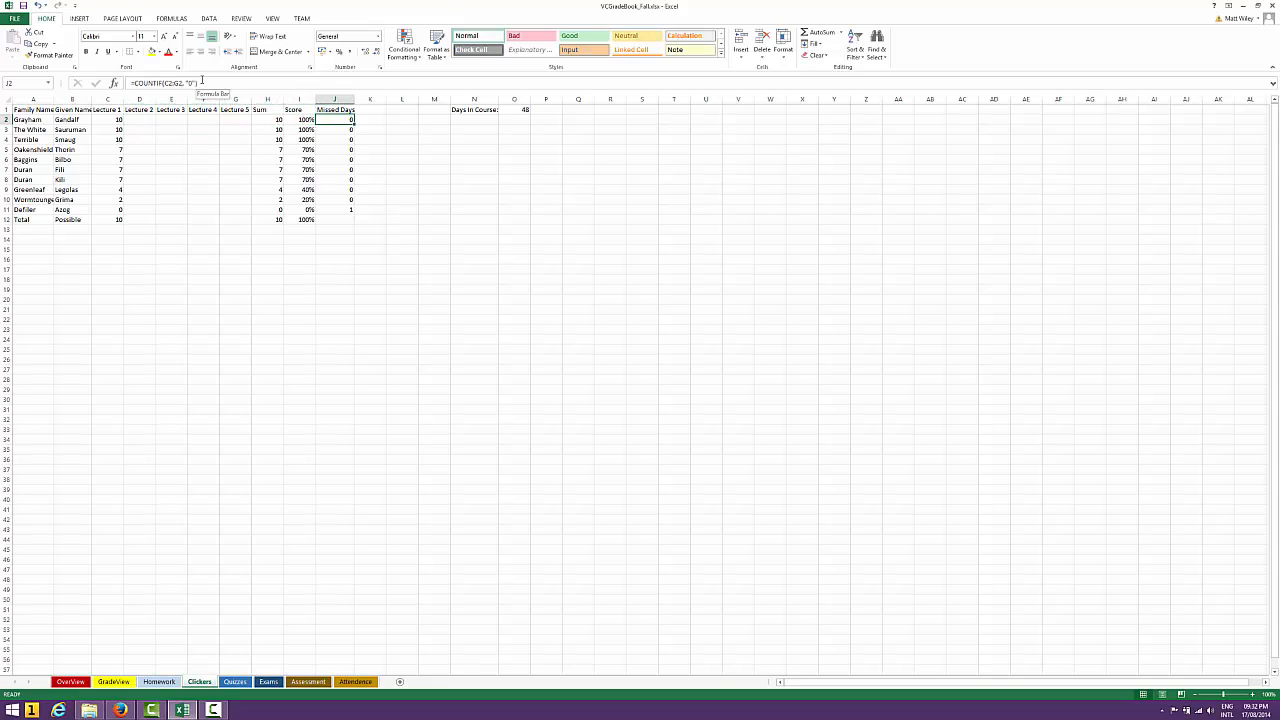
Compare the last student's Lecture 1 score in C11 with the Missed Days formula in J11
{"action": "key", "text": "Left"}
{"action": "key", "text": "Left"}
{"action": "key", "text": "Left"}
{"action": "key", "text": "Down"}
{"action": "key", "text": "Down"}
{"action": "key", "text": "Down"}
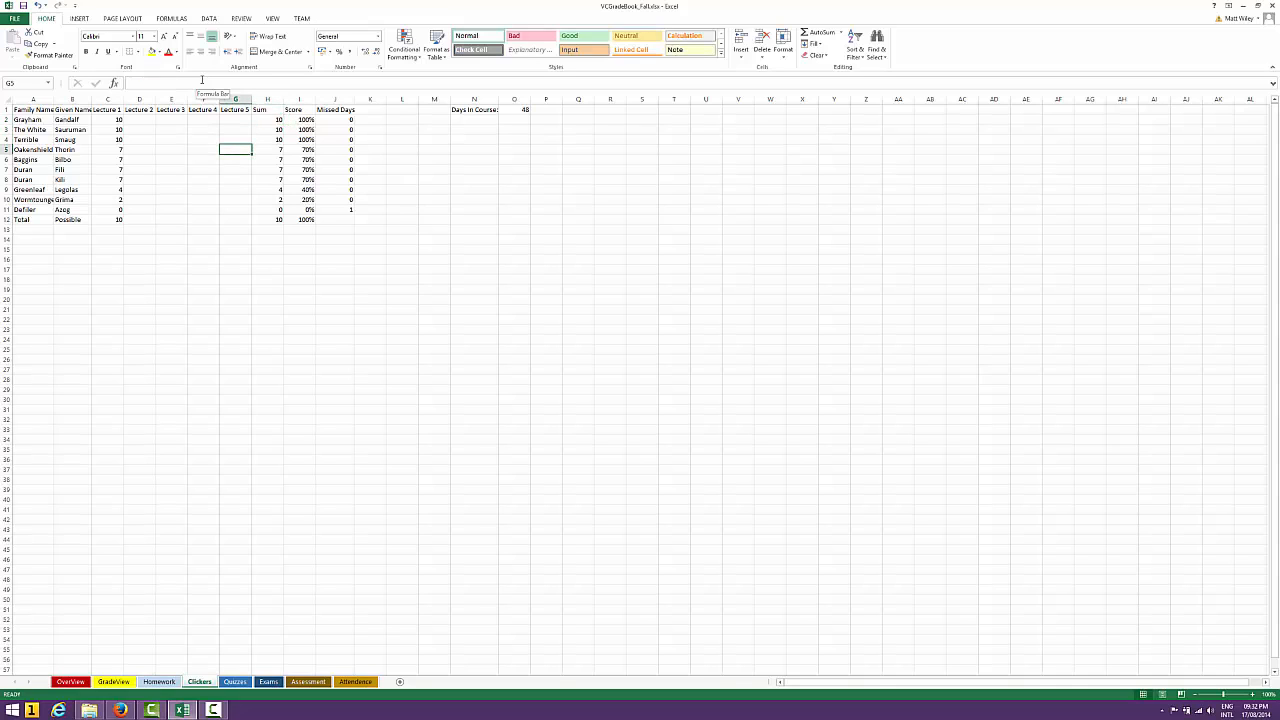
{"action": "left_click", "coordinate": [116, 212]}
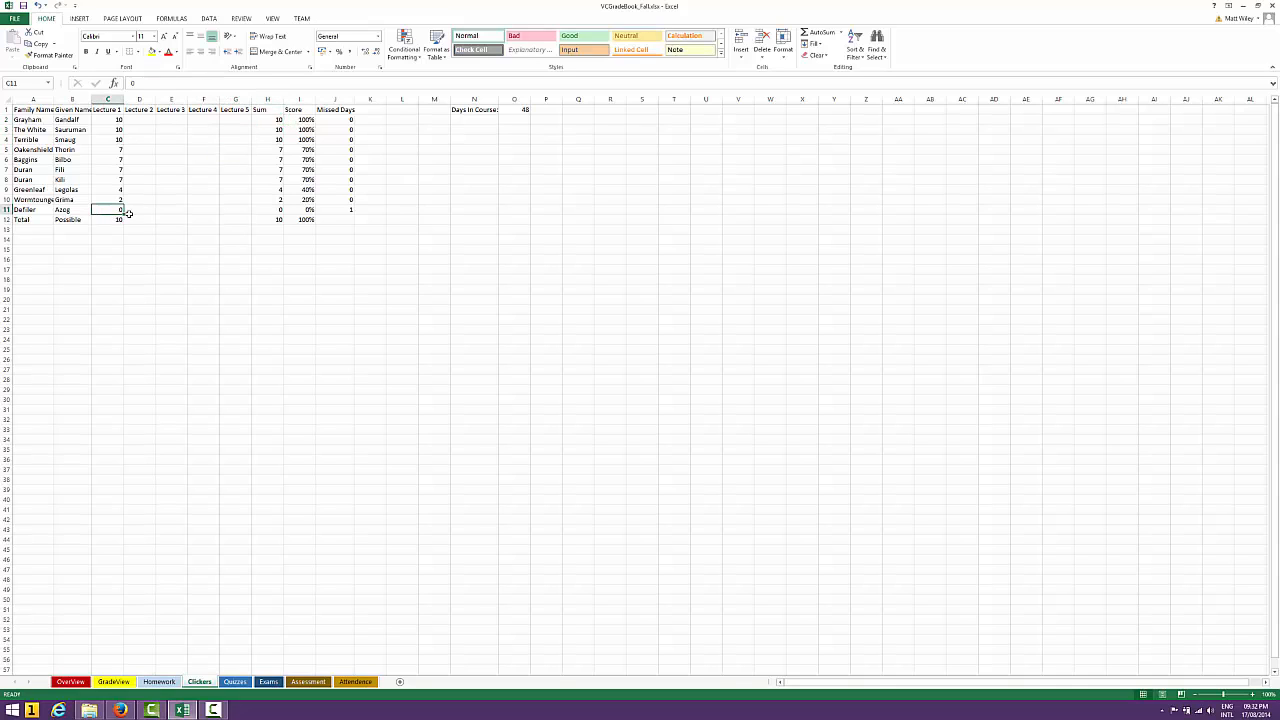
{"action": "left_click", "coordinate": [350, 211]}
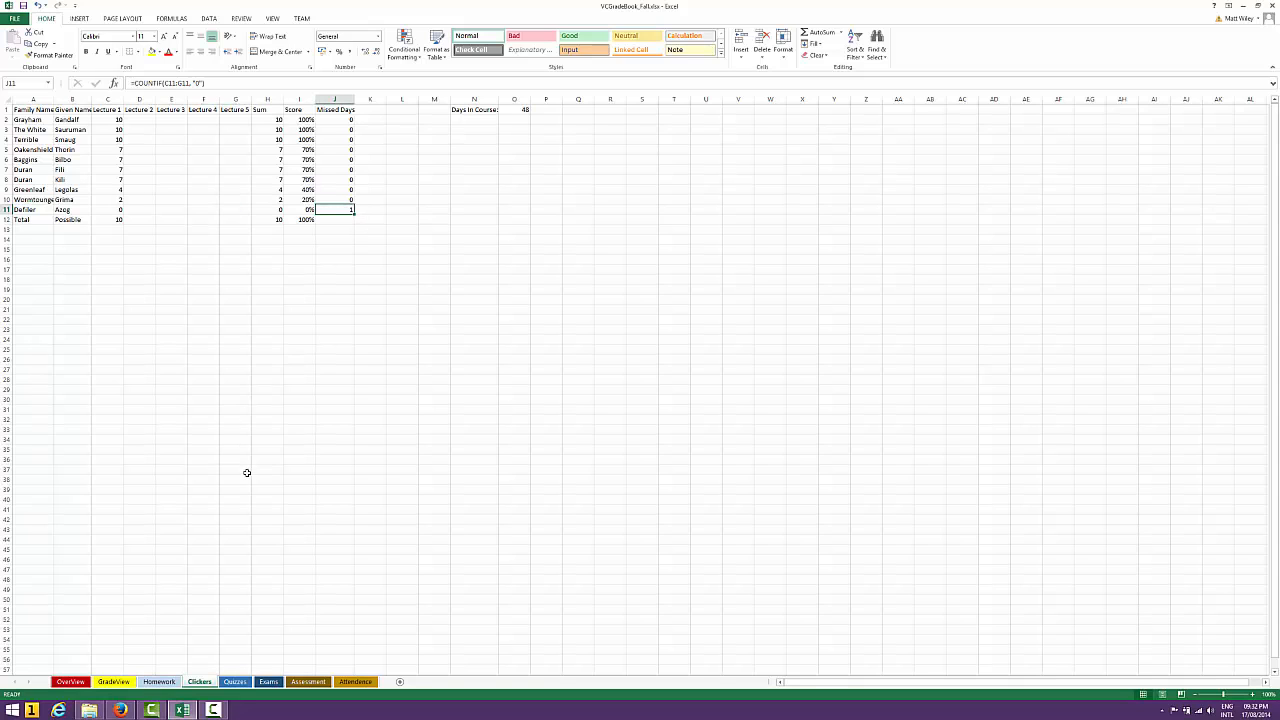
View the OverView sheet and return to the Clickers sheet
{"action": "left_click", "coordinate": [80, 686]}
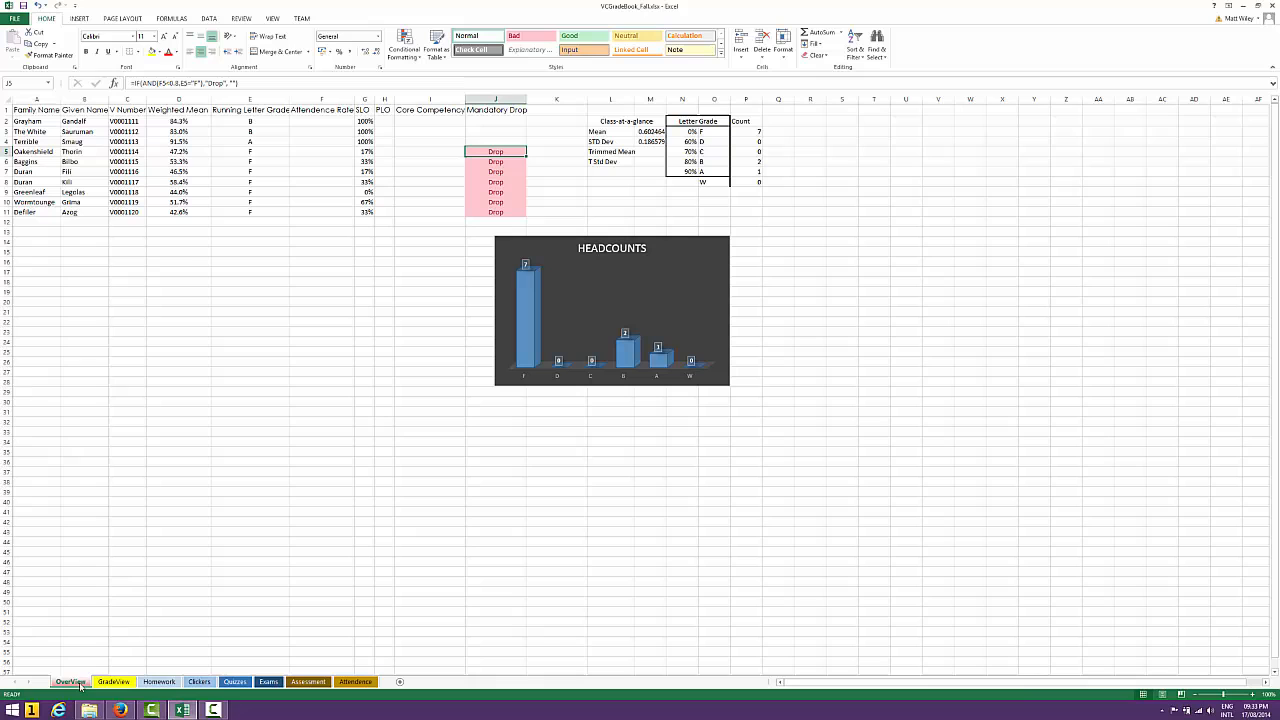
{"action": "left_click", "coordinate": [238, 684]}
{"action": "left_click", "coordinate": [204, 683]}
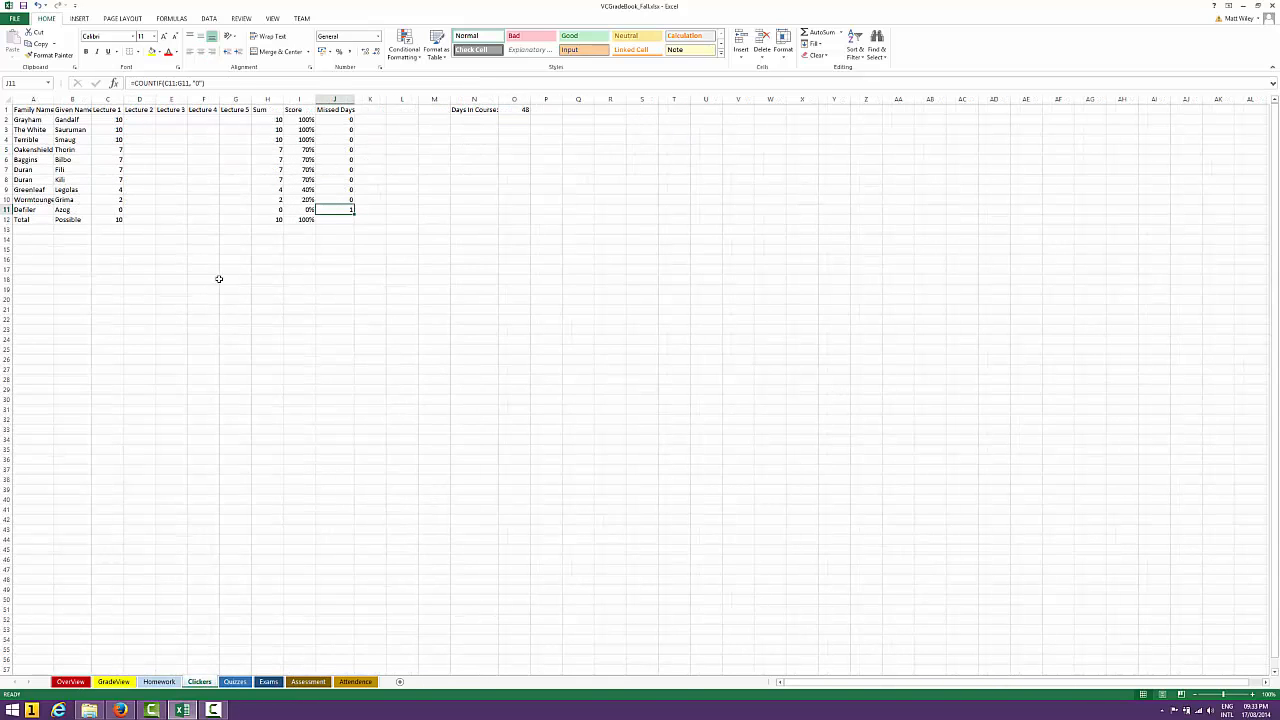
Re-enter the first student's Score formula in I2 as =H2/H12
{"action": "left_click", "coordinate": [288, 119]}
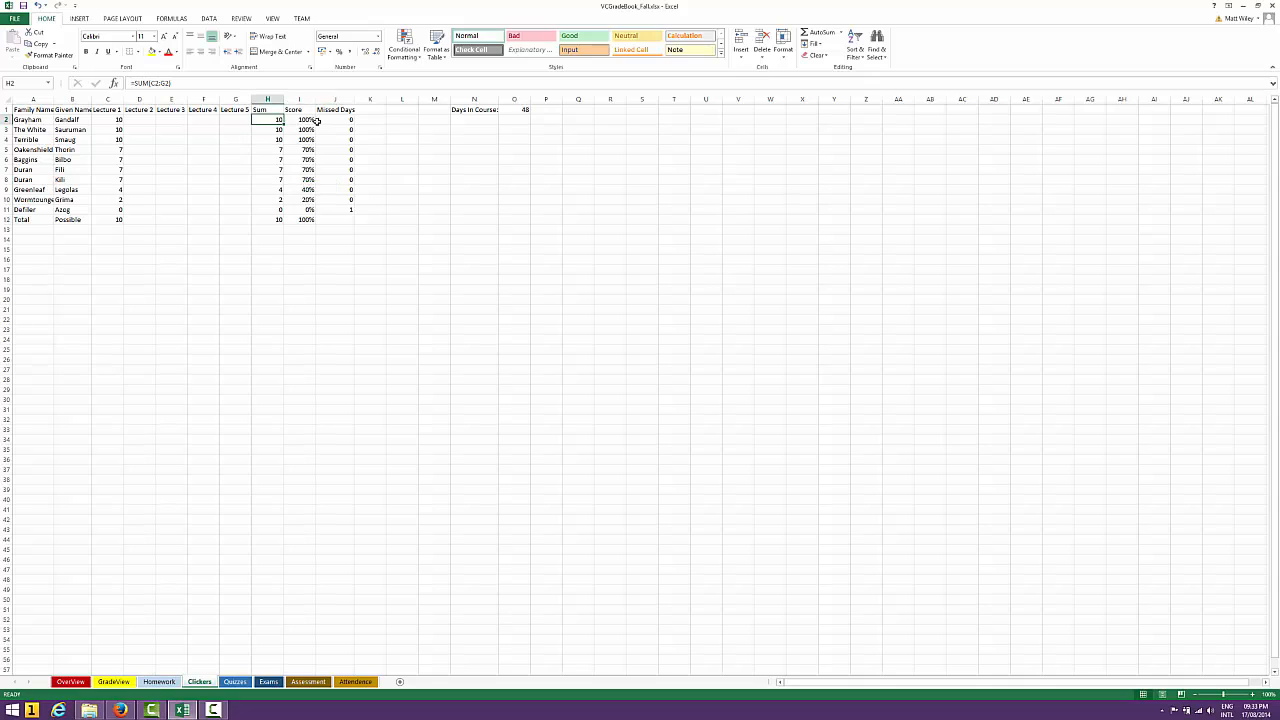
{"action": "key", "text": "F2"}
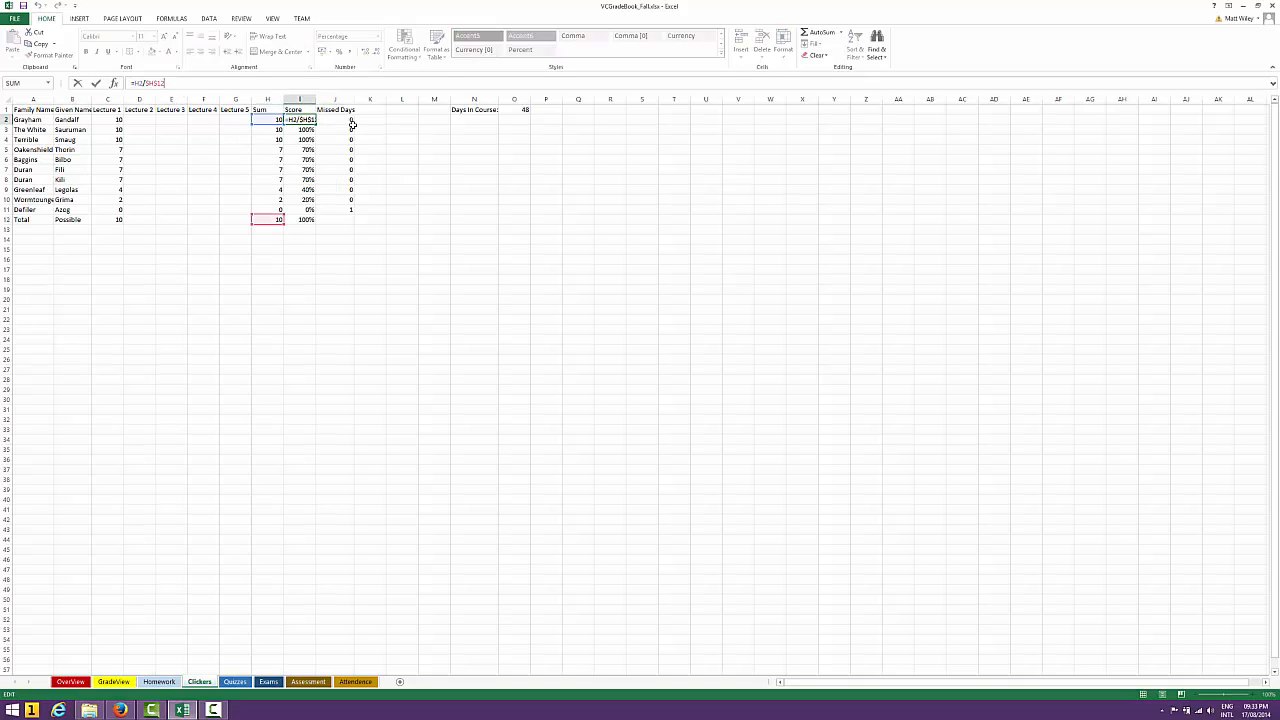
{"action": "key", "text": "BackSpace"}
{"action": "key", "text": "BackSpace"}
{"action": "key", "text": "BackSpace"}
{"action": "key", "text": "BackSpace"}
{"action": "key", "text": "BackSpace"}
{"action": "key", "text": "BackSpace"}
{"action": "key", "text": "BackSpace"}
{"action": "key", "text": "BackSpace"}
{"action": "key", "text": "BackSpace"}
{"action": "type", "text": "="}
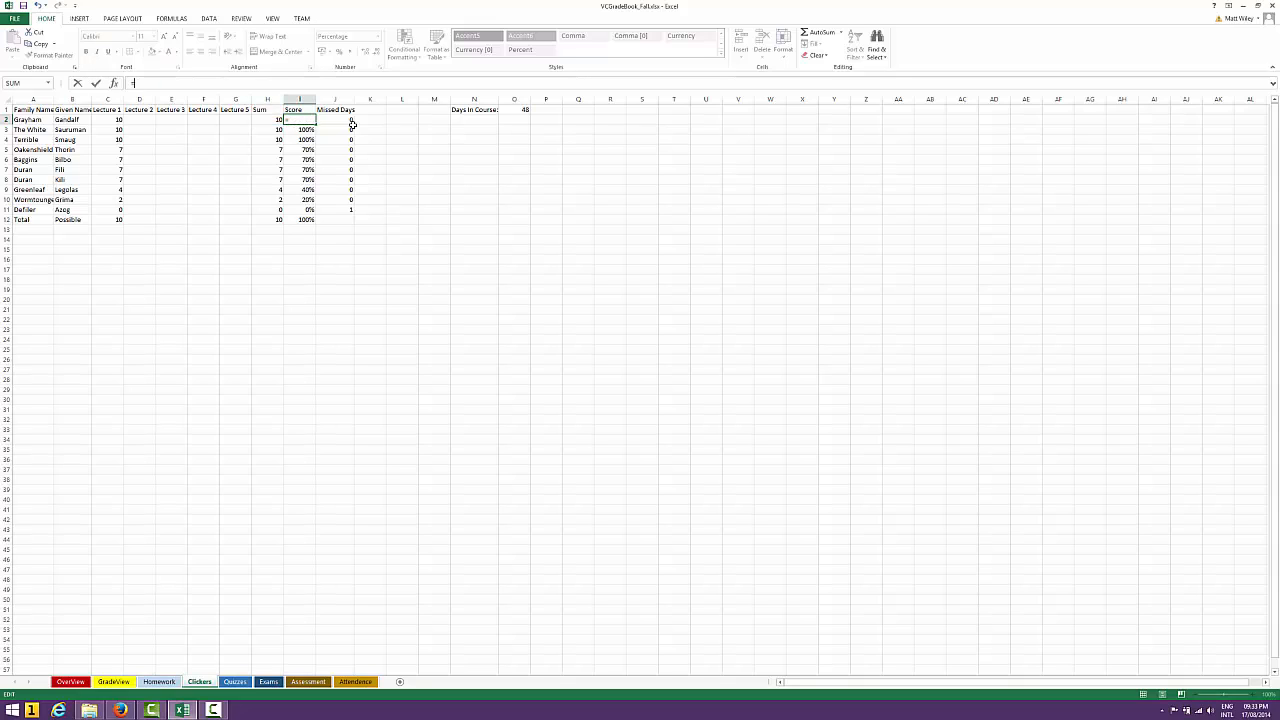
{"action": "left_click", "coordinate": [265, 119]}
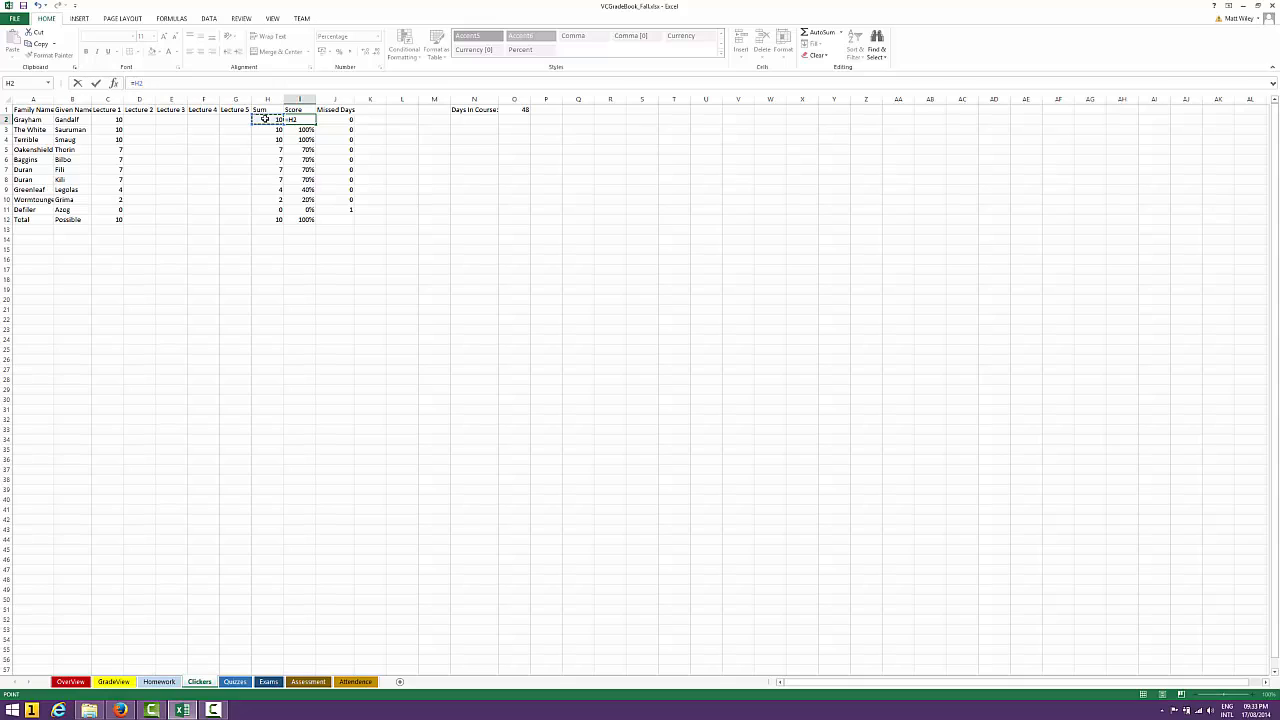
{"action": "type", "text": "/"}
{"action": "left_click", "coordinate": [273, 219]}
{"action": "key", "text": "F4"}
{"action": "key", "text": "Return"}
Clear the other students' Score formulas in I3:I11
{"action": "key", "text": "shift+Down"}
{"action": "key", "text": "shift+Down"}
{"action": "key", "text": "shift+Down"}
{"action": "key", "text": "shift+Down"}
{"action": "key", "text": "shift+Down"}
{"action": "key", "text": "shift+Down"}
{"action": "key", "text": "shift+Down"}
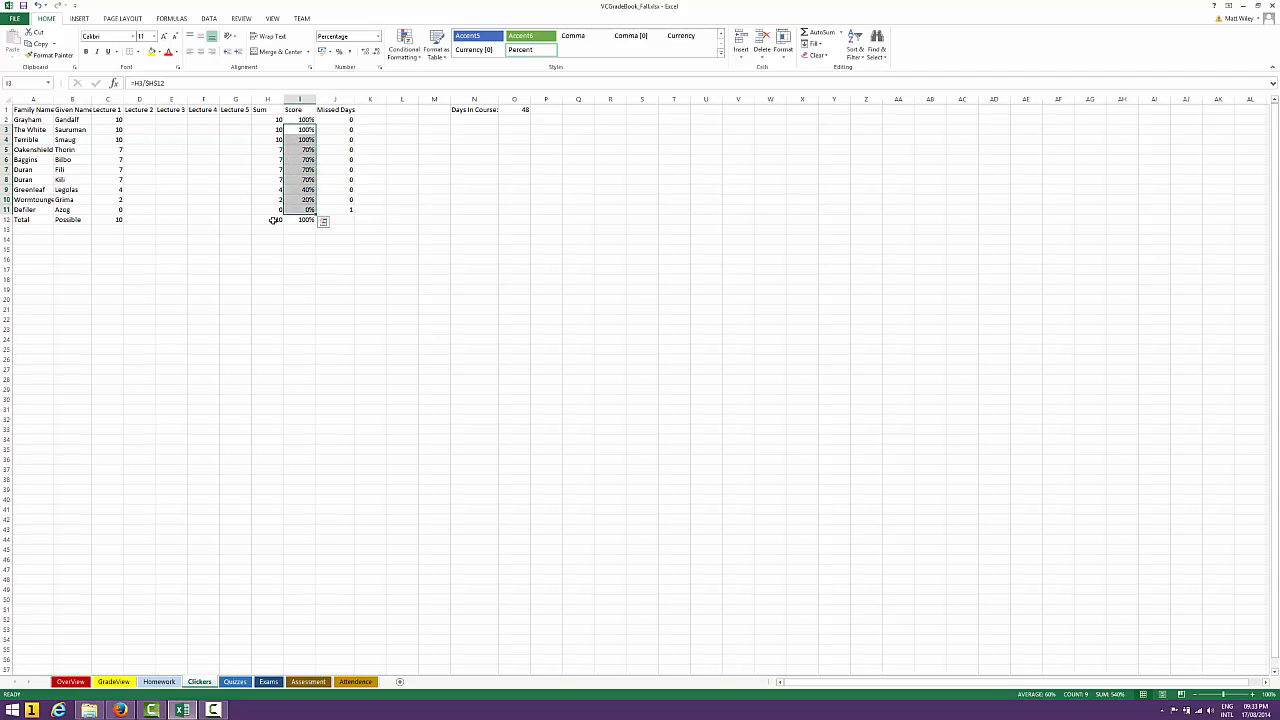
{"action": "key", "text": "ctrl+z"}
{"action": "key", "text": "ctrl+z"}
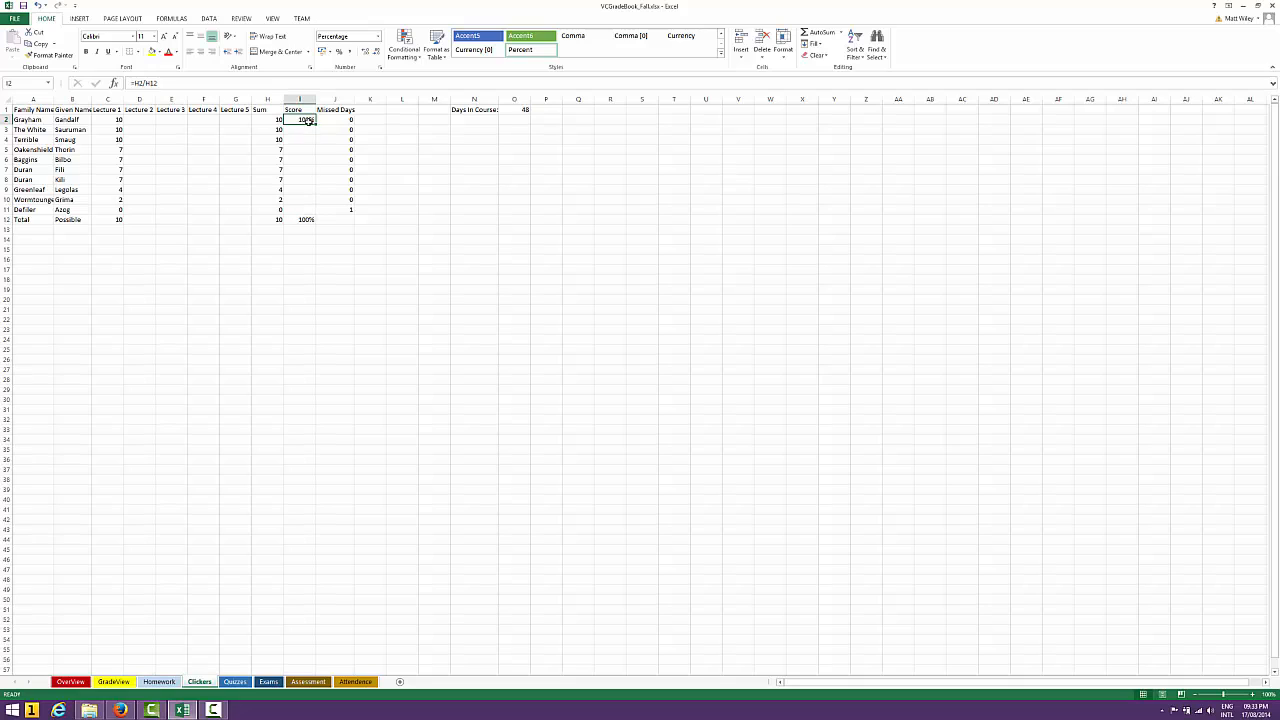
Make the H12 reference in I2 absolute as $H$12 and fill the Score formula down through I11
{"action": "left_click", "coordinate": [213, 82]}
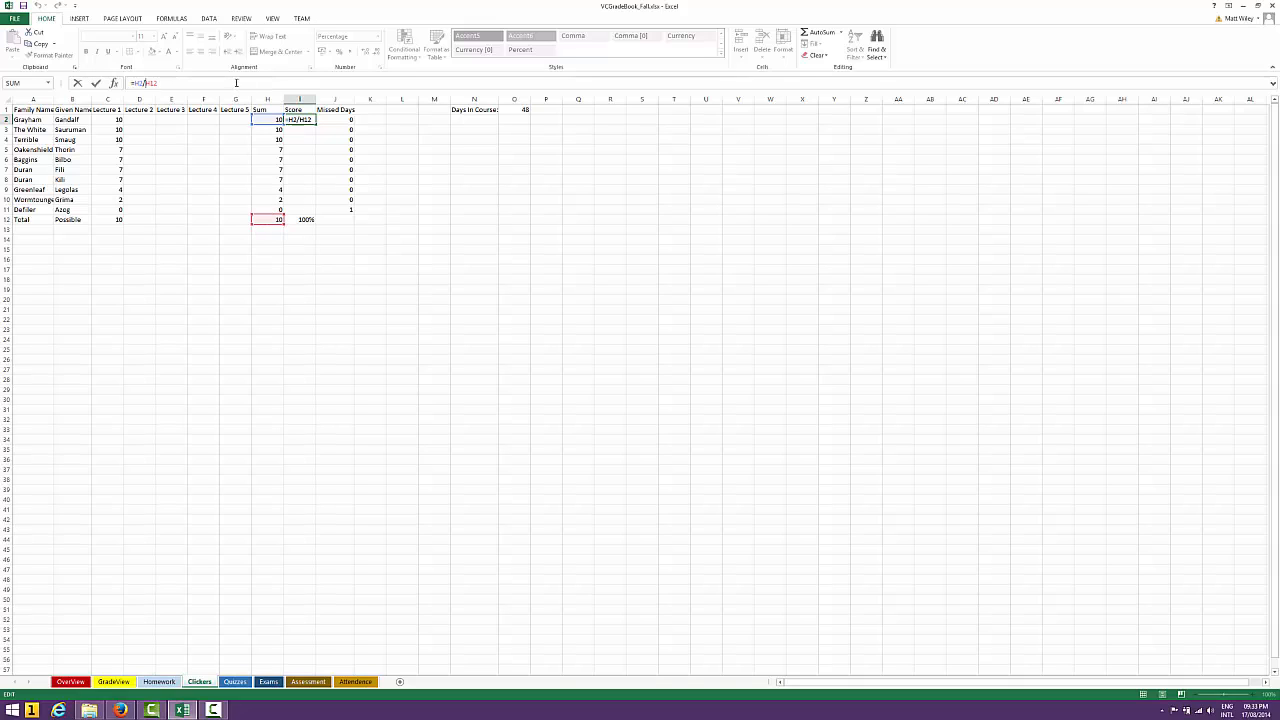
{"action": "key", "text": "F4"}
{"action": "key", "text": "ctrl+Return"}
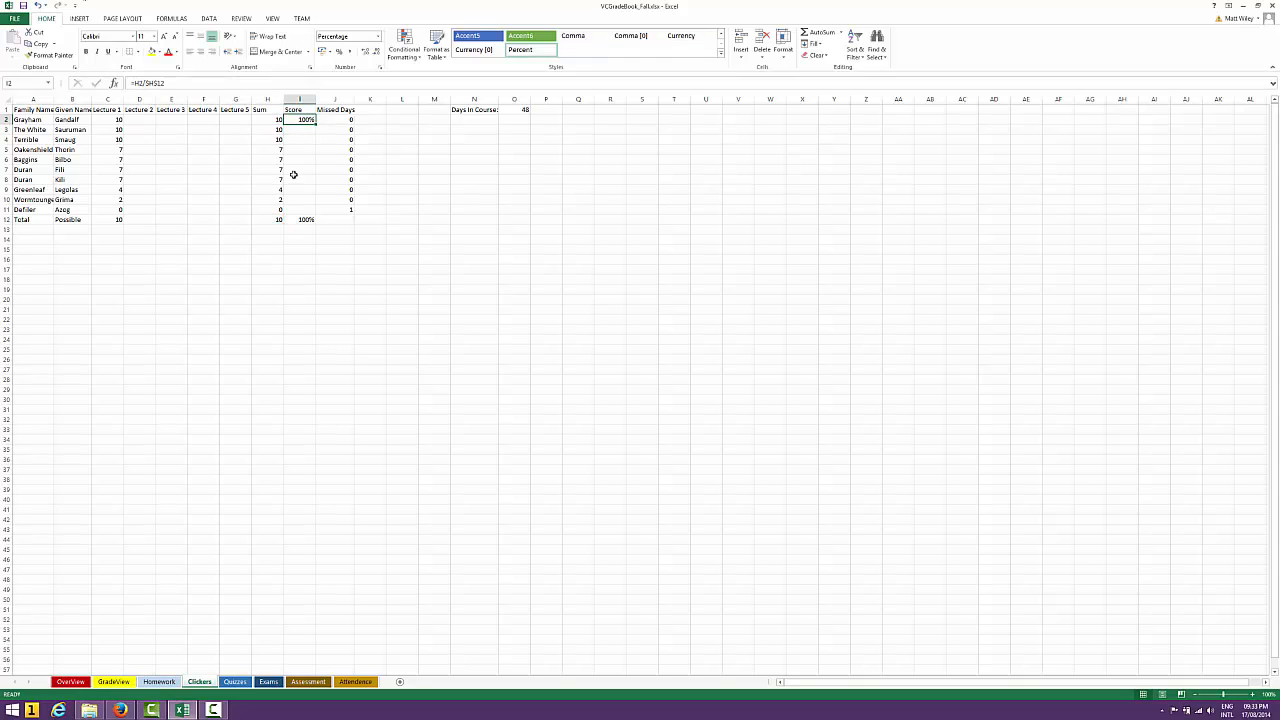
{"action": "left_click_drag", "start_coordinate": [315, 124], "coordinate": [313, 214]}
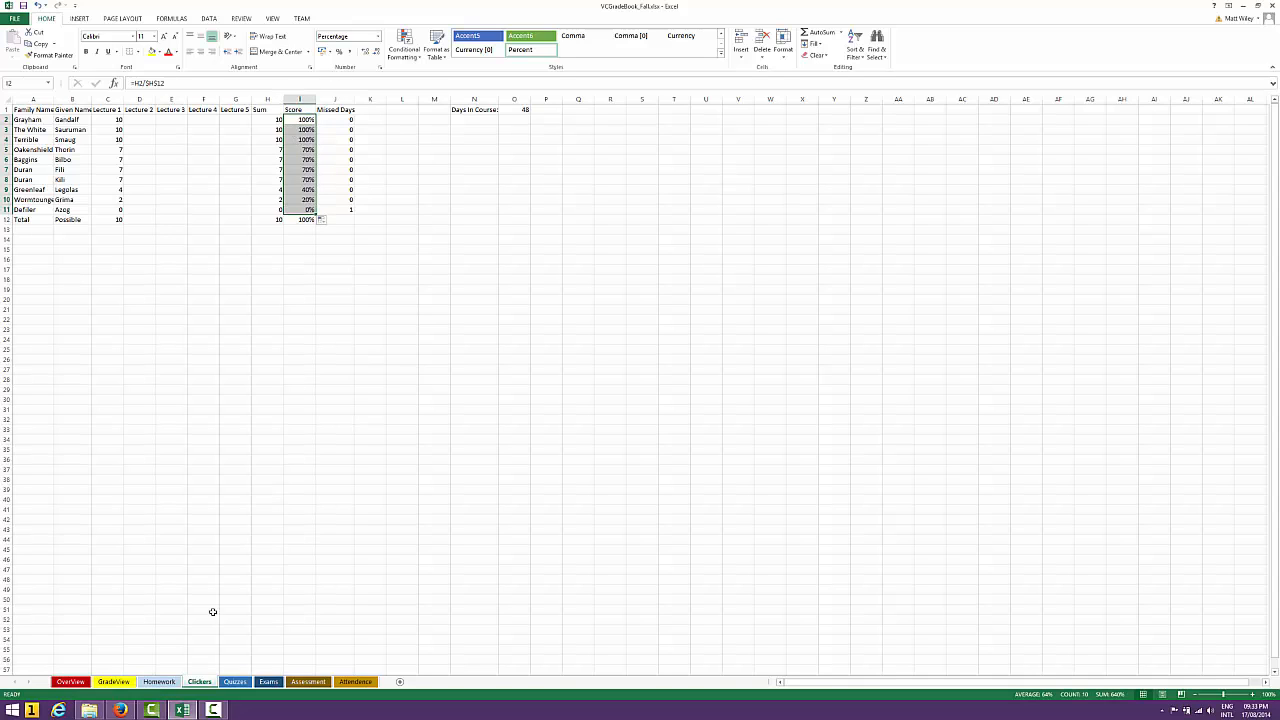
View the Clicker column on the GradeView sheet and return to the Clickers sheet
{"action": "left_click", "coordinate": [115, 684]}
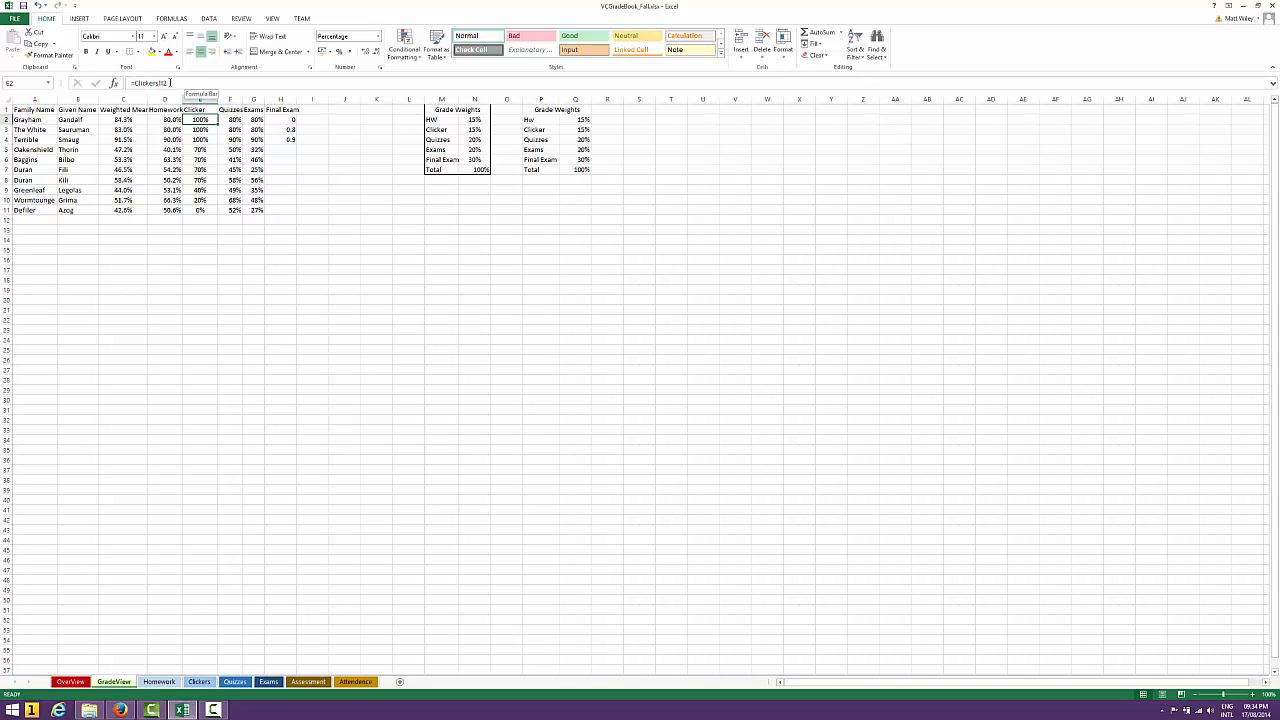
{"action": "left_click", "coordinate": [200, 682]}
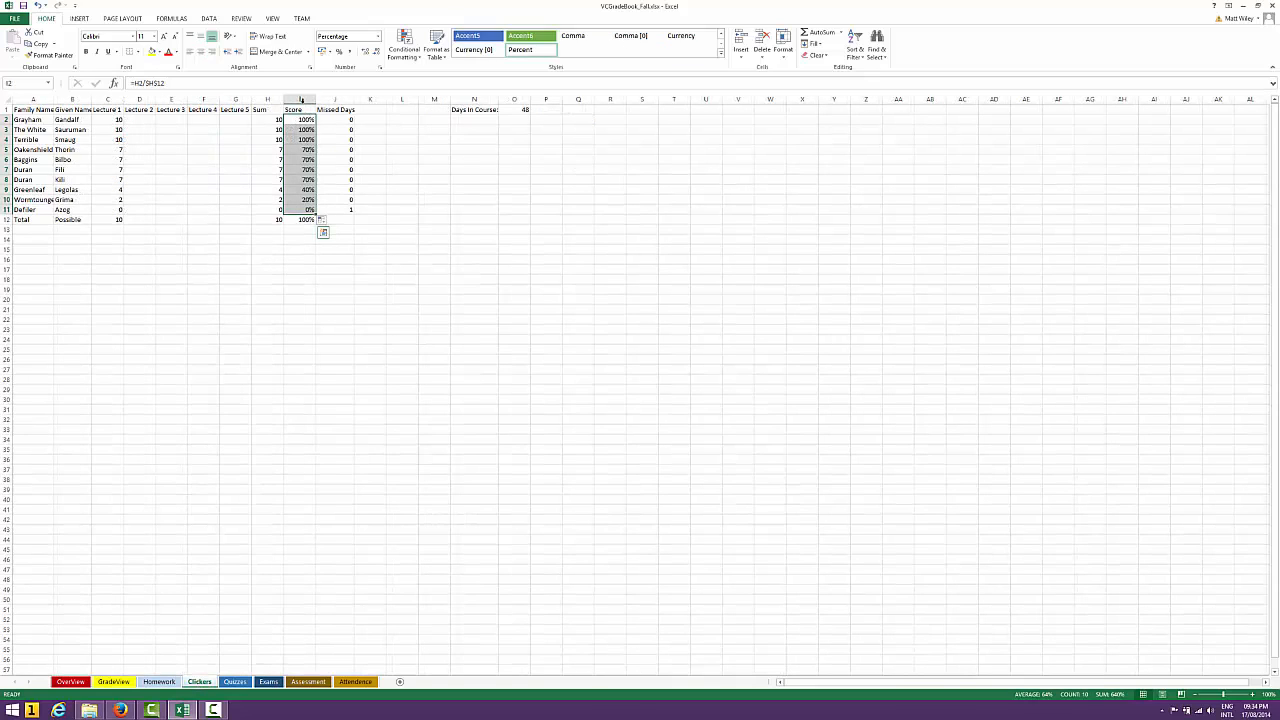
{"action": "left_click", "coordinate": [437, 201]}
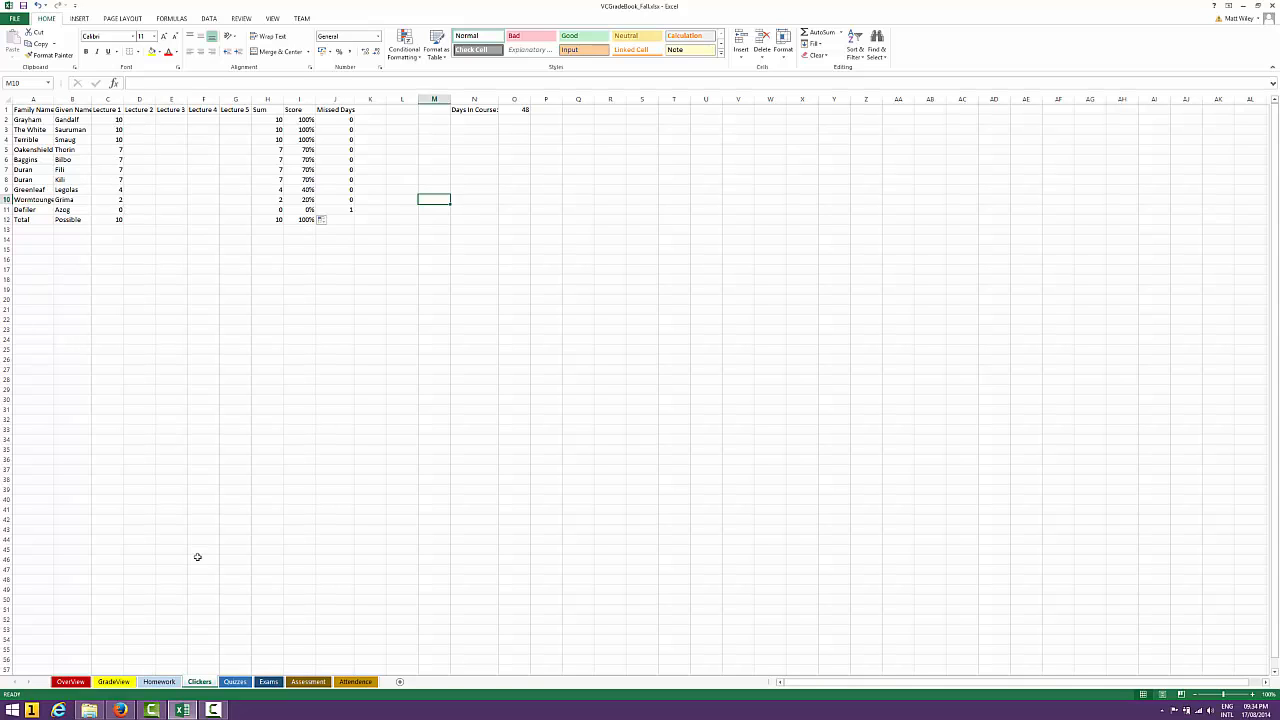
On the Attendence sheet, examine the Week 2 Monday absence formulas in column I down to the last student in I15
{"action": "left_click", "coordinate": [355, 681]}
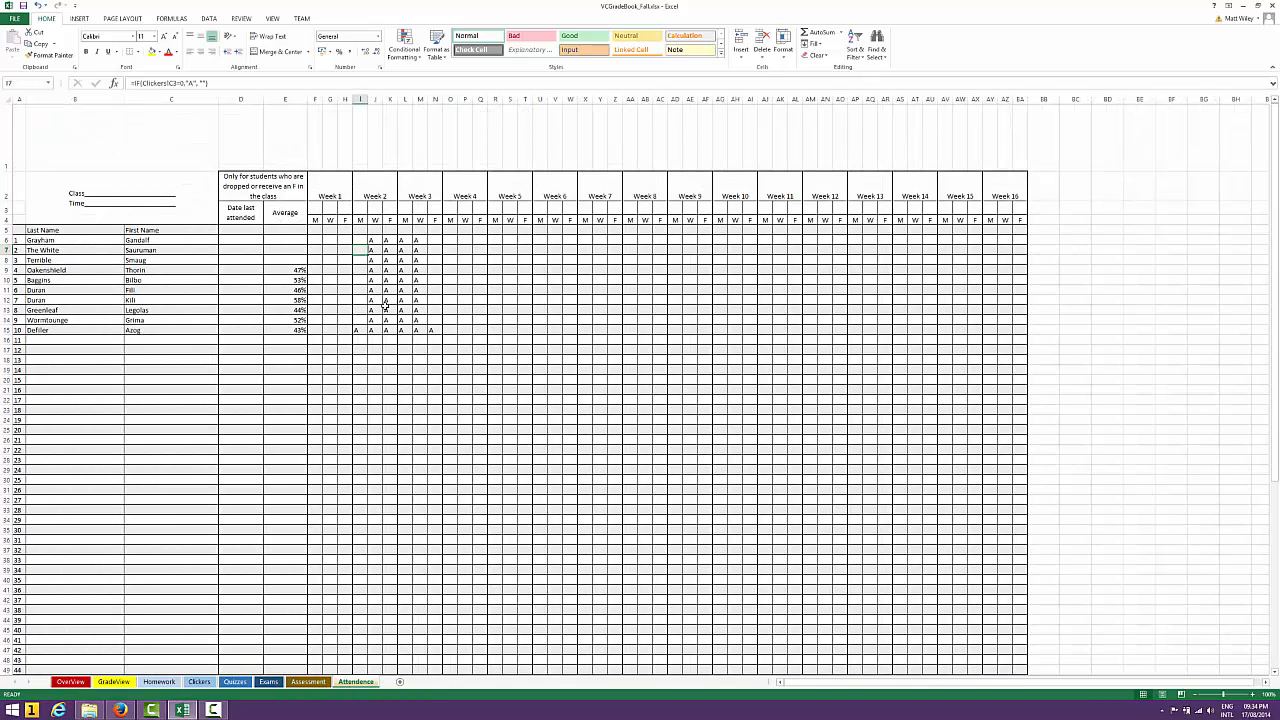
{"action": "key", "text": "Down"}
{"action": "key", "text": "Down"}
{"action": "key", "text": "Down"}
{"action": "key", "text": "Down"}
{"action": "key", "text": "Down"}
{"action": "key", "text": "Down"}
{"action": "key", "text": "Down"}
{"action": "key", "text": "Down"}
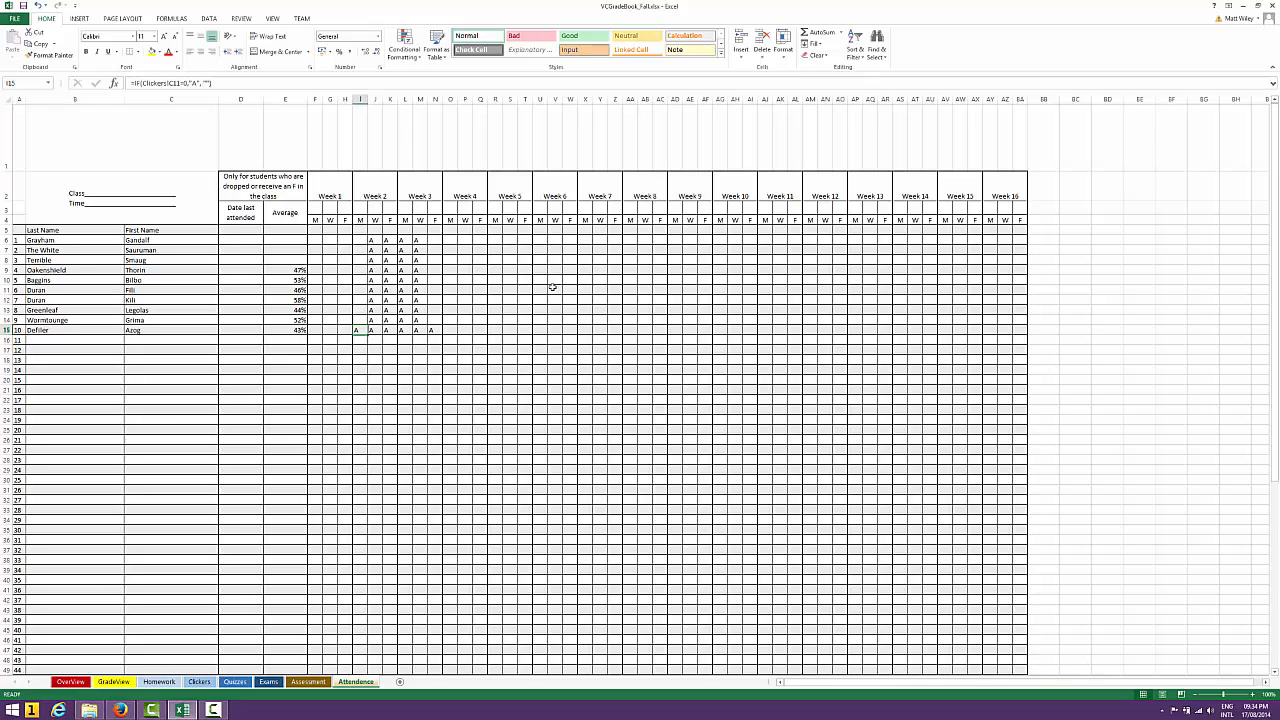
{"action": "key", "text": "Left"}
{"action": "key", "text": "Left"}
{"action": "key", "text": "Left"}
{"action": "key", "text": "Left"}
{"action": "key", "text": "Right"}
{"action": "key", "text": "Right"}
{"action": "key", "text": "Right"}
{"action": "key", "text": "Right"}
On the Clickers sheet, enter 15 as the total possible points for Lecture 2 in D12
{"action": "left_click", "coordinate": [203, 683]}
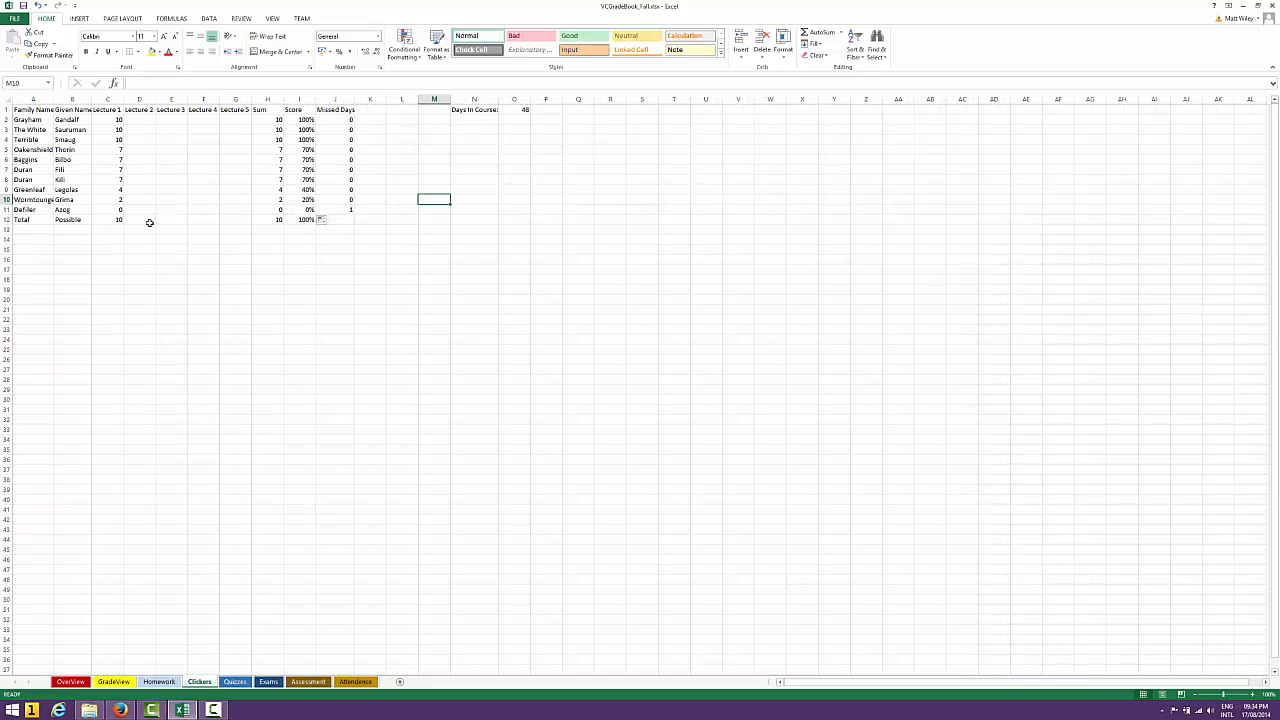
{"action": "left_click", "coordinate": [148, 220]}
{"action": "type", "text": "15"}
{"action": "key", "text": "Up"}
{"action": "key", "text": "Up"}
{"action": "key", "text": "Up"}
{"action": "key", "text": "Up"}
{"action": "key", "text": "Up"}
{"action": "key", "text": "Up"}
{"action": "key", "text": "Up"}
{"action": "key", "text": "Up"}
{"action": "key", "text": "Up"}
{"action": "key", "text": "Up"}
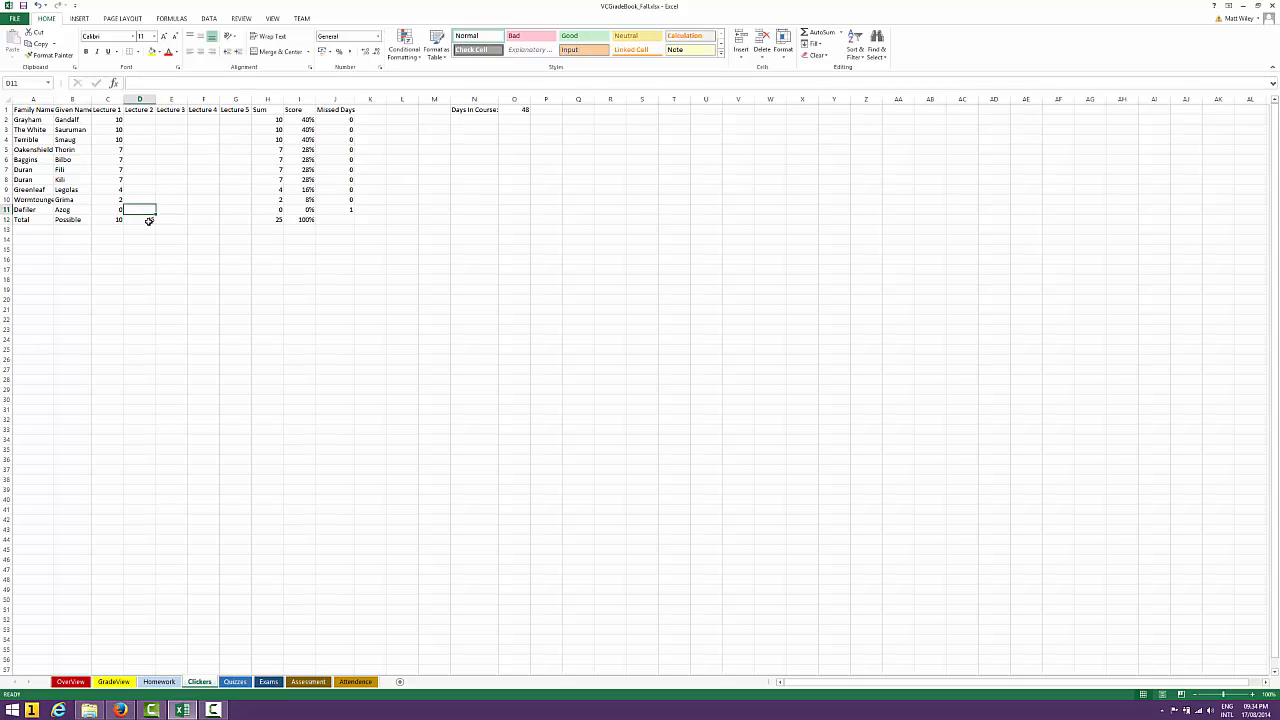
Enter a Lecture 2 score of 15 for each of the first three students in D2:D4
{"action": "type", "text": "15"}
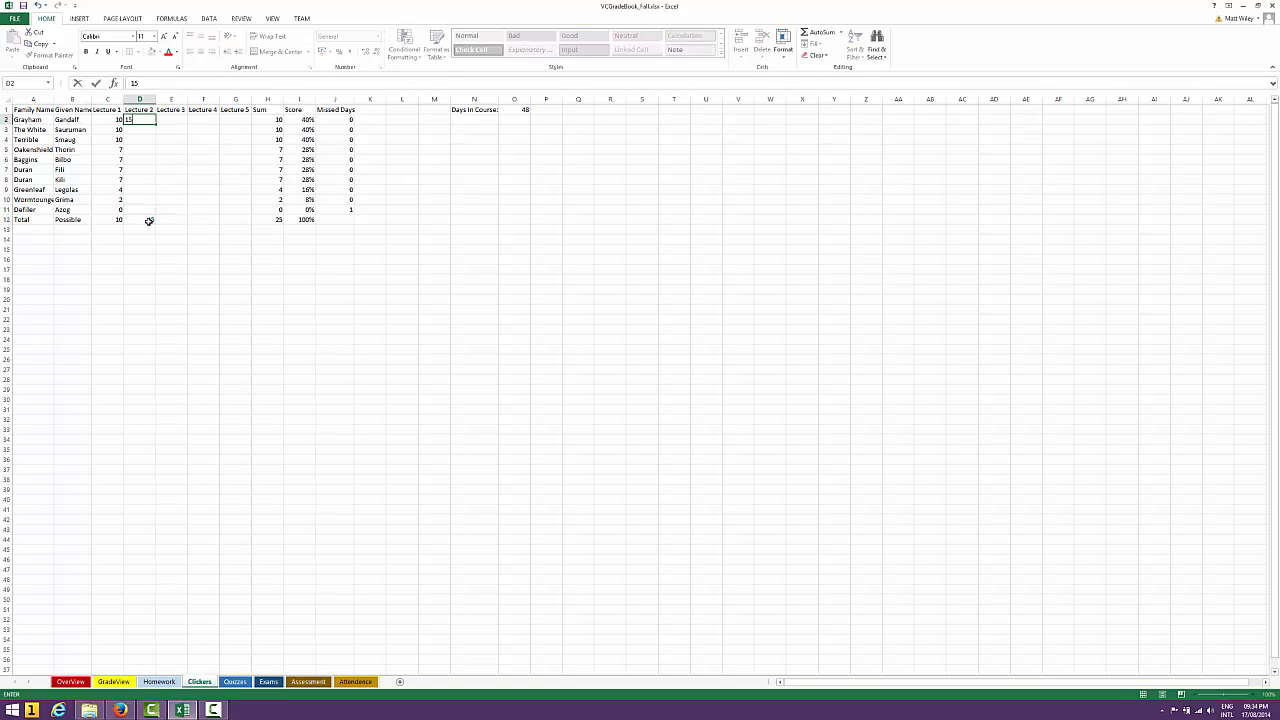
{"action": "key", "text": "Return"}
{"action": "type", "text": "15"}
{"action": "key", "text": "Return"}
{"action": "type", "text": "15"}
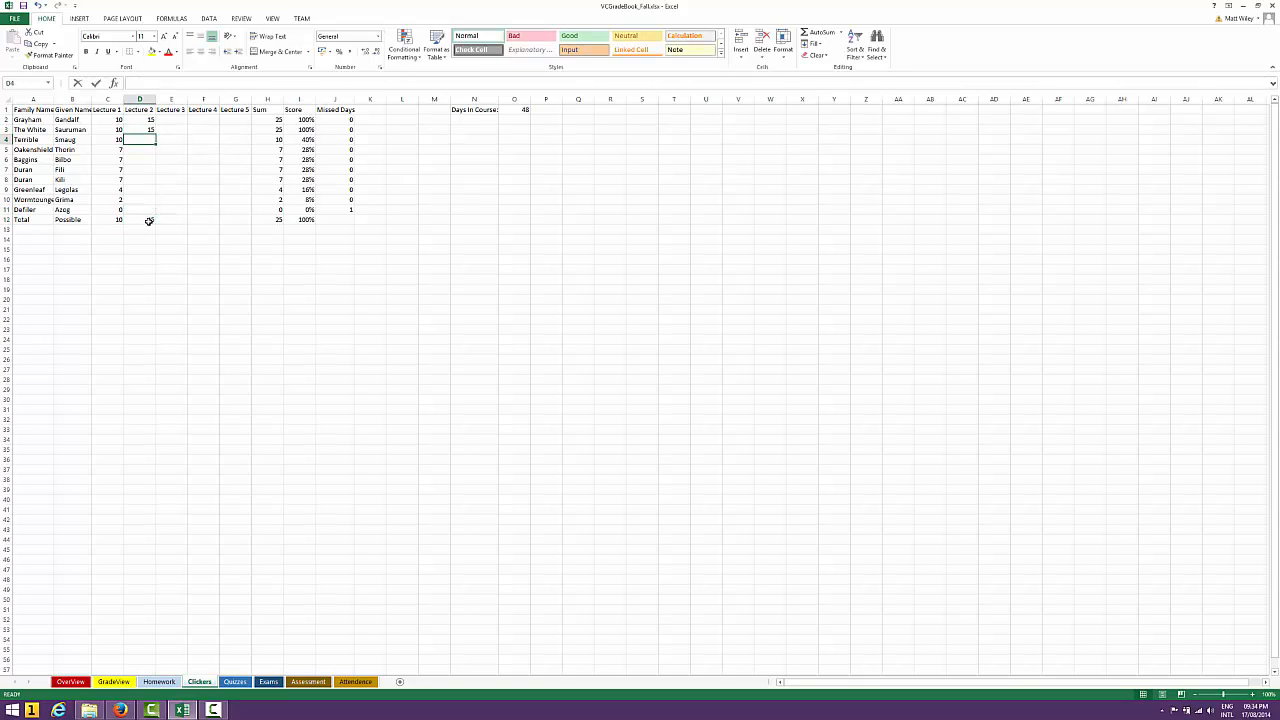
{"action": "key", "text": "Return"}
Enter a Lecture 2 score of 12 for each of the next three students in D5:D7
{"action": "type", "text": "13"}
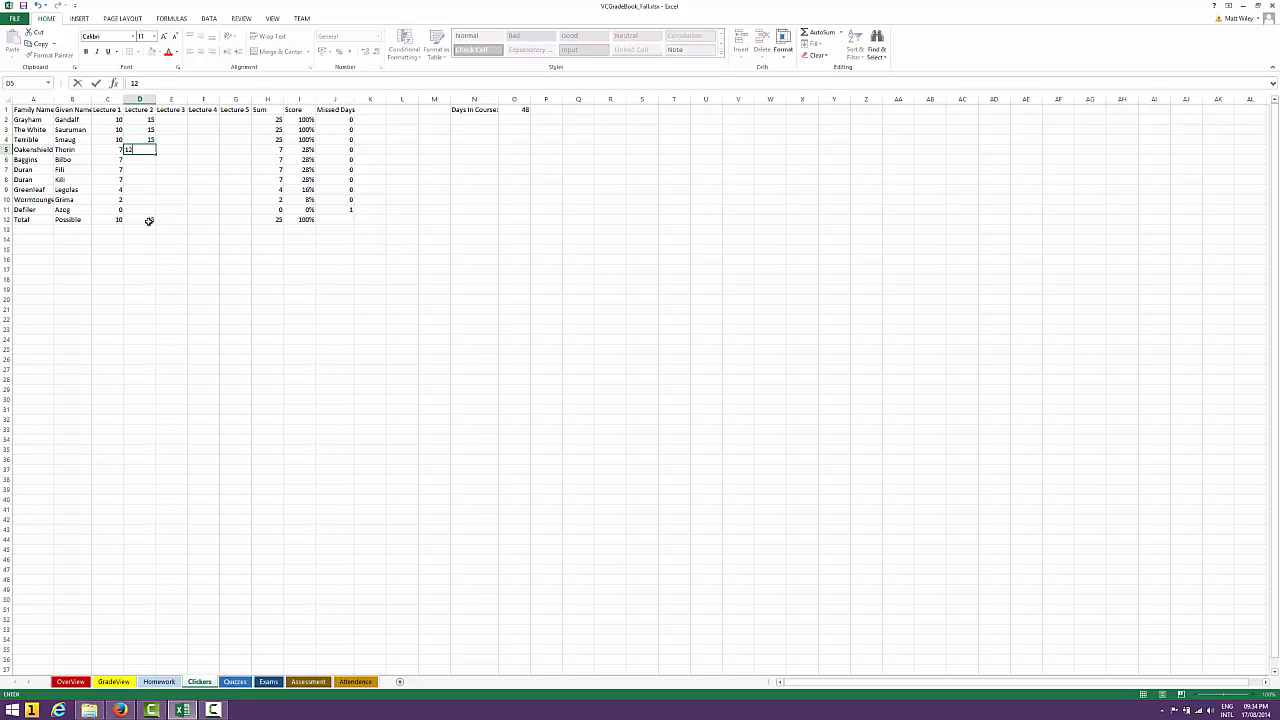
{"action": "key", "text": "Return"}
{"action": "type", "text": "12"}
{"action": "key", "text": "Return"}
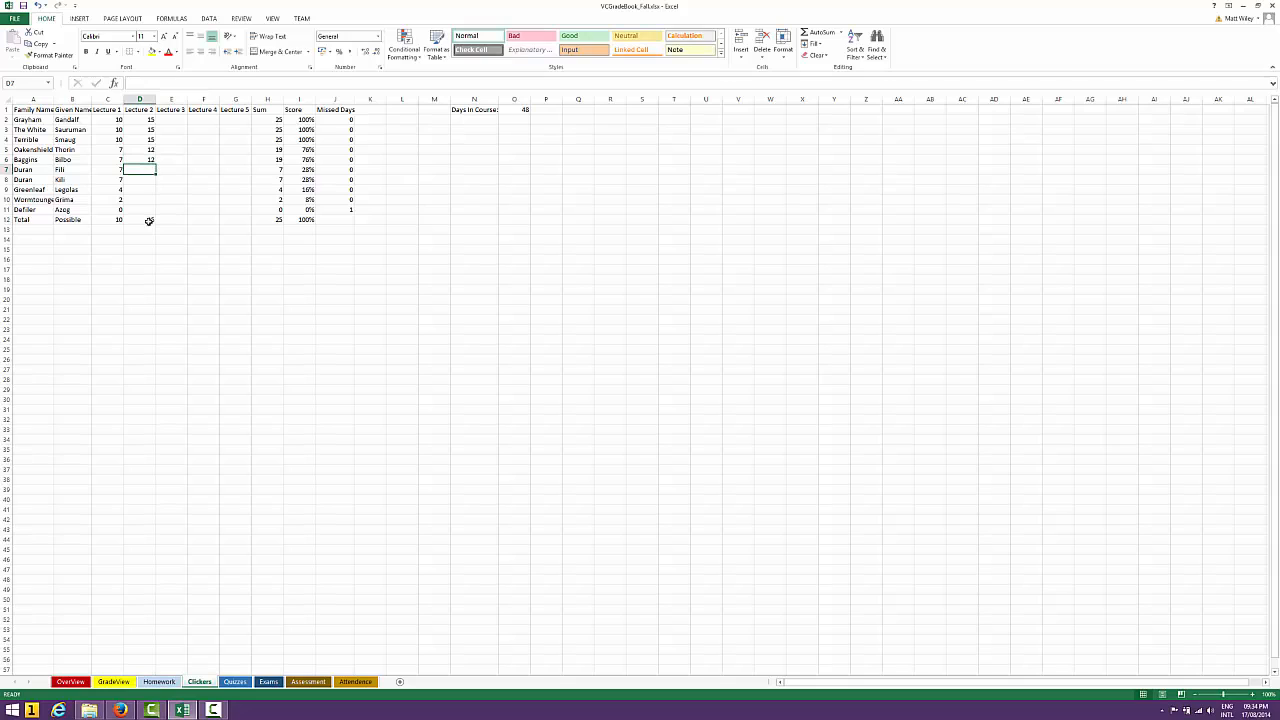
{"action": "type", "text": "12"}
{"action": "key", "text": "Return"}
Enter the remaining Lecture 2 scores 10, 5, 5 and 2 in D8:D11
{"action": "type", "text": "10"}
{"action": "key", "text": "Return"}
{"action": "type", "text": "5"}
{"action": "key", "text": "Return"}
{"action": "type", "text": "5"}
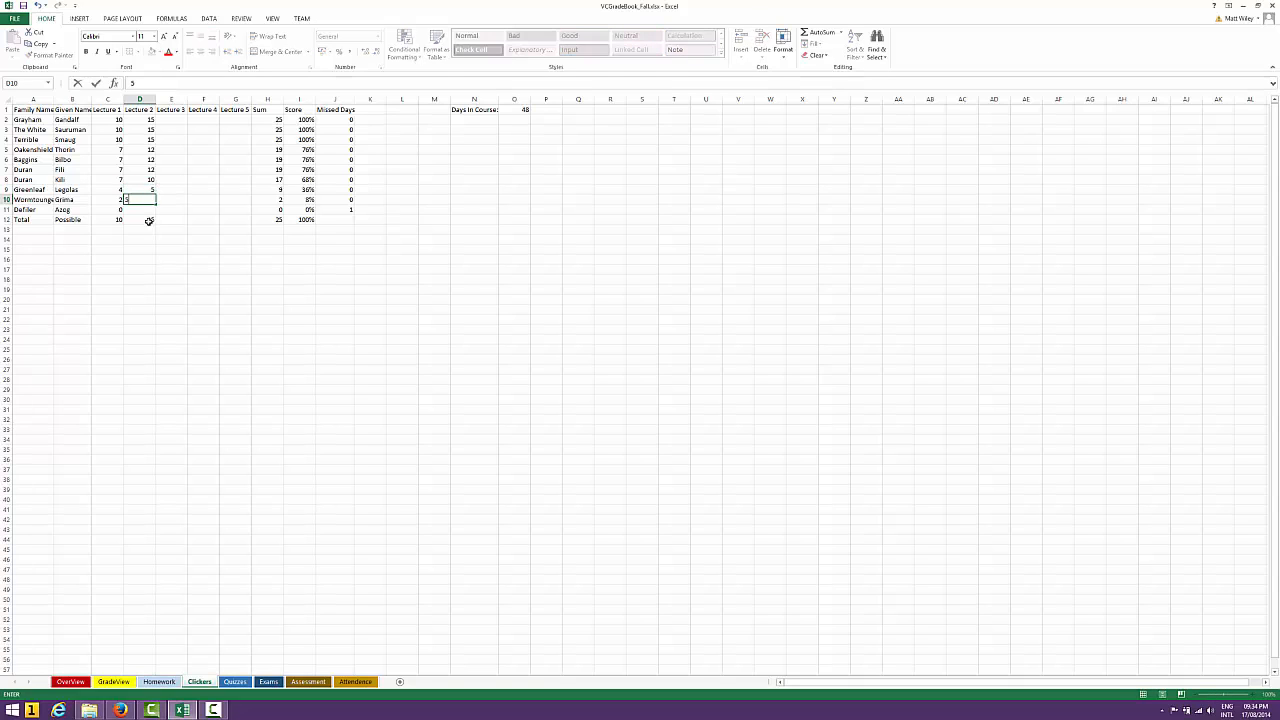
{"action": "key", "text": "Return"}
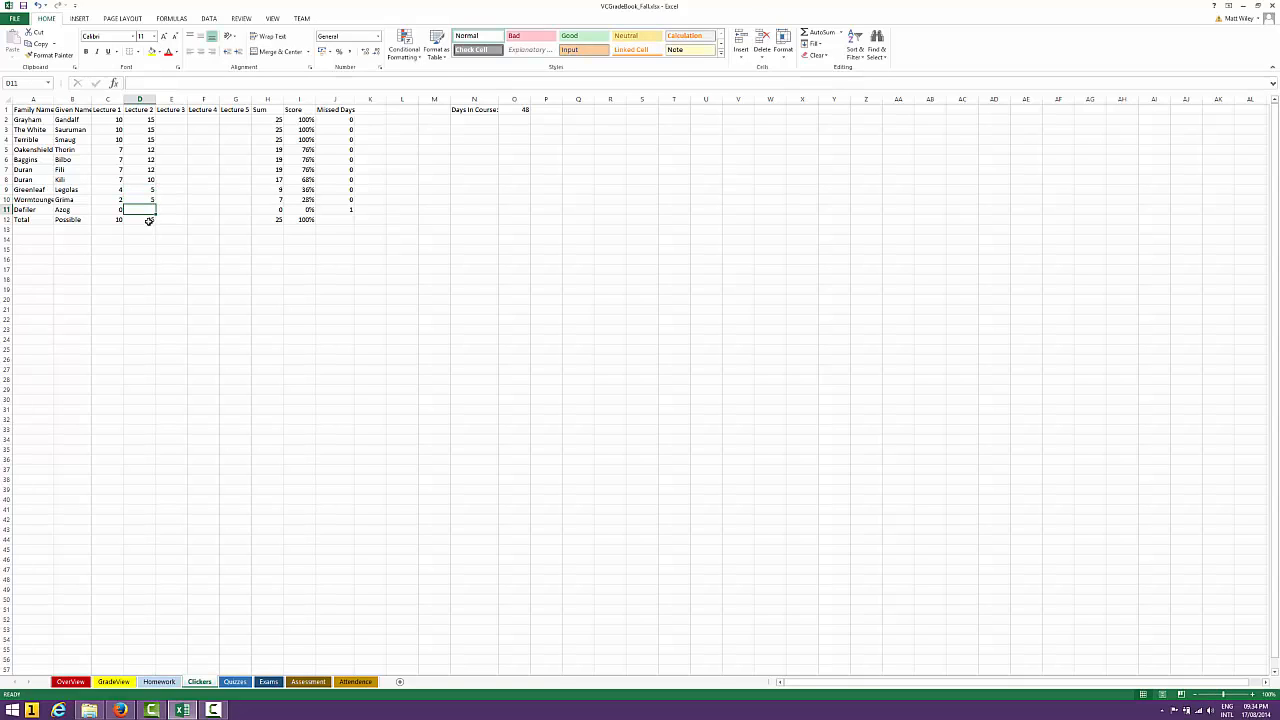
{"action": "type", "text": "2"}
{"action": "key", "text": "Tab"}
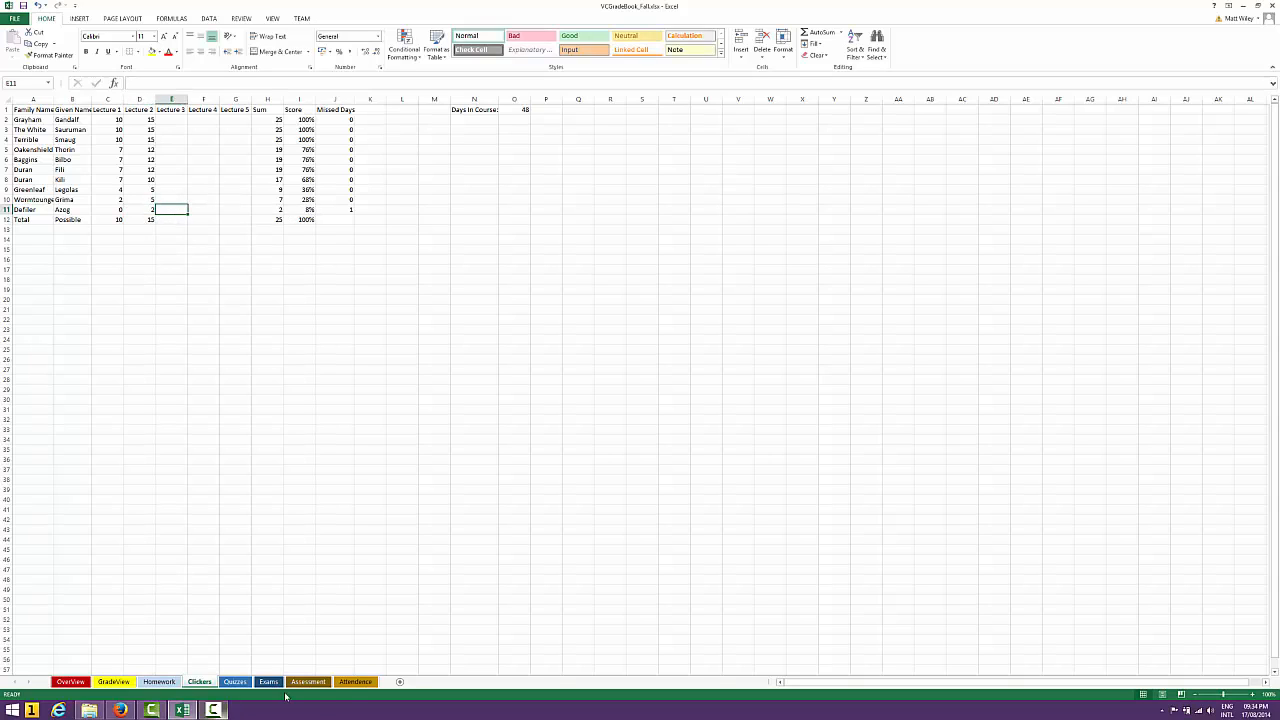
Examine the Week 2 Wednesday absence formulas in column J of the Attendence sheet and view the Clicker scores on GradeView
{"action": "left_click", "coordinate": [355, 681]}
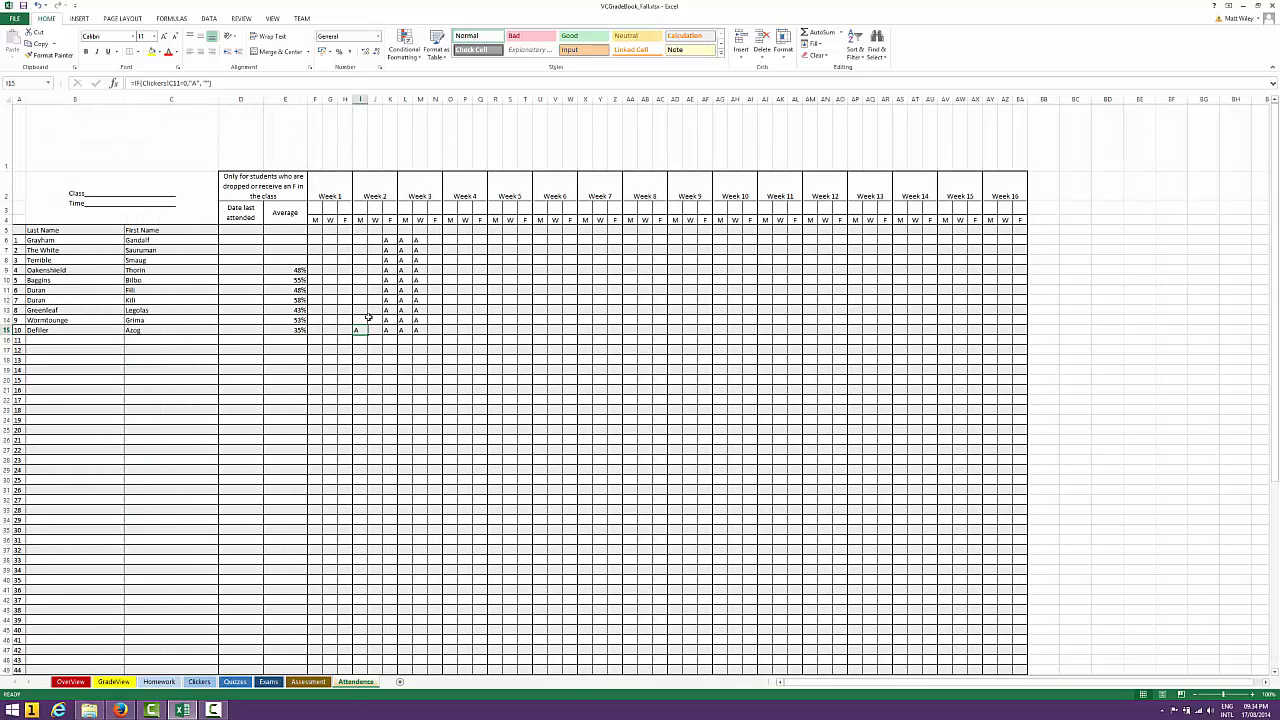
{"action": "left_click", "coordinate": [375, 333]}
{"action": "key", "text": "Up"}
{"action": "key", "text": "Up"}
{"action": "key", "text": "Up"}
{"action": "key", "text": "Up"}
{"action": "key", "text": "Up"}
{"action": "key", "text": "Up"}
{"action": "key", "text": "Up"}
{"action": "key", "text": "Up"}
{"action": "key", "text": "Up"}
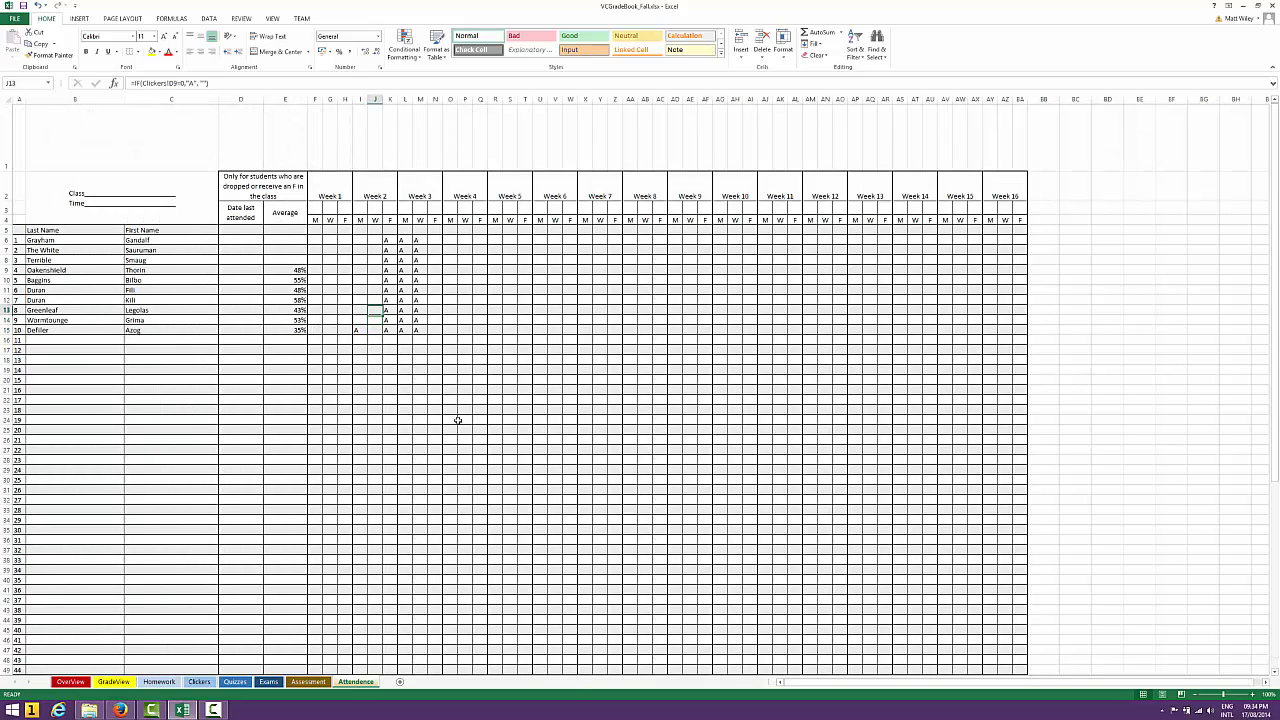
{"action": "key", "text": "Down"}
{"action": "key", "text": "Down"}
{"action": "key", "text": "Down"}
{"action": "key", "text": "Down"}
{"action": "key", "text": "Down"}
{"action": "key", "text": "Down"}
{"action": "key", "text": "Down"}
{"action": "key", "text": "Down"}
{"action": "key", "text": "Down"}
{"action": "left_click", "coordinate": [108, 682]}
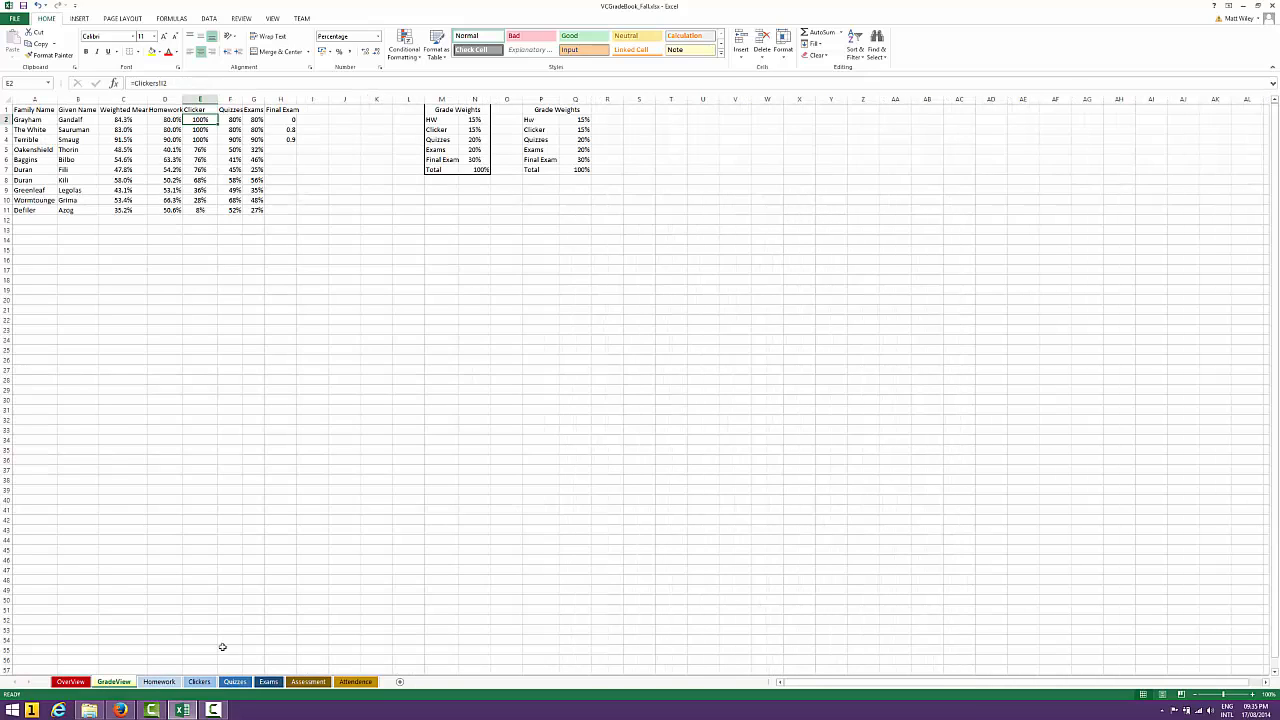
On the Quizzes sheet, examine the Quiz Mean formula in S2, including its MIN and COUNT parts, and compare the formulas down to S6
{"action": "left_click", "coordinate": [236, 682]}
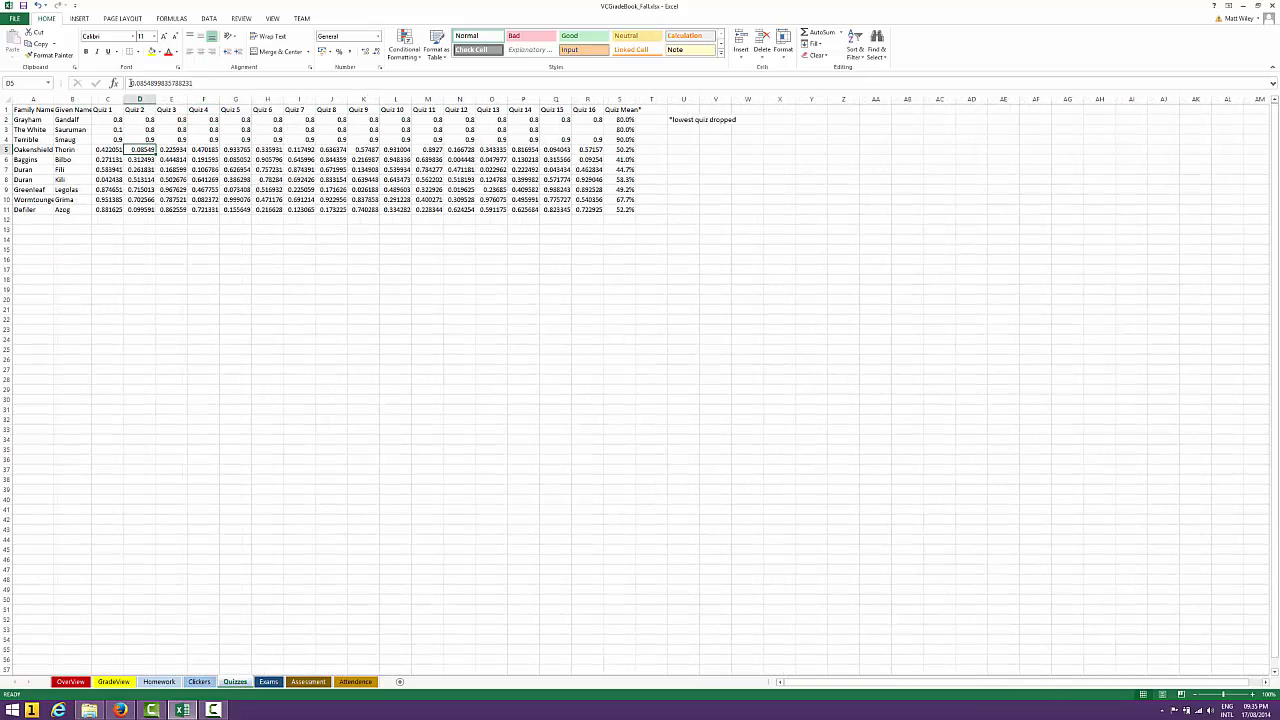
{"action": "left_click", "coordinate": [625, 120]}
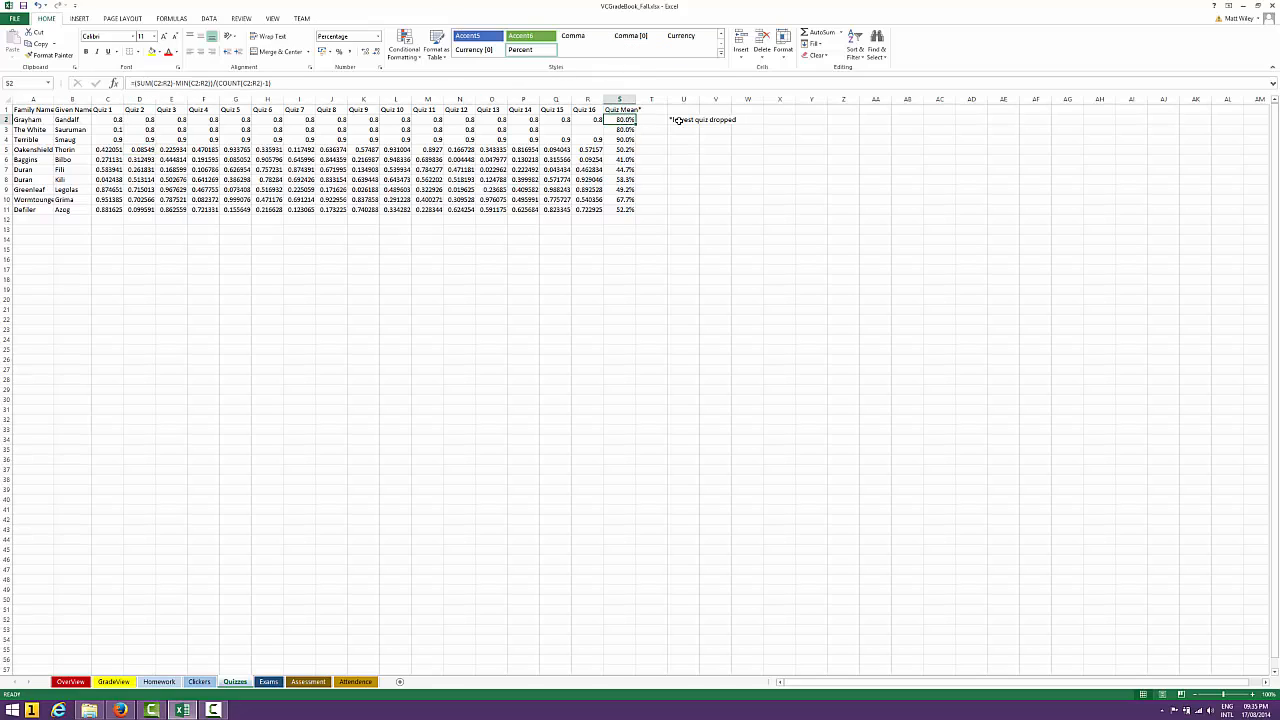
{"action": "left_click", "coordinate": [542, 82]}
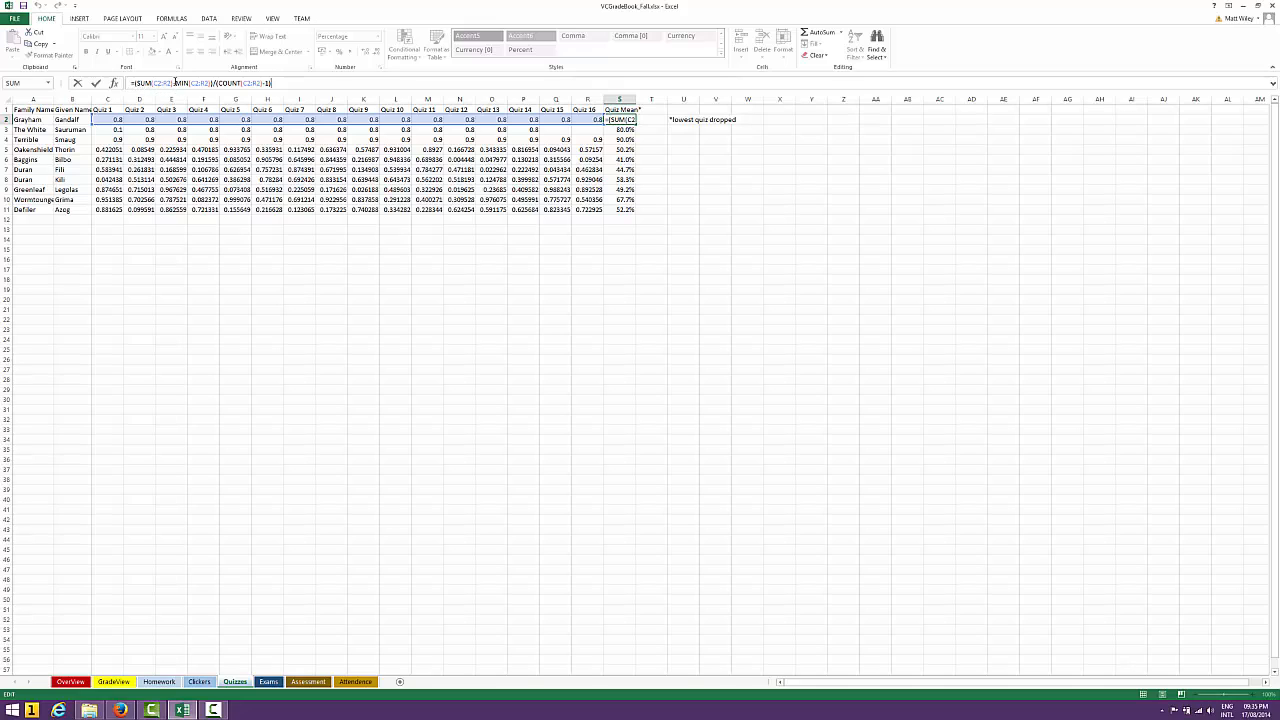
{"action": "left_click_drag", "start_coordinate": [176, 83], "coordinate": [263, 84]}
{"action": "left_click", "coordinate": [311, 83]}
{"action": "key", "text": "Return"}
{"action": "key", "text": "Down"}
{"action": "key", "text": "Down"}
{"action": "key", "text": "Down"}
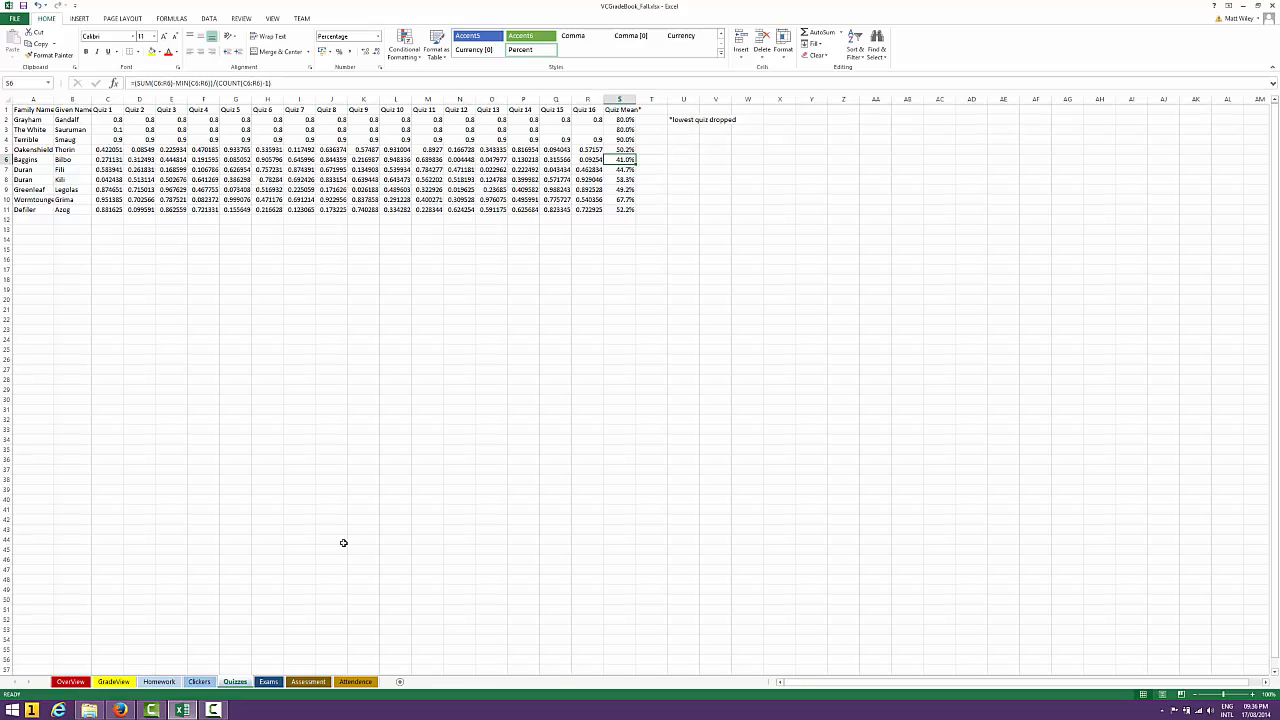
{"action": "left_click", "coordinate": [622, 119]}
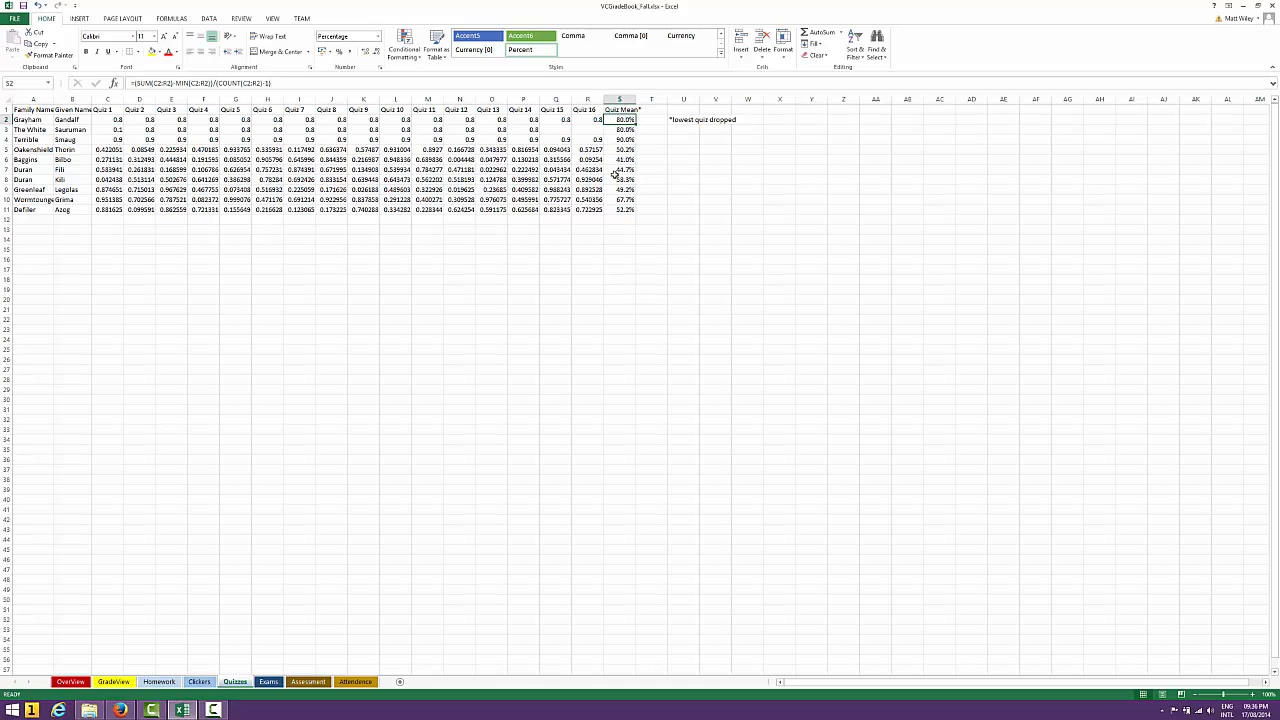
On the GradeView sheet, open the first student's Quizzes formula in F2 to examine its link to the Quizzes sheet, and close it
{"action": "left_click", "coordinate": [113, 681]}
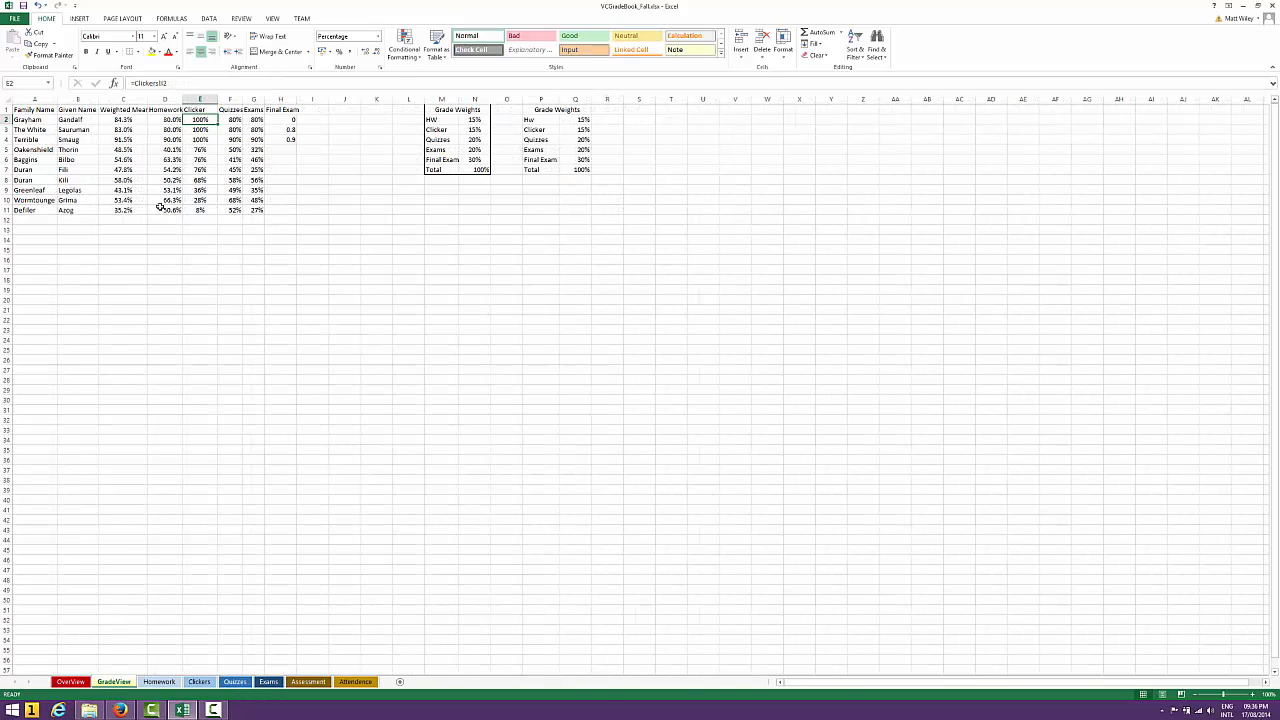
{"action": "left_click", "coordinate": [231, 119]}
{"action": "left_click", "coordinate": [190, 85]}
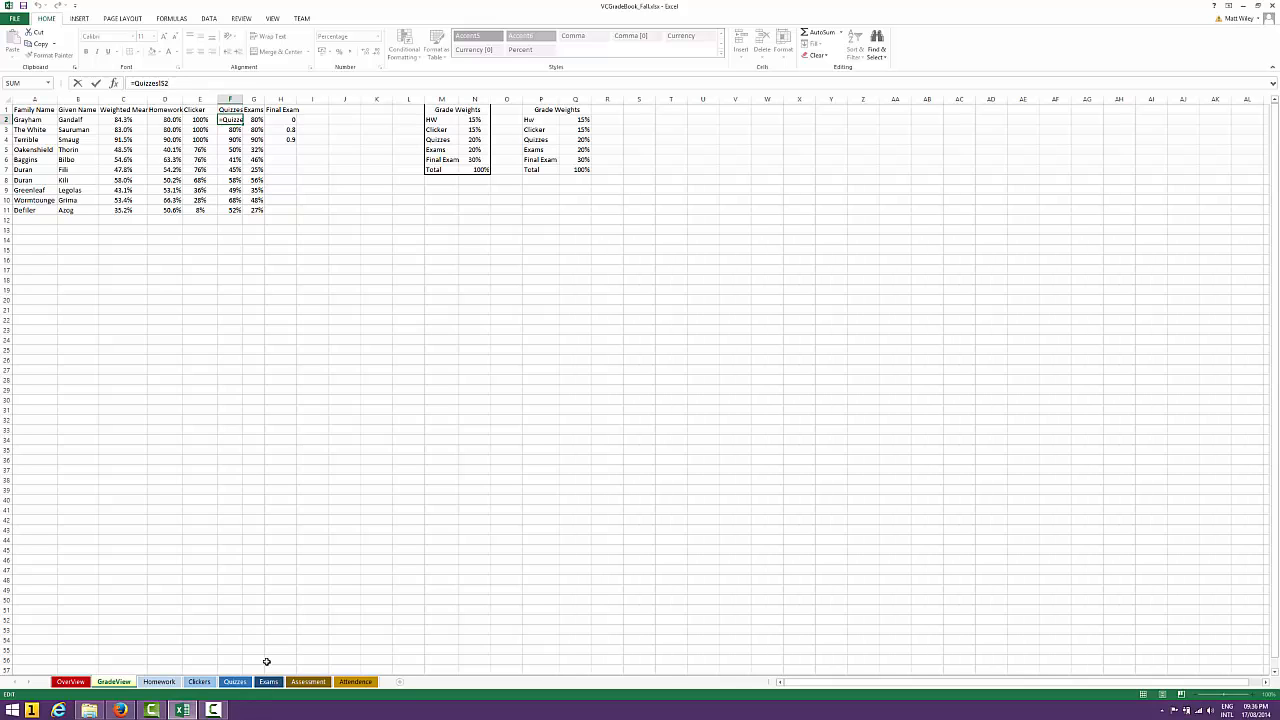
{"action": "key", "text": "ctrl+Return"}
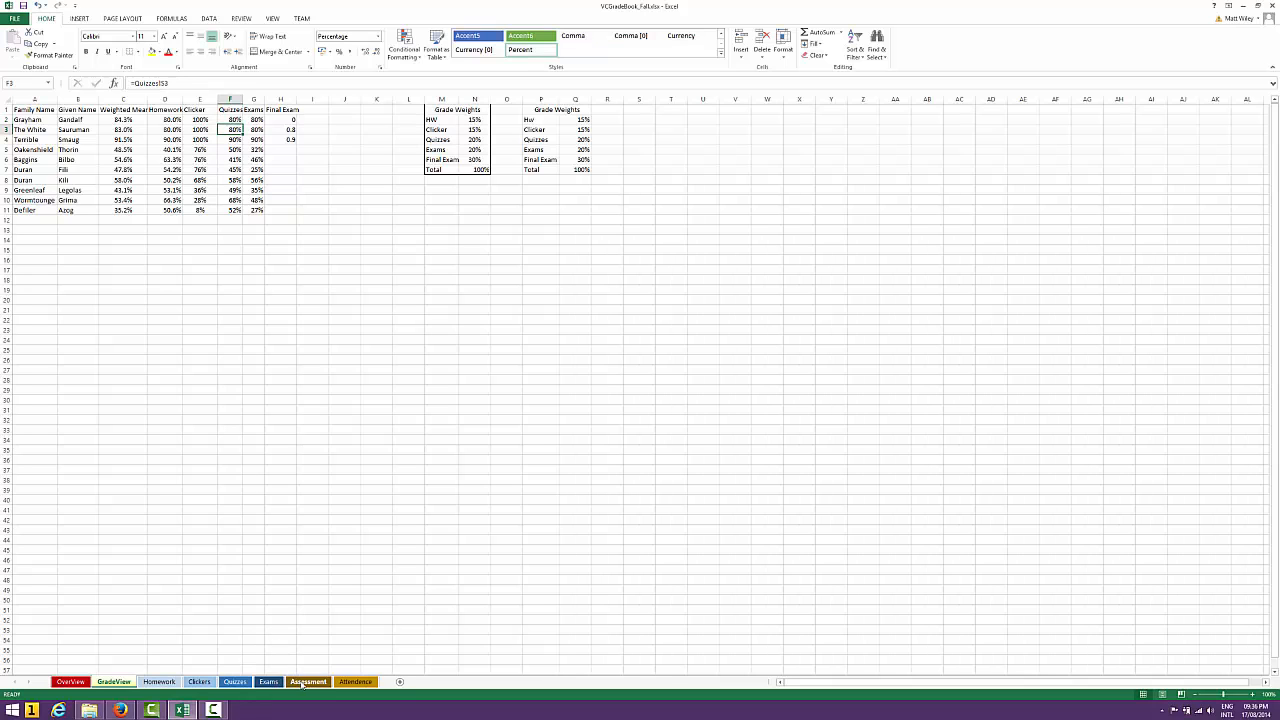
On the Assessment sheet, examine the first student's SLO1 IF formula in C2, including its logical test and Yes/No results
{"action": "left_click", "coordinate": [308, 681]}
{"action": "left_click", "coordinate": [106, 118]}
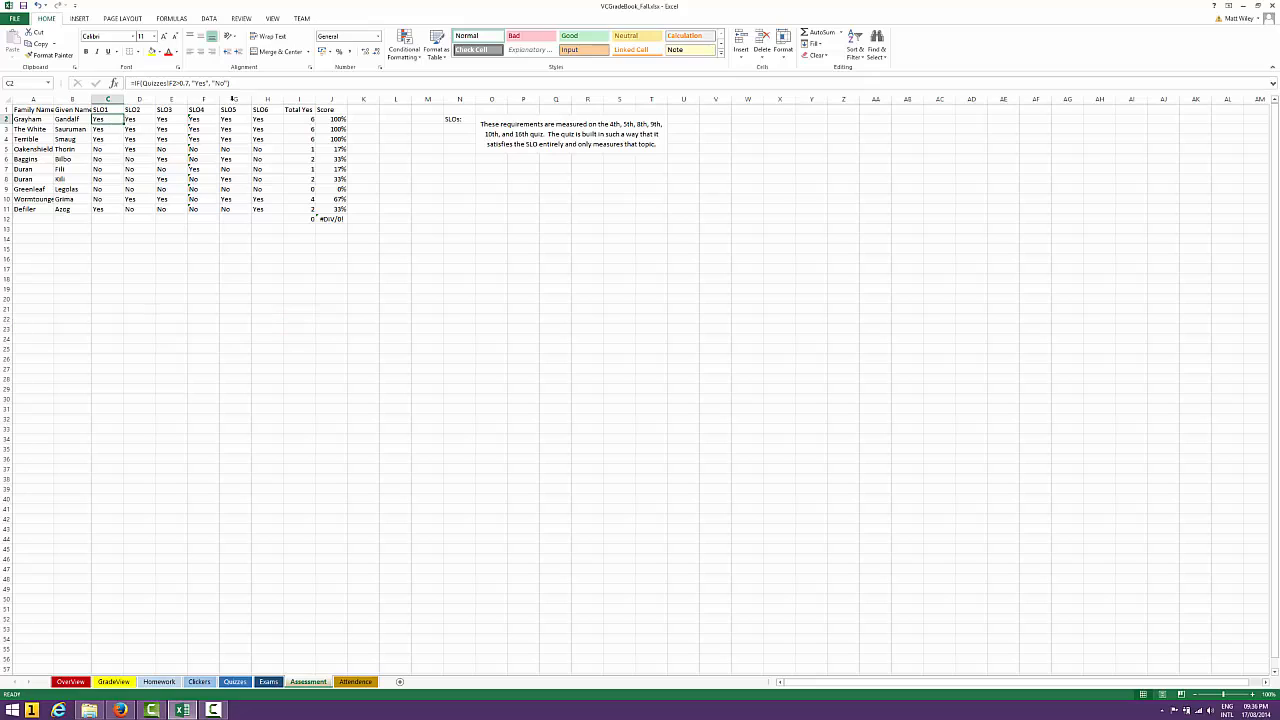
{"action": "left_click", "coordinate": [246, 84]}
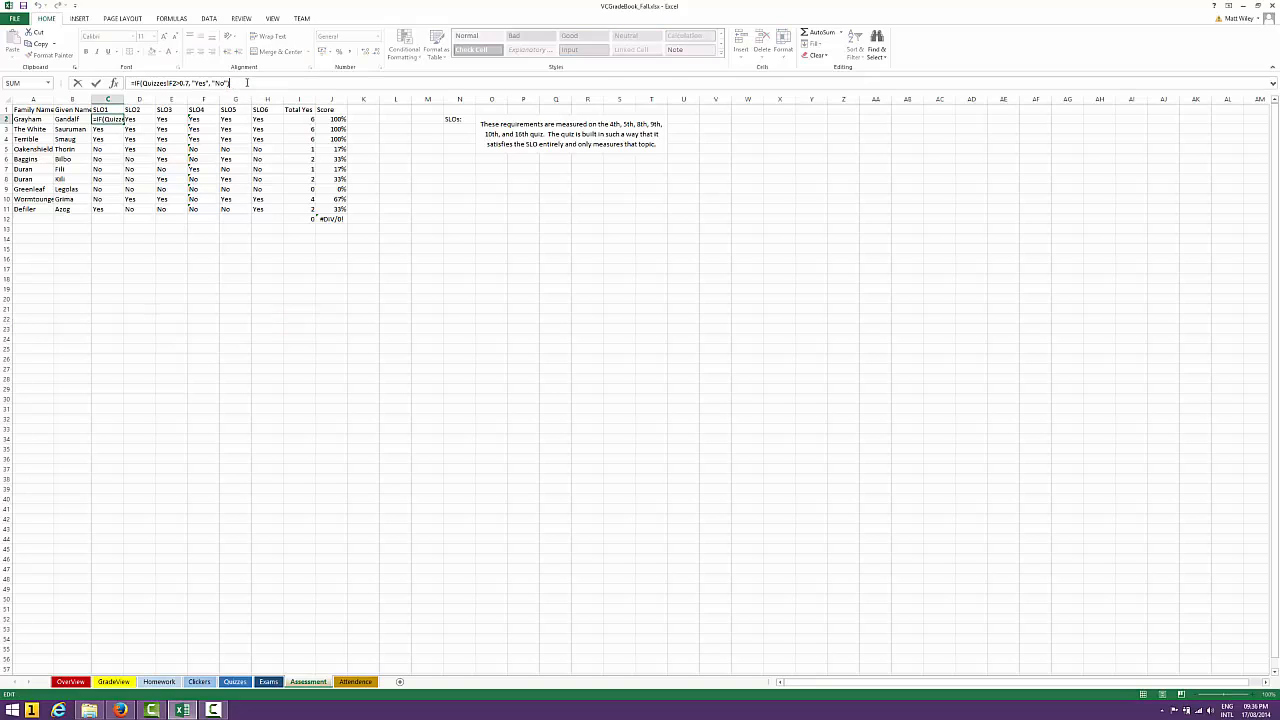
{"action": "key", "text": "Left"}
{"action": "key", "text": "Left"}
{"action": "key", "text": "Left"}
{"action": "key", "text": "Left"}
{"action": "key", "text": "Left"}
{"action": "key", "text": "Left"}
{"action": "key", "text": "Left"}
{"action": "key", "text": "Left"}
{"action": "key", "text": "Left"}
{"action": "key", "text": "Left"}
{"action": "key", "text": "Left"}
{"action": "key", "text": "Left"}
{"action": "key", "text": "Left"}
{"action": "key", "text": "Left"}
{"action": "key", "text": "Left"}
{"action": "key", "text": "Left"}
{"action": "key", "text": "Left"}
{"action": "key", "text": "Left"}
{"action": "key", "text": "Left"}
{"action": "key", "text": "Left"}
{"action": "key", "text": "Right"}
{"action": "key", "text": "Right"}
{"action": "key", "text": "Right"}
{"action": "key", "text": "Right"}
{"action": "key", "text": "Right"}
{"action": "key", "text": "Right"}
{"action": "key", "text": "Right"}
{"action": "key", "text": "Right"}
{"action": "key", "text": "Right"}
{"action": "key", "text": "Right"}
{"action": "key", "text": "Right"}
{"action": "key", "text": "Right"}
{"action": "key", "text": "Right"}
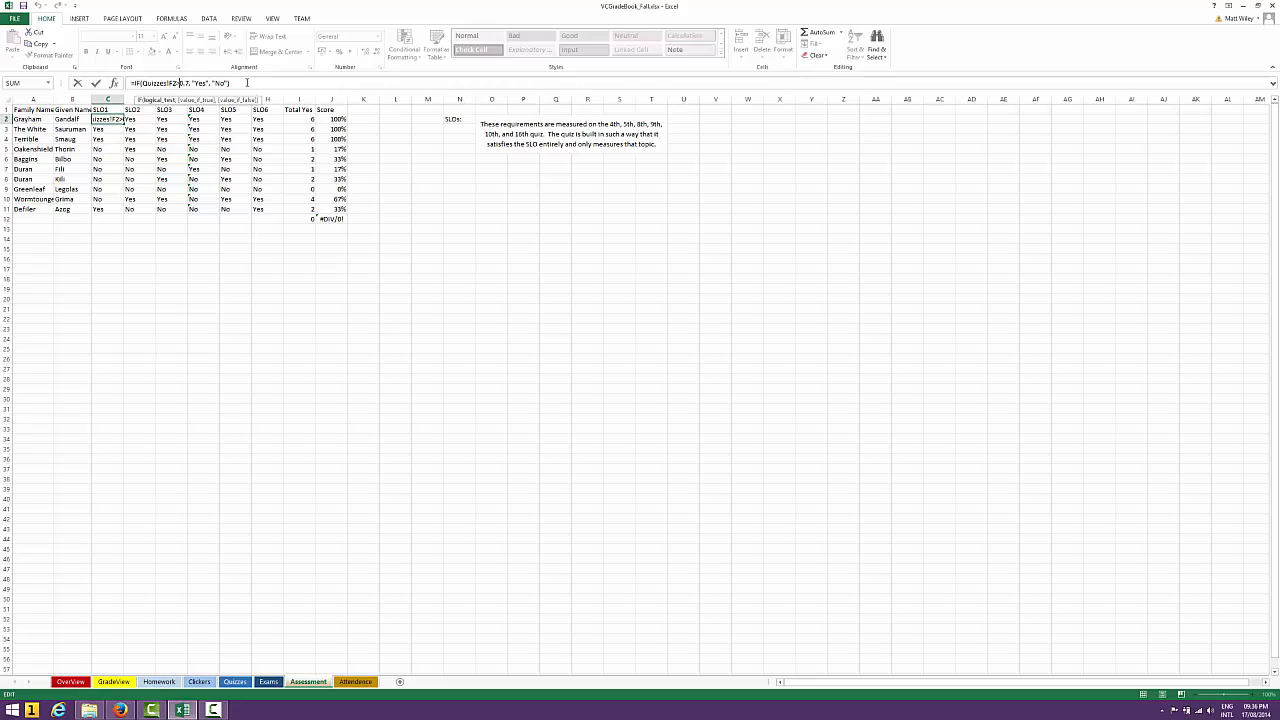
{"action": "key", "text": "Right"}
{"action": "key", "text": "Right"}
{"action": "key", "text": "Right"}
{"action": "key", "text": "Right"}
{"action": "key", "text": "Right"}
{"action": "key", "text": "Right"}
{"action": "key", "text": "Right"}
{"action": "key", "text": "Right"}
{"action": "key", "text": "Right"}
{"action": "key", "text": "Right"}
{"action": "key", "text": "Right"}
{"action": "key", "text": "Right"}
{"action": "key", "text": "Right"}
{"action": "key", "text": "Right"}
{"action": "key", "text": "Right"}
{"action": "key", "text": "Return"}
{"action": "key", "text": "Up"}
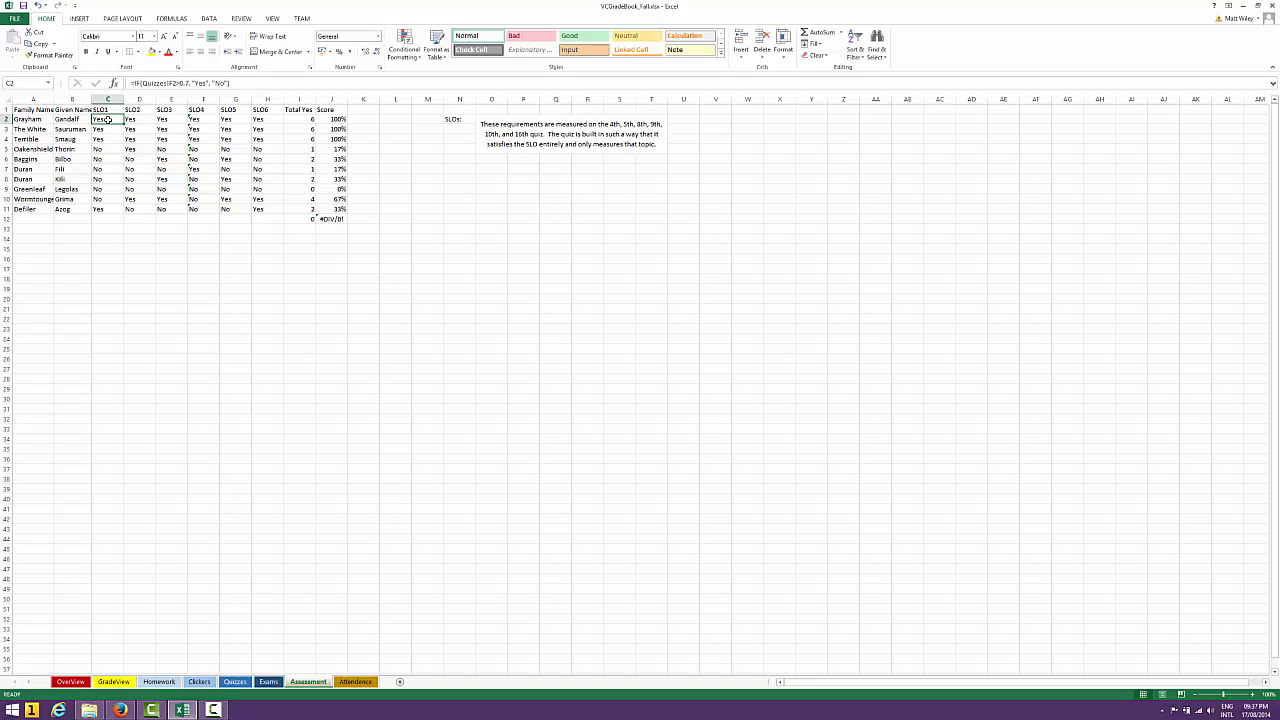
Change the comparison in the SLO1 formula in C2 to greater than or equal, giving =IF(Quizzes!F2>=0.7, "Yes", "No")
{"action": "left_click", "coordinate": [178, 83]}
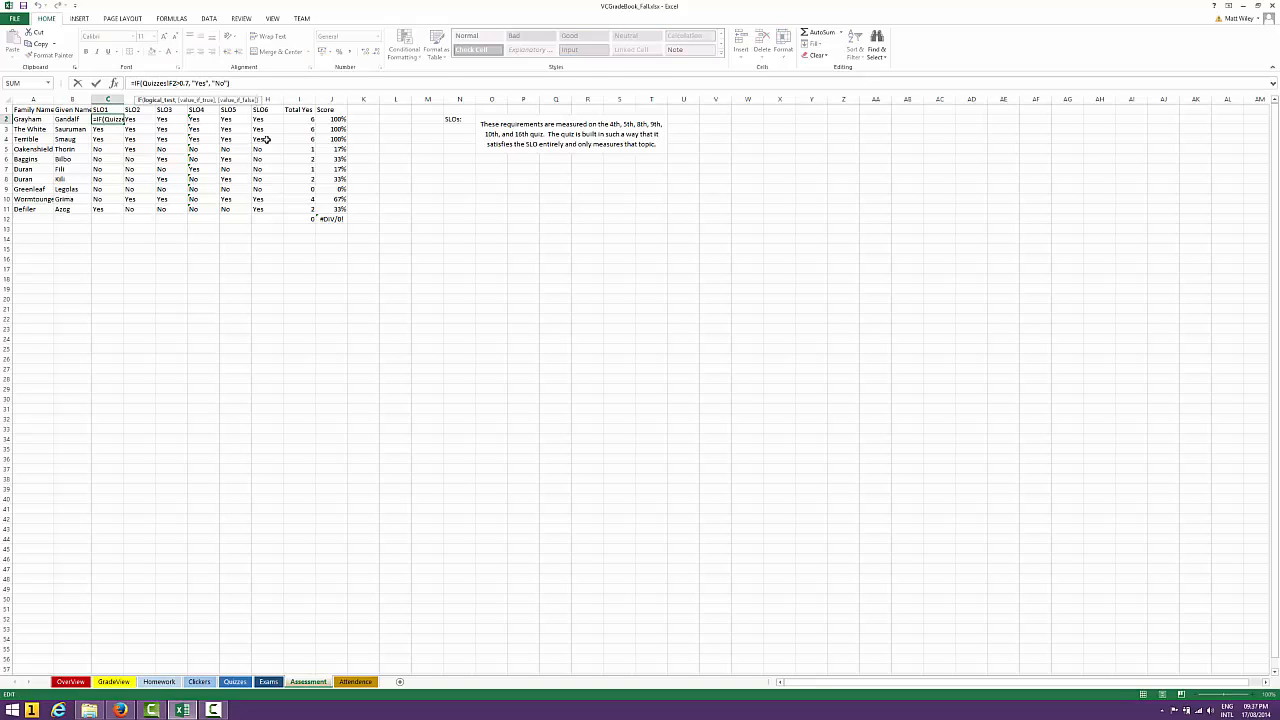
{"action": "key", "text": "Right"}
{"action": "type", "text": "="}
{"action": "left_click", "coordinate": [242, 83]}
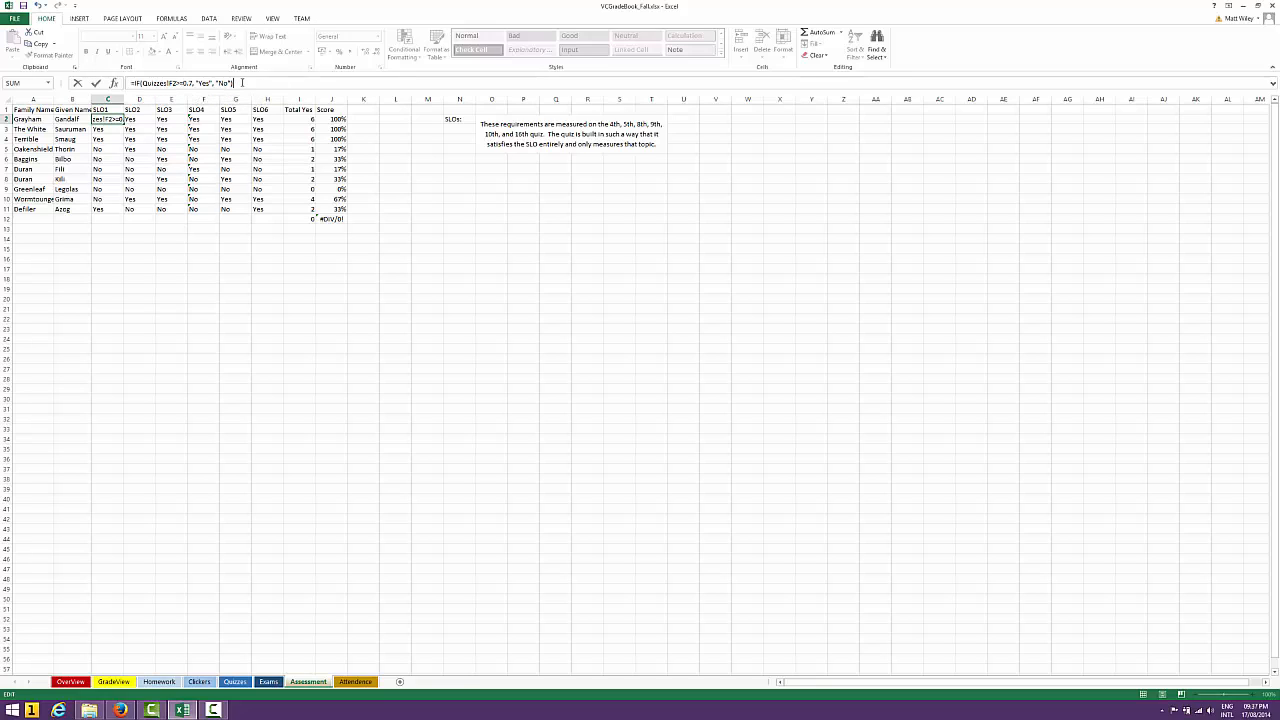
{"action": "key", "text": "Return"}
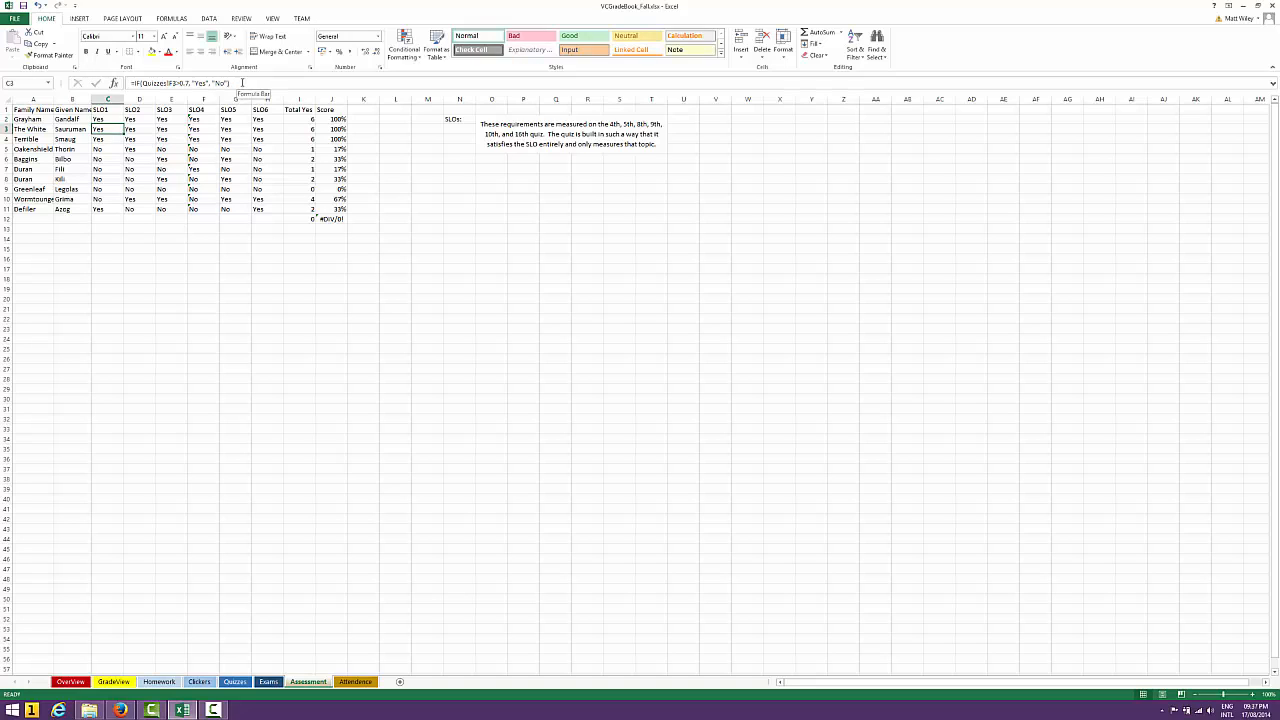
Copy the updated SLO1 formula from C2 down through C11
{"action": "key", "text": "Up"}
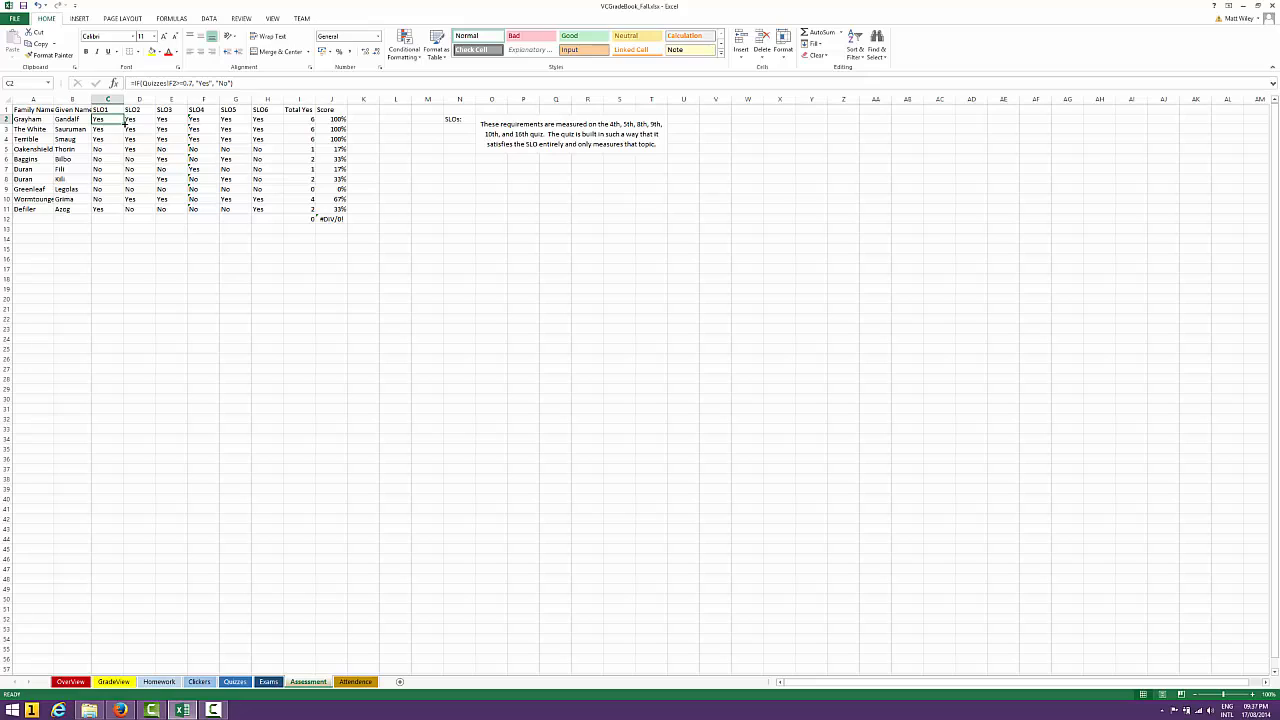
{"action": "left_click_drag", "start_coordinate": [124, 124], "coordinate": [118, 215]}
{"action": "left_click", "coordinate": [106, 219]}
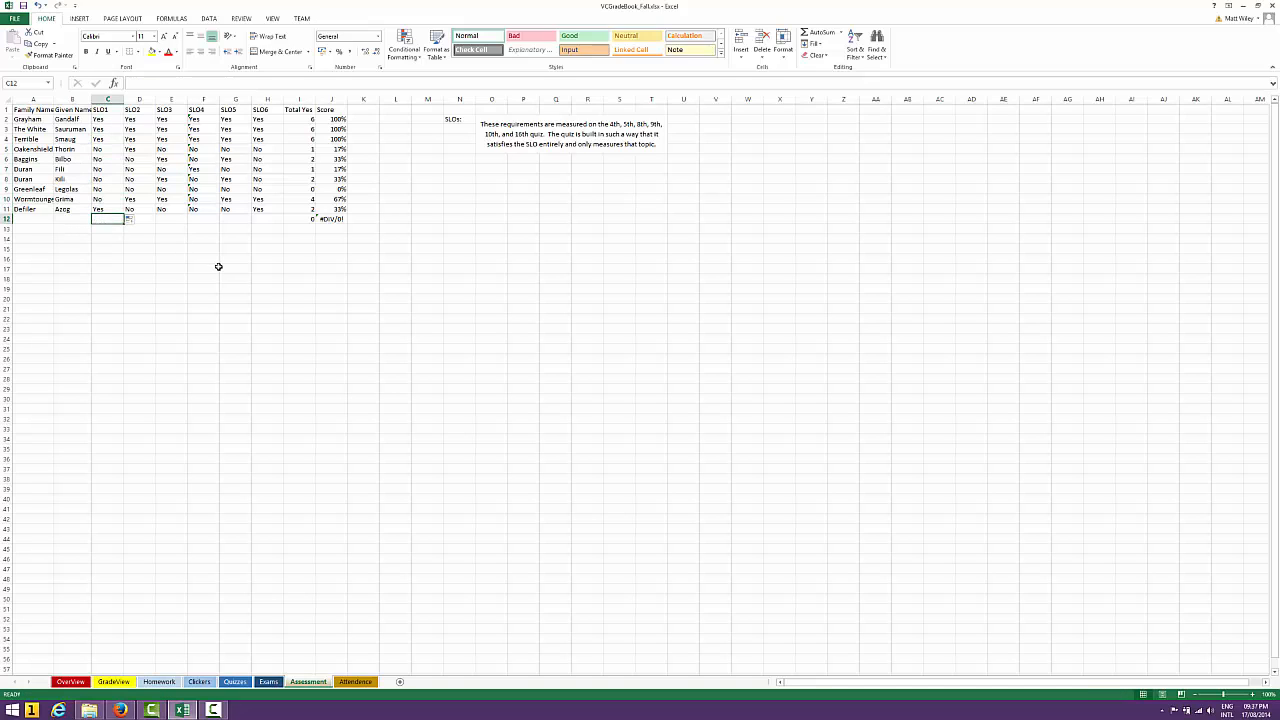
Examine the copied SLO1 formulas in column C from C11 up to the first students' rows
{"action": "key", "text": "Up"}
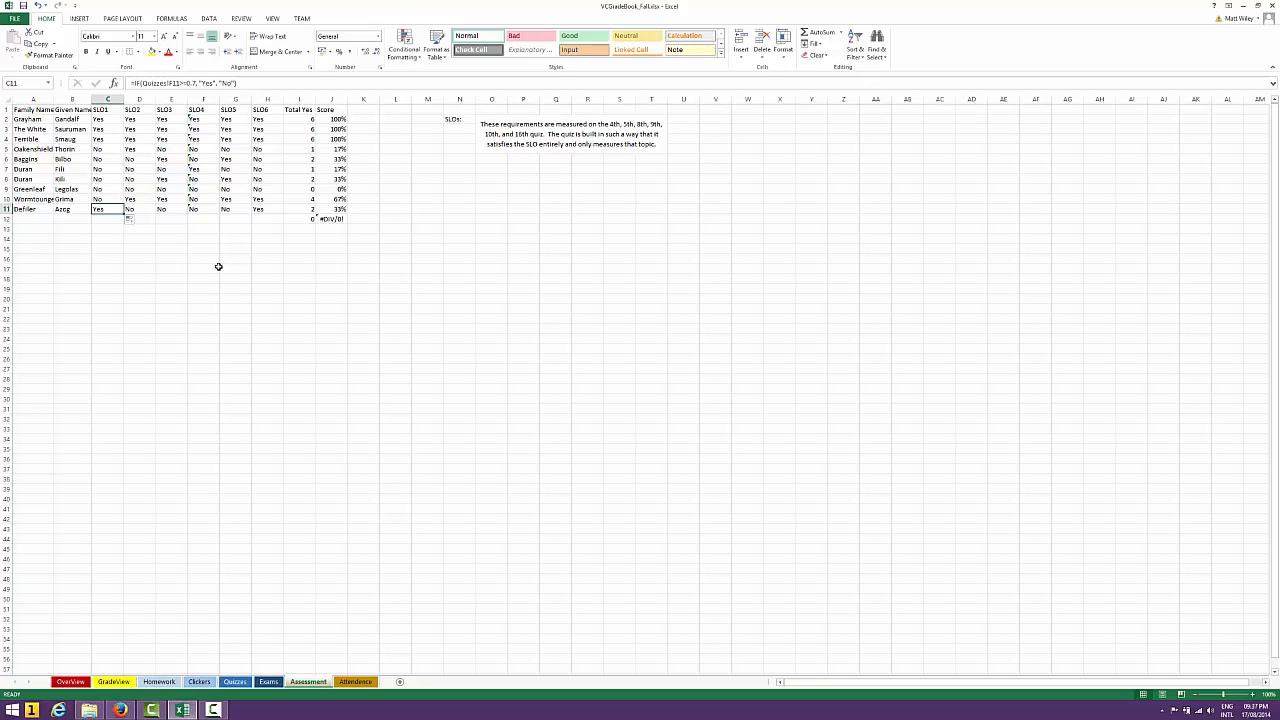
{"action": "key", "text": "Up"}
{"action": "key", "text": "Up"}
{"action": "key", "text": "Up"}
{"action": "key", "text": "Up"}
{"action": "key", "text": "Up"}
{"action": "key", "text": "Up"}
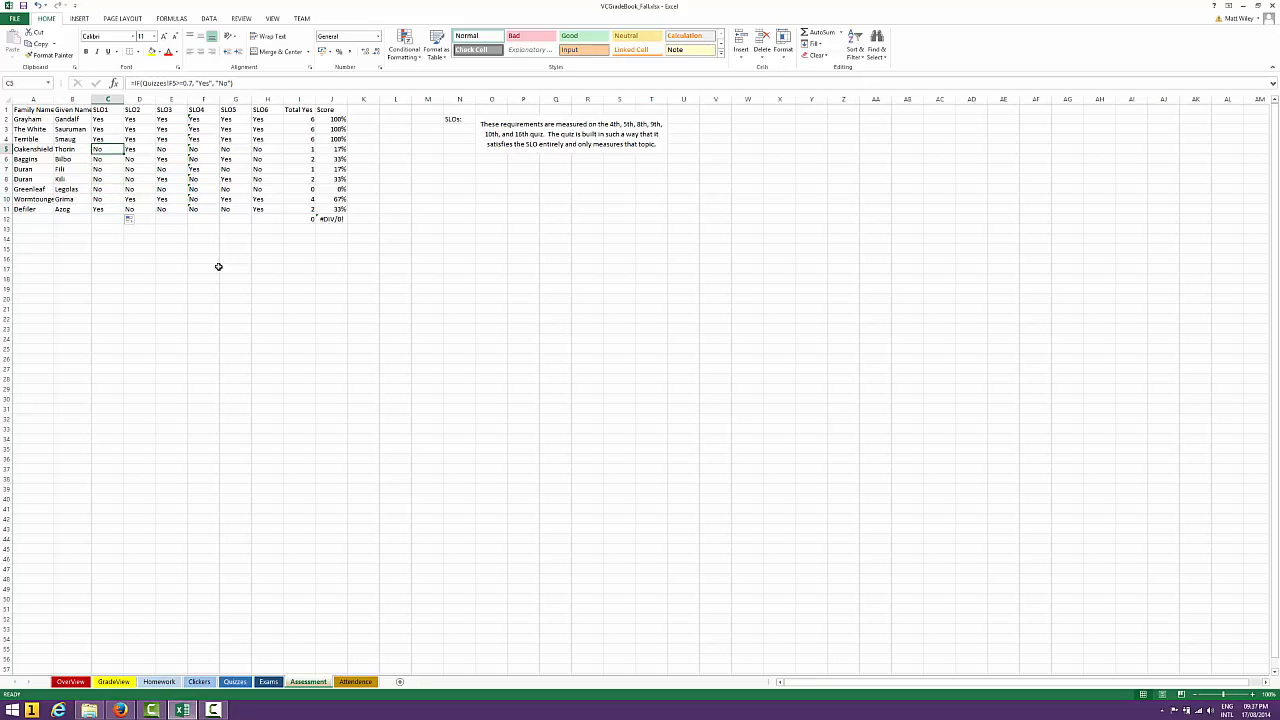
{"action": "key", "text": "Up"}
{"action": "key", "text": "Up"}
{"action": "key", "text": "Up"}
{"action": "key", "text": "Down"}
{"action": "key", "text": "Down"}
{"action": "key", "text": "Up"}
{"action": "key", "text": "Up"}
{"action": "key", "text": "Up"}
{"action": "key", "text": "Down"}
{"action": "key", "text": "Down"}
{"action": "key", "text": "Down"}
{"action": "key", "text": "Down"}
{"action": "key", "text": "Up"}
On the Quizzes sheet, examine the Quiz 4 scores in column F that the SLO1 formulas refer to
{"action": "left_click", "coordinate": [236, 683]}
{"action": "left_click", "coordinate": [213, 151]}
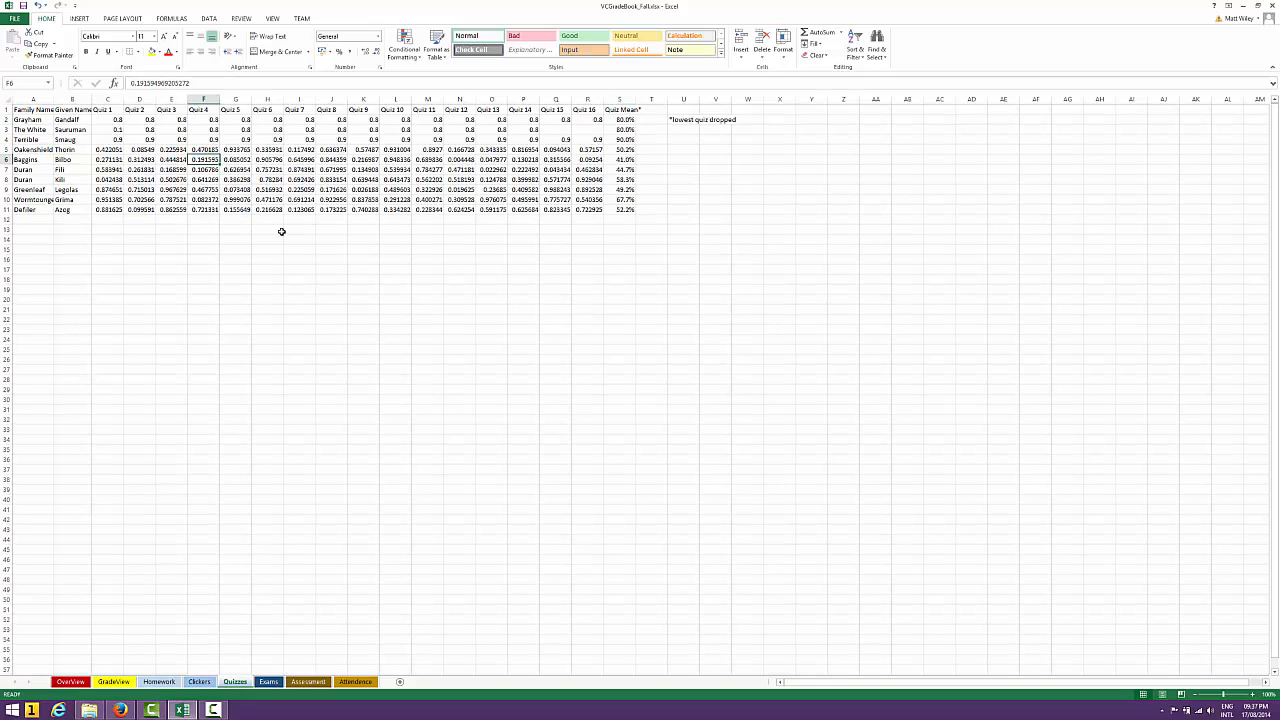
{"action": "key", "text": "Down"}
{"action": "key", "text": "Down"}
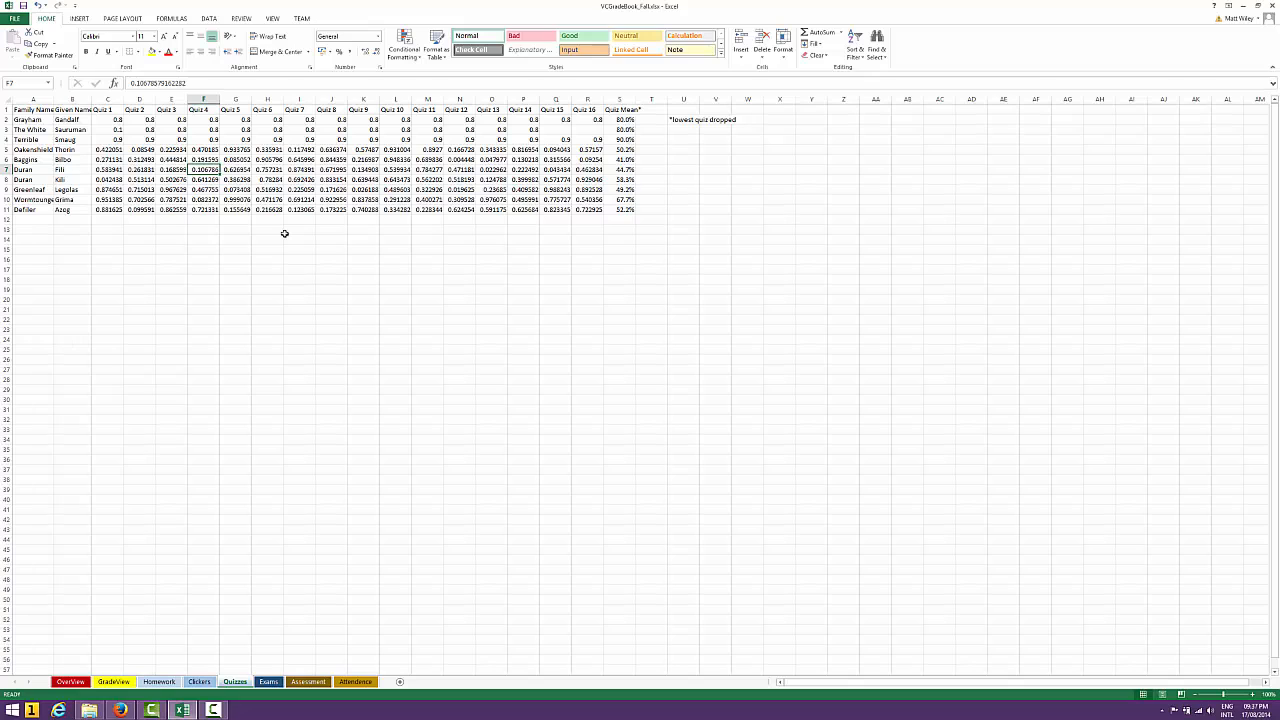
{"action": "key", "text": "Down"}
{"action": "key", "text": "Down"}
{"action": "key", "text": "Up"}
{"action": "key", "text": "Up"}
{"action": "key", "text": "Up"}
{"action": "key", "text": "Up"}
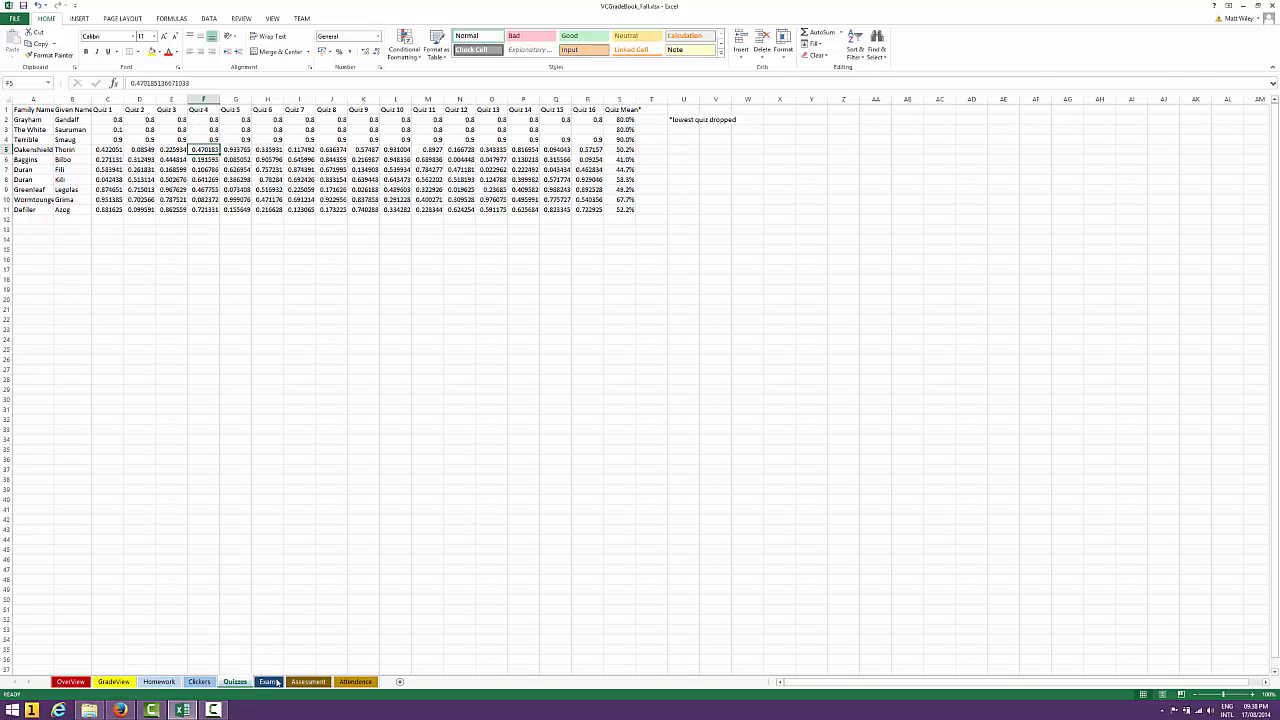
Back on the Assessment sheet, examine the SLO1 results from C5 down and the formulas across row 5 to SLO4
{"action": "left_click", "coordinate": [307, 682]}
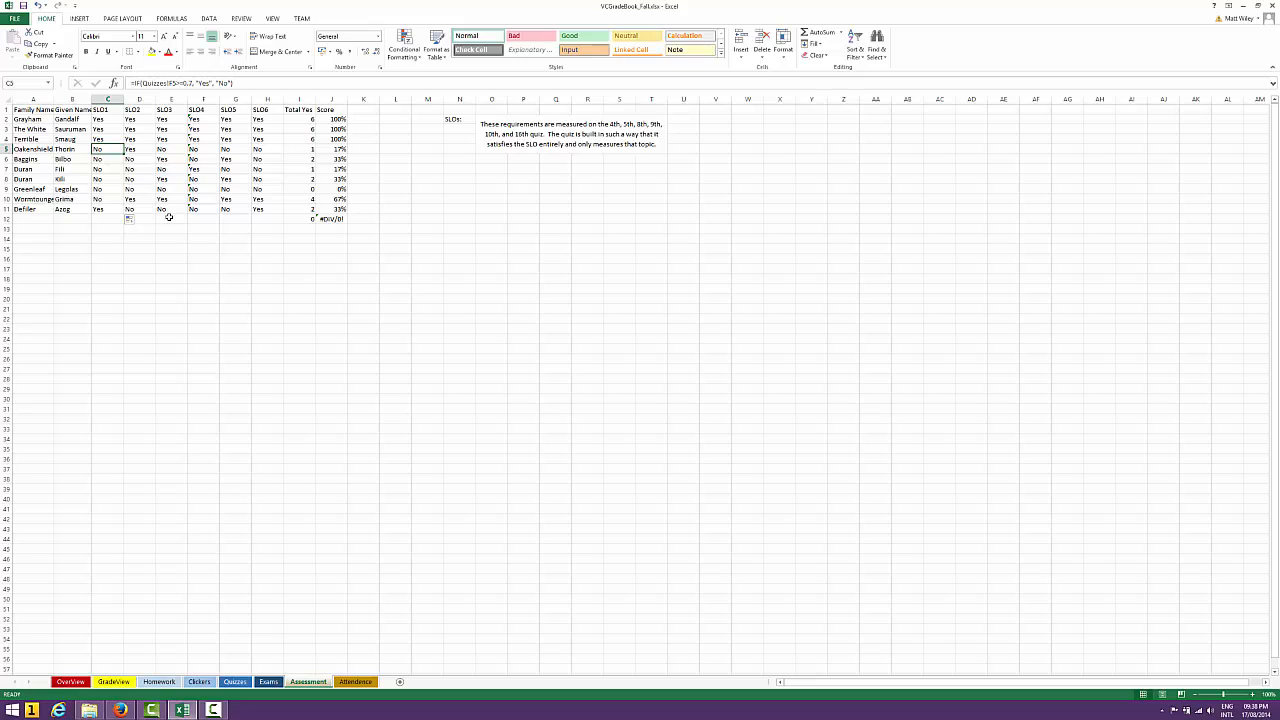
{"action": "key", "text": "Down"}
{"action": "key", "text": "Up"}
{"action": "key", "text": "Down"}
{"action": "key", "text": "Down"}
{"action": "key", "text": "Up"}
Examine the Total Yes COUNTIF formula in I2 and compare the formulas down the column to I12
{"action": "key", "text": "Up"}
{"action": "key", "text": "Right"}
{"action": "key", "text": "Right"}
{"action": "key", "text": "Right"}
{"action": "key", "text": "Right"}
{"action": "key", "text": "Right"}
{"action": "key", "text": "Right"}
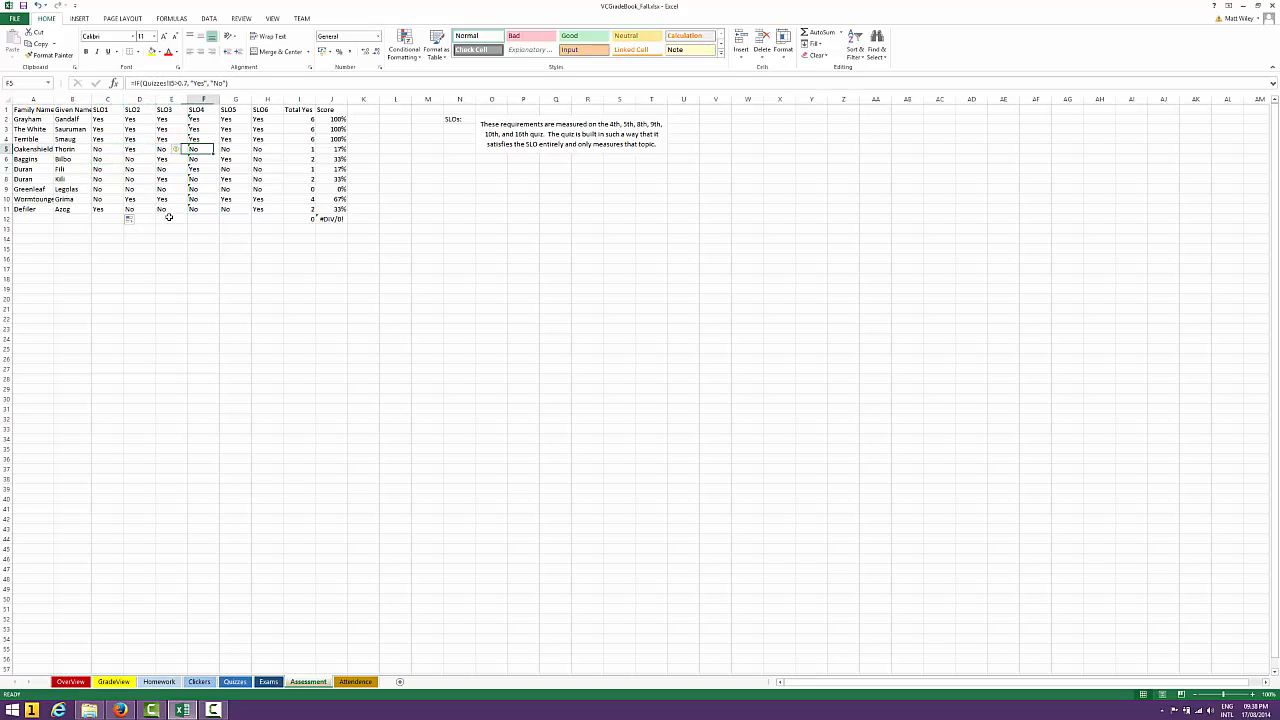
{"action": "key", "text": "Up"}
{"action": "key", "text": "Up"}
{"action": "key", "text": "Up"}
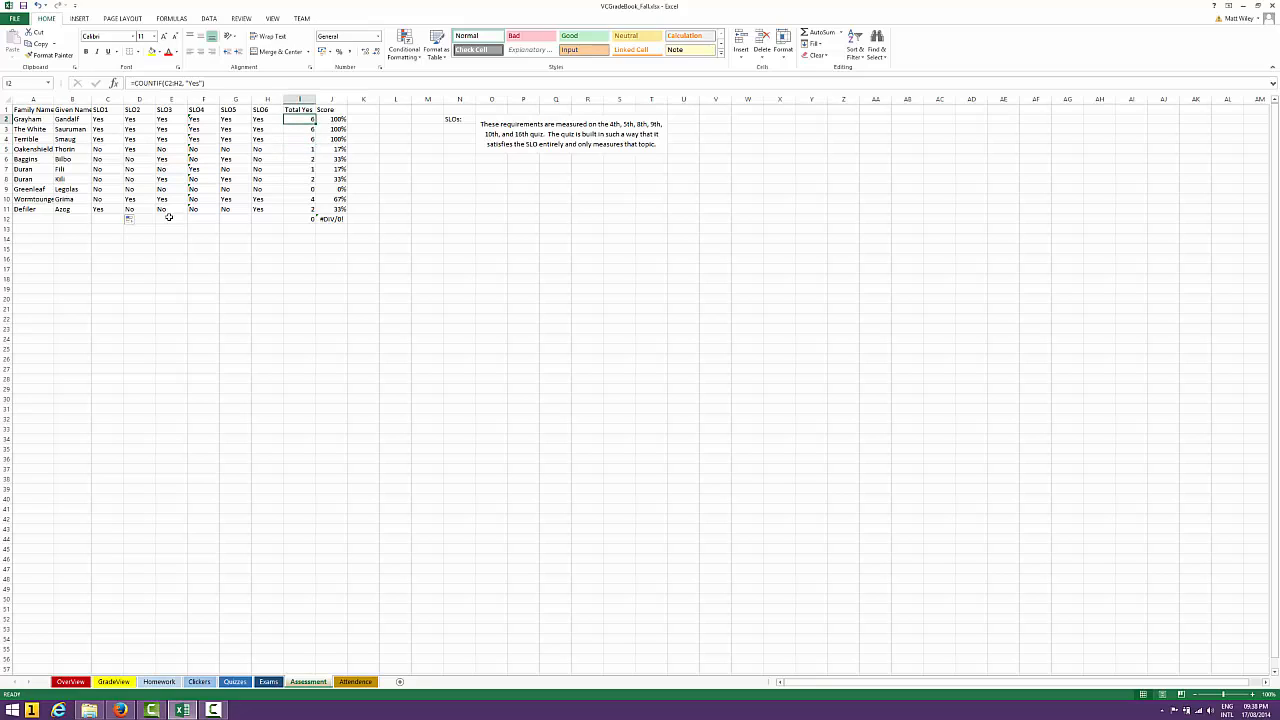
{"action": "left_click", "coordinate": [221, 82]}
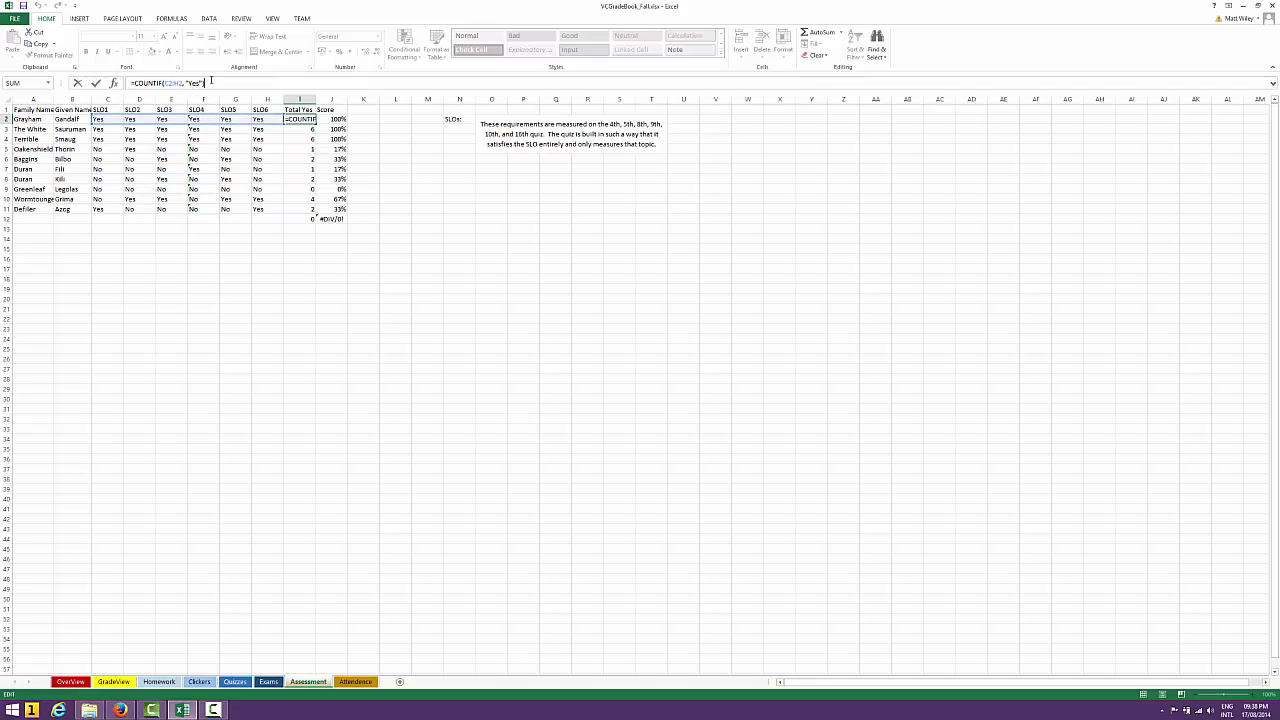
{"action": "key", "text": "ctrl+Return"}
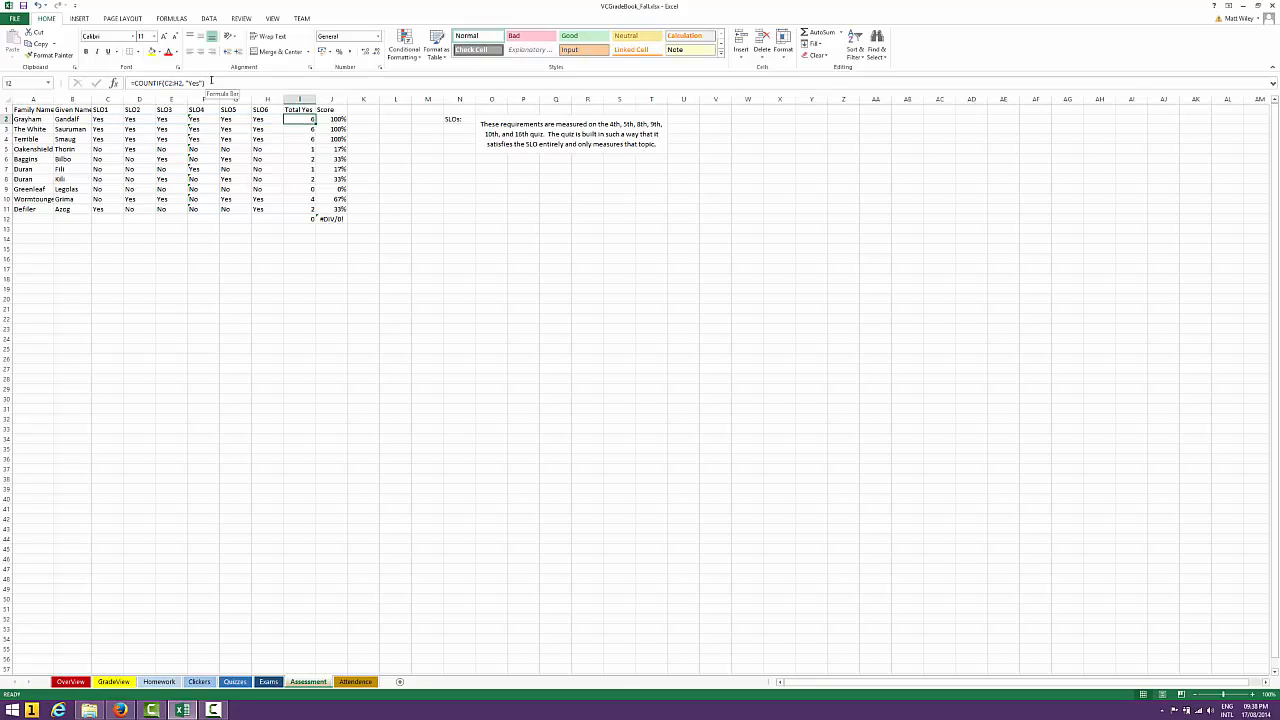
{"action": "key", "text": "Down"}
{"action": "key", "text": "Down"}
{"action": "key", "text": "Down"}
{"action": "key", "text": "Down"}
{"action": "key", "text": "Down"}
{"action": "key", "text": "Down"}
{"action": "key", "text": "Down"}
{"action": "key", "text": "Down"}
{"action": "key", "text": "Down"}
{"action": "key", "text": "Down"}
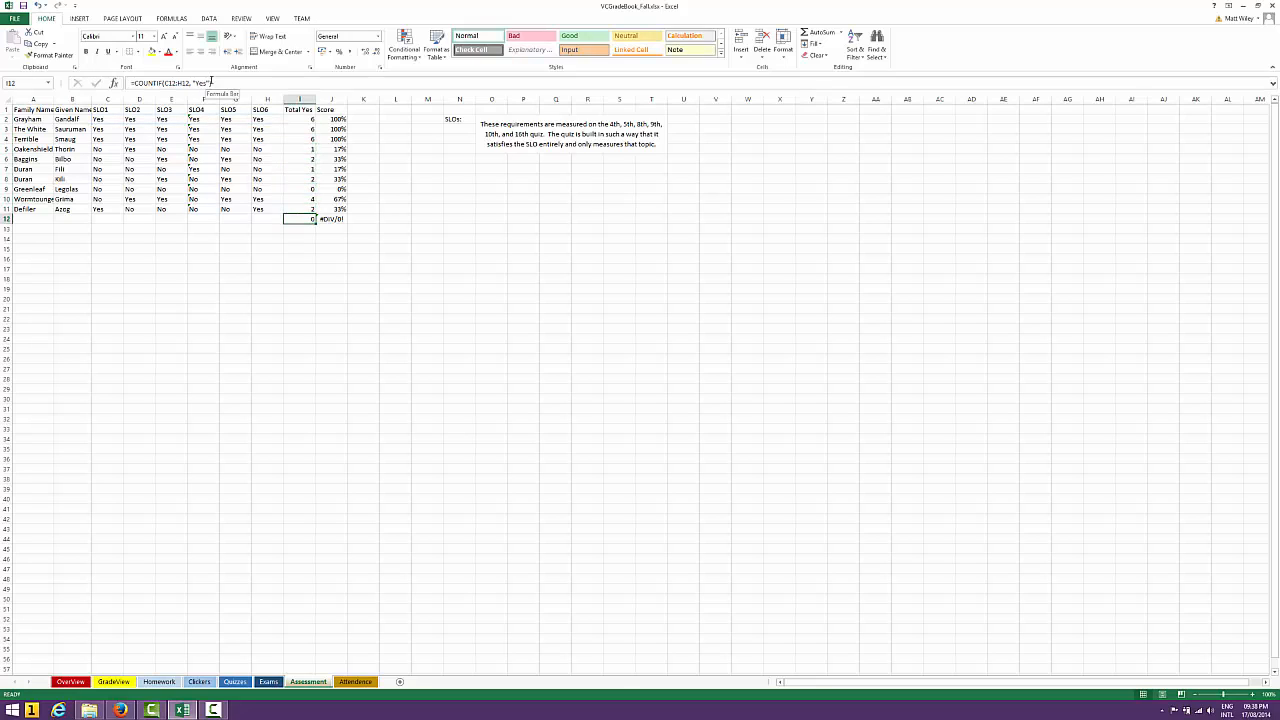
{"action": "key", "text": "Up"}
Examine the Score formulas in column J up to J2, then view the GradeView sheet and return to Assessment
{"action": "key", "text": "Right"}
{"action": "key", "text": "Up"}
{"action": "key", "text": "Up"}
{"action": "key", "text": "Up"}
{"action": "key", "text": "Up"}
{"action": "key", "text": "Up"}
{"action": "key", "text": "Up"}
{"action": "key", "text": "Up"}
{"action": "key", "text": "Up"}
{"action": "key", "text": "Up"}
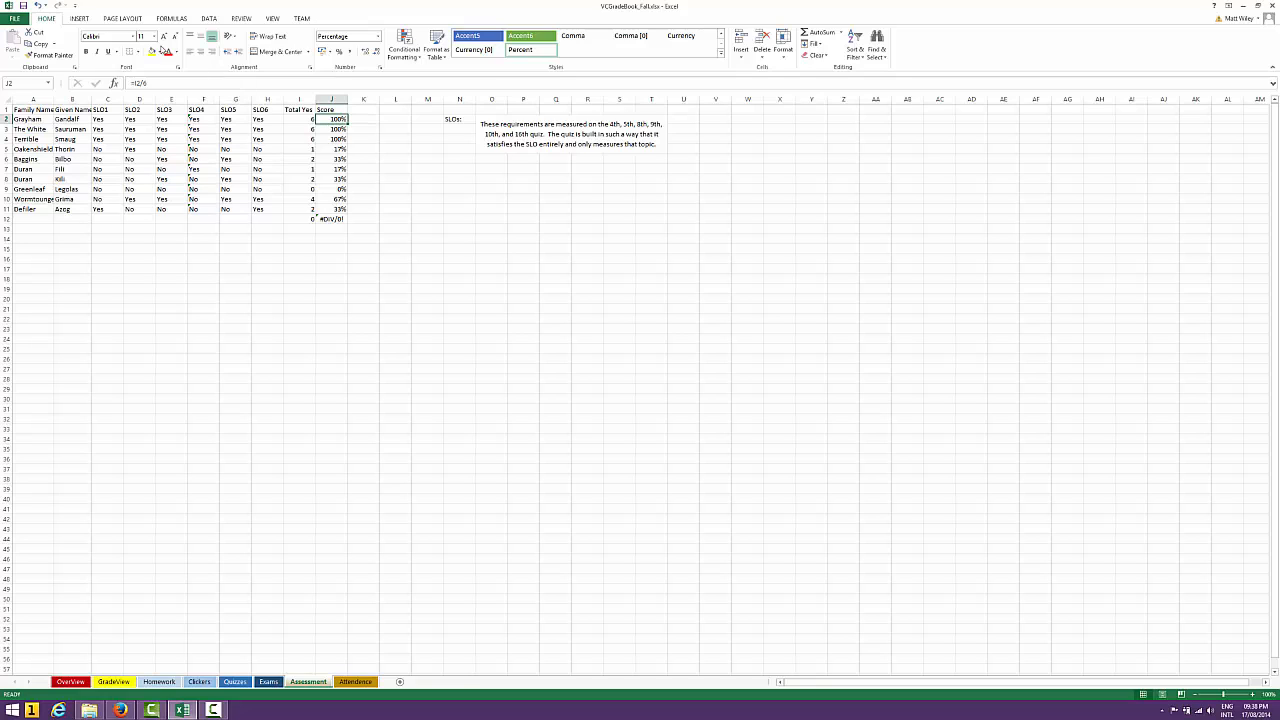
{"action": "left_click", "coordinate": [113, 683]}
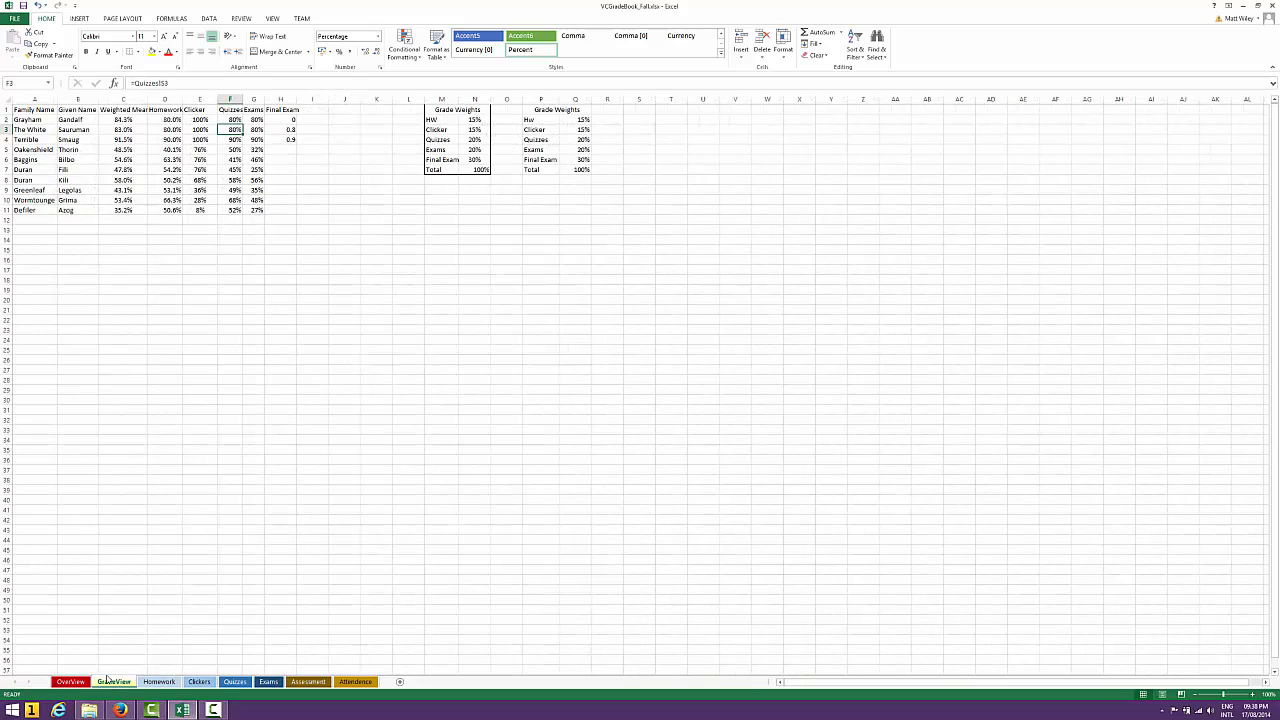
{"action": "left_click", "coordinate": [308, 682]}
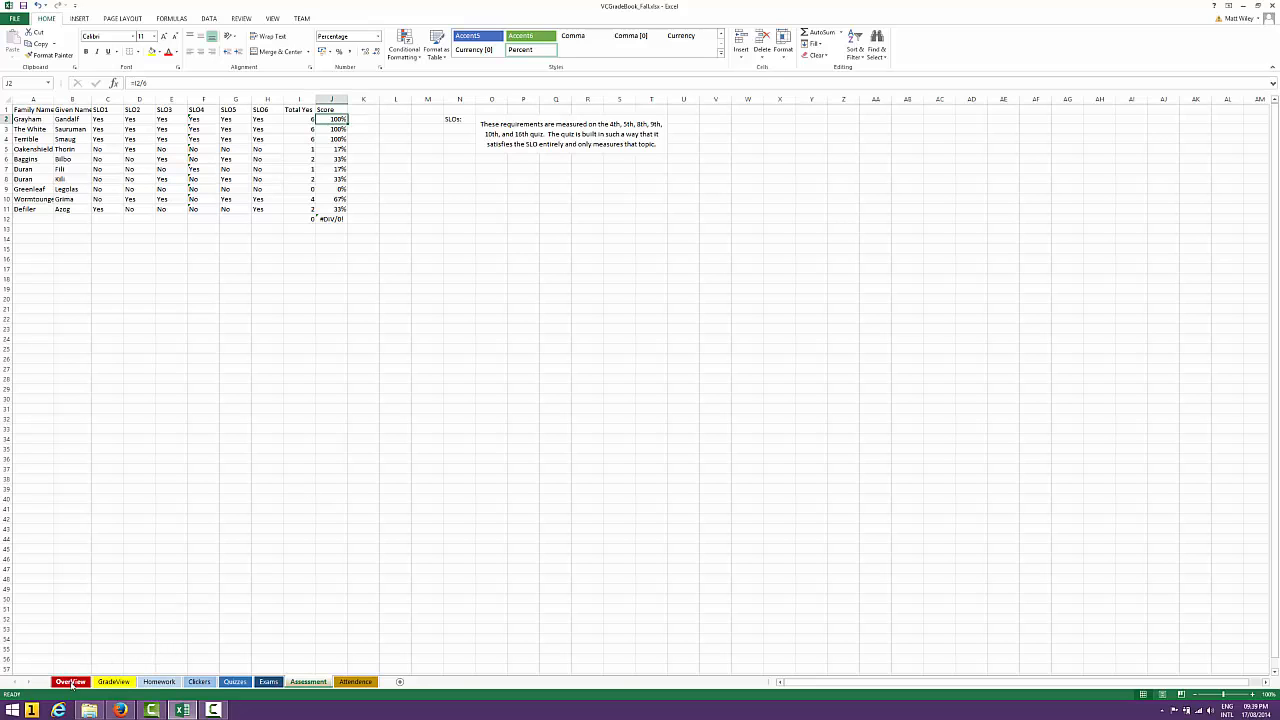
On the OverView sheet, examine the SLO formulas in column G and their links to the Assessment scores
{"action": "left_click", "coordinate": [70, 682]}
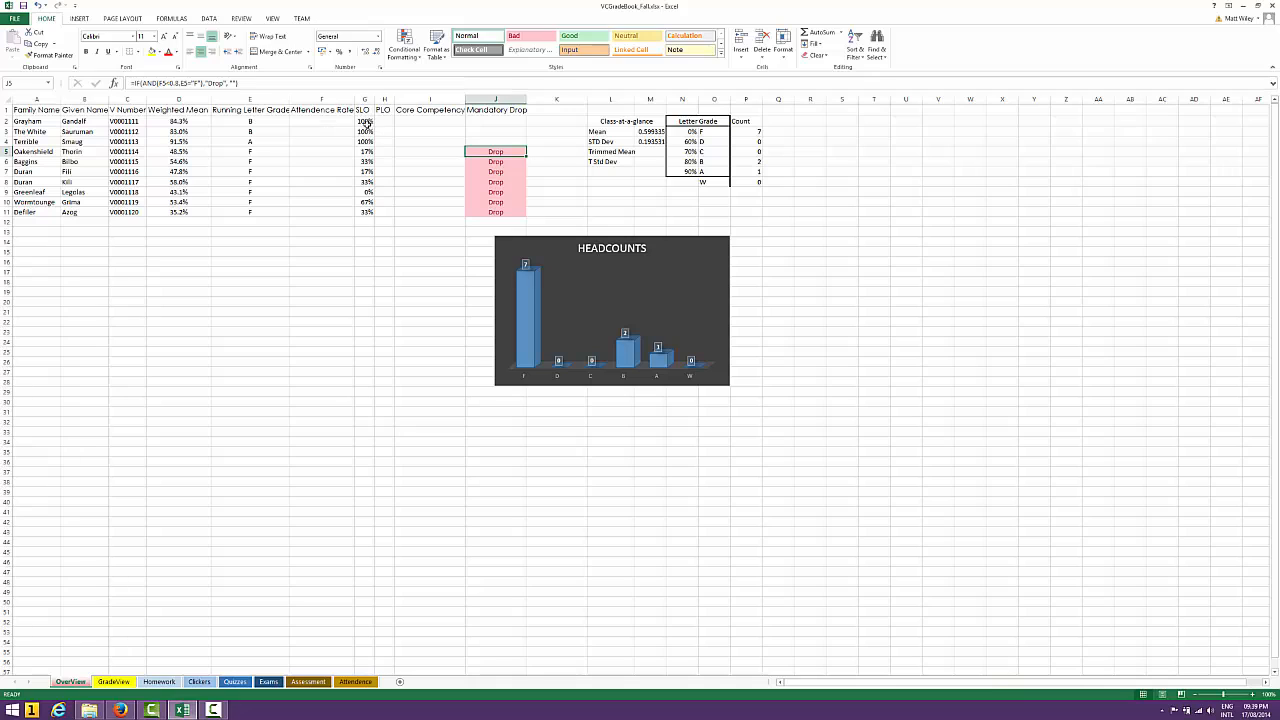
{"action": "key", "text": "Down"}
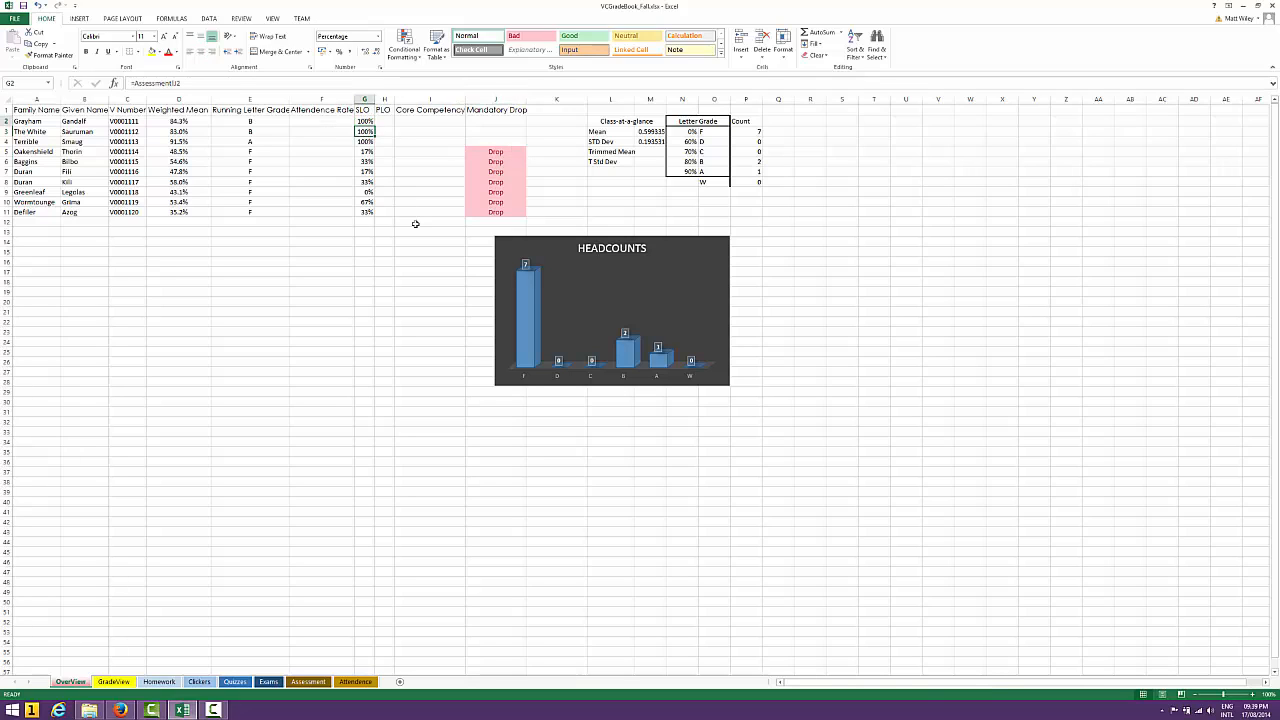
{"action": "key", "text": "Up"}
{"action": "key", "text": "Up"}
{"action": "key", "text": "Down"}
{"action": "key", "text": "Down"}
{"action": "key", "text": "Up"}
{"action": "key", "text": "Down"}
{"action": "key", "text": "Down"}
{"action": "key", "text": "Up"}
{"action": "key", "text": "Down"}
{"action": "key", "text": "Down"}
{"action": "key", "text": "Down"}
{"action": "key", "text": "Up"}
{"action": "key", "text": "Up"}
{"action": "key", "text": "Up"}
{"action": "key", "text": "Up"}
{"action": "key", "text": "Up"}
{"action": "key", "text": "Down"}
{"action": "key", "text": "Down"}
{"action": "key", "text": "Down"}
{"action": "key", "text": "Down"}
{"action": "key", "text": "Down"}
{"action": "key", "text": "Down"}
{"action": "key", "text": "Down"}
{"action": "key", "text": "Down"}
{"action": "key", "text": "Down"}
{"action": "key", "text": "Down"}
{"action": "key", "text": "Up"}
{"action": "key", "text": "Up"}
{"action": "key", "text": "Up"}
{"action": "key", "text": "Up"}
{"action": "key", "text": "Up"}
{"action": "key", "text": "Down"}
{"action": "key", "text": "Down"}
{"action": "key", "text": "Down"}
{"action": "key", "text": "Down"}
{"action": "key", "text": "Up"}
{"action": "key", "text": "Up"}
{"action": "key", "text": "Up"}
{"action": "key", "text": "Up"}
{"action": "key", "text": "Up"}
{"action": "key", "text": "Up"}
{"action": "key", "text": "Up"}
{"action": "key", "text": "Up"}
{"action": "key", "text": "Down"}
{"action": "key", "text": "Down"}
{"action": "key", "text": "Down"}
{"action": "key", "text": "Up"}
{"action": "key", "text": "Up"}
{"action": "key", "text": "Up"}
Compare the Running Letter Grade formulas in column E with the students' SLO percentages in column G
{"action": "left_click", "coordinate": [258, 121]}
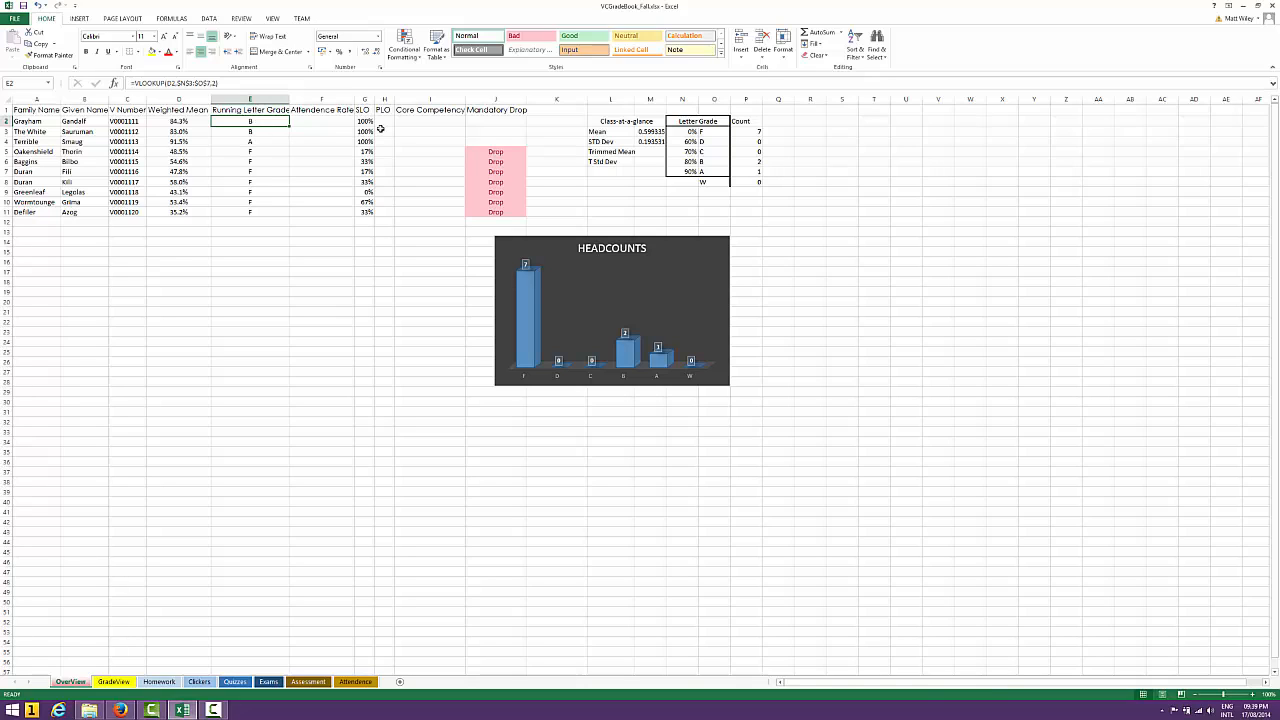
{"action": "key", "text": "Right"}
{"action": "key", "text": "Right"}
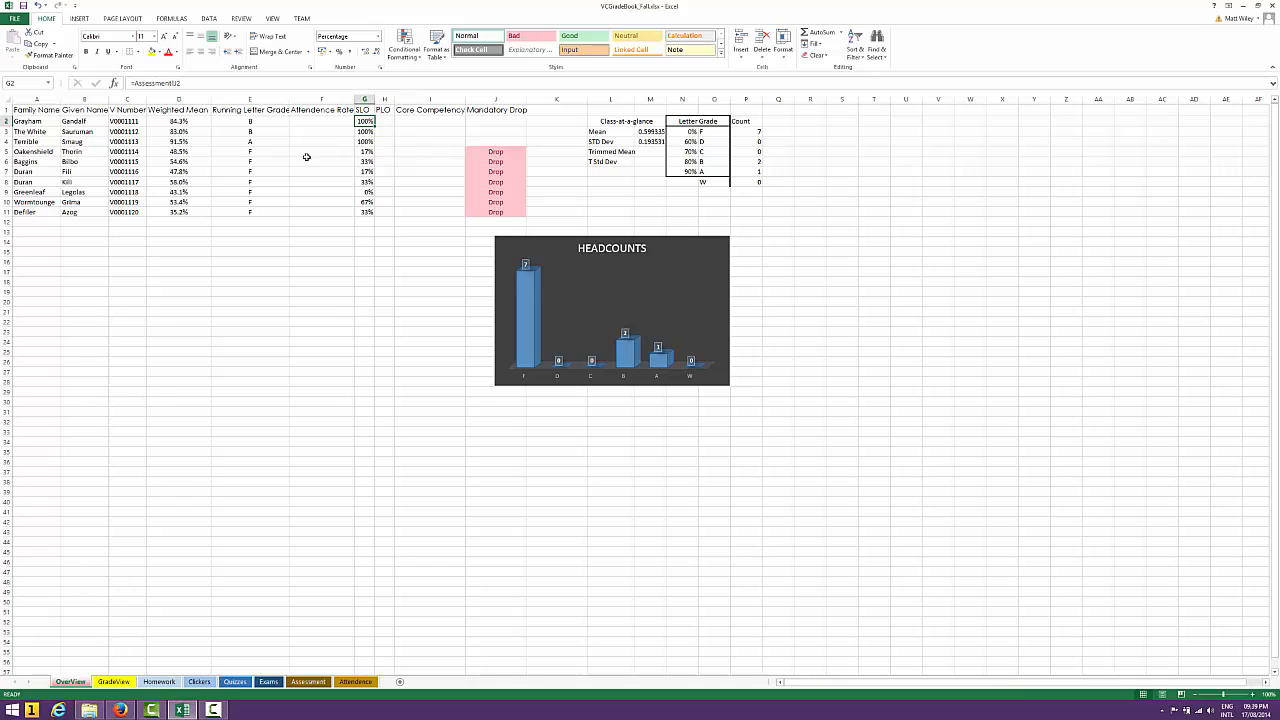
{"action": "left_click", "coordinate": [268, 152]}
{"action": "left_click", "coordinate": [258, 162]}
{"action": "left_click", "coordinate": [260, 172]}
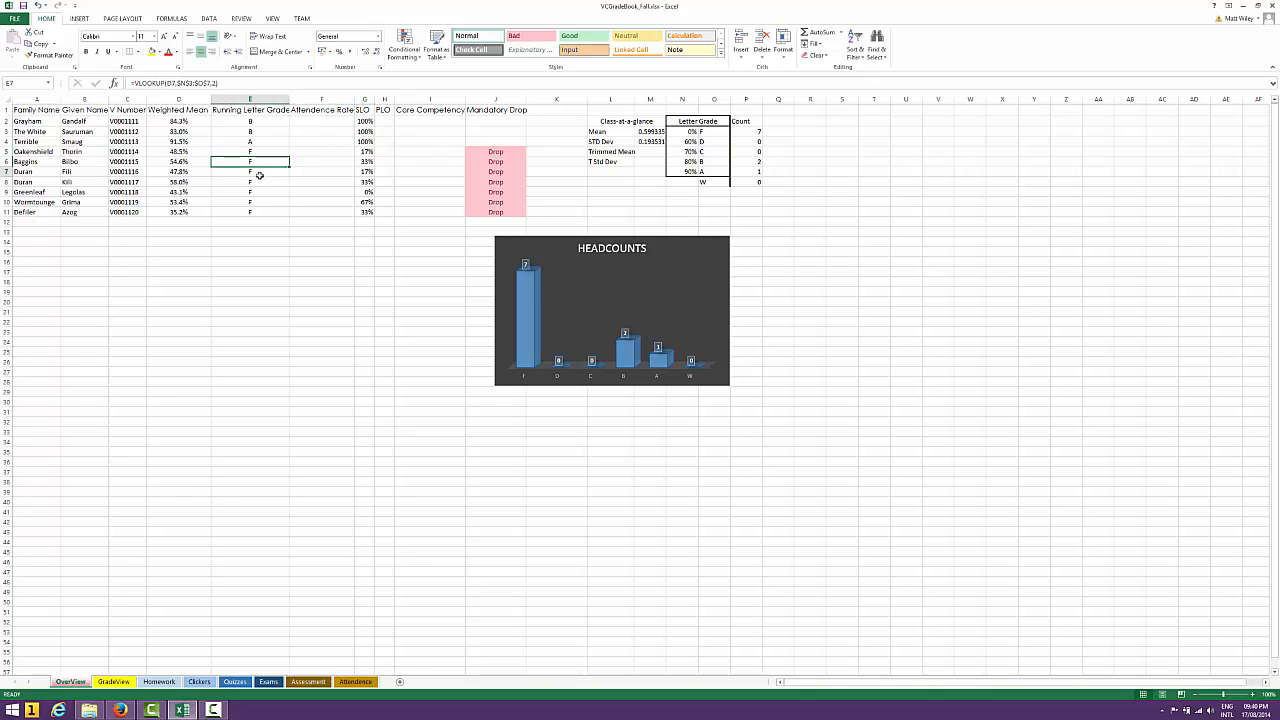
{"action": "left_click", "coordinate": [261, 181]}
{"action": "left_click", "coordinate": [371, 152]}
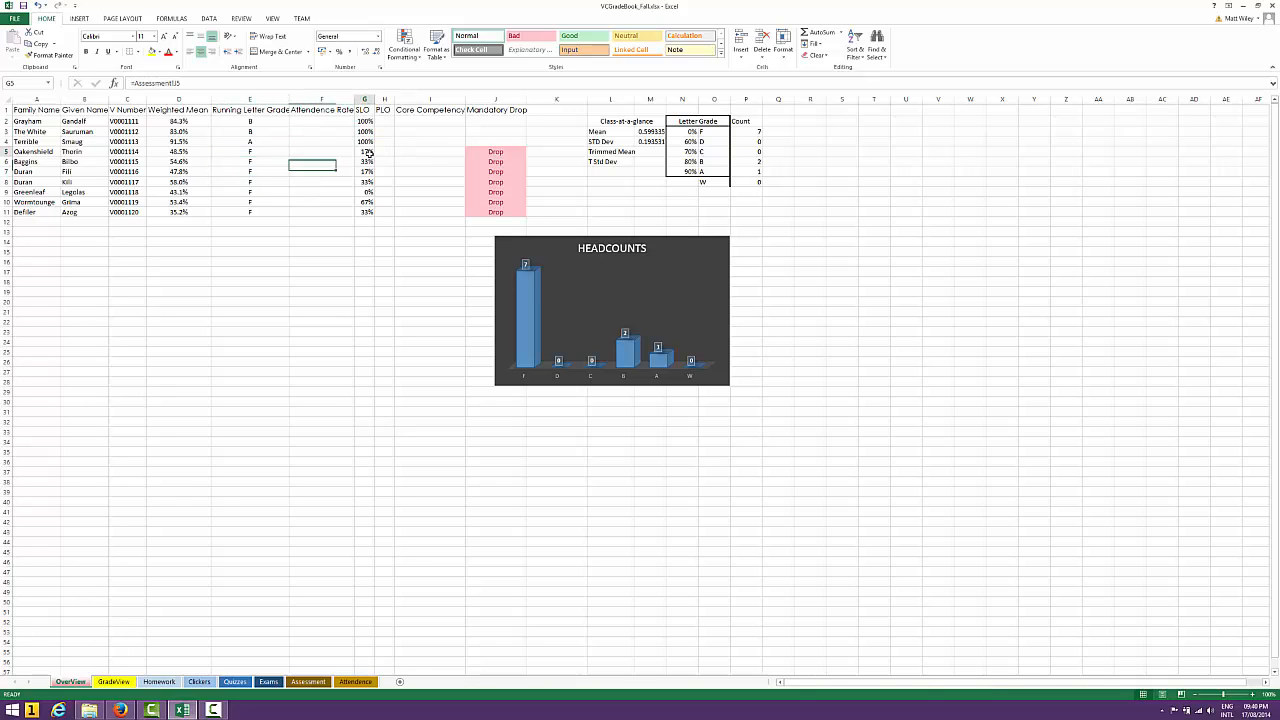
Examine the SLO percentages of the failing students from G5 down alongside their Weighted Mean values
{"action": "key", "text": "Down"}
{"action": "key", "text": "Down"}
{"action": "key", "text": "Down"}
{"action": "key", "text": "Down"}
{"action": "key", "text": "Up"}
{"action": "key", "text": "Up"}
{"action": "key", "text": "Up"}
{"action": "key", "text": "Up"}
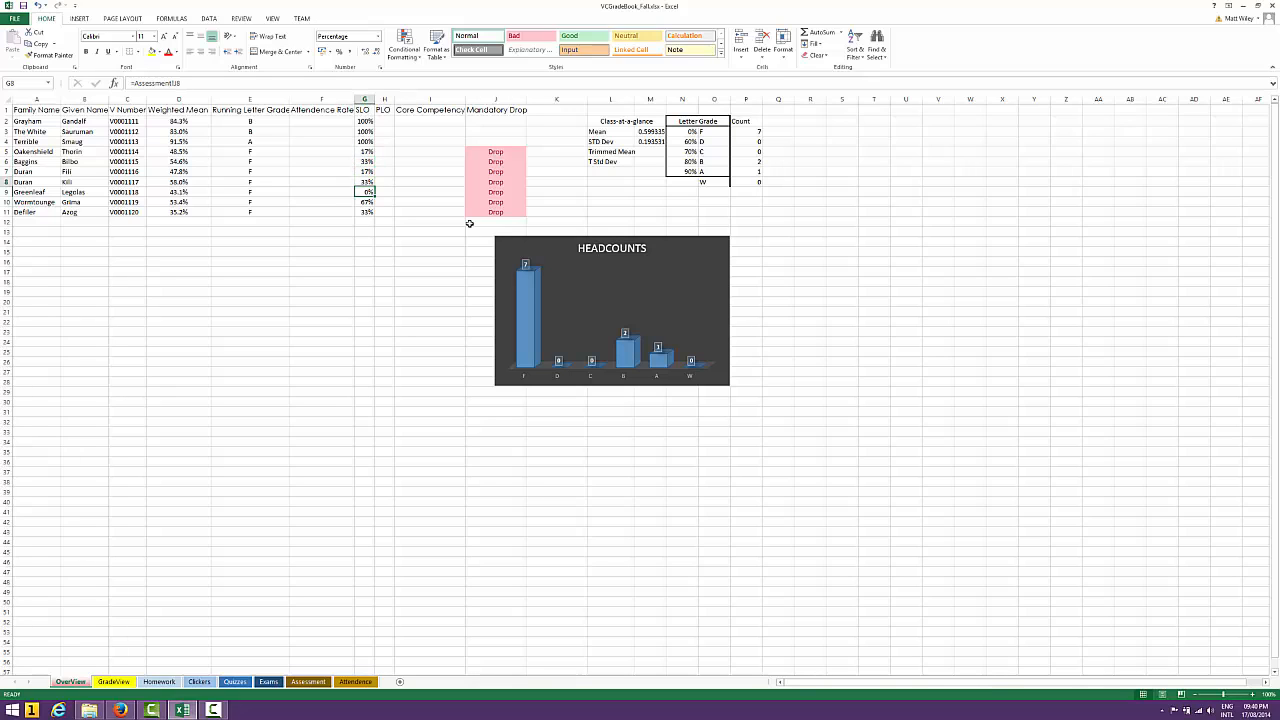
{"action": "key", "text": "Down"}
{"action": "key", "text": "Down"}
{"action": "key", "text": "Left"}
{"action": "key", "text": "Left"}
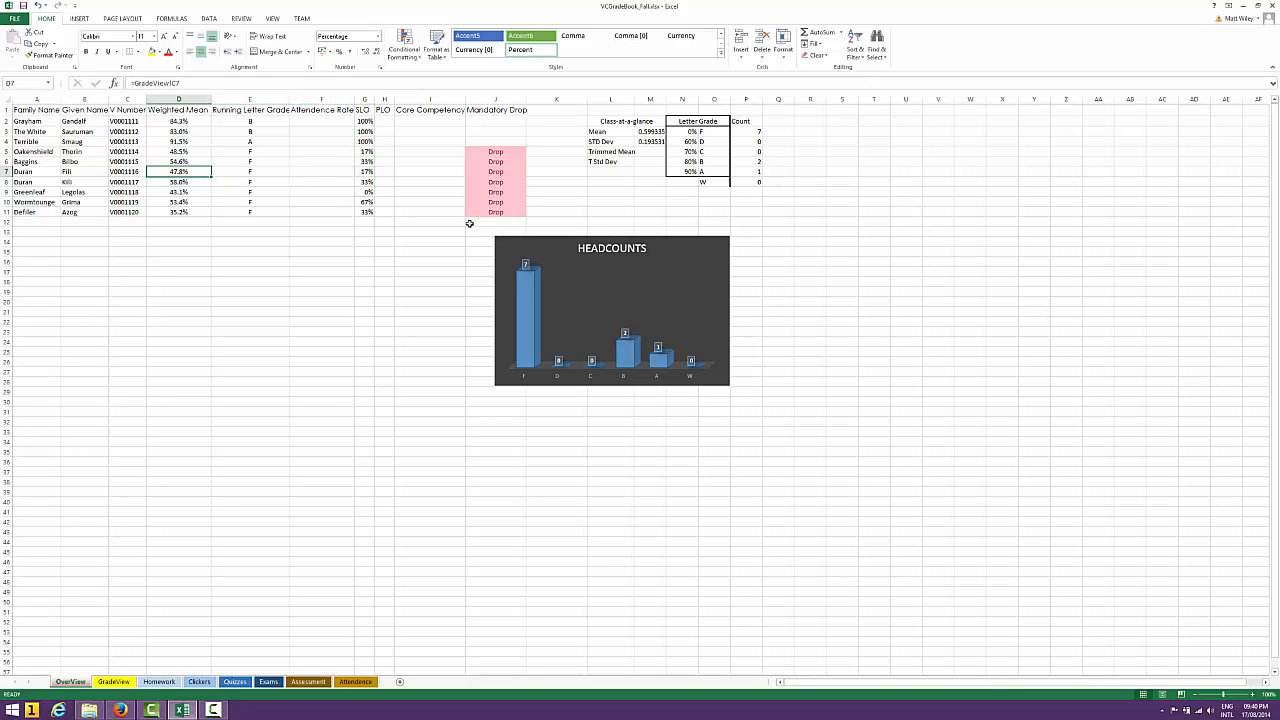
{"action": "key", "text": "Right"}
{"action": "key", "text": "Right"}
{"action": "key", "text": "Right"}
{"action": "key", "text": "Left"}
{"action": "key", "text": "Up"}
{"action": "key", "text": "Up"}
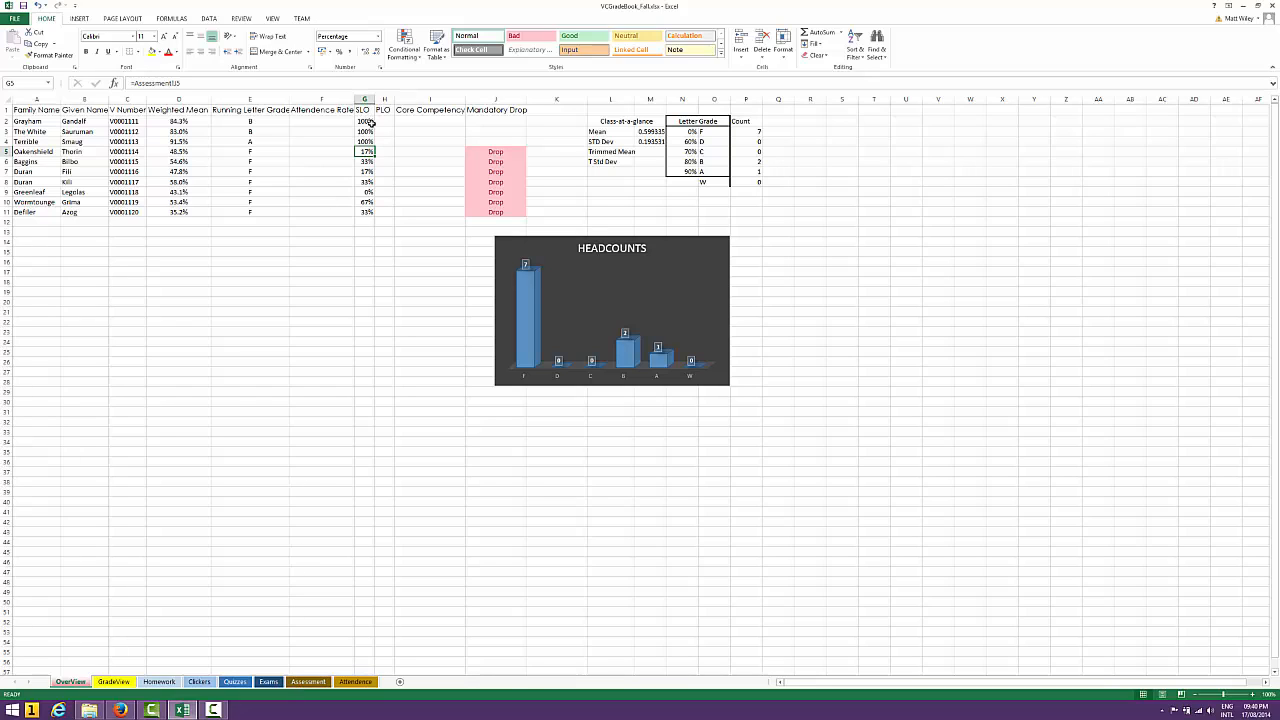
Select I4 in the Core Competency column, view the Assessment sheet once more, and return to OverView
{"action": "left_click", "coordinate": [409, 142]}
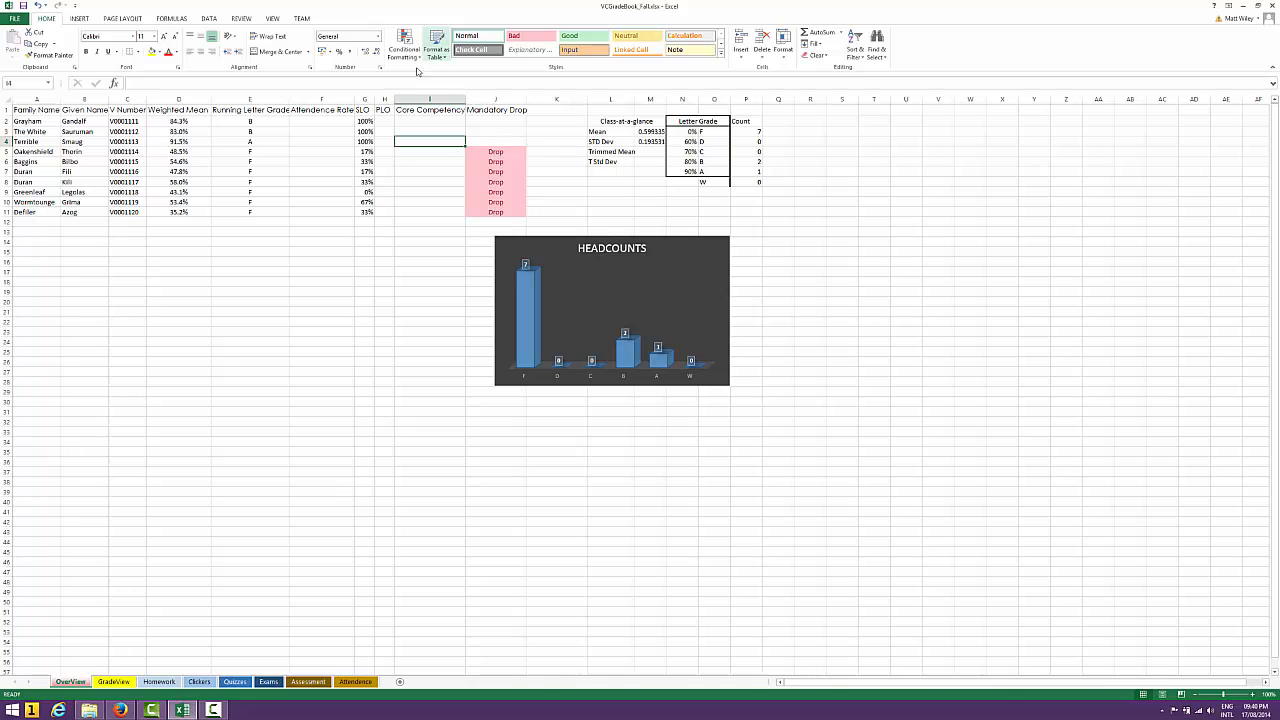
{"action": "left_click", "coordinate": [300, 682]}
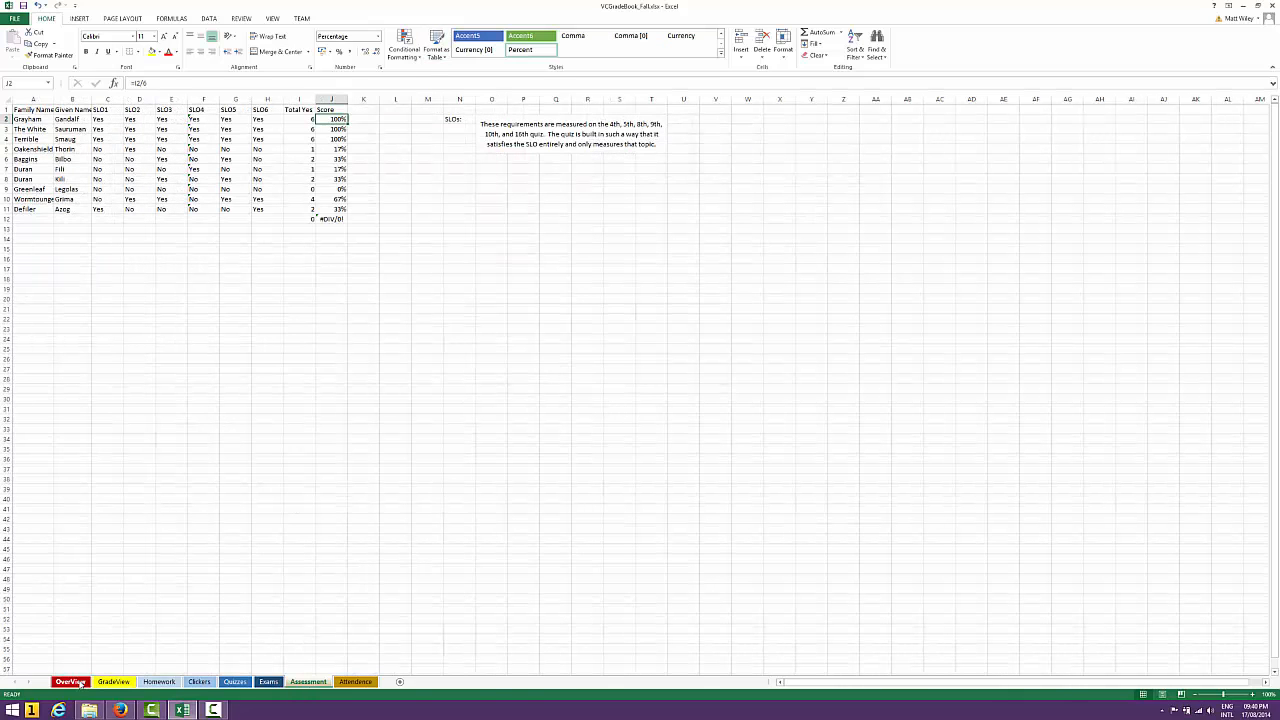
{"action": "left_click", "coordinate": [71, 682]}
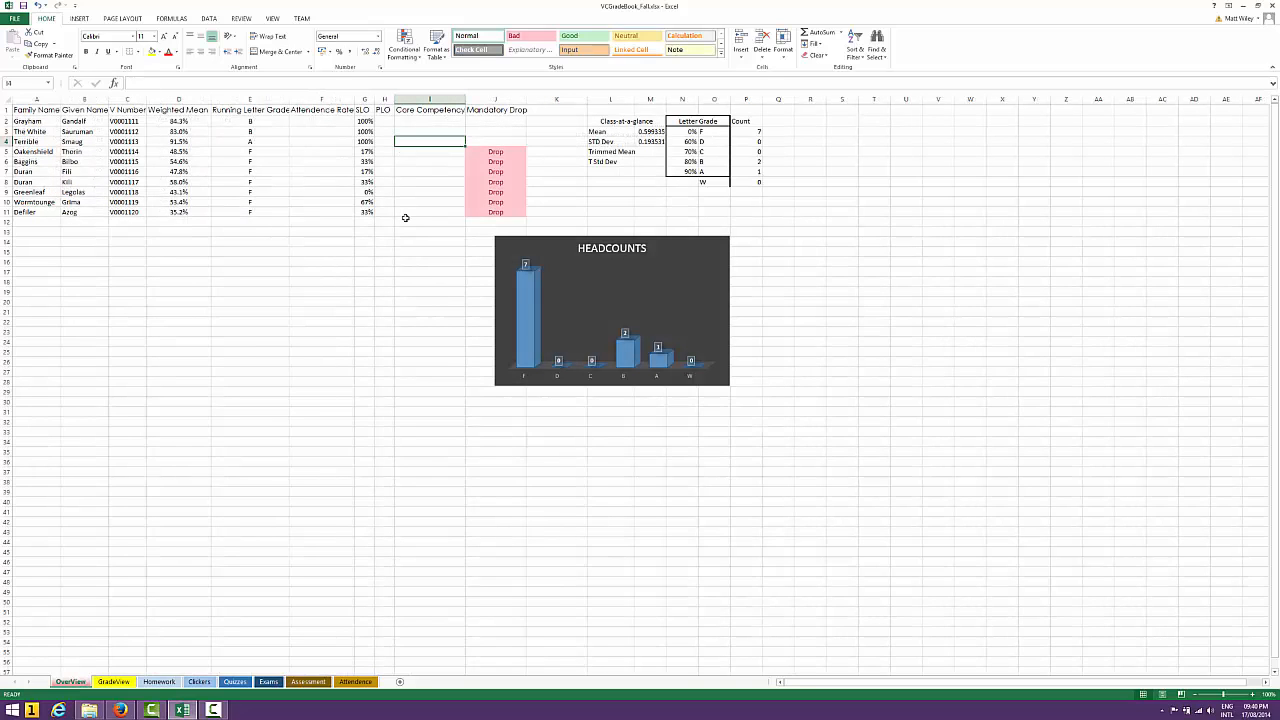
Check the Quizzes sheet, return to OverView and re-enter the class Mean formula =AVERAGE(D2:D11) in M3
{"action": "left_click", "coordinate": [237, 682]}
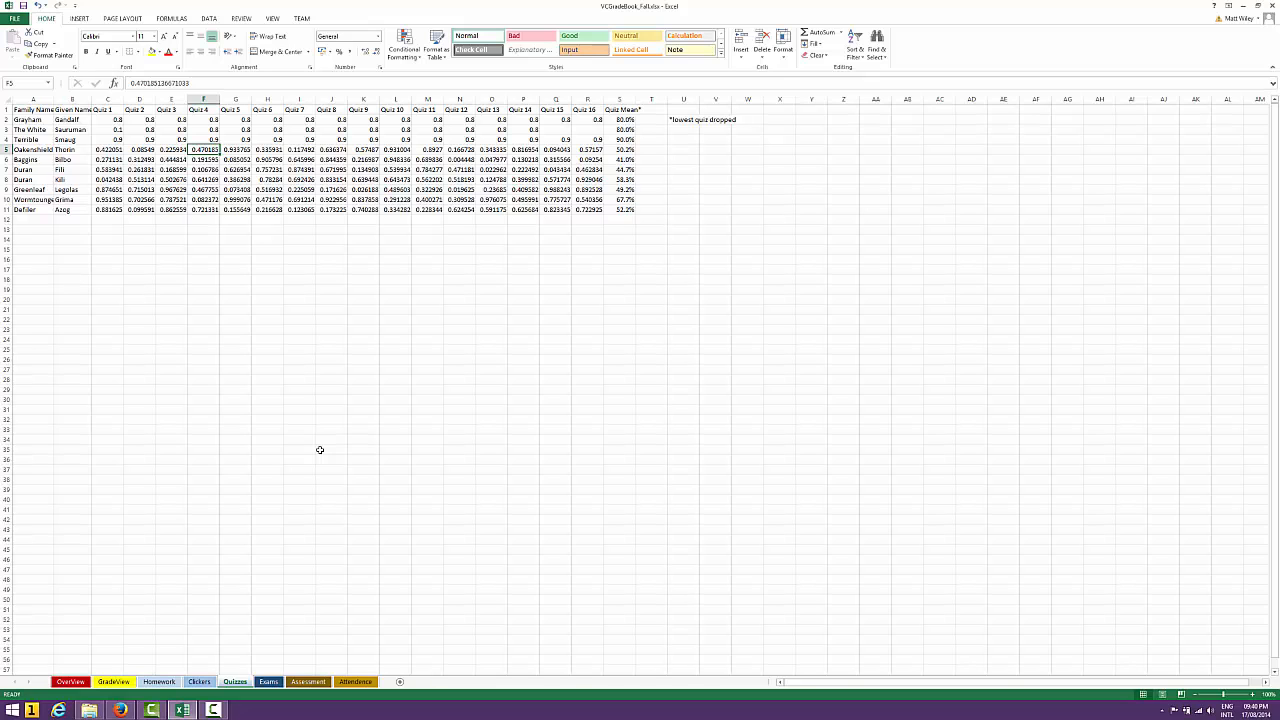
{"action": "left_click", "coordinate": [72, 684]}
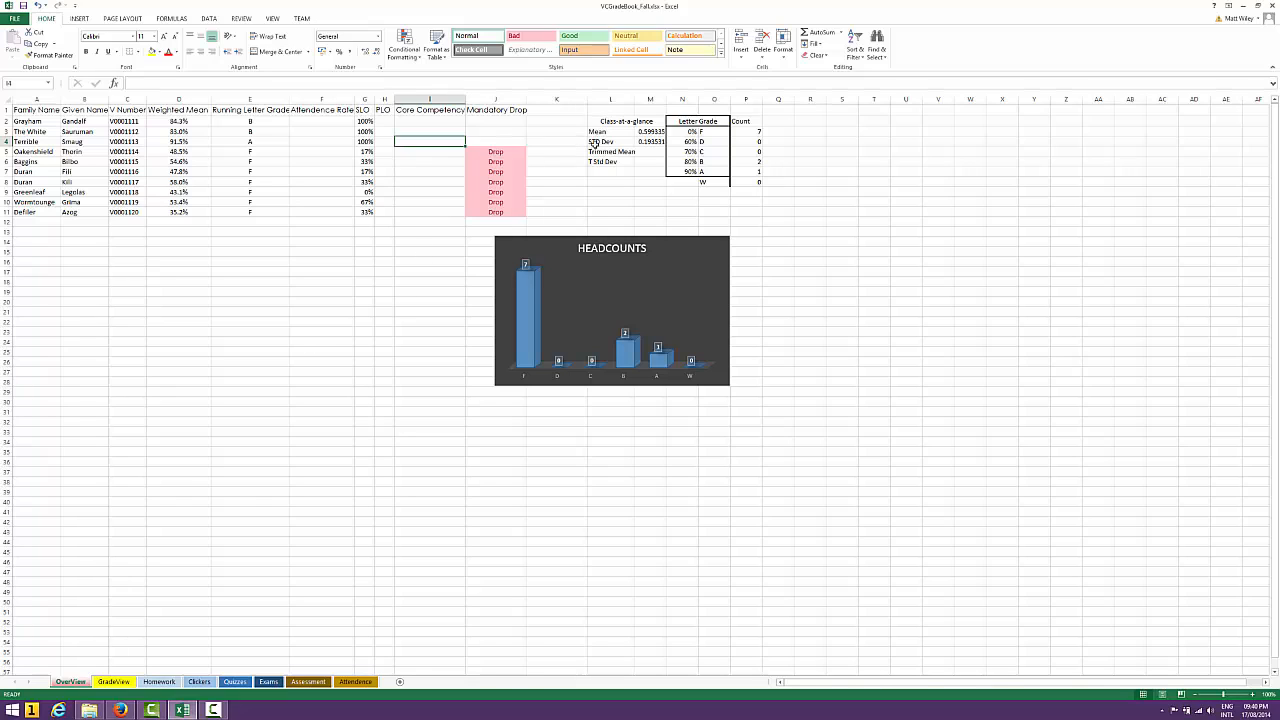
{"action": "left_click", "coordinate": [625, 134]}
{"action": "left_click", "coordinate": [650, 132]}
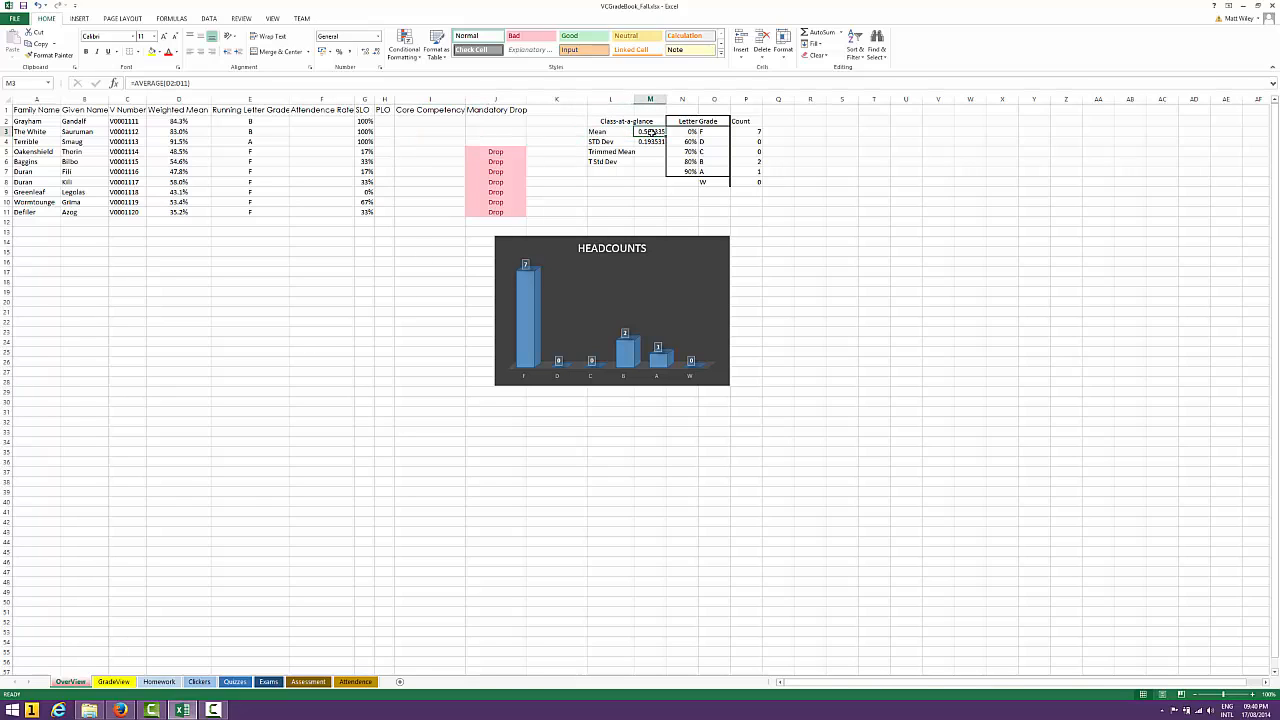
{"action": "left_click", "coordinate": [384, 83]}
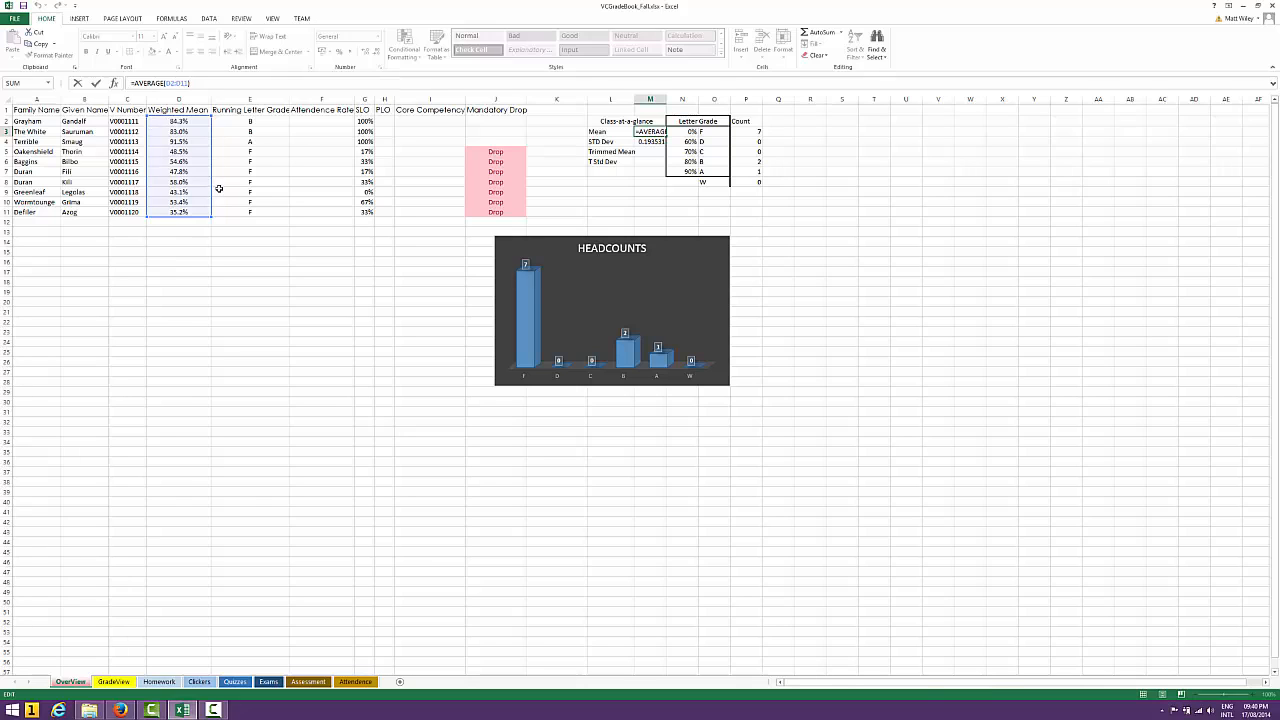
{"action": "key", "text": "ctrl+Return"}
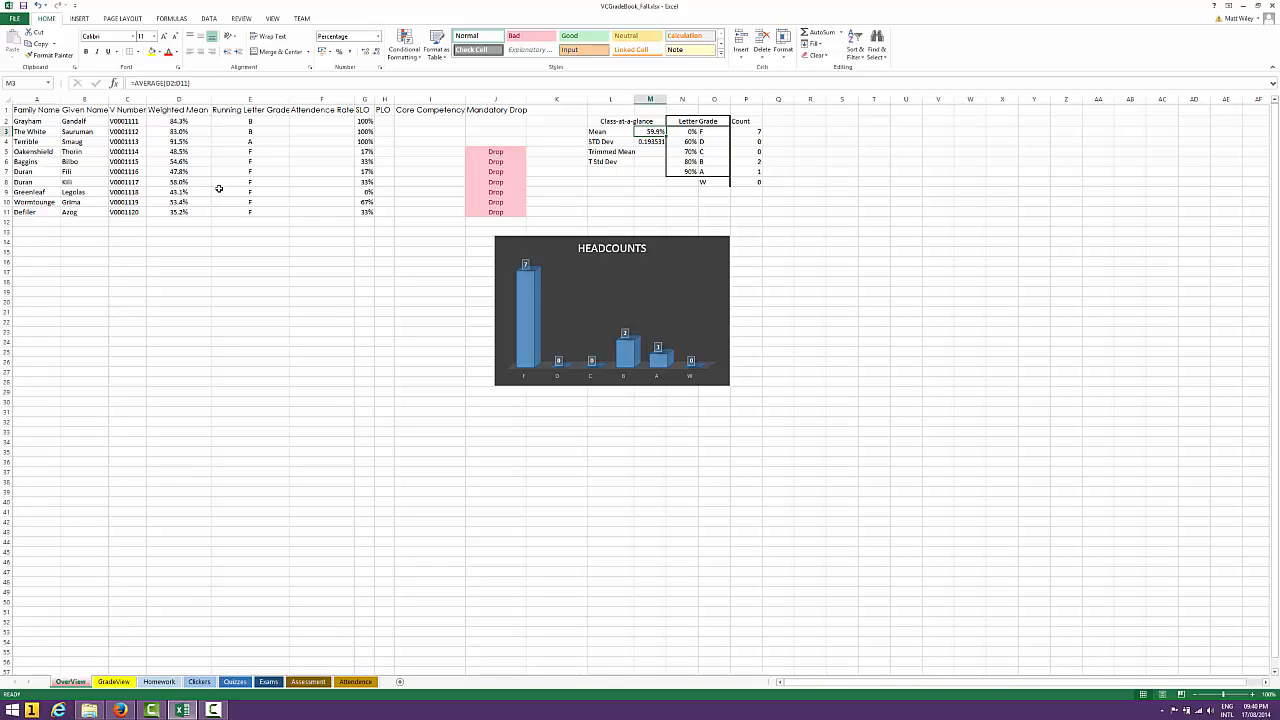
Check the STD Dev formula in M4 and autofit column L to the Trimmed Mean label
{"action": "key", "text": "Down"}
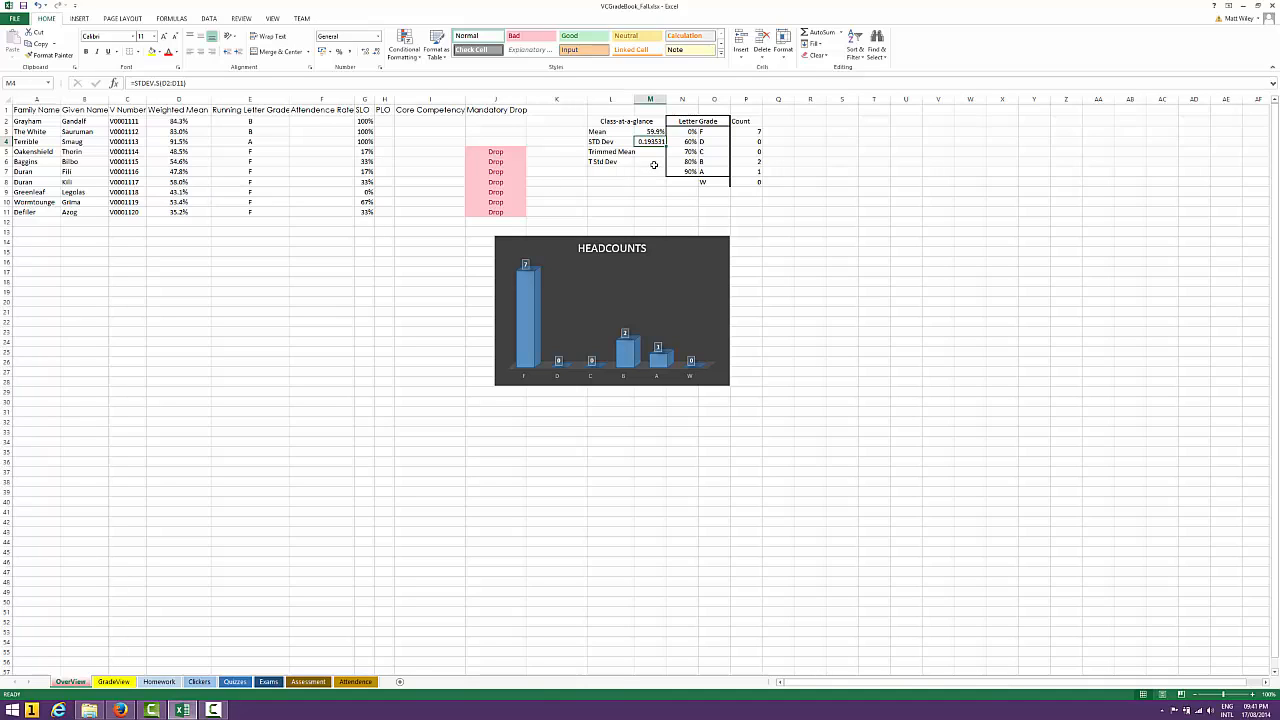
{"action": "left_click", "coordinate": [640, 152]}
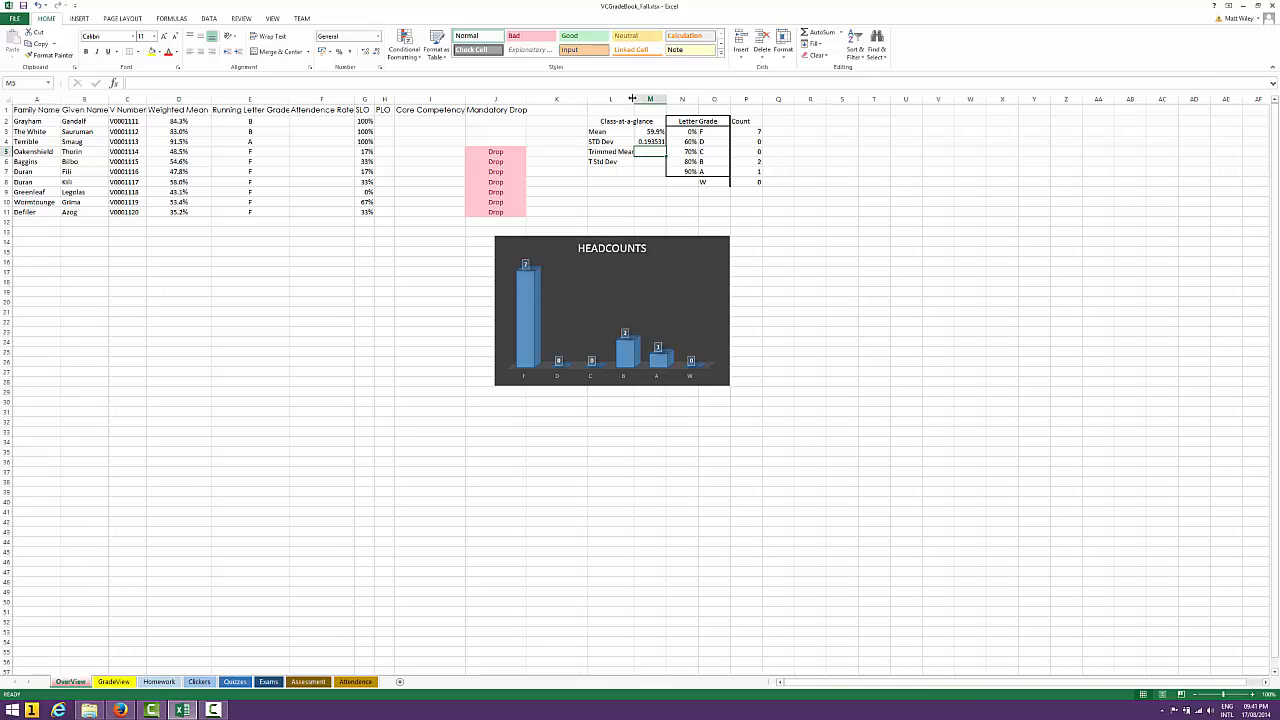
{"action": "double_click", "coordinate": [632, 98]}
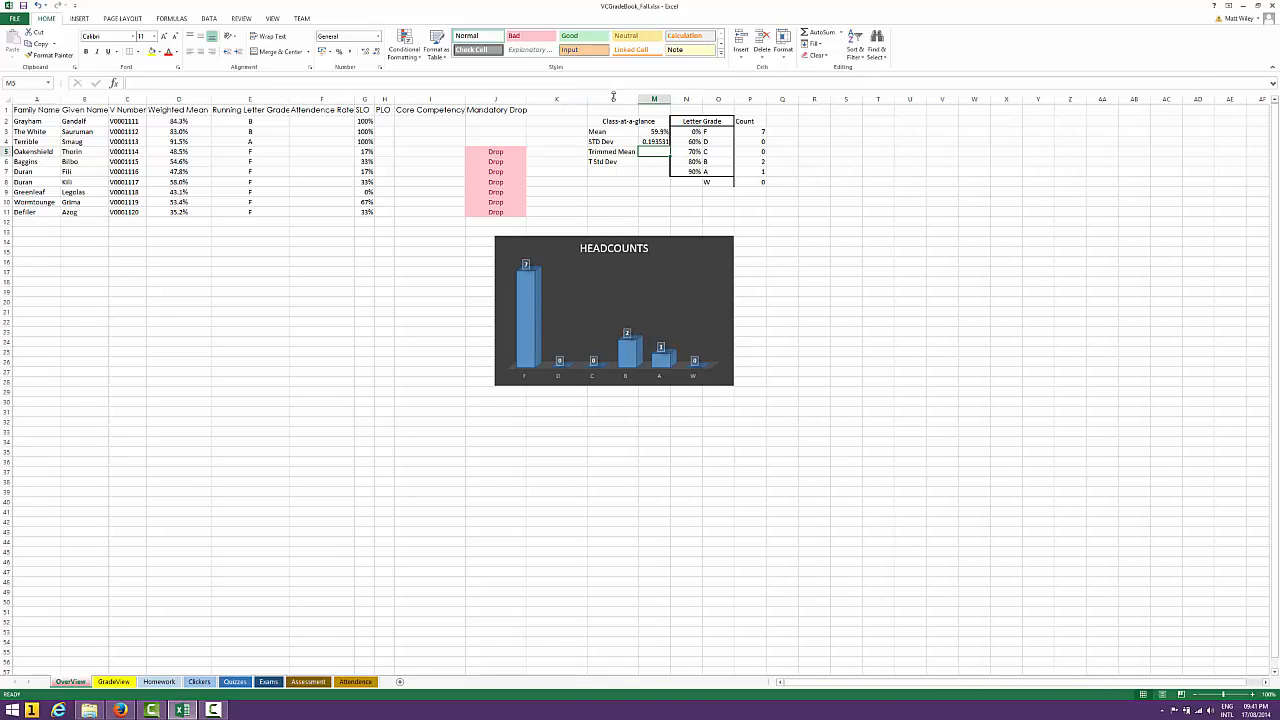
{"action": "left_click", "coordinate": [647, 163]}
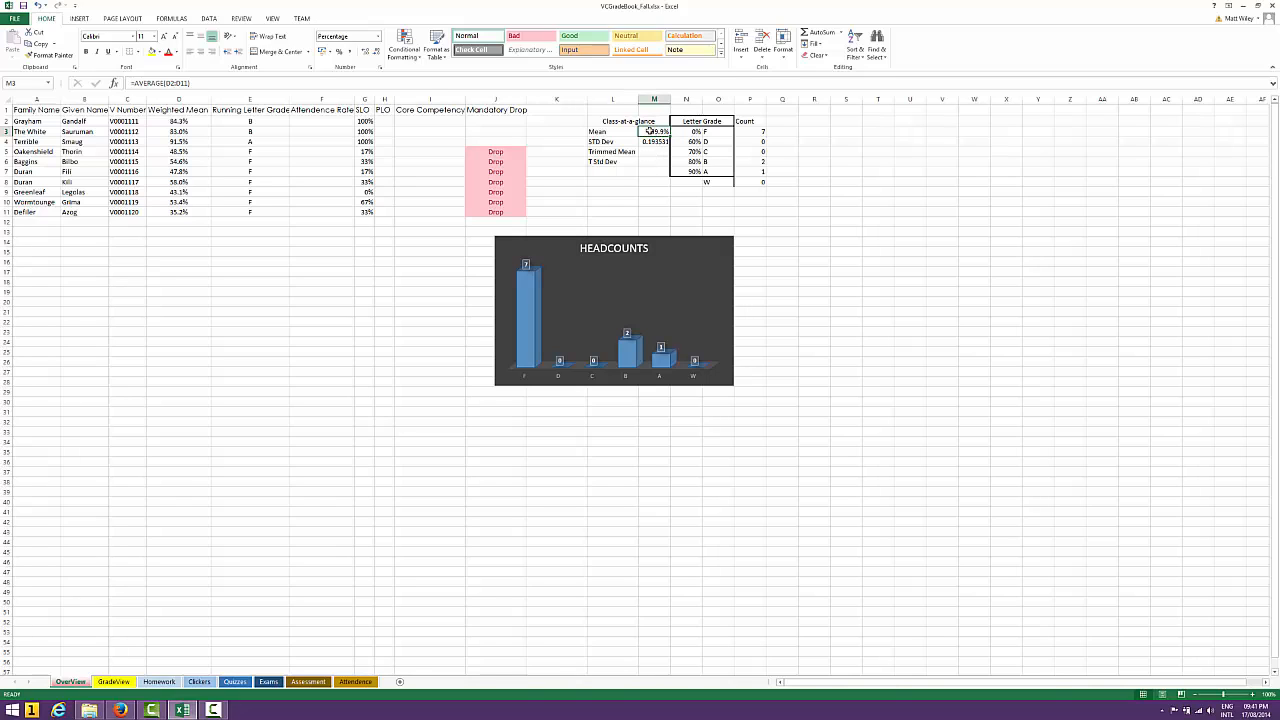
{"action": "left_click", "coordinate": [656, 152]}
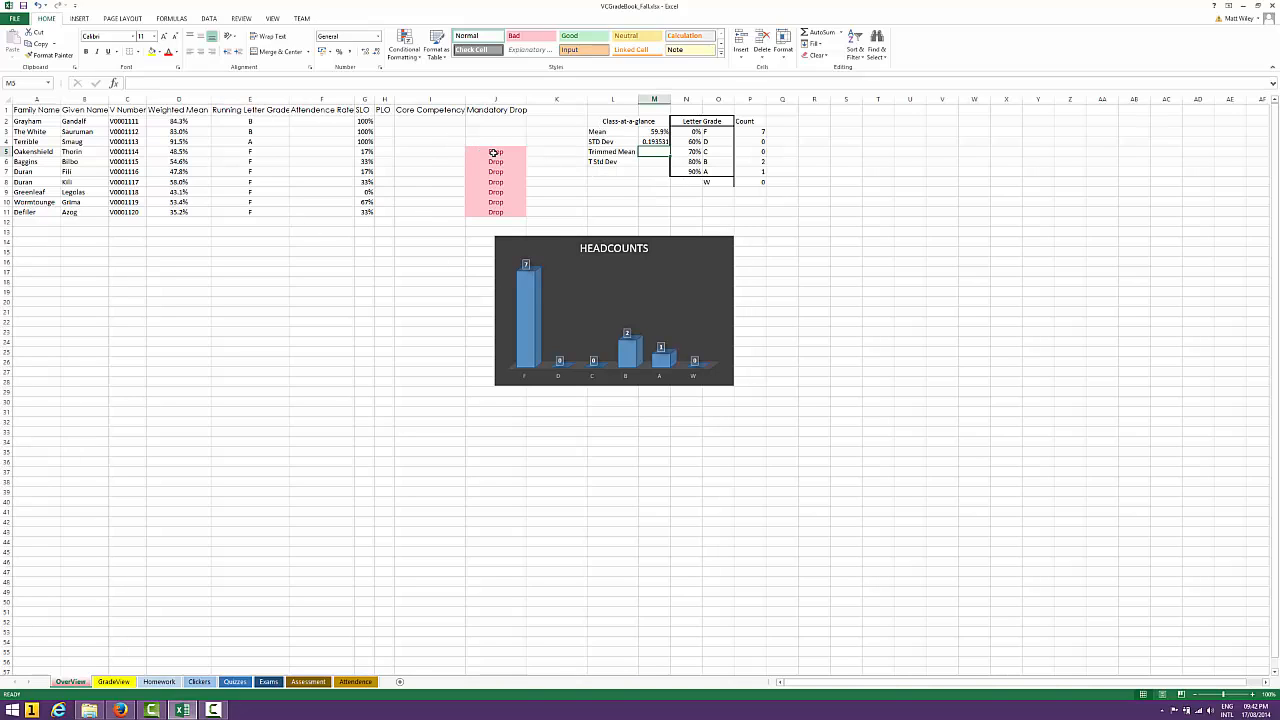
On the Attendence sheet, examine the Average formula in E9 that pulls a failing student's mean from OverView
{"action": "left_click", "coordinate": [358, 682]}
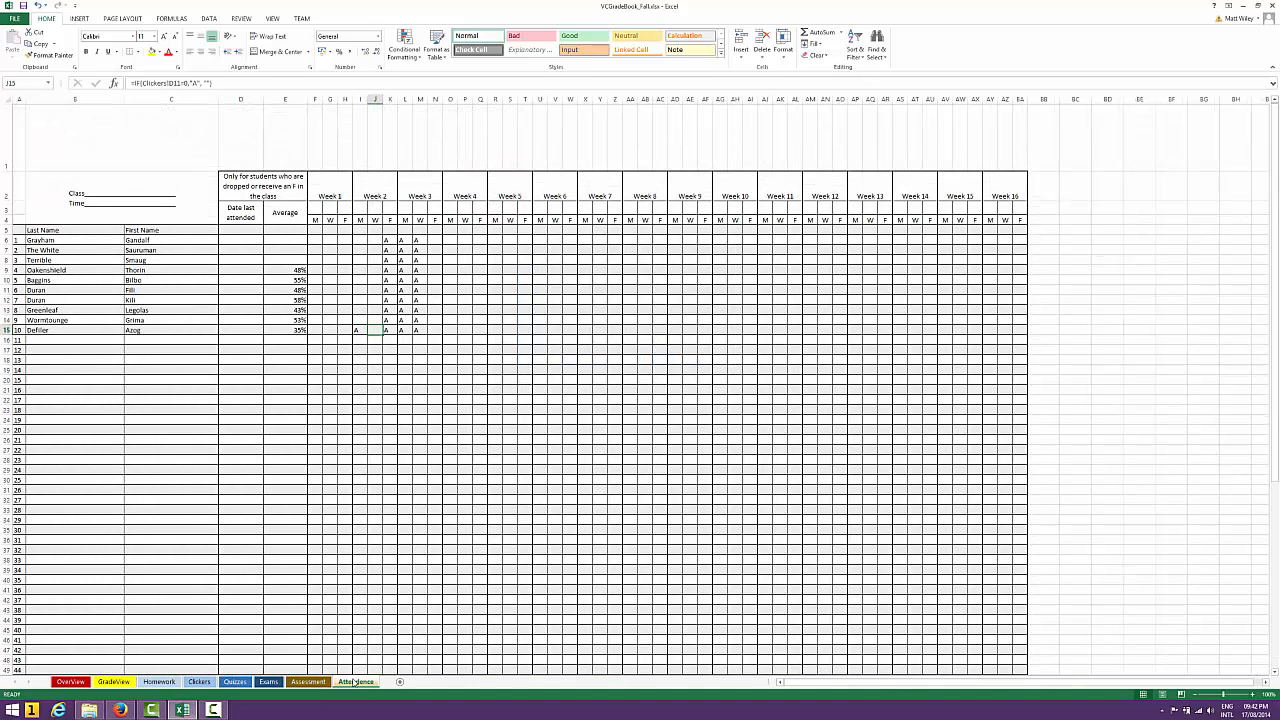
{"action": "left_click", "coordinate": [299, 270]}
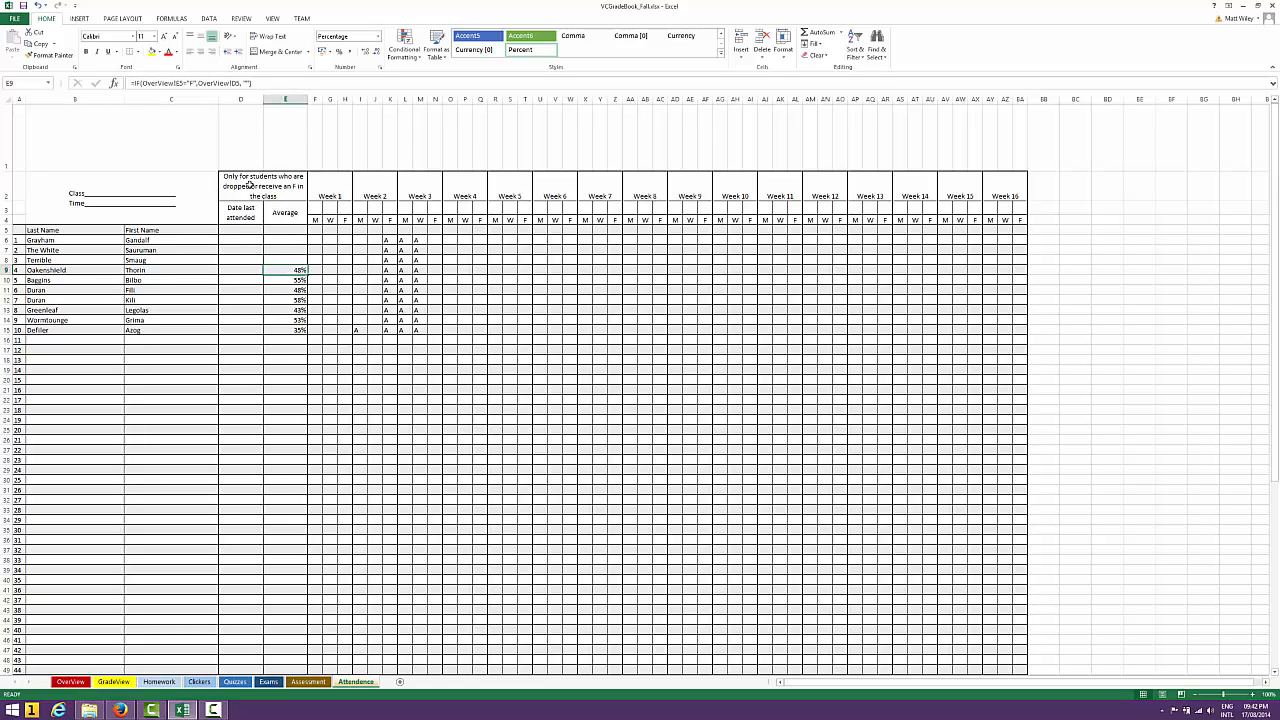
{"action": "left_click", "coordinate": [258, 83]}
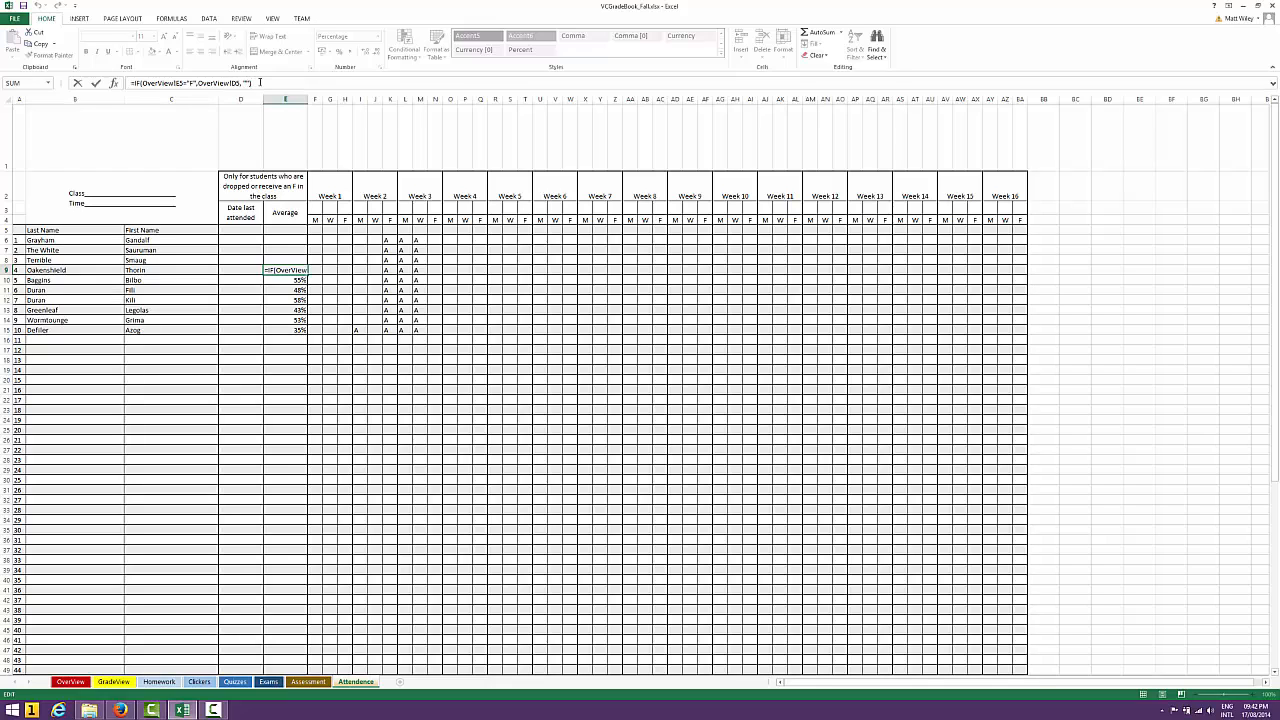
{"action": "key", "text": "Return"}
Examine the other Average formulas on Attendence from E6 down to E15, and return to OverView
{"action": "key", "text": "Up"}
{"action": "key", "text": "Up"}
{"action": "key", "text": "Up"}
{"action": "key", "text": "Up"}
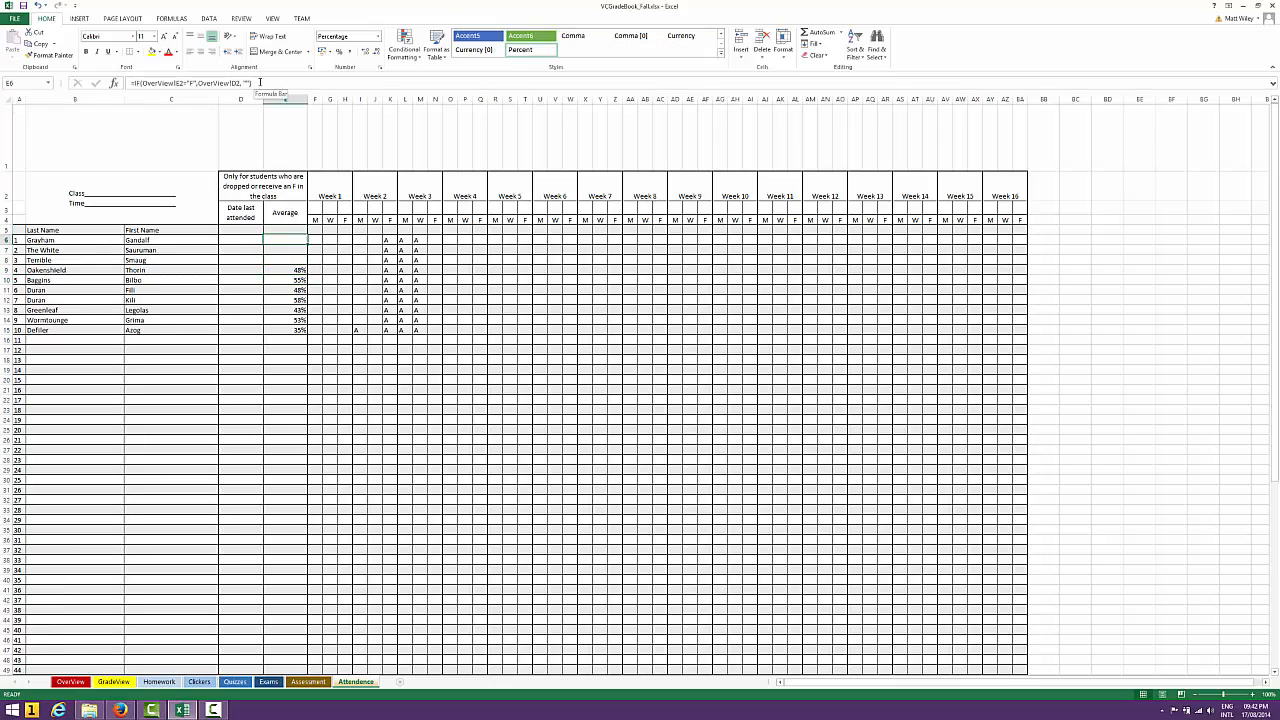
{"action": "key", "text": "Down"}
{"action": "key", "text": "Down"}
{"action": "key", "text": "Down"}
{"action": "key", "text": "Down"}
{"action": "key", "text": "Down"}
{"action": "key", "text": "Down"}
{"action": "key", "text": "Down"}
{"action": "key", "text": "Down"}
{"action": "key", "text": "Down"}
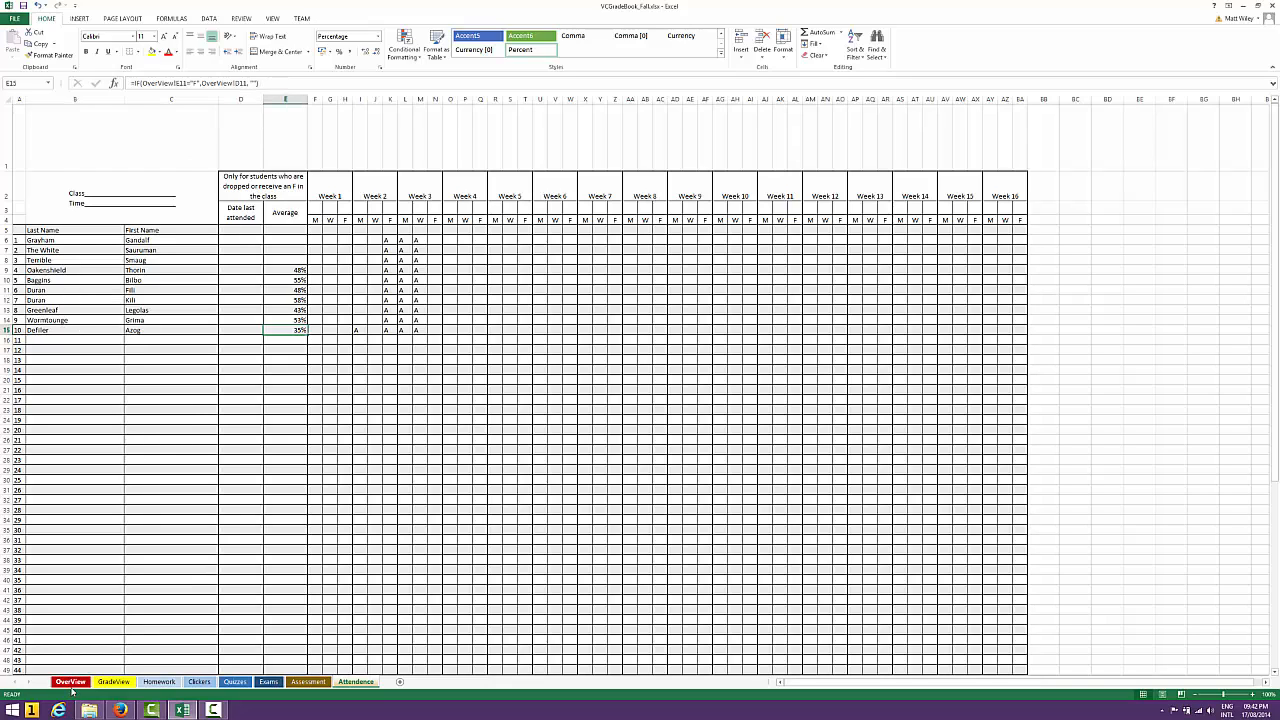
{"action": "left_click", "coordinate": [70, 683]}
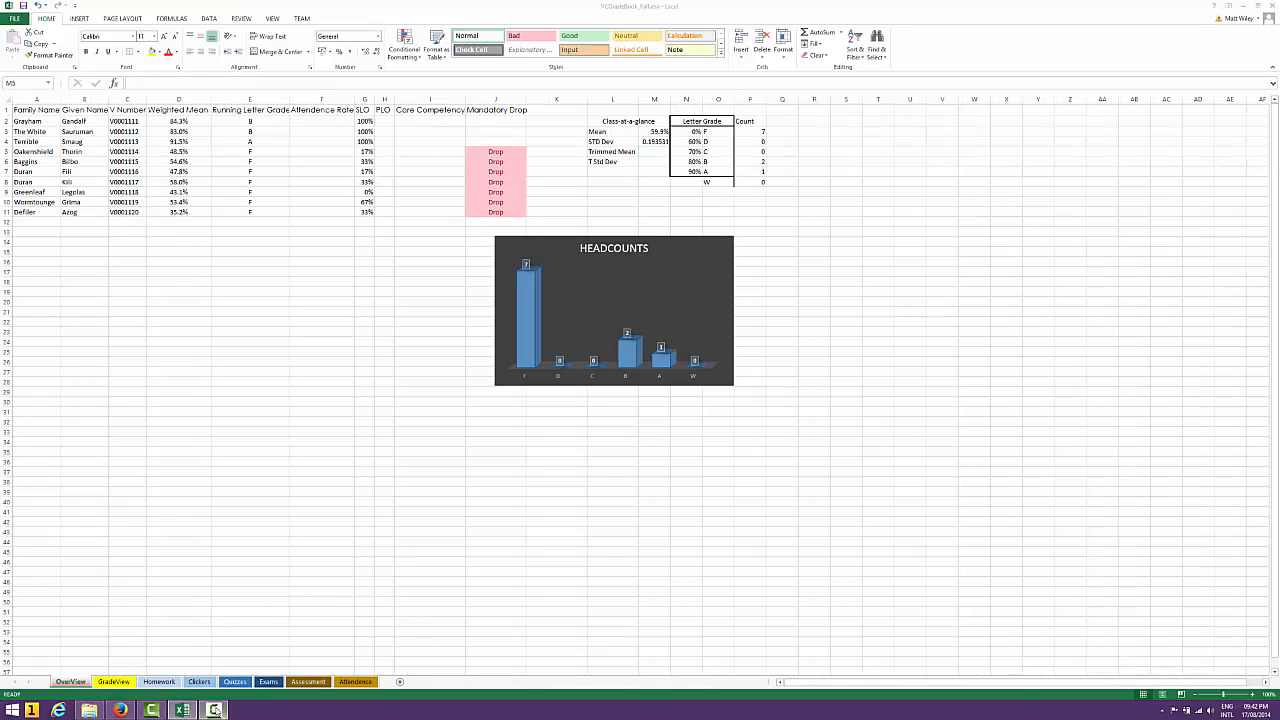
{"action": "left_click", "coordinate": [213, 710]}
{"action": "left_click", "coordinate": [213, 710]}
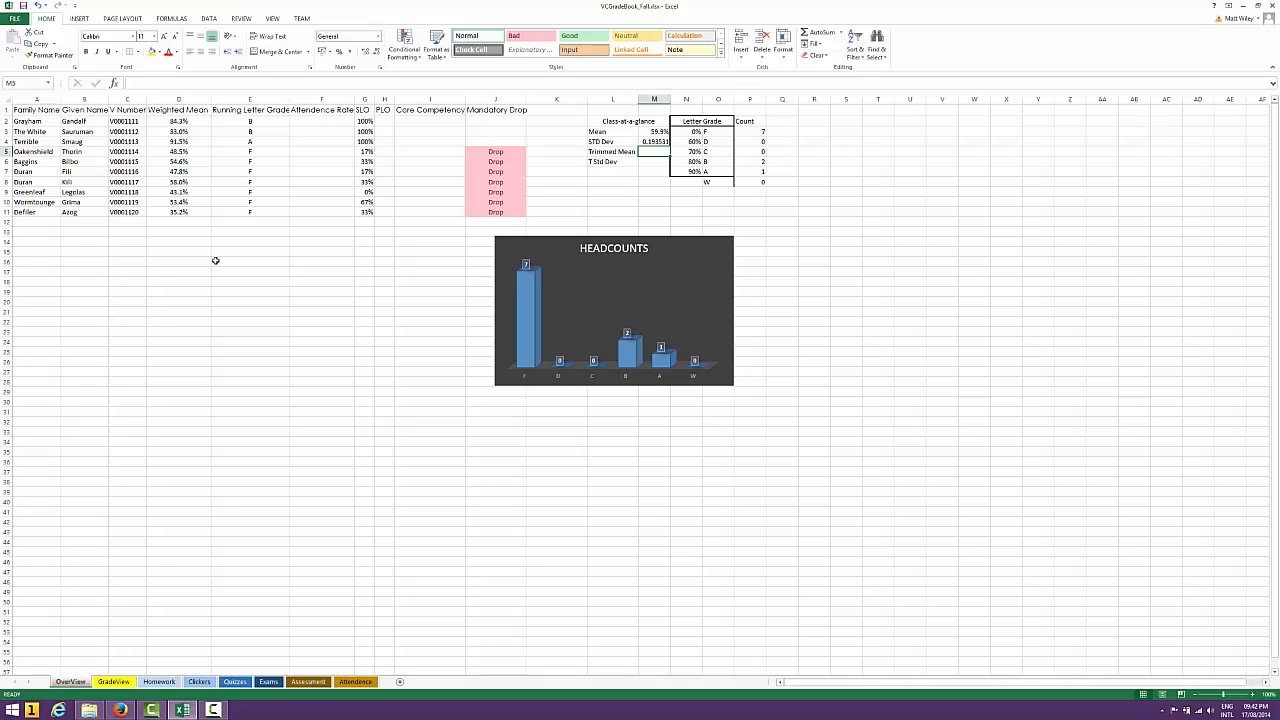
Inspect the Running Letter Grade VLOOKUP formula in E2 and the cell ranges it references
{"action": "left_click", "coordinate": [250, 122]}
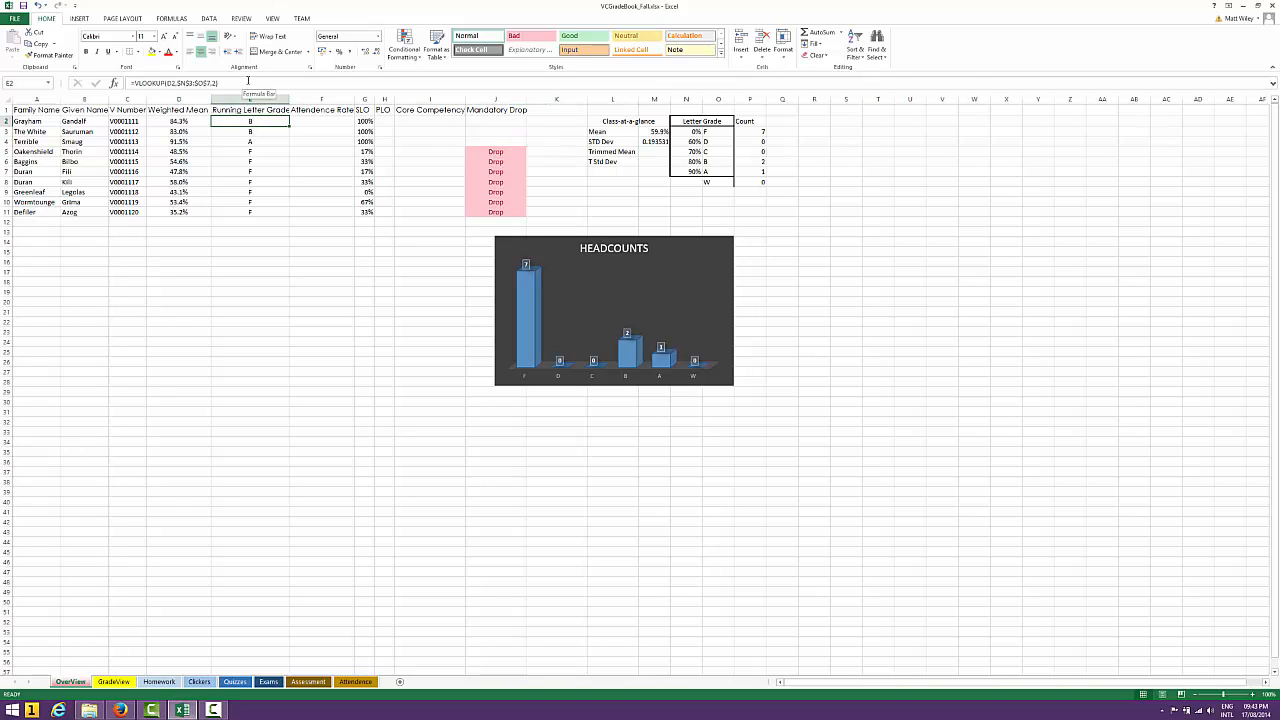
{"action": "left_click", "coordinate": [248, 82]}
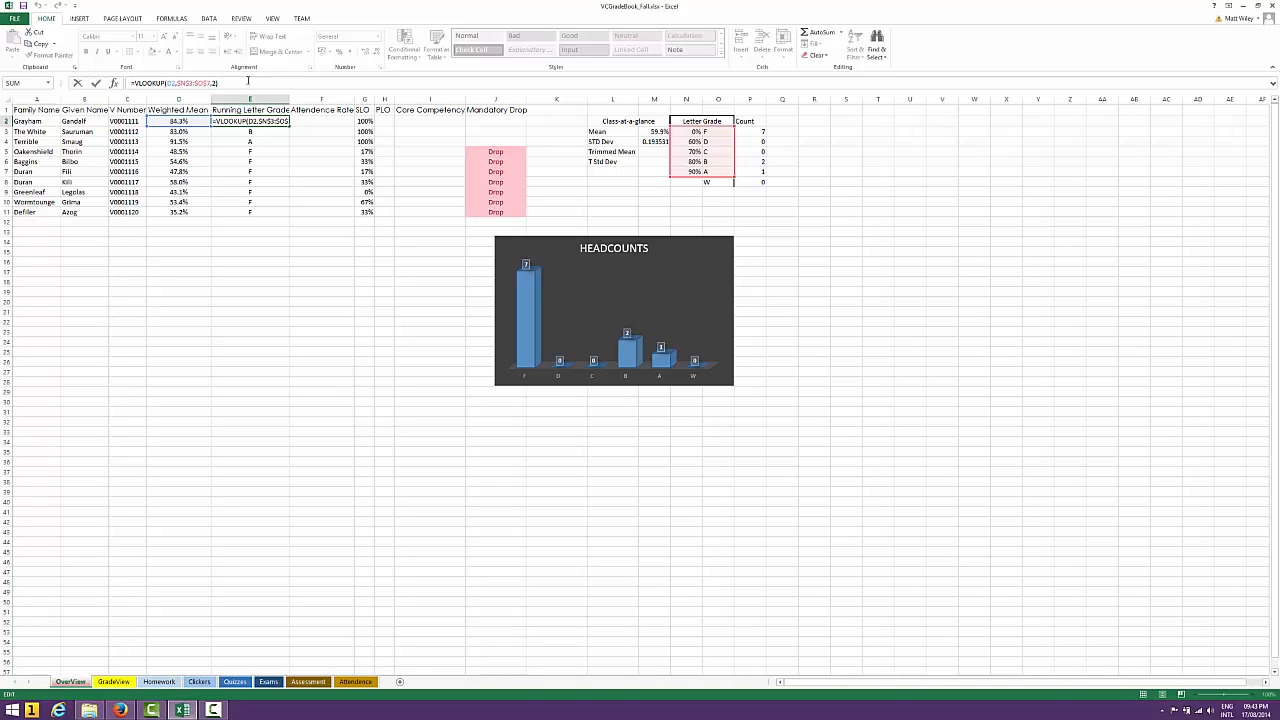
{"action": "key", "text": "Return"}
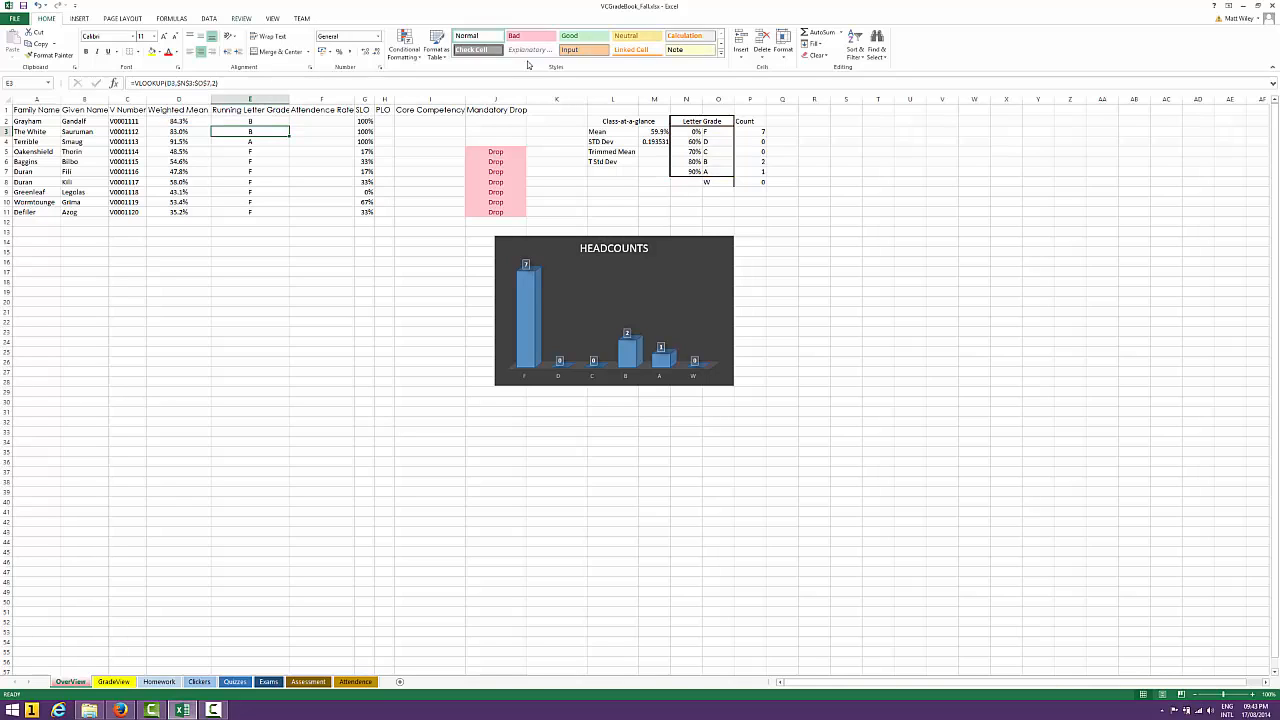
Examine the percentage cutoffs in column N of the Letter Grade table, starting from N3
{"action": "left_click", "coordinate": [704, 122]}
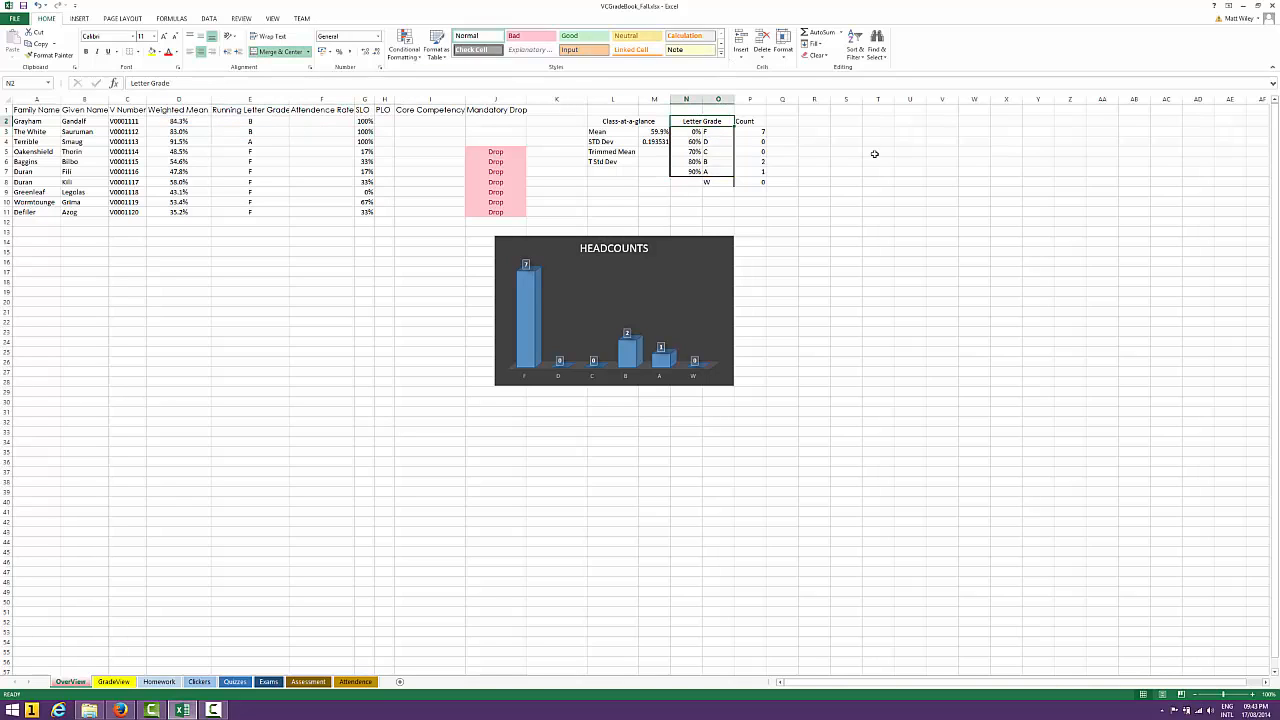
{"action": "key", "text": "Left"}
{"action": "key", "text": "Right"}
{"action": "key", "text": "Left"}
{"action": "key", "text": "Right"}
{"action": "key", "text": "Down"}
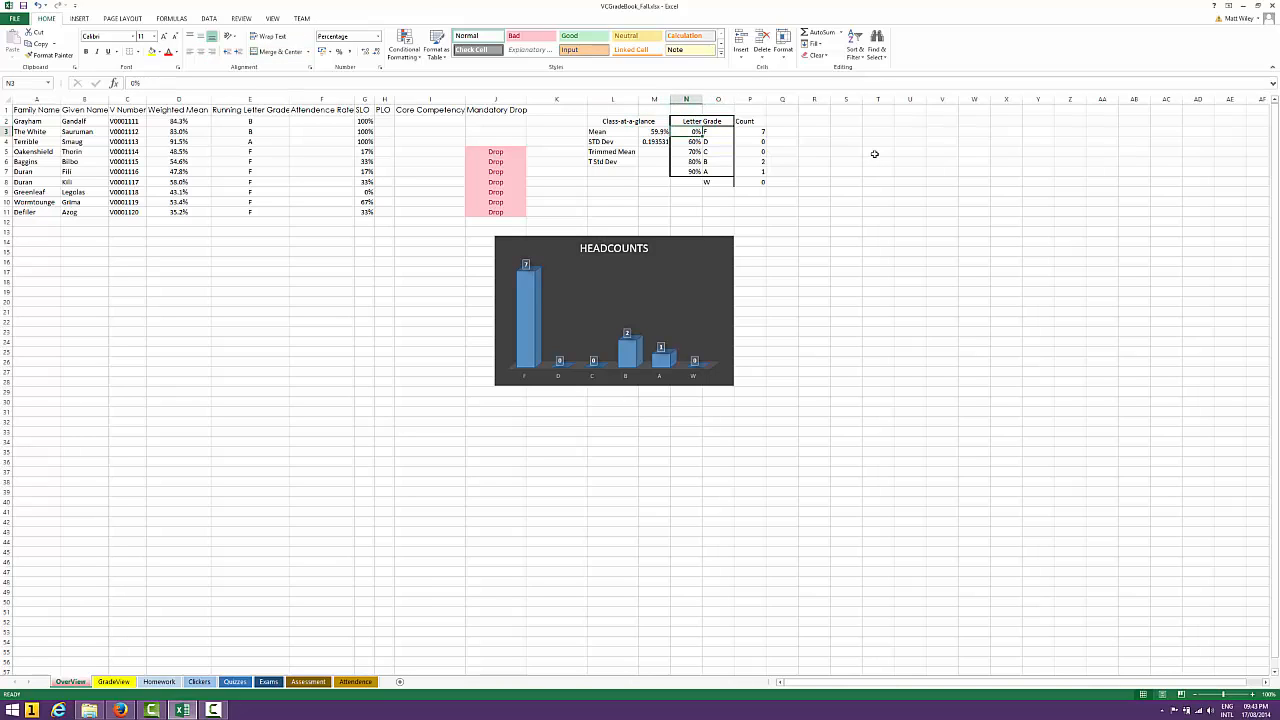
{"action": "key", "text": "Down"}
{"action": "key", "text": "Down"}
{"action": "key", "text": "Down"}
{"action": "key", "text": "Down"}
{"action": "key", "text": "Up"}
{"action": "key", "text": "Up"}
{"action": "key", "text": "Up"}
{"action": "key", "text": "Up"}
{"action": "key", "text": "Down"}
{"action": "key", "text": "Down"}
{"action": "key", "text": "Down"}
{"action": "key", "text": "Down"}
{"action": "key", "text": "Up"}
{"action": "key", "text": "Up"}
{"action": "key", "text": "Up"}
{"action": "key", "text": "Up"}
Examine the letters in column O of the Letter Grade table, from O3 down to O7
{"action": "left_click", "coordinate": [720, 131]}
{"action": "key", "text": "Return"}
{"action": "key", "text": "Return"}
{"action": "key", "text": "Return"}
{"action": "key", "text": "Return"}
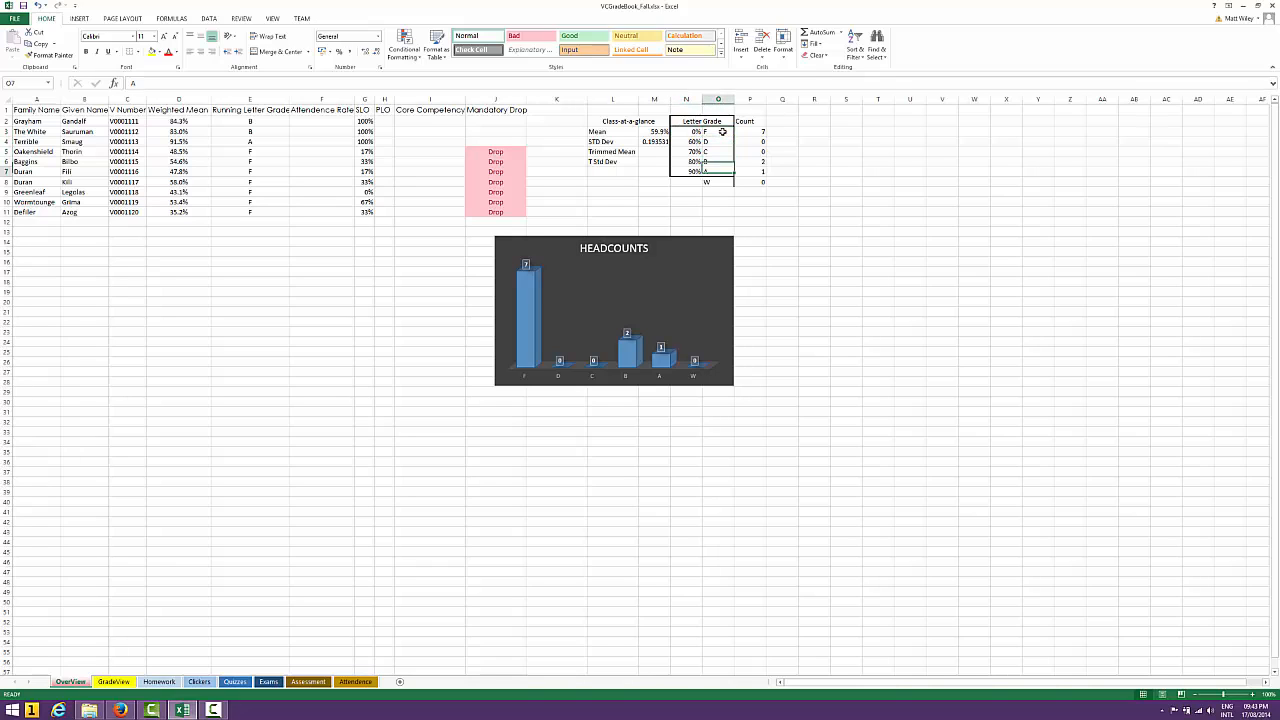
Compare each percentage cutoff in column N with its letter in column O and with the Weighted Mean in D5
{"action": "key", "text": "Left"}
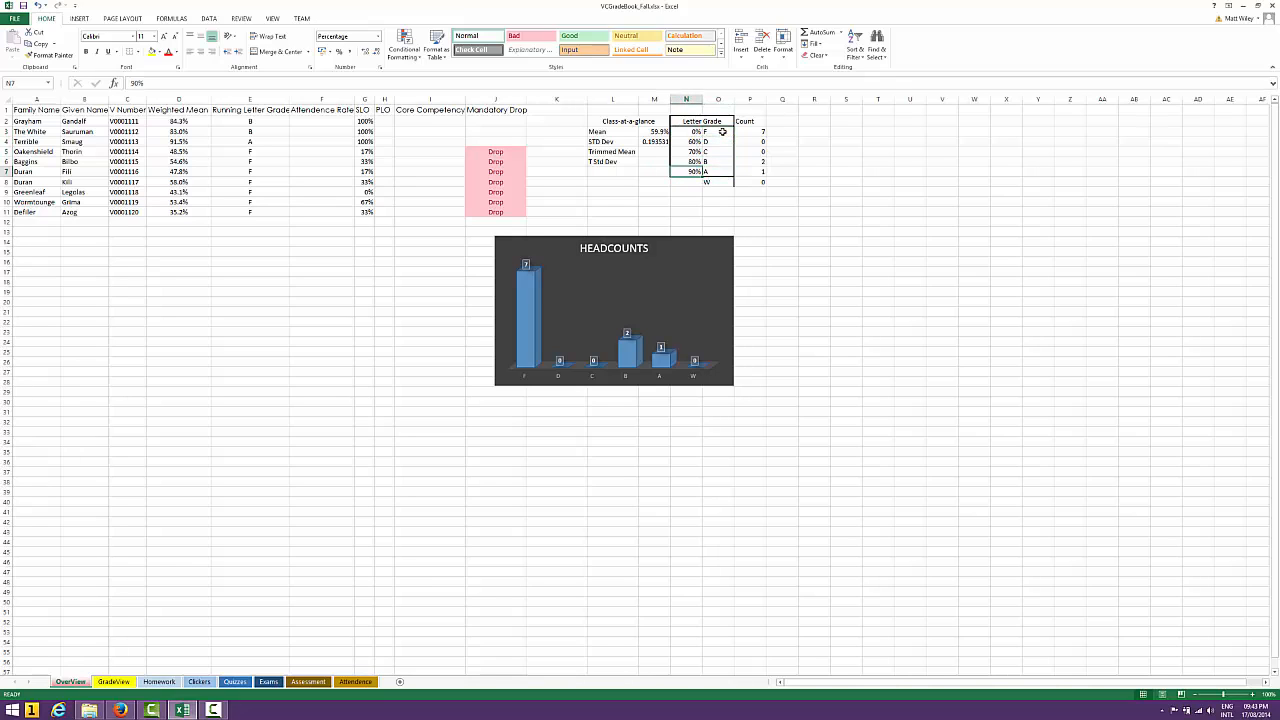
{"action": "key", "text": "Up"}
{"action": "key", "text": "Up"}
{"action": "key", "text": "Up"}
{"action": "key", "text": "Up"}
{"action": "key", "text": "Right"}
{"action": "key", "text": "Left"}
{"action": "key", "text": "Down"}
{"action": "key", "text": "Right"}
{"action": "key", "text": "Left"}
{"action": "key", "text": "Down"}
{"action": "key", "text": "Right"}
{"action": "key", "text": "Left"}
{"action": "key", "text": "Down"}
{"action": "key", "text": "Right"}
{"action": "key", "text": "Left"}
{"action": "key", "text": "Down"}
{"action": "key", "text": "Left"}
{"action": "key", "text": "Left"}
{"action": "key", "text": "Left"}
{"action": "key", "text": "Left"}
{"action": "key", "text": "Left"}
{"action": "key", "text": "Left"}
{"action": "key", "text": "Left"}
{"action": "key", "text": "Left"}
{"action": "key", "text": "Left"}
{"action": "key", "text": "Left"}
{"action": "key", "text": "Up"}
{"action": "key", "text": "Up"}
{"action": "key", "text": "Up"}
{"action": "key", "text": "Up"}
{"action": "key", "text": "Up"}
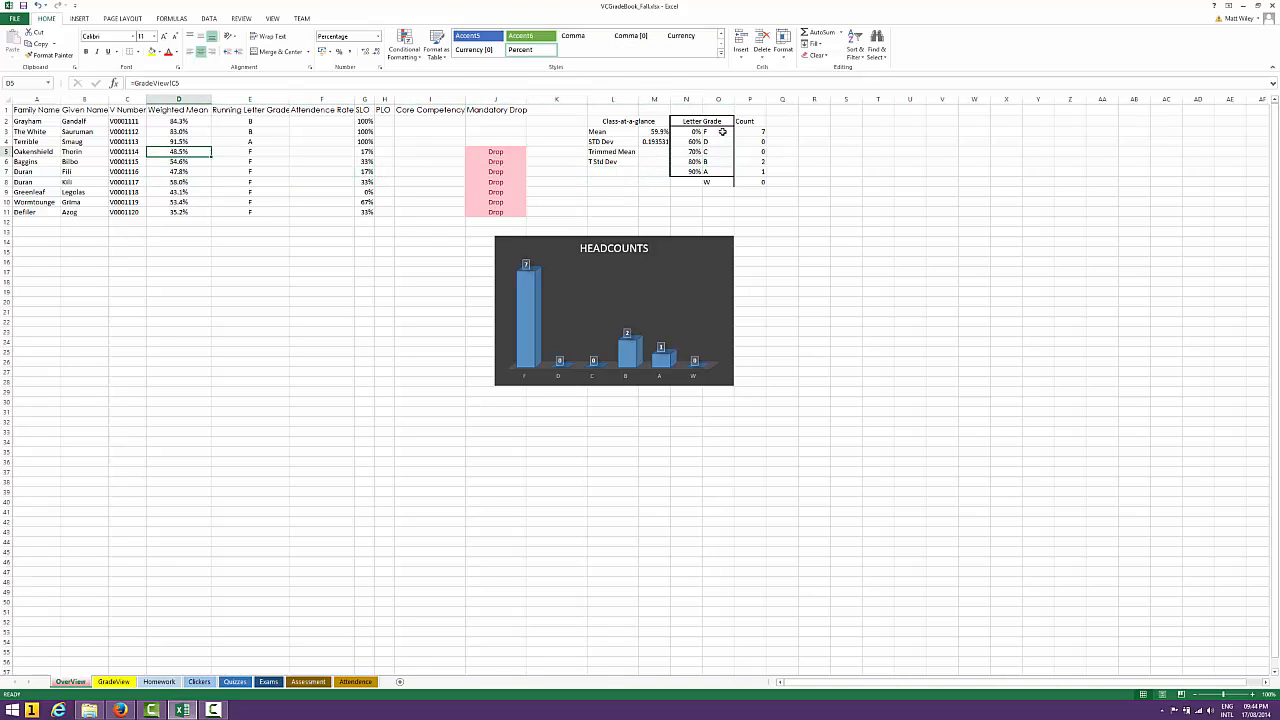
Examine the lookup value, table array and column index arguments of the VLOOKUP formula in E2
{"action": "key", "text": "Right"}
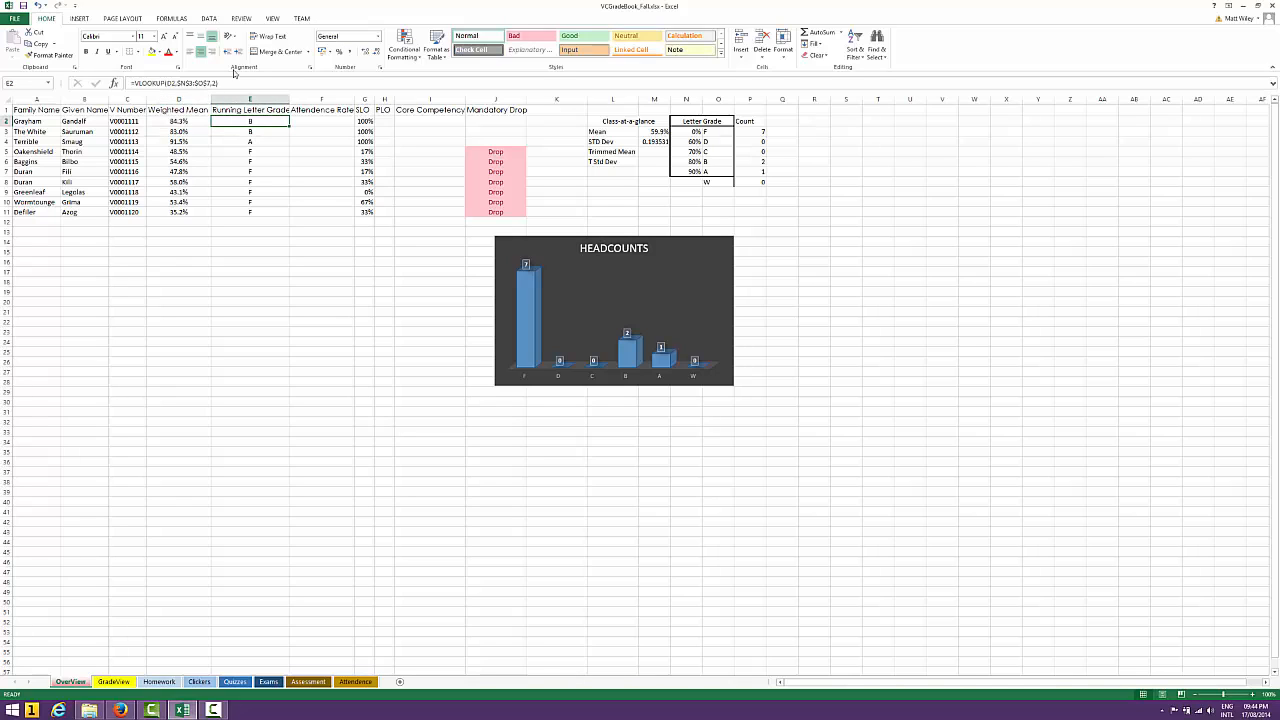
{"action": "left_click", "coordinate": [218, 83]}
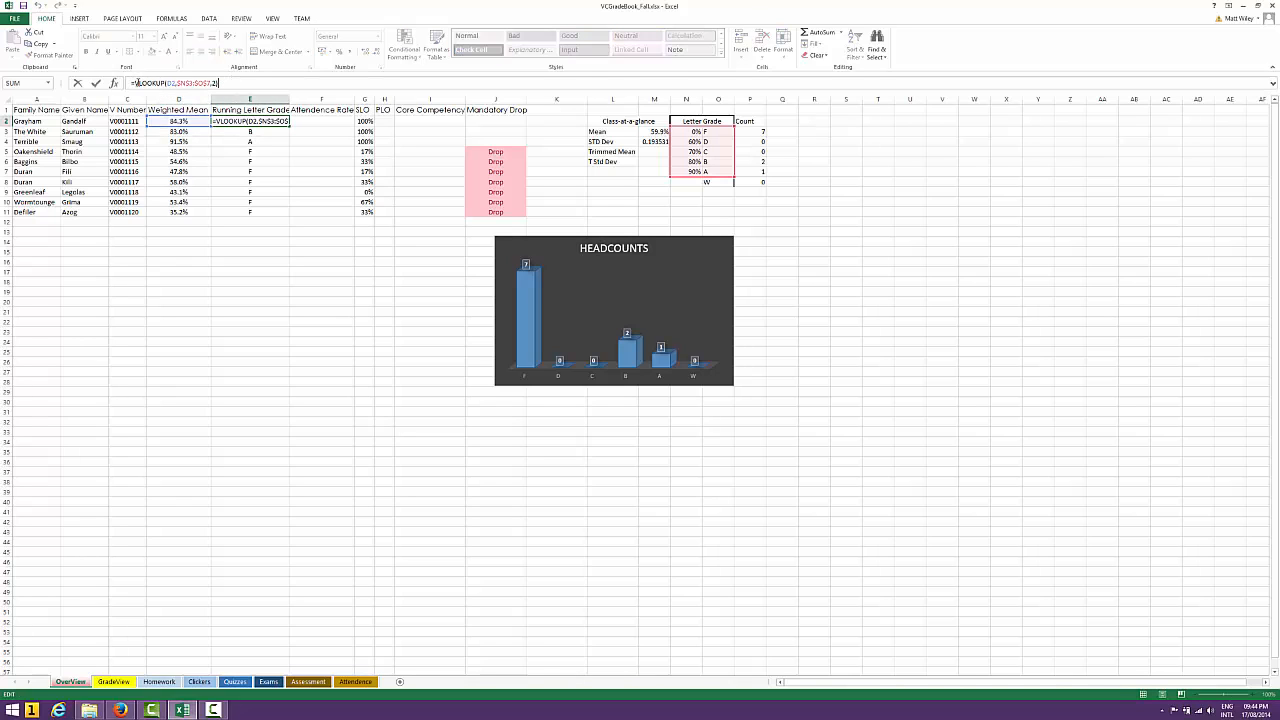
{"action": "double_click", "coordinate": [170, 83]}
{"action": "type", "text": ")"}
{"action": "left_click", "coordinate": [183, 83]}
{"action": "left_click", "coordinate": [216, 83]}
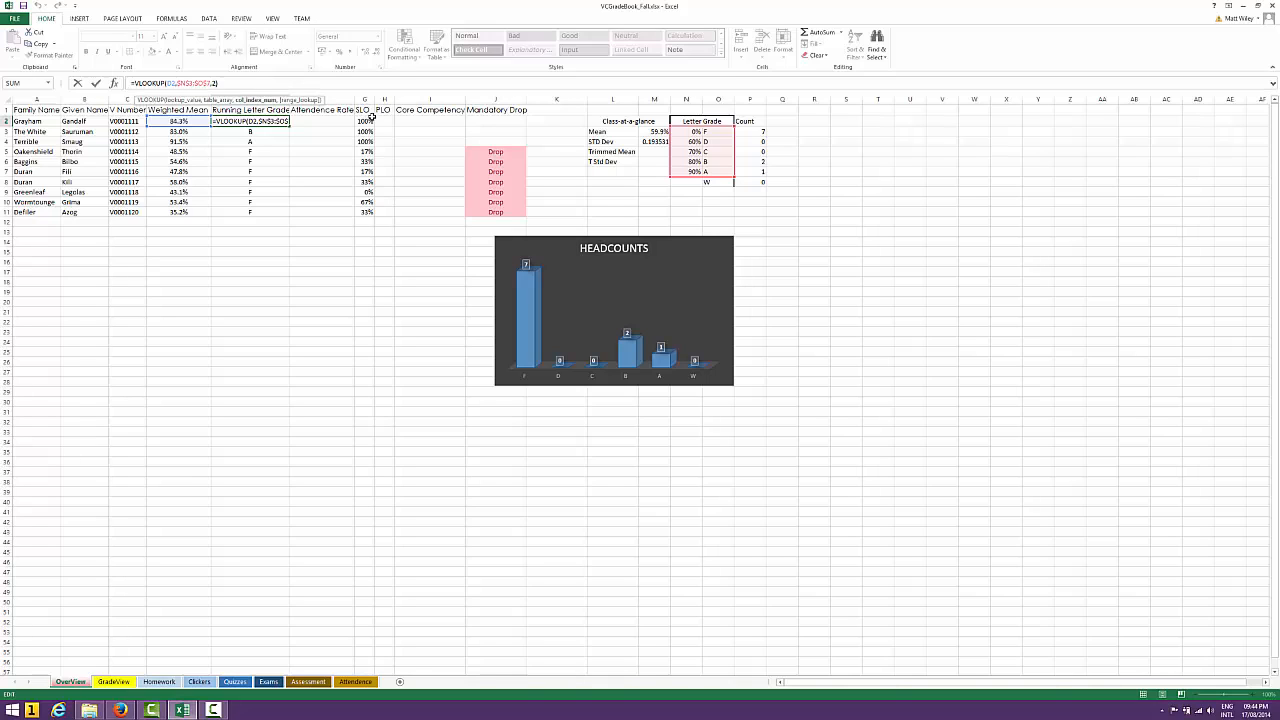
{"action": "key", "text": "Left"}
{"action": "left_click", "coordinate": [311, 80]}
{"action": "key", "text": "Return"}
Enter a sample weighted mean of 52% in D12, beneath the last student's Weighted Mean
{"action": "key", "text": "Left"}
{"action": "key", "text": "Left"}
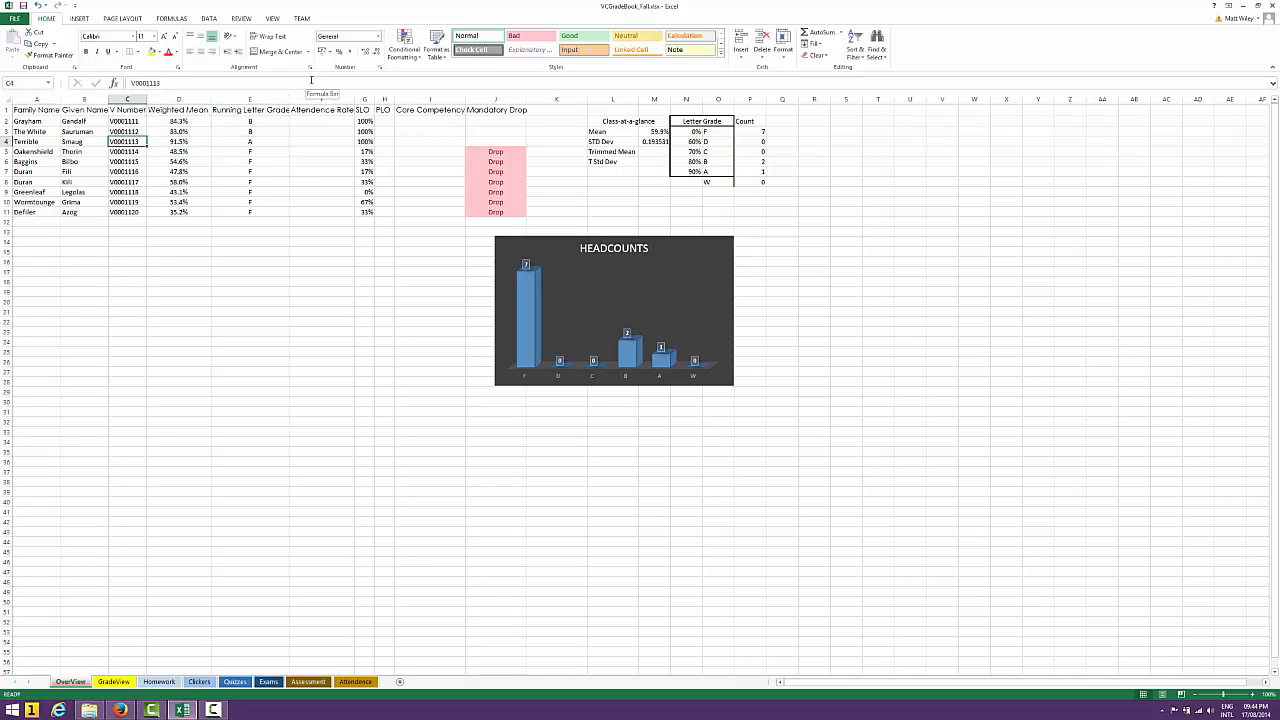
{"action": "key", "text": "Right"}
{"action": "key", "text": "Right"}
{"action": "key", "text": "Down"}
{"action": "key", "text": "Down"}
{"action": "key", "text": "Down"}
{"action": "key", "text": "Down"}
{"action": "key", "text": "Down"}
{"action": "key", "text": "Down"}
{"action": "key", "text": "Left"}
{"action": "key", "text": "Left"}
{"action": "key", "text": "Down"}
{"action": "key", "text": "Down"}
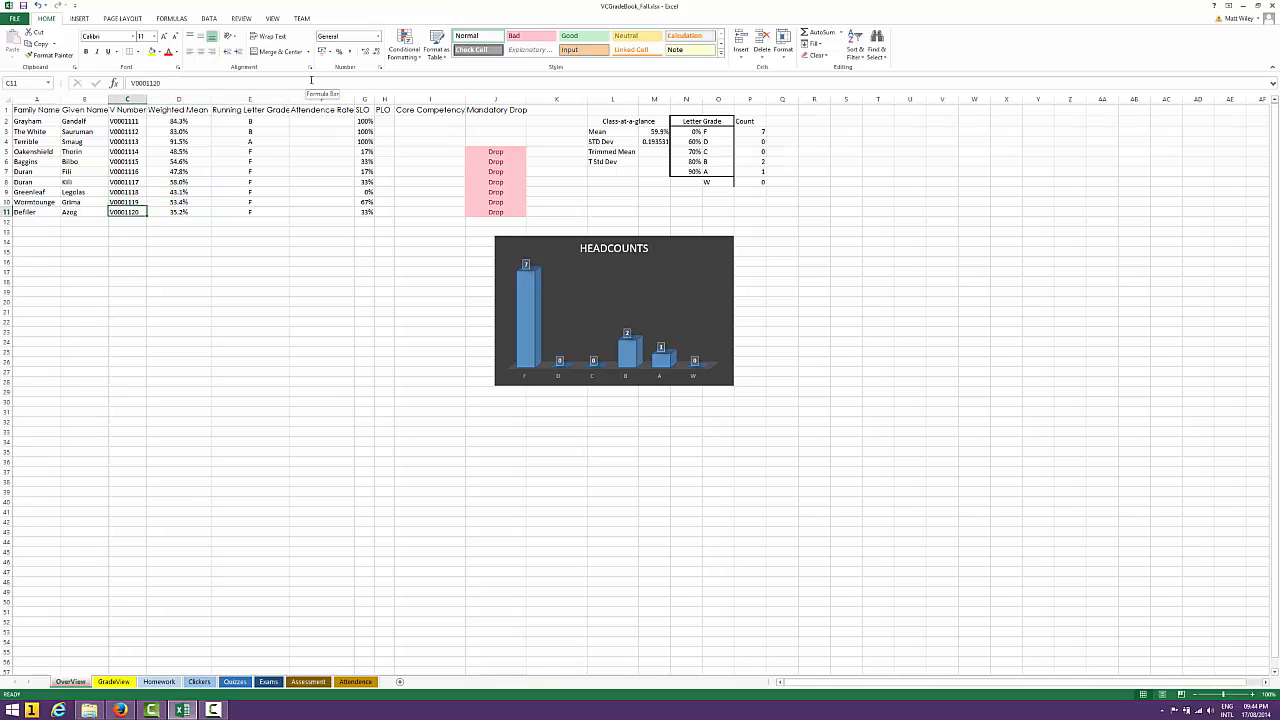
{"action": "key", "text": "Right"}
{"action": "key", "text": "Down"}
{"action": "type", "text": "="}
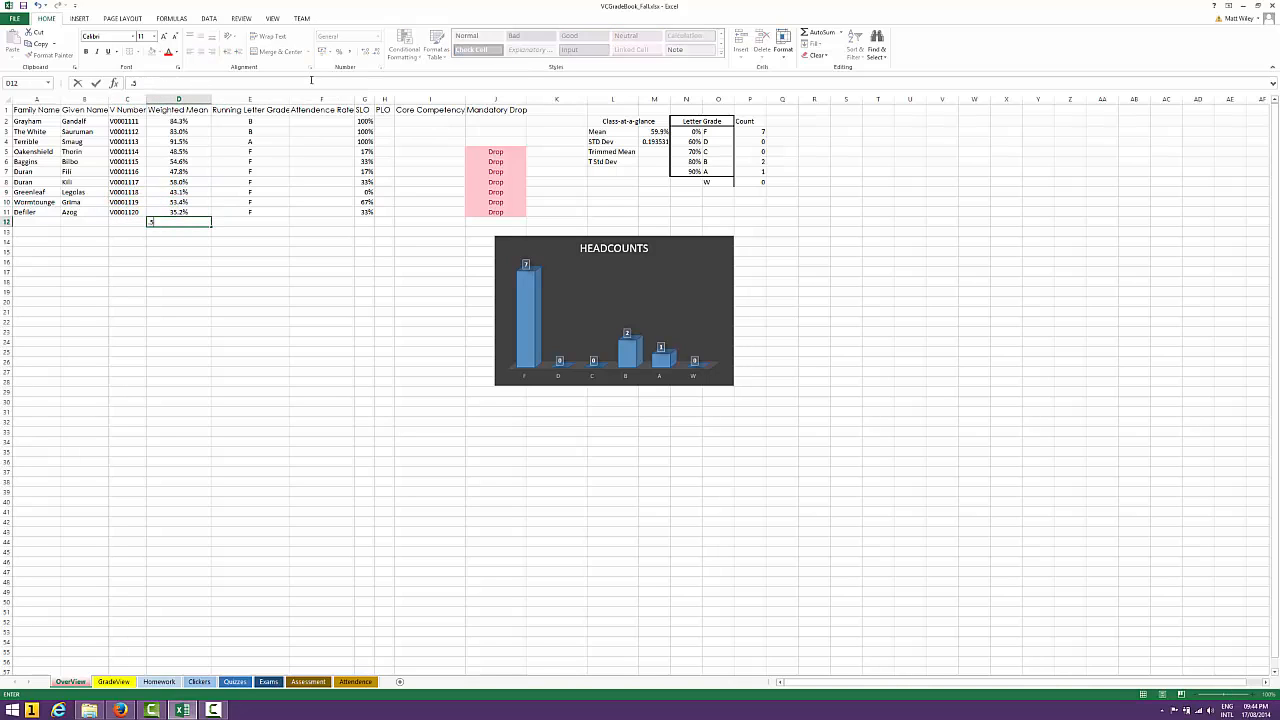
{"action": "type", "text": "52"}
{"action": "key", "text": "Return"}
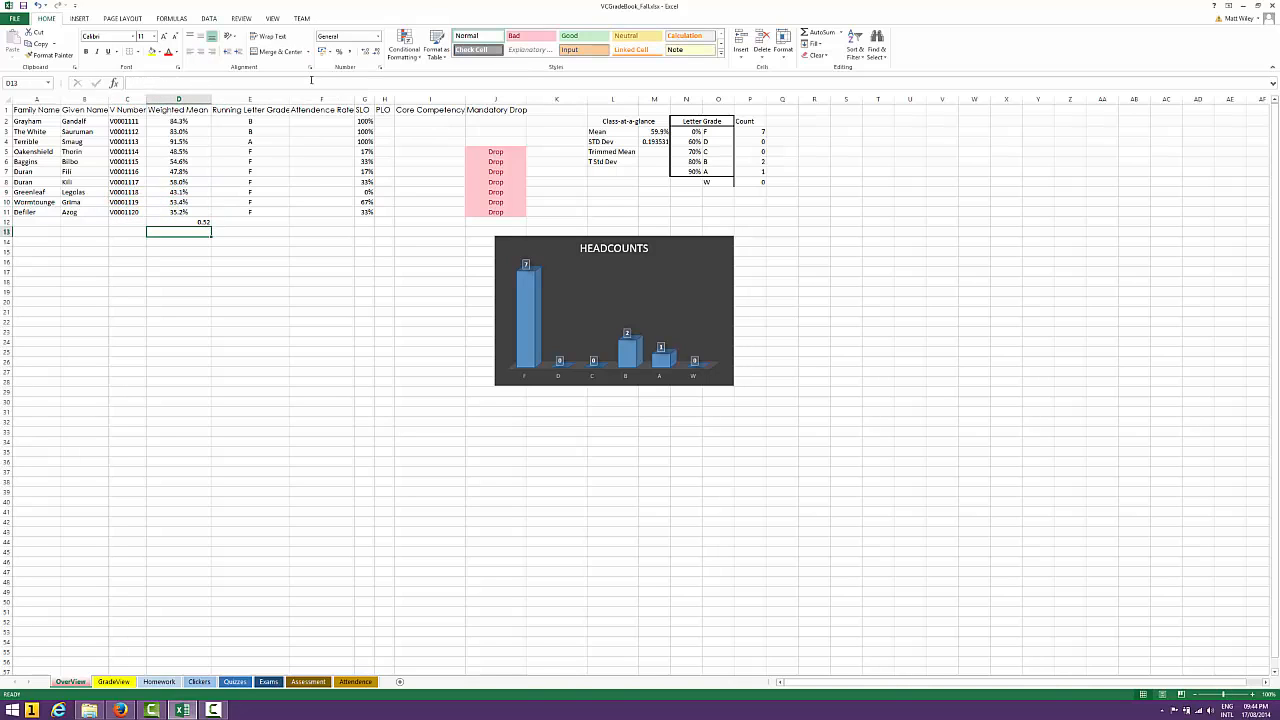
{"action": "key", "text": "Up"}
{"action": "type", "text": "52"}
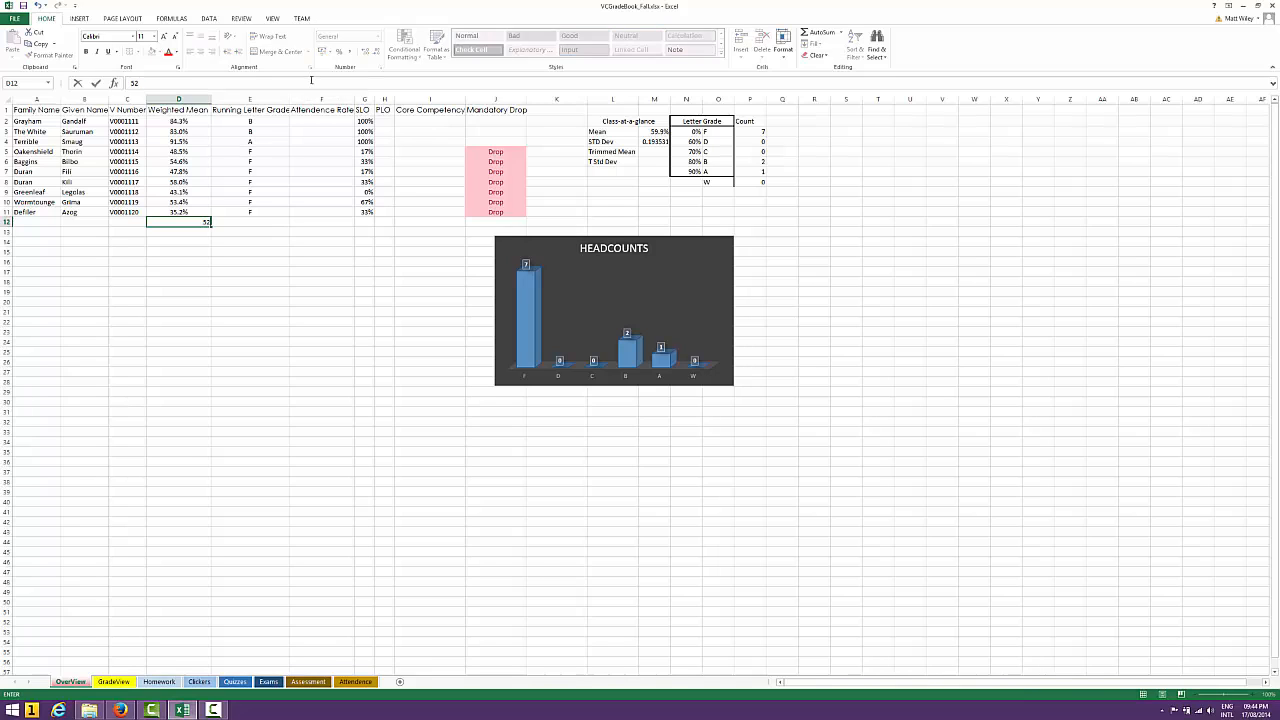
{"action": "key", "text": "Tab"}
Enter a VLOOKUP formula in E12 that looks up D12 in the grade table N3:O7 and returns column 2
{"action": "type", "text": "=vlook"}
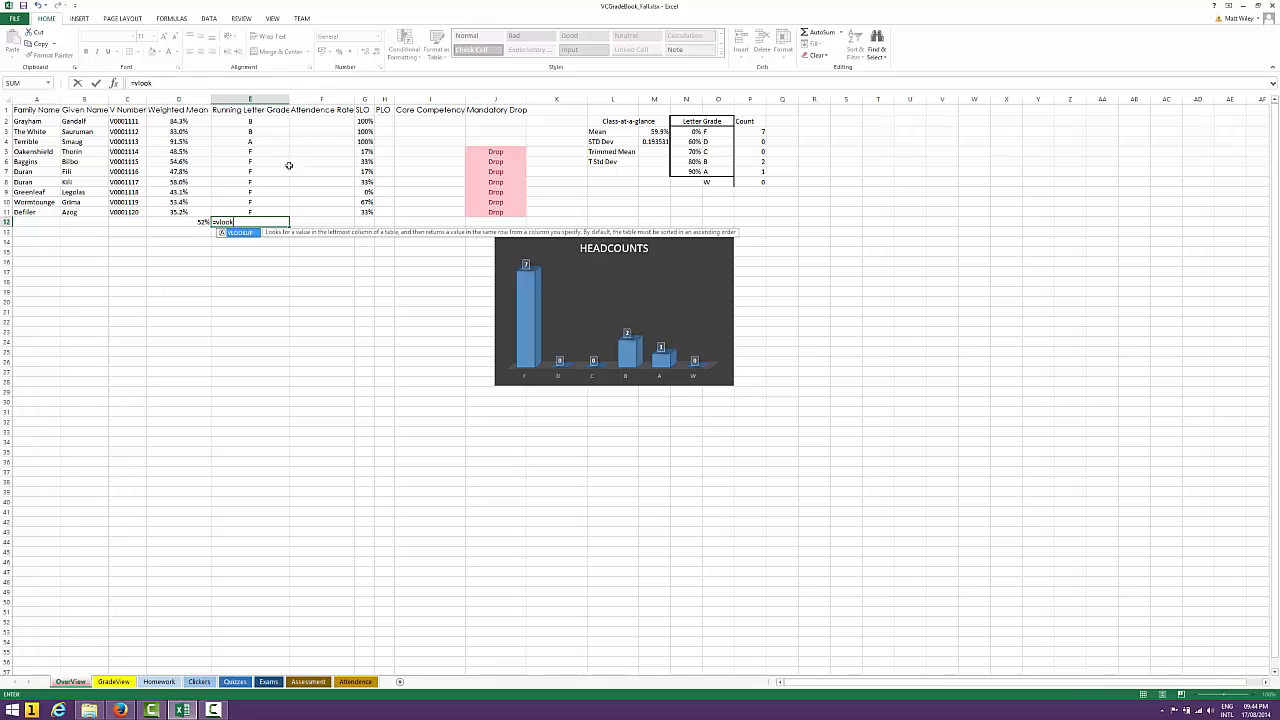
{"action": "double_click", "coordinate": [240, 233]}
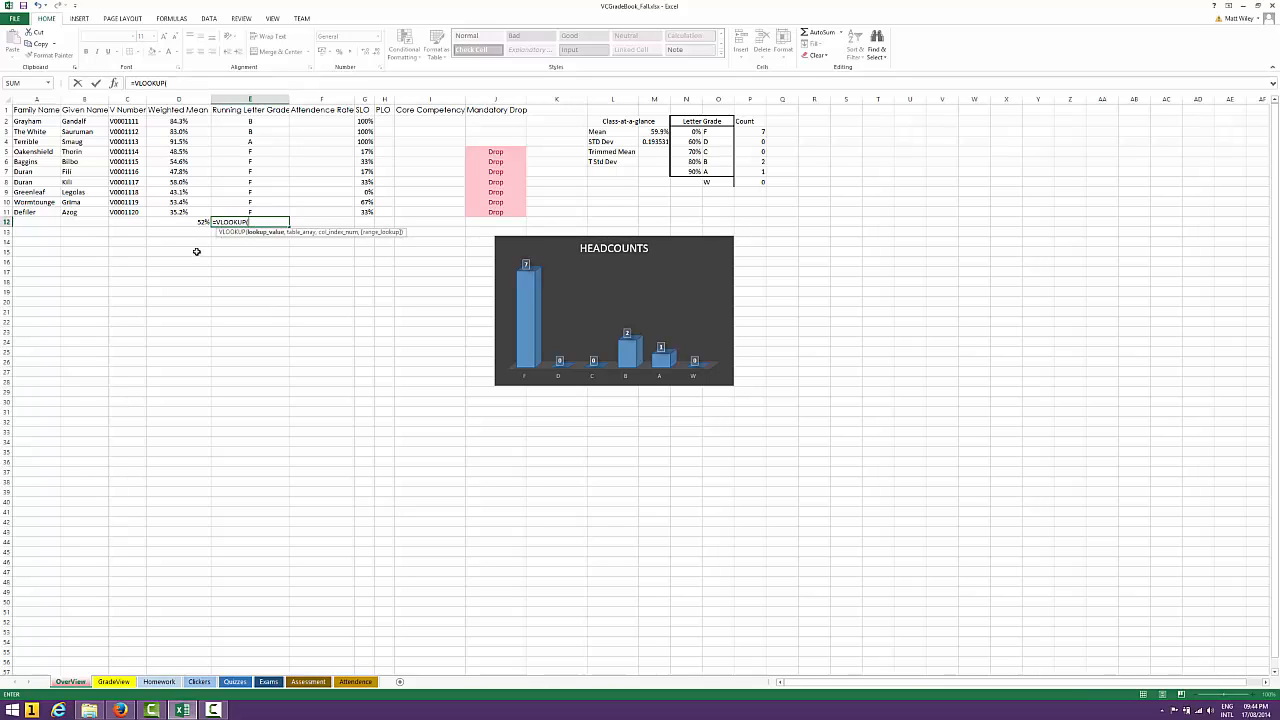
{"action": "left_click", "coordinate": [196, 221]}
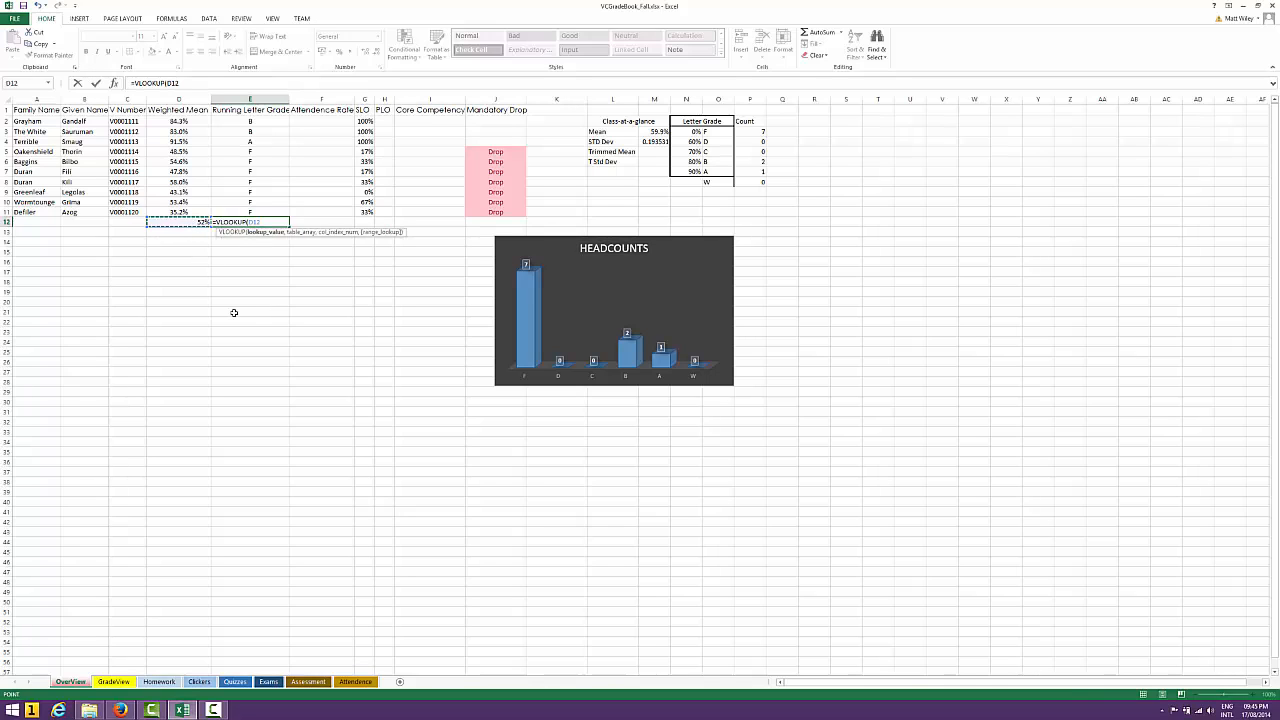
{"action": "type", "text": ","}
{"action": "left_click_drag", "start_coordinate": [679, 133], "coordinate": [713, 171]}
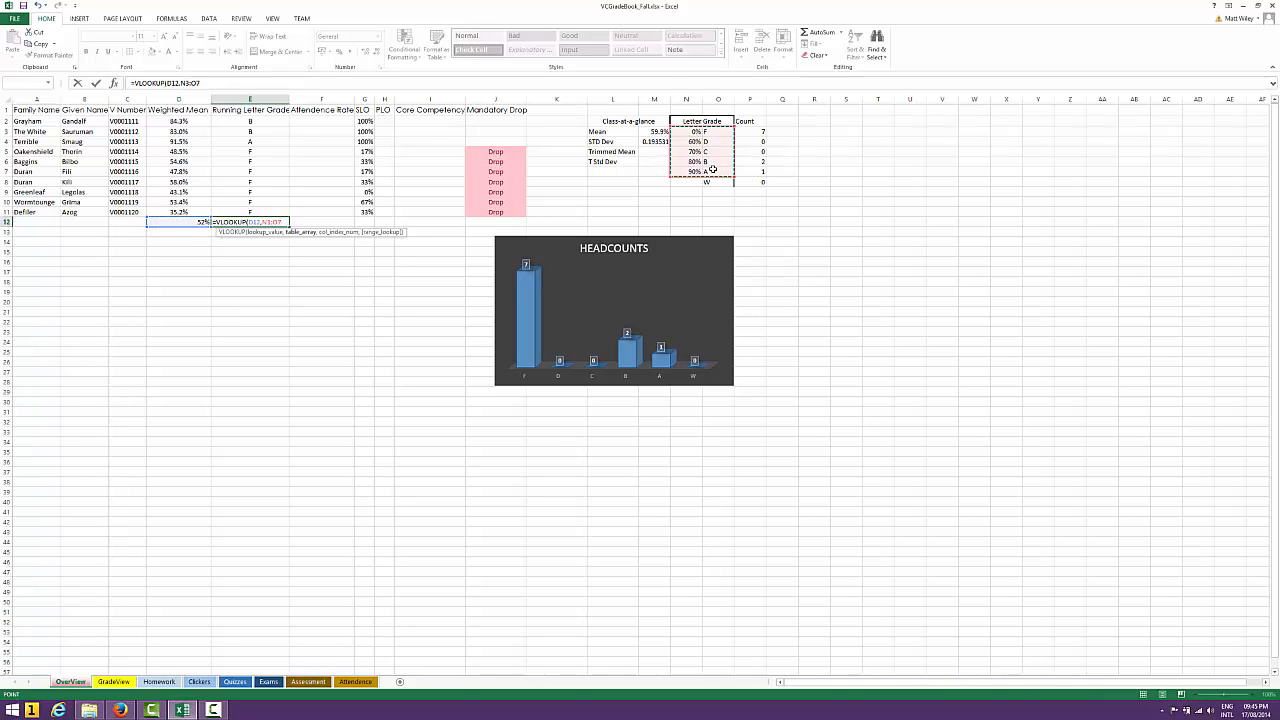
{"action": "type", "text": ",2"}
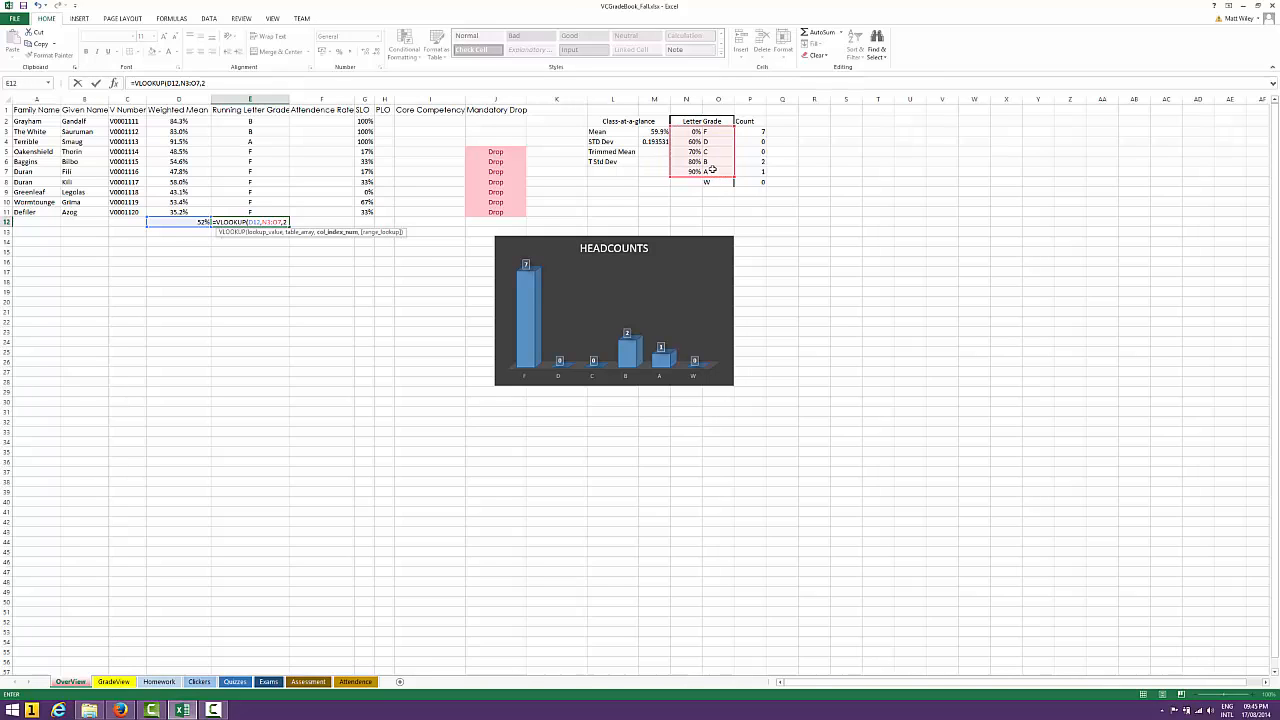
{"action": "key", "text": "ctrl+Return"}
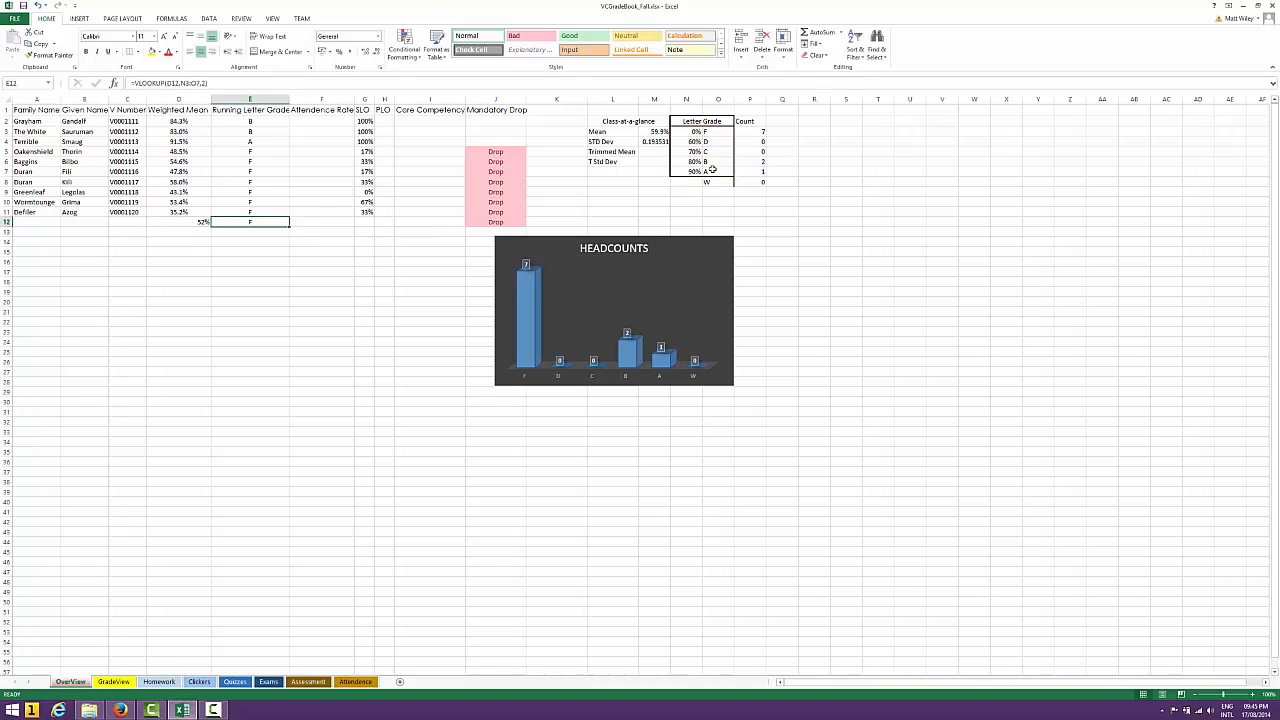
Make the table array in E12's VLOOKUP formula absolute as $N$3:$O$7
{"action": "left_click", "coordinate": [222, 84]}
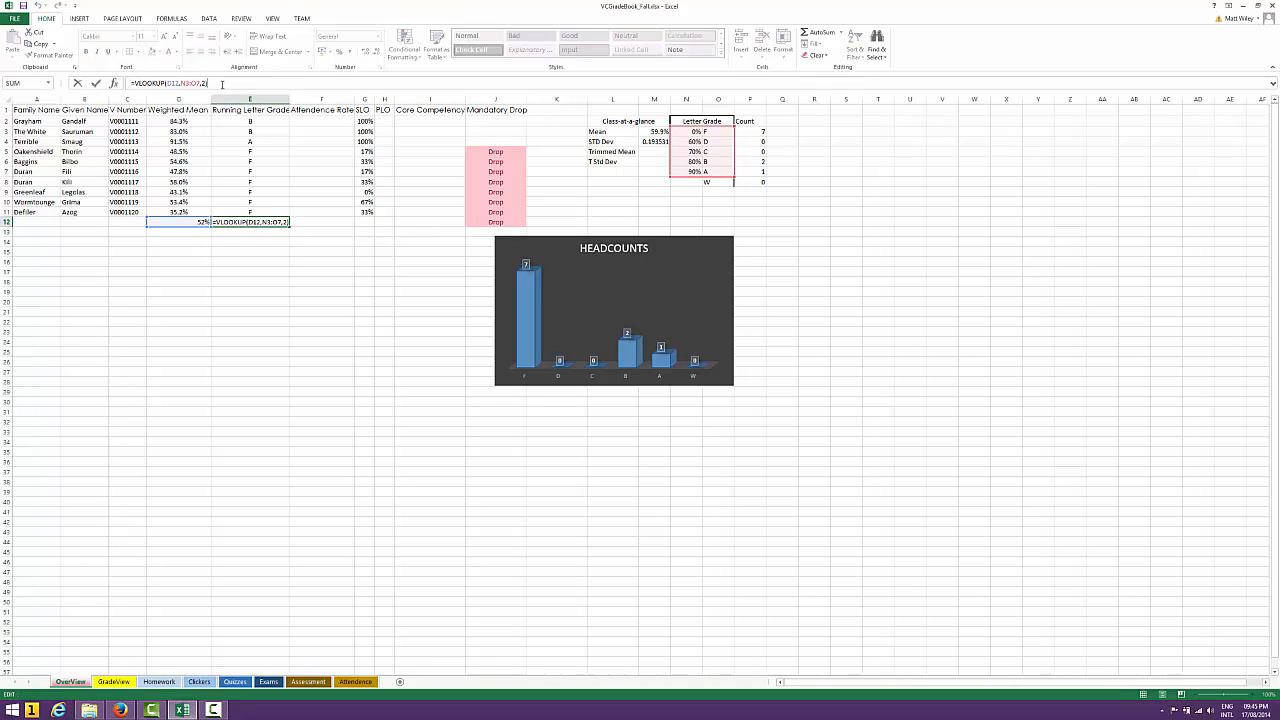
{"action": "key", "text": "Left"}
{"action": "key", "text": "Left"}
{"action": "key", "text": "Left"}
{"action": "key", "text": "Left"}
{"action": "key", "text": "Left"}
{"action": "key", "text": "Left"}
{"action": "key", "text": "Left"}
{"action": "key", "text": "Left"}
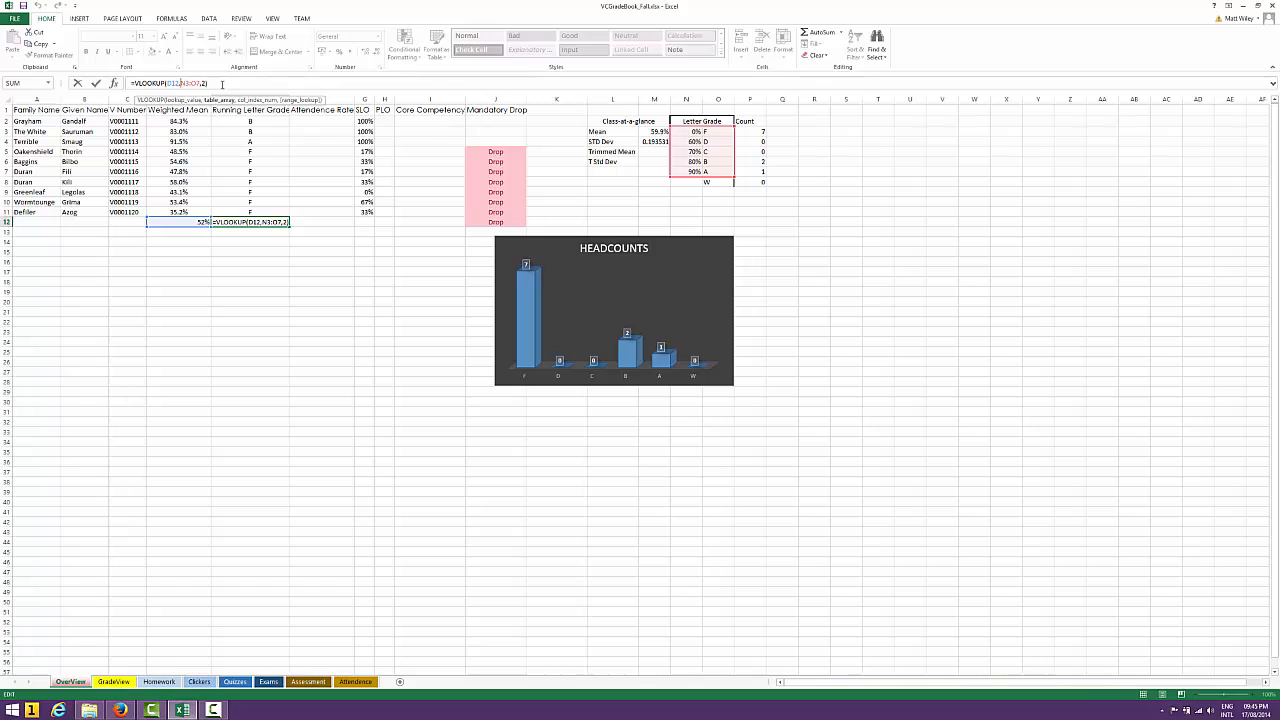
{"action": "type", "text": "$"}
{"action": "key", "text": "Right"}
{"action": "type", "text": "$"}
{"action": "key", "text": "Right"}
{"action": "key", "text": "Right"}
{"action": "type", "text": "$"}
{"action": "key", "text": "Right"}
{"action": "type", "text": "$"}
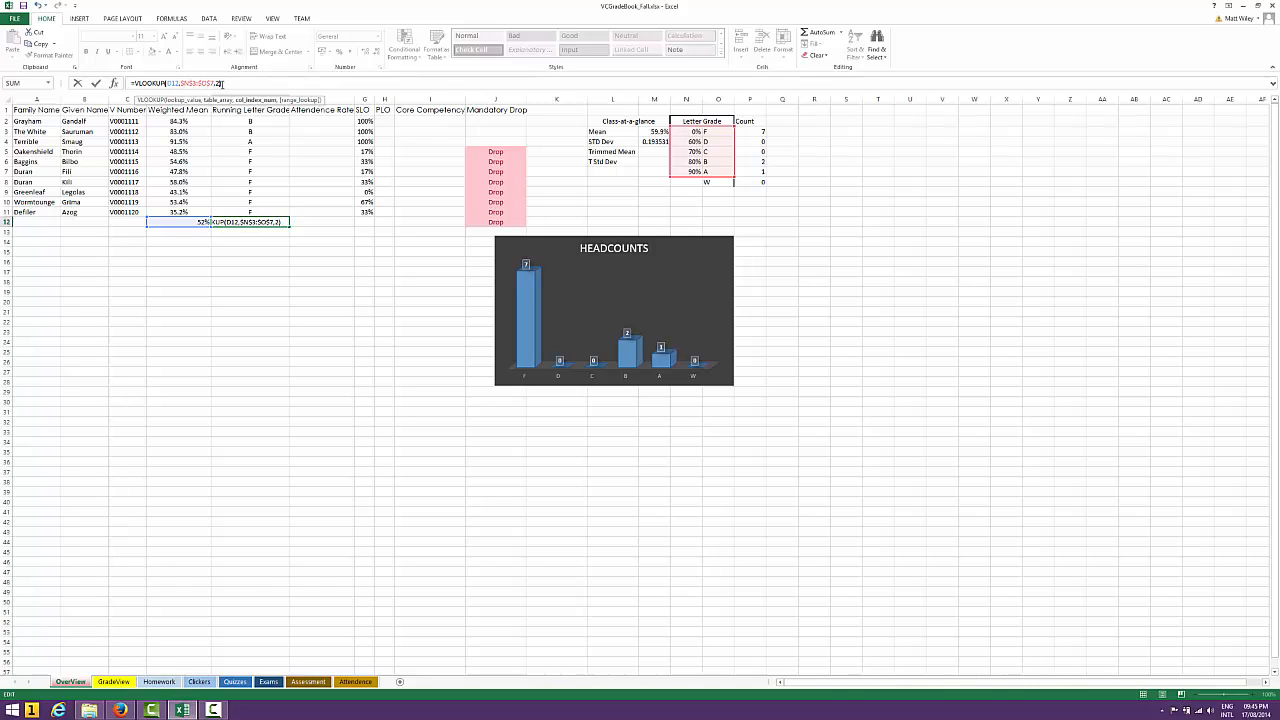
{"action": "key", "text": "Return"}
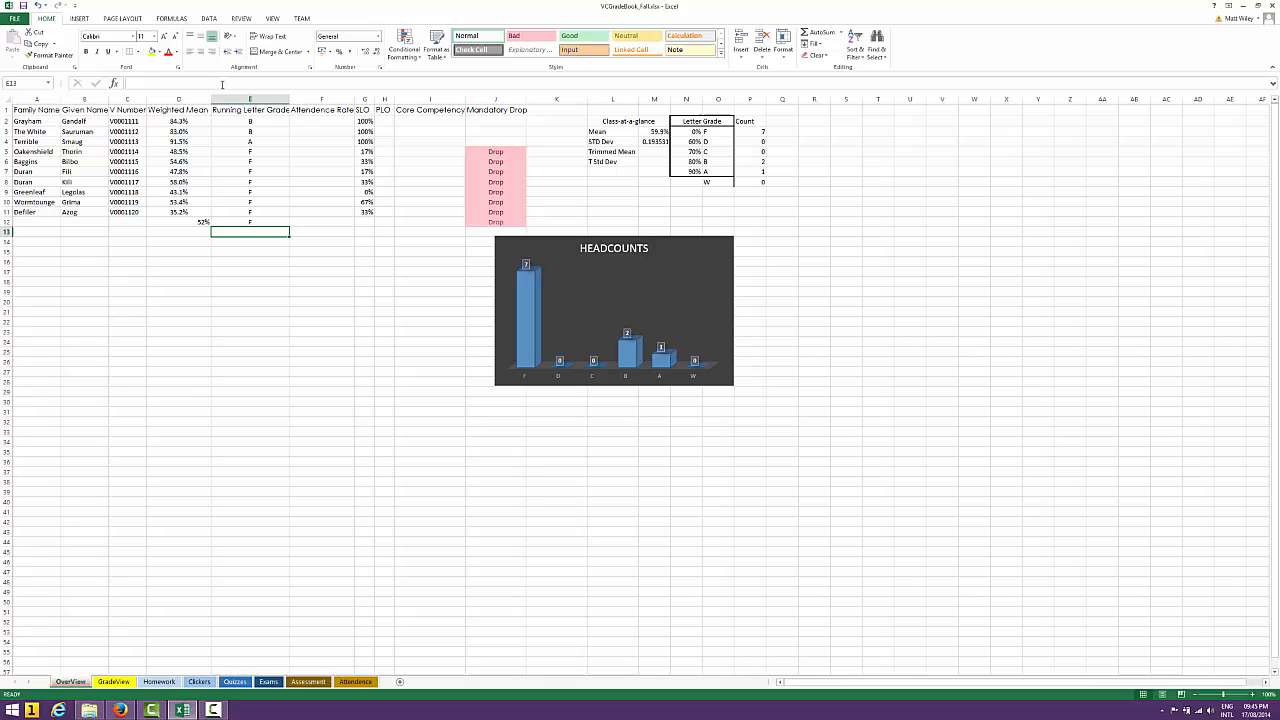
Test the letter-grade formula by setting the sample weighted mean in D12 to 61% and finally to 92%
{"action": "left_click", "coordinate": [248, 222]}
{"action": "key", "text": "Left"}
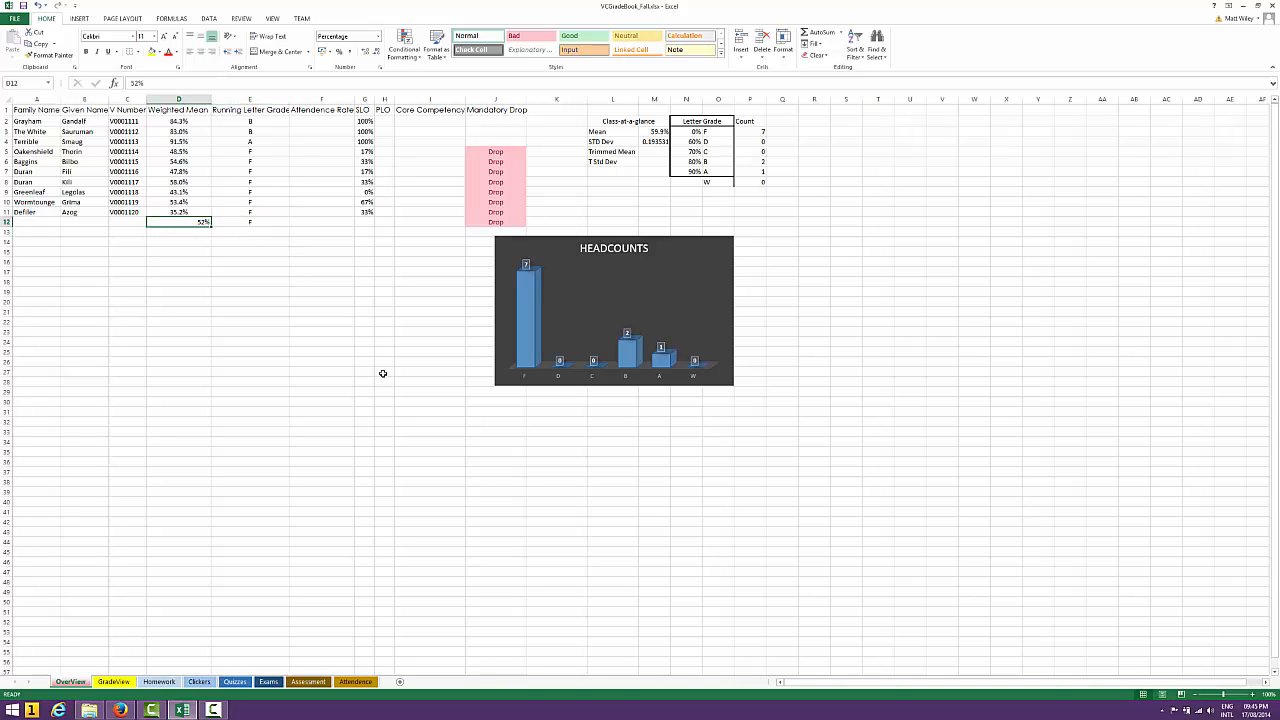
{"action": "type", "text": "61"}
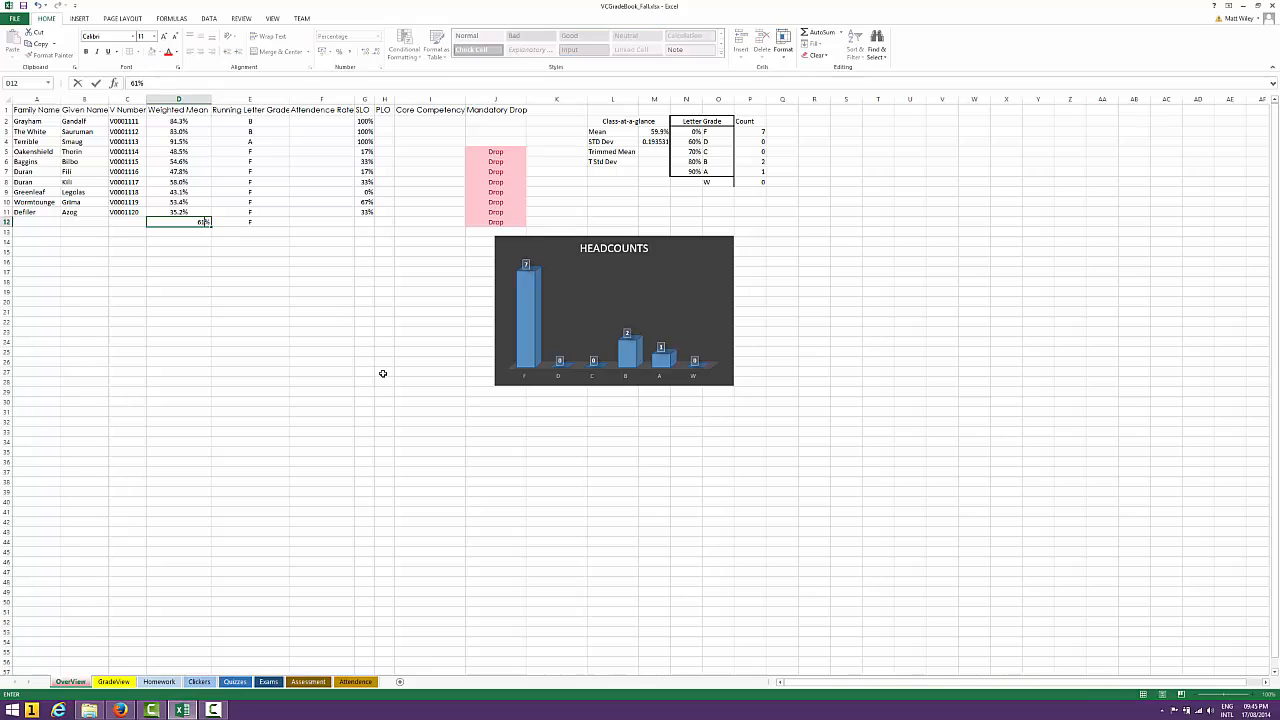
{"action": "key", "text": "Return"}
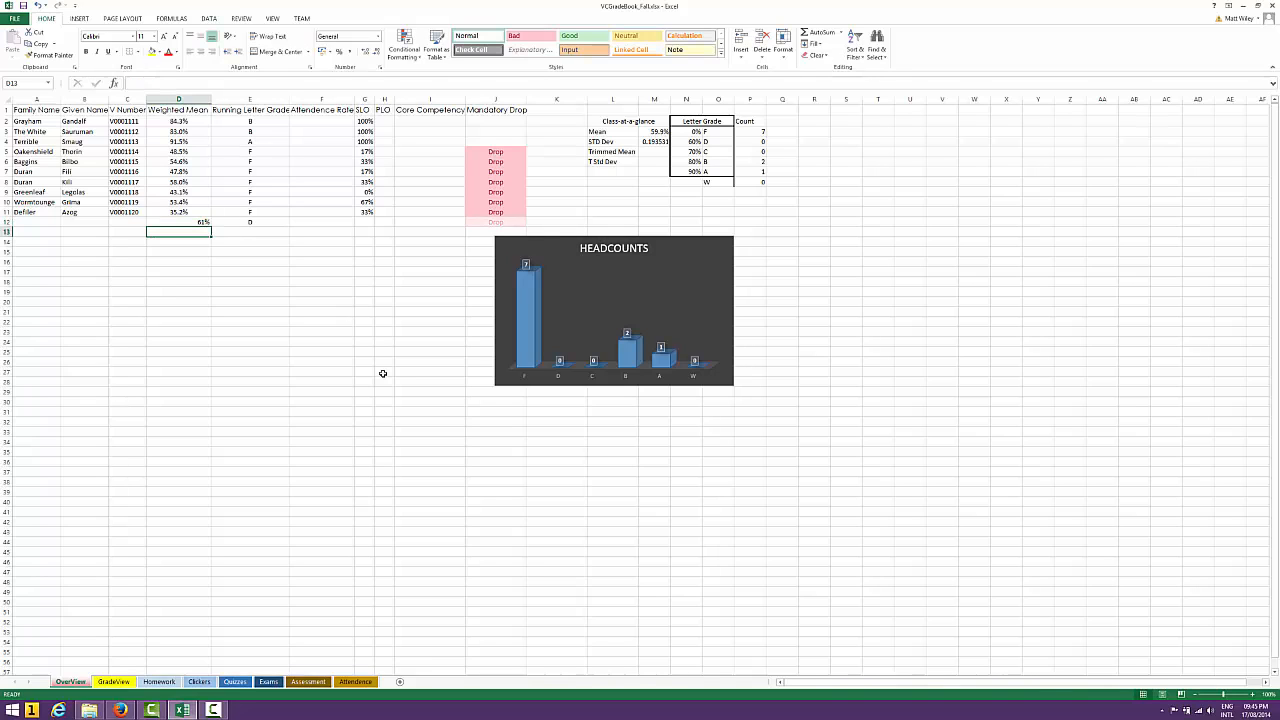
{"action": "key", "text": "Up"}
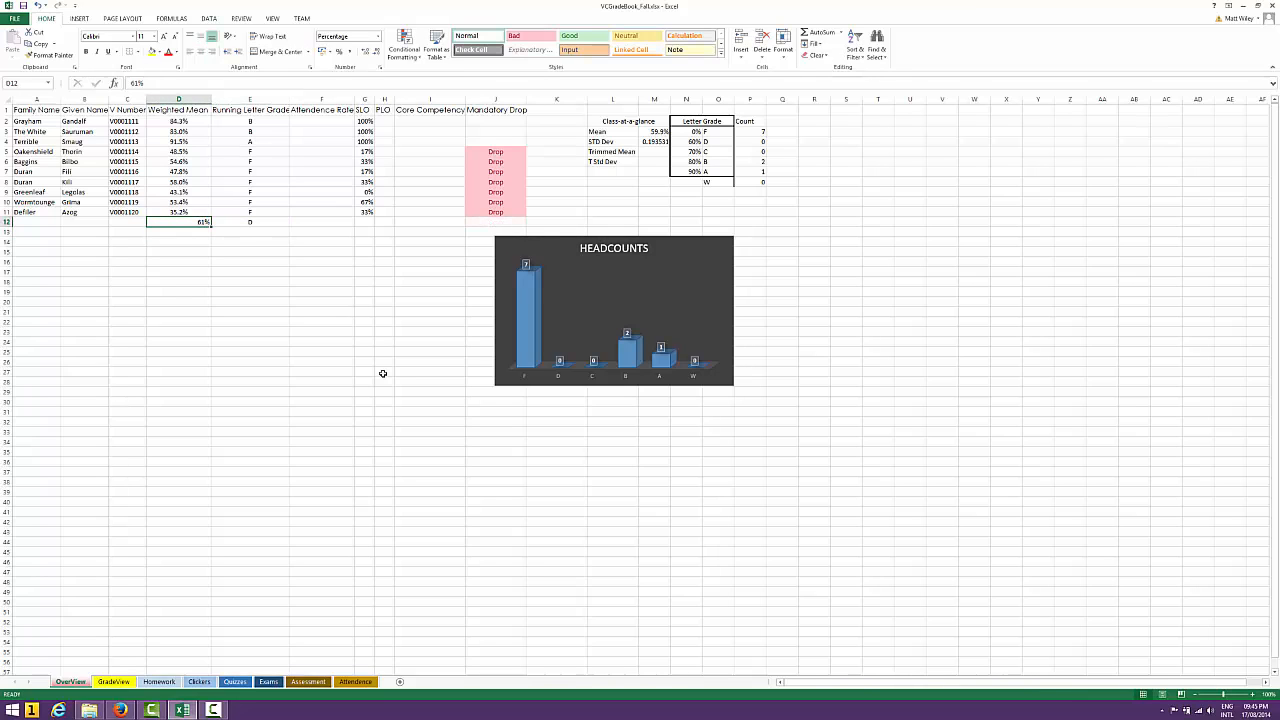
{"action": "type", "text": "92"}
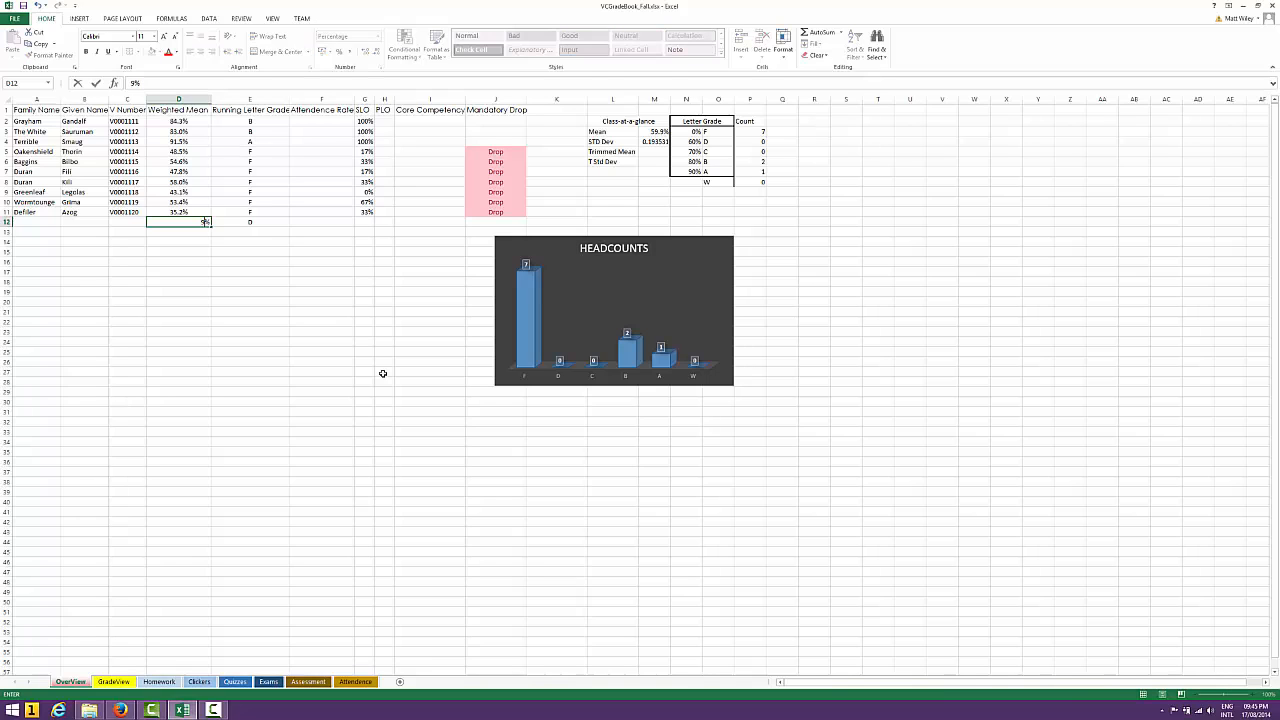
{"action": "key", "text": "Return"}
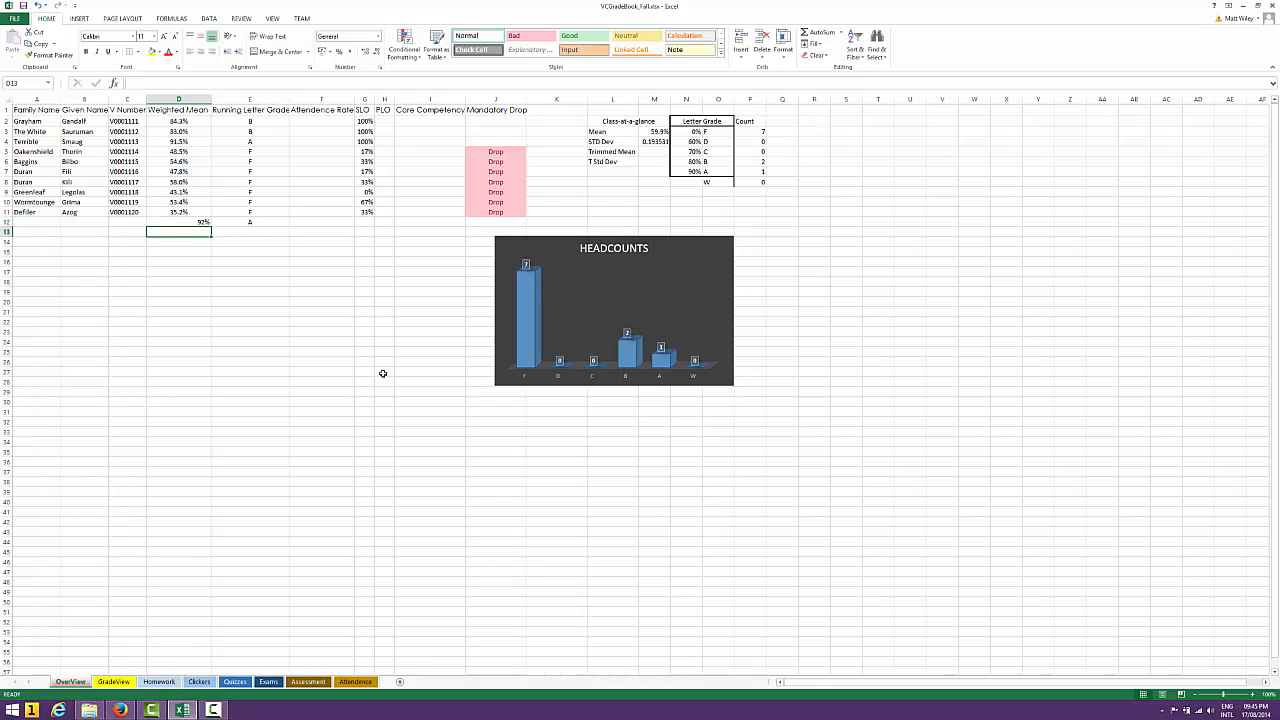
{"action": "key", "text": "Up"}
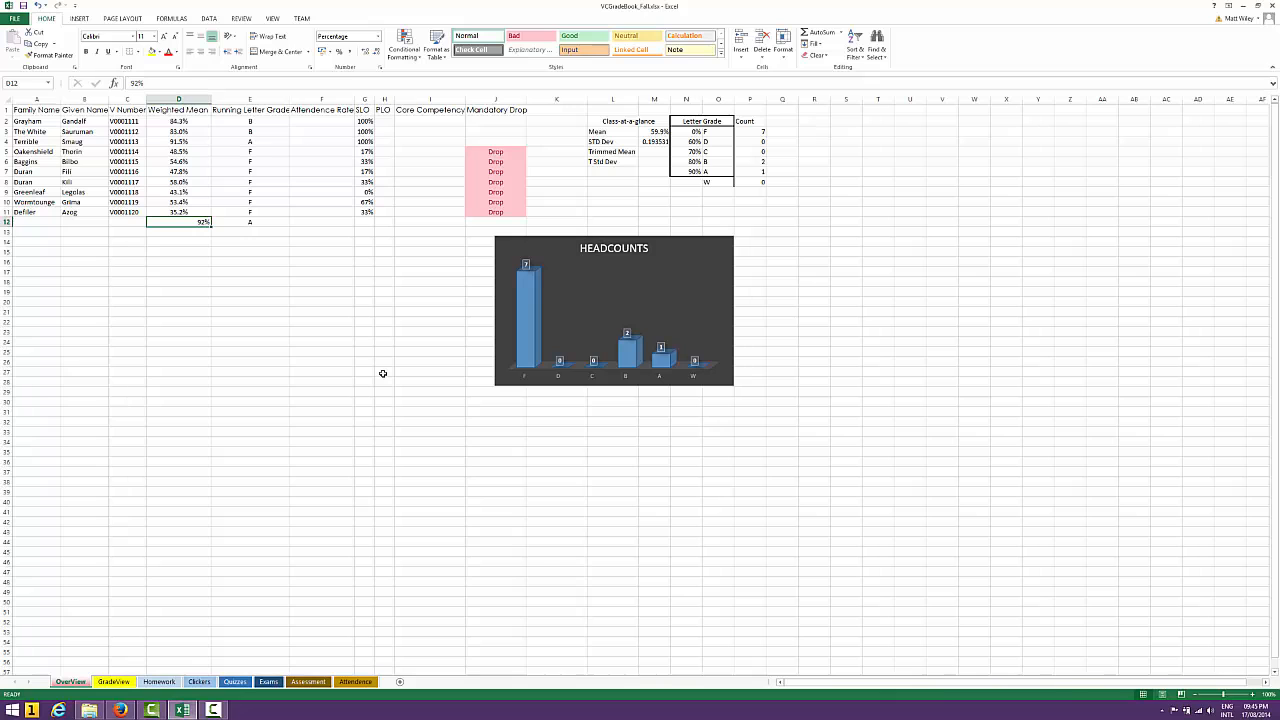
Look through the Homework, Clickers, Quizzes, Exams and GradeView sheets that feed the grades, and return to OverView
{"action": "left_click", "coordinate": [160, 680]}
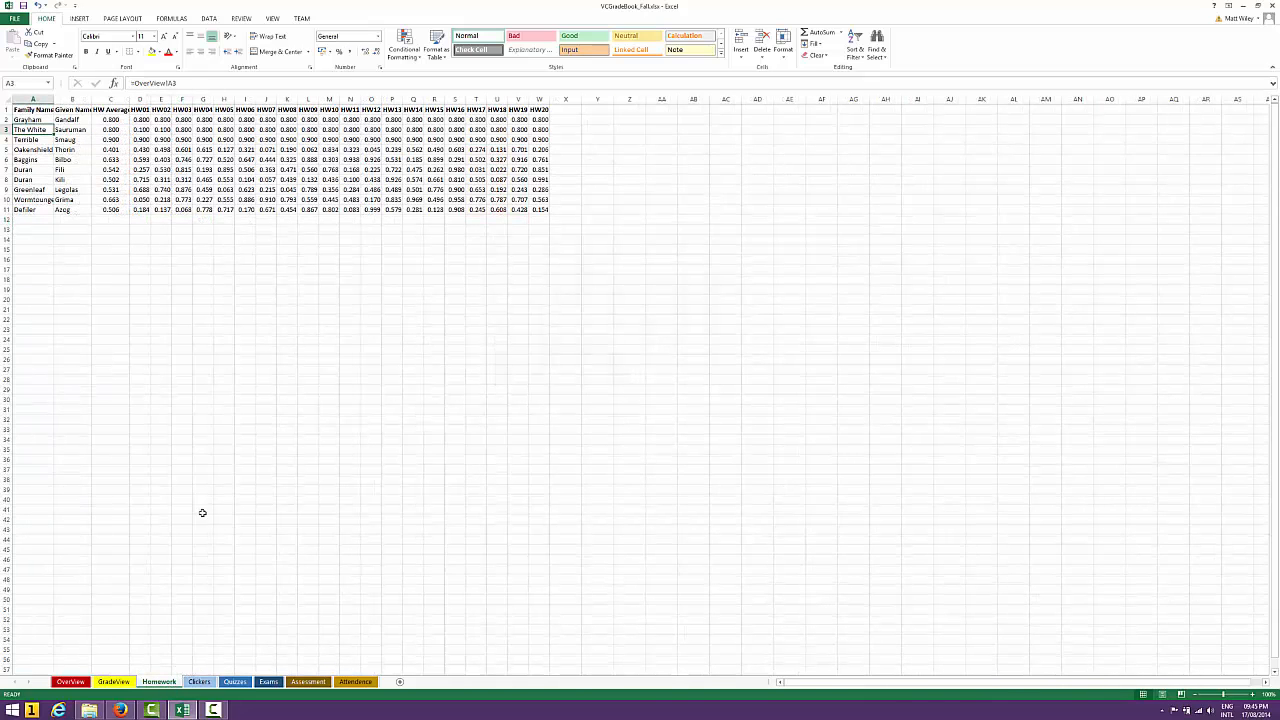
{"action": "left_click", "coordinate": [199, 681]}
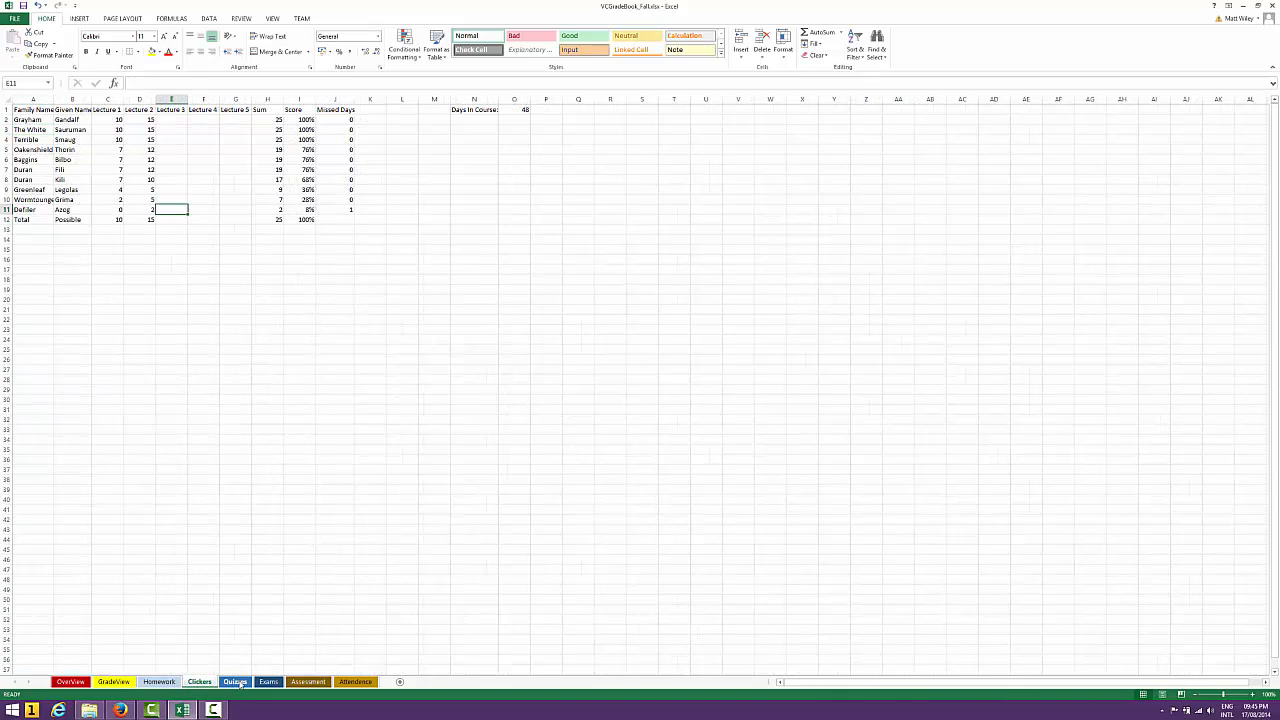
{"action": "left_click", "coordinate": [240, 682]}
{"action": "left_click", "coordinate": [268, 681]}
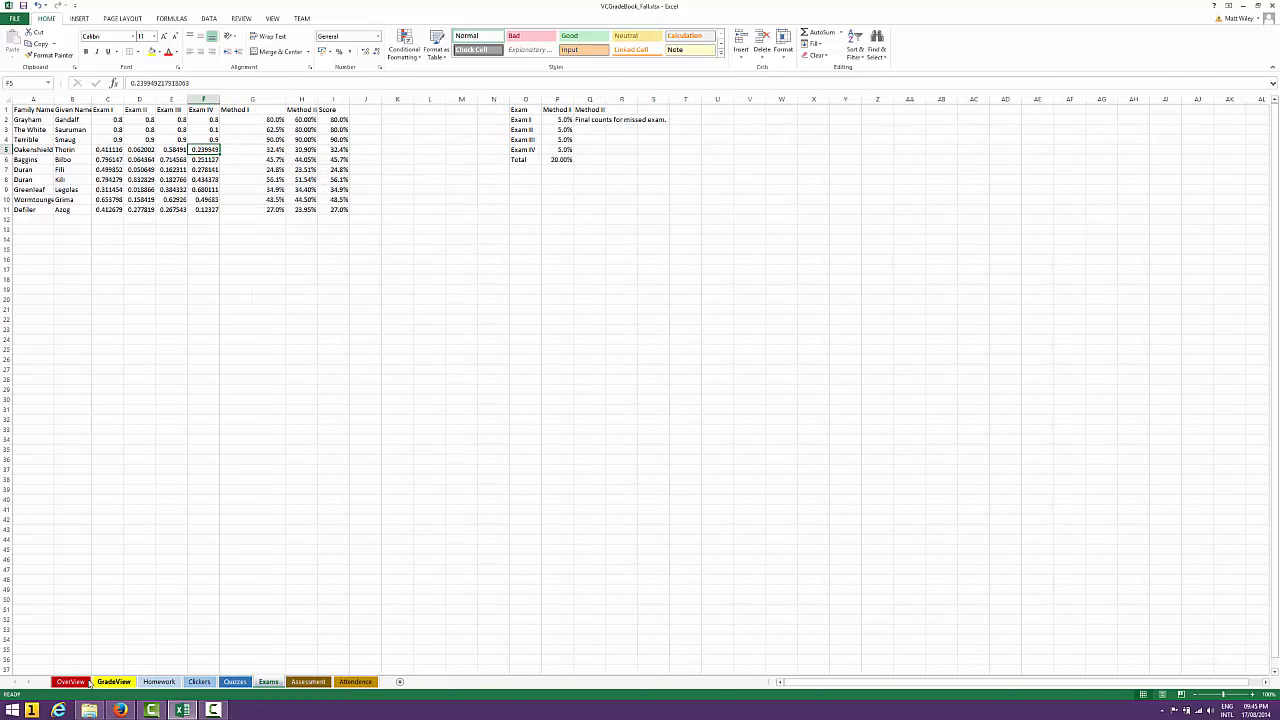
{"action": "left_click", "coordinate": [86, 681]}
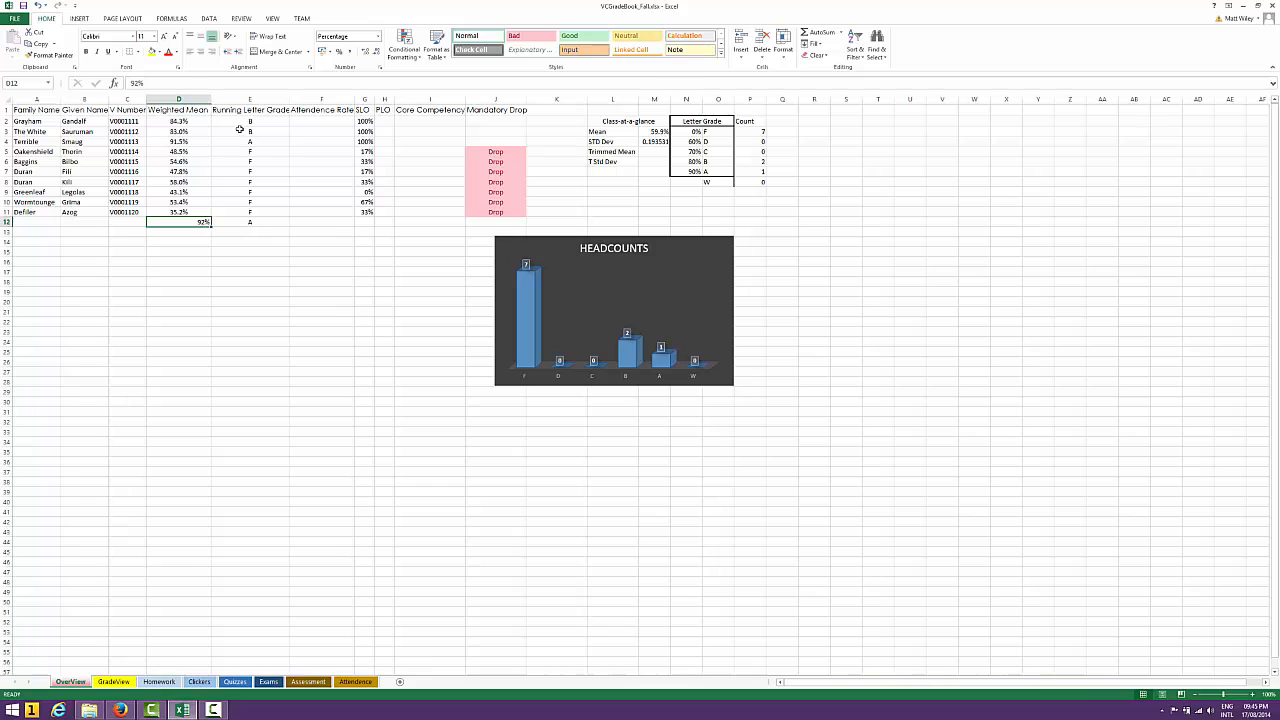
{"action": "left_click", "coordinate": [118, 682]}
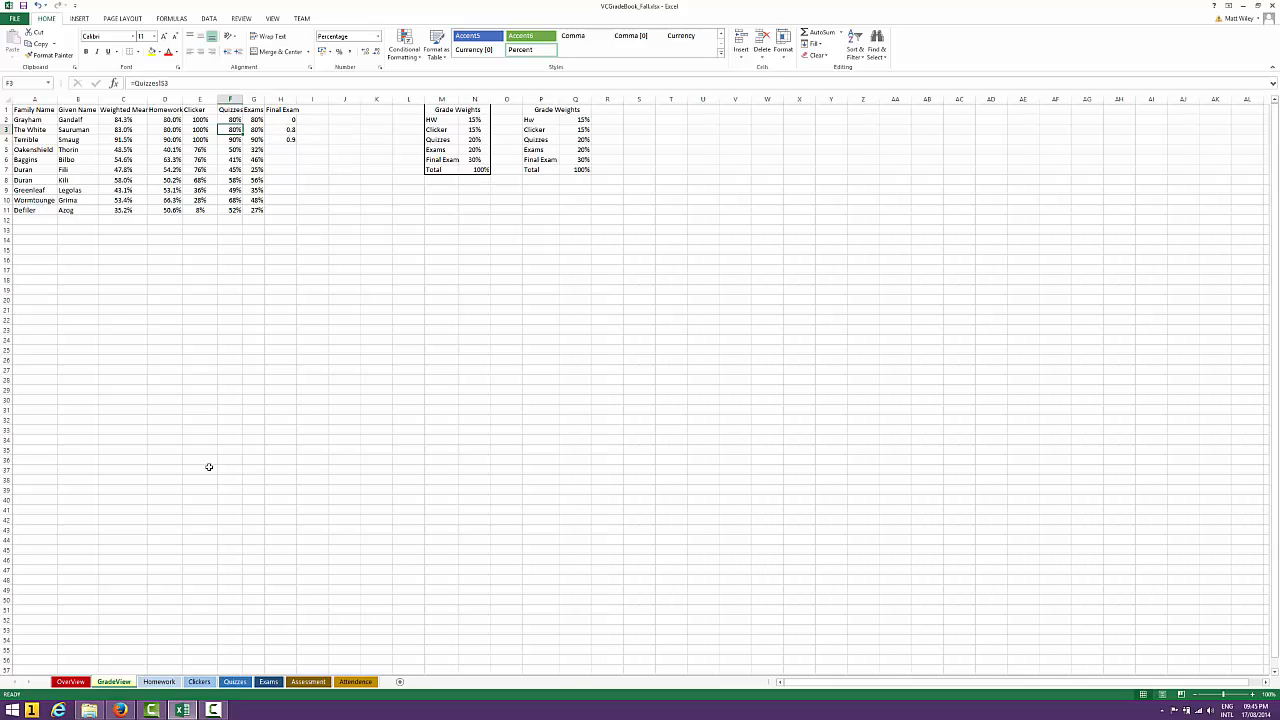
{"action": "left_click", "coordinate": [70, 681]}
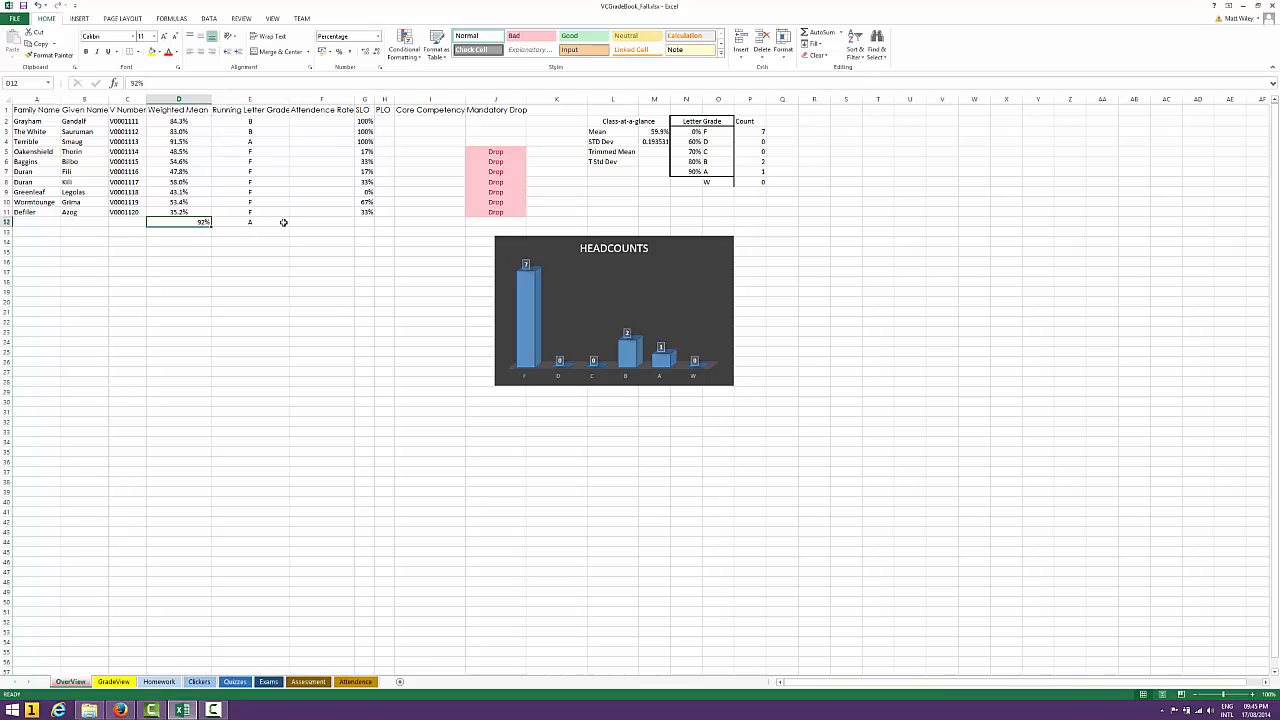
Clear the sample weighted mean and letter grade from D12 and E12
{"action": "key", "text": "Delete"}
{"action": "key", "text": "Right"}
{"action": "key", "text": "Right"}
{"action": "key", "text": "Right"}
{"action": "key", "text": "Right"}
{"action": "key", "text": "Right"}
{"action": "key", "text": "Right"}
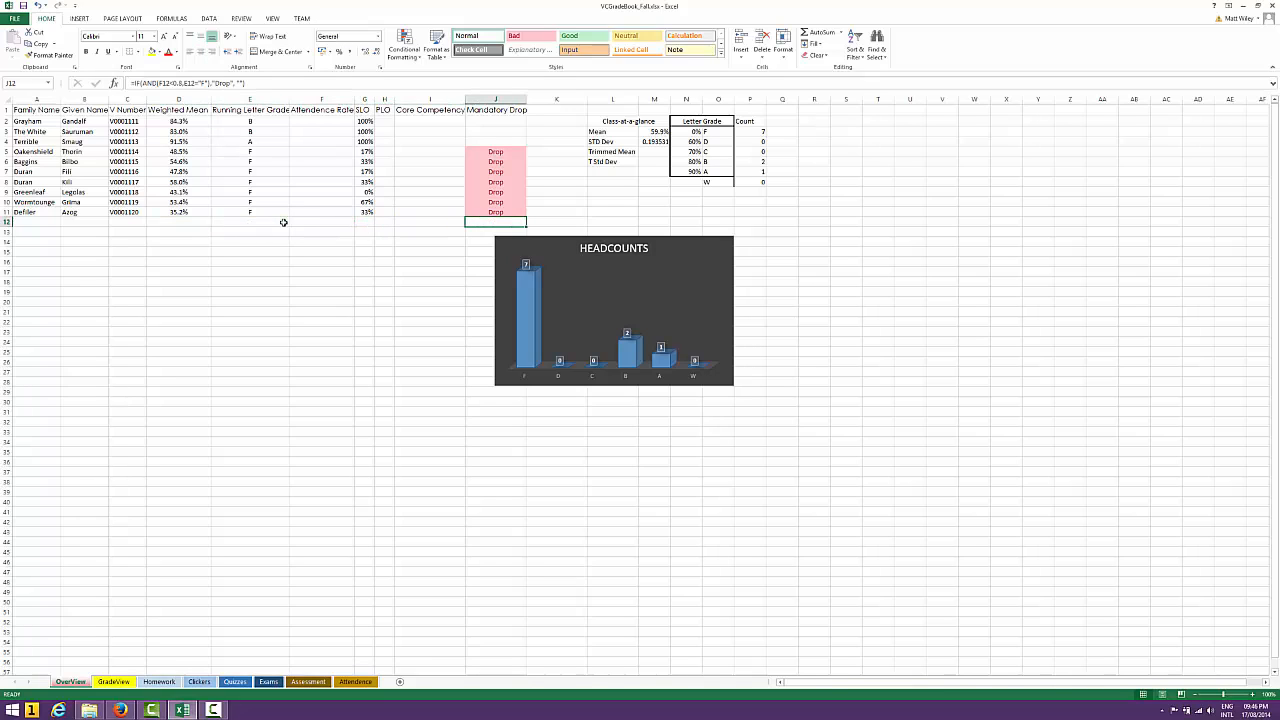
Open the Mandatory Drop formula in J5 and examine its attendance and letter-grade conditions
{"action": "key", "text": "Up"}
{"action": "key", "text": "Down"}
{"action": "key", "text": "Up"}
{"action": "key", "text": "Up"}
{"action": "key", "text": "Up"}
{"action": "key", "text": "Up"}
{"action": "key", "text": "Up"}
{"action": "key", "text": "Up"}
{"action": "key", "text": "Up"}
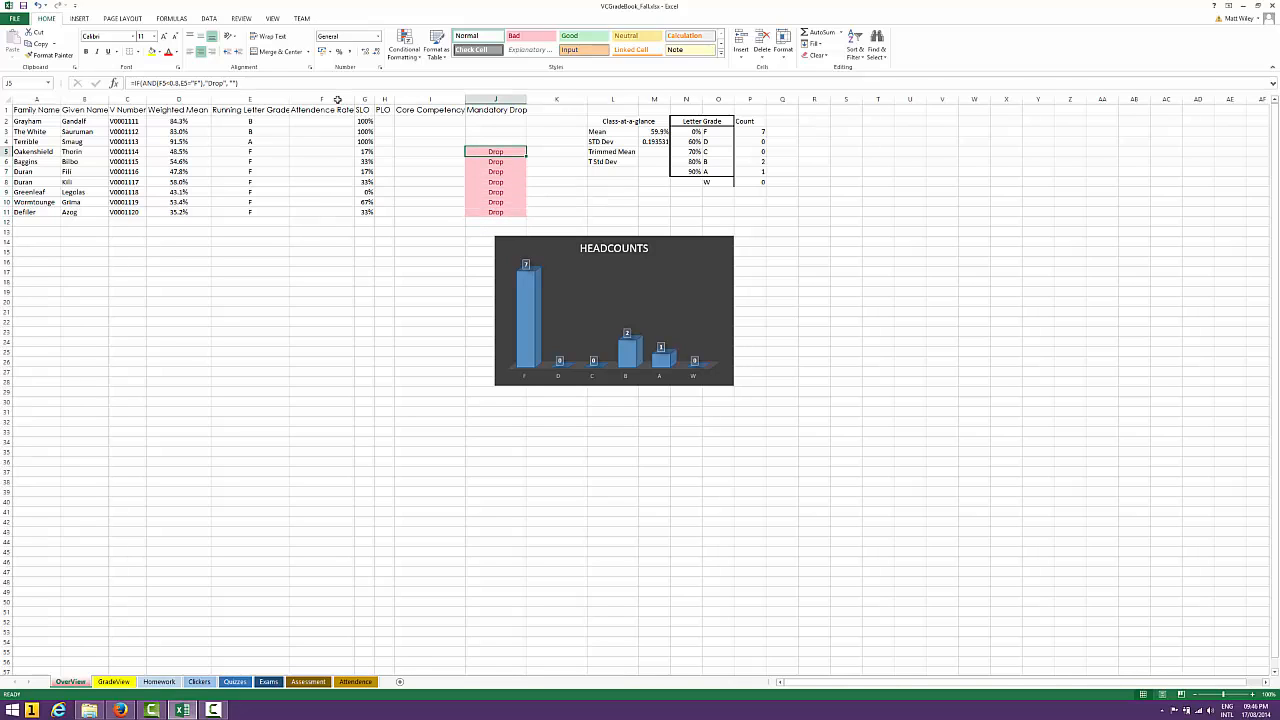
{"action": "left_click", "coordinate": [255, 84]}
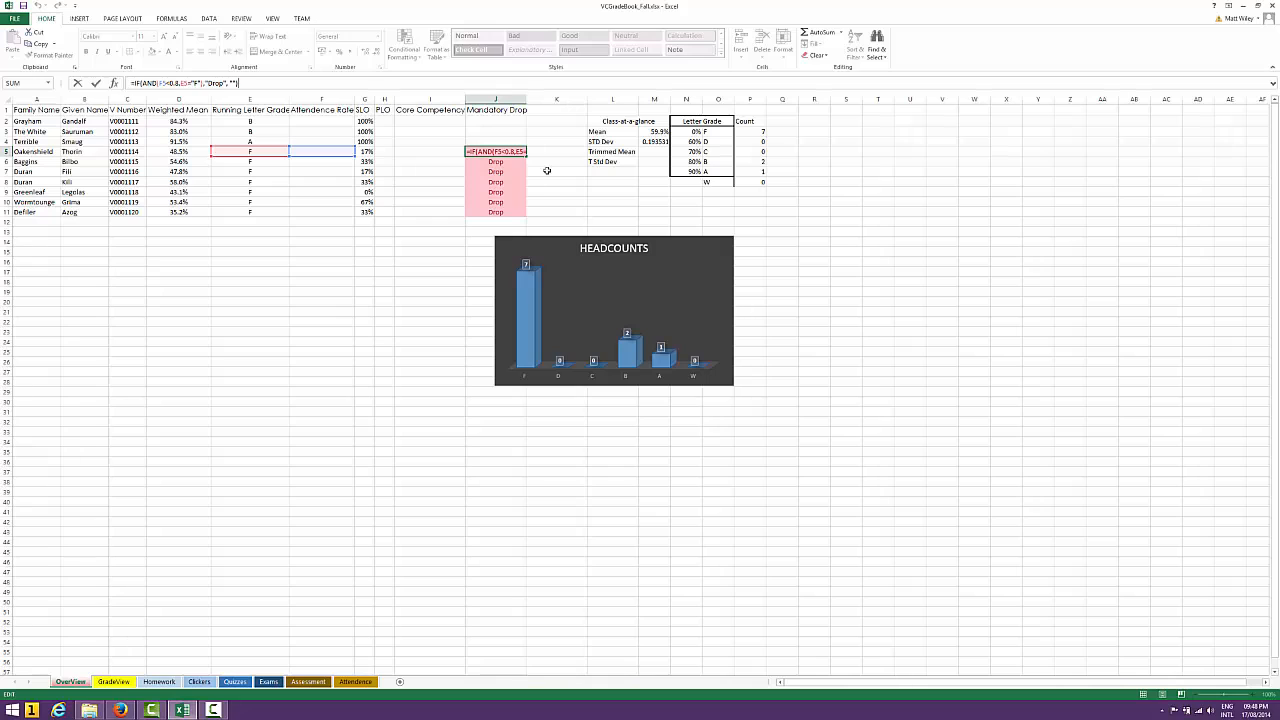
Close the Mandatory Drop formula, look through the Attendence and Clickers sheets that feed the attendance rate, and return to OverView
{"action": "key", "text": "ctrl+Return"}
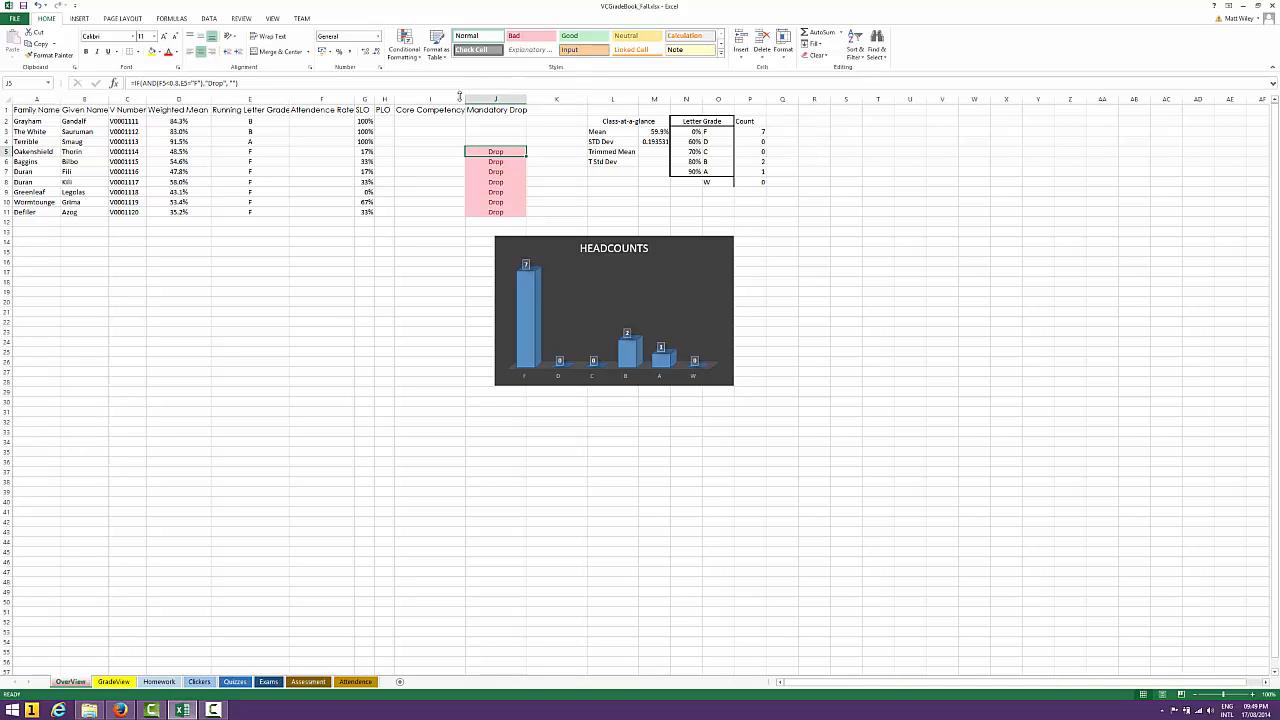
{"action": "left_click", "coordinate": [338, 122]}
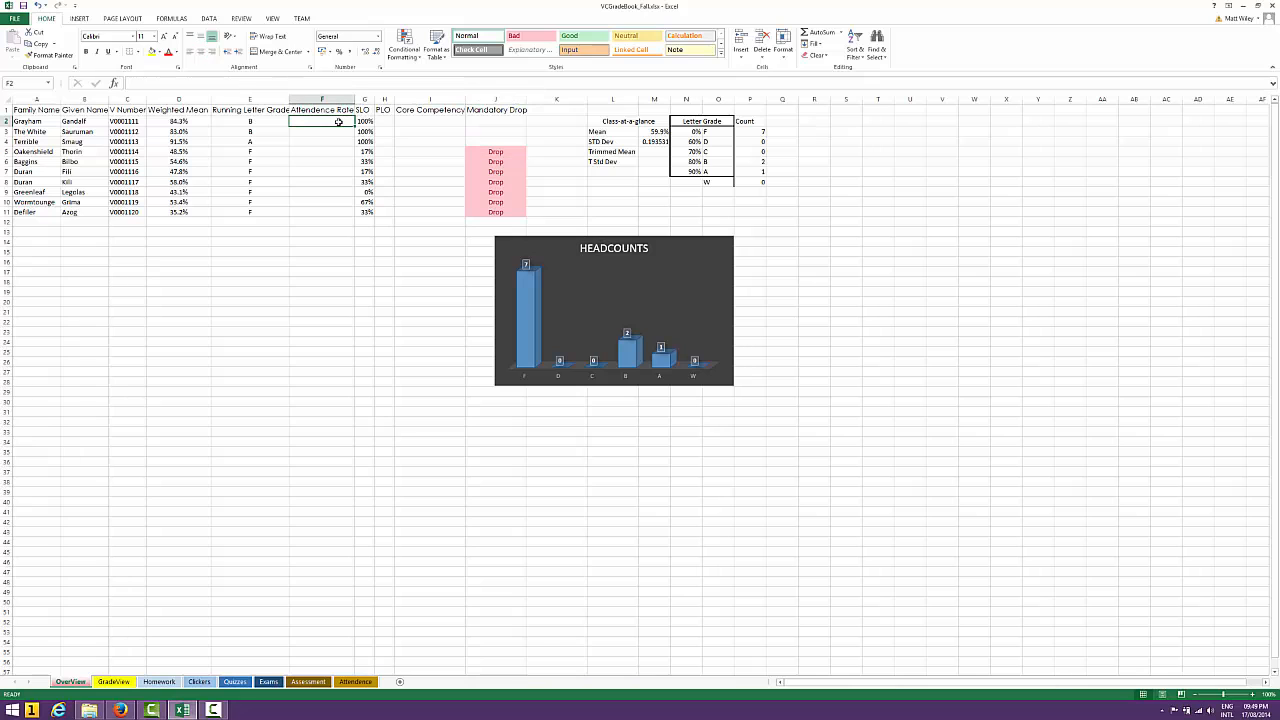
{"action": "left_click", "coordinate": [355, 681]}
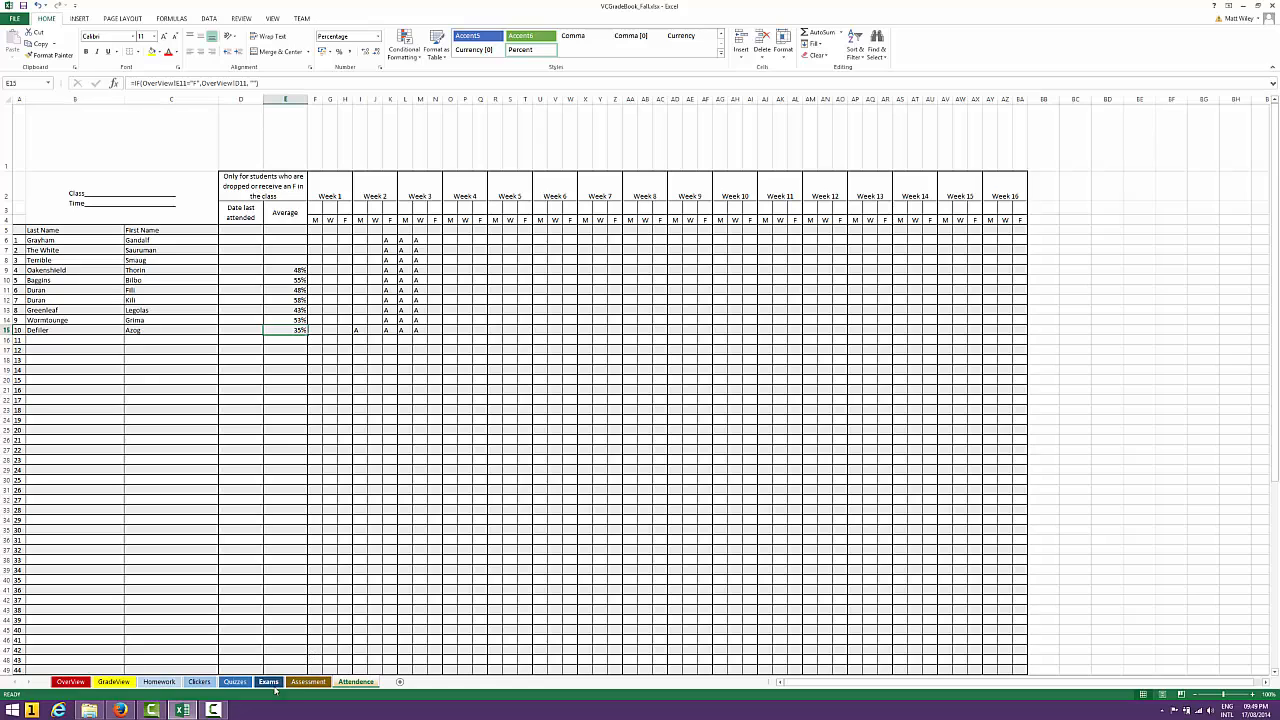
{"action": "left_click", "coordinate": [200, 682]}
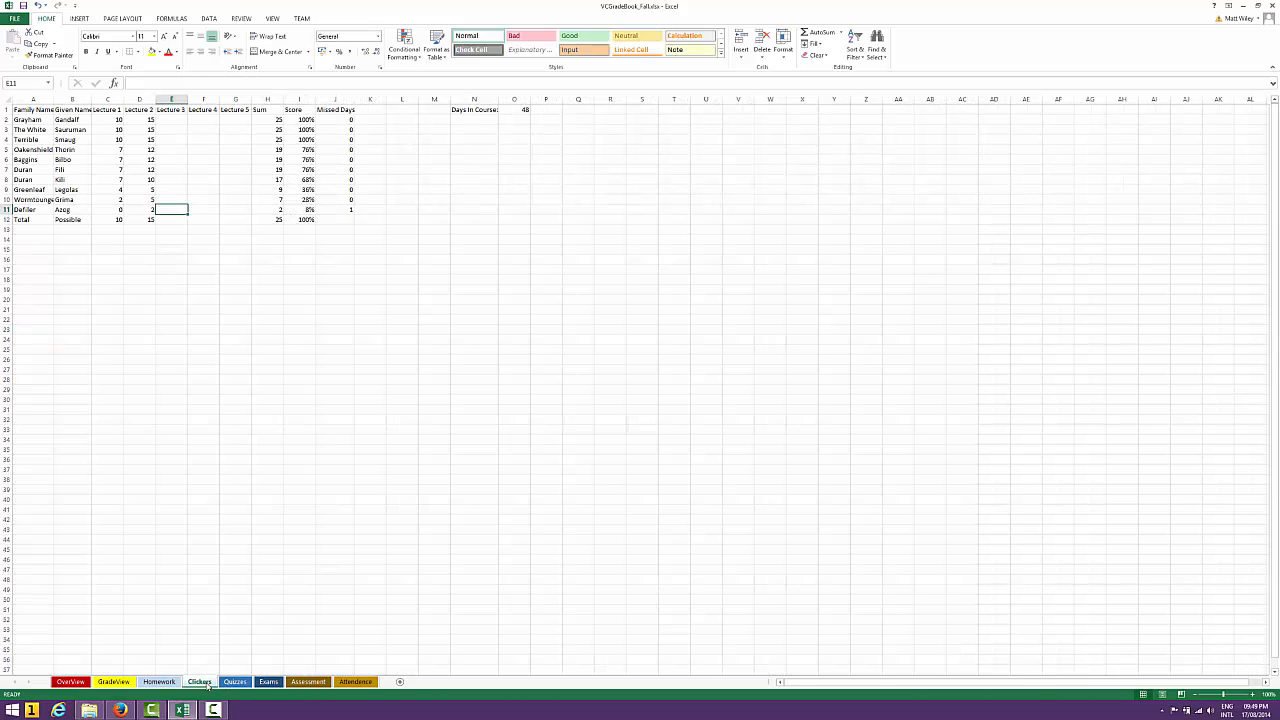
{"action": "left_click", "coordinate": [72, 682]}
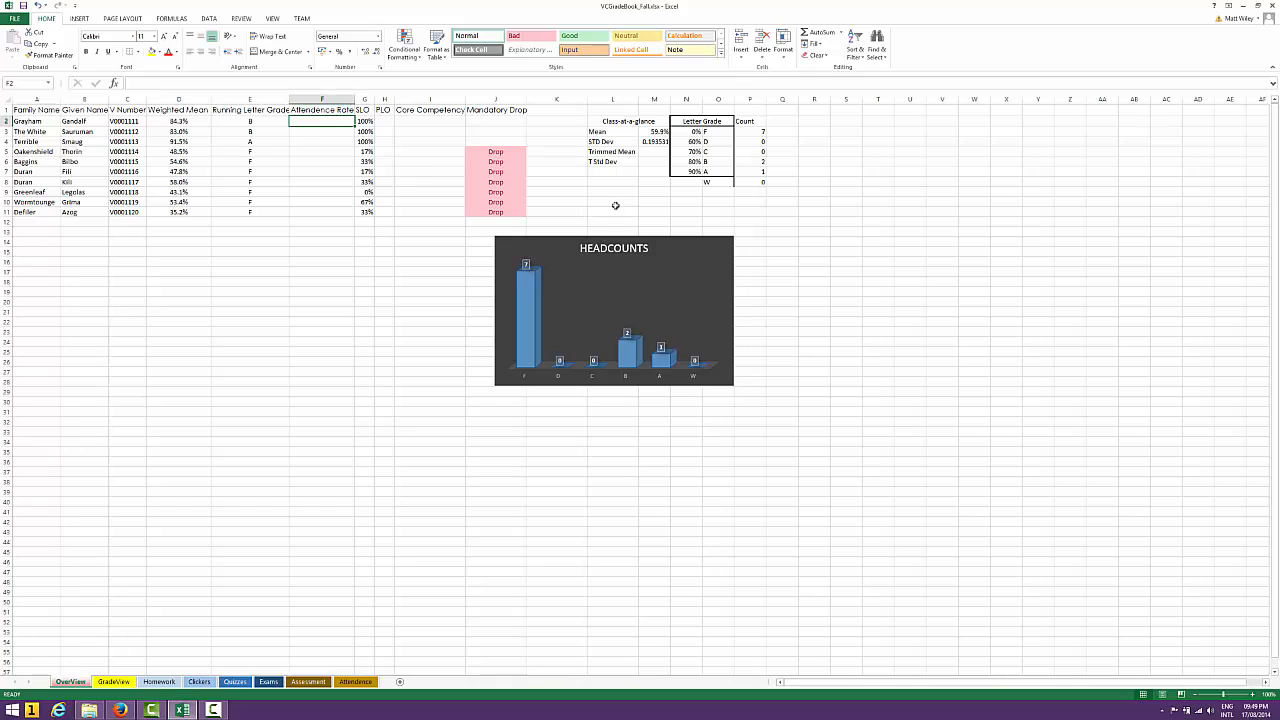
Examine the COUNTIF formula in P3 that counts the F grades, checking its range and criteria arguments
{"action": "left_click", "coordinate": [763, 133]}
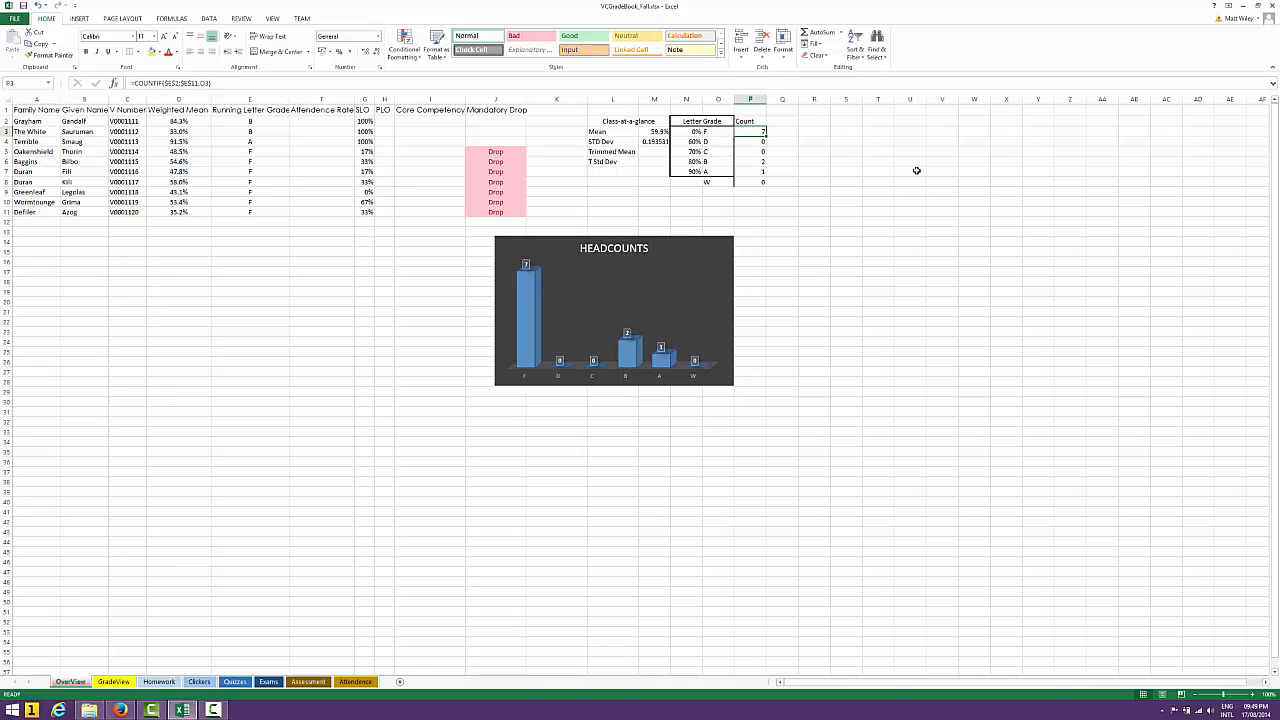
{"action": "left_click", "coordinate": [649, 84]}
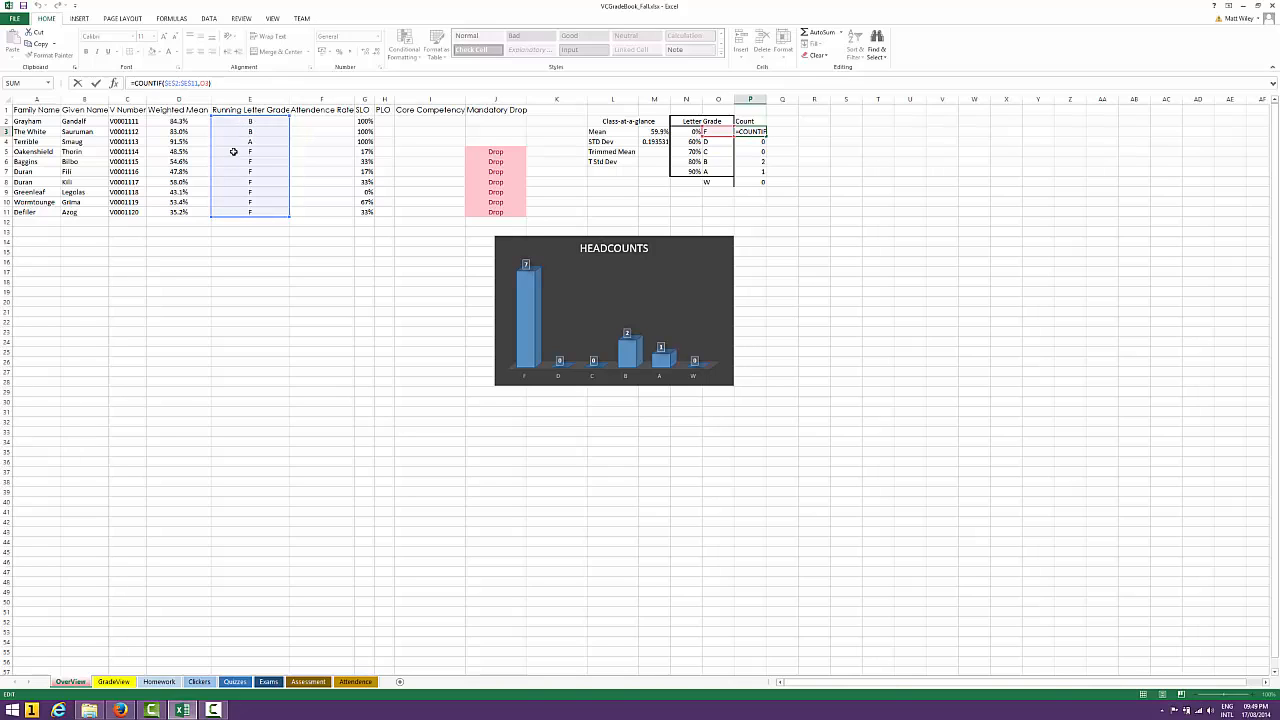
{"action": "left_click", "coordinate": [201, 83]}
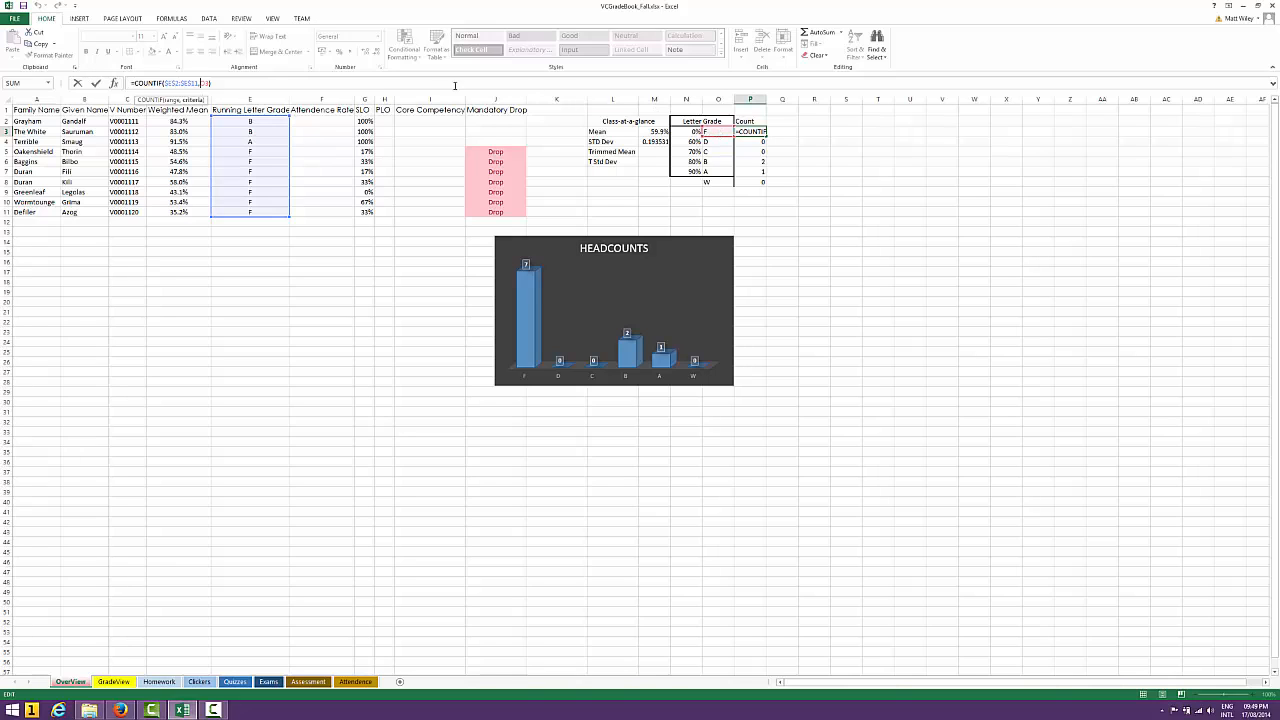
{"action": "left_click", "coordinate": [395, 83]}
{"action": "key", "text": "ctrl+Return"}
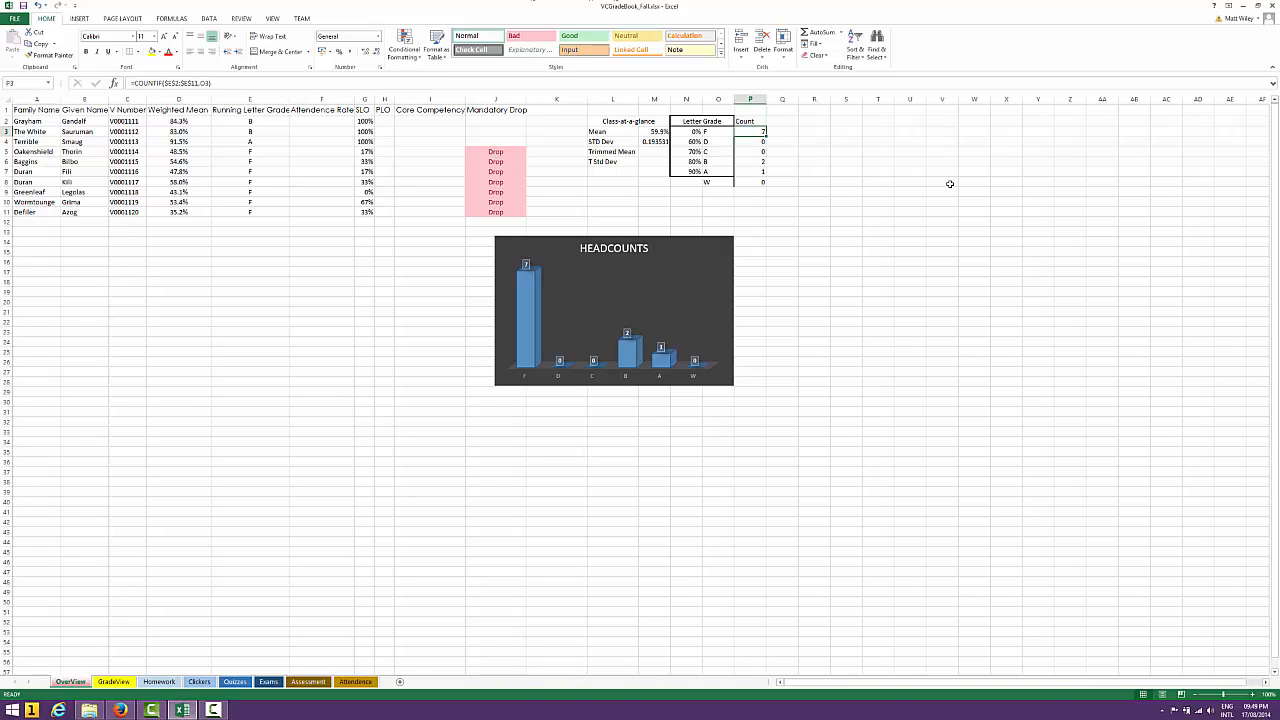
Inspect the COUNTIF formula in P8 that counts the W grades
{"action": "key", "text": "Down"}
{"action": "key", "text": "Down"}
{"action": "key", "text": "Down"}
{"action": "key", "text": "Down"}
{"action": "key", "text": "Down"}
{"action": "key", "text": "F2"}
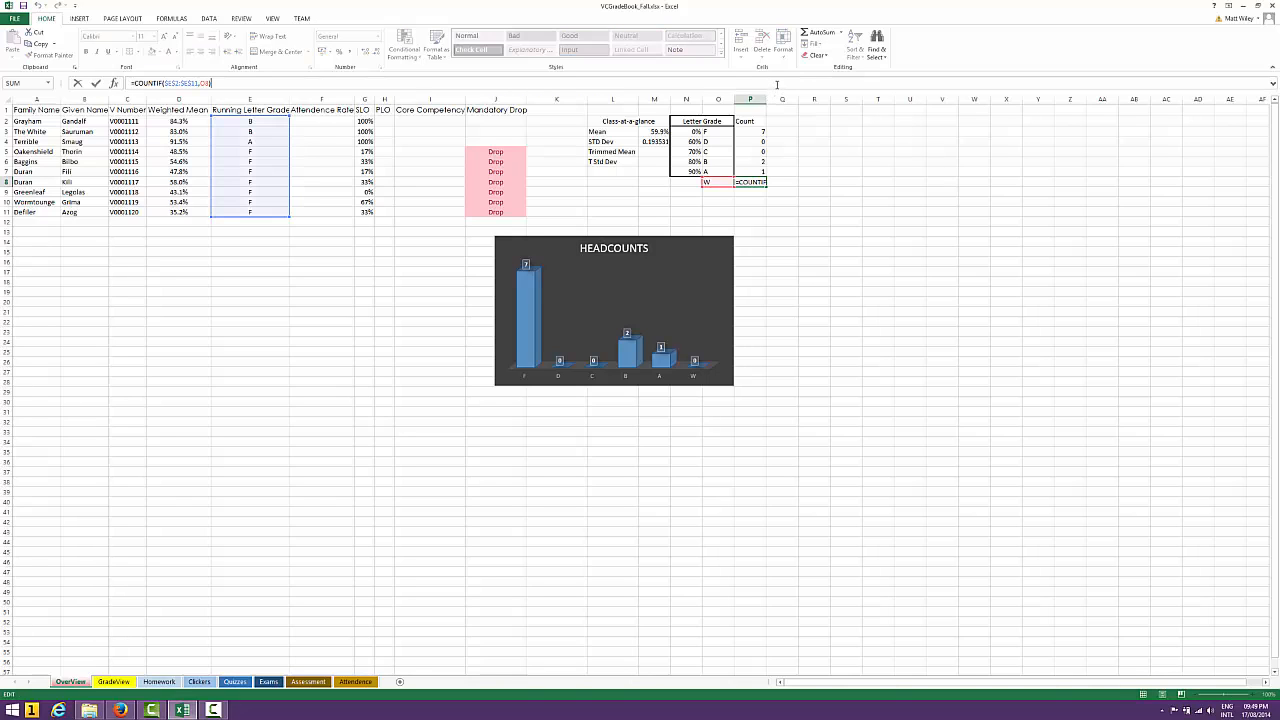
{"action": "key", "text": "Return"}
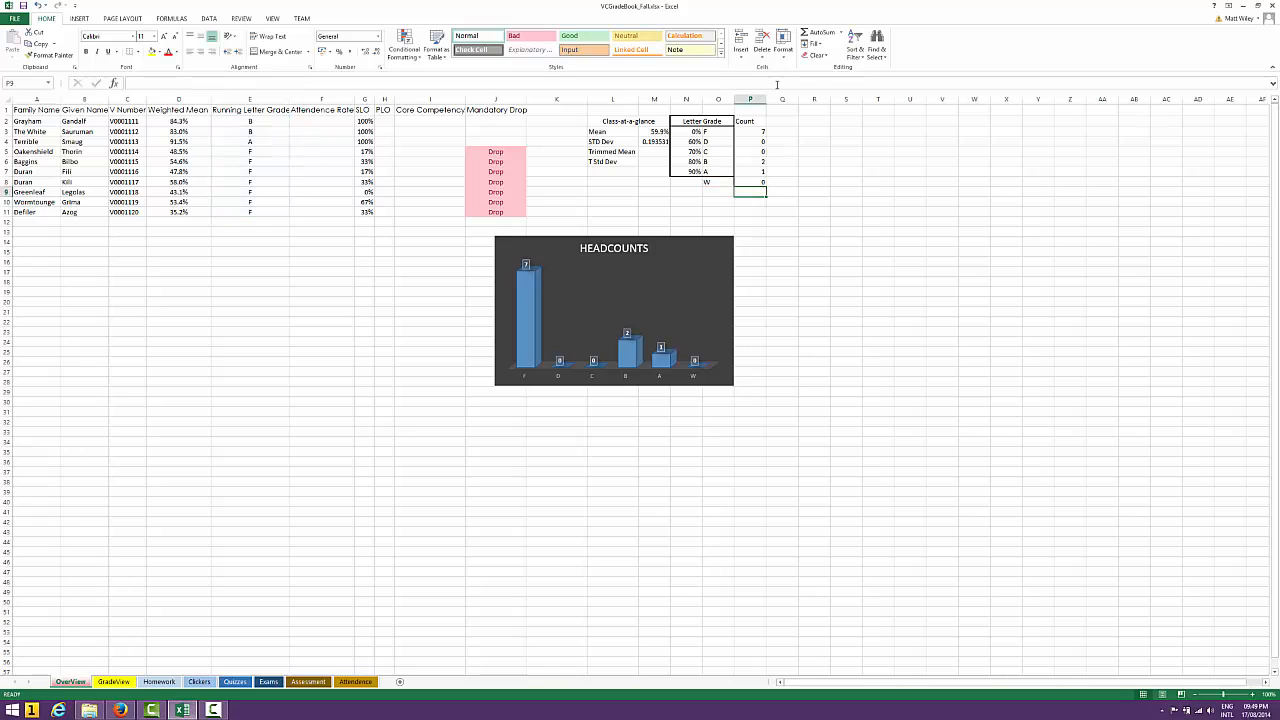
Override the running letter grade formula in E10 with a W
{"action": "left_click", "coordinate": [254, 204]}
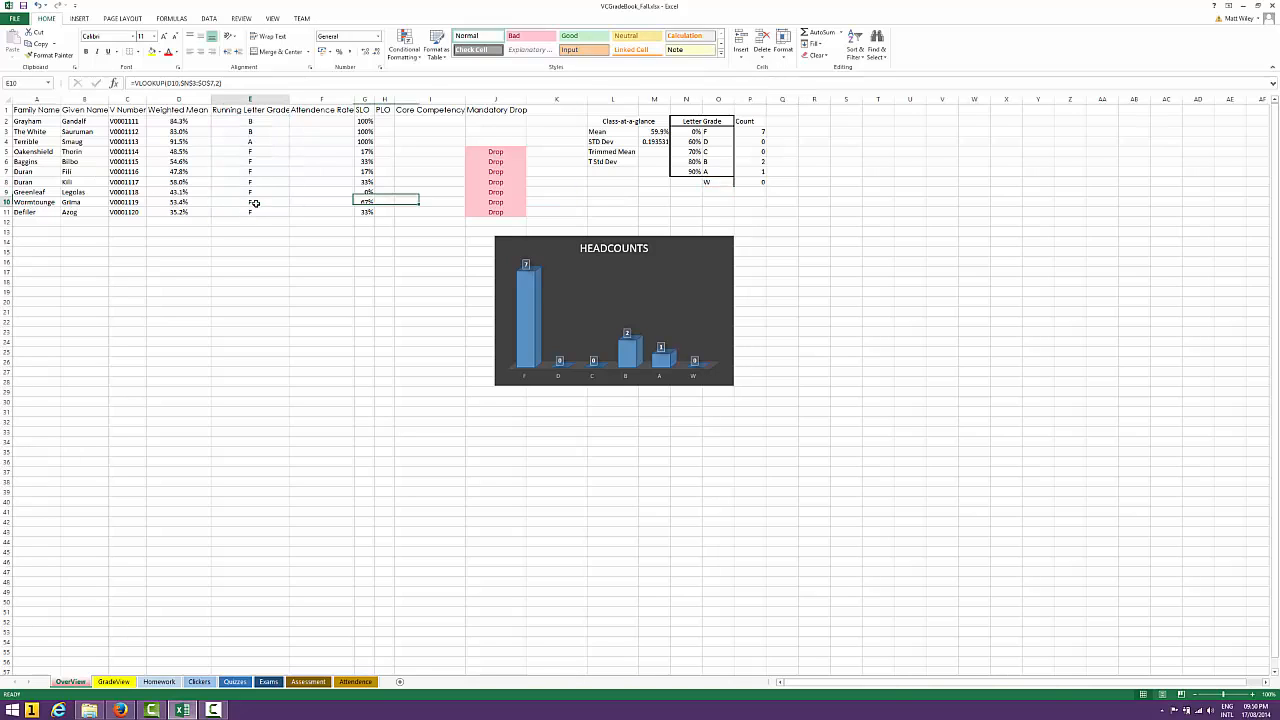
{"action": "type", "text": "W"}
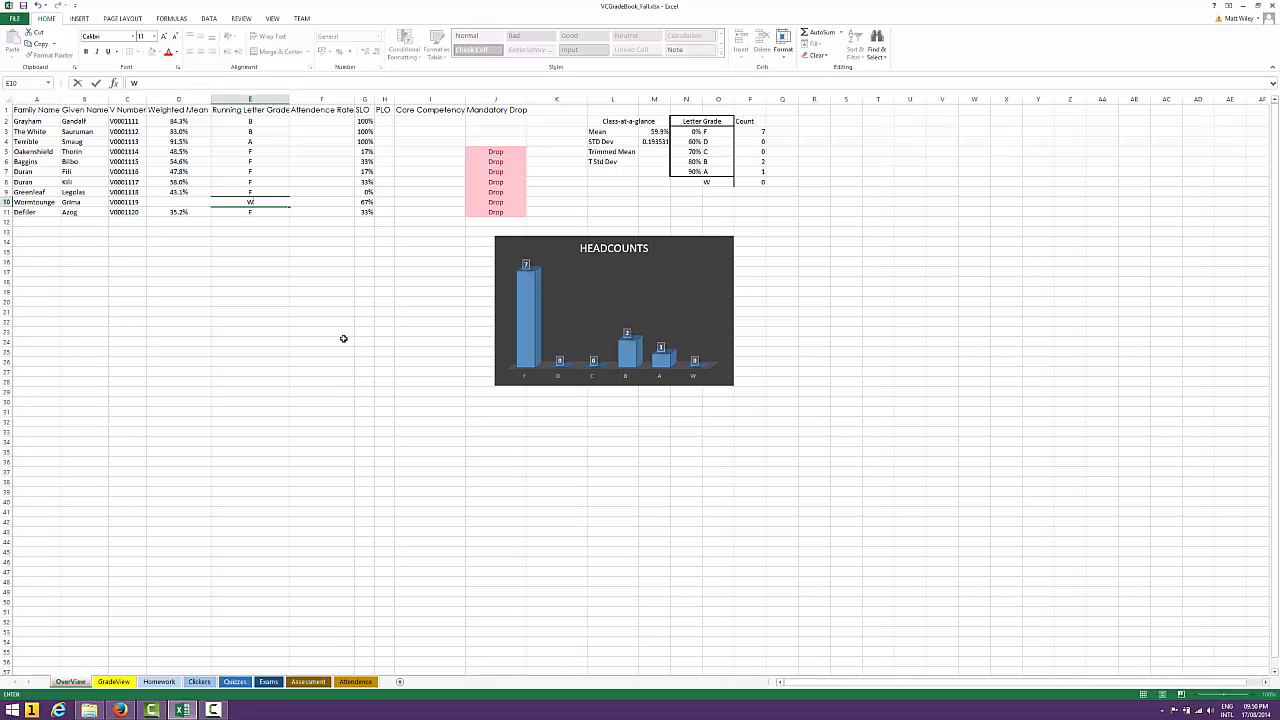
{"action": "key", "text": "Return"}
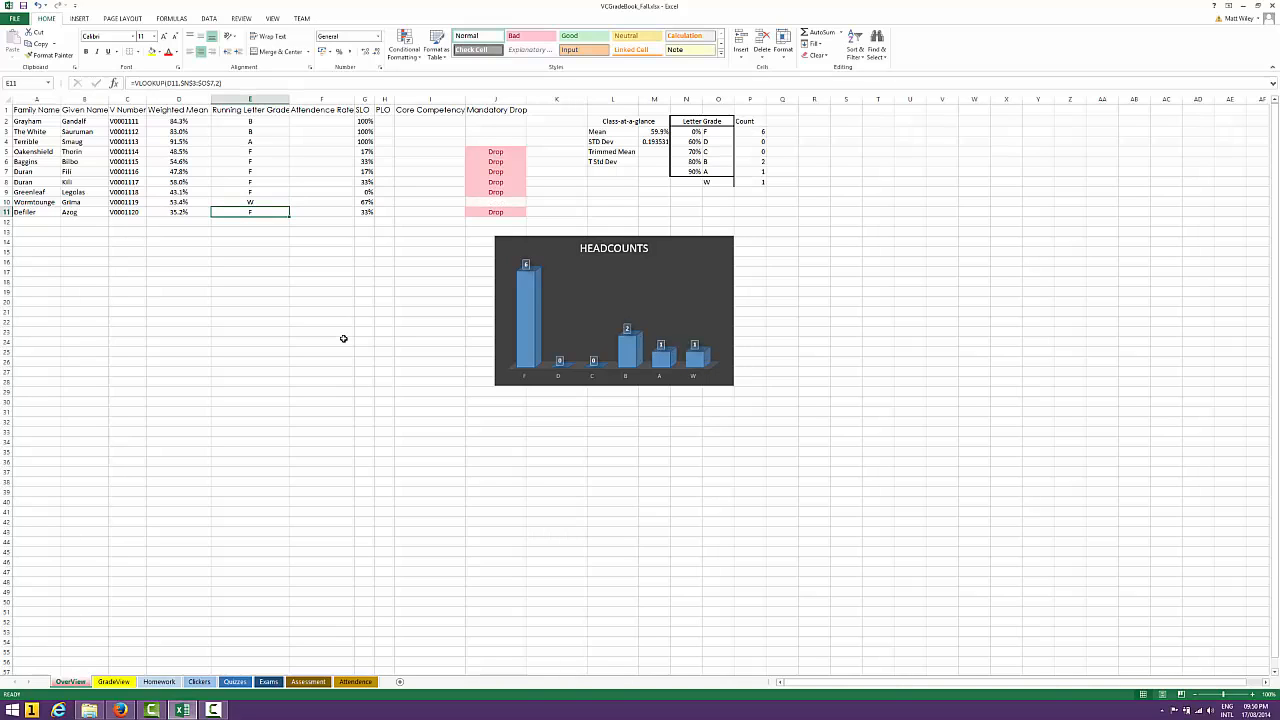
{"action": "key", "text": "Up"}
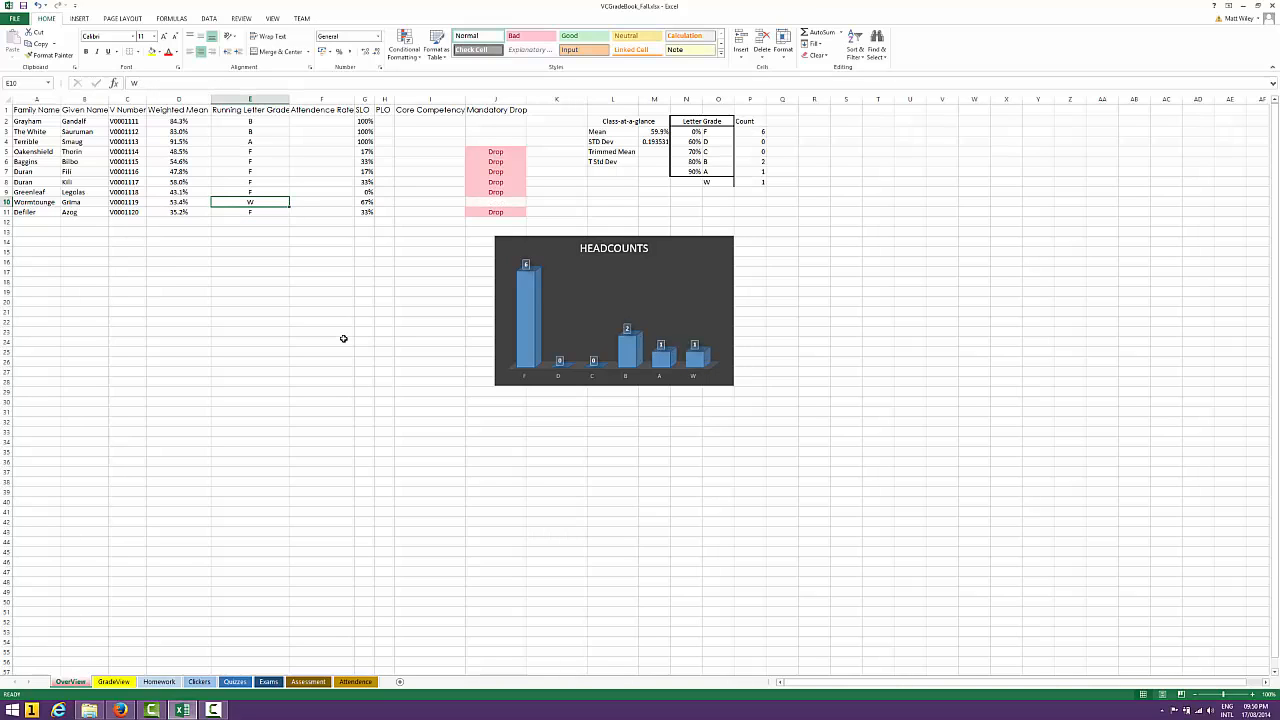
Check the Mandatory Drop cell in row 10 and the W row of the letter grade count table
{"action": "key", "text": "Right"}
{"action": "key", "text": "Right"}
{"action": "key", "text": "Right"}
{"action": "key", "text": "Right"}
{"action": "key", "text": "Right"}
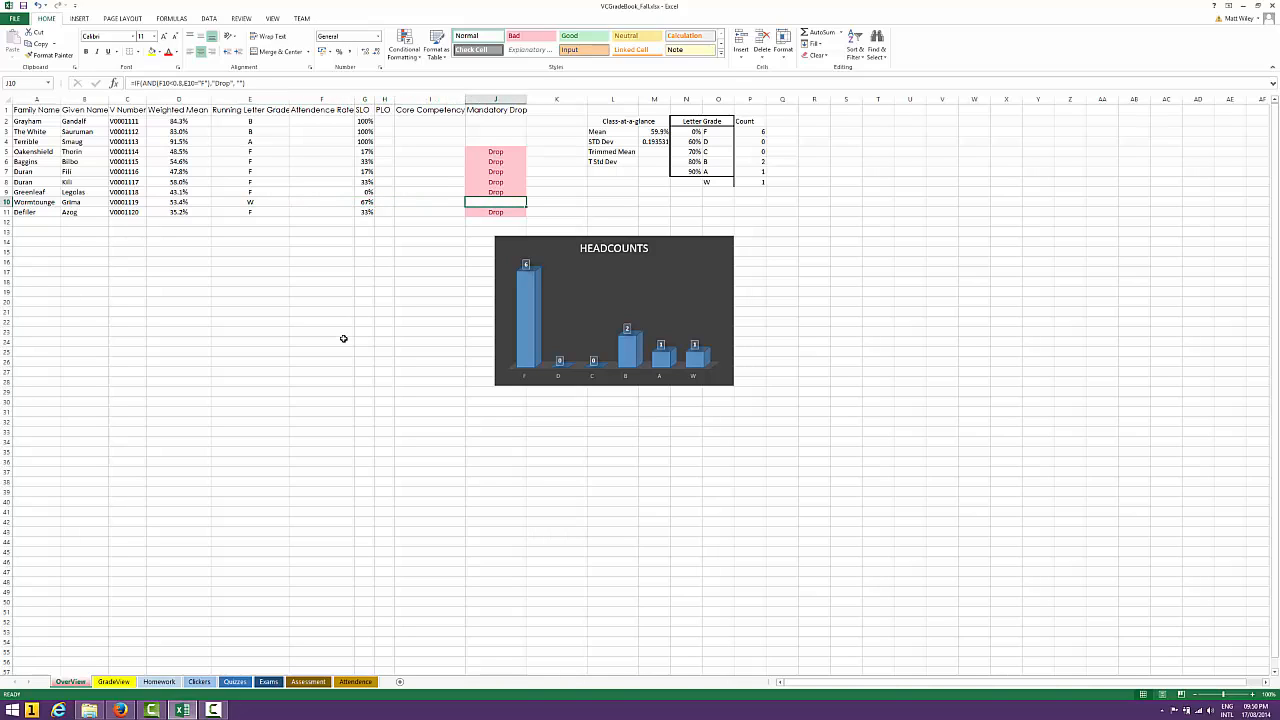
{"action": "key", "text": "Right"}
{"action": "key", "text": "Right"}
{"action": "key", "text": "Right"}
{"action": "key", "text": "Right"}
{"action": "key", "text": "Right"}
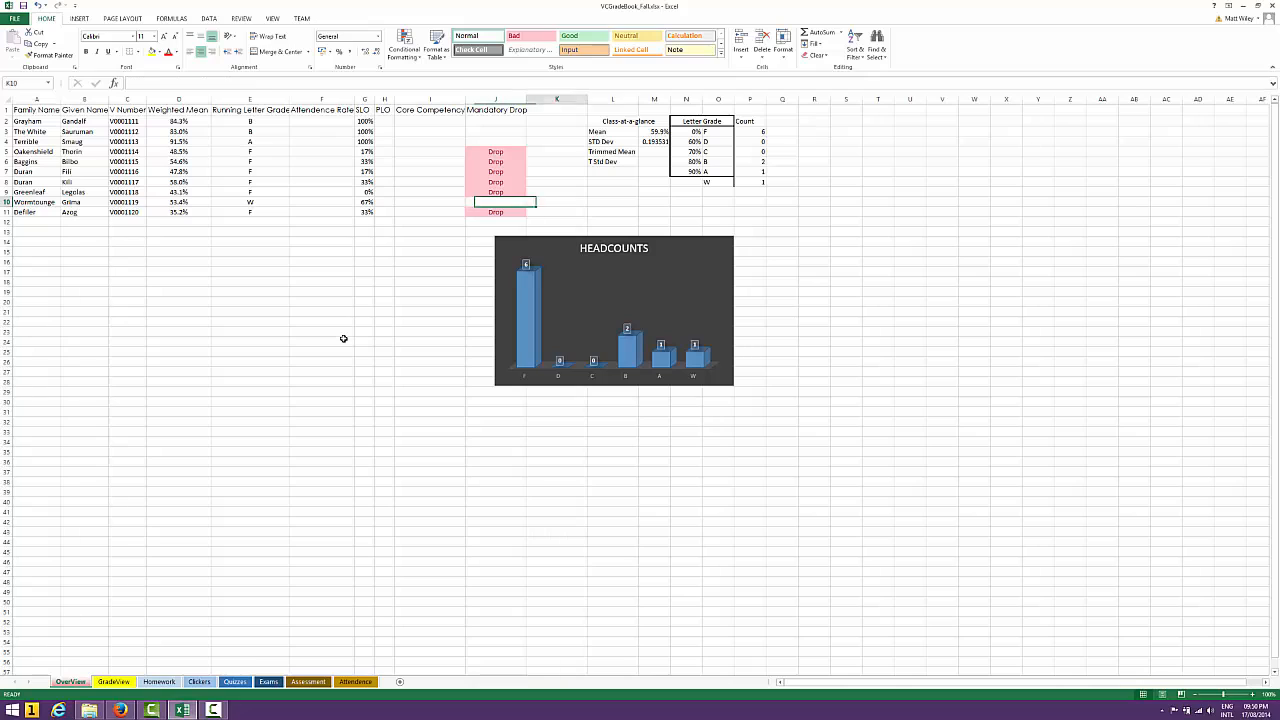
{"action": "key", "text": "Up"}
{"action": "key", "text": "Up"}
{"action": "key", "text": "Right"}
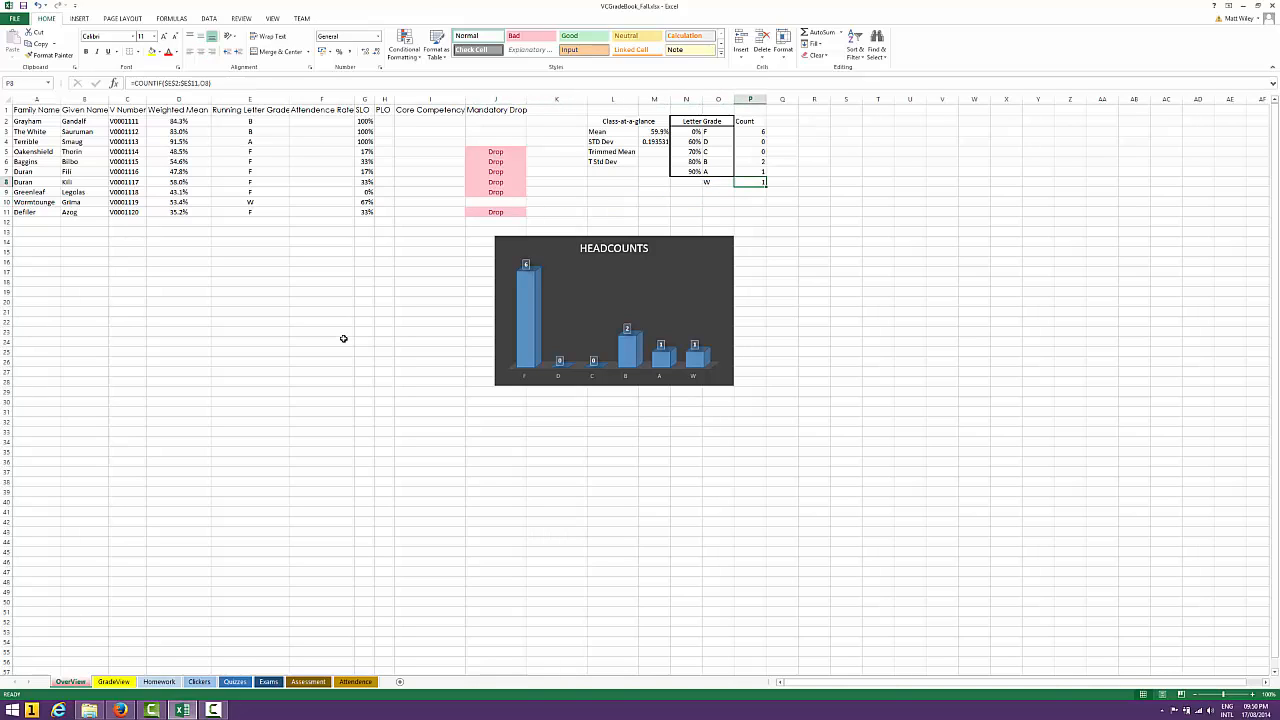
{"action": "key", "text": "Left"}
{"action": "key", "text": "Left"}
{"action": "key", "text": "Left"}
{"action": "key", "text": "Left"}
{"action": "key", "text": "Left"}
{"action": "key", "text": "Left"}
{"action": "key", "text": "Left"}
{"action": "key", "text": "Left"}
{"action": "key", "text": "Left"}
{"action": "key", "text": "Left"}
{"action": "key", "text": "Left"}
{"action": "key", "text": "Left"}
{"action": "key", "text": "Left"}
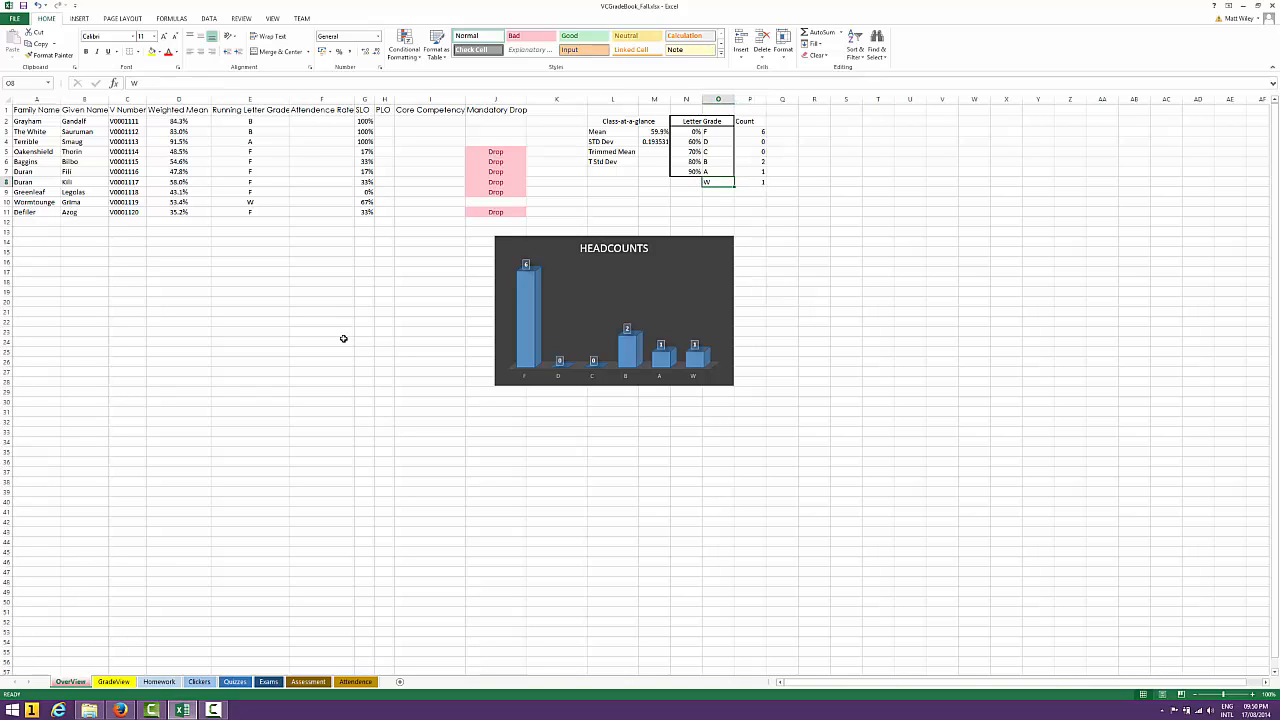
{"action": "key", "text": "Right"}
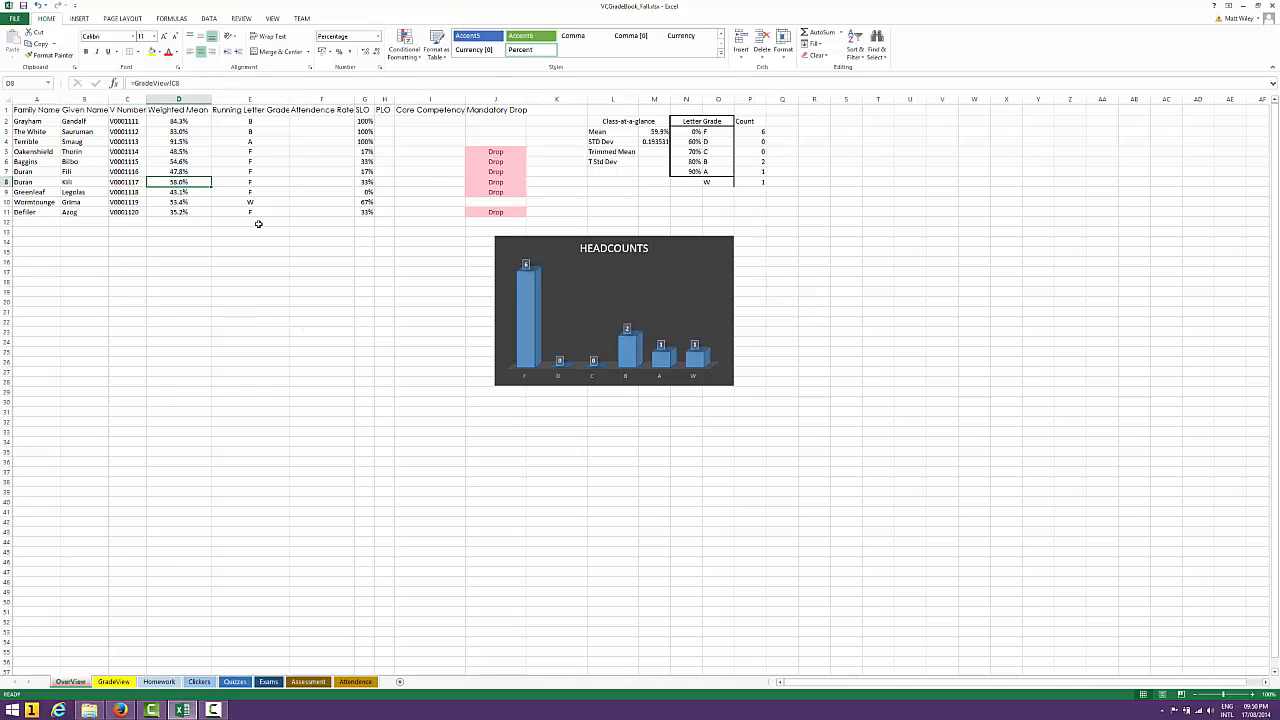
Undo the W override in E10 to compare the headcount chart, and enter W in the cell again
{"action": "left_click", "coordinate": [38, 6]}
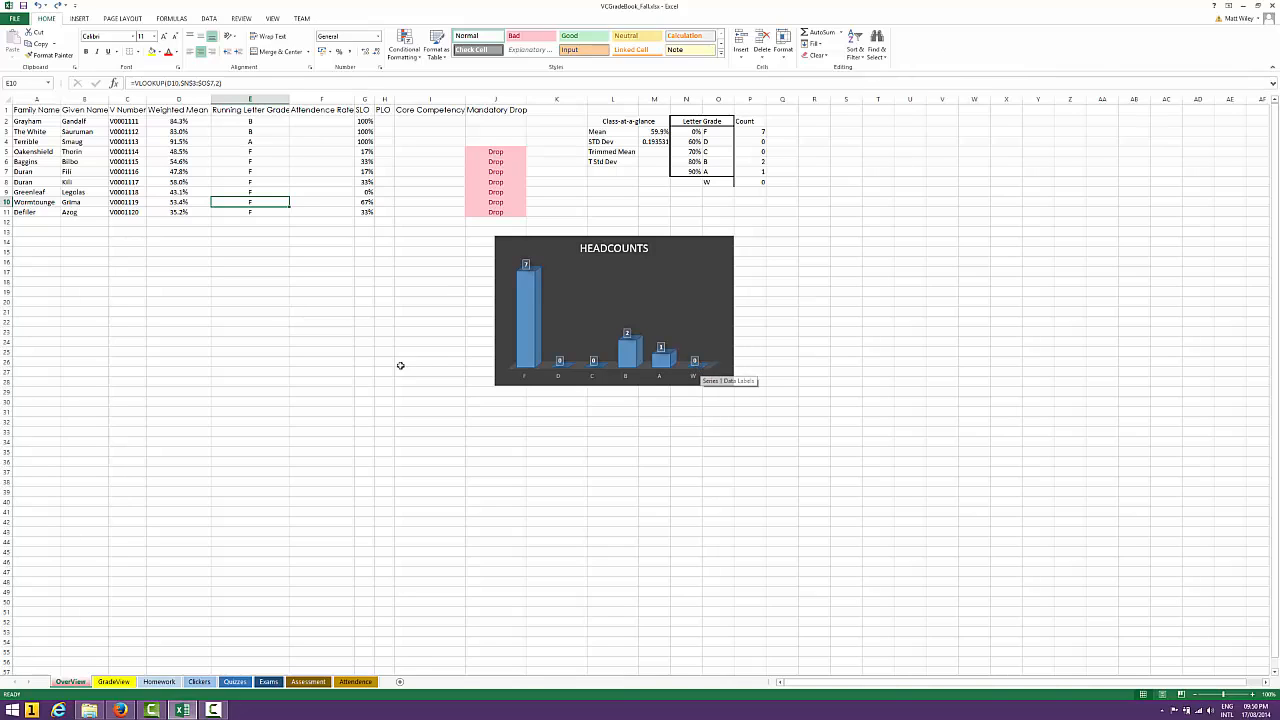
{"action": "type", "text": "W"}
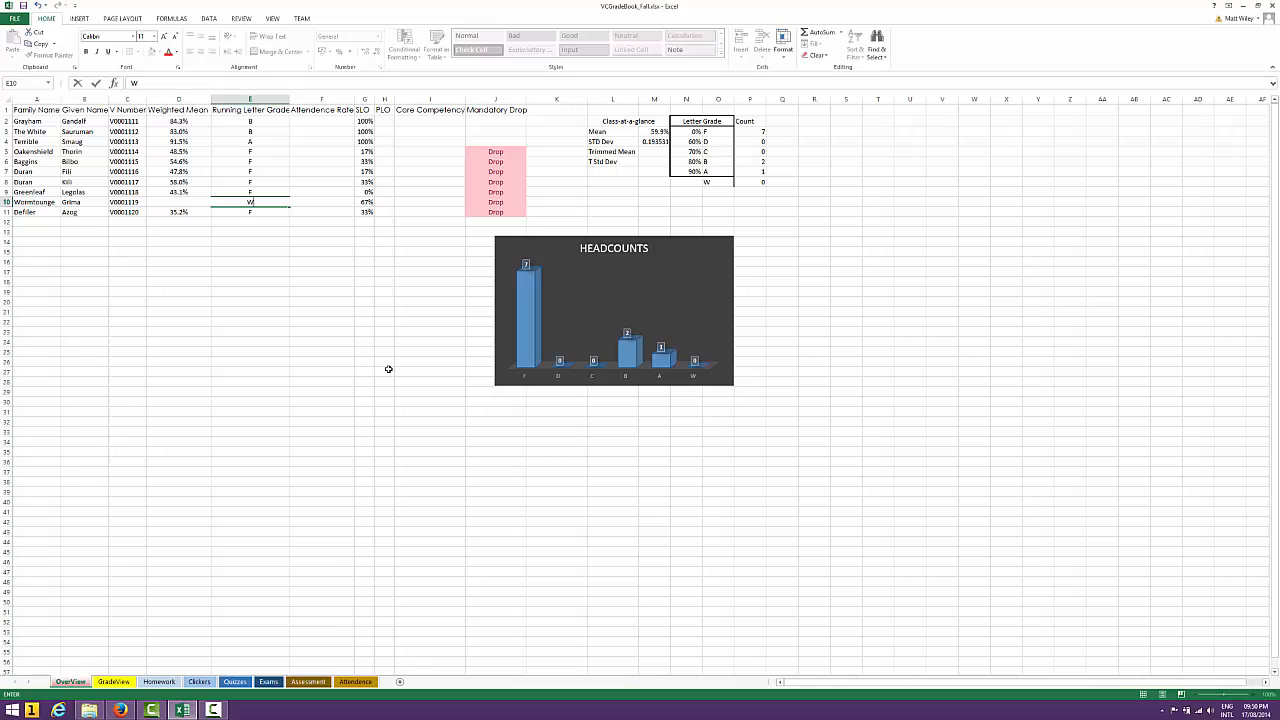
{"action": "key", "text": "Return"}
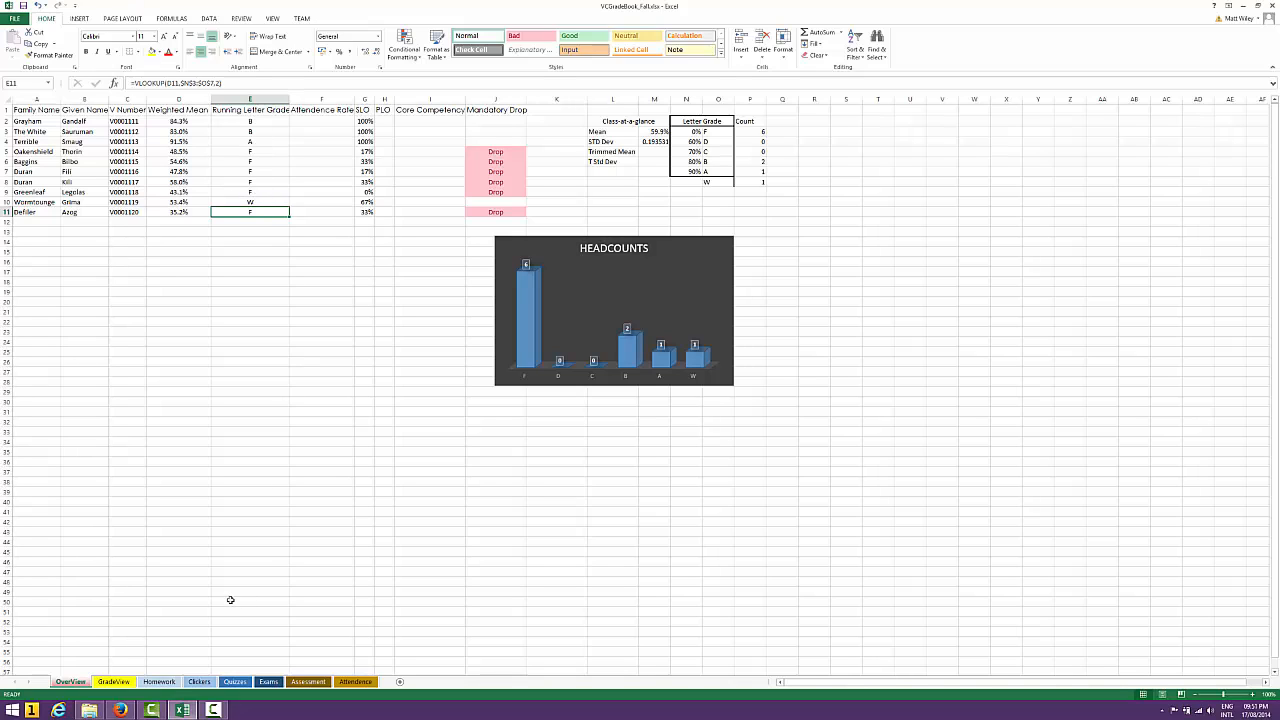
On the Quizzes sheet, set the row 6 student's Quiz 12, Quiz 13 and Quiz 14 scores to 0.8
{"action": "left_click", "coordinate": [199, 681]}
{"action": "left_click", "coordinate": [234, 681]}
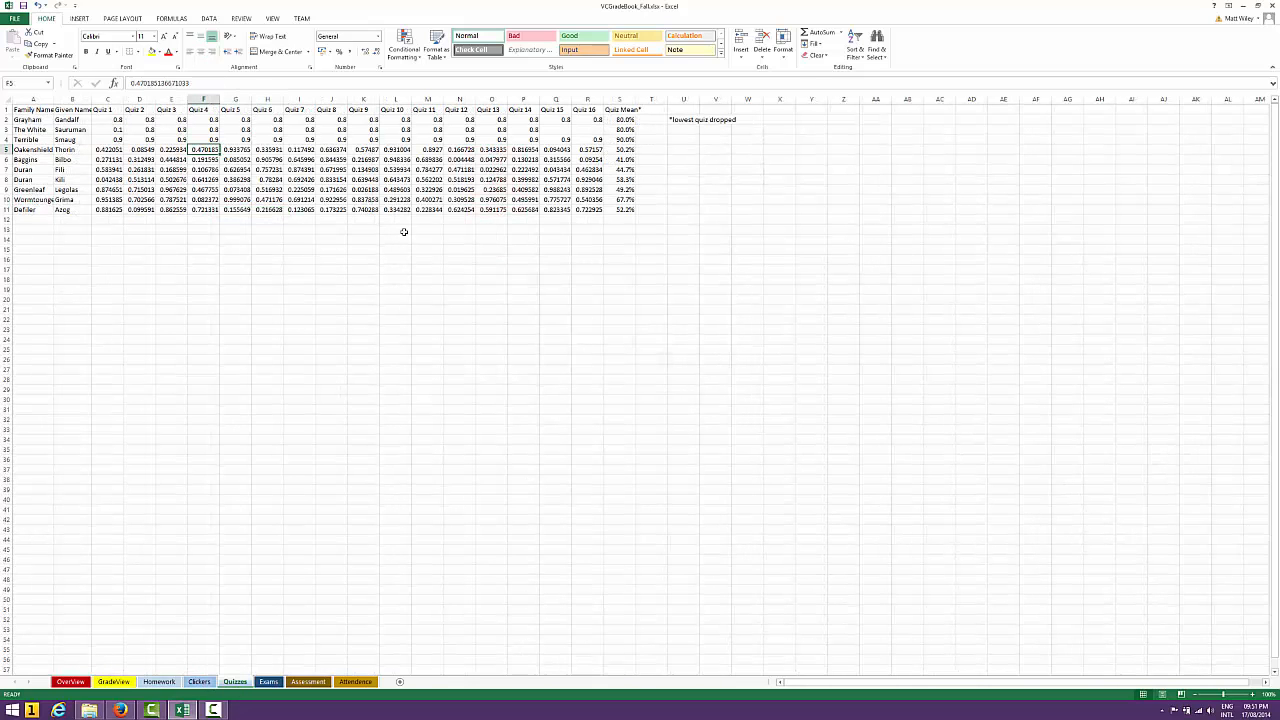
{"action": "left_click", "coordinate": [472, 169]}
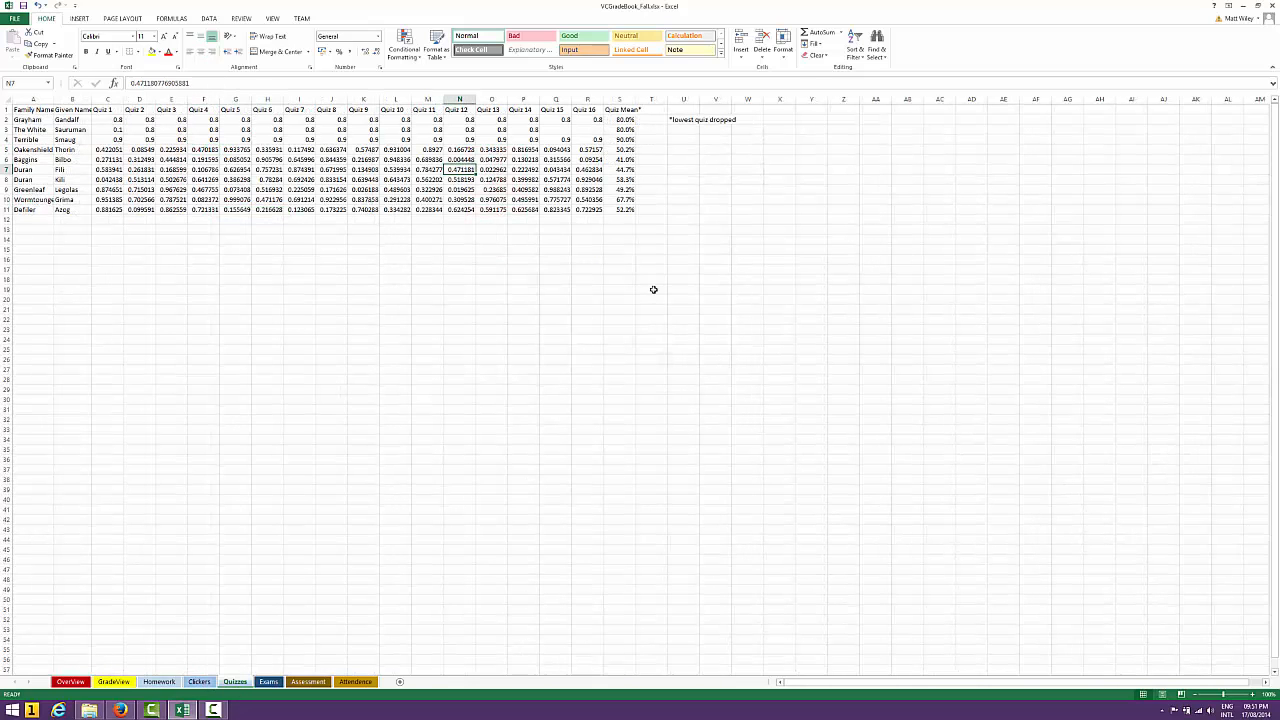
{"action": "key", "text": "Right"}
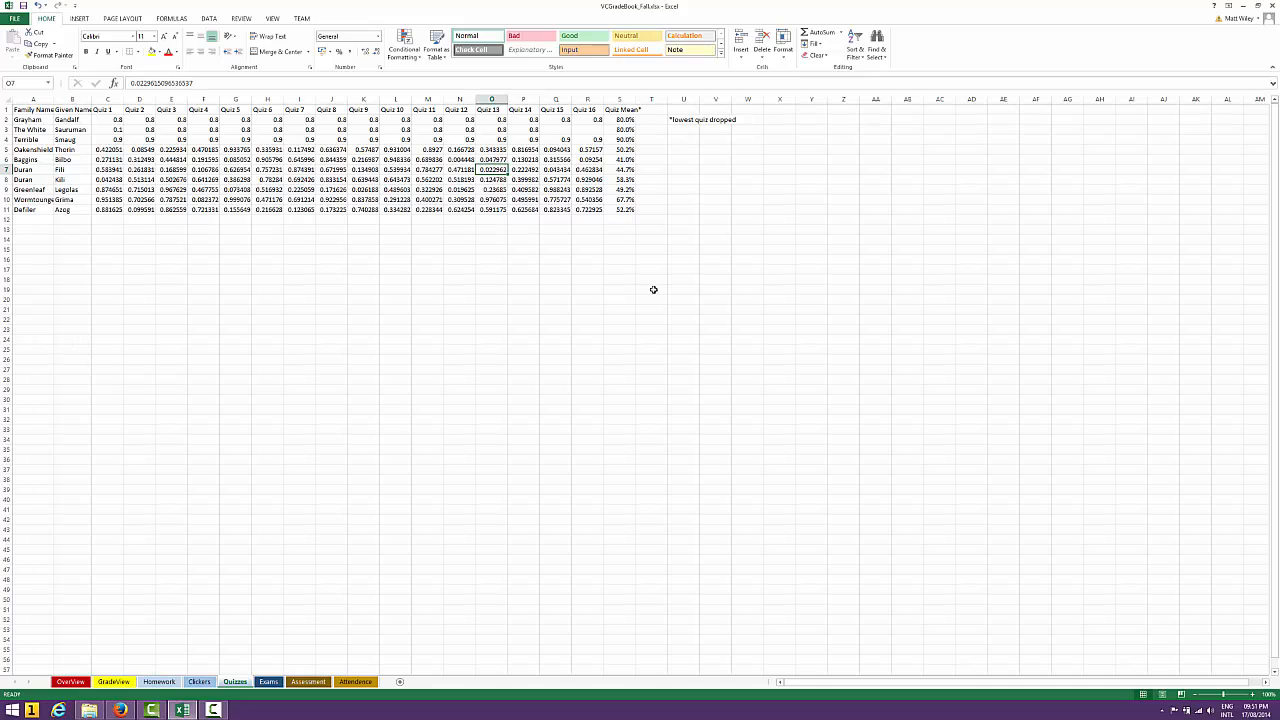
{"action": "key", "text": "Up"}
{"action": "key", "text": "Left"}
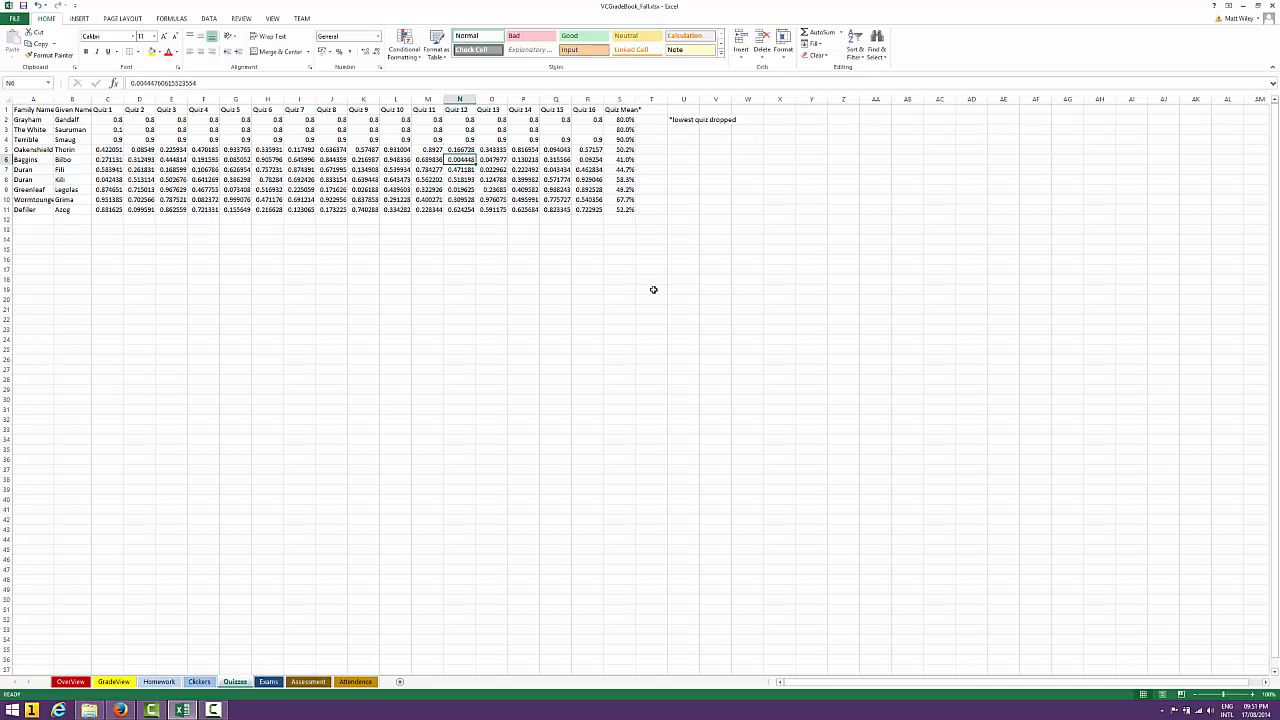
{"action": "type", "text": "=8"}
{"action": "key", "text": "Right"}
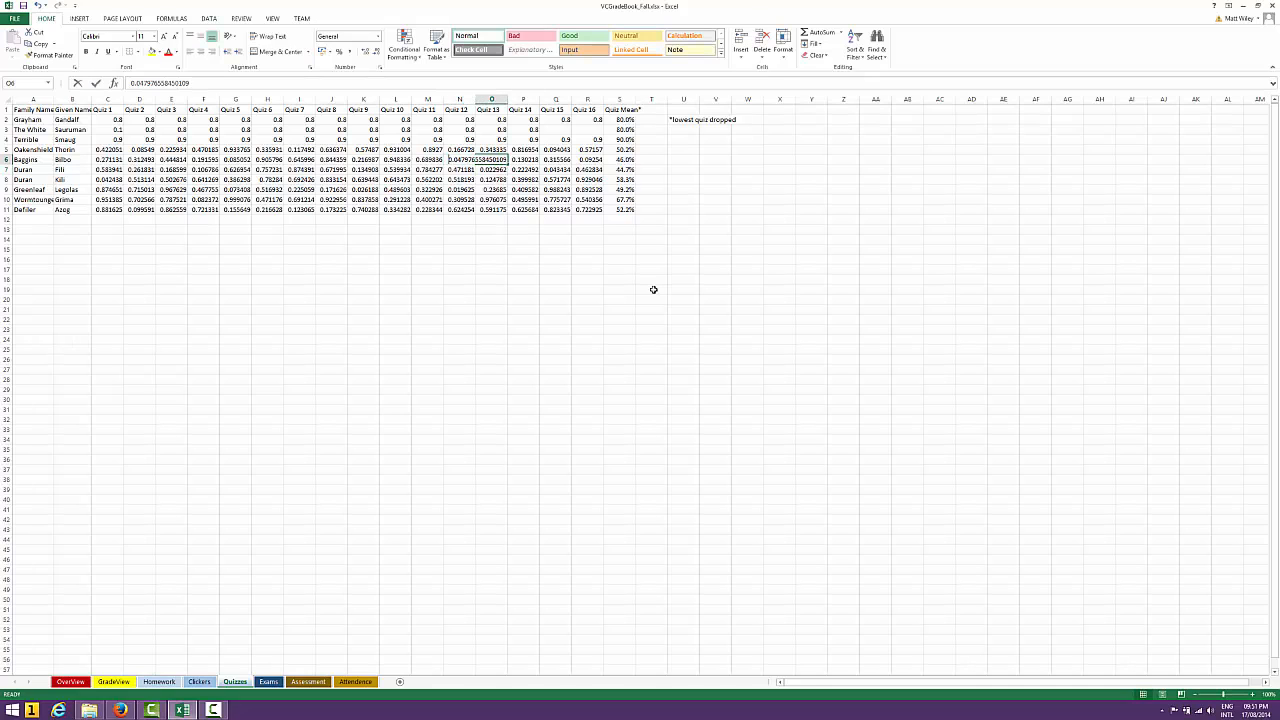
{"action": "type", "text": ".8"}
{"action": "key", "text": "Right"}
{"action": "type", "text": ".8"}
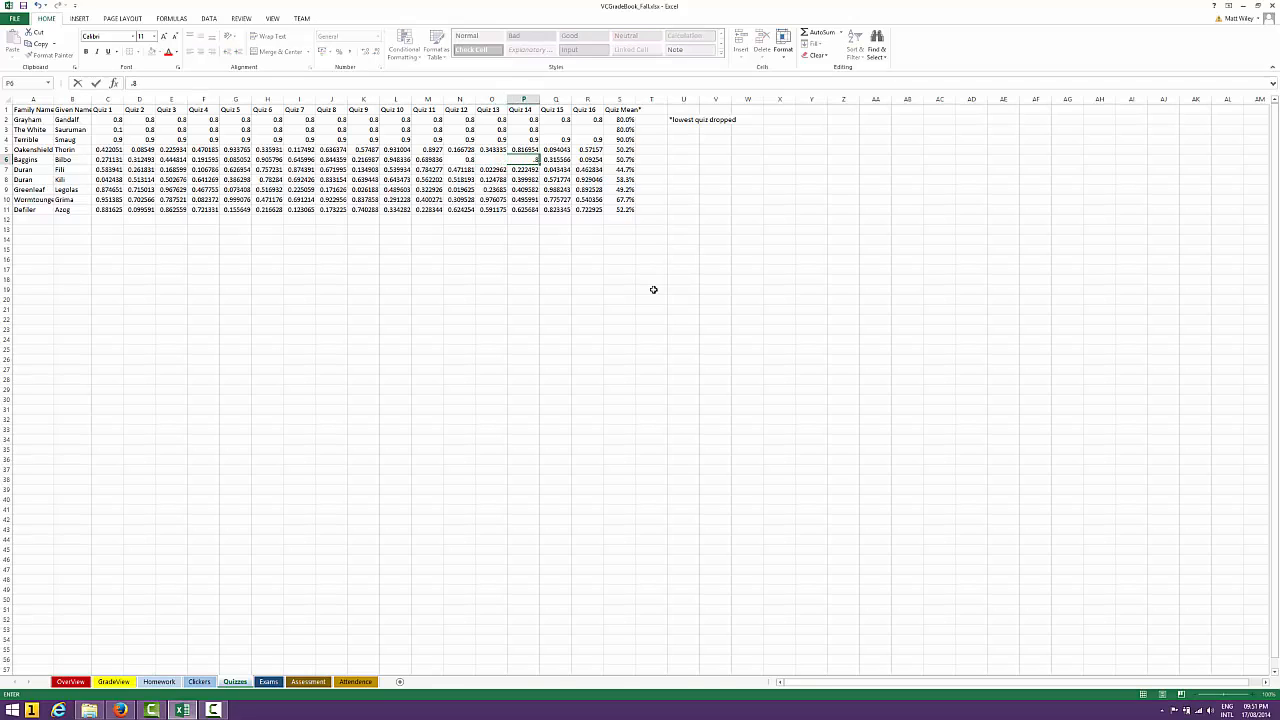
Set the row 6 student's Quiz 15 and Quiz 16 scores to 0.8
{"action": "key", "text": "Right"}
{"action": "type", "text": ".8"}
{"action": "key", "text": "Right"}
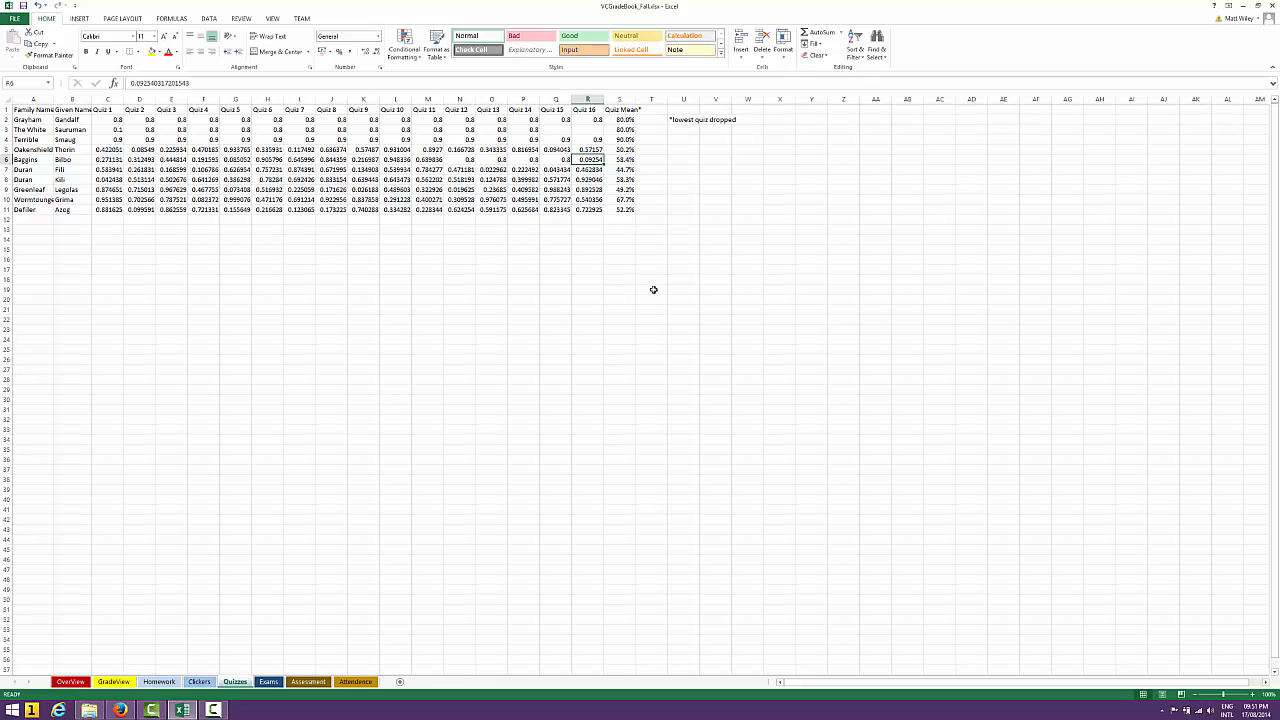
{"action": "type", "text": ".8"}
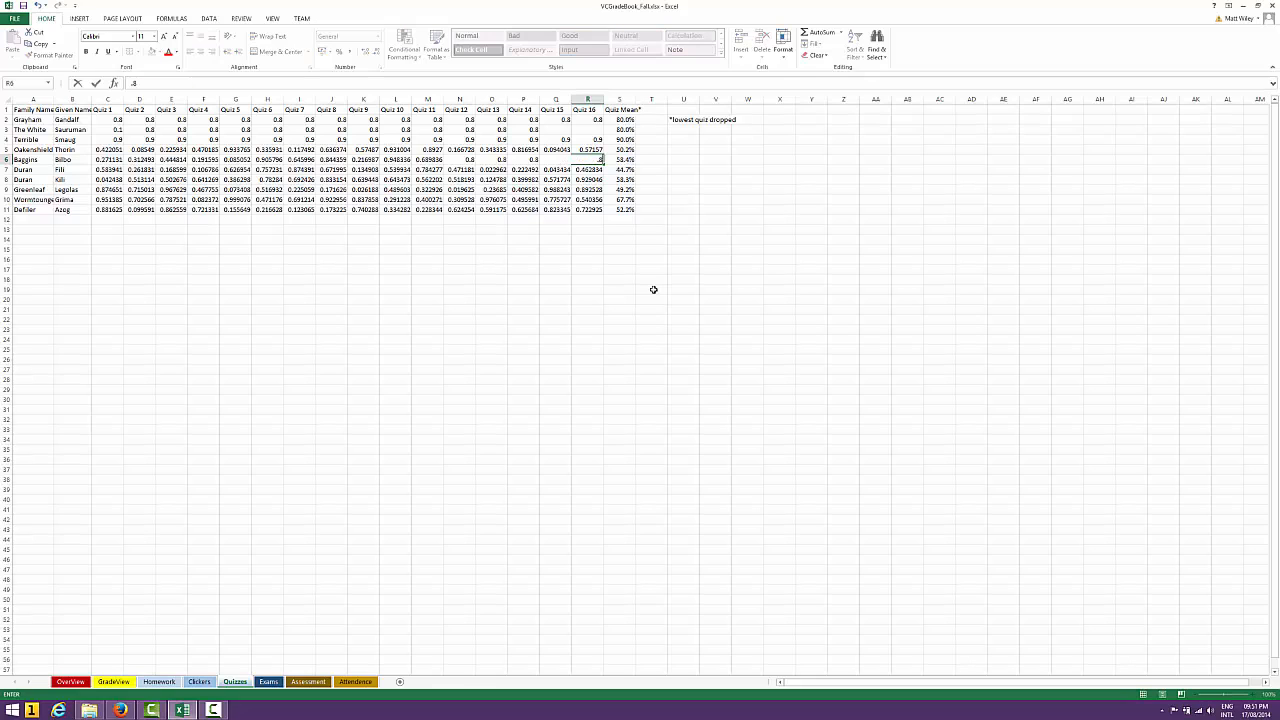
Set the row 6 student's Quiz 11 score to 0.75
{"action": "key", "text": "Left"}
{"action": "key", "text": "Left"}
{"action": "key", "text": "Left"}
{"action": "key", "text": "Left"}
{"action": "key", "text": "Left"}
{"action": "type", "text": "."}
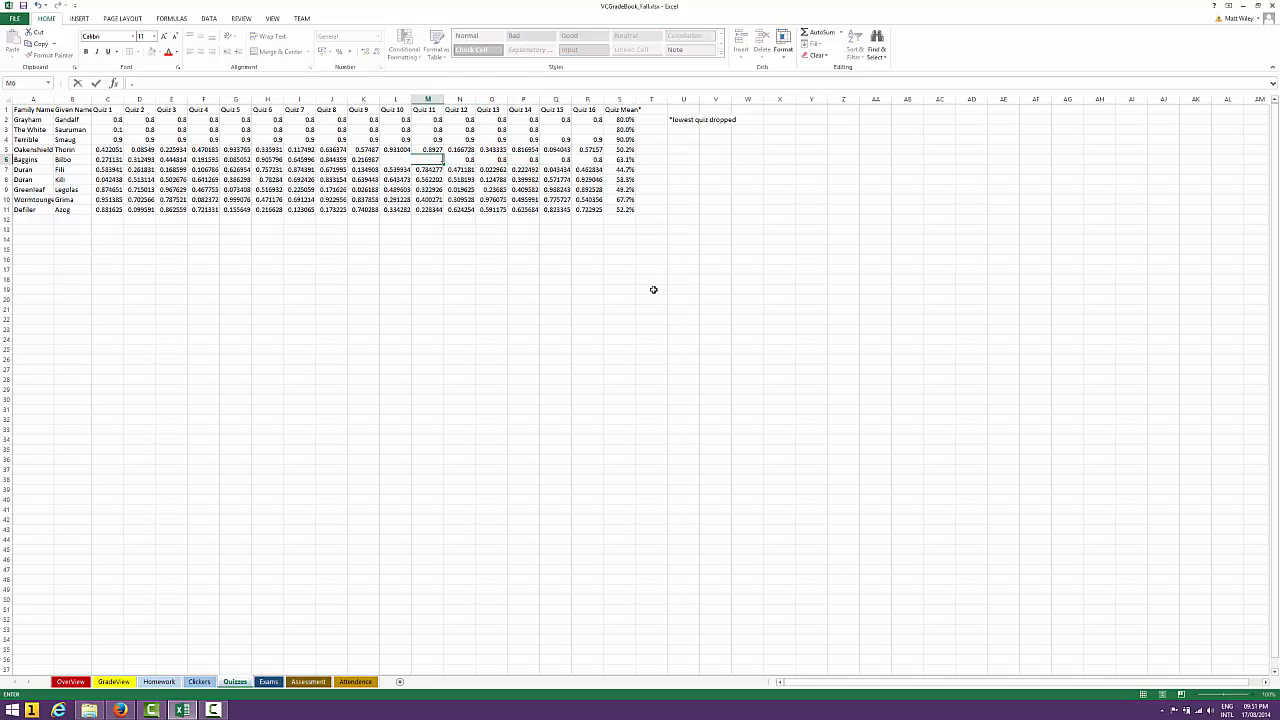
{"action": "key", "text": "Left"}
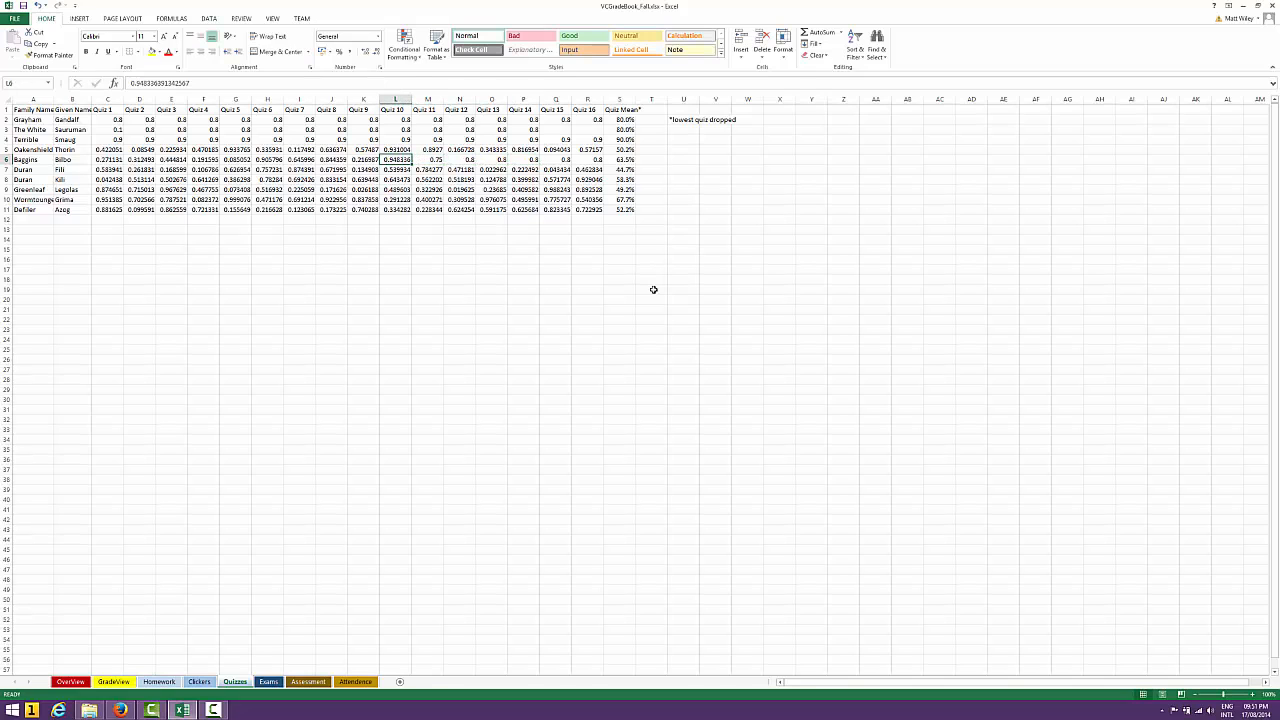
Set the row 6 student's Quiz 9 score to 0.83 and Quiz 8 score to 0.95
{"action": "key", "text": "Left"}
{"action": "type", "text": ".8"}
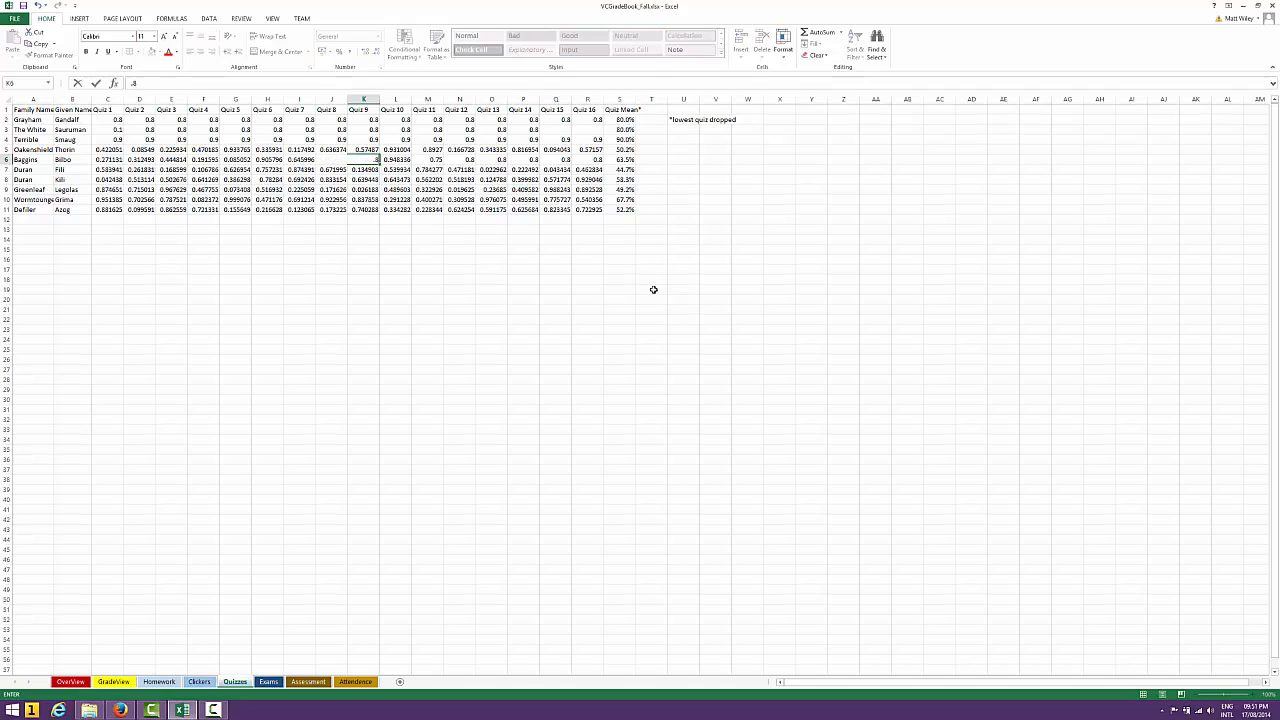
{"action": "key", "text": "Left"}
{"action": "type", "text": ".95"}
{"action": "key", "text": "Return"}
{"action": "key", "text": "Up"}
{"action": "key", "text": "Left"}
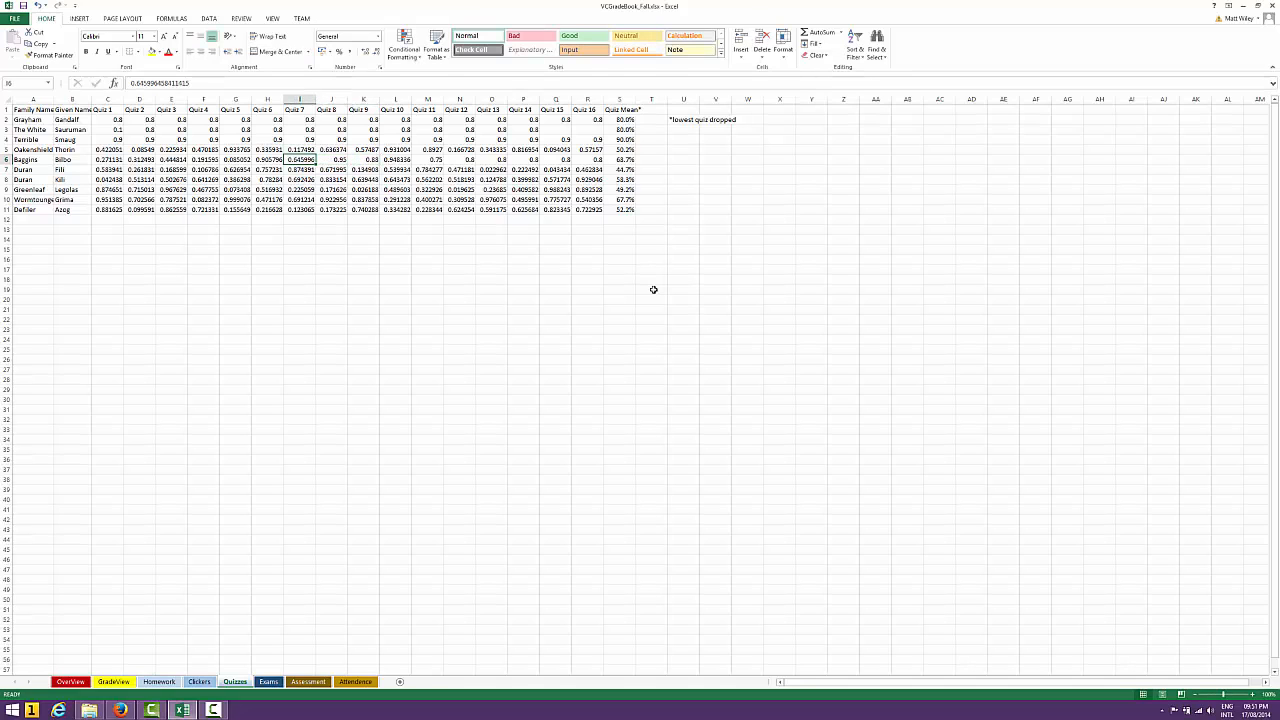
Set the row 6 student's Quiz 7 score to 0.7 and Quiz 4 score to 0.9
{"action": "type", "text": "."}
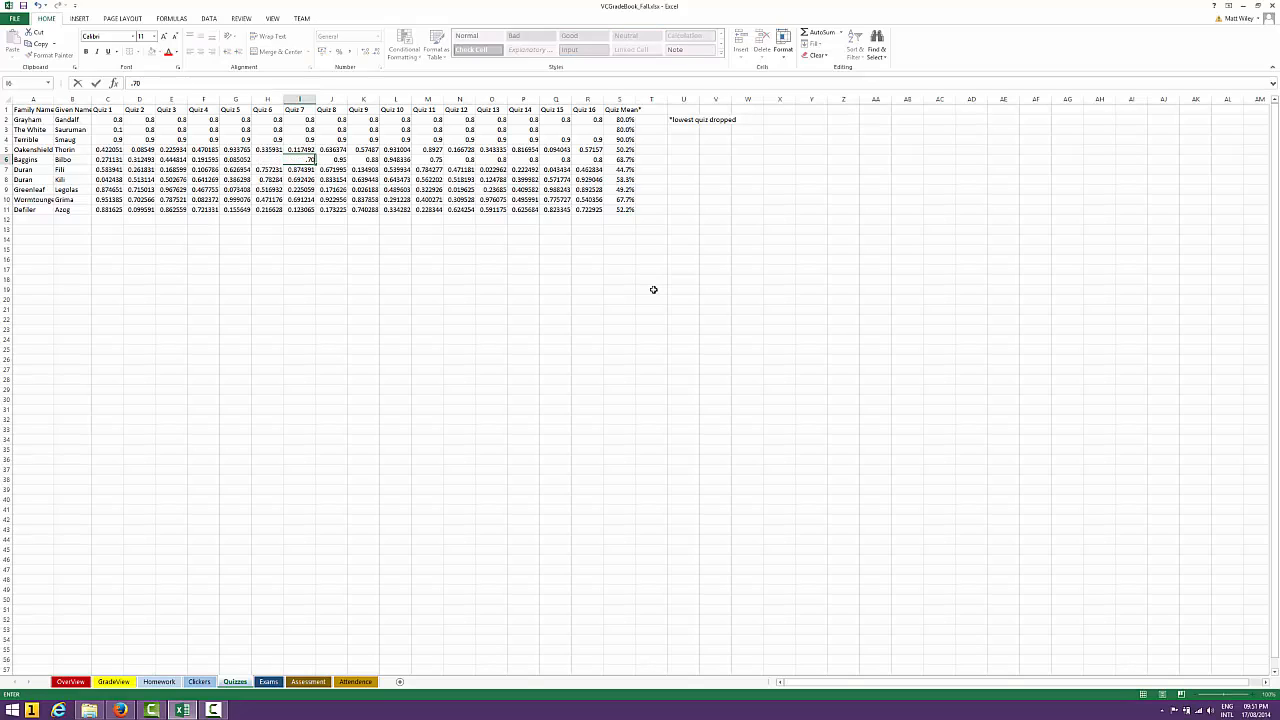
{"action": "type", "text": "70"}
{"action": "key", "text": "Return"}
{"action": "key", "text": "Up"}
{"action": "key", "text": "Left"}
{"action": "key", "text": "Left"}
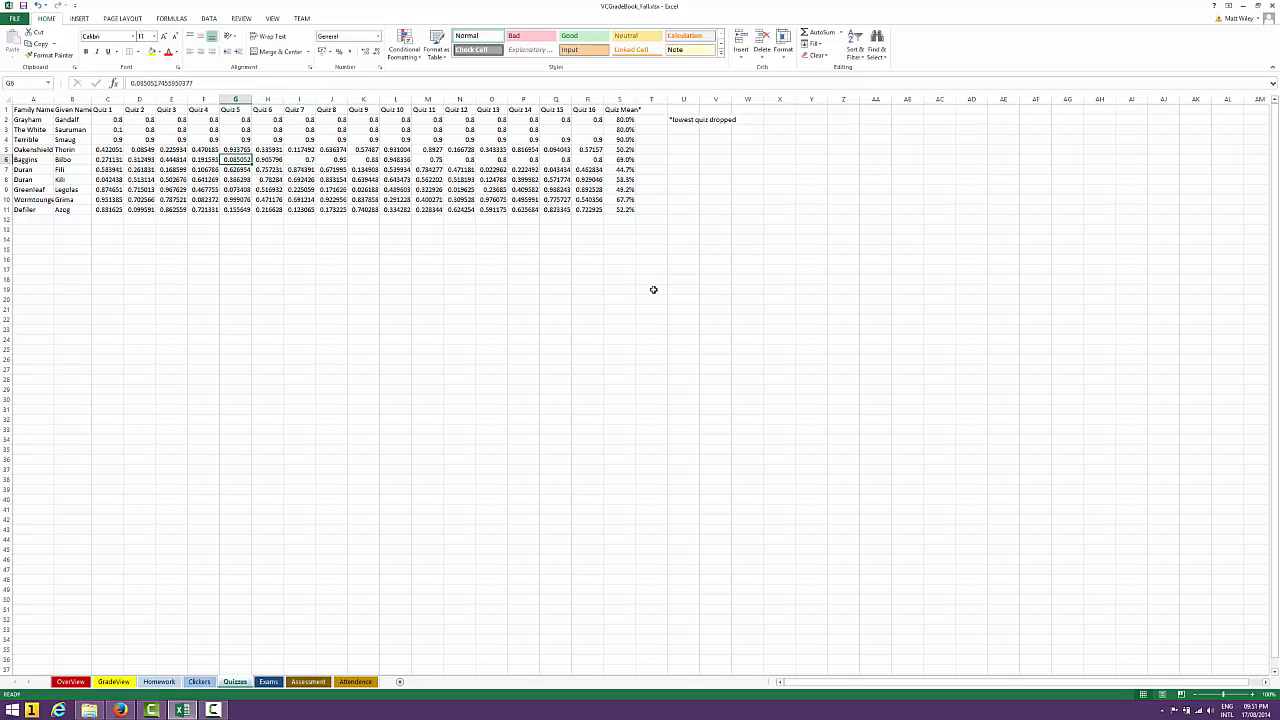
{"action": "key", "text": "Left"}
{"action": "type", "text": "."}
{"action": "key", "text": "Return"}
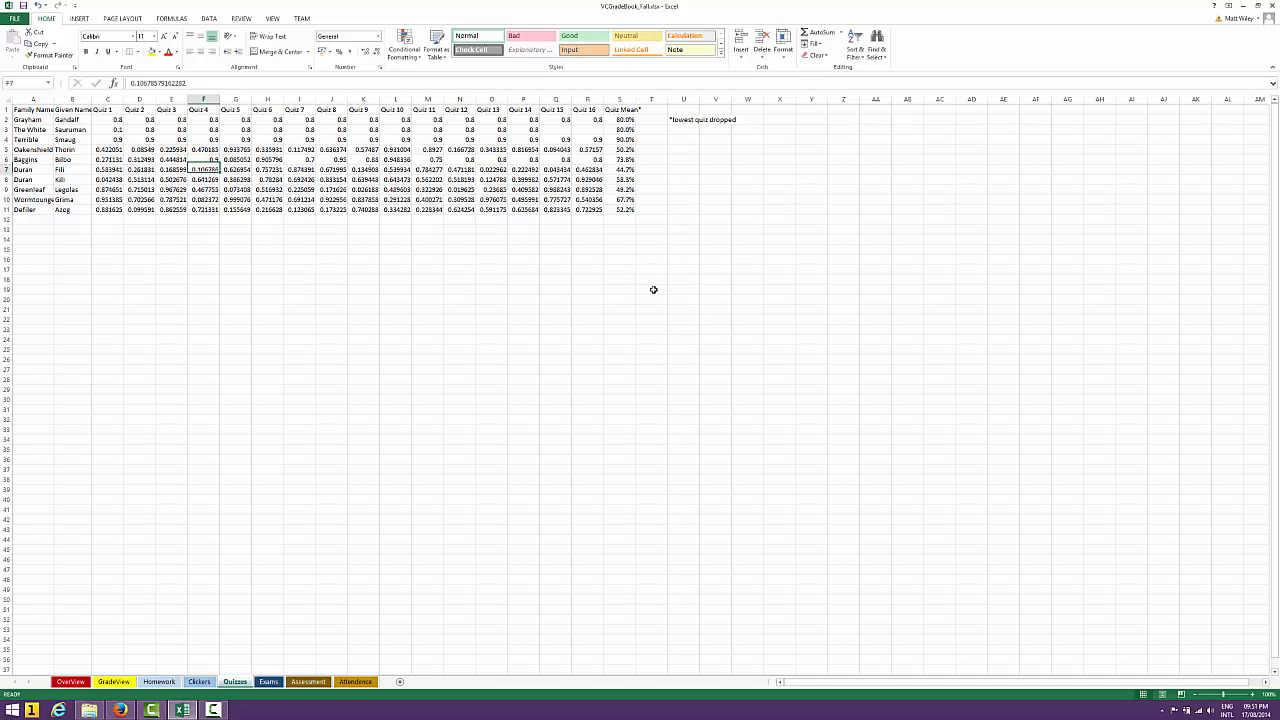
On the GradeView sheet, set the row 6 student's Final Exam score to 0.7
{"action": "left_click", "coordinate": [116, 681]}
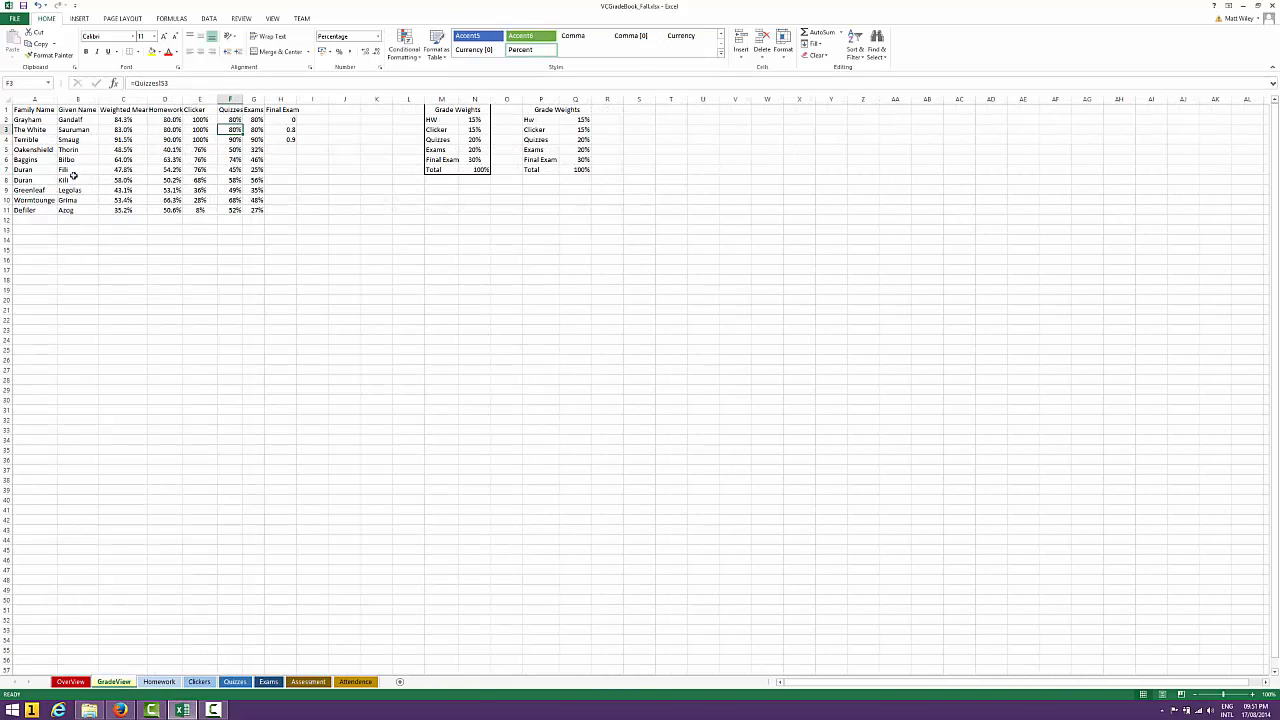
{"action": "left_click", "coordinate": [131, 160]}
{"action": "key", "text": "Right"}
{"action": "key", "text": "Right"}
{"action": "key", "text": "Right"}
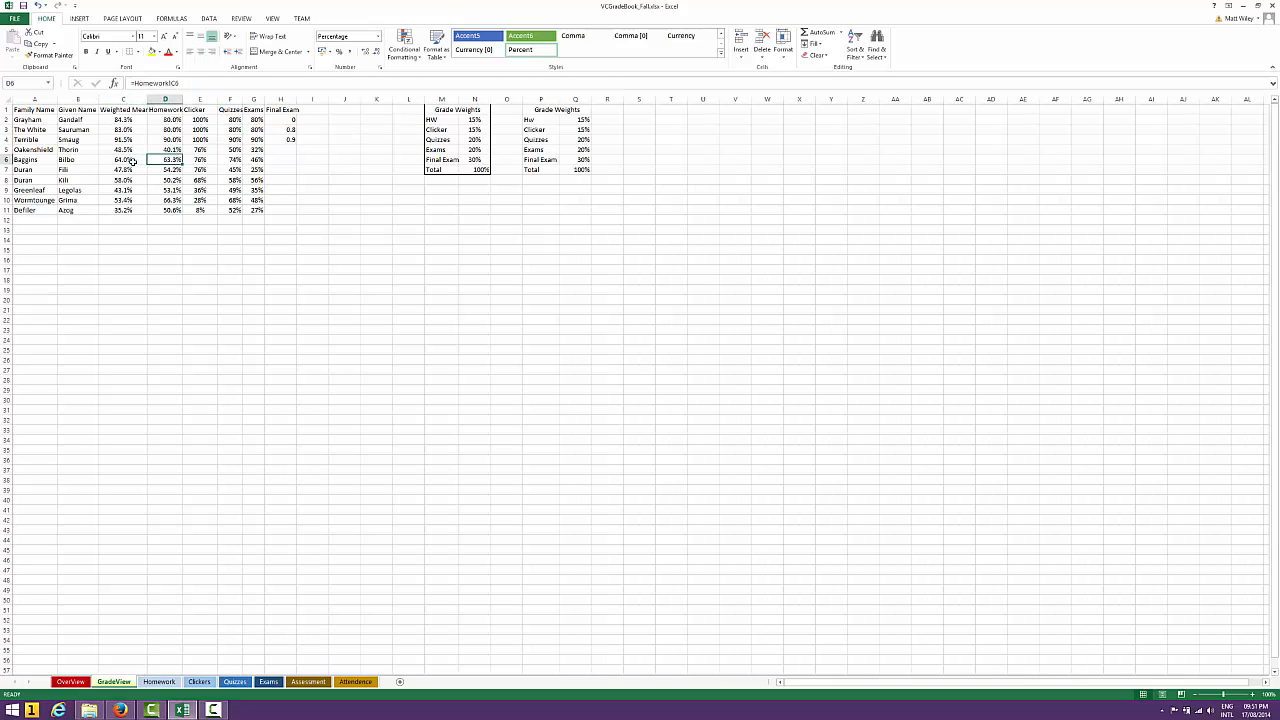
{"action": "key", "text": "Right"}
{"action": "key", "text": "Right"}
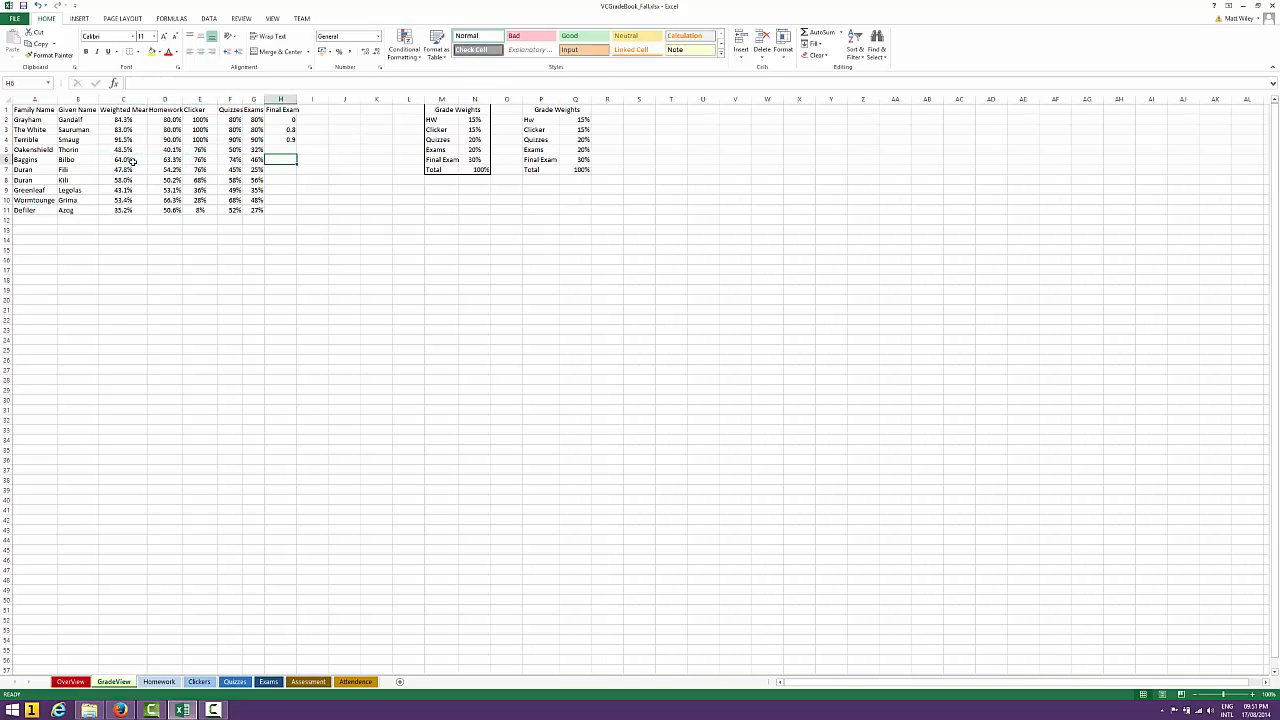
{"action": "type", "text": "="}
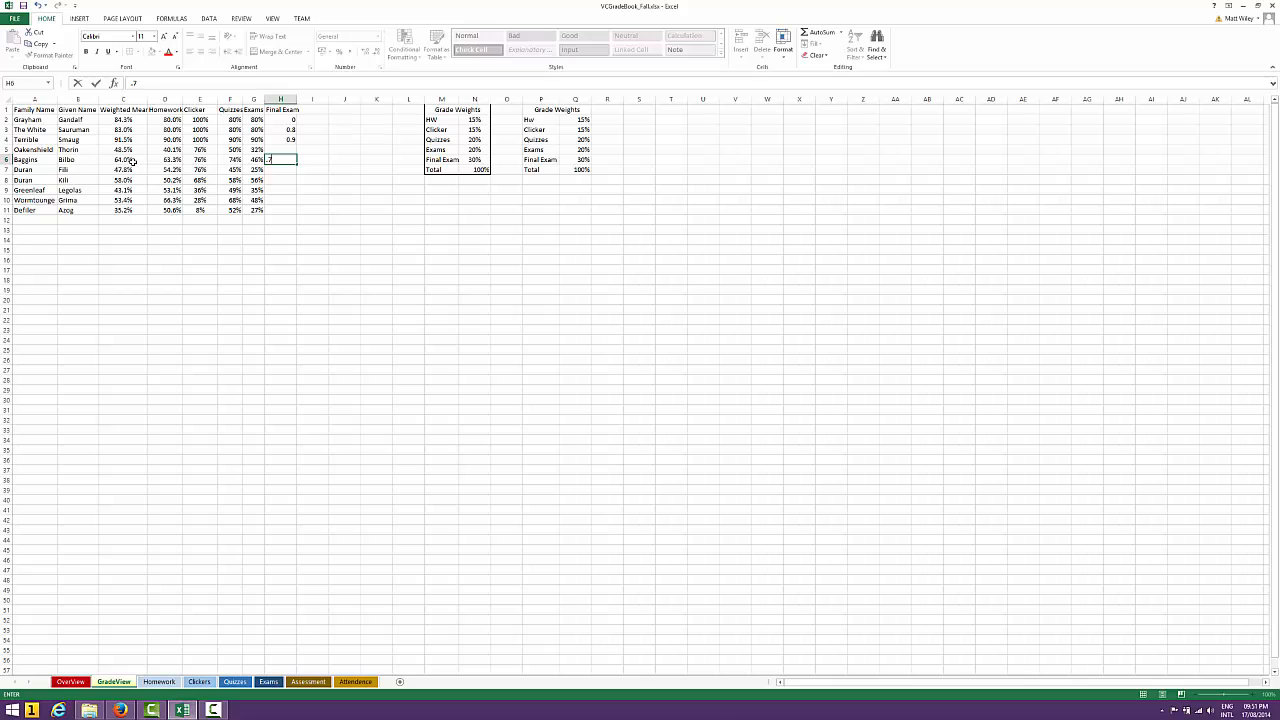
{"action": "key", "text": "Return"}
{"action": "key", "text": "Up"}
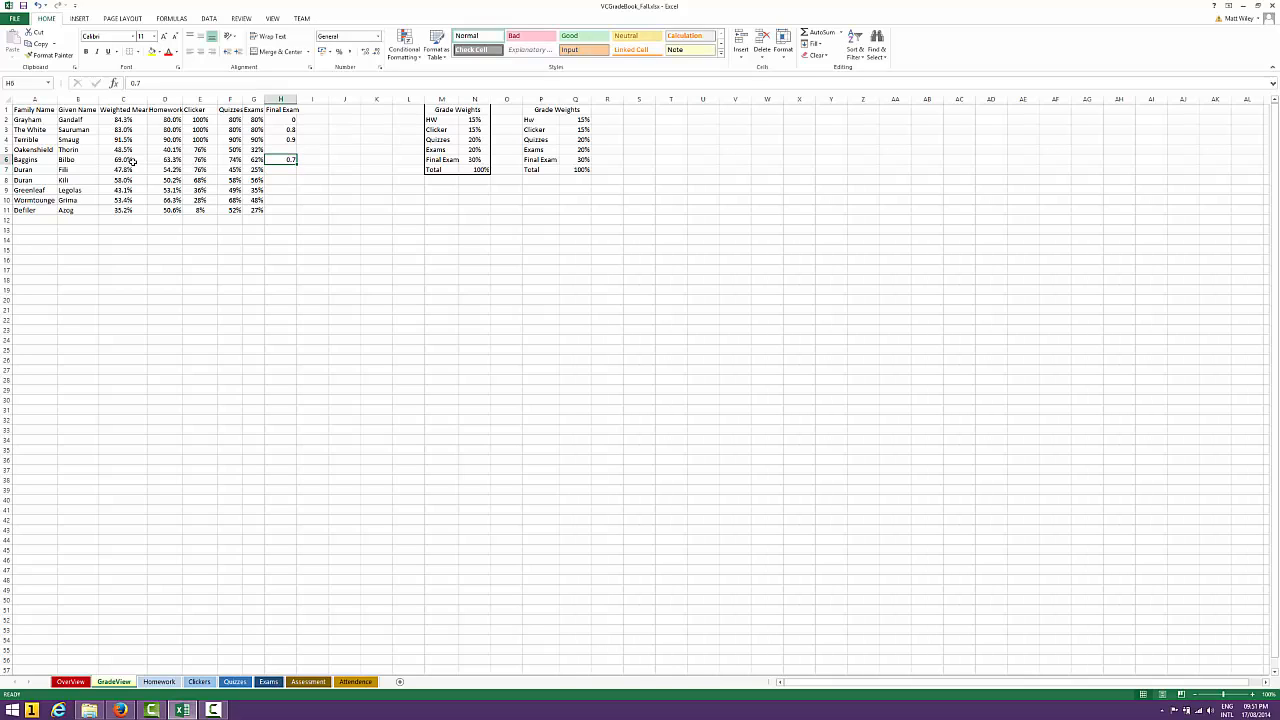
Raise the row 6 student's Final Exam score to 0.8 and open that student's Weighted Mean formula to show its references
{"action": "type", "text": "="}
{"action": "type", "text": "8"}
{"action": "key", "text": "Return"}
{"action": "left_click", "coordinate": [131, 160]}
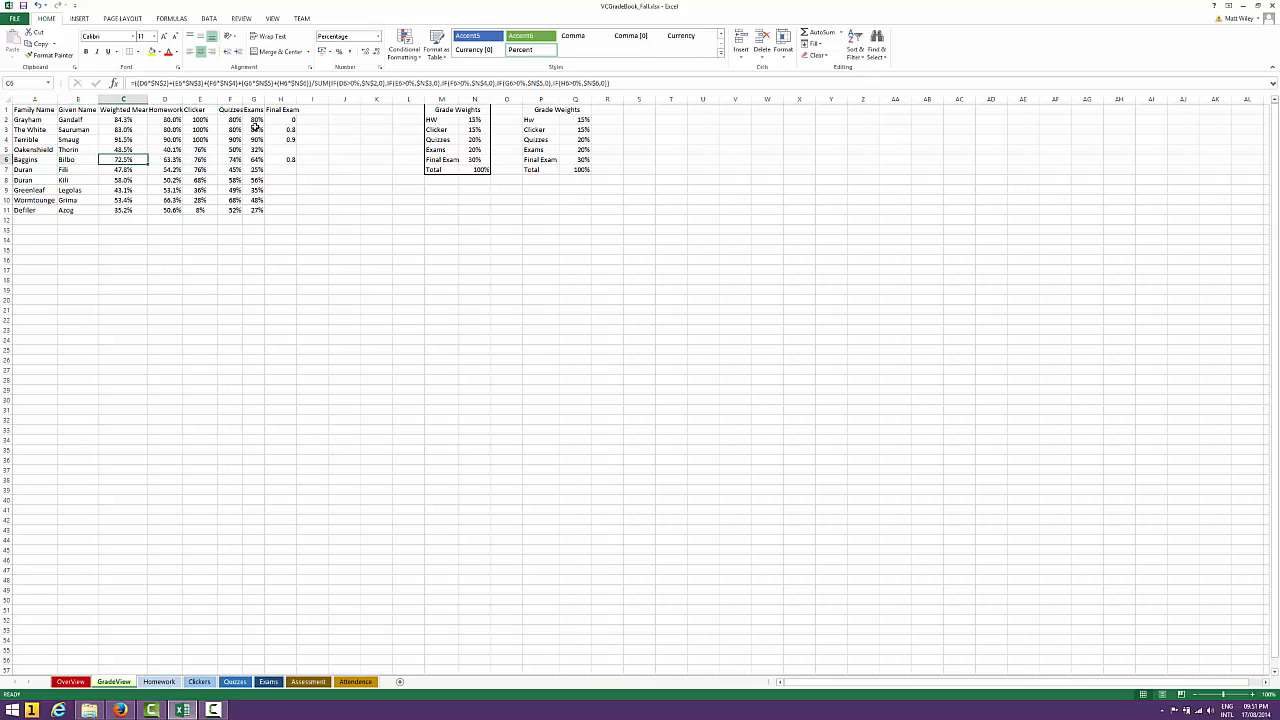
{"action": "left_click", "coordinate": [652, 84]}
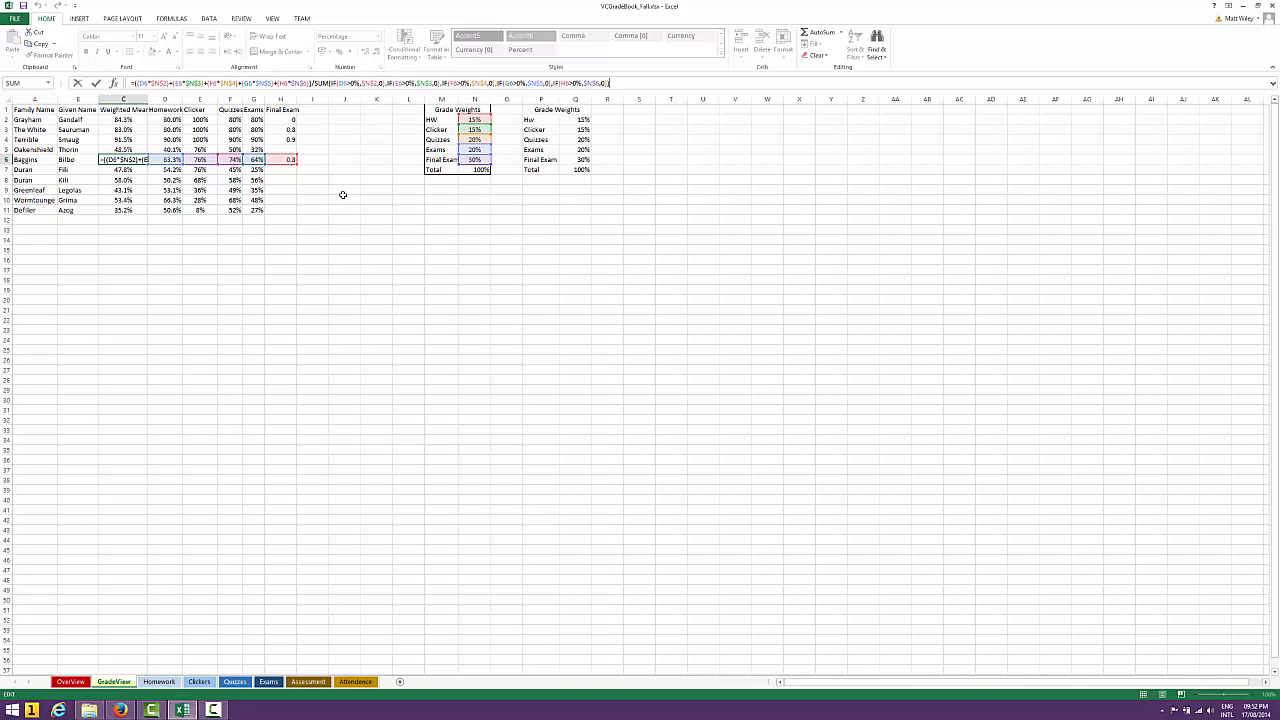
Clear the Final Exam scores in rows 6, 4, 3 and 2 without changing the Weighted Mean formula
{"action": "left_click", "coordinate": [285, 160]}
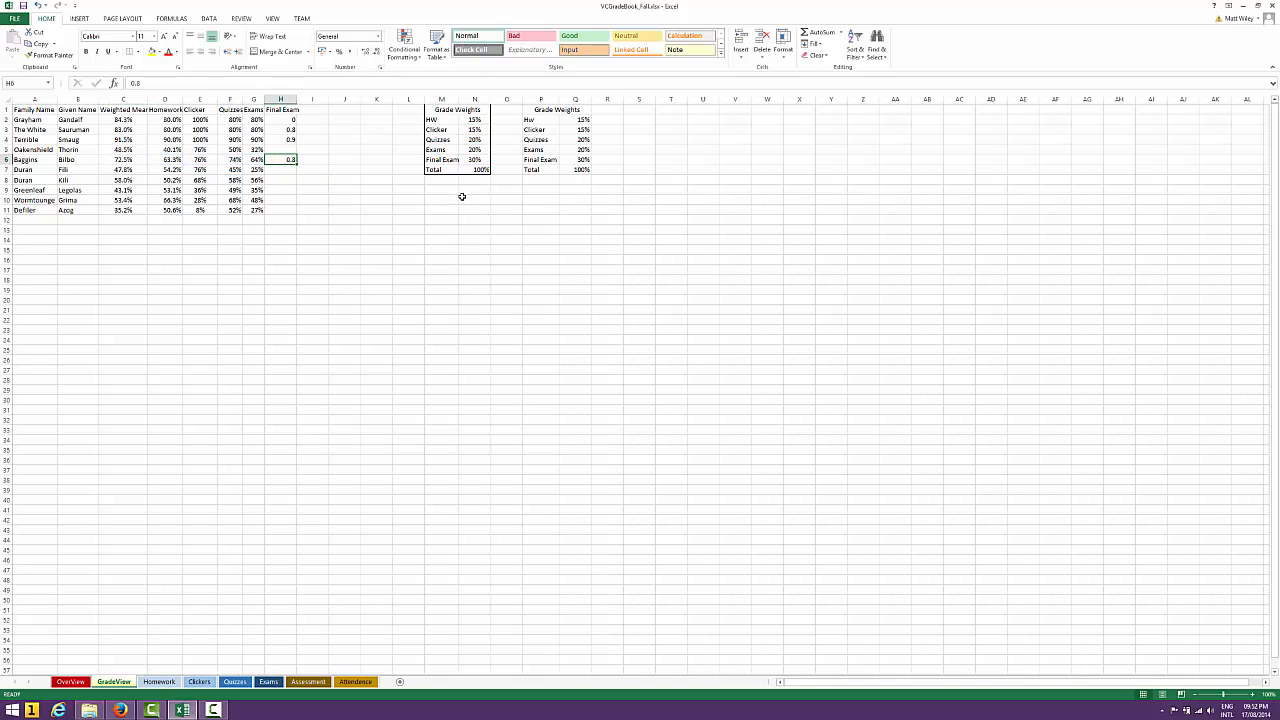
{"action": "key", "text": "Delete"}
{"action": "key", "text": "Up"}
{"action": "key", "text": "Up"}
{"action": "key", "text": "Delete"}
{"action": "key", "text": "Up"}
{"action": "key", "text": "Delete"}
{"action": "key", "text": "Up"}
{"action": "key", "text": "Delete"}
Examine the Weighted Mean and its formula for the row 2 student with the Final Exam column empty
{"action": "key", "text": "Down"}
{"action": "key", "text": "Left"}
{"action": "key", "text": "Left"}
{"action": "key", "text": "Left"}
{"action": "key", "text": "Left"}
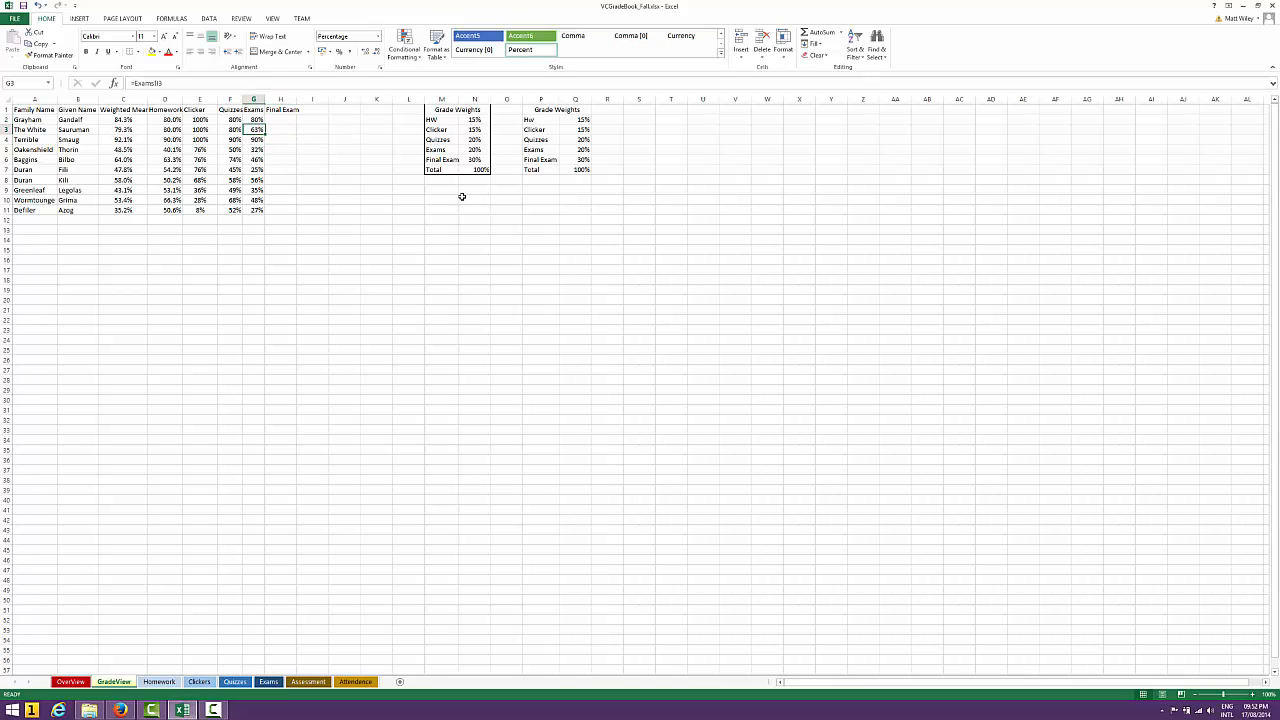
{"action": "key", "text": "Up"}
{"action": "key", "text": "Left"}
{"action": "key", "text": "Left"}
{"action": "key", "text": "Down"}
{"action": "key", "text": "Right"}
{"action": "key", "text": "Up"}
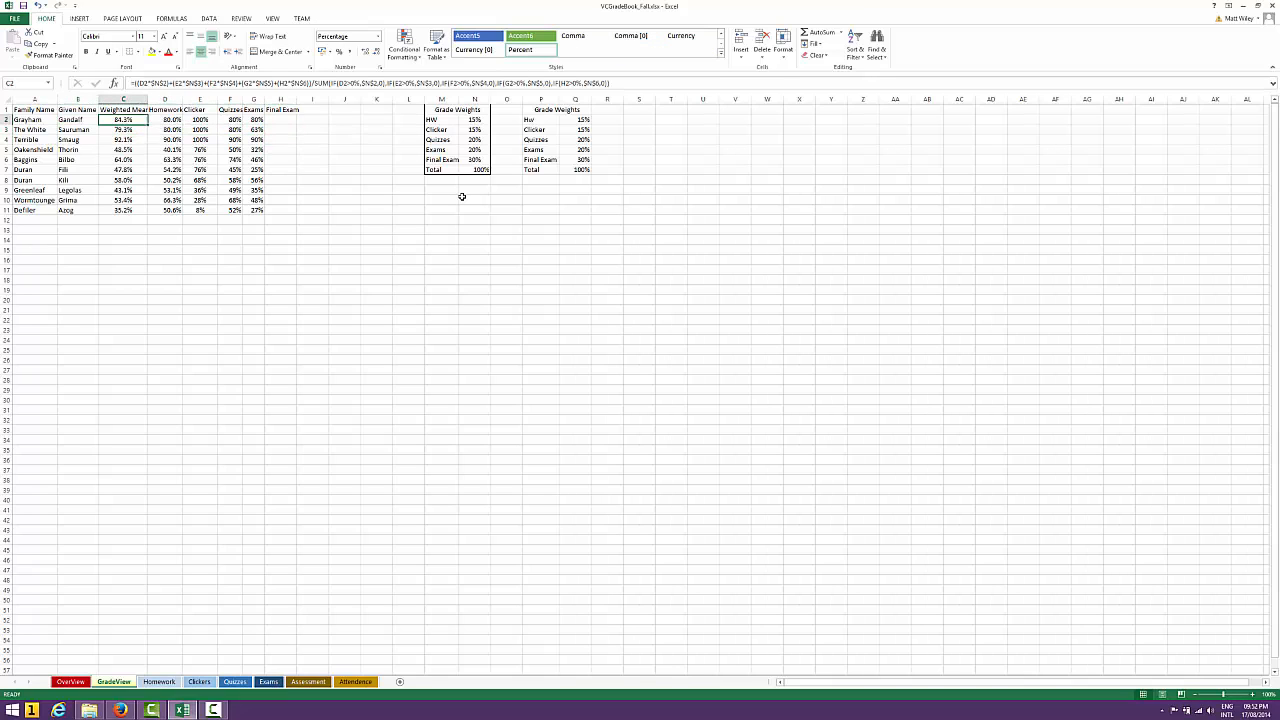
Clear the Exams column for all students, rows 2 through 11
{"action": "key", "text": "Right"}
{"action": "key", "text": "Right"}
{"action": "key", "text": "Right"}
{"action": "key", "text": "Right"}
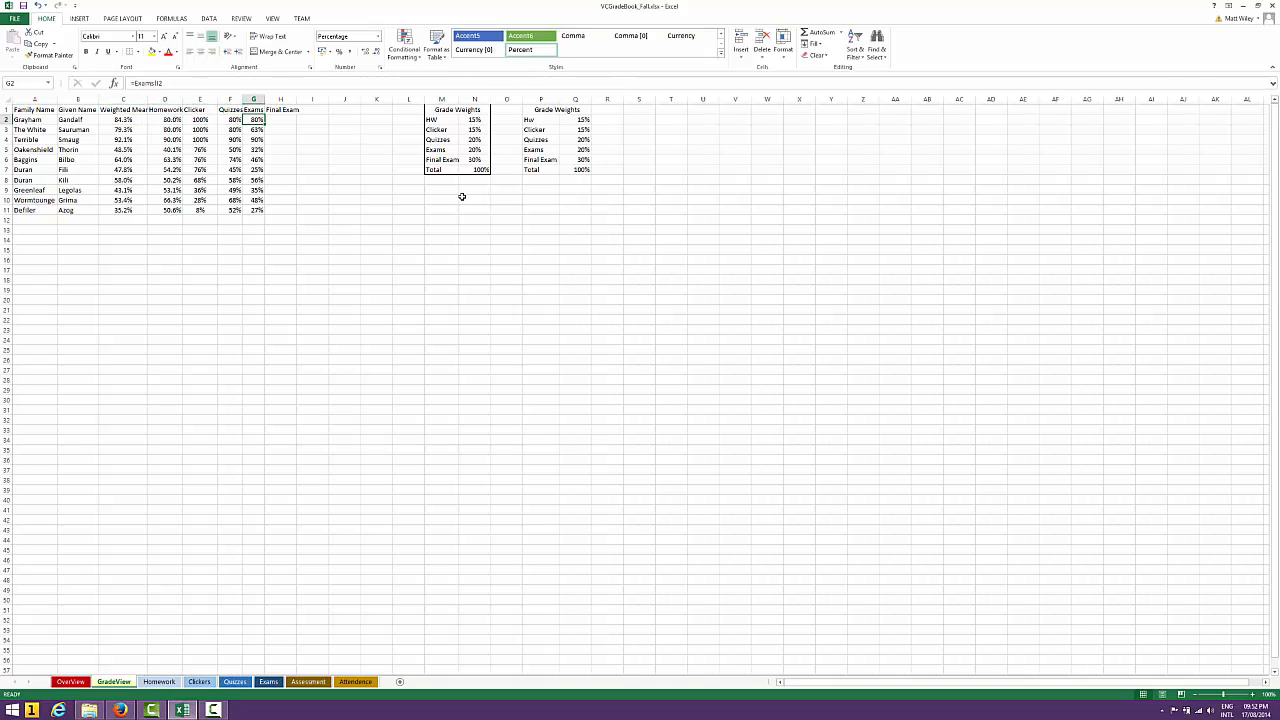
{"action": "key", "text": "Delete"}
{"action": "key", "text": "Down"}
{"action": "key", "text": "Delete"}
{"action": "key", "text": "Down"}
{"action": "key", "text": "Delete"}
{"action": "key", "text": "Down"}
{"action": "key", "text": "Delete"}
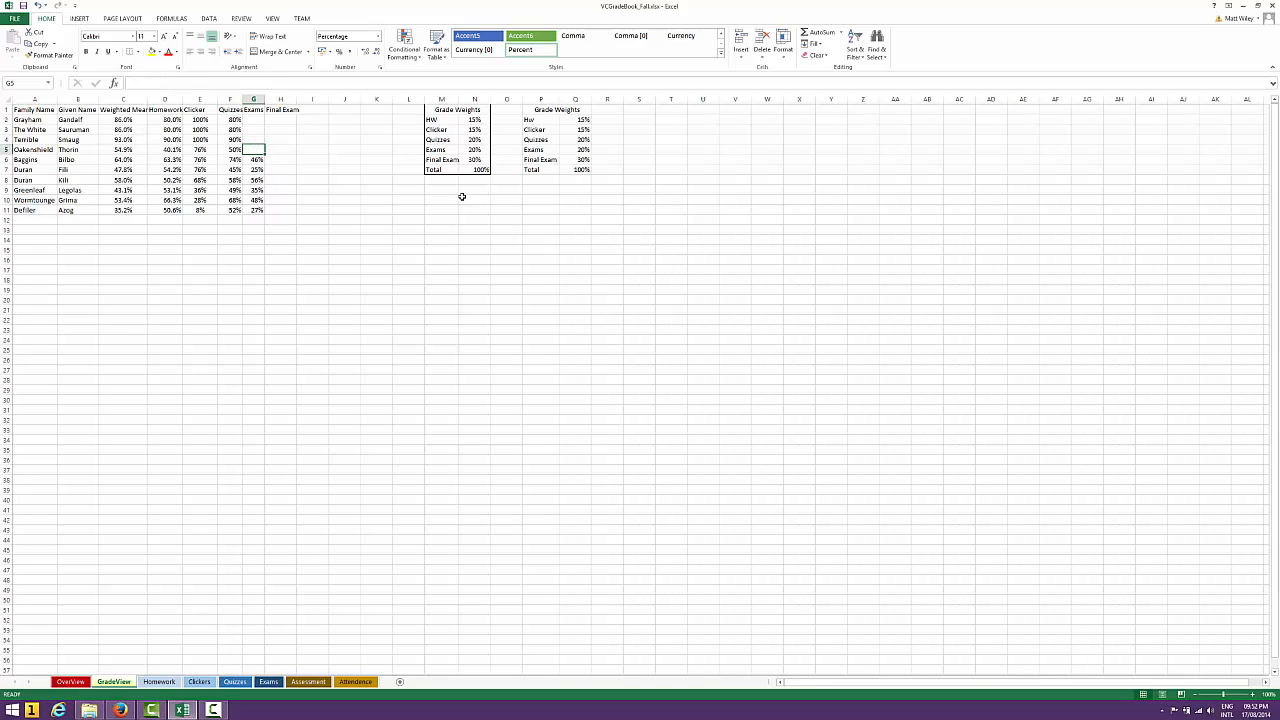
{"action": "key", "text": "Down"}
{"action": "key", "text": "Delete"}
{"action": "key", "text": "Down"}
{"action": "key", "text": "Delete"}
{"action": "key", "text": "Down"}
{"action": "key", "text": "Delete"}
{"action": "key", "text": "Down"}
{"action": "key", "text": "Delete"}
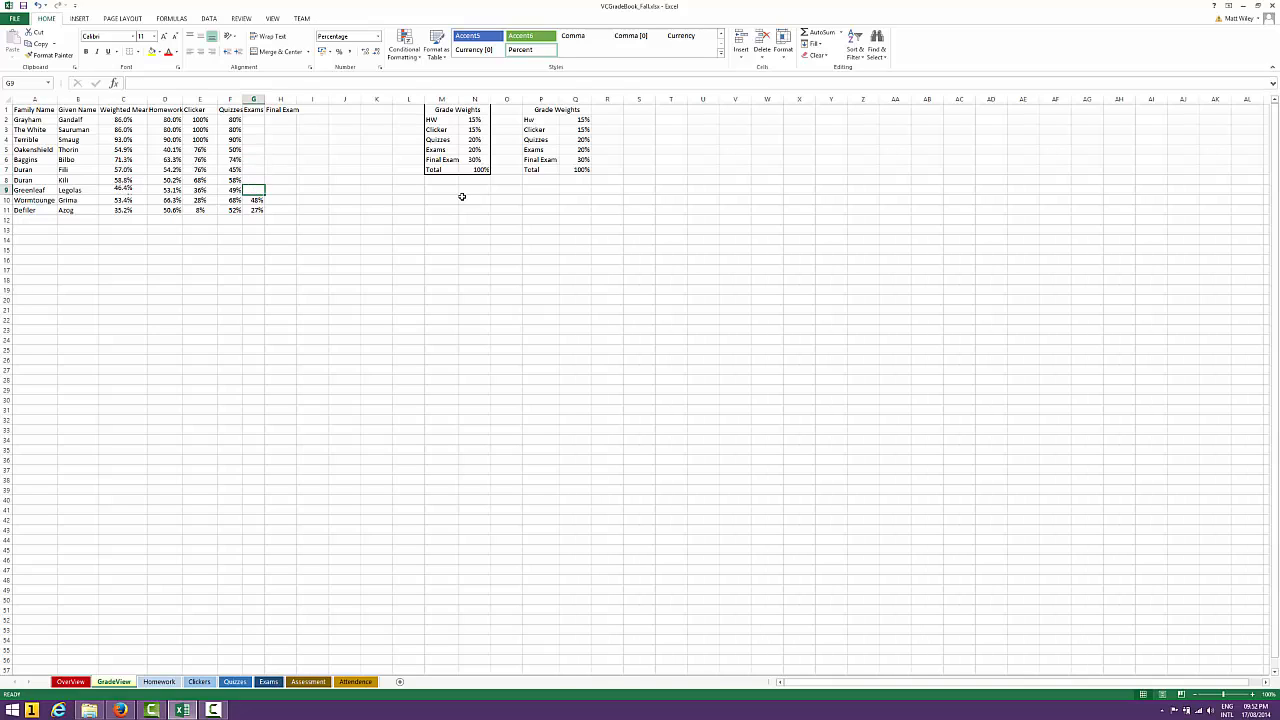
{"action": "key", "text": "Down"}
{"action": "key", "text": "Delete"}
{"action": "key", "text": "Down"}
{"action": "key", "text": "Delete"}
Review the Weighted Mean column from row 11 up to row 2 with the Exams and Final Exam scores empty
{"action": "key", "text": "Down"}
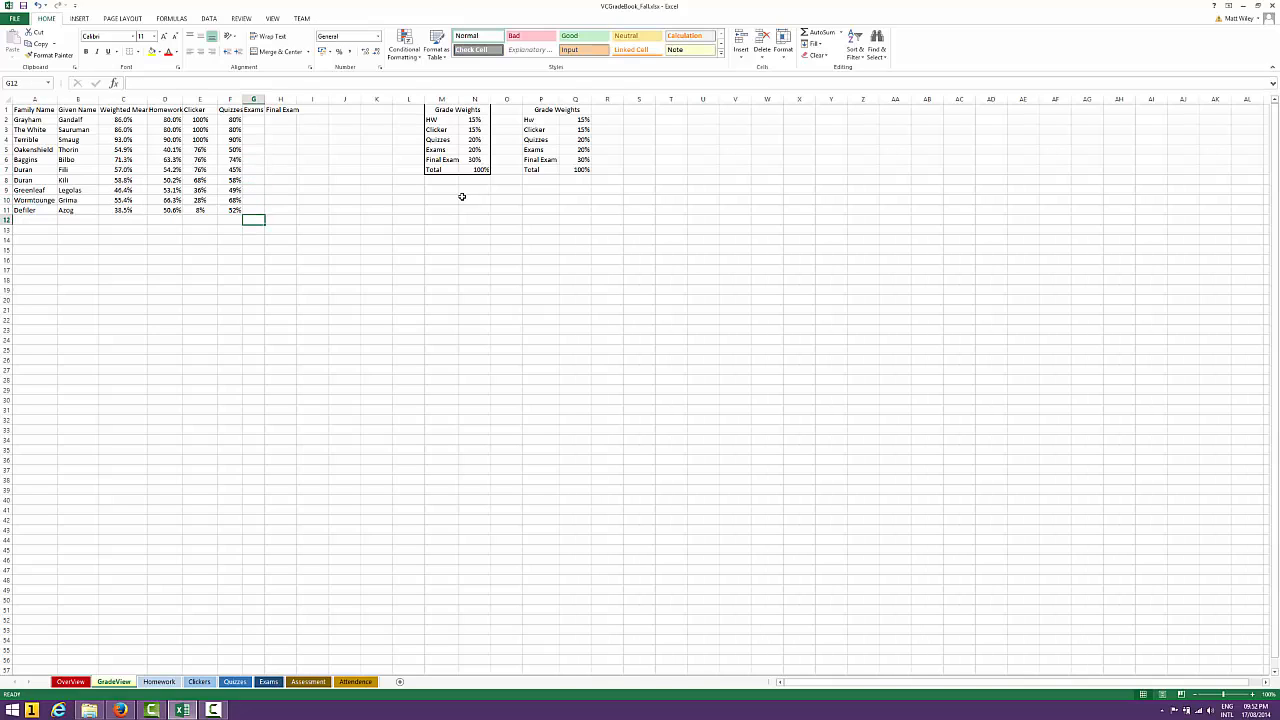
{"action": "key", "text": "Left"}
{"action": "key", "text": "Up"}
{"action": "key", "text": "Right"}
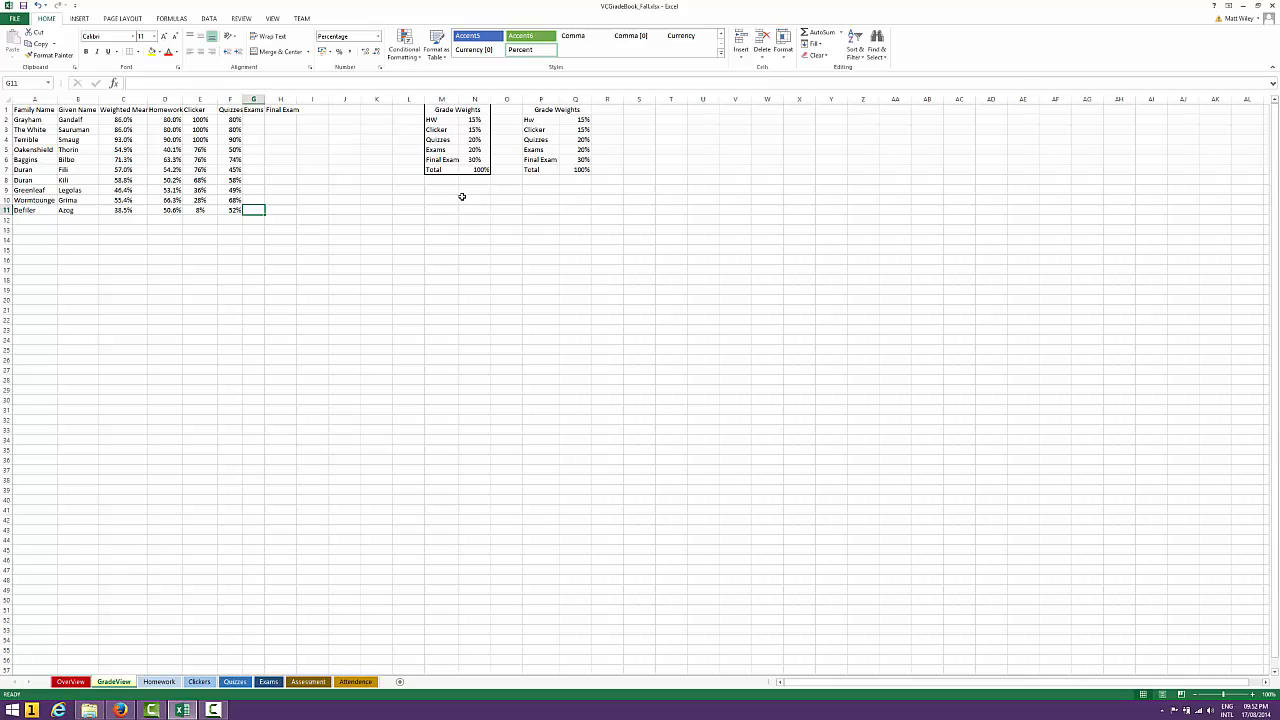
{"action": "key", "text": "Left"}
{"action": "key", "text": "Left"}
{"action": "key", "text": "Left"}
{"action": "key", "text": "Left"}
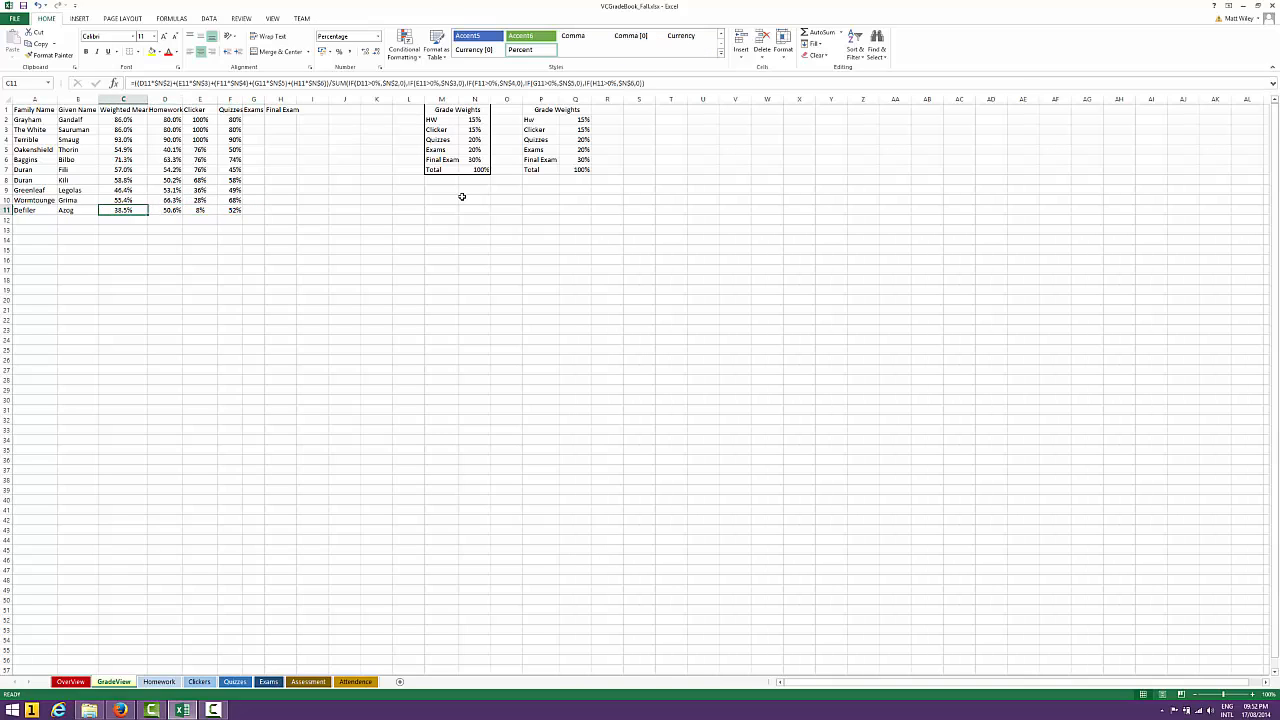
{"action": "key", "text": "Up"}
{"action": "key", "text": "Up"}
{"action": "key", "text": "Up"}
{"action": "key", "text": "Up"}
{"action": "key", "text": "Up"}
{"action": "key", "text": "Up"}
{"action": "key", "text": "Up"}
{"action": "key", "text": "Up"}
{"action": "key", "text": "Up"}
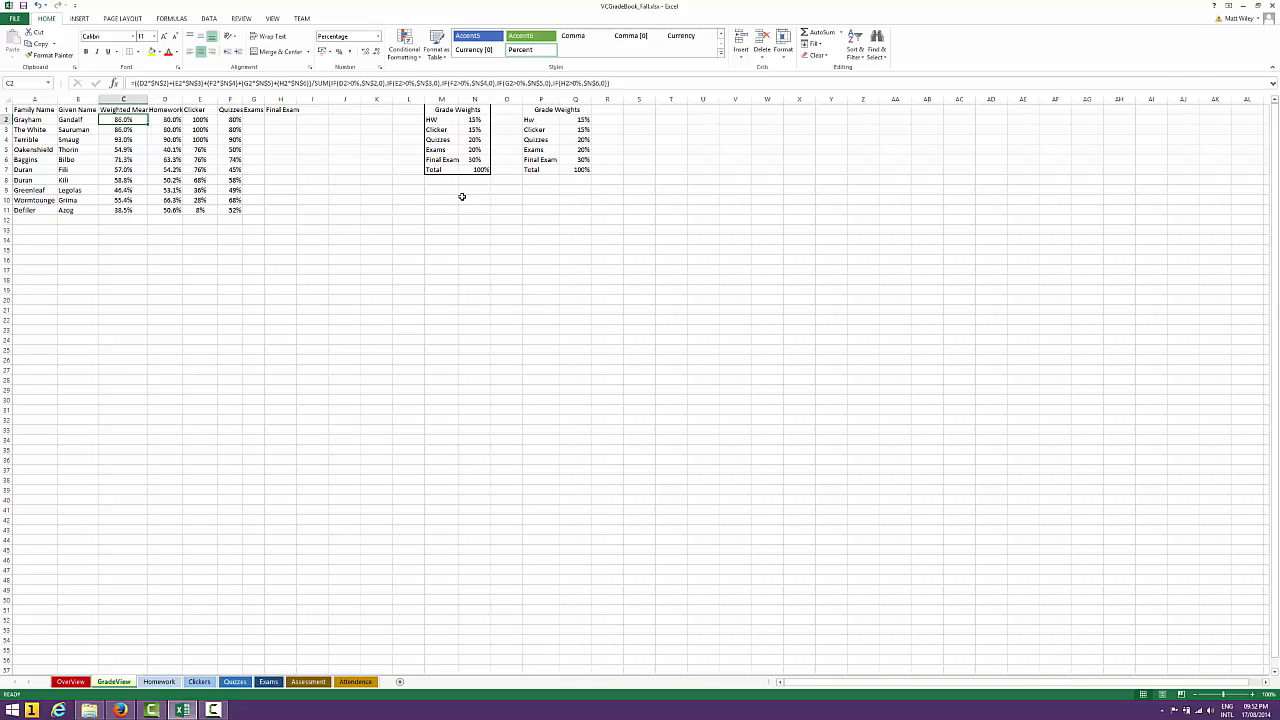
Undo all the deletions made in the Exams and Final Exam columns
{"action": "left_click", "coordinate": [46, 9]}
{"action": "left_click", "coordinate": [47, 113]}
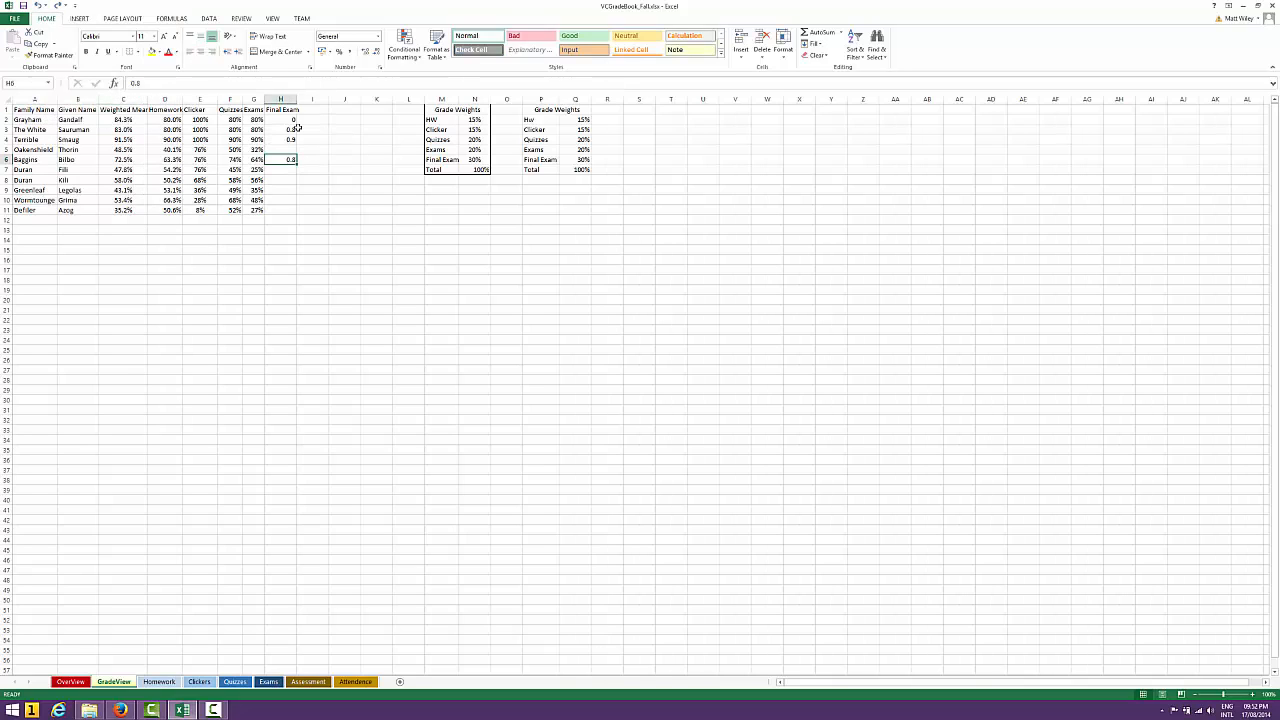
Inspect the row 2 student's Final Exam score and the Weighted Mean formulas in rows 2 and 3, including their IF conditions
{"action": "left_click", "coordinate": [290, 120]}
{"action": "left_click", "coordinate": [133, 120]}
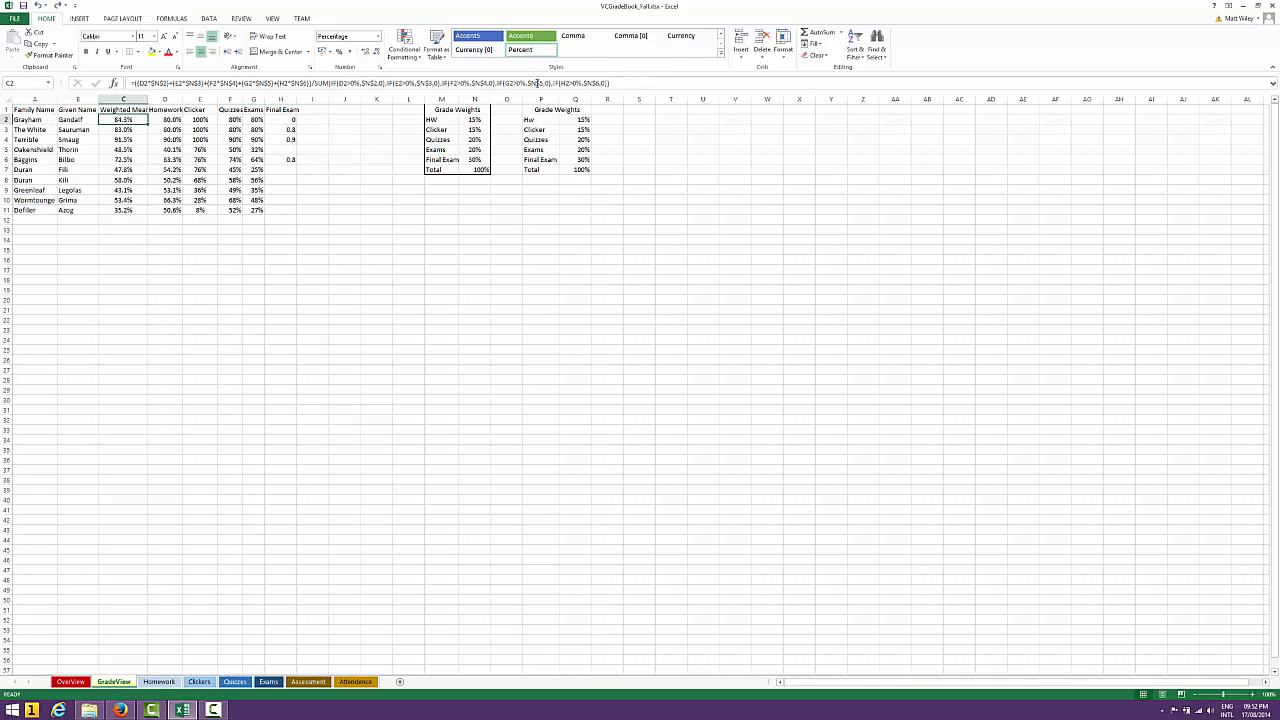
{"action": "left_click", "coordinate": [338, 83]}
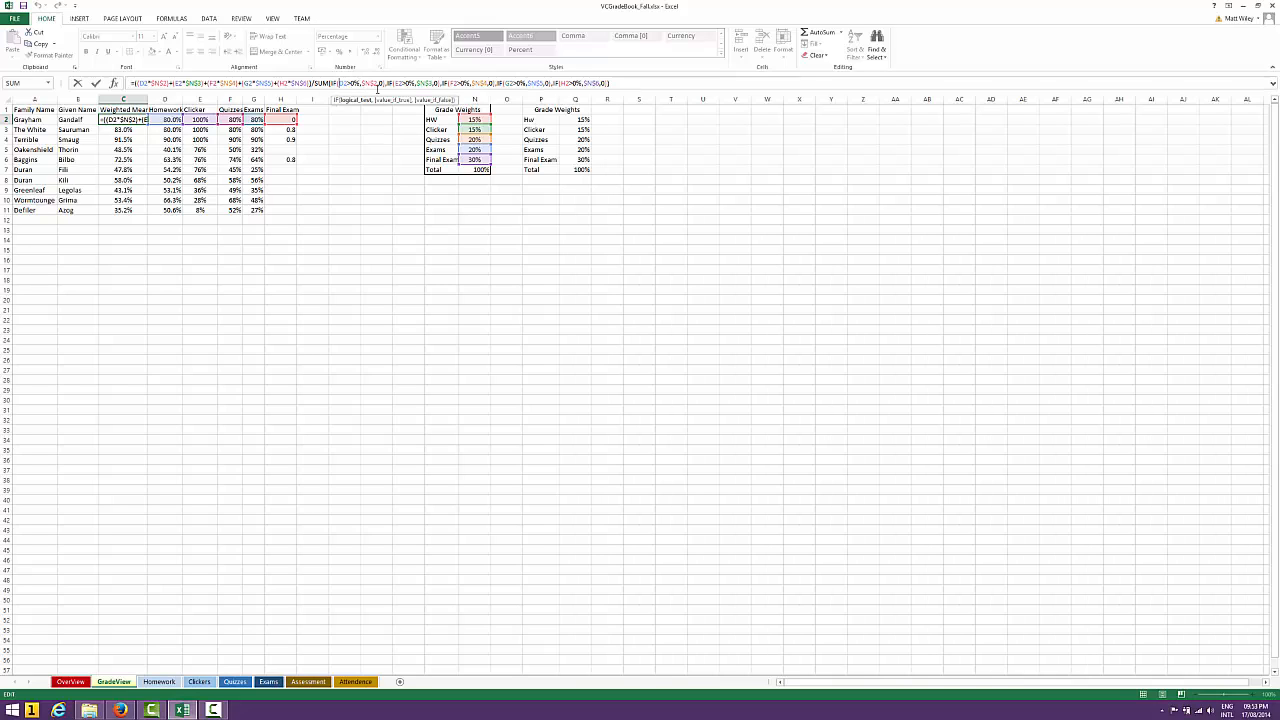
{"action": "left_click", "coordinate": [620, 82]}
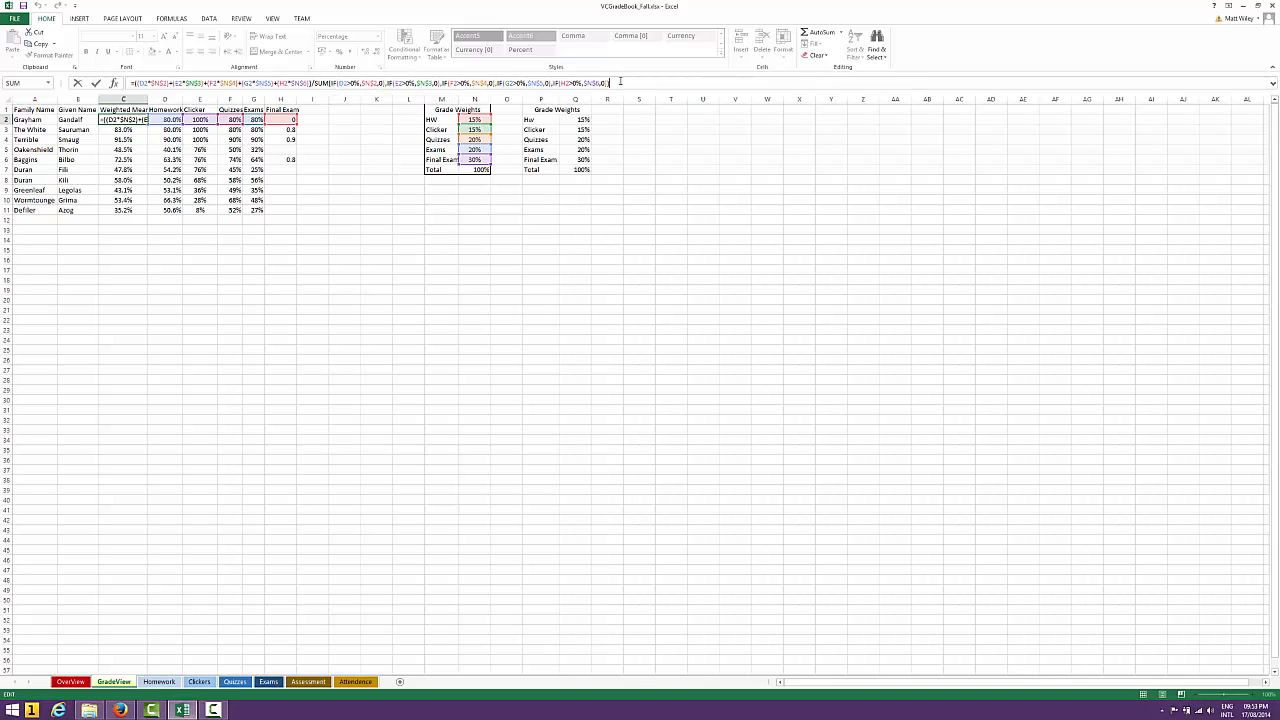
{"action": "key", "text": "Return"}
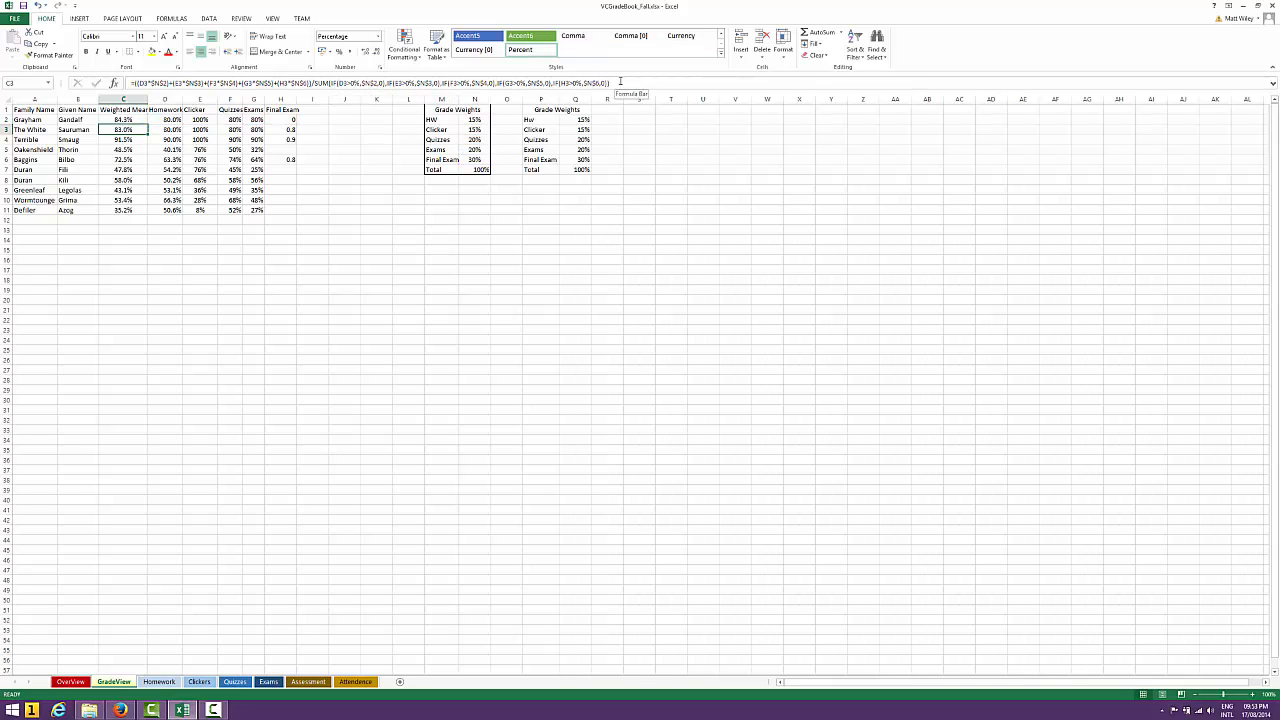
{"action": "left_click", "coordinate": [620, 82]}
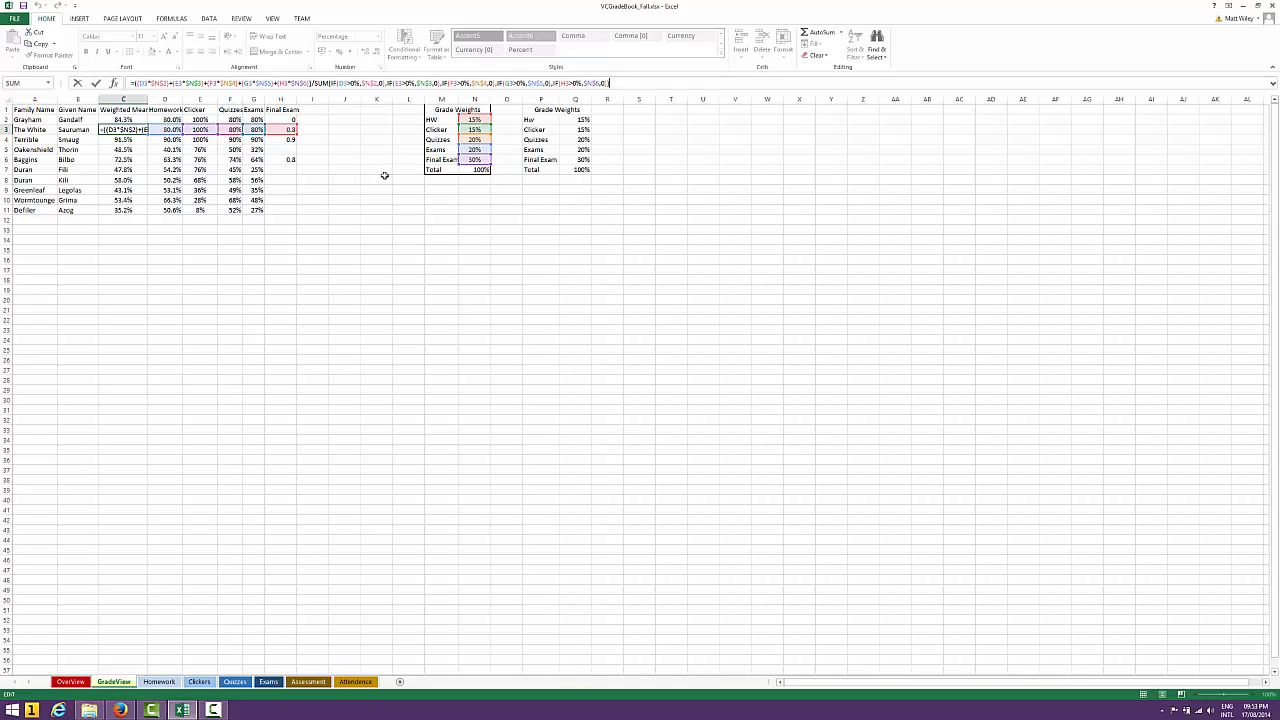
{"action": "key", "text": "Return"}
Clear the row 2 student's Final Exam score
{"action": "key", "text": "Right"}
{"action": "key", "text": "Right"}
{"action": "key", "text": "Right"}
{"action": "key", "text": "Right"}
{"action": "key", "text": "Right"}
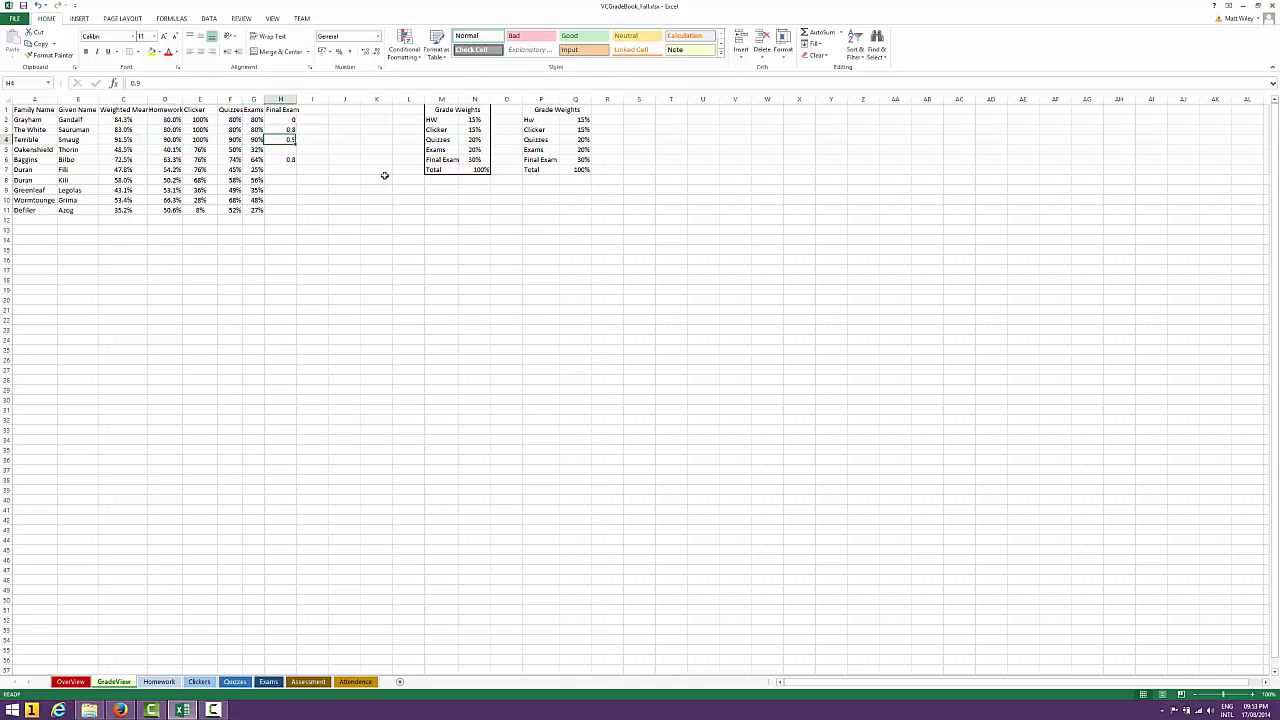
{"action": "key", "text": "Up"}
{"action": "key", "text": "Up"}
{"action": "key", "text": "Left"}
{"action": "key", "text": "Left"}
{"action": "key", "text": "Left"}
{"action": "key", "text": "Left"}
{"action": "key", "text": "Left"}
{"action": "key", "text": "Left"}
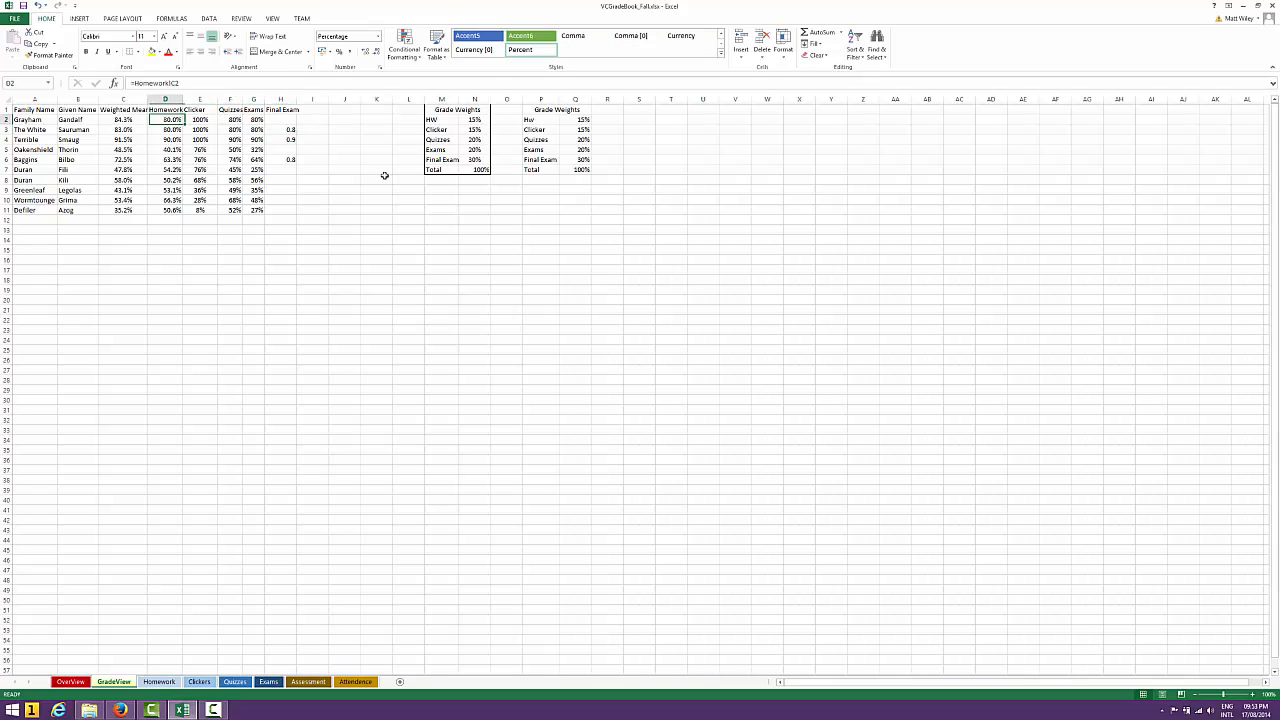
Check the row 2 student's component scores from Homework across to the blank Final Exam cell
{"action": "key", "text": "Right"}
{"action": "key", "text": "Right"}
{"action": "key", "text": "Right"}
{"action": "key", "text": "Right"}
{"action": "key", "text": "Right"}
{"action": "key", "text": "Right"}
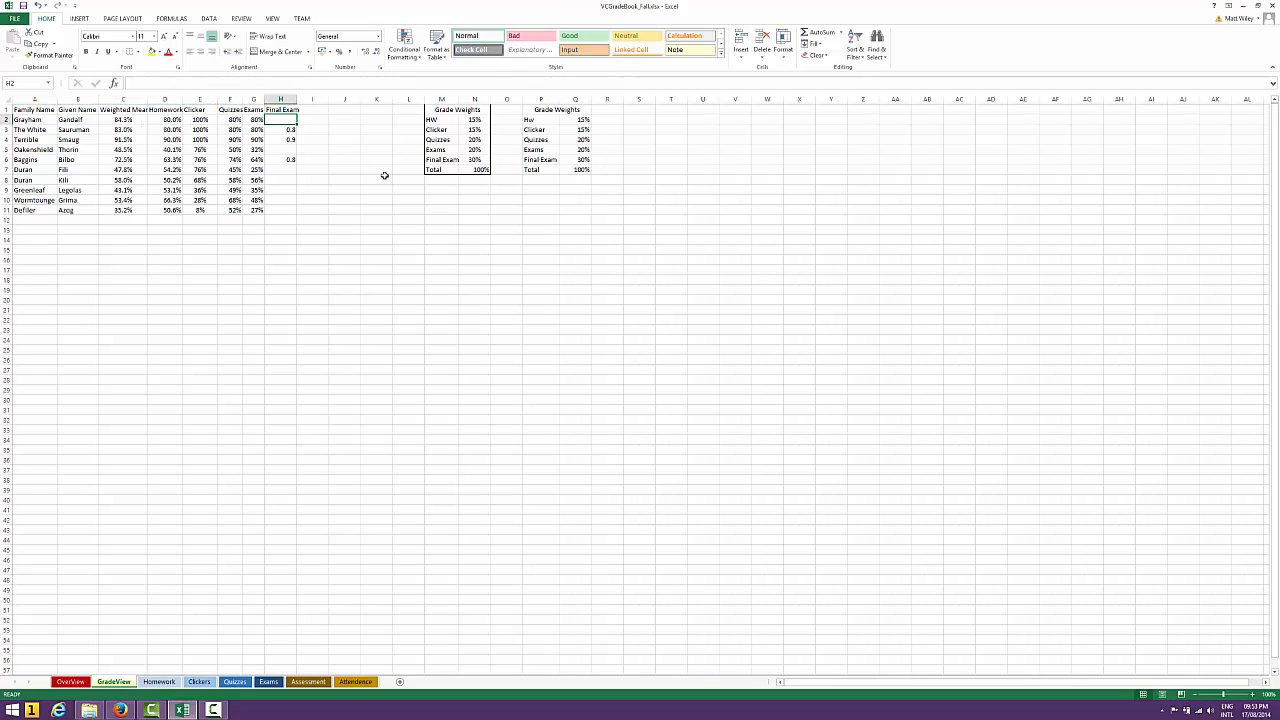
{"action": "key", "text": "Left"}
{"action": "key", "text": "Left"}
{"action": "key", "text": "Left"}
{"action": "key", "text": "Left"}
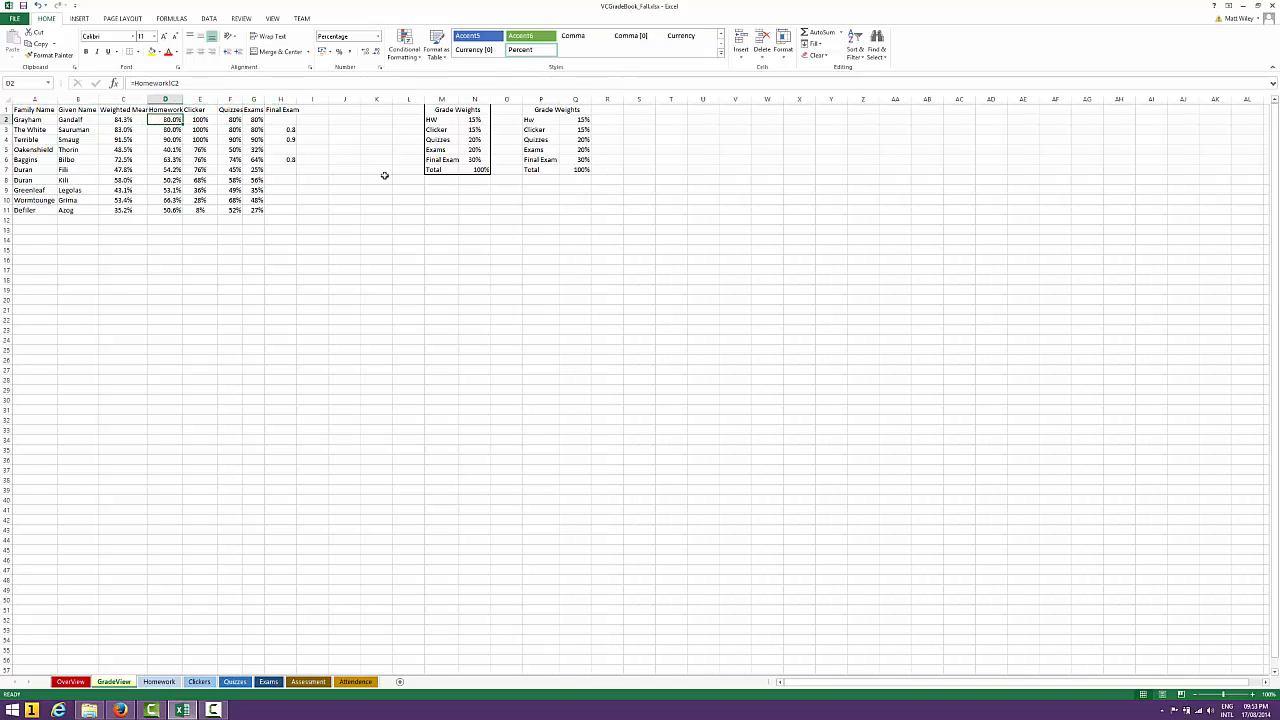
{"action": "key", "text": "Right"}
{"action": "key", "text": "Right"}
{"action": "key", "text": "Right"}
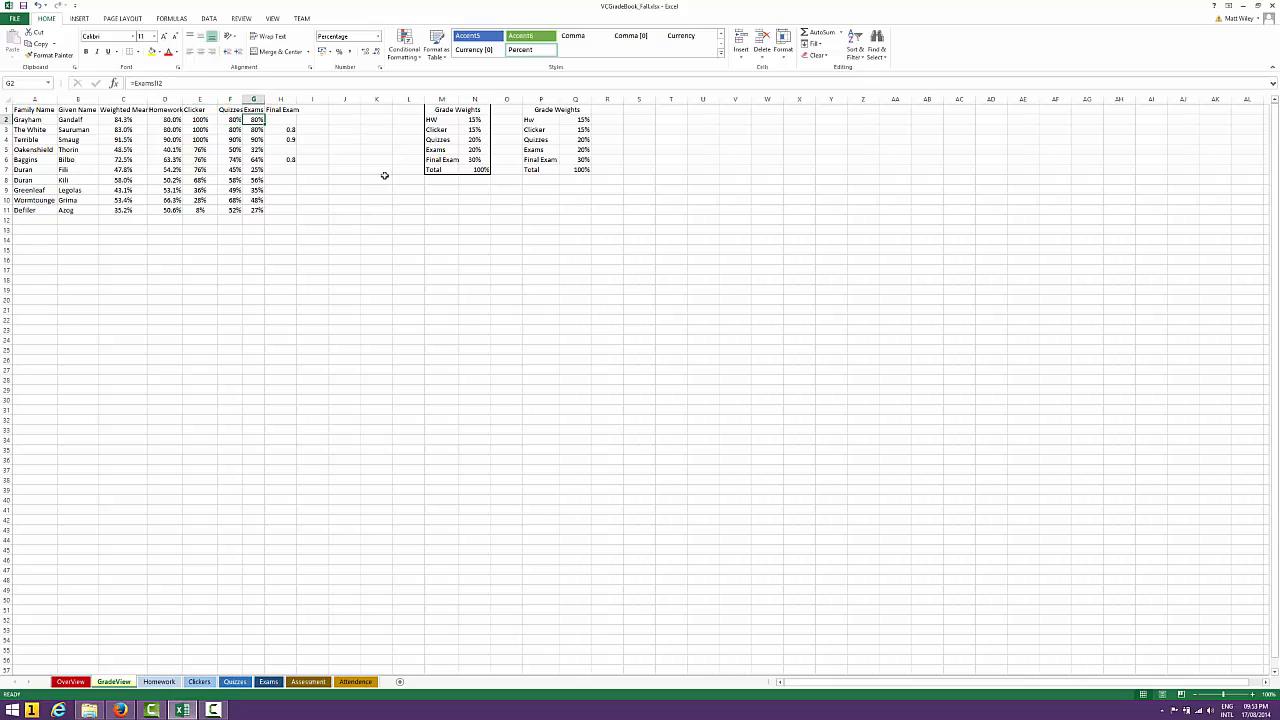
{"action": "key", "text": "Right"}
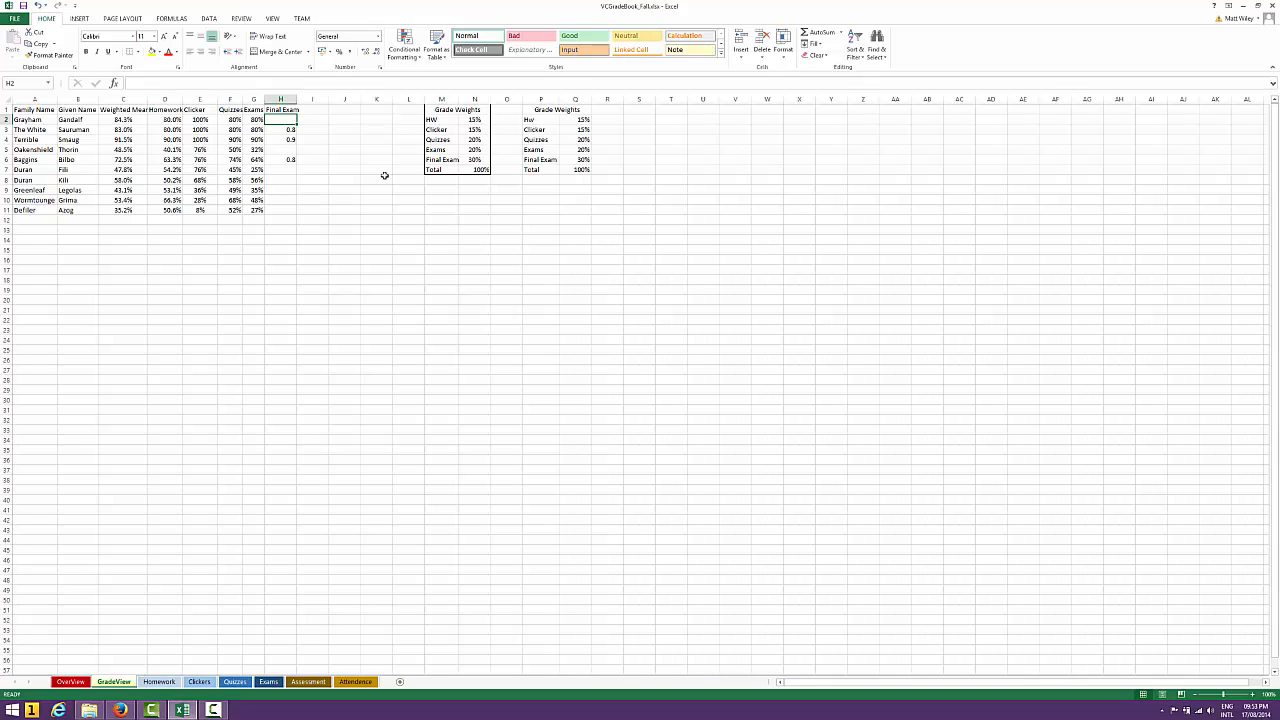
Set the row 2 student's Final Exam score to 0 and check the Weighted Mean formula
{"action": "type", "text": "0"}
{"action": "key", "text": "Return"}
{"action": "key", "text": "Up"}
{"action": "key", "text": "Left"}
{"action": "key", "text": "Left"}
{"action": "key", "text": "Left"}
{"action": "key", "text": "Left"}
{"action": "key", "text": "Left"}
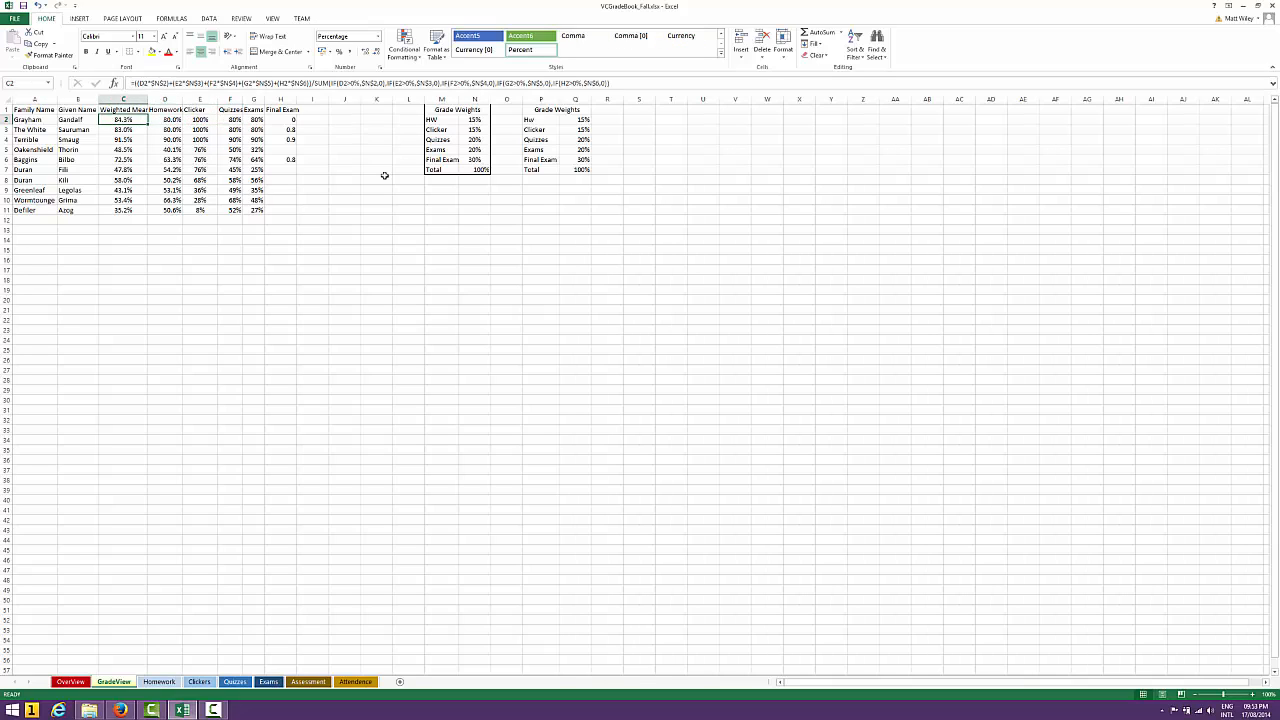
Set the row 2 student's Final Exam score to 0.01
{"action": "key", "text": "Right"}
{"action": "key", "text": "Right"}
{"action": "key", "text": "Right"}
{"action": "key", "text": "Right"}
{"action": "key", "text": "Right"}
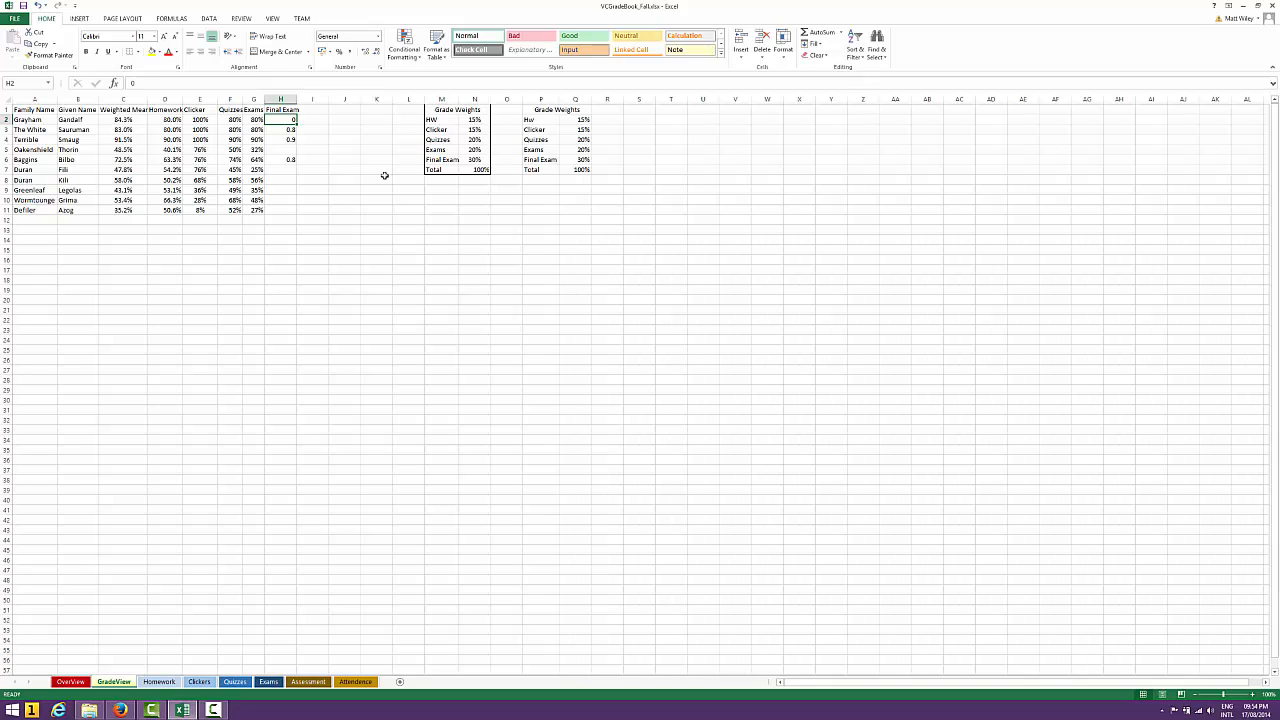
{"action": "type", "text": ".01"}
{"action": "key", "text": "Return"}
Set the row 2 student's Final Exam score to 0.001 and check the Weighted Mean formula
{"action": "key", "text": "Up"}
{"action": "key", "text": "Down"}
{"action": "key", "text": "Up"}
{"action": "key", "text": "Down"}
{"action": "key", "text": "Up"}
{"action": "type", "text": ".001"}
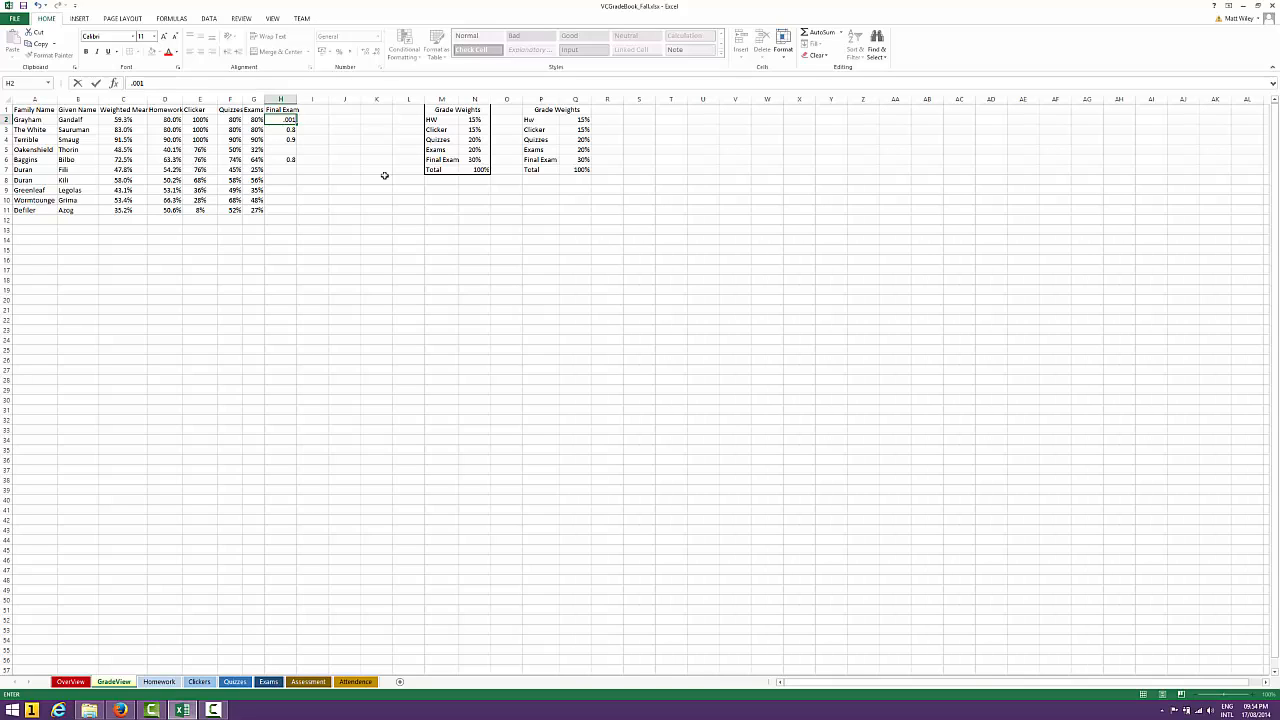
{"action": "key", "text": "Return"}
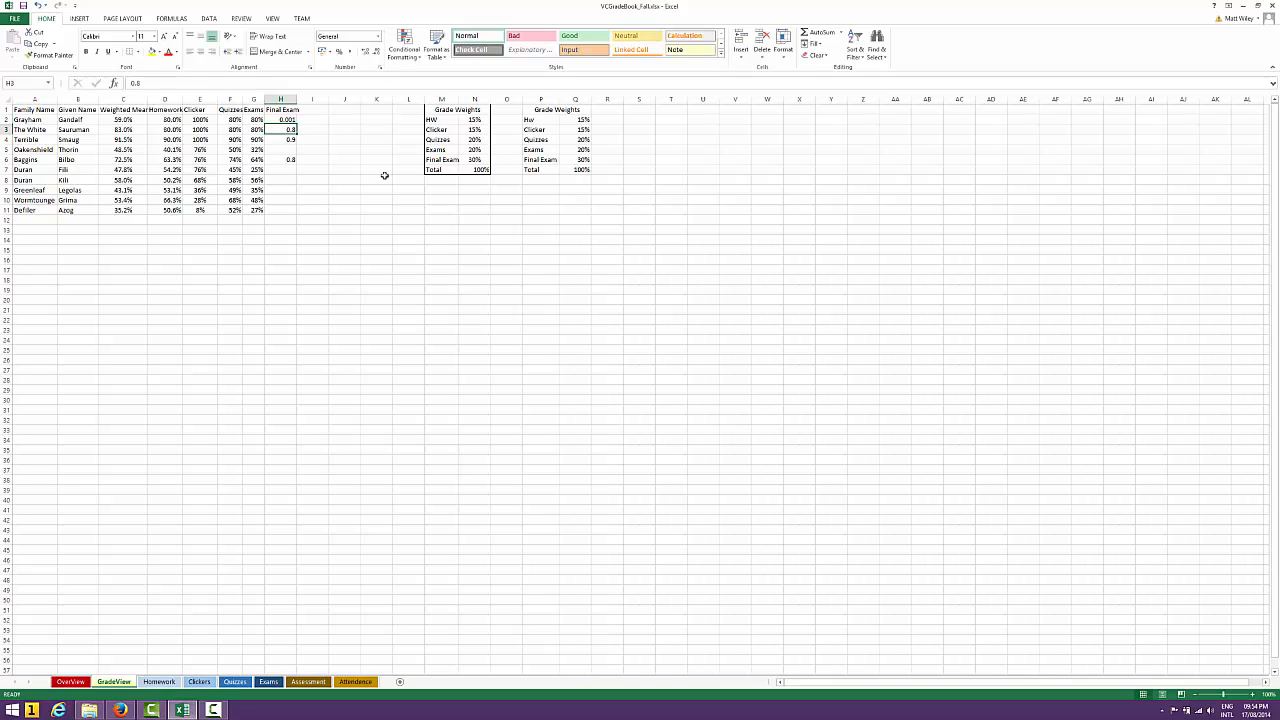
{"action": "key", "text": "Up"}
{"action": "key", "text": "Left"}
{"action": "key", "text": "Left"}
{"action": "key", "text": "Left"}
{"action": "key", "text": "Left"}
{"action": "key", "text": "Left"}
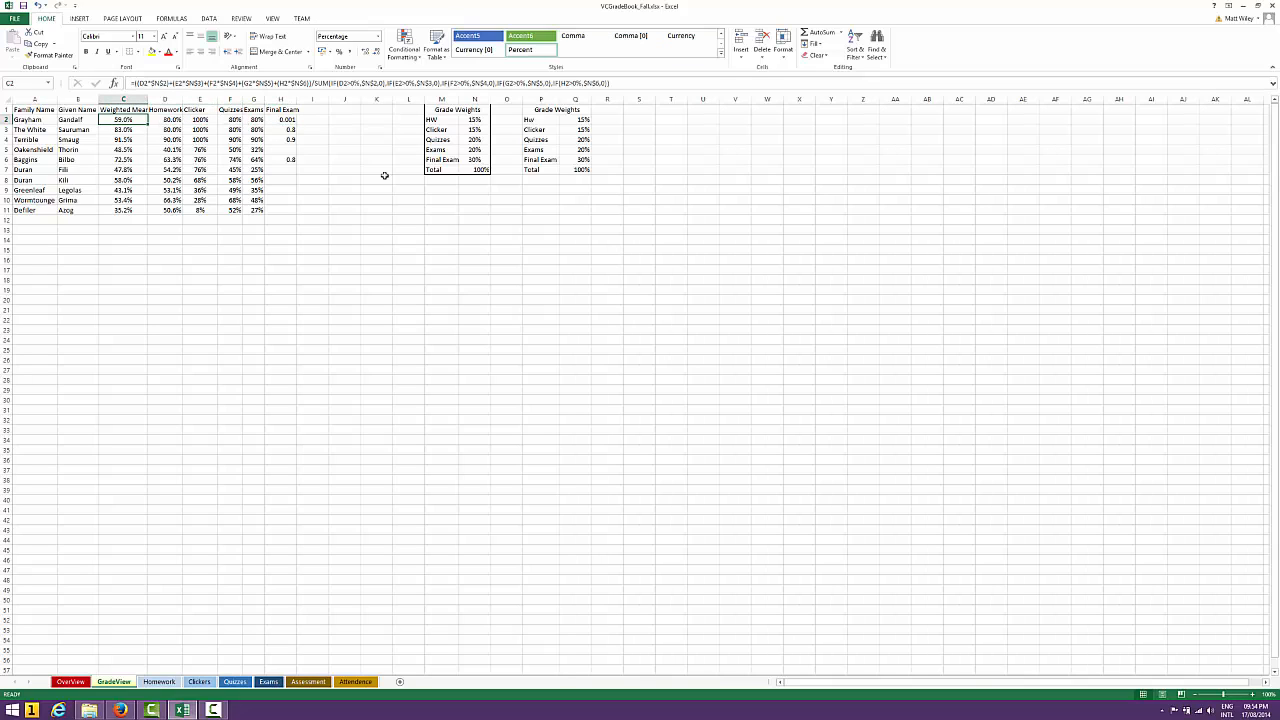
Set the row 2 student's Final Exam score to 0.000001
{"action": "key", "text": "Right"}
{"action": "key", "text": "Right"}
{"action": "key", "text": "Right"}
{"action": "key", "text": "Right"}
{"action": "key", "text": "Right"}
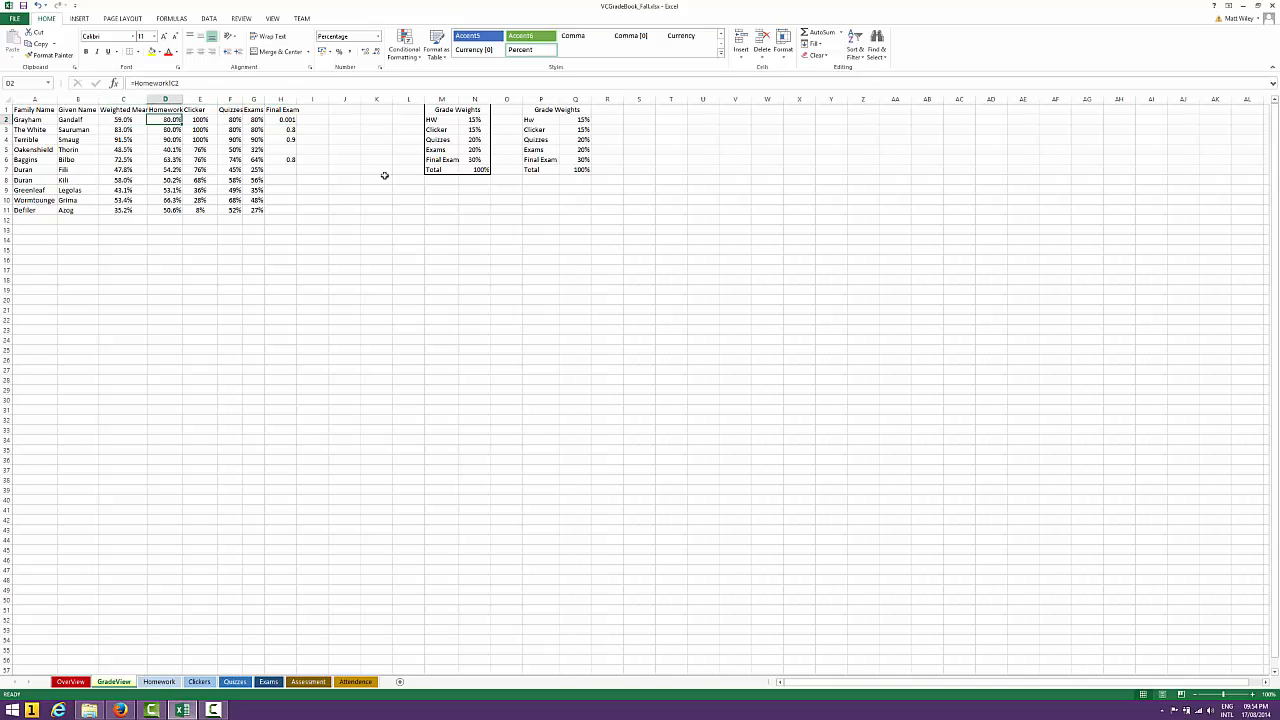
{"action": "type", "text": ".00000"}
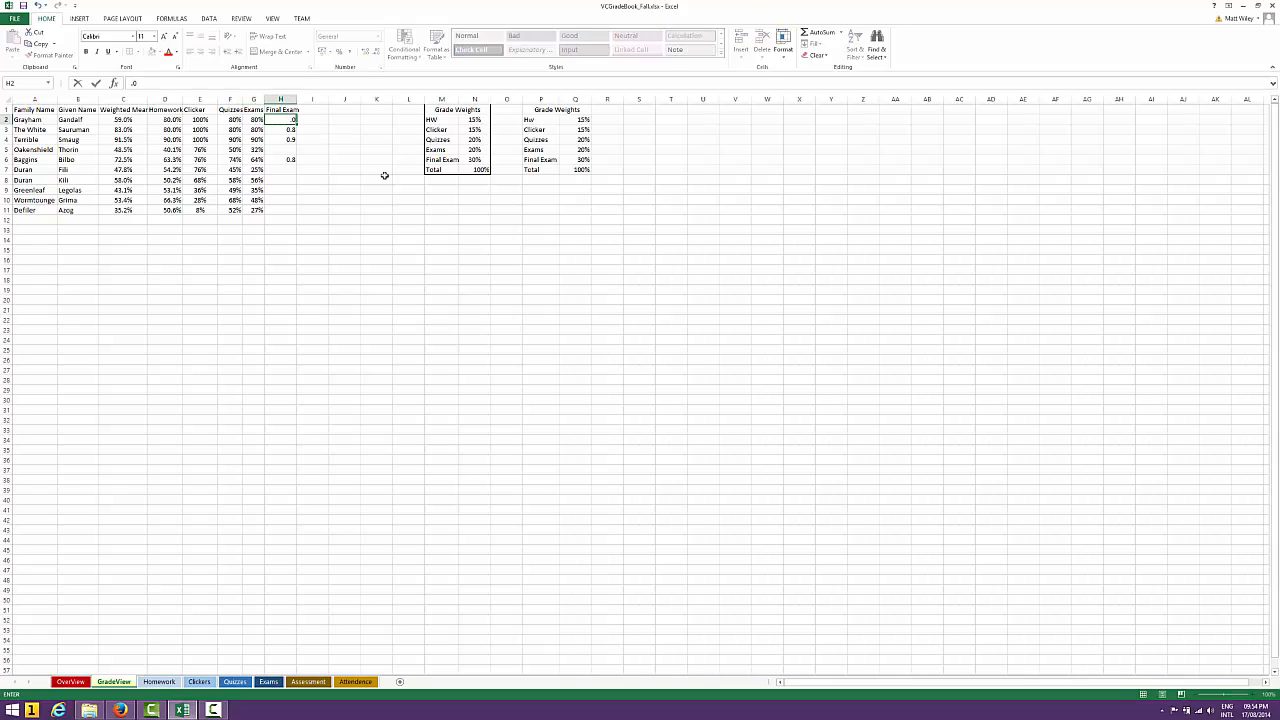
{"action": "key", "text": "Return"}
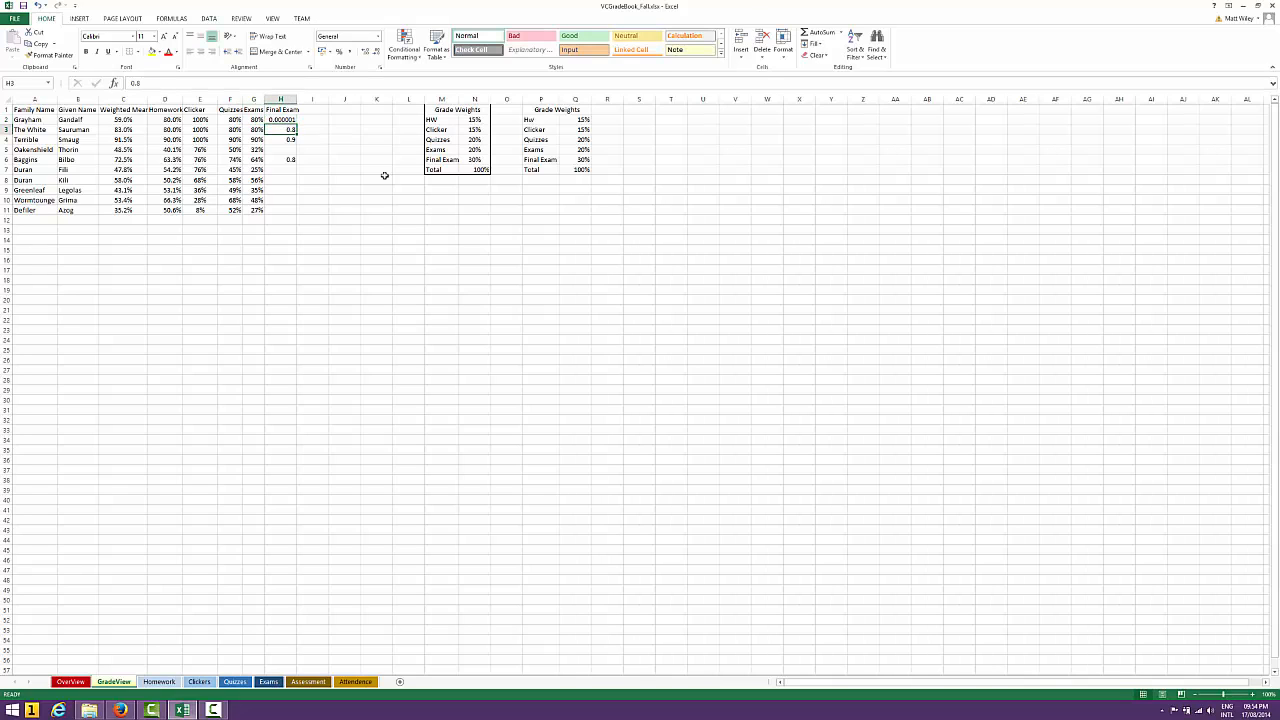
Clear the row 2 student's Final Exam score and re-enter it as 0.000001
{"action": "key", "text": "Up"}
{"action": "key", "text": "Delete"}
{"action": "type", "text": ".00000"}
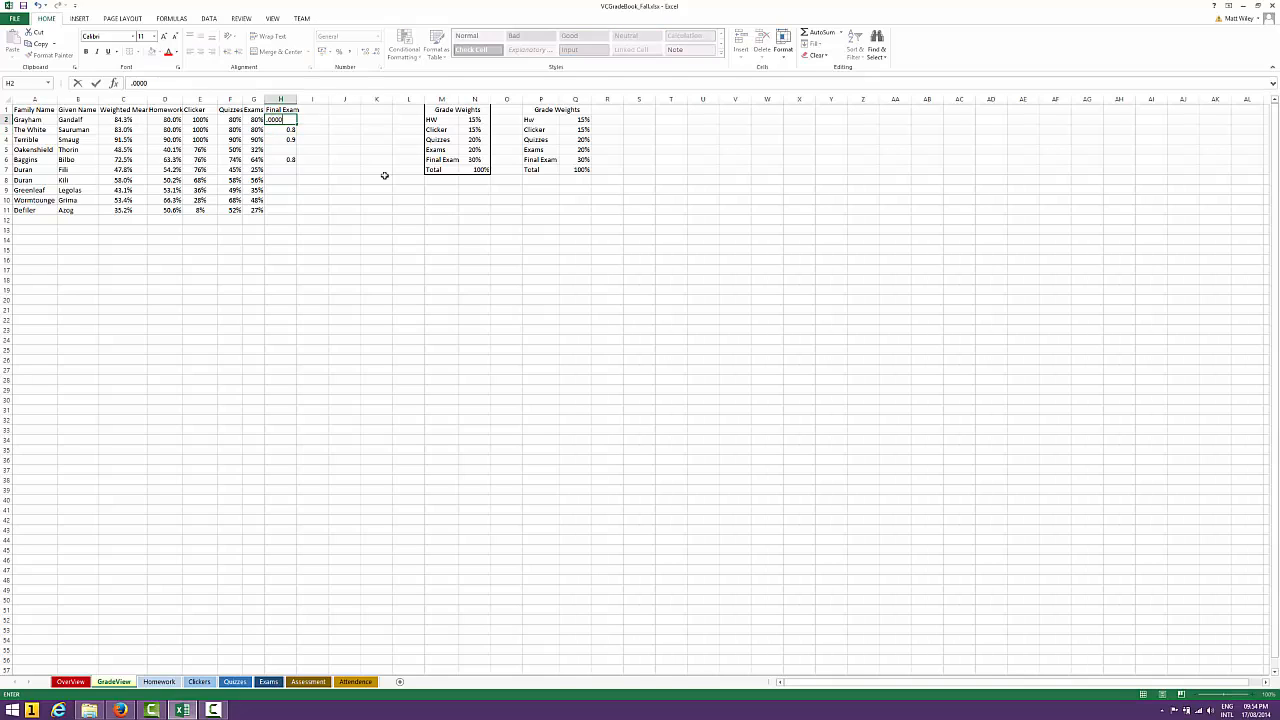
{"action": "type", "text": "1"}
{"action": "key", "text": "Return"}
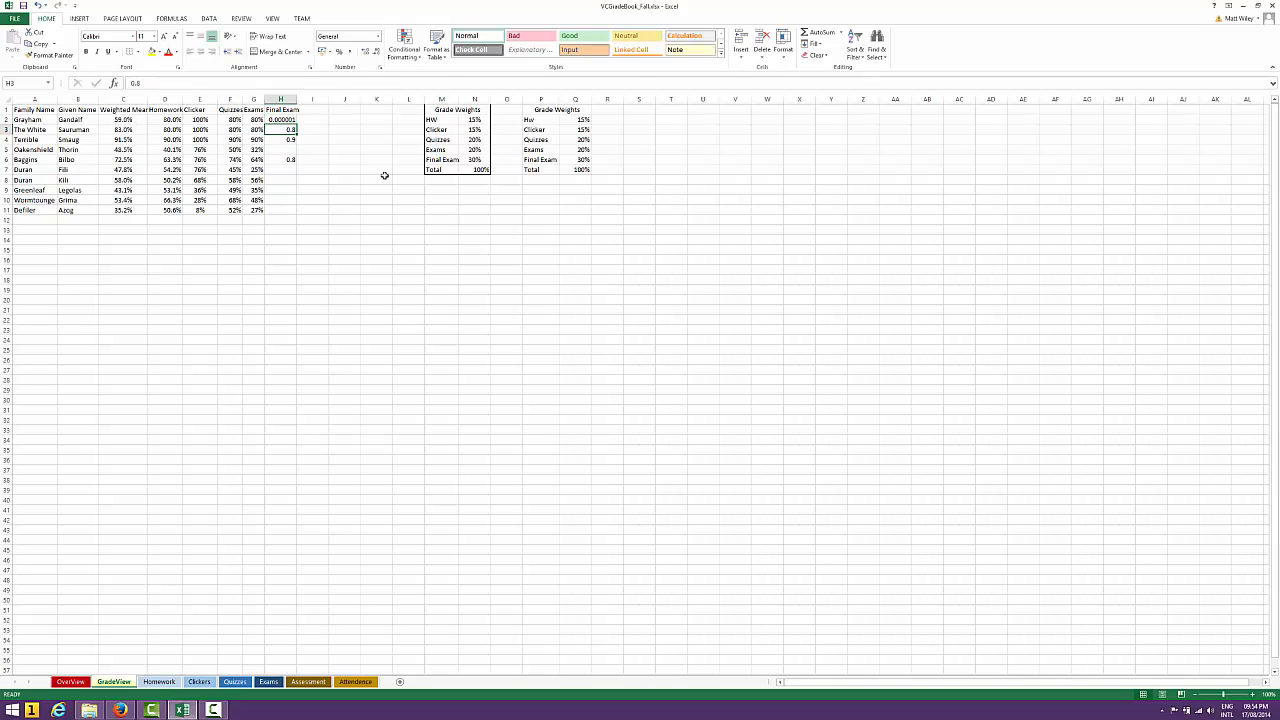
Set the Final Exam scores of the students in rows 2 and 5 to 0.8
{"action": "key", "text": "Up"}
{"action": "key", "text": "Delete"}
{"action": "type", "text": "-"}
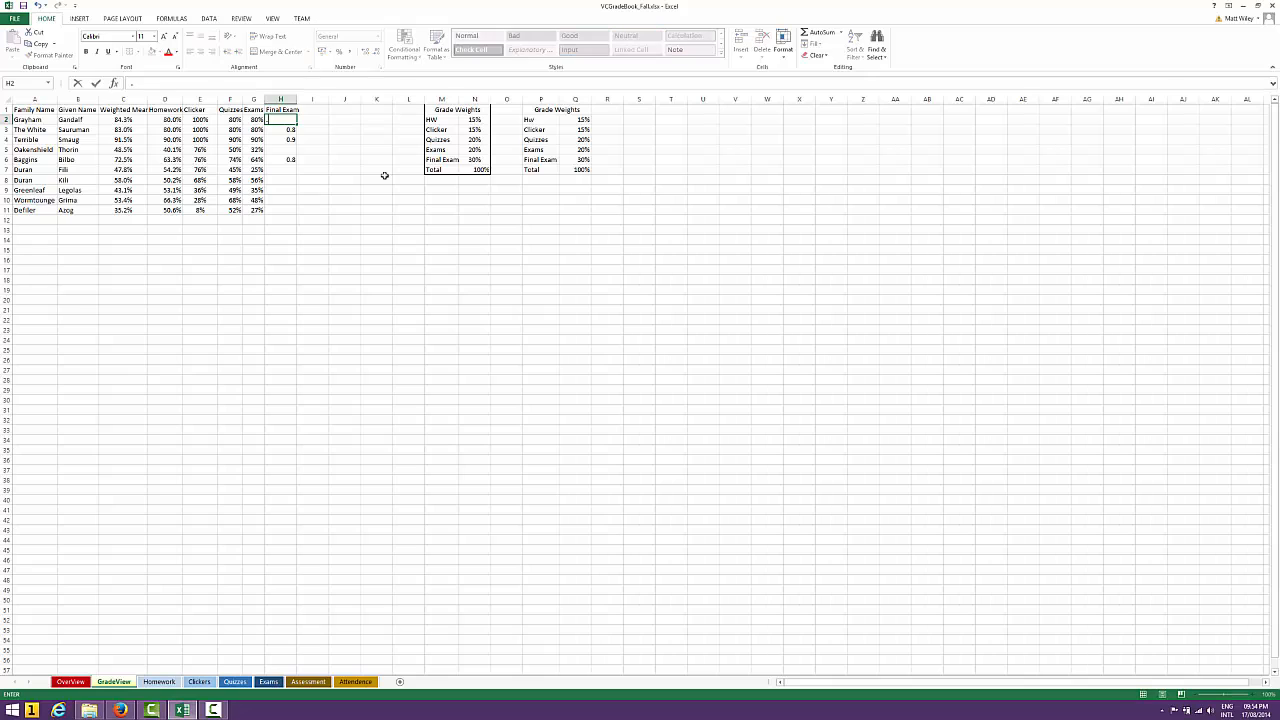
{"action": "type", "text": "8"}
{"action": "key", "text": "Return"}
{"action": "key", "text": "Down"}
{"action": "key", "text": "Down"}
{"action": "type", "text": ".8"}
{"action": "key", "text": "Return"}
Enter a Final Exam score of 0.7 for the students in rows 7, 8 and 9
{"action": "key", "text": "Down"}
{"action": "type", "text": ".7"}
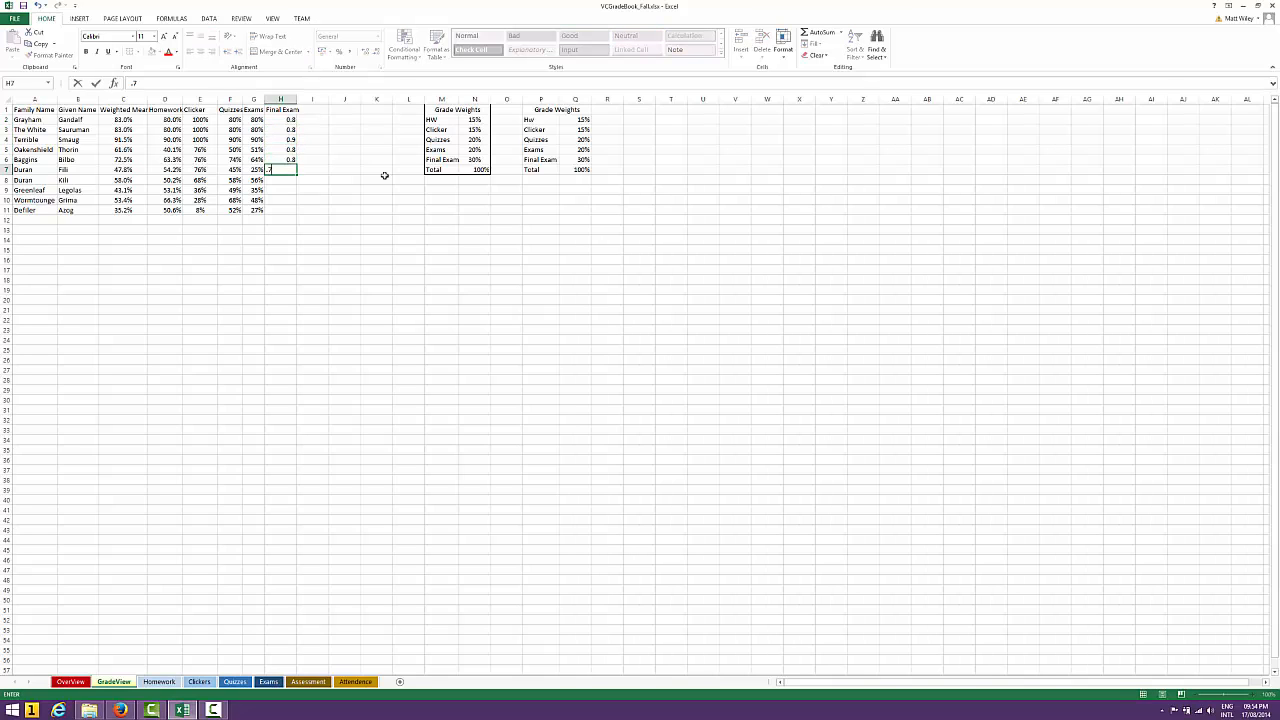
{"action": "key", "text": "Return"}
{"action": "type", "text": "."}
{"action": "key", "text": "Return"}
{"action": "type", "text": ".7"}
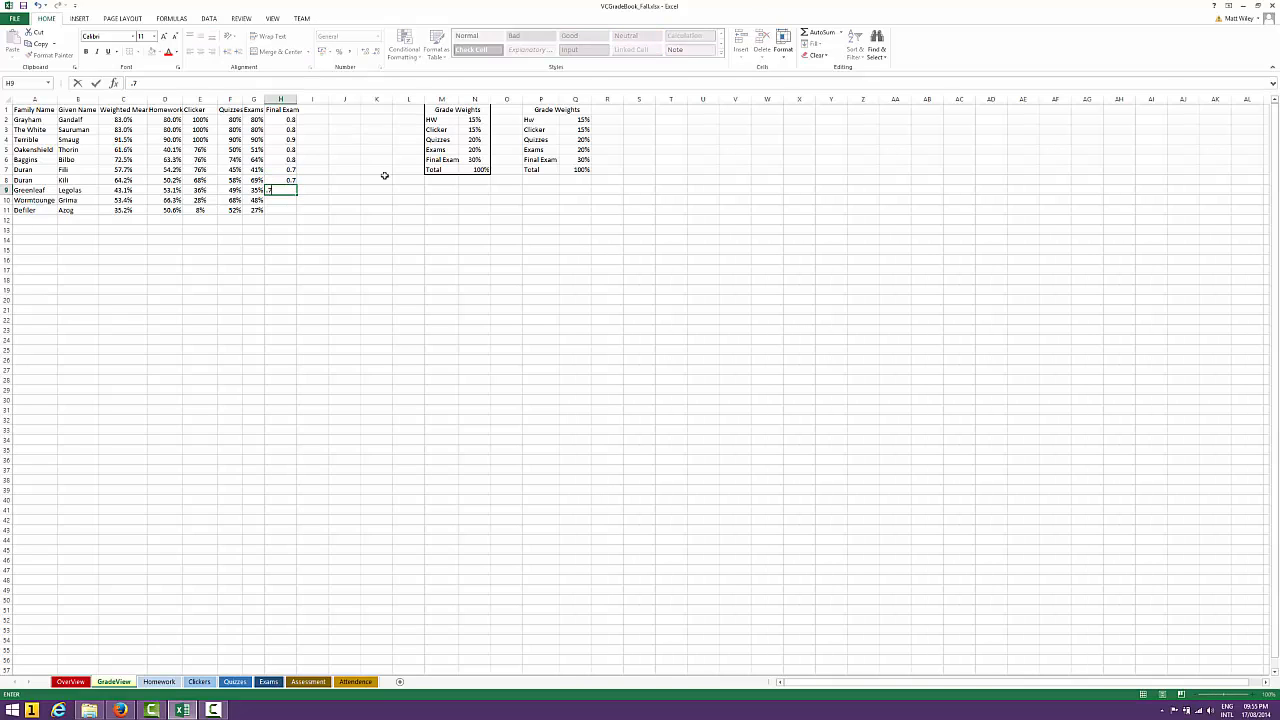
{"action": "key", "text": "Return"}
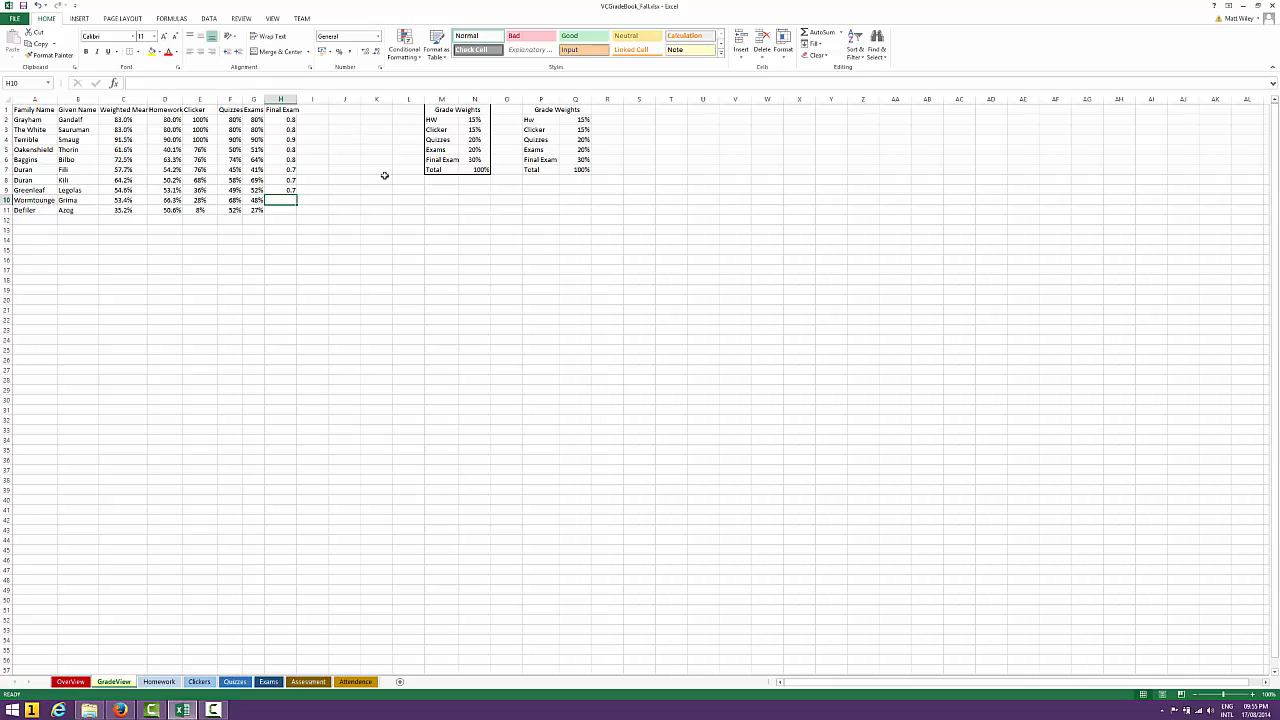
Enter Final Exam scores of 0.0001 for the row 10 student and 0.2 for the row 11 student
{"action": "type", "text": "0"}
{"action": "key", "text": "Return"}
{"action": "key", "text": "Up"}
{"action": "type", "text": ".000"}
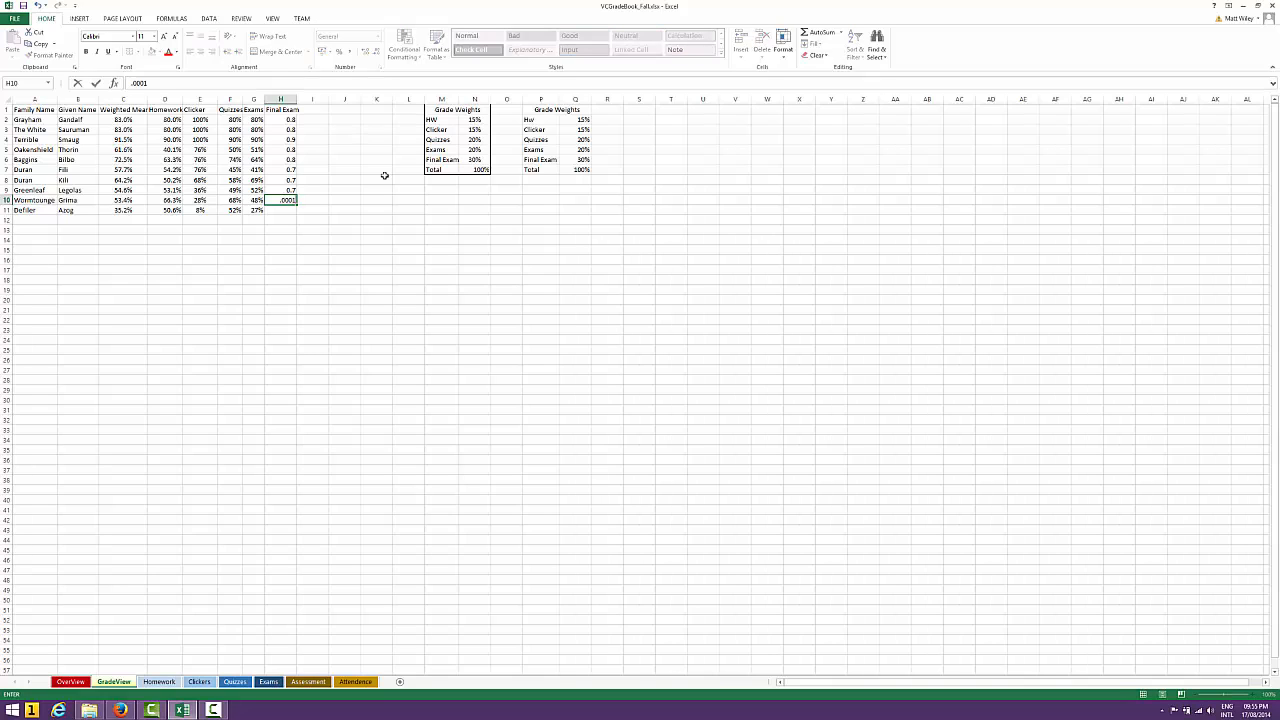
{"action": "key", "text": "Return"}
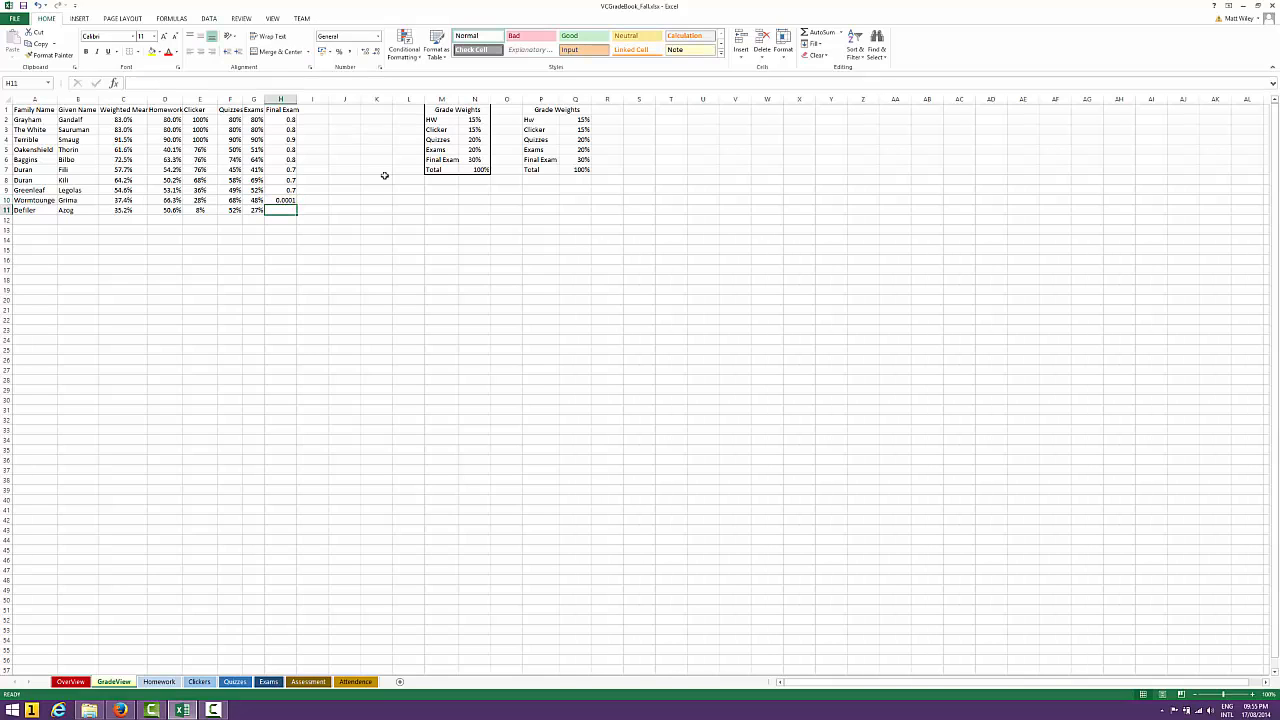
{"action": "type", "text": "-2"}
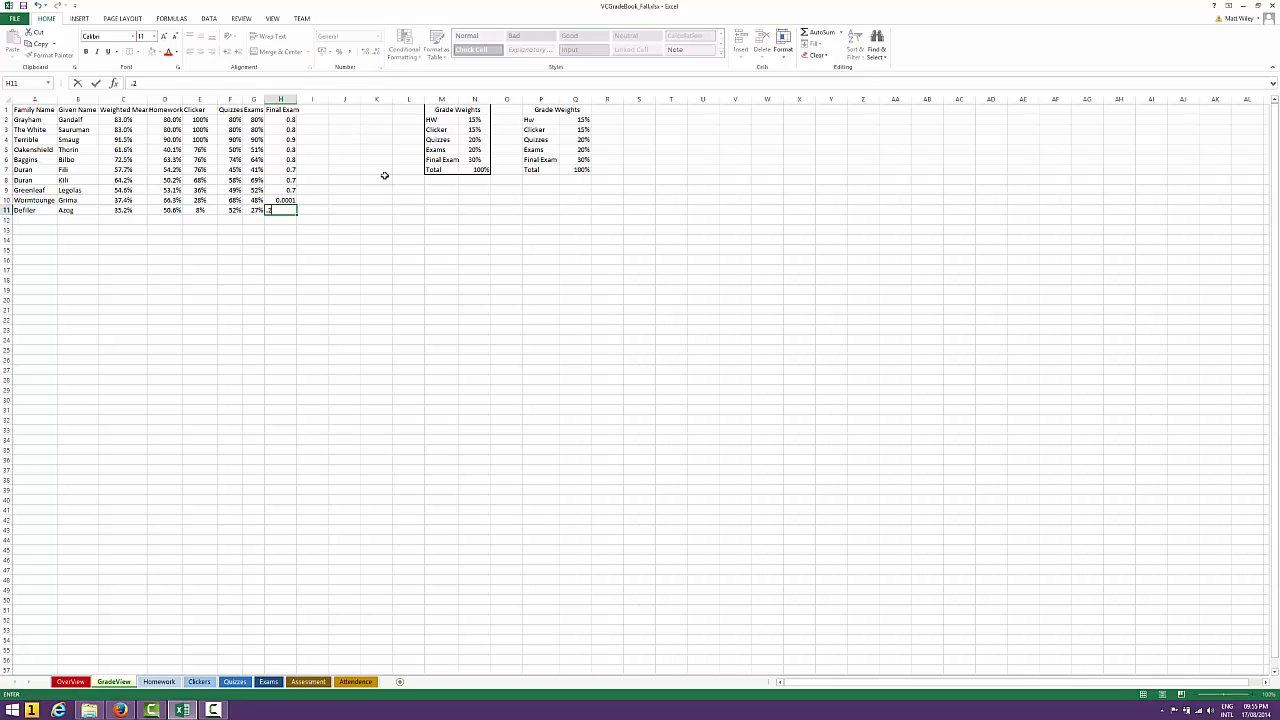
{"action": "key", "text": "Return"}
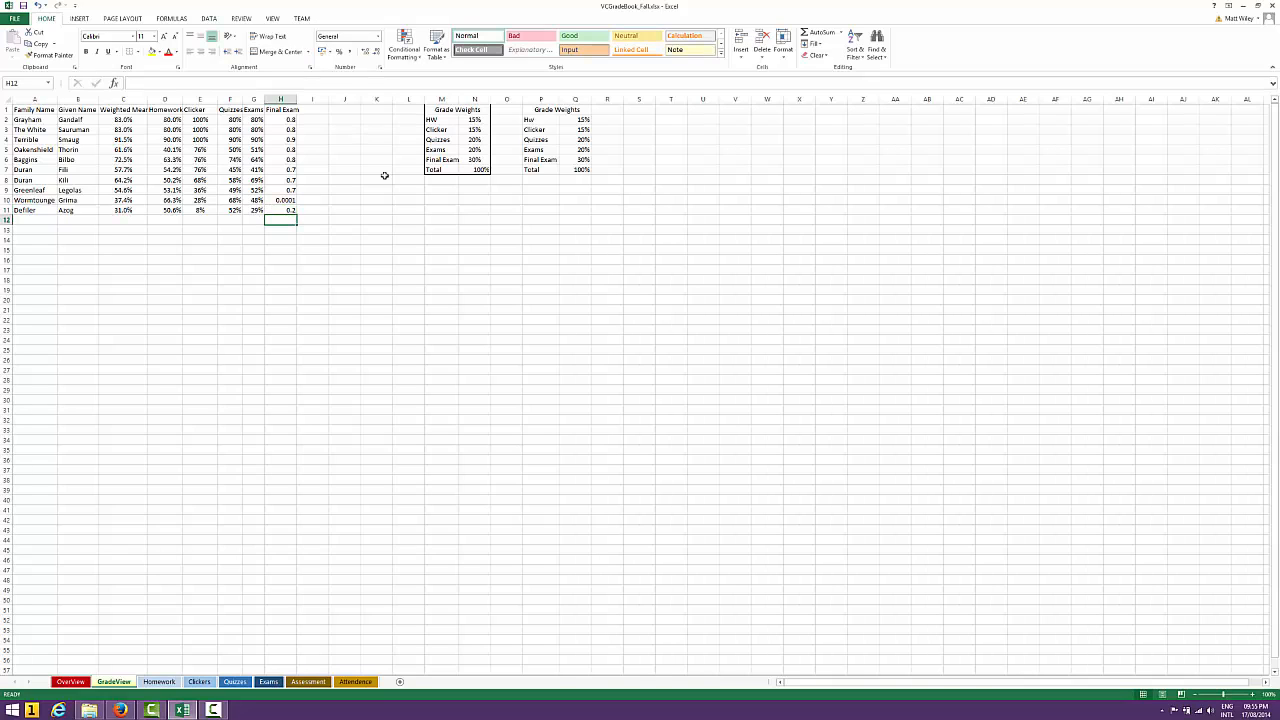
Check the row 10 student's Weighted Mean formula and bring up the OverView sheet
{"action": "key", "text": "Up"}
{"action": "key", "text": "Up"}
{"action": "key", "text": "Left"}
{"action": "key", "text": "Left"}
{"action": "key", "text": "Left"}
{"action": "key", "text": "Left"}
{"action": "key", "text": "Left"}
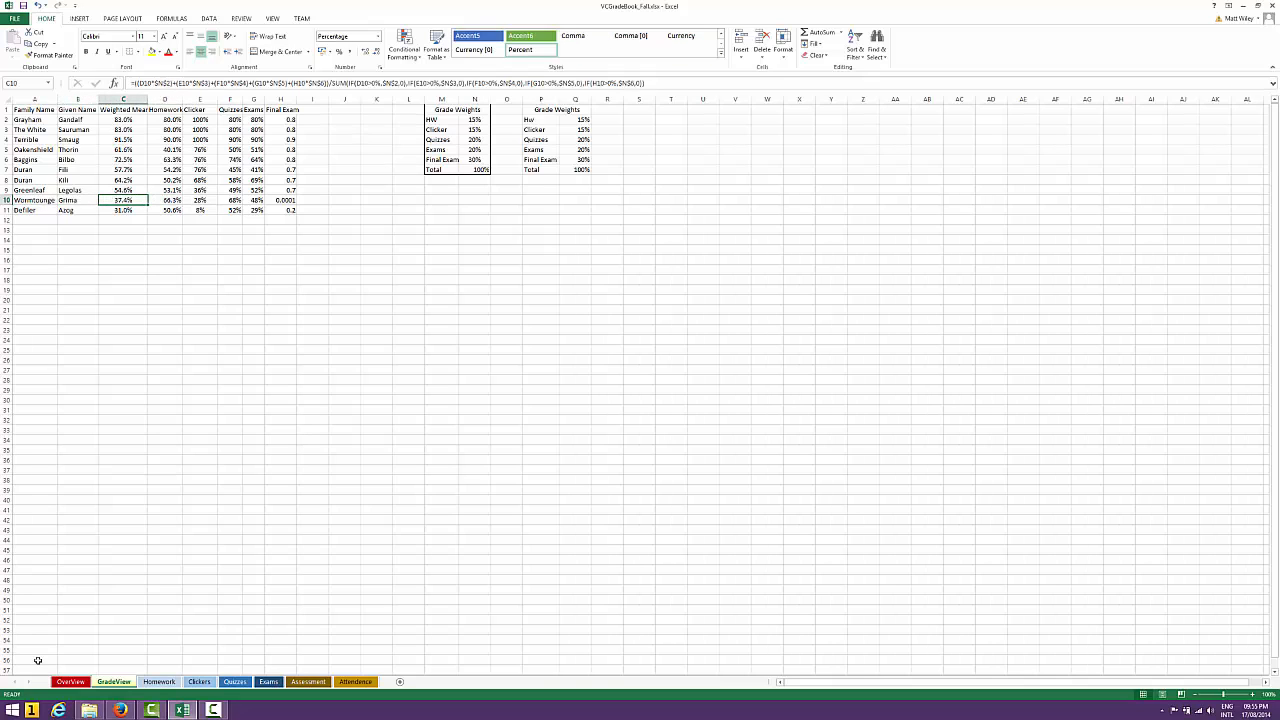
{"action": "left_click", "coordinate": [72, 683]}
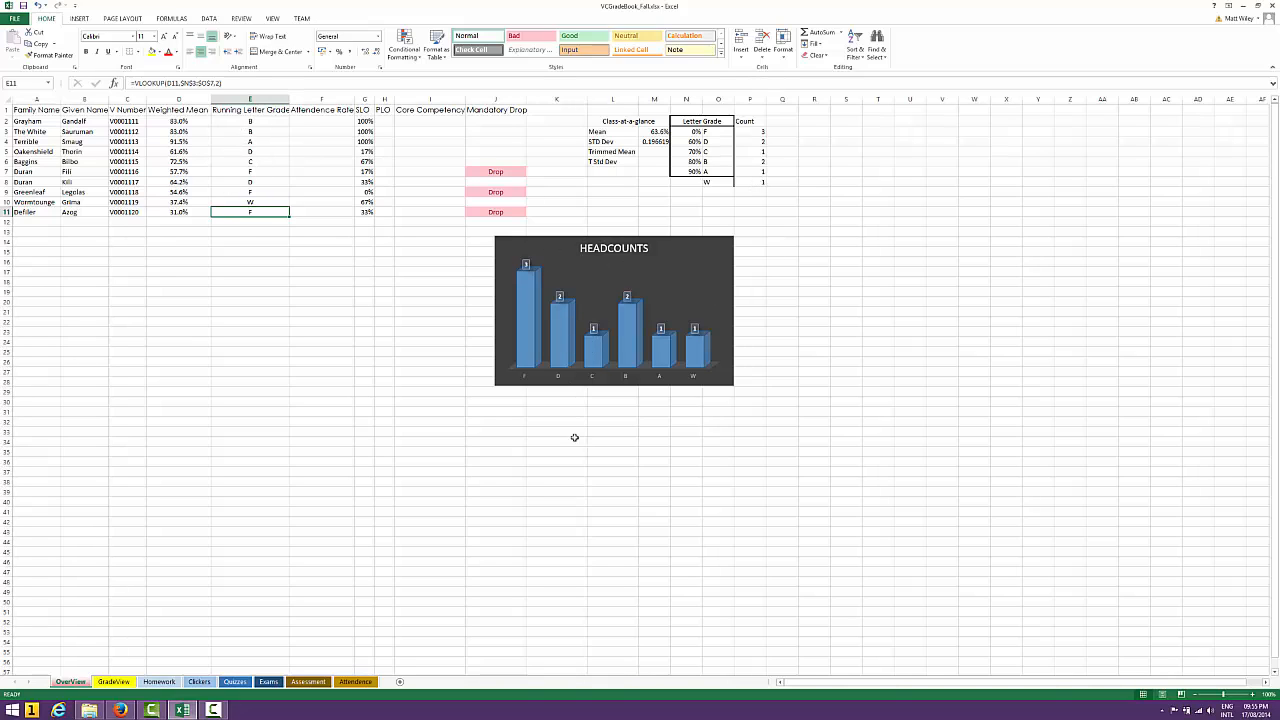
{"action": "left_click", "coordinate": [542, 403]}
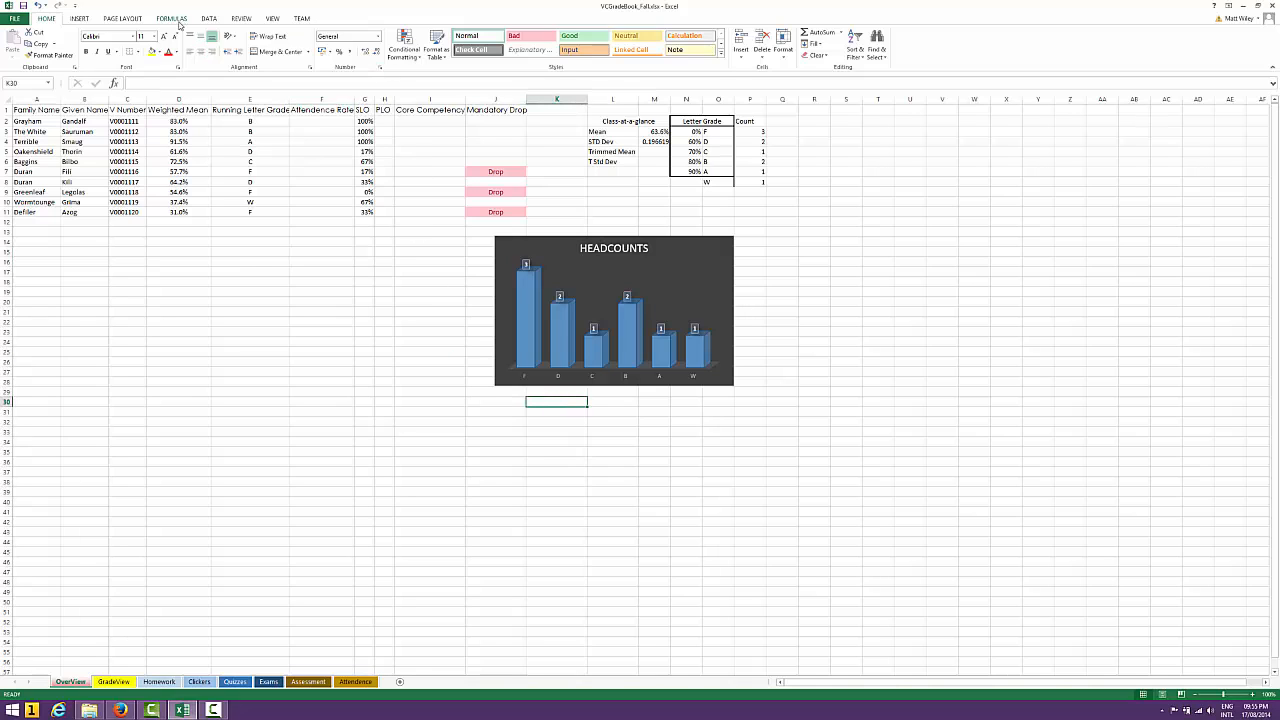
{"action": "left_click", "coordinate": [80, 19]}
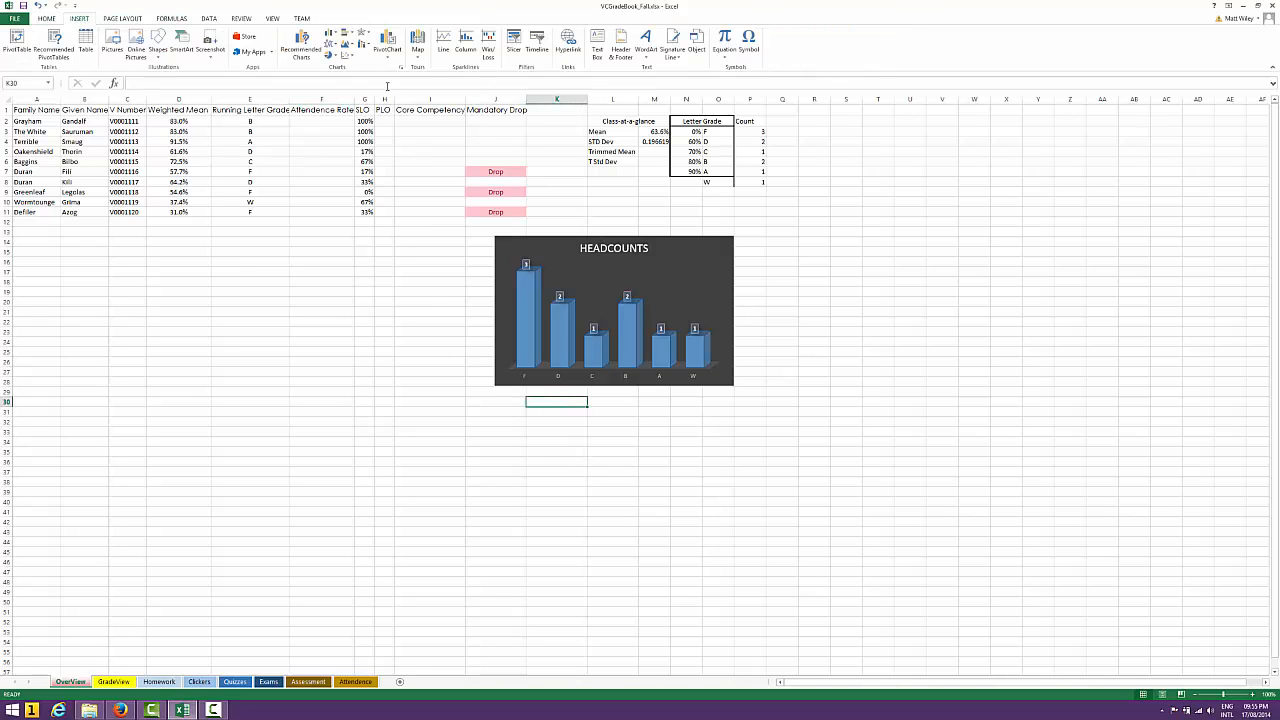
{"action": "left_click", "coordinate": [333, 37]}
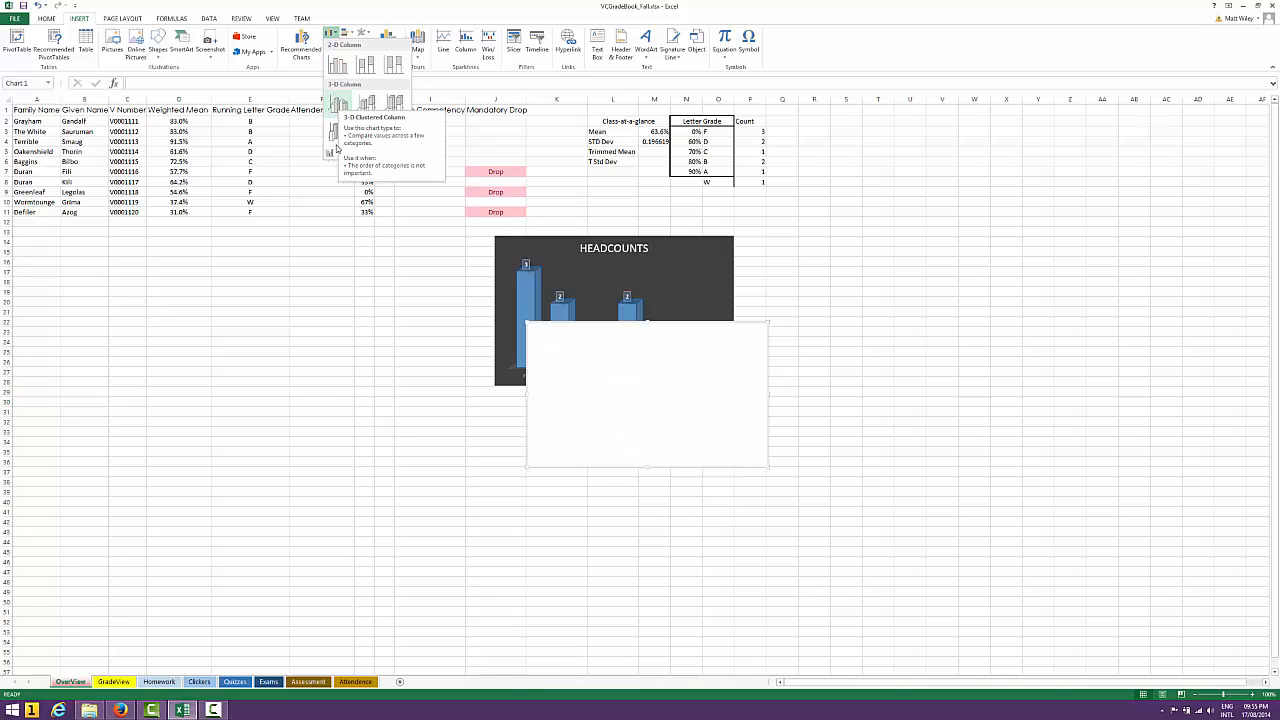
{"action": "left_click", "coordinate": [358, 653]}
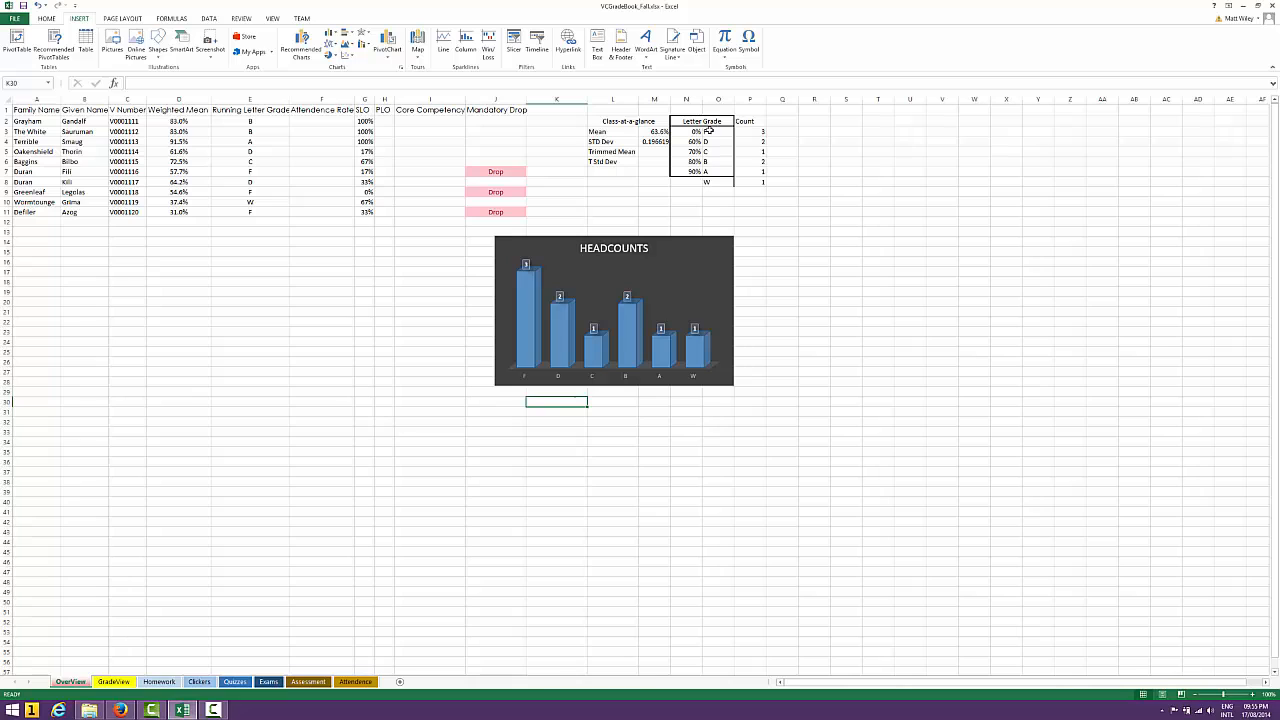
Insert a 3-D clustered column chart of the letter grades and their counts in O3:P8
{"action": "left_click_drag", "start_coordinate": [707, 131], "coordinate": [757, 185]}
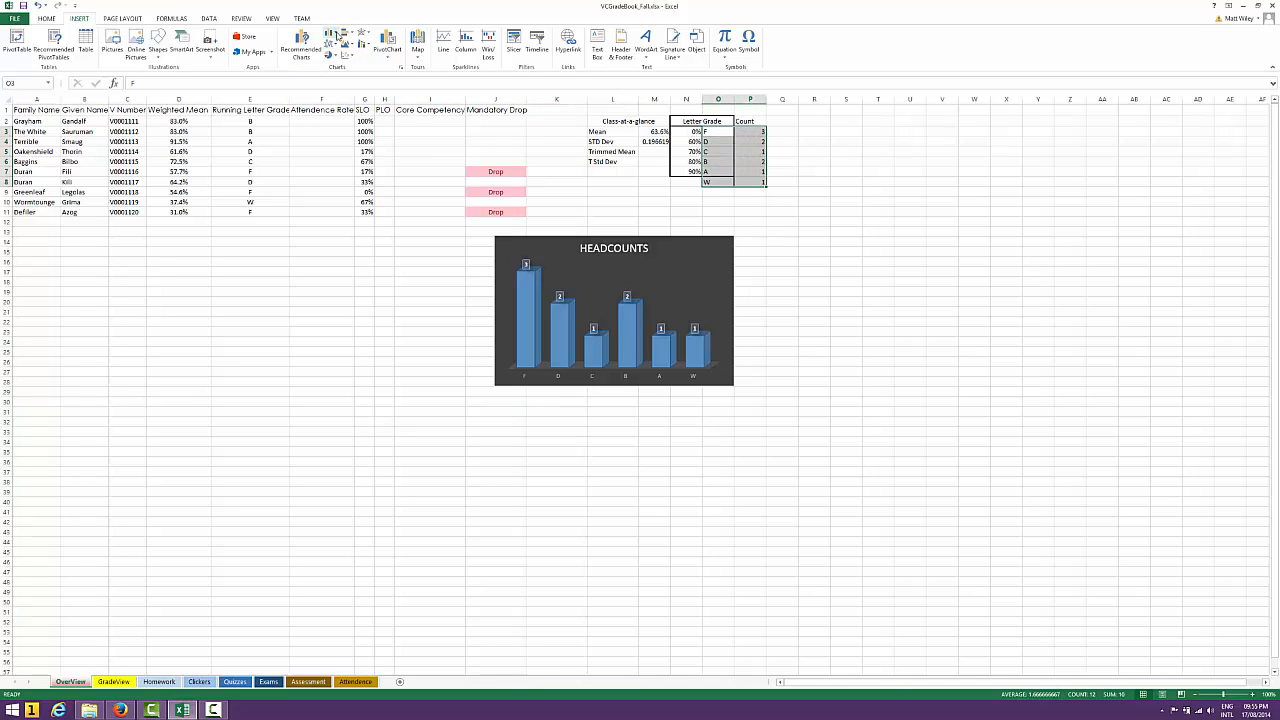
{"action": "left_click", "coordinate": [334, 35]}
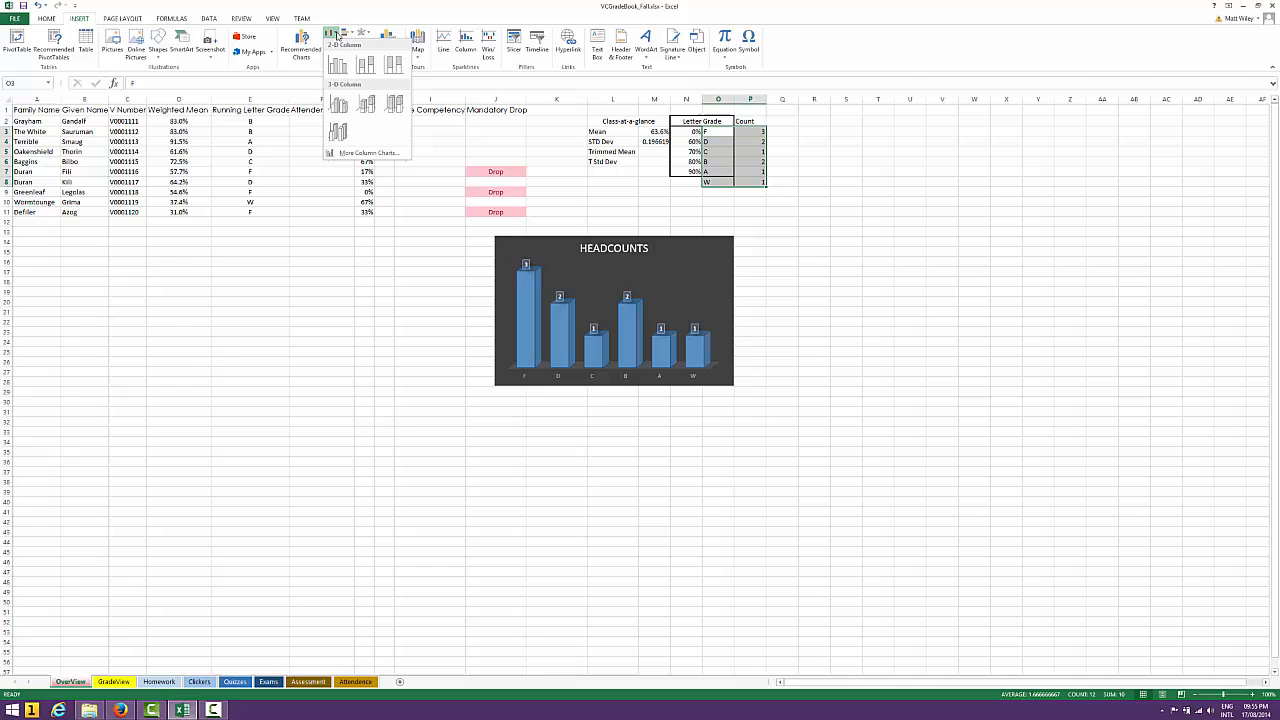
{"action": "left_click", "coordinate": [338, 106]}
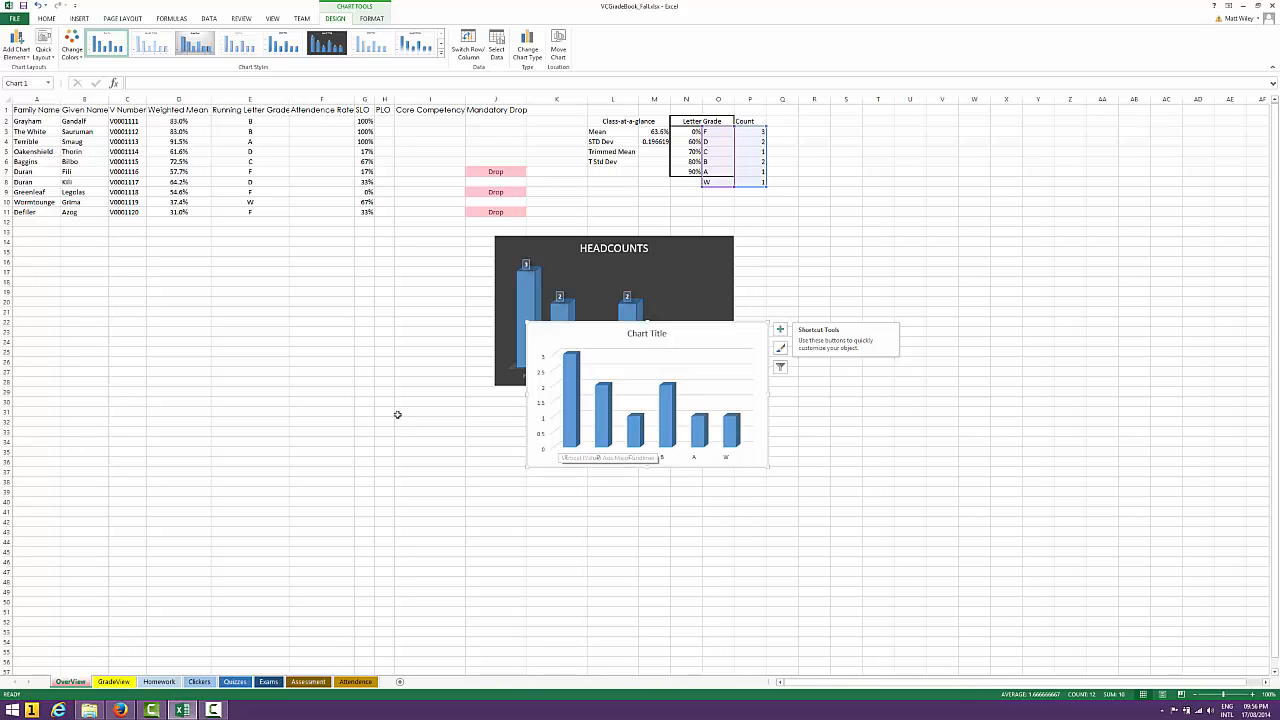
Apply the dark Style 6 chart style to the new column chart
{"action": "left_click", "coordinate": [781, 348]}
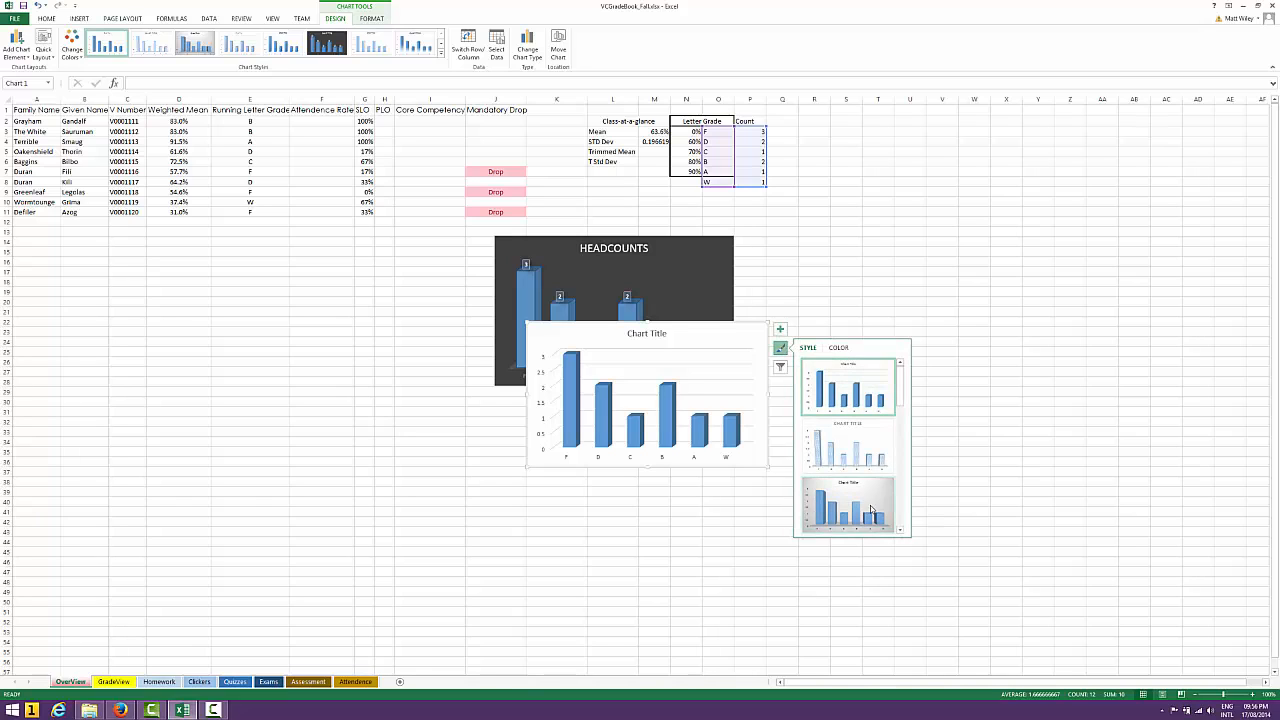
{"action": "scroll", "coordinate": [905, 509], "scroll_direction": "down", "scroll_amount": 2}
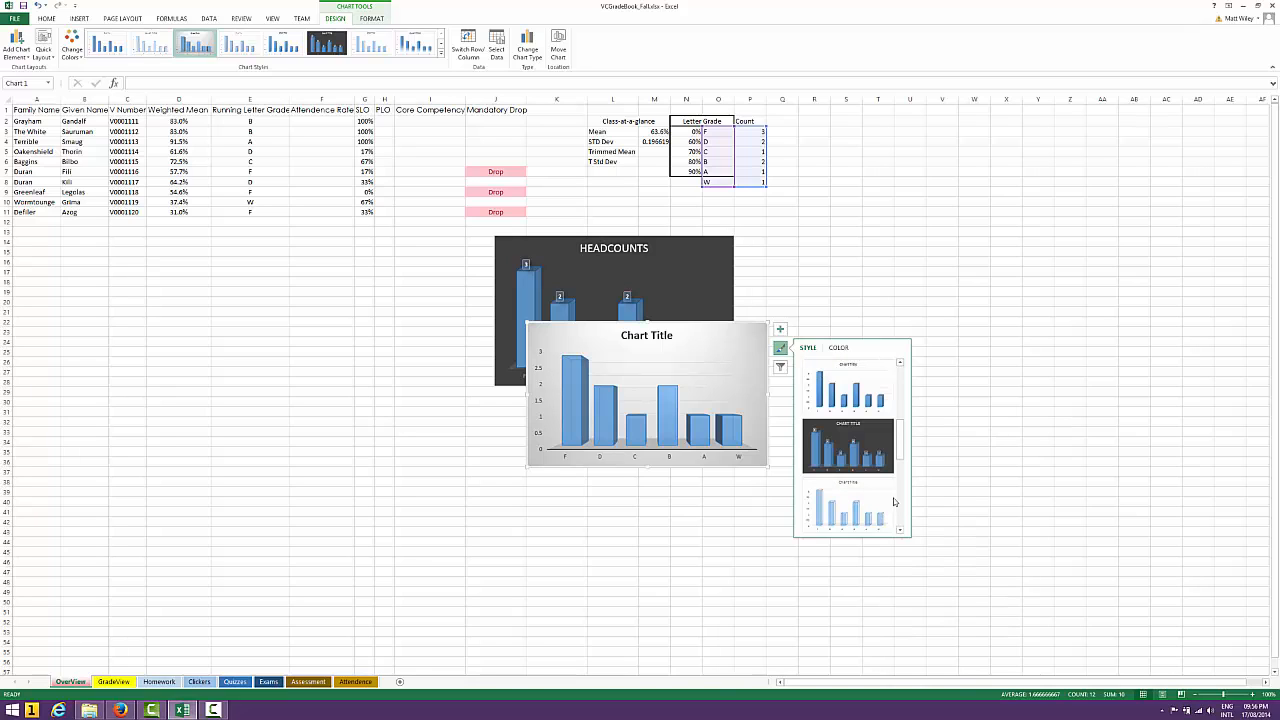
{"action": "left_click", "coordinate": [860, 450]}
{"action": "left_click", "coordinate": [705, 370]}
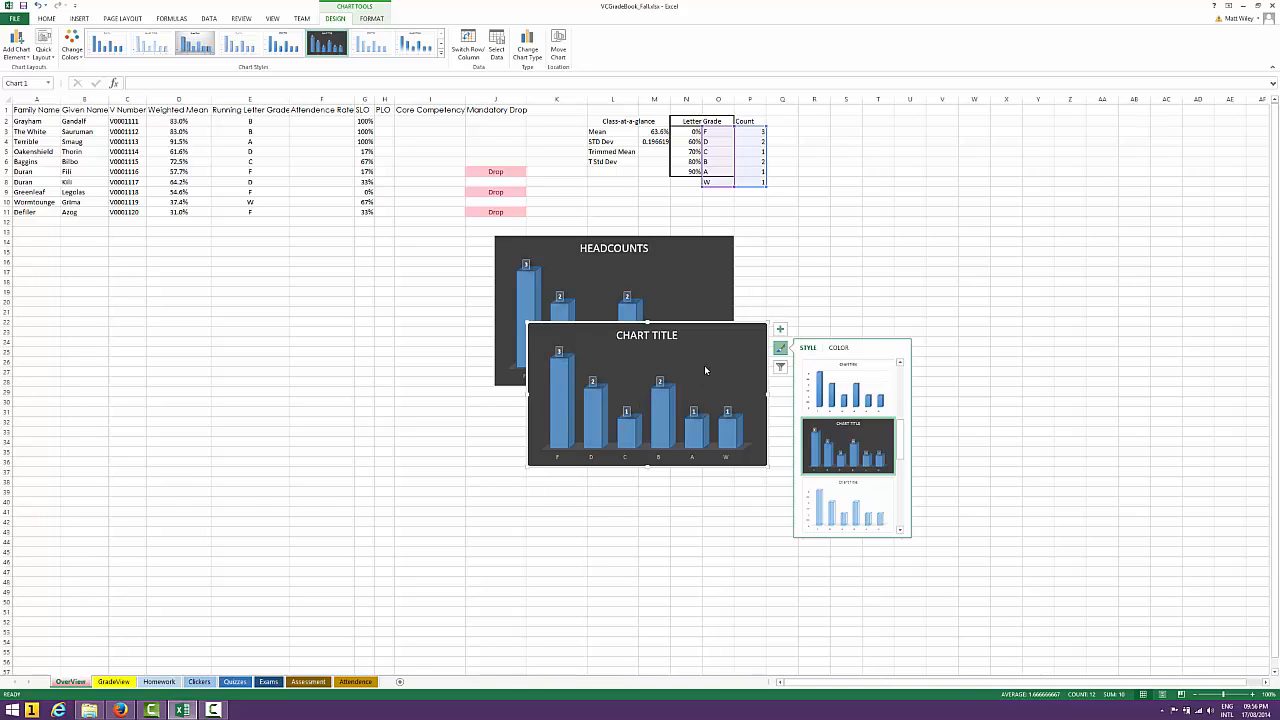
{"action": "left_click", "coordinate": [742, 569]}
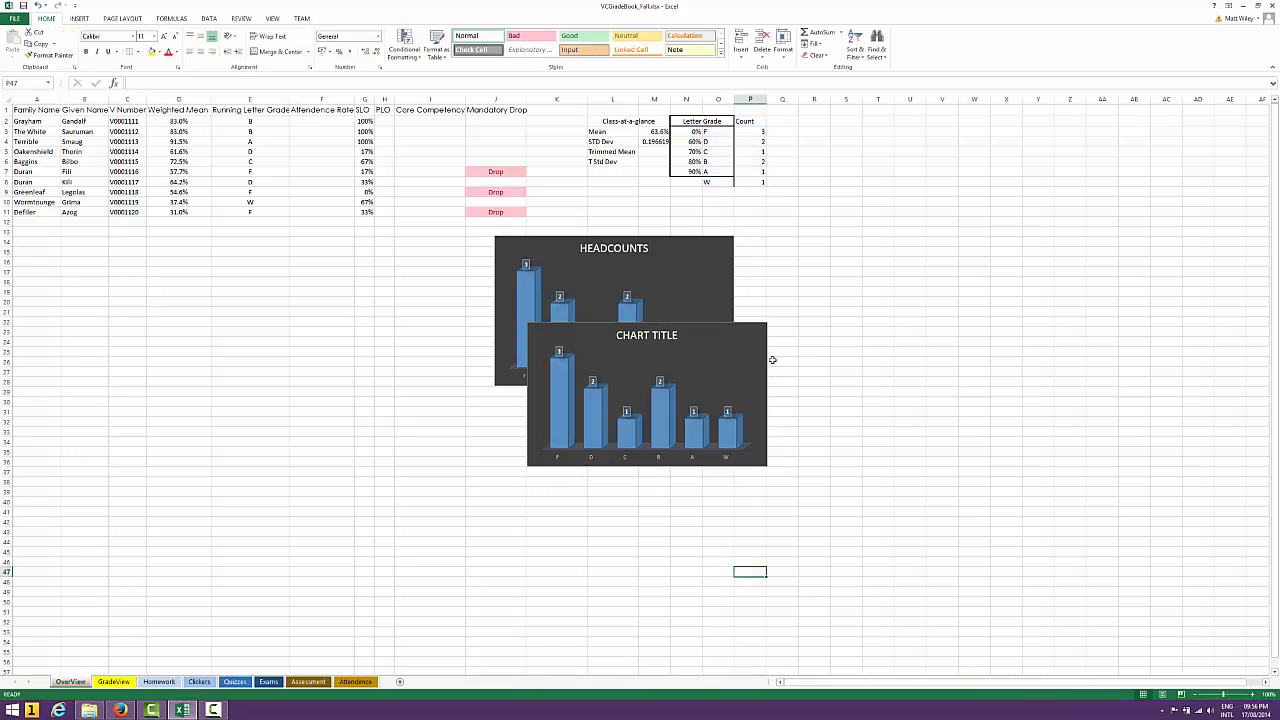
Delete the new column chart that overlaps the HEADCOUNTS chart
{"action": "left_click", "coordinate": [705, 375]}
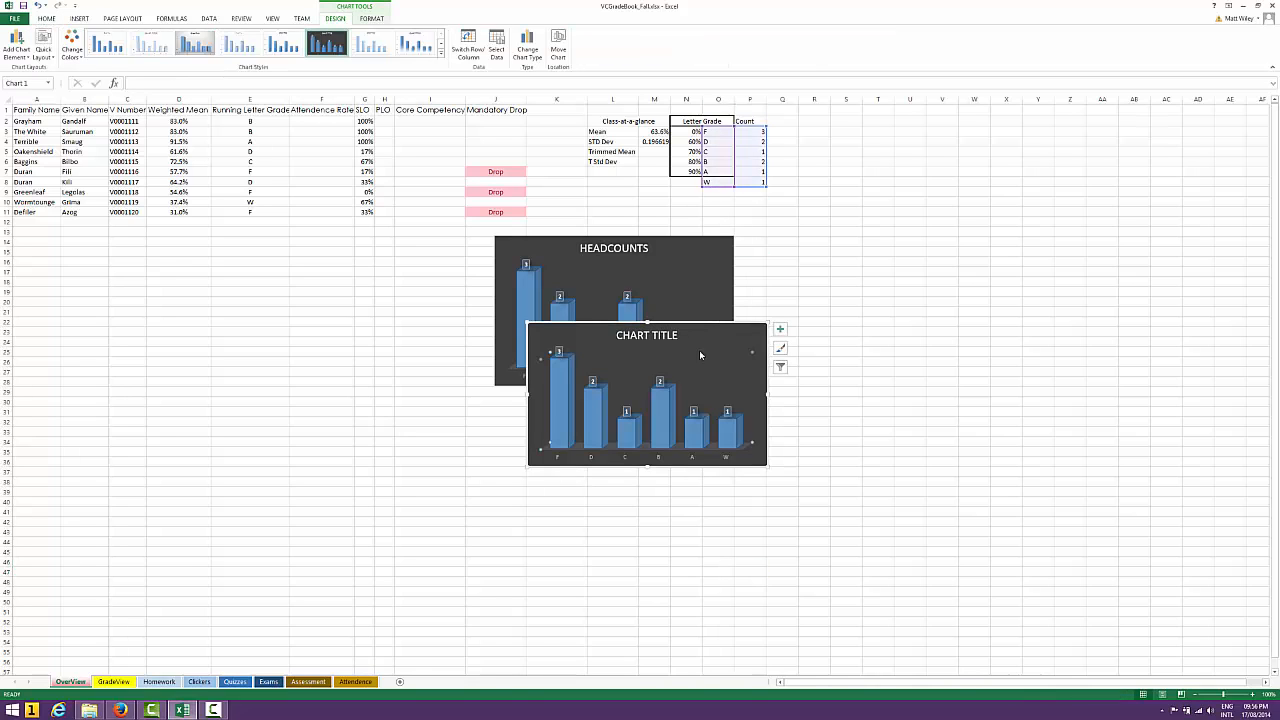
{"action": "right_click", "coordinate": [750, 338]}
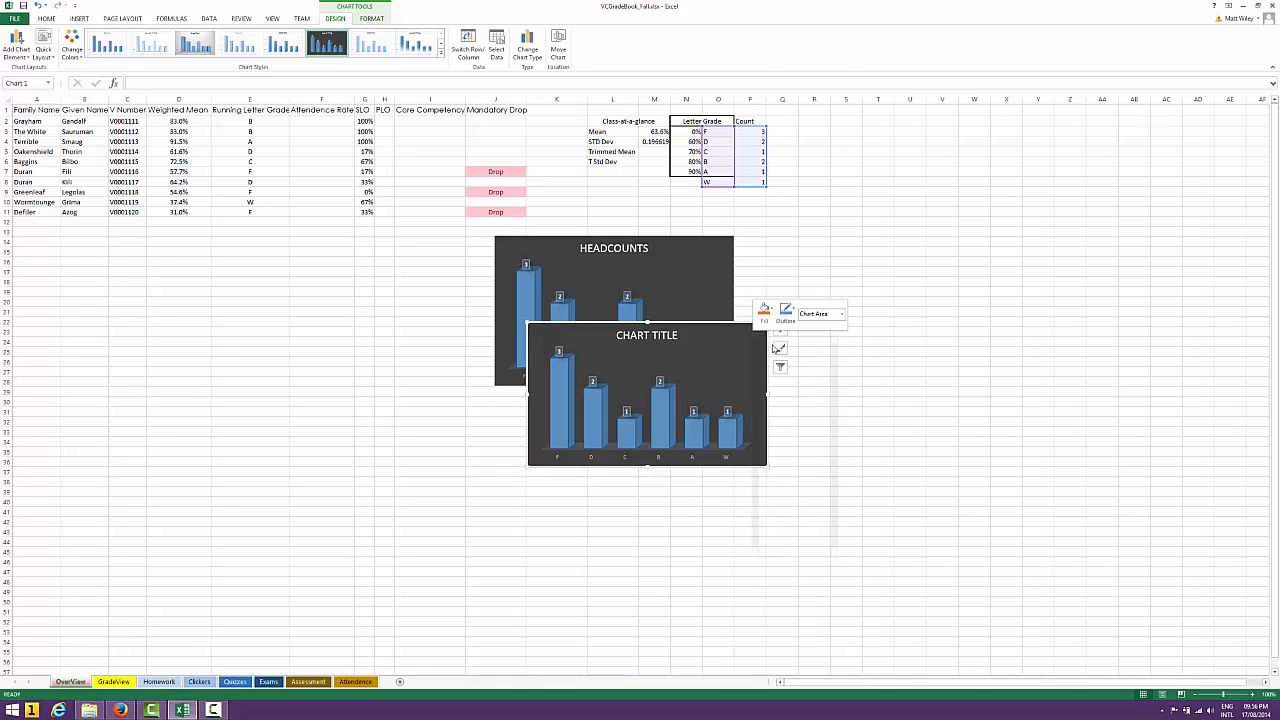
{"action": "key", "text": "Delete"}
{"action": "left_click", "coordinate": [654, 531]}
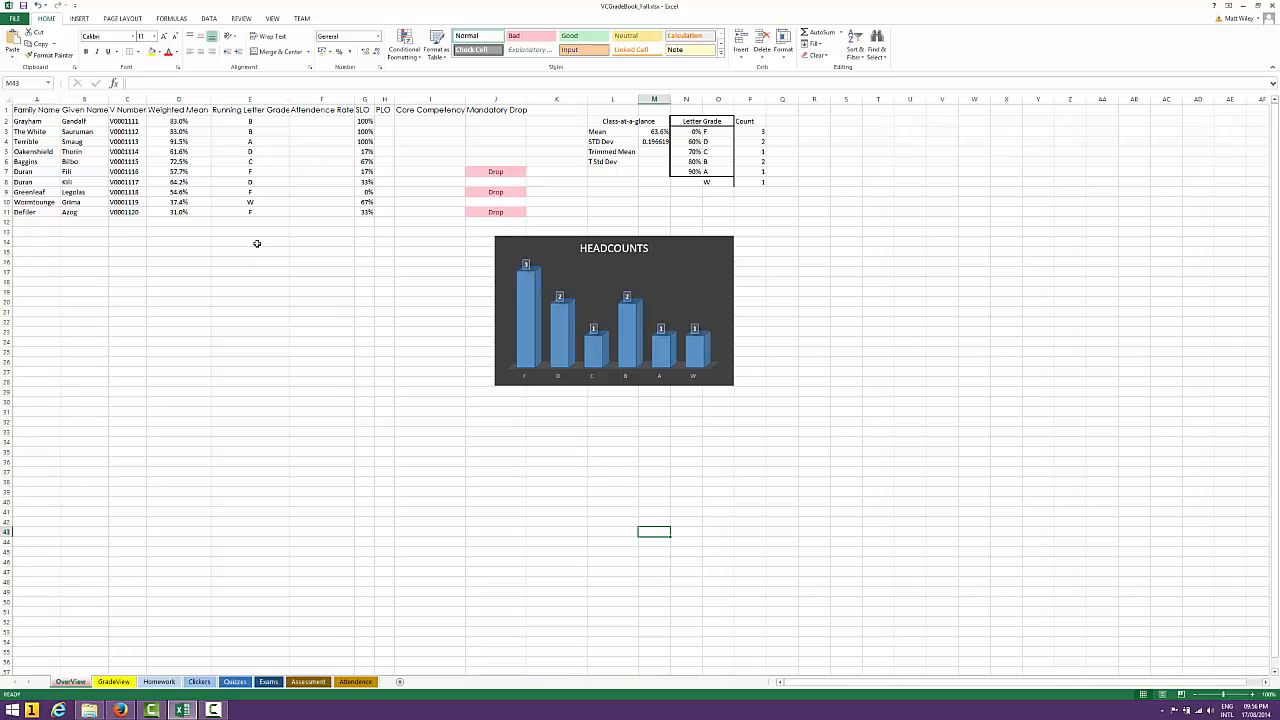
Review the Attendence, OverView, Assessment and Clickers sheets
{"action": "left_click", "coordinate": [345, 683]}
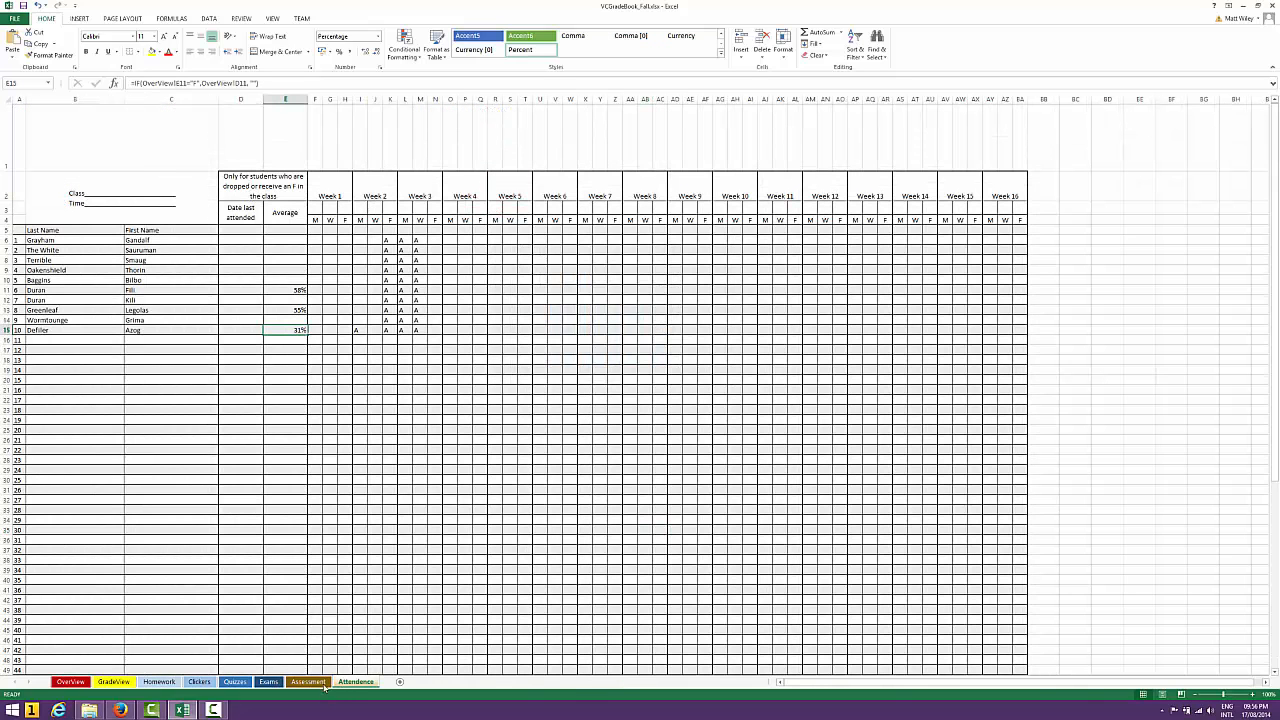
{"action": "left_click", "coordinate": [70, 682]}
{"action": "left_click", "coordinate": [213, 710]}
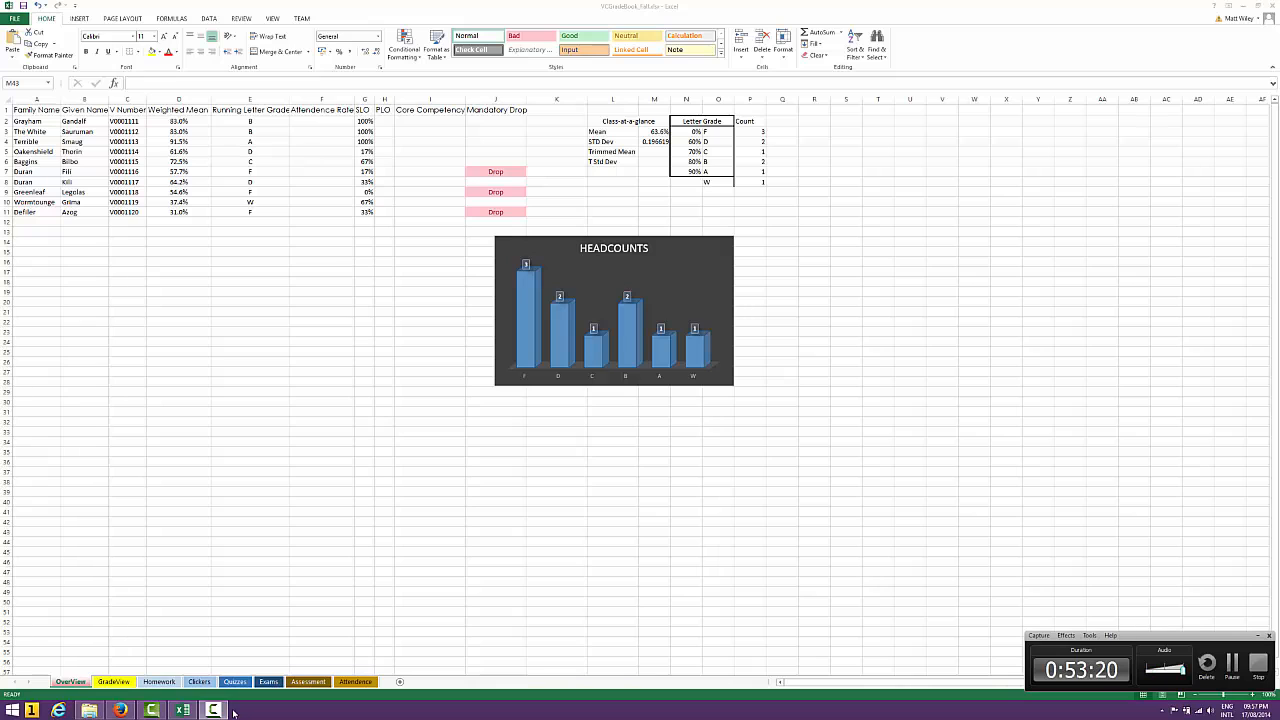
{"action": "left_click", "coordinate": [302, 684]}
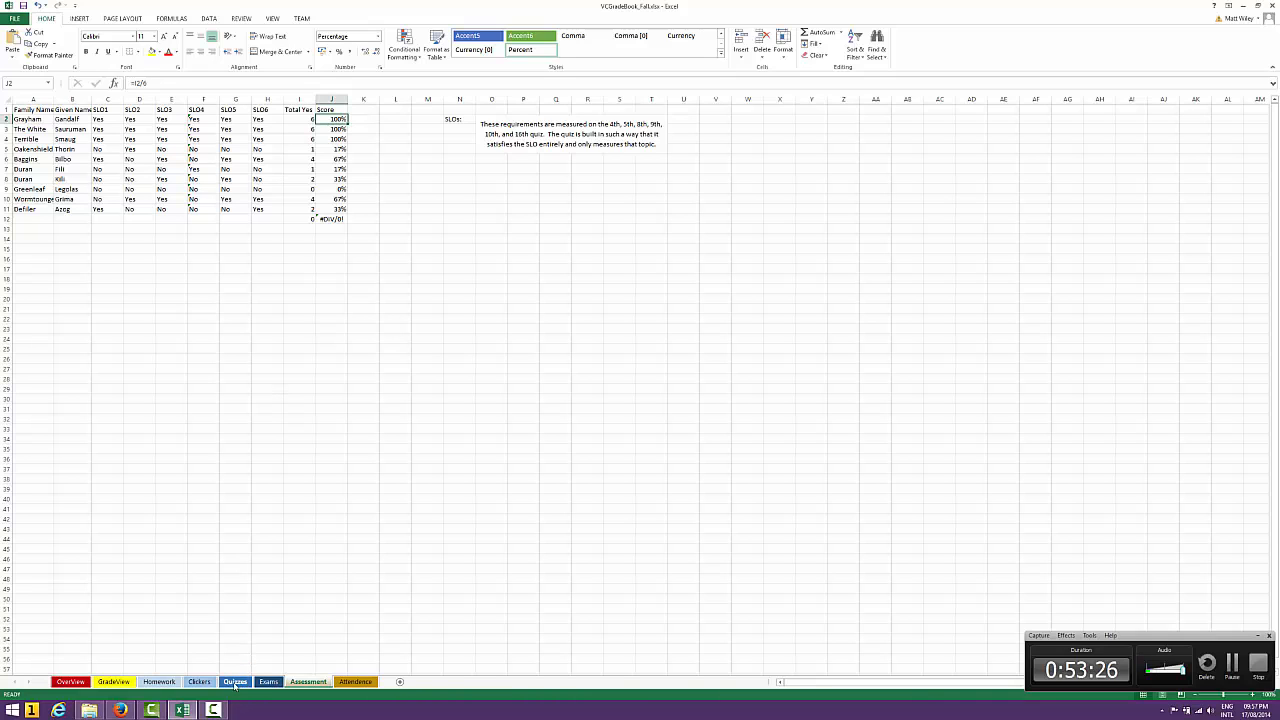
{"action": "left_click", "coordinate": [200, 683]}
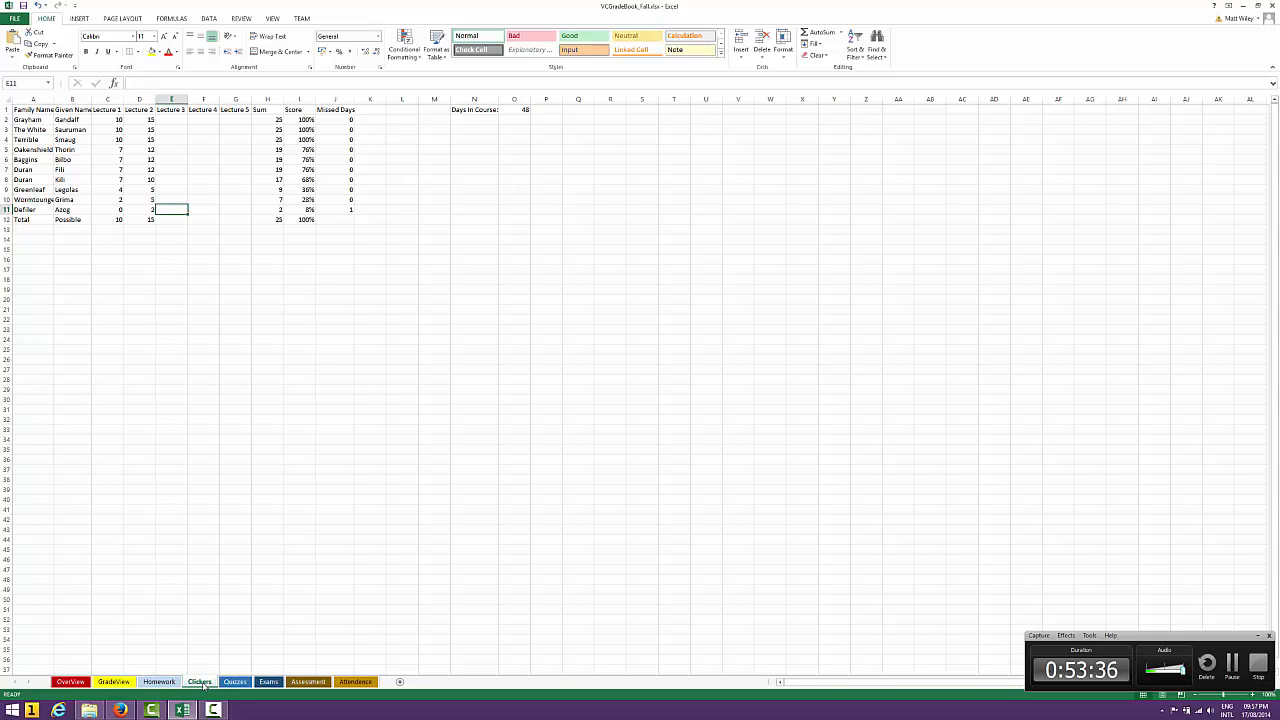
Check the Attendence sheet and enter an Attendence Rate of 0.8 in cell F7 of the OverView sheet
{"action": "left_click", "coordinate": [356, 681]}
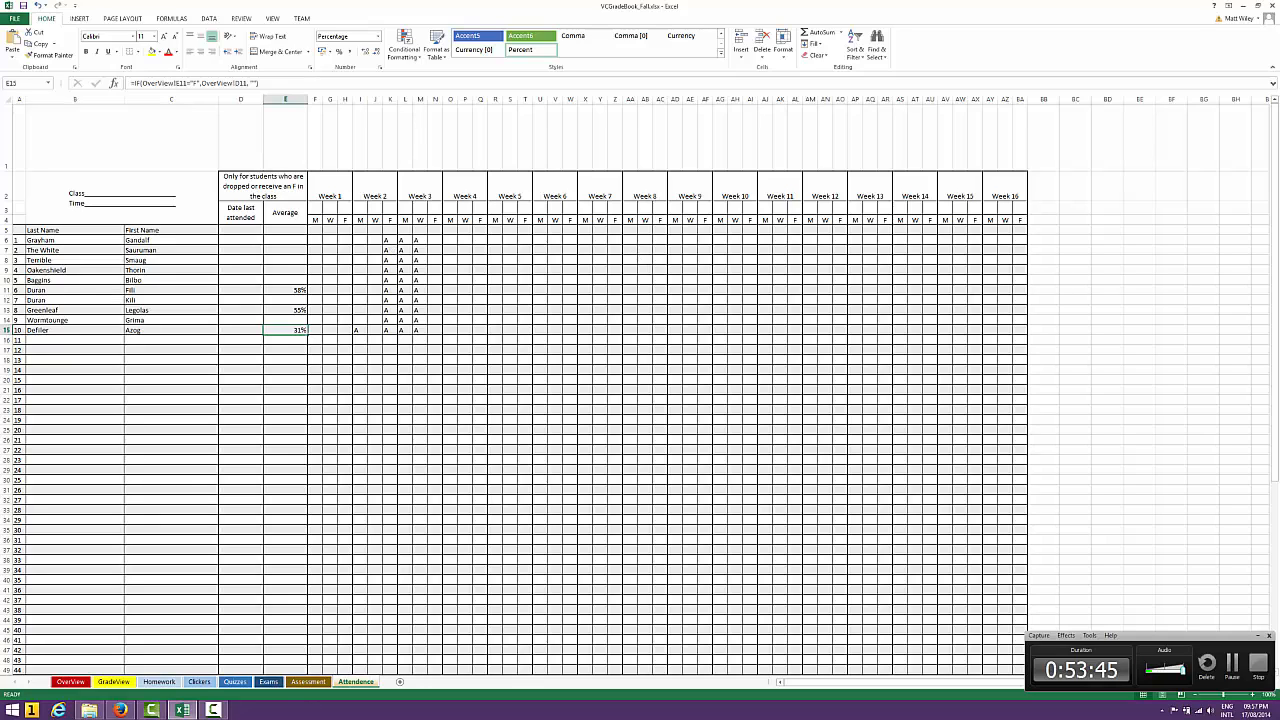
{"action": "left_click", "coordinate": [72, 682]}
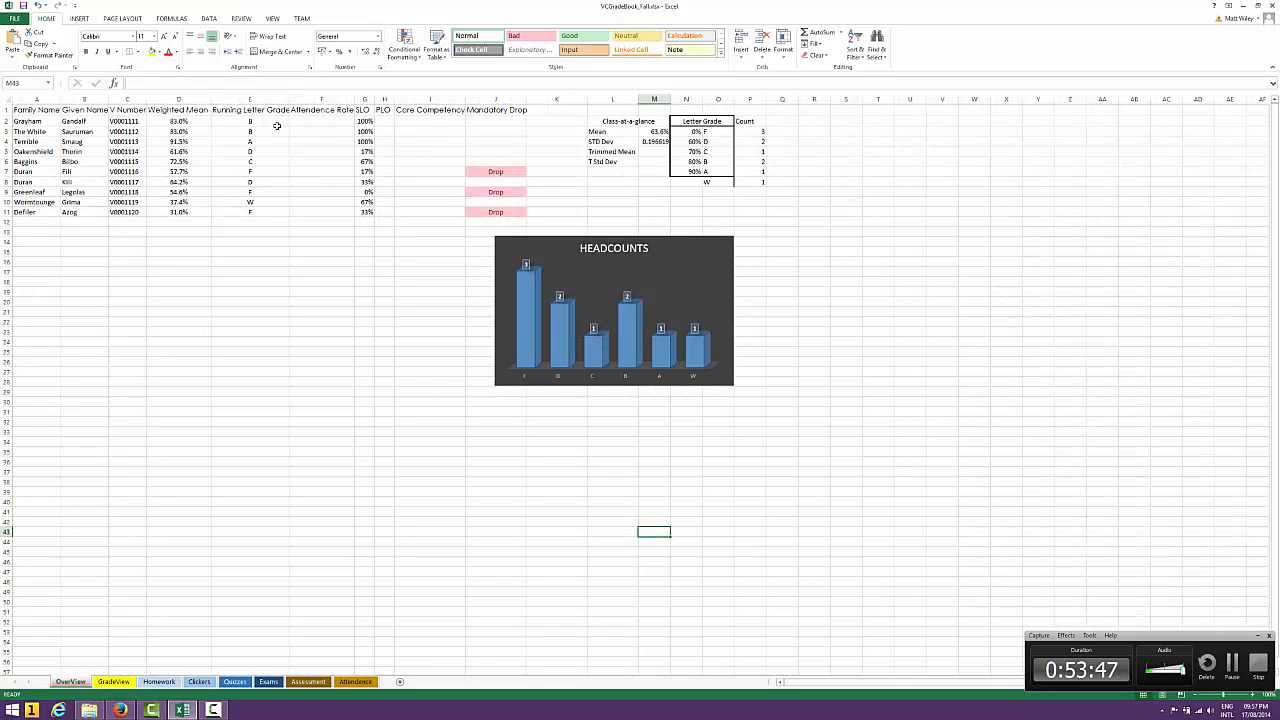
{"action": "left_click", "coordinate": [318, 122]}
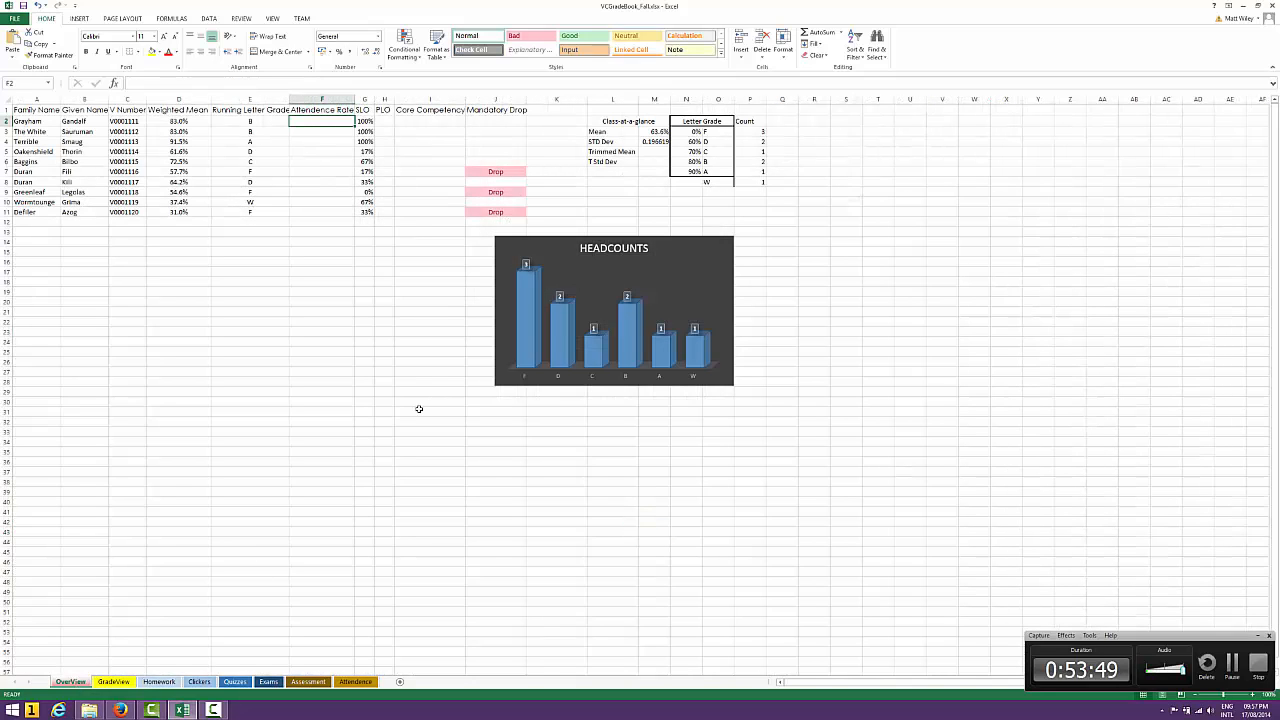
{"action": "key", "text": "Down"}
{"action": "key", "text": "Down"}
{"action": "key", "text": "Down"}
{"action": "key", "text": "Down"}
{"action": "key", "text": "Down"}
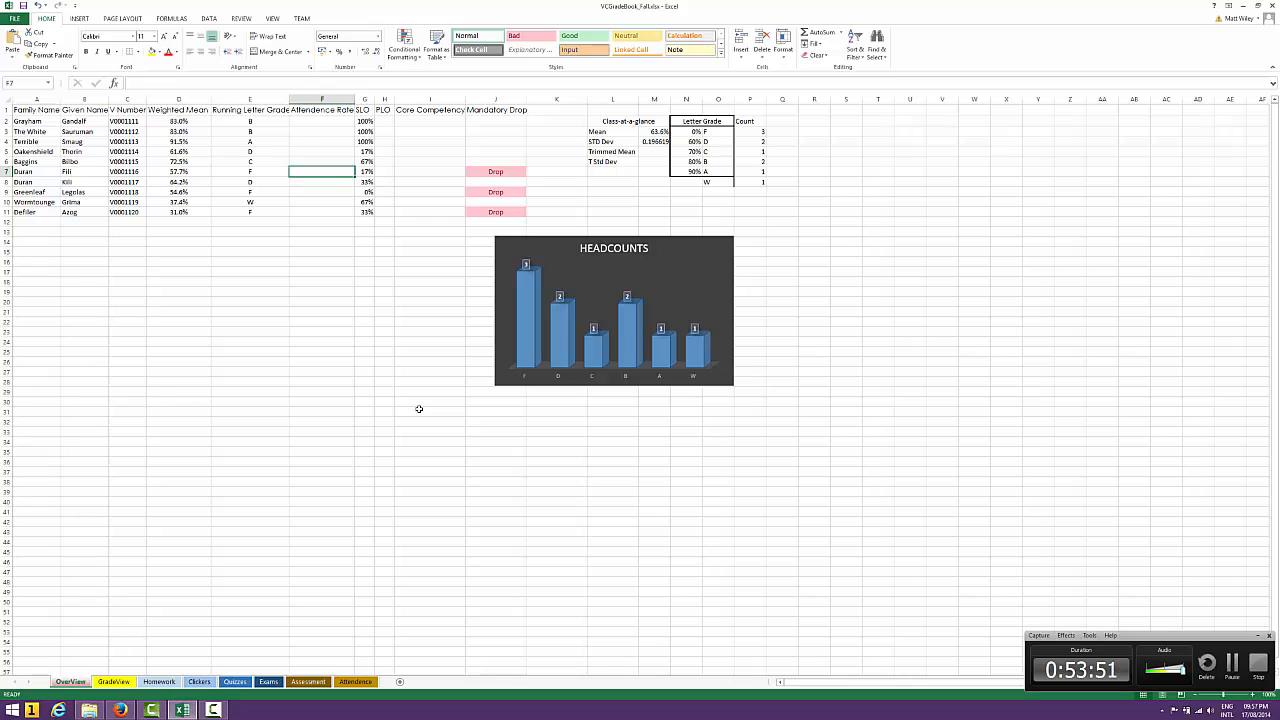
{"action": "key", "text": "Right"}
{"action": "key", "text": "Right"}
{"action": "key", "text": "Left"}
{"action": "key", "text": "Left"}
{"action": "type", "text": ".8"}
{"action": "key", "text": "Return"}
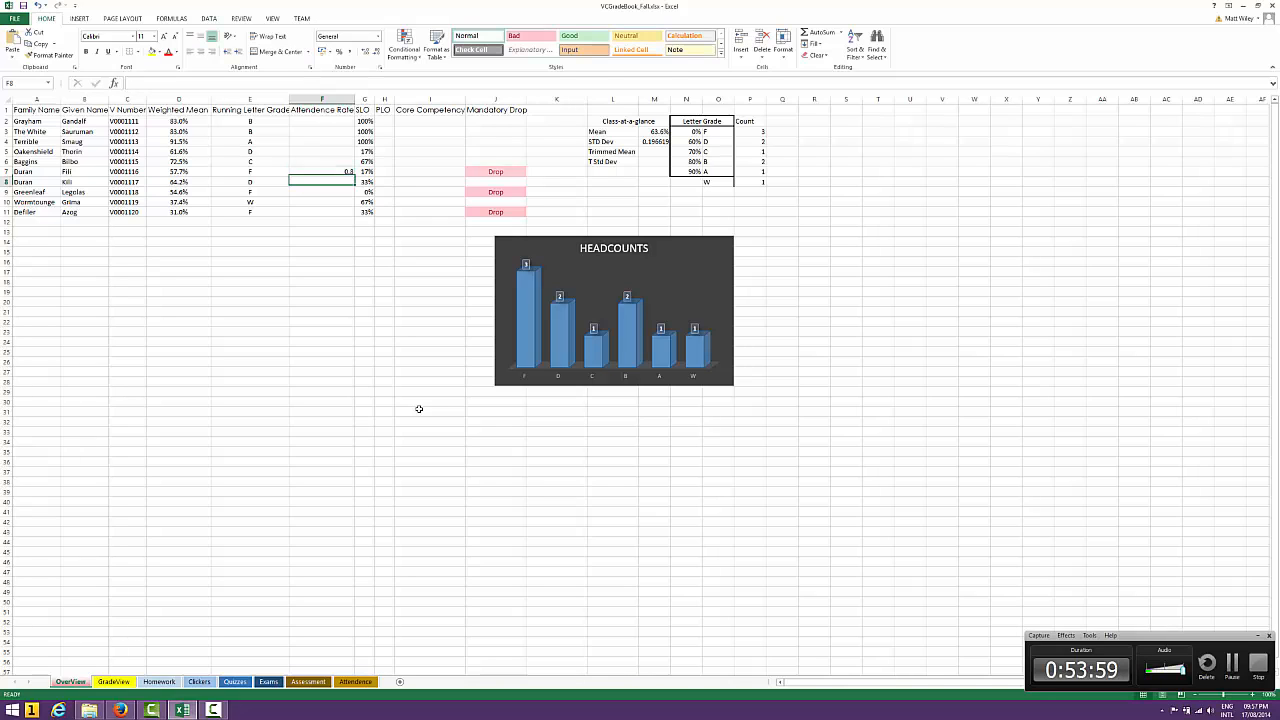
Check row 7 on the OverView sheet and clear the trial Attendence Rate from cell F7
{"action": "key", "text": "Up"}
{"action": "key", "text": "Left"}
{"action": "key", "text": "Right"}
{"action": "key", "text": "Right"}
{"action": "key", "text": "Right"}
{"action": "key", "text": "Right"}
{"action": "key", "text": "Right"}
{"action": "key", "text": "Right"}
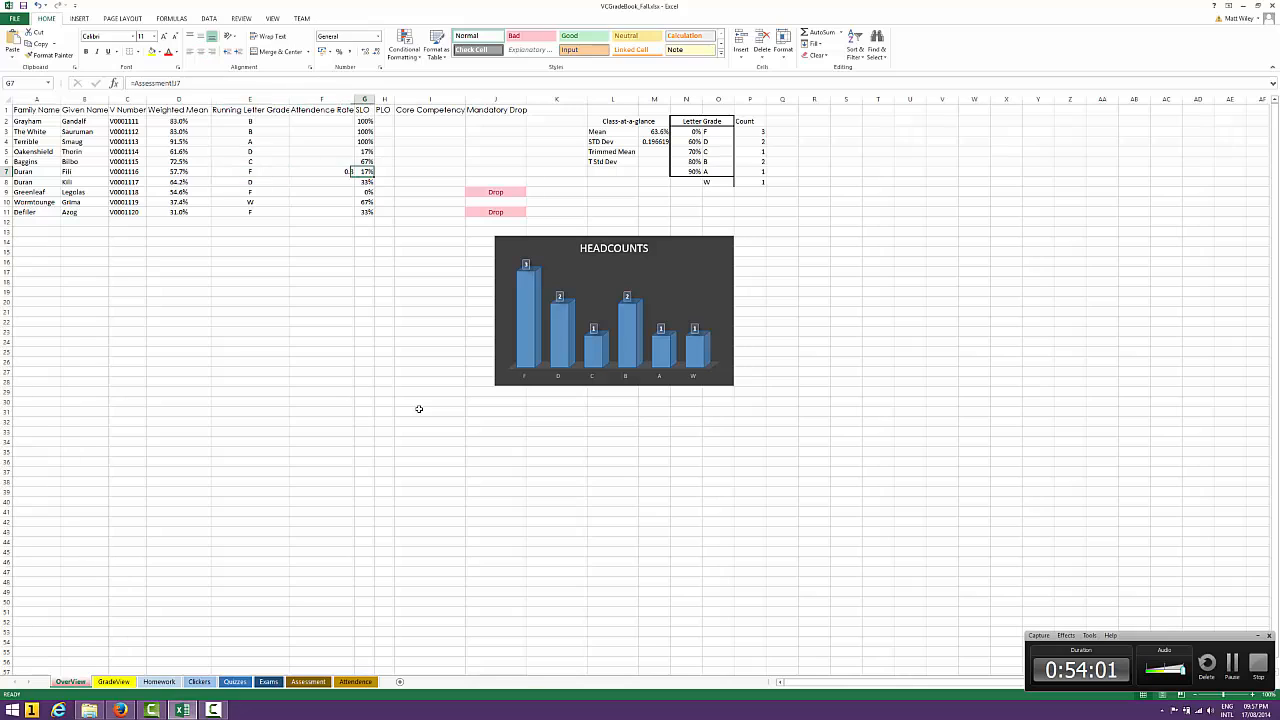
{"action": "key", "text": "Left"}
{"action": "key", "text": "Left"}
{"action": "key", "text": "Left"}
{"action": "key", "text": "Left"}
{"action": "key", "text": "Left"}
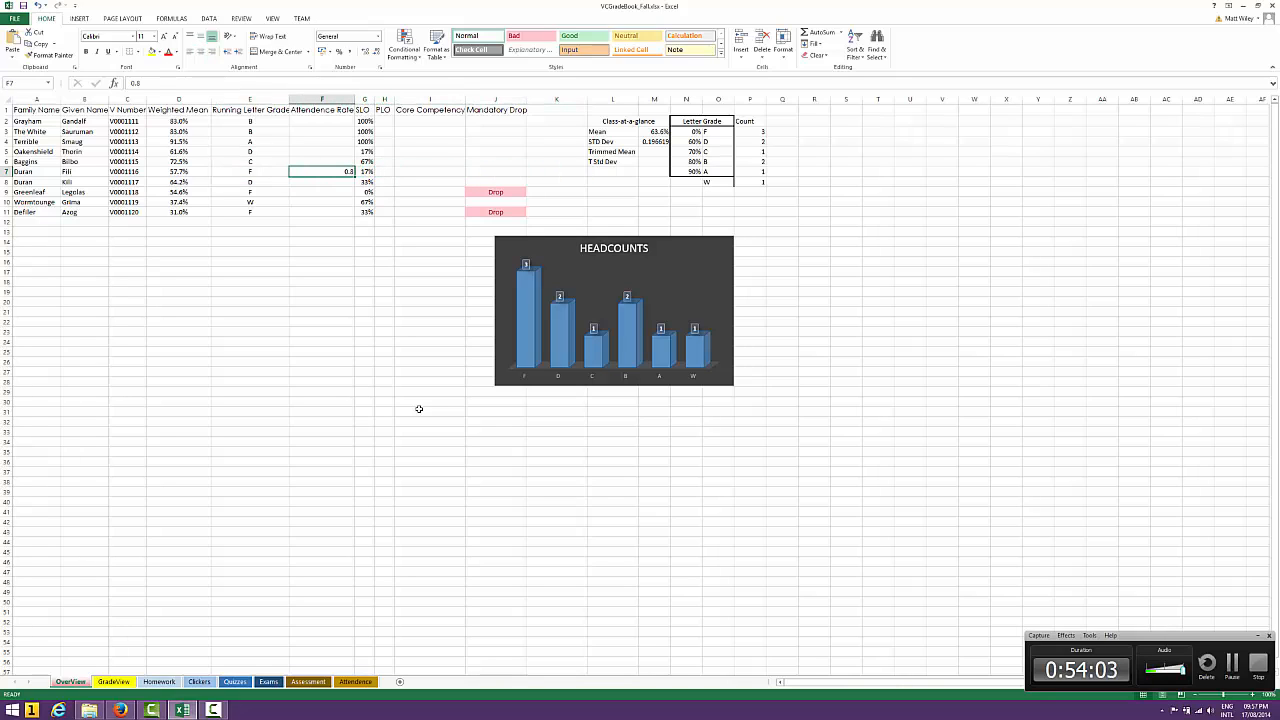
{"action": "key", "text": "Delete"}
{"action": "key", "text": "Down"}
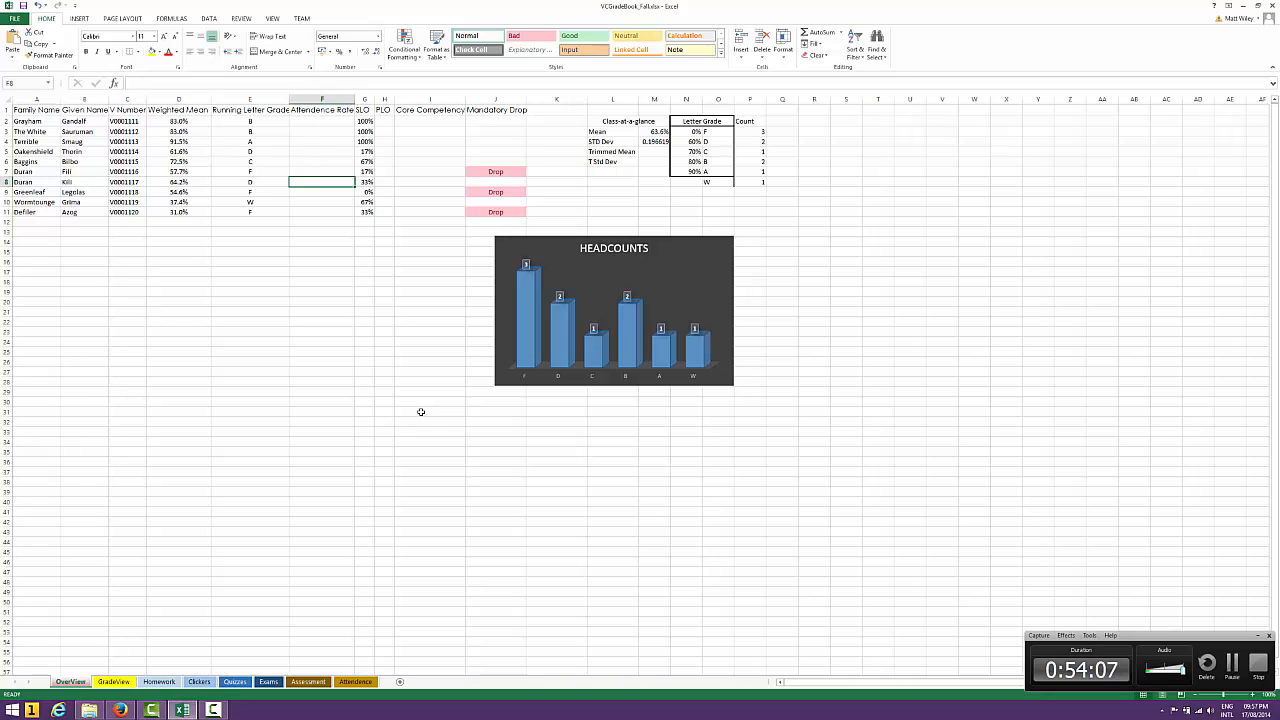
Review the Clickers and Attendence sheets and return to the OverView sheet
{"action": "left_click", "coordinate": [205, 681]}
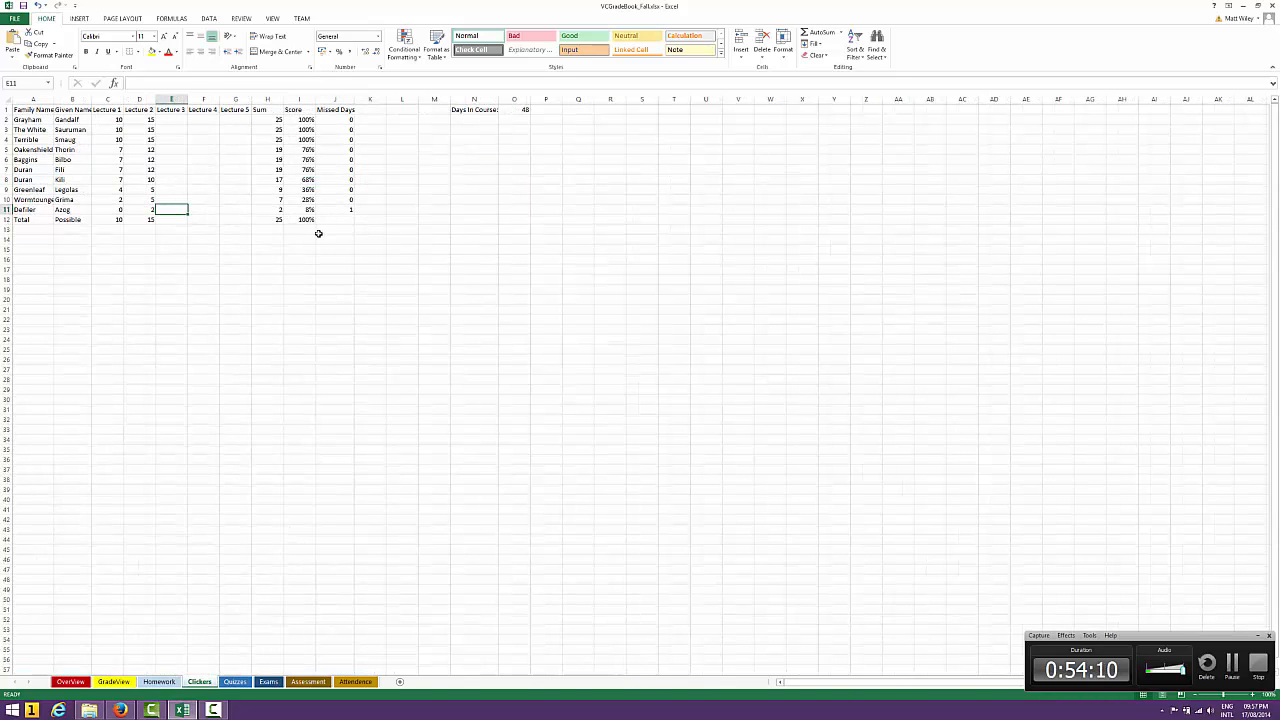
{"action": "left_click", "coordinate": [354, 682]}
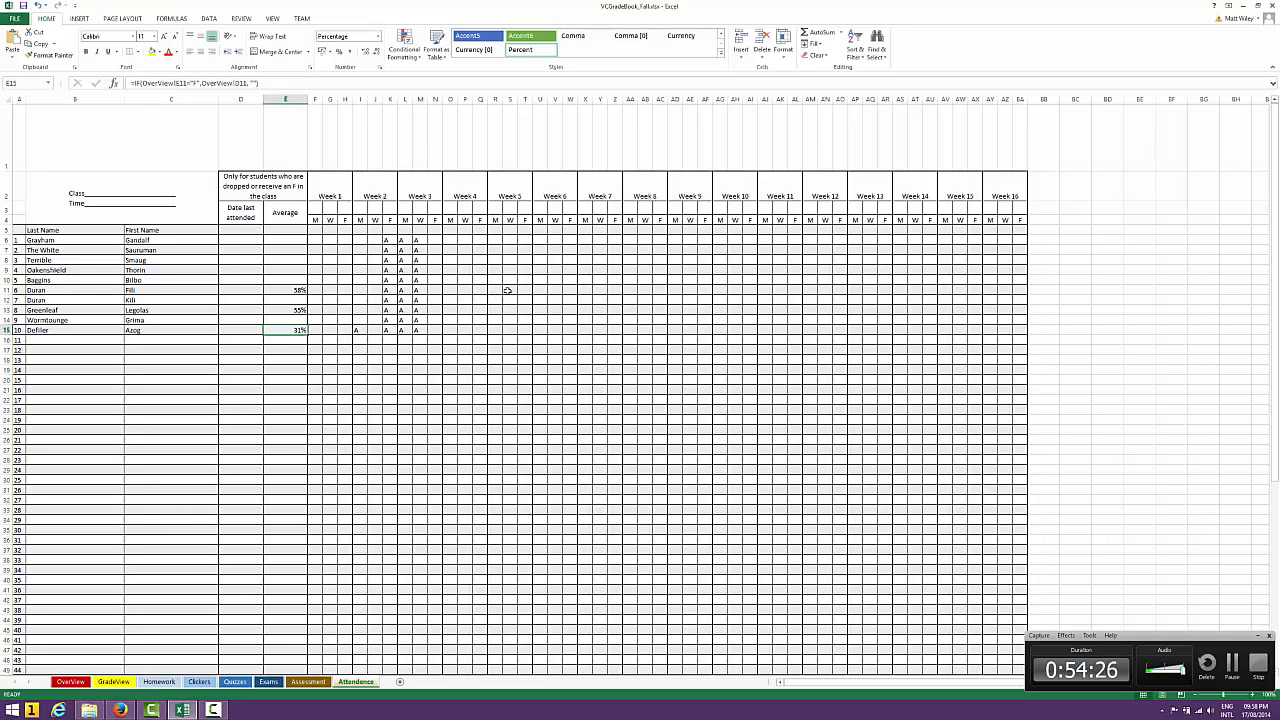
{"action": "left_click", "coordinate": [70, 682]}
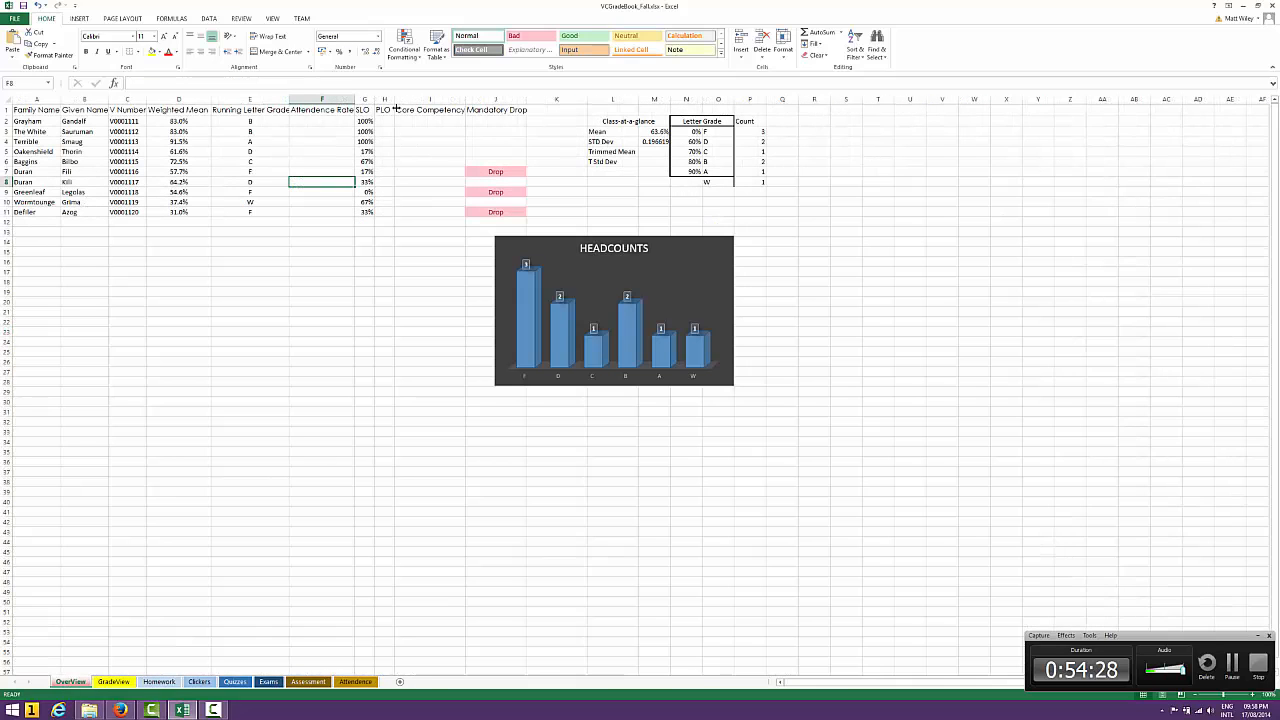
Inspect the Mandatory Drop formula in cell J7 and the cells it references, leaving the formula unedited
{"action": "left_click", "coordinate": [486, 171]}
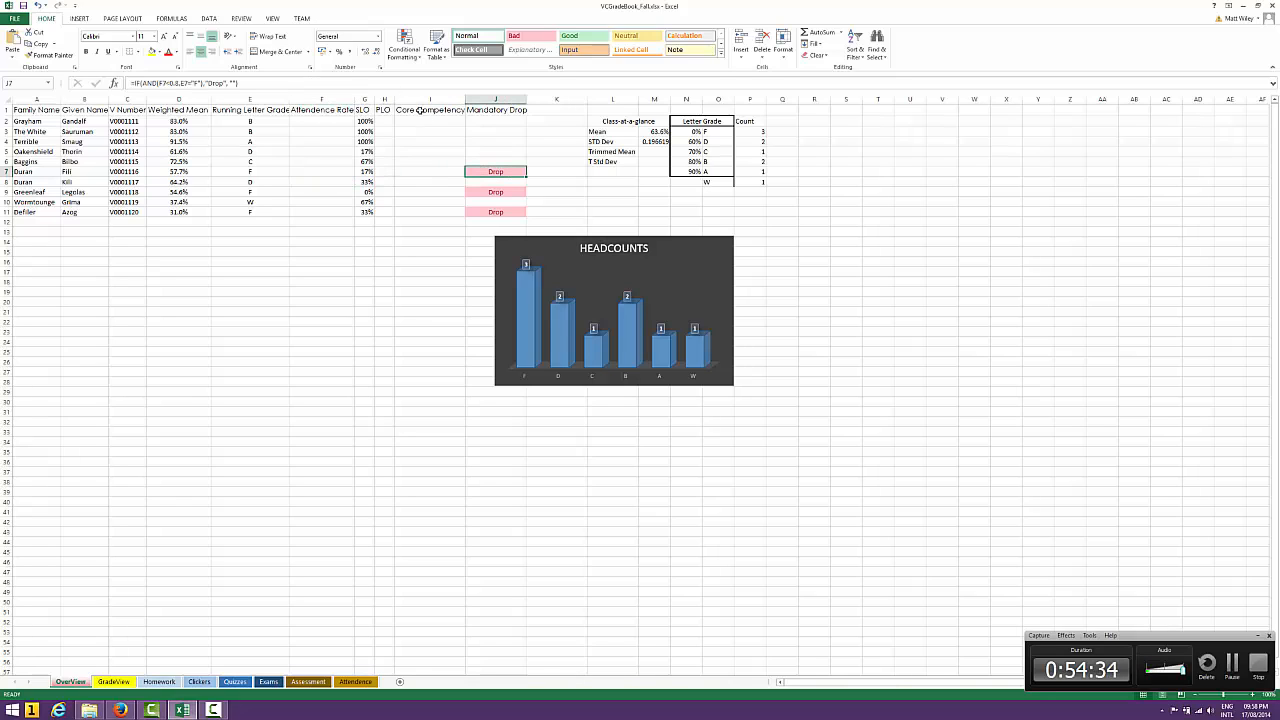
{"action": "left_click", "coordinate": [324, 82]}
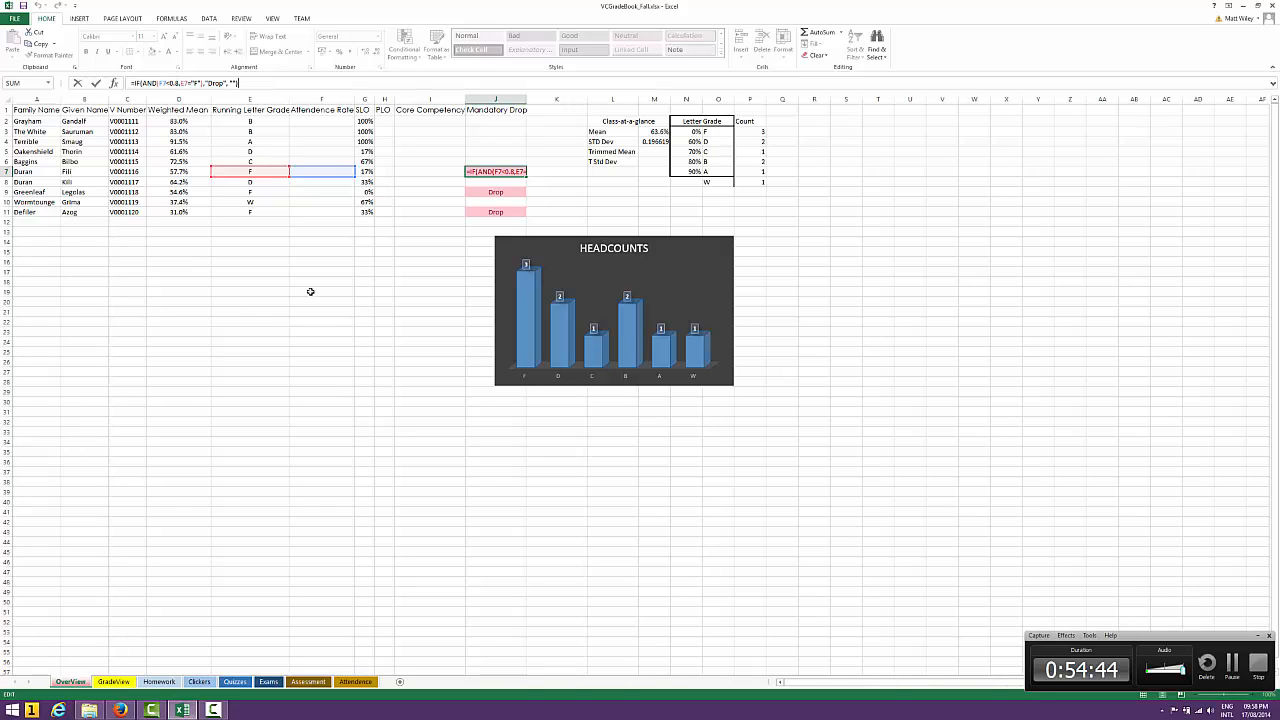
{"action": "key", "text": "Return"}
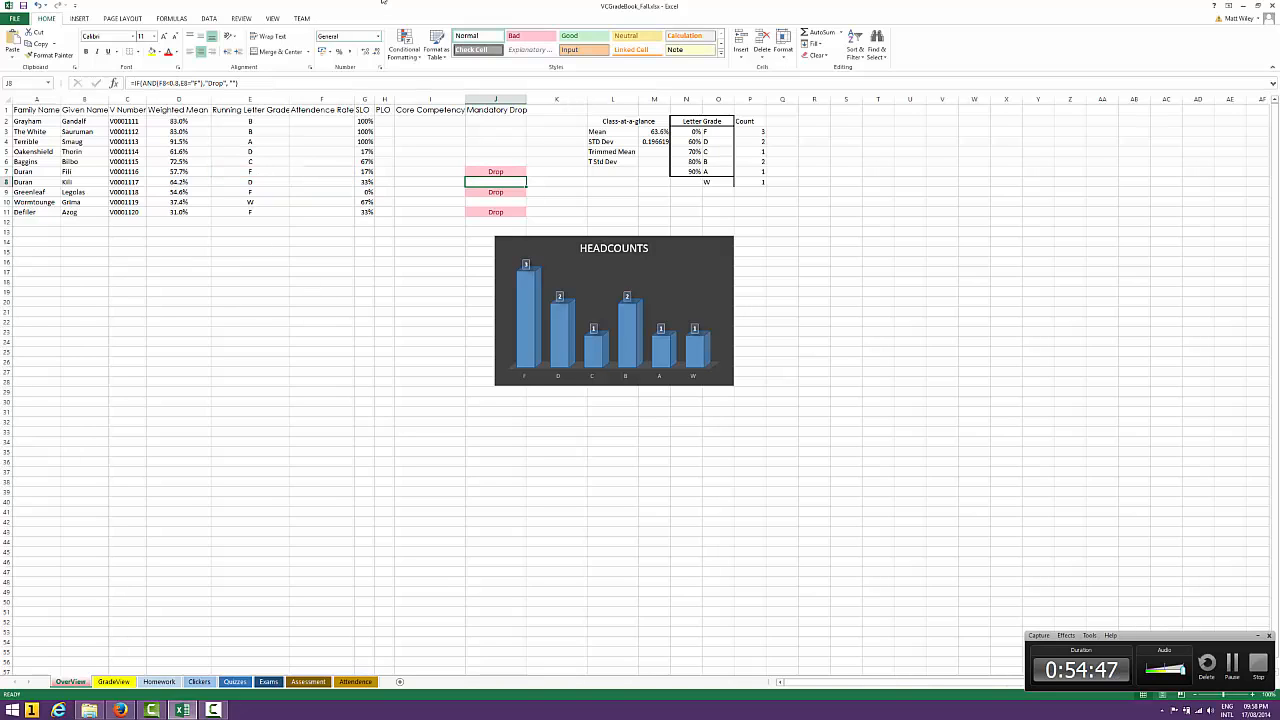